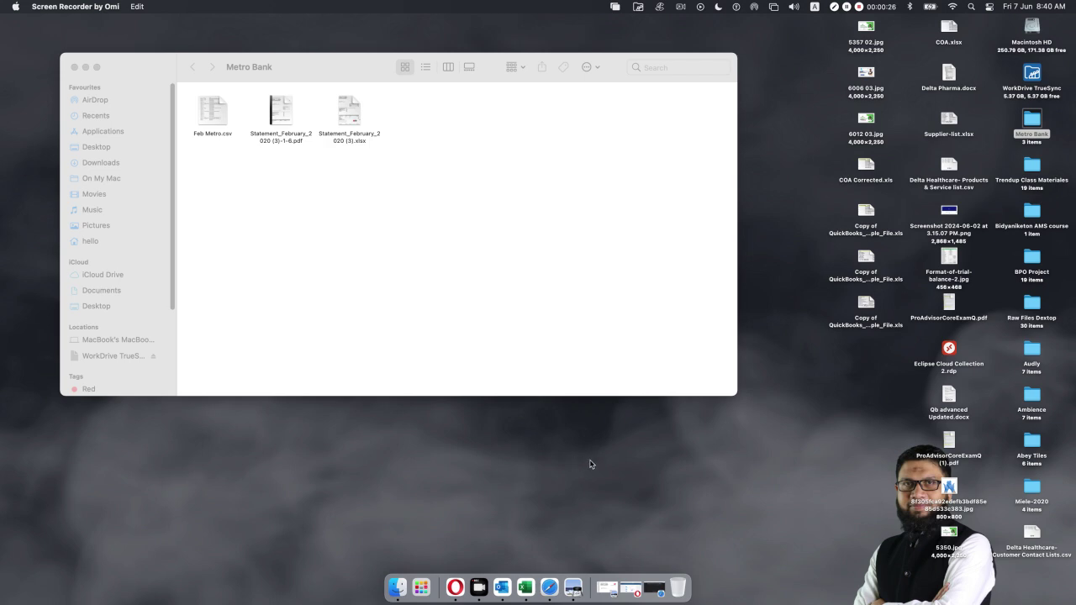
Bring up Statement_February_2020 (3)-1-6.pdf in Preview from the Dock.
left_click(572, 586)
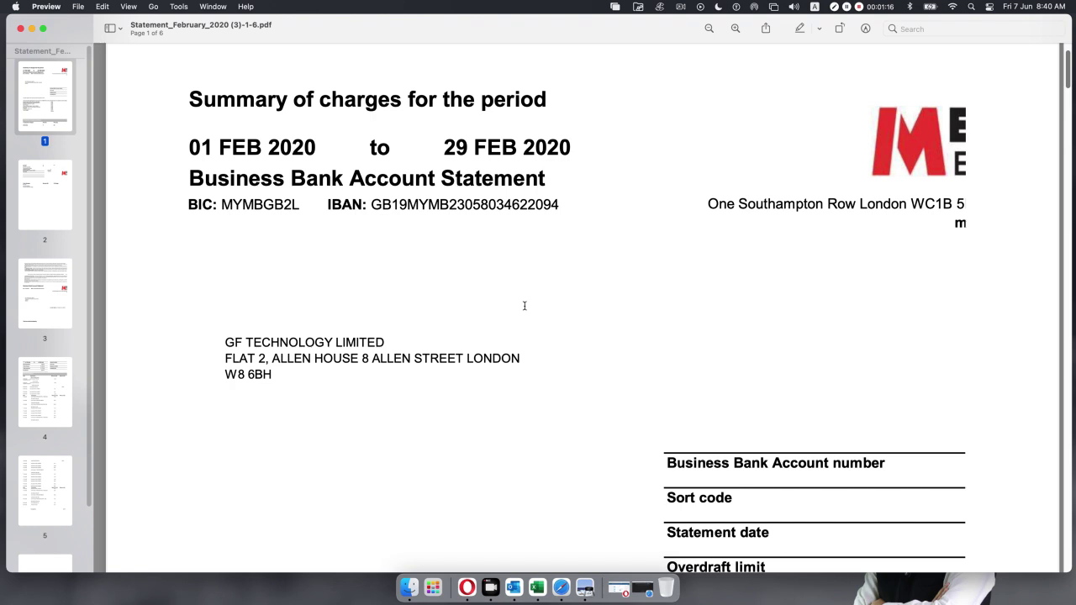
Highlight the 01 FEB 2020 to 29 FEB 2020 statement period and scroll through the pages.
left_click_drag(180, 143, 573, 145)
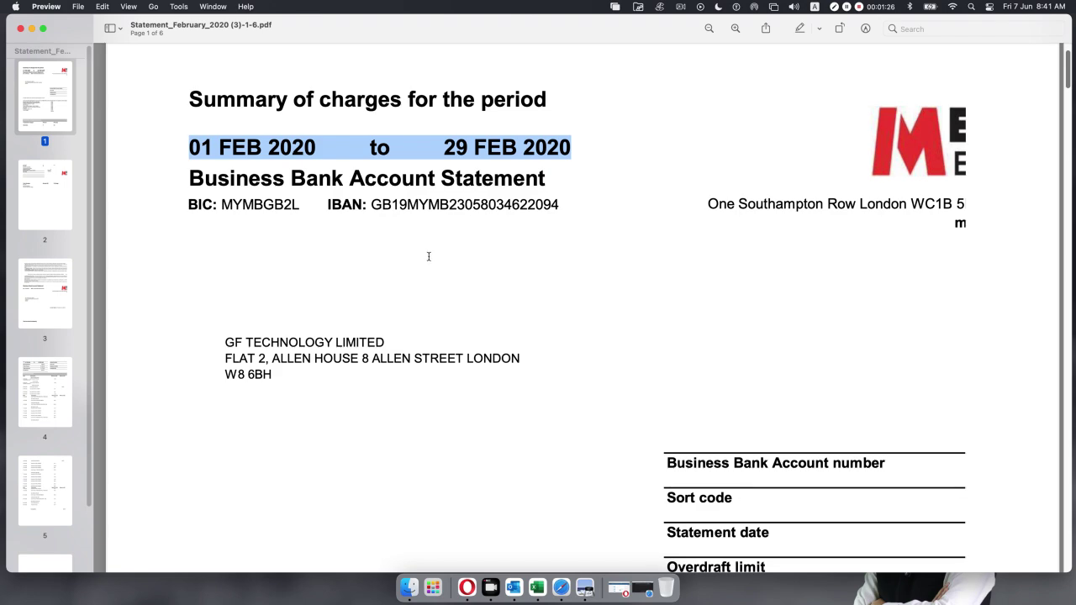
scroll(427, 256, "down", 5)
scroll(427, 256, "down", 8)
scroll(428, 257, "down", 6)
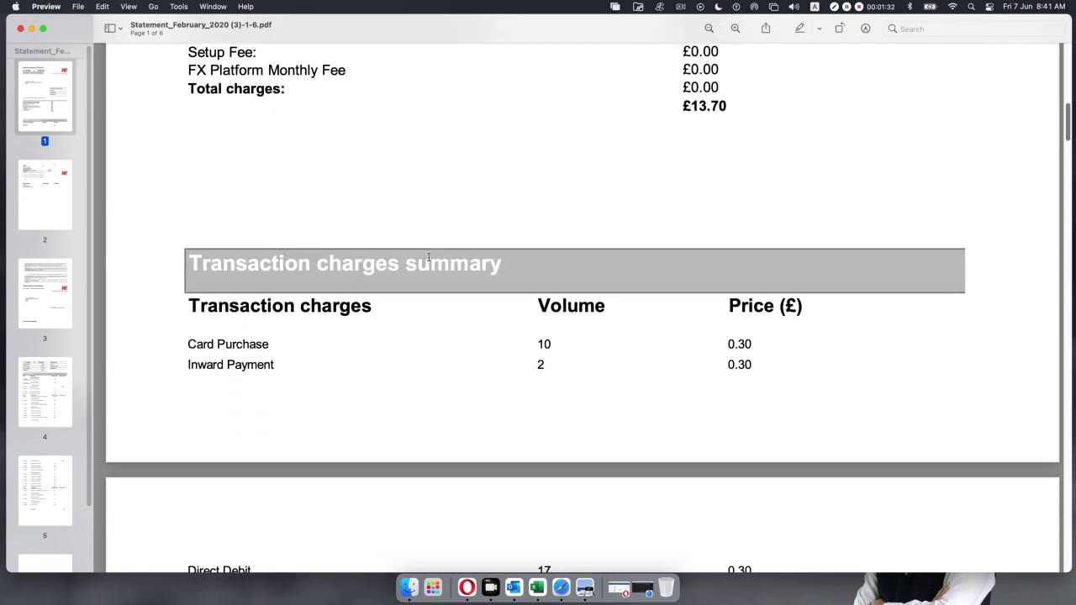
scroll(428, 257, "down", 8)
scroll(428, 256, "down", 2)
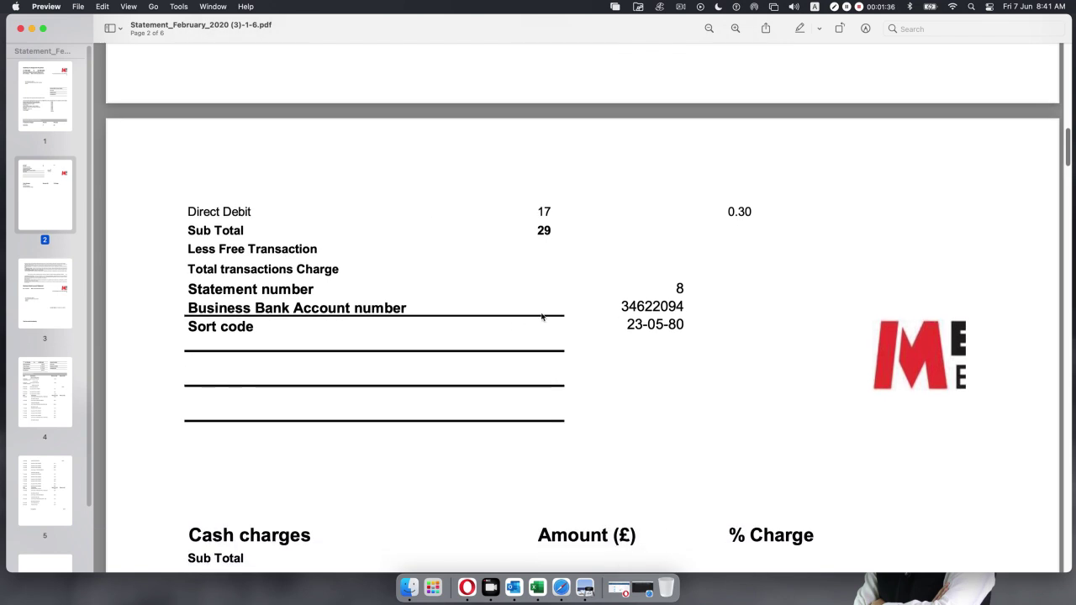
scroll(560, 308, "down", 8)
scroll(557, 308, "down", 14)
scroll(558, 308, "down", 18)
scroll(558, 307, "down", 3)
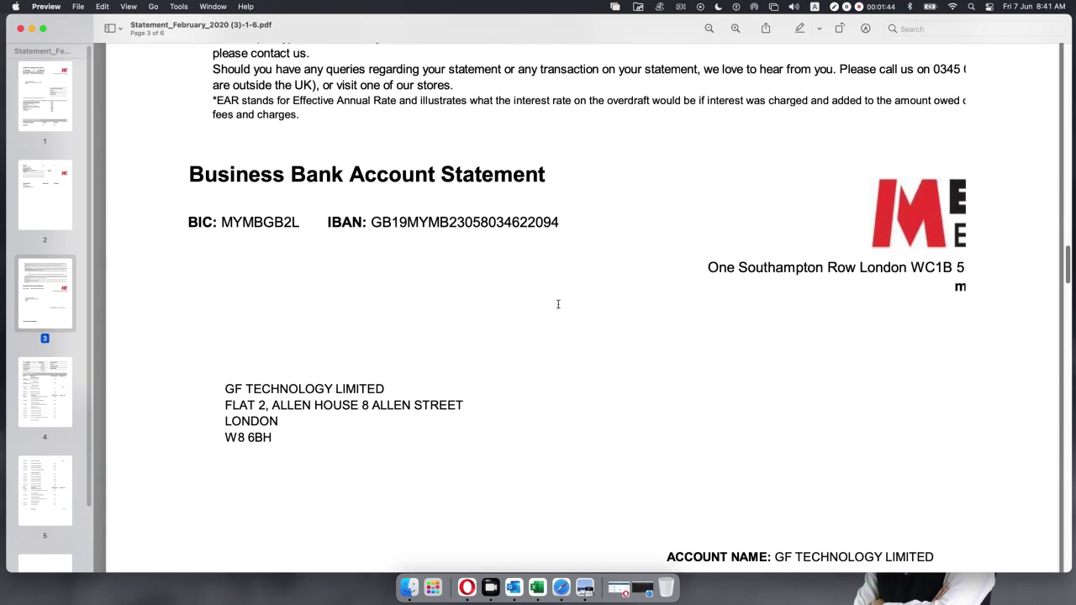
scroll(557, 305, "down", 9)
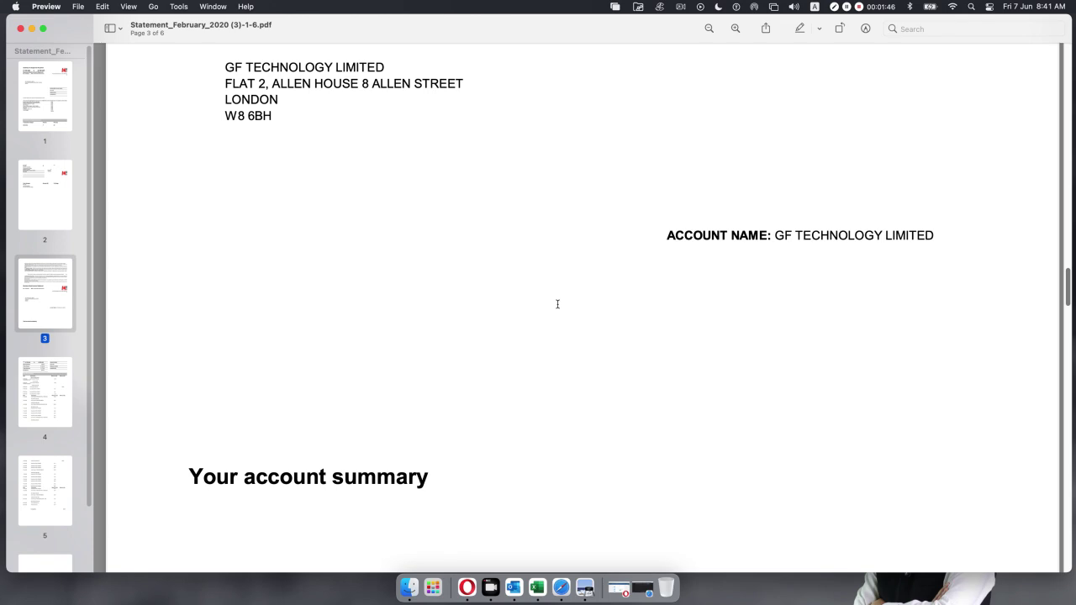
scroll(557, 304, "down", 14)
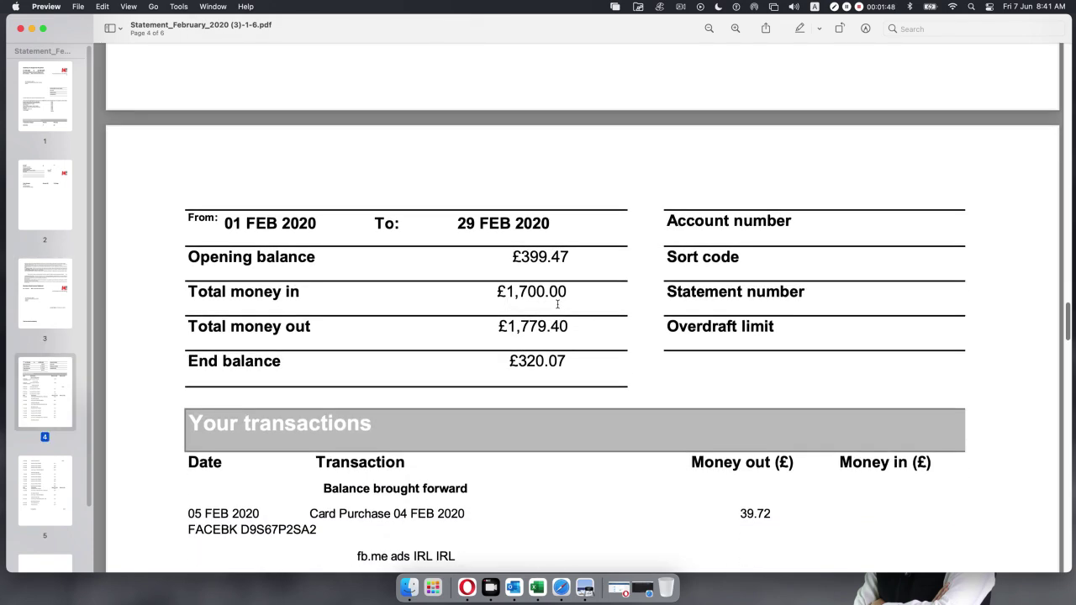
scroll(558, 304, "down", 2)
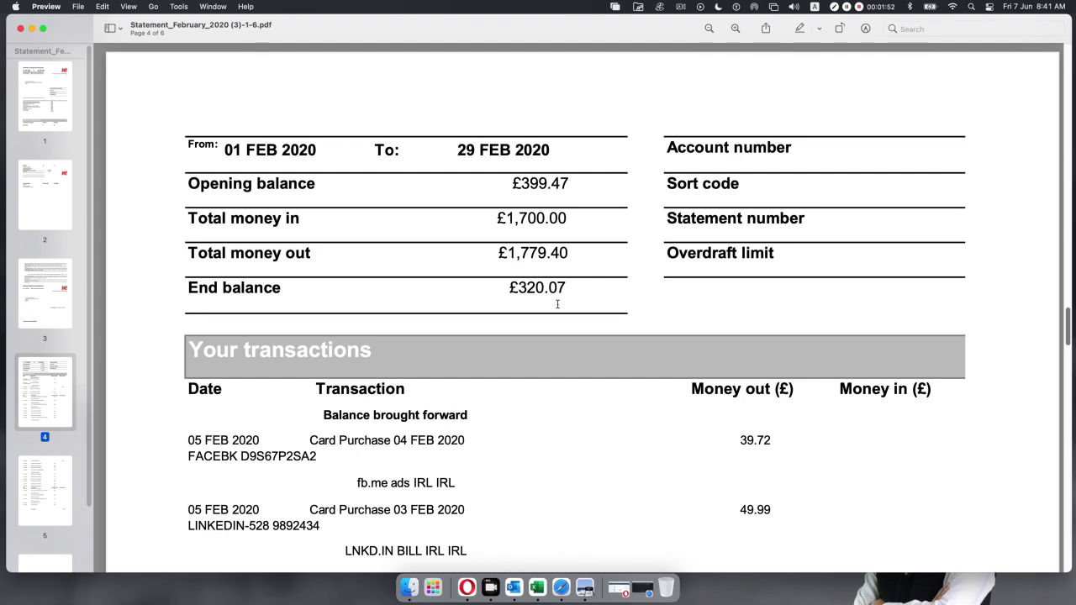
scroll(557, 304, "down", 10)
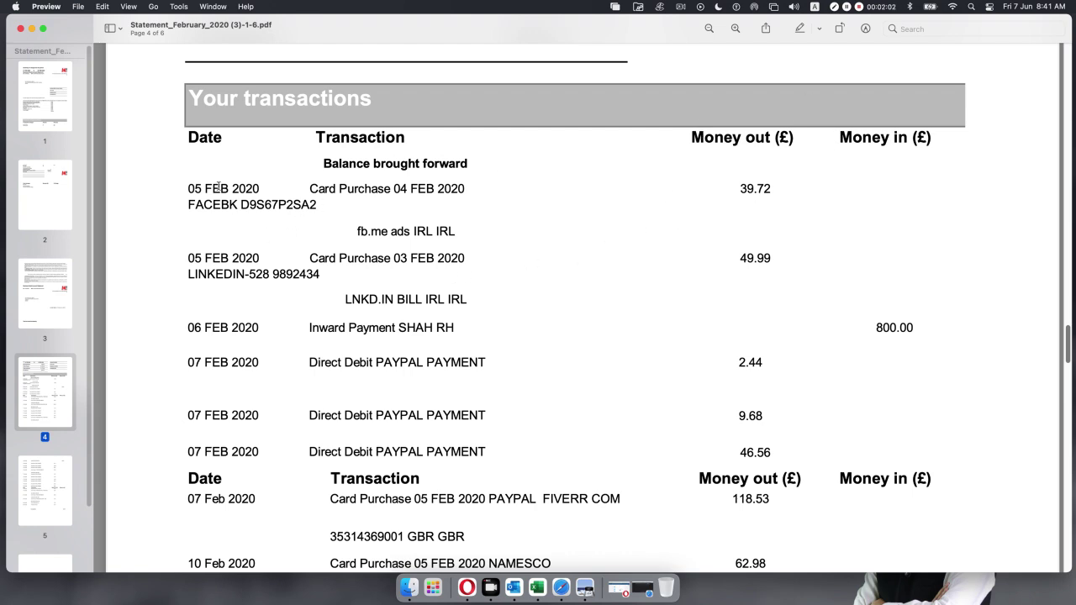
Highlight the 800.00 inward payment, then return to page 4's balance summary.
left_click_drag(189, 189, 734, 192)
left_click(736, 195)
left_click_drag(877, 328, 913, 328)
scroll(759, 318, "up", 1)
scroll(760, 319, "down", 3)
scroll(759, 319, "down", 8)
scroll(760, 312, "down", 12)
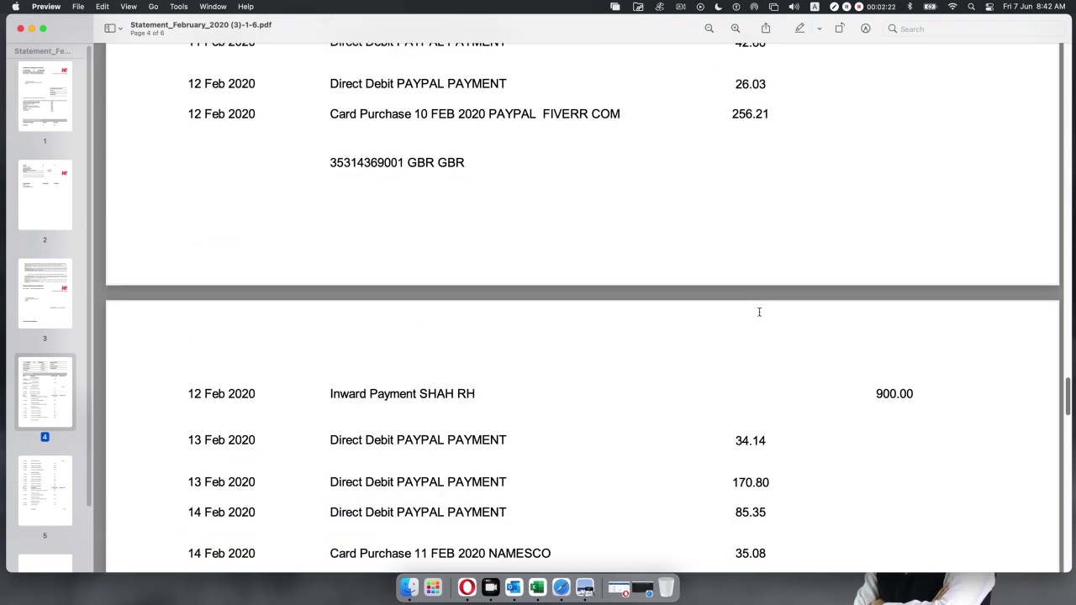
scroll(759, 312, "down", 14)
scroll(760, 316, "up", 6)
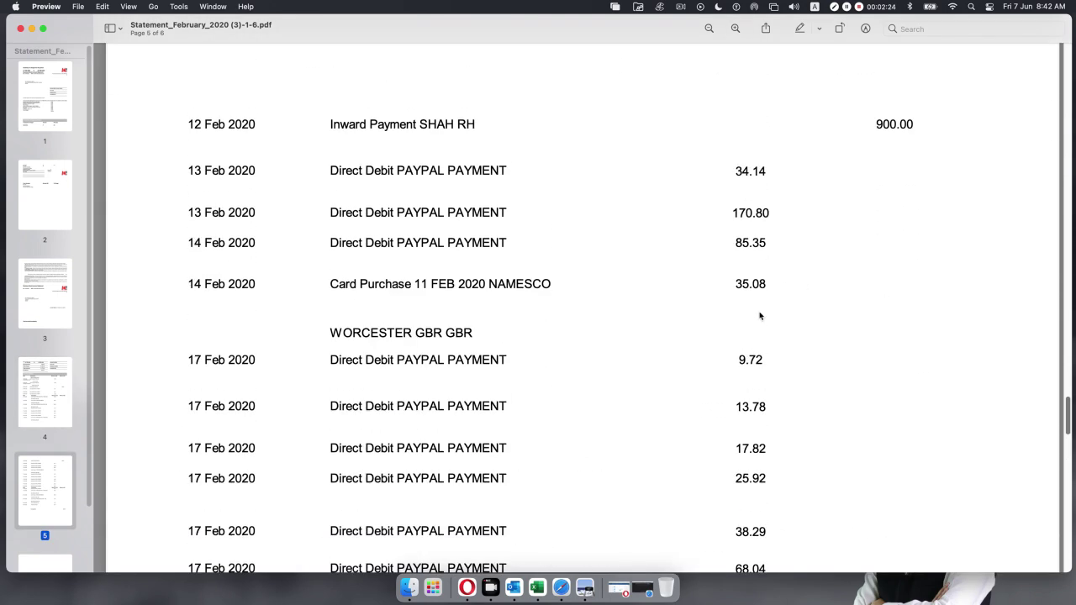
scroll(759, 316, "up", 20)
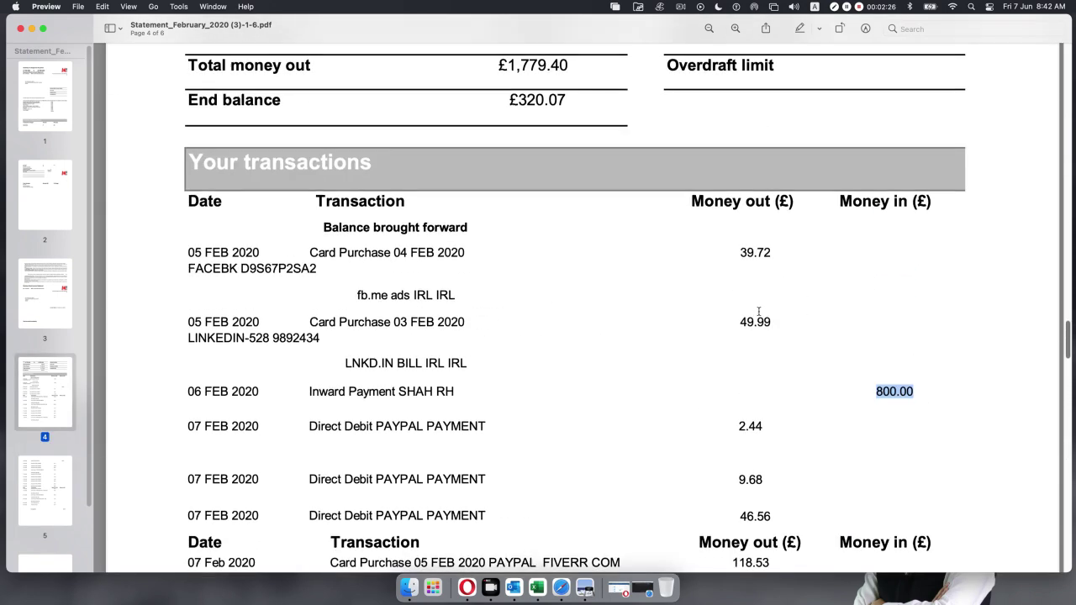
scroll(759, 312, "up", 5)
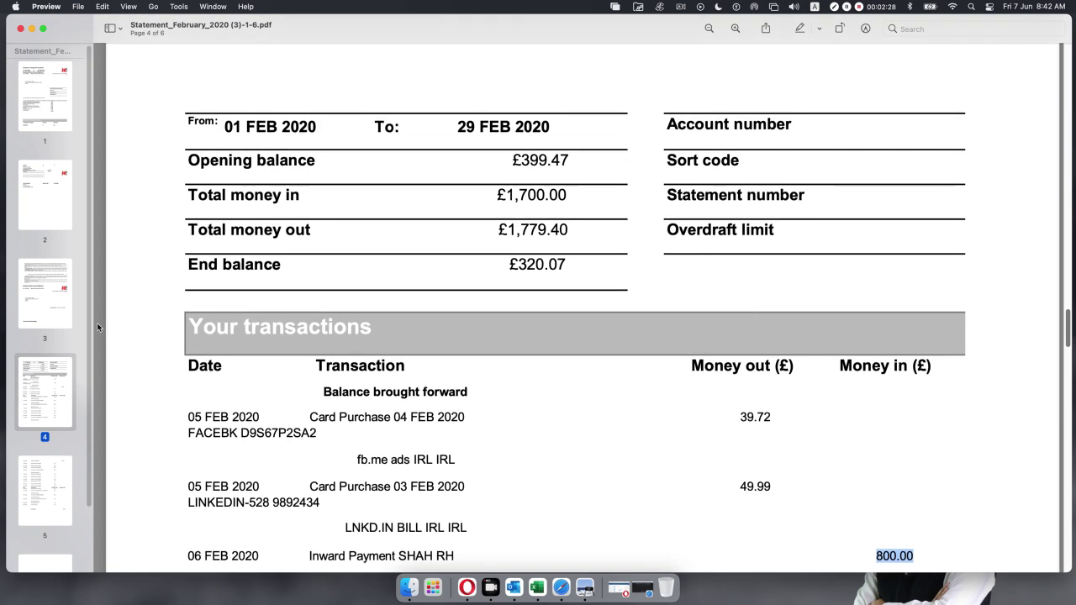
left_click(180, 6)
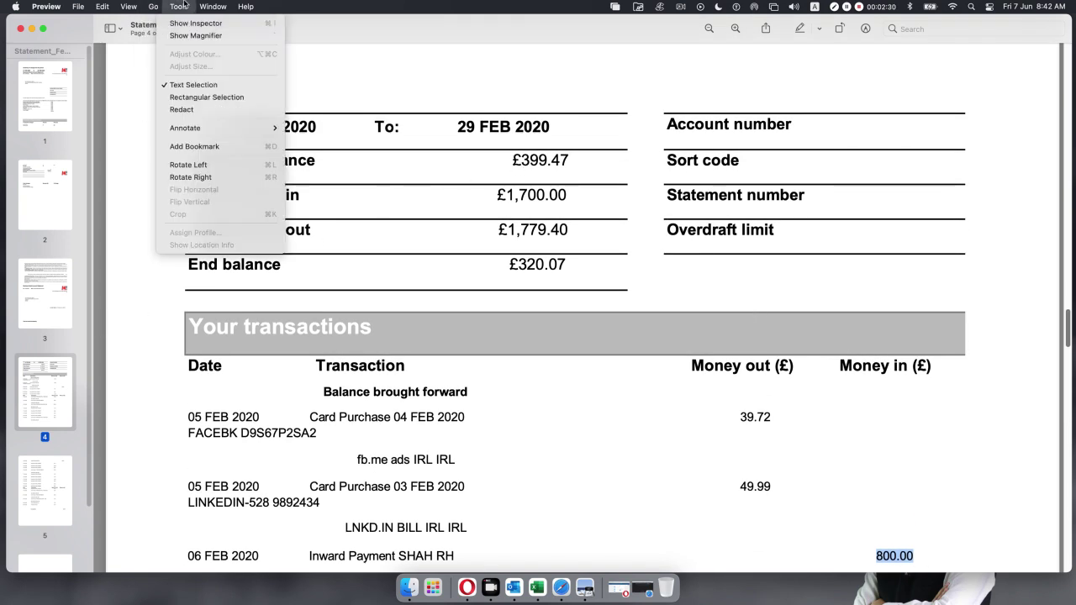
left_click(245, 6)
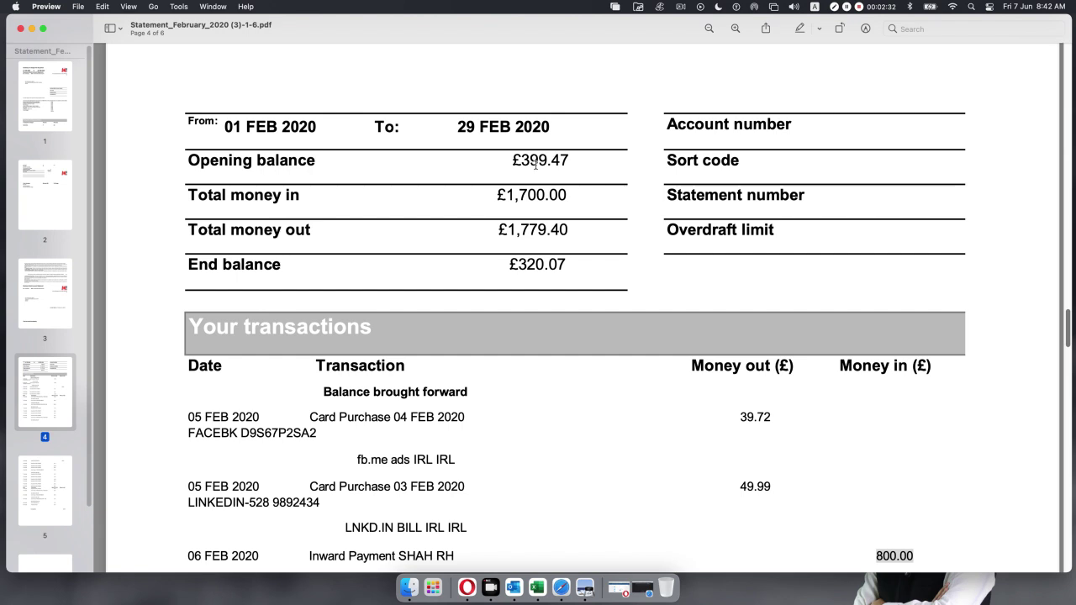
left_click_drag(521, 160, 593, 161)
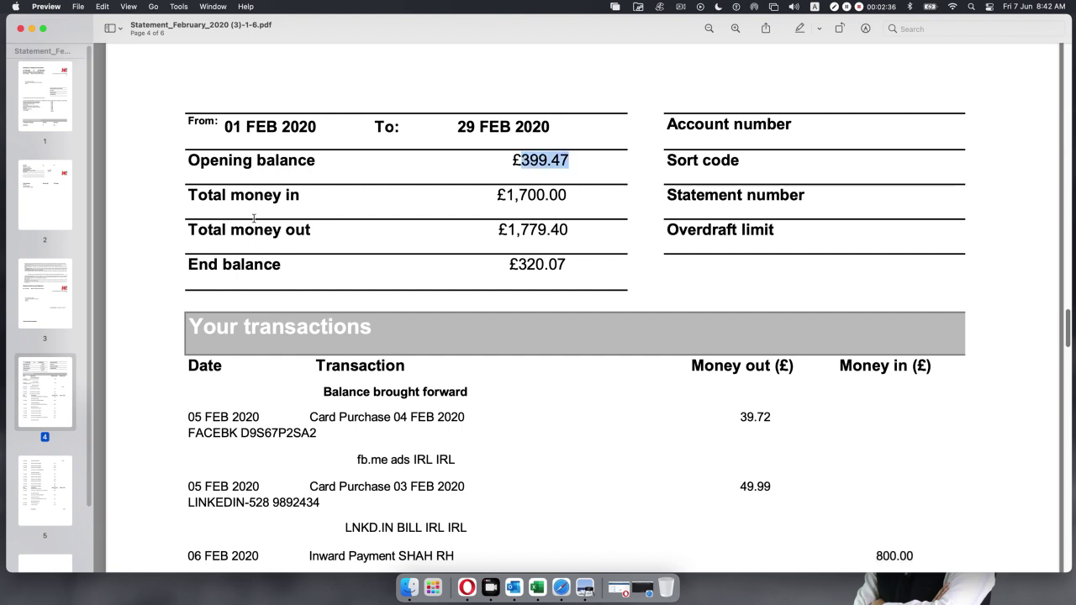
left_click_drag(504, 195, 574, 194)
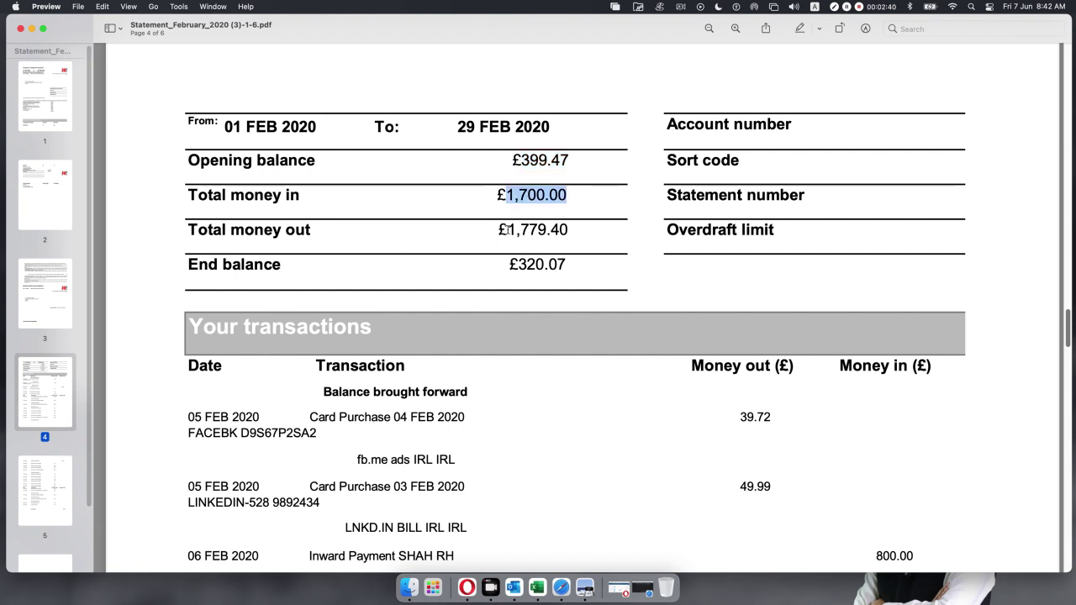
left_click_drag(506, 229, 572, 229)
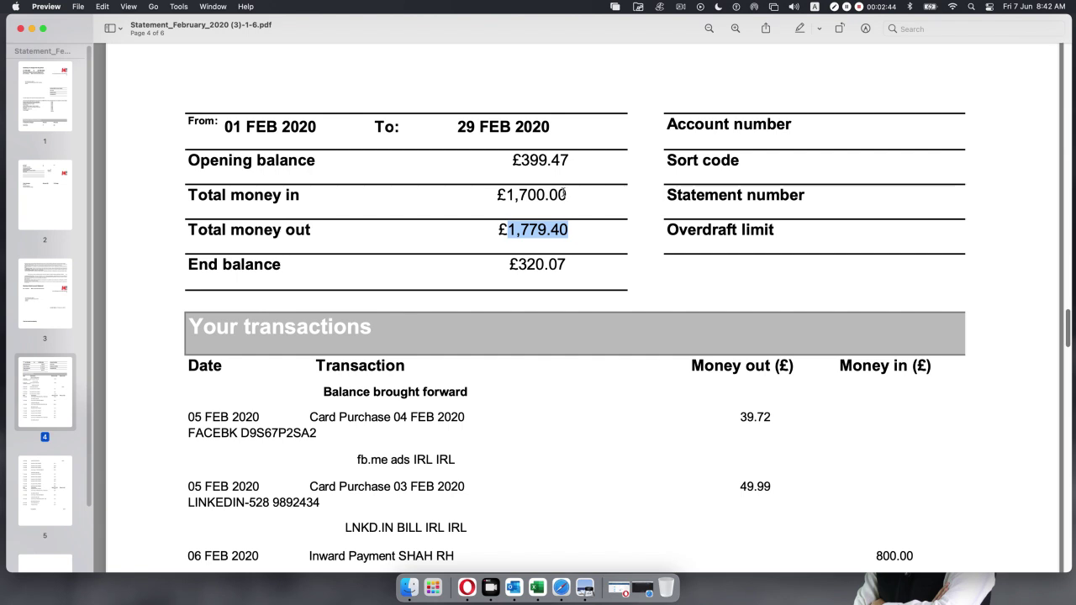
left_click_drag(507, 263, 568, 265)
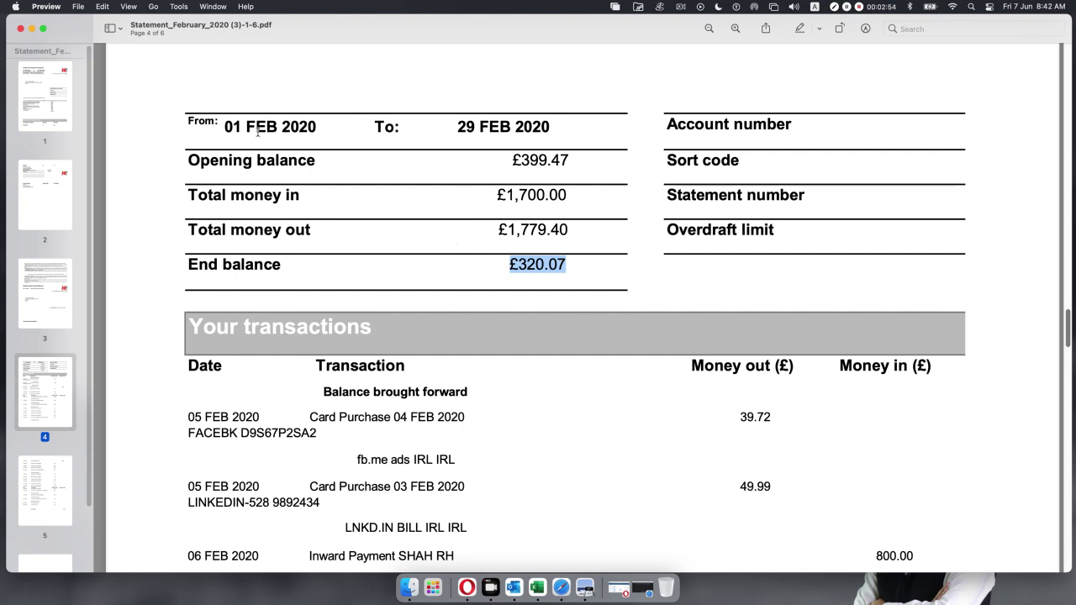
left_click(224, 126)
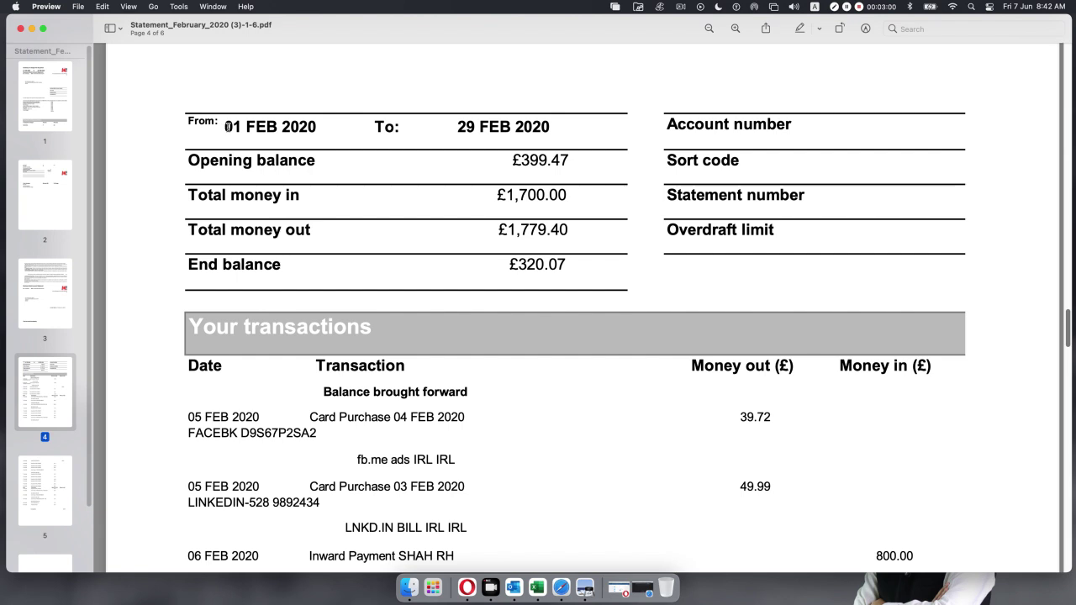
left_click_drag(224, 126, 316, 126)
left_click_drag(456, 126, 553, 128)
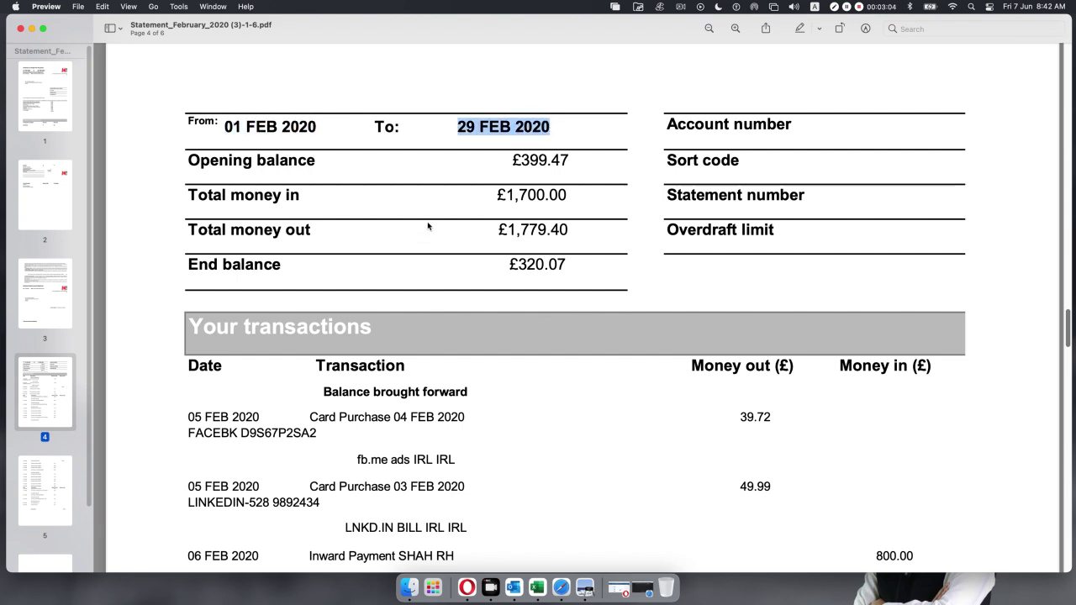
scroll(431, 231, "down", 3)
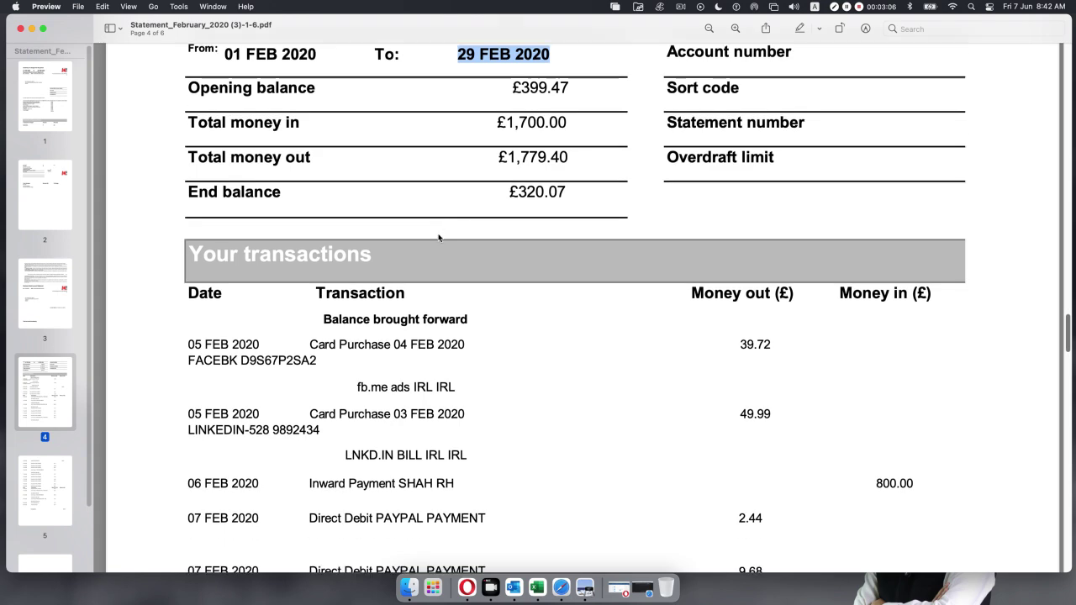
scroll(438, 238, "down", 1)
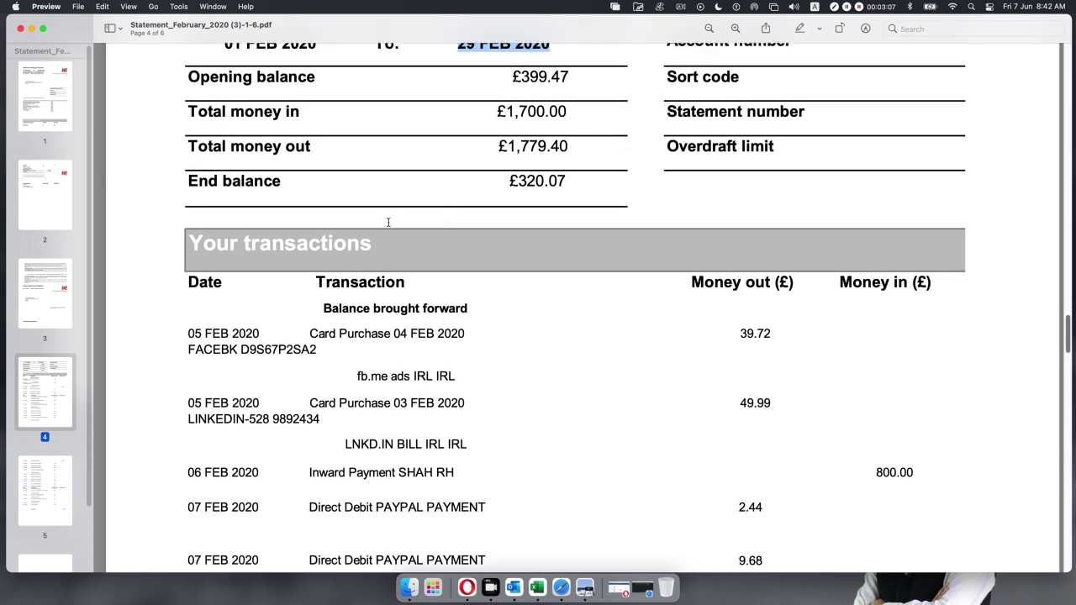
Switch from Preview to Xero and go to Accounting > Bank accounts.
left_click(32, 28)
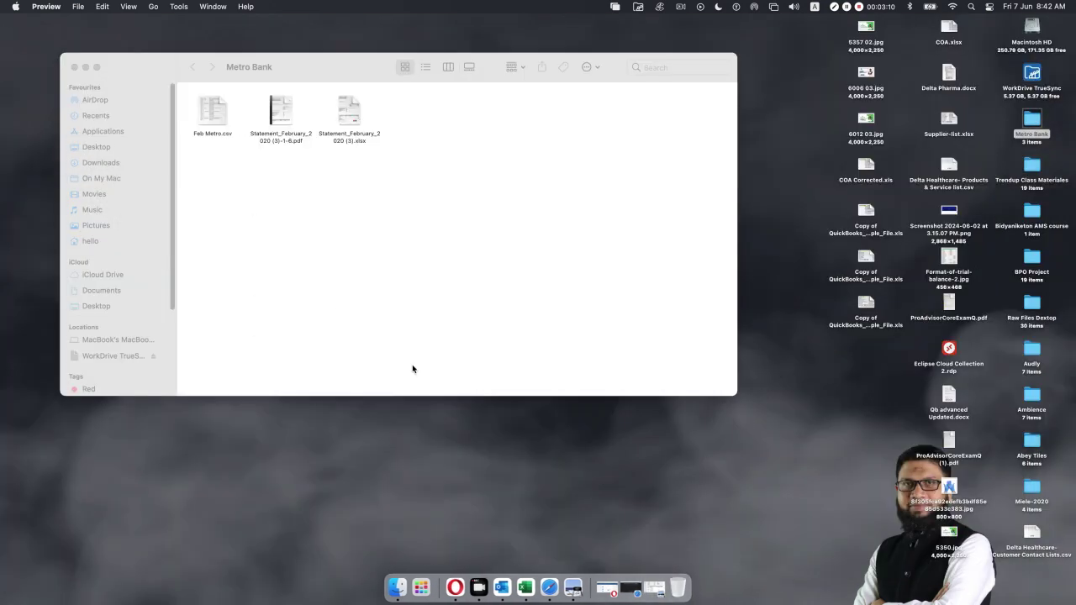
left_click(607, 587)
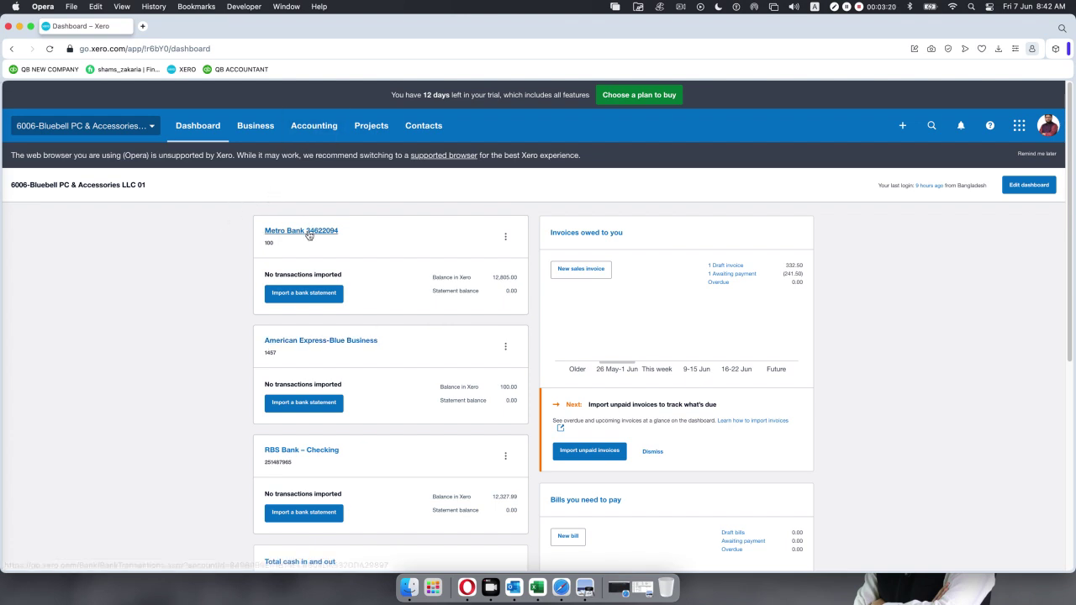
left_click(308, 127)
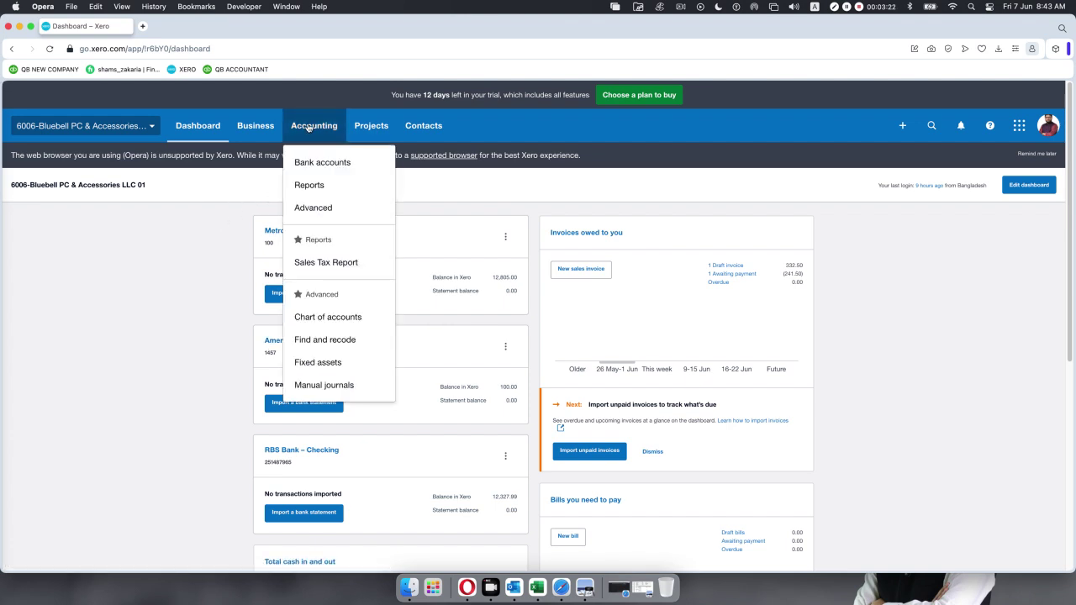
left_click(325, 163)
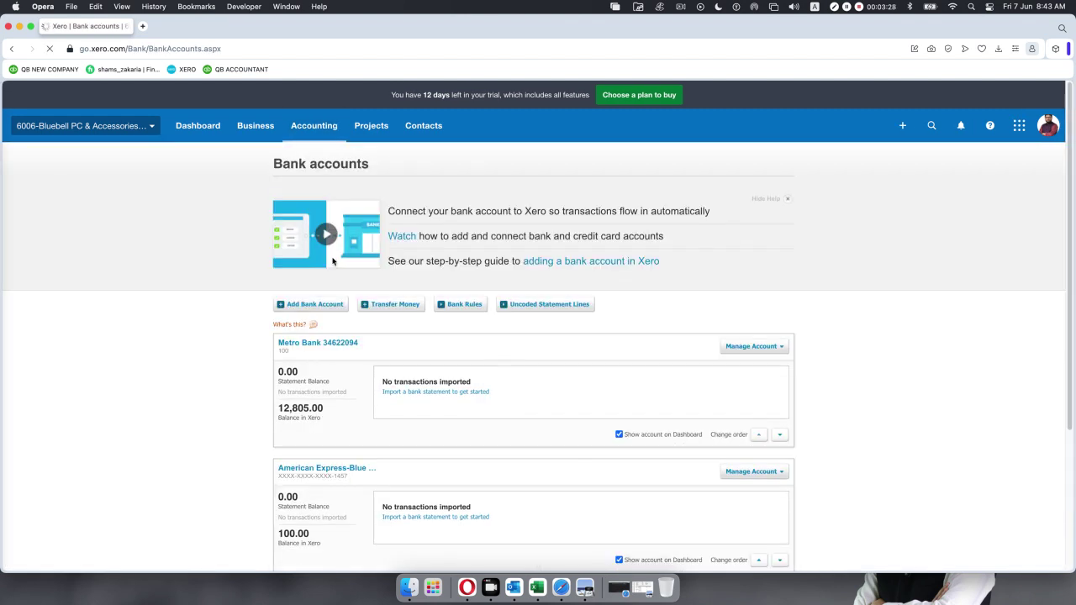
scroll(312, 312, "down", 2)
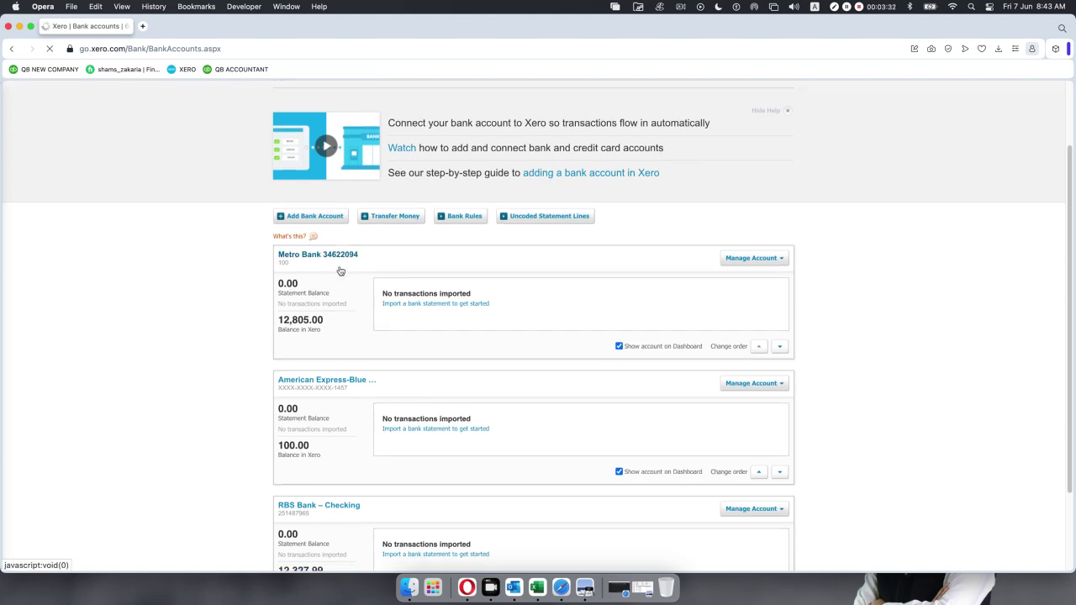
scroll(340, 270, "down", 2)
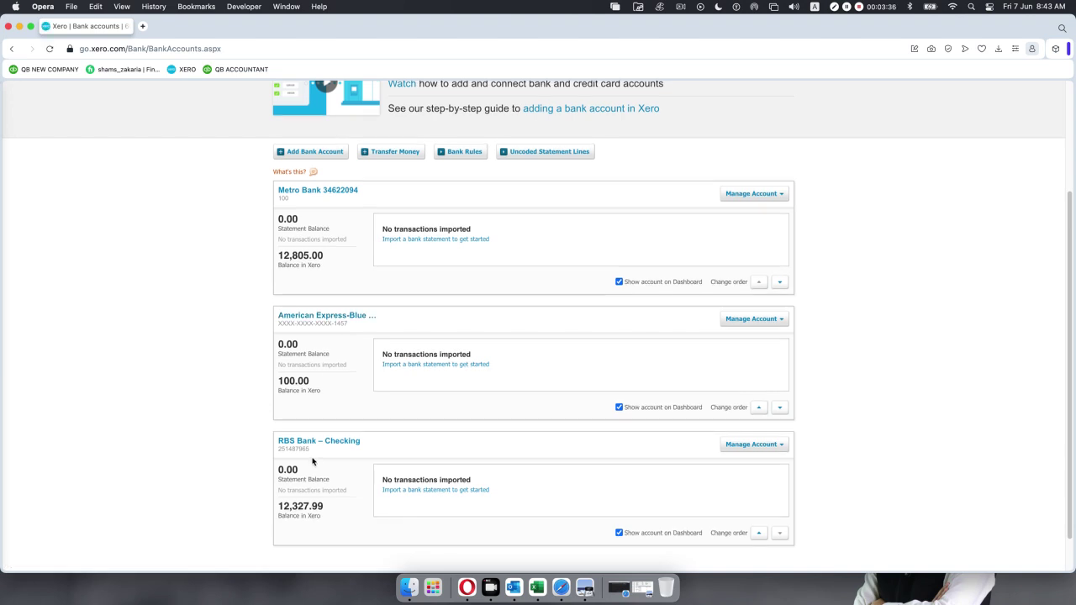
scroll(314, 462, "down", 1)
scroll(313, 460, "up", 5)
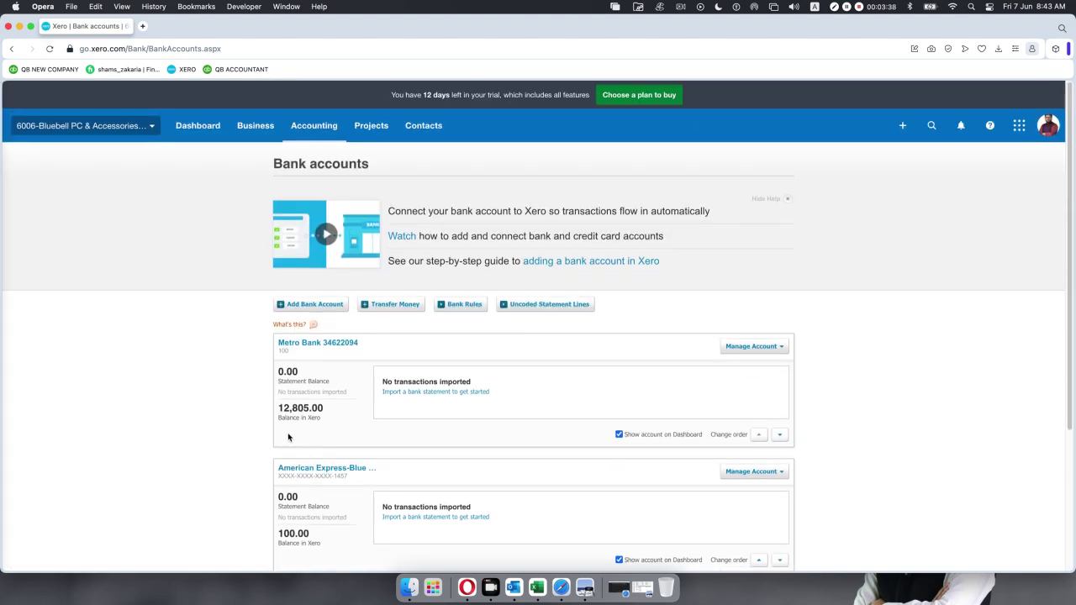
left_click(336, 343)
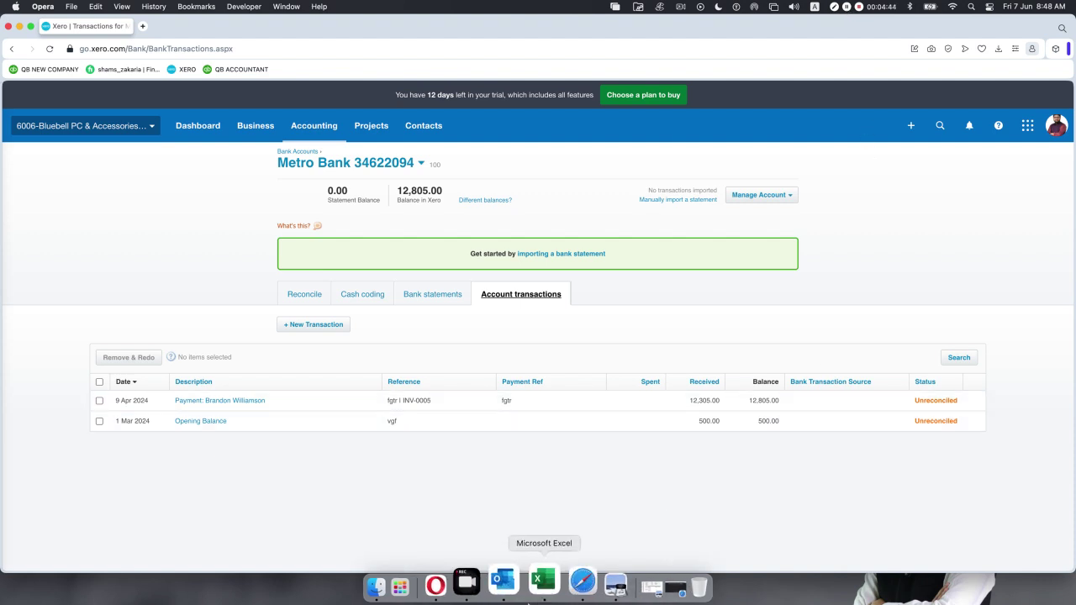
Return to the February 2020 statement in Preview.
left_click(585, 584)
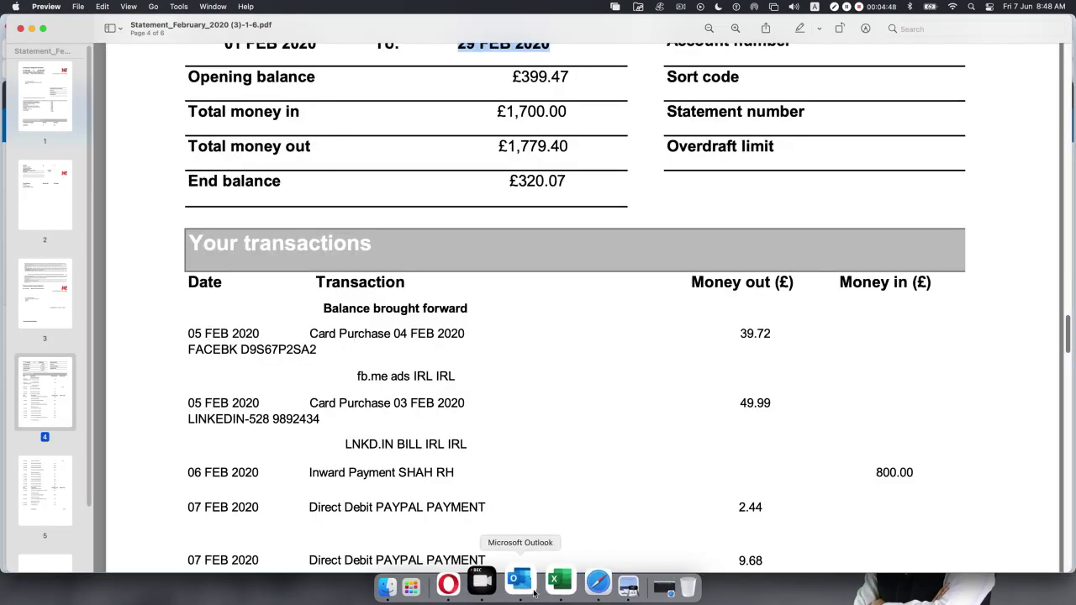
Admit the waiting participant into the Google Meet call, then minimize the meeting.
left_click(626, 591)
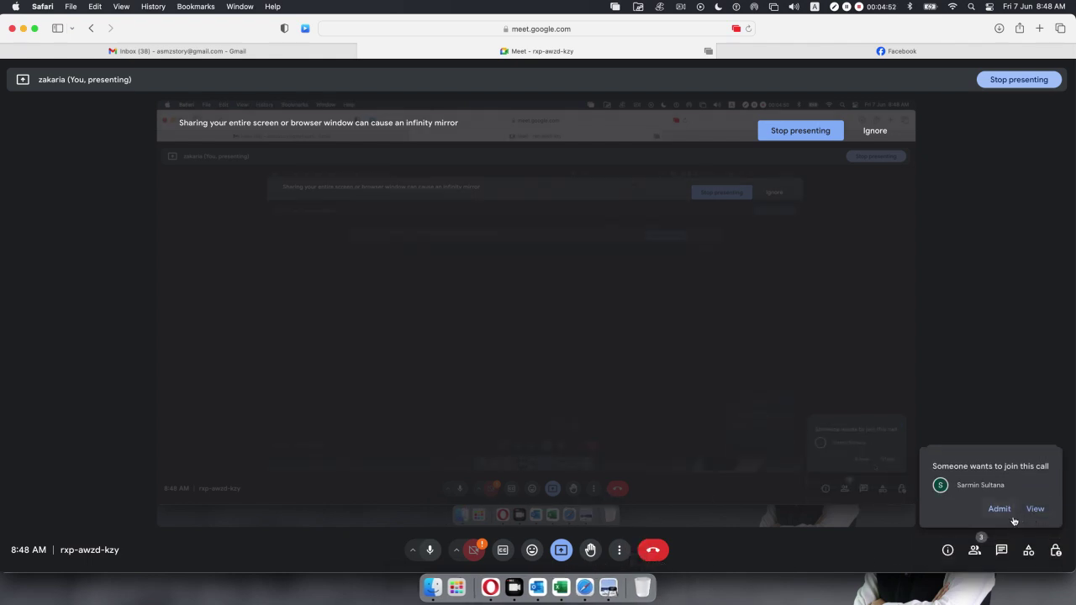
left_click(999, 508)
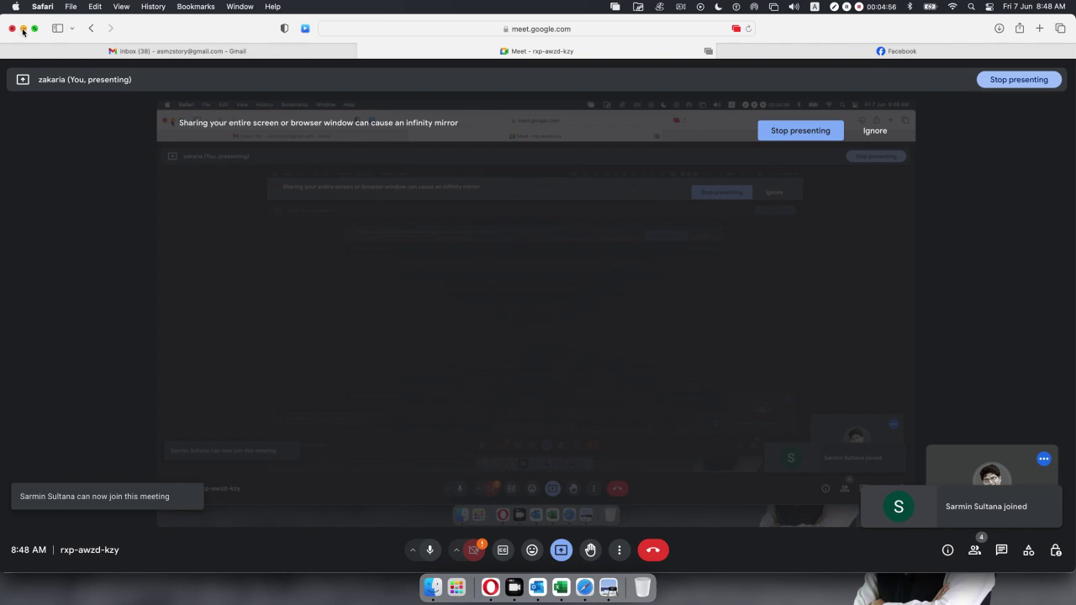
key("super+m")
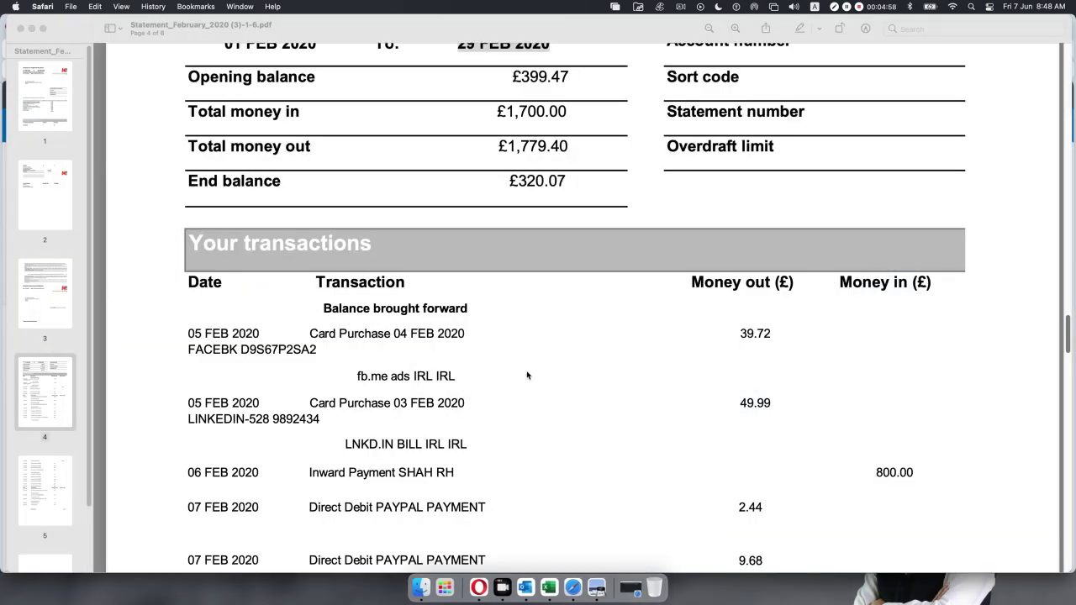
Review the statement's balances and transactions, then minimize Preview to reveal Xero.
scroll(526, 376, "up", 1)
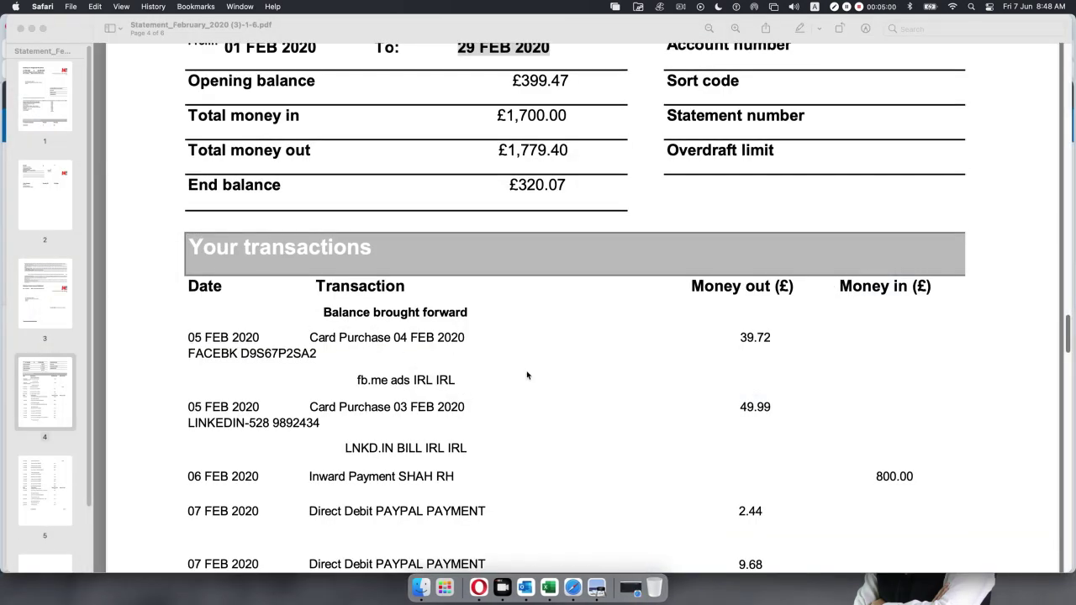
scroll(527, 376, "up", 1)
scroll(527, 375, "up", 1)
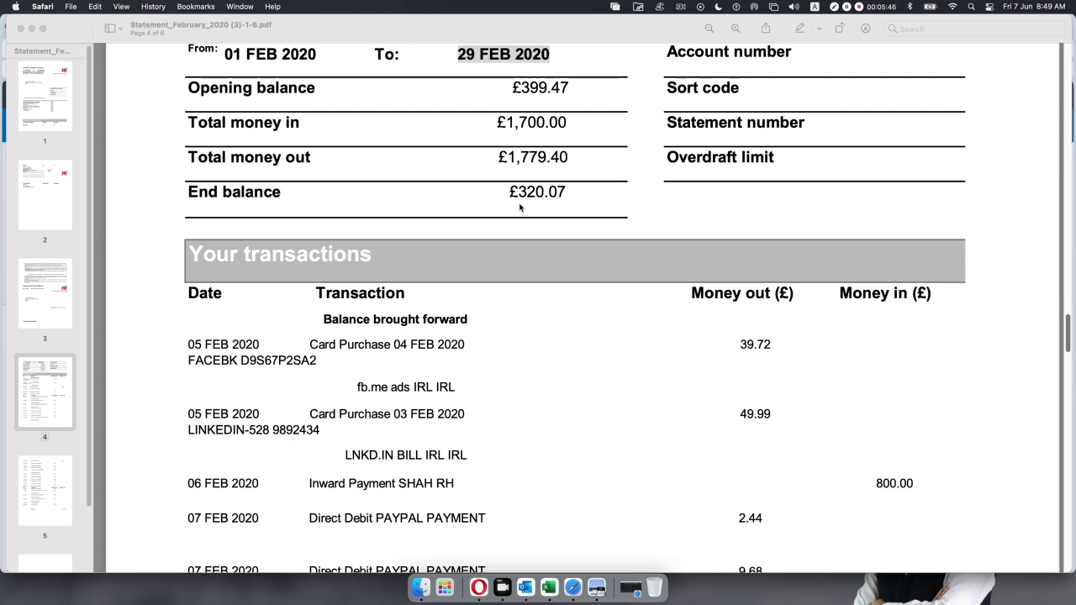
scroll(408, 374, "up", 2)
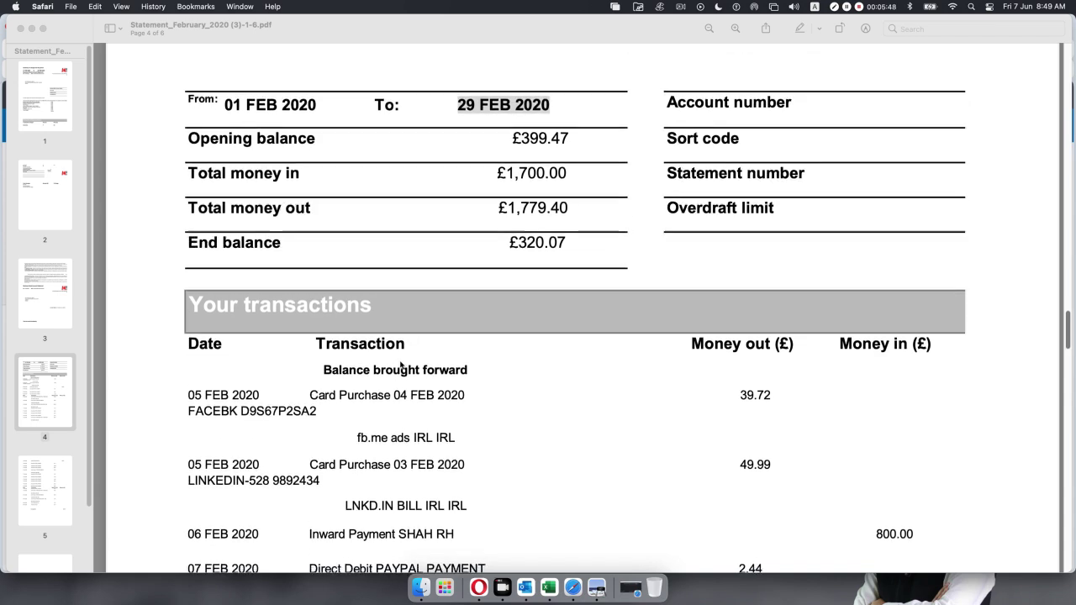
scroll(403, 370, "down", 4)
scroll(400, 365, "down", 8)
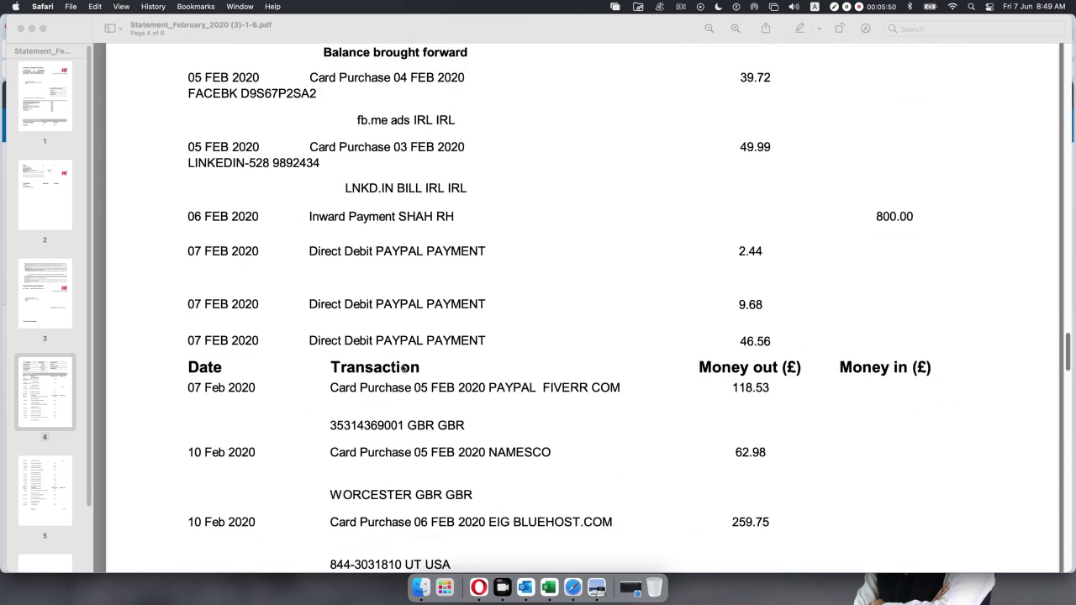
scroll(406, 371, "down", 7)
scroll(406, 374, "up", 9)
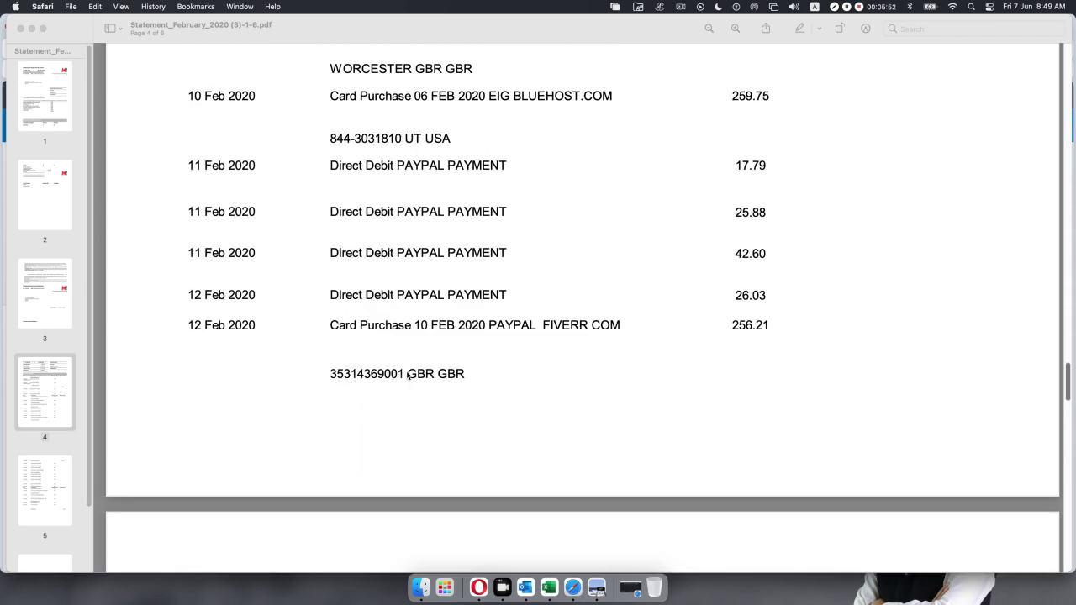
left_click(31, 29)
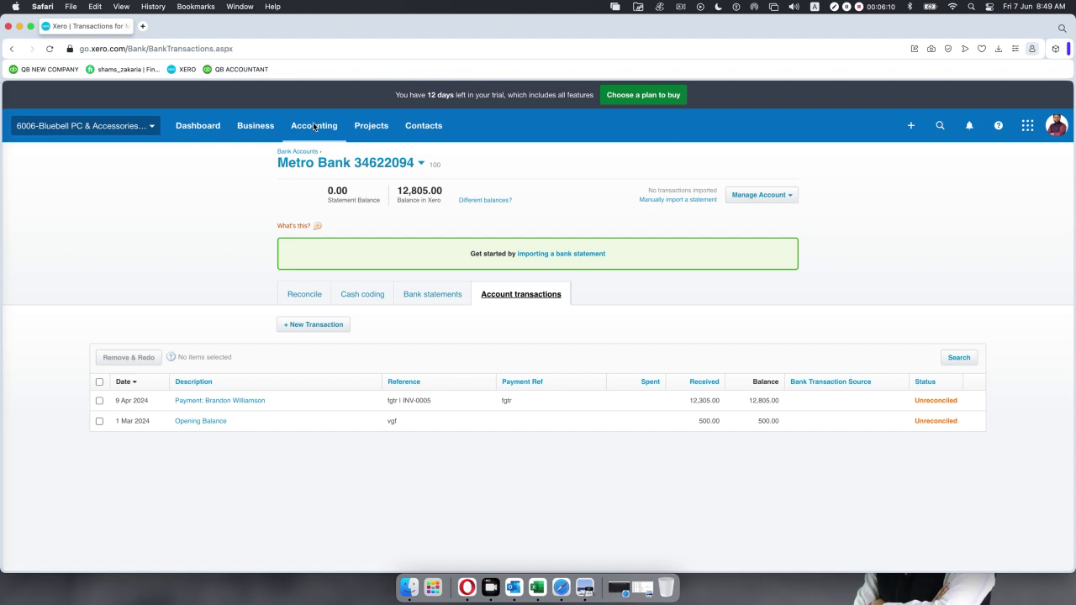
left_click(308, 128)
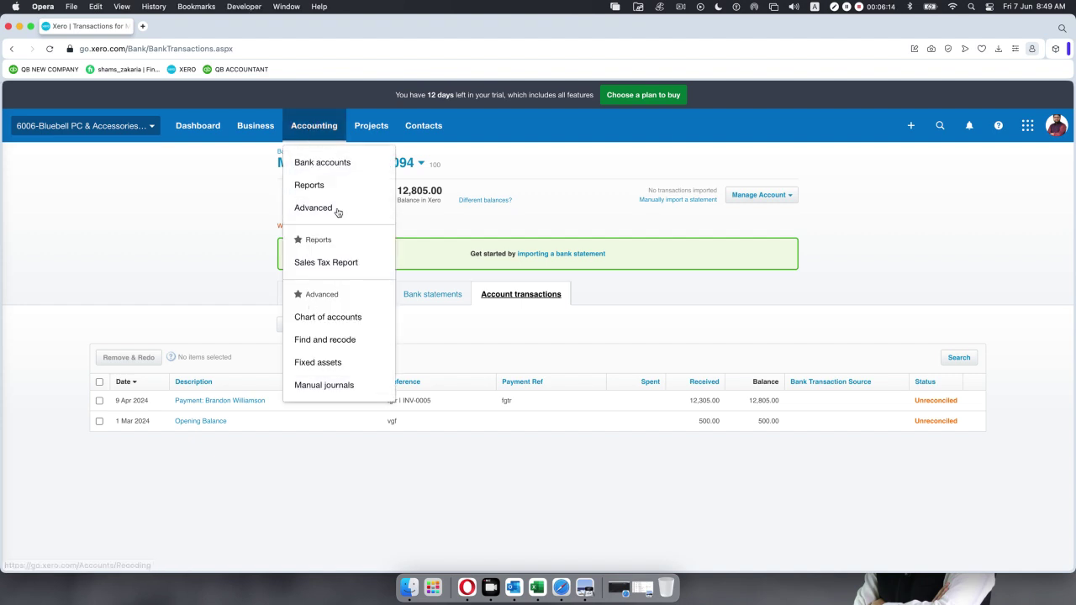
left_click(337, 163)
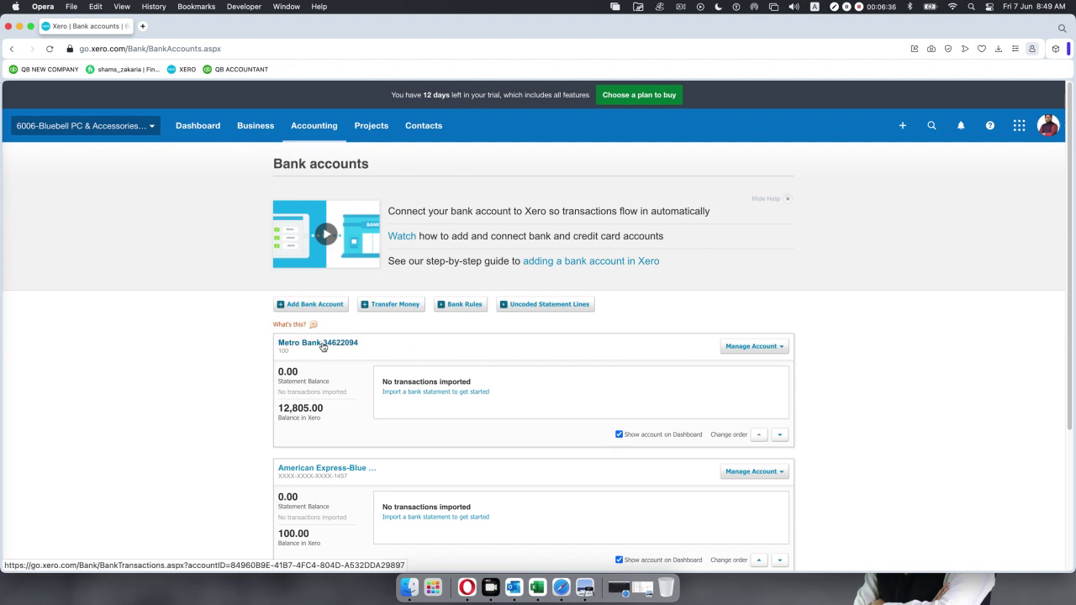
left_click(323, 346)
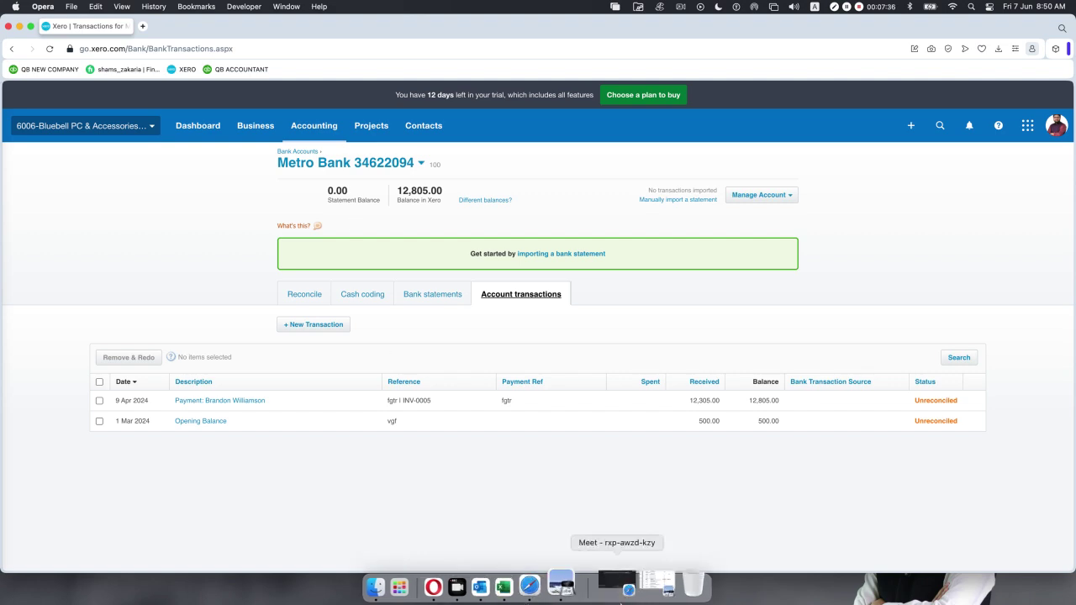
left_click(586, 586)
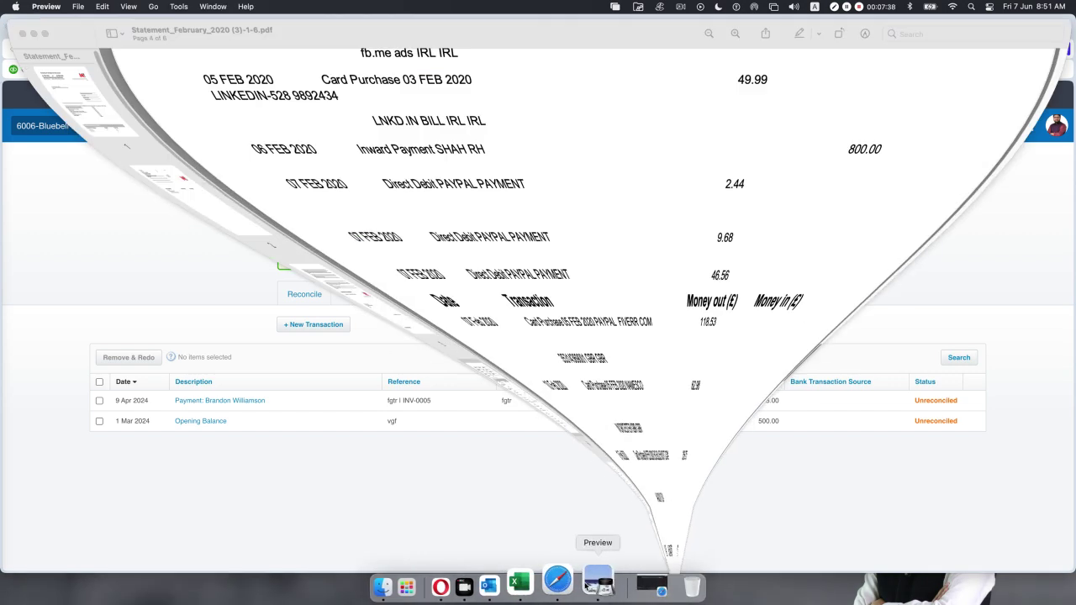
scroll(535, 334, "down", 3)
scroll(534, 336, "down", 4)
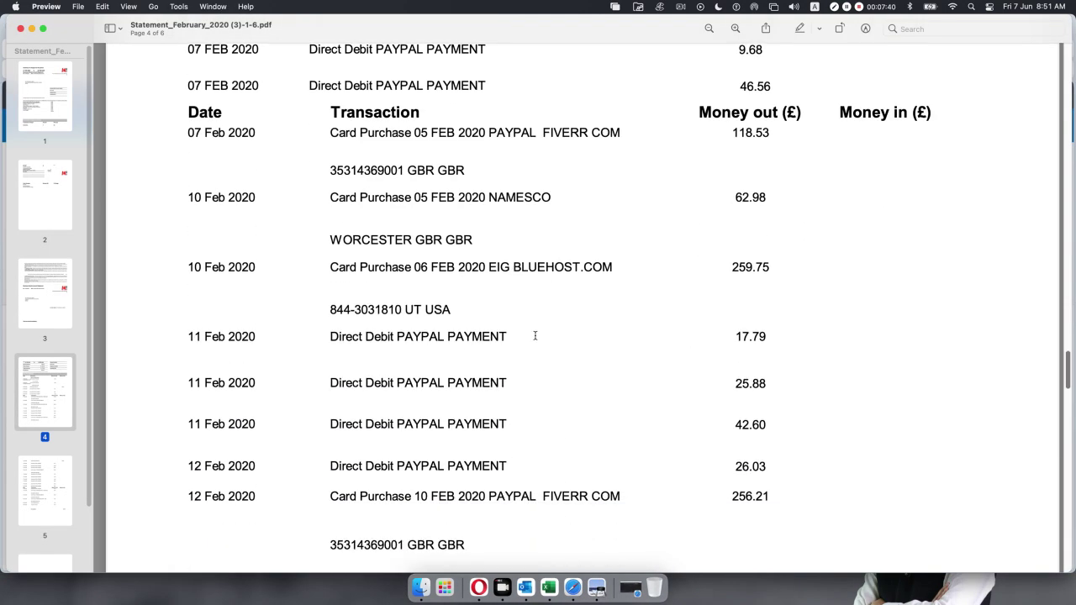
scroll(534, 340, "up", 4)
scroll(535, 340, "up", 2)
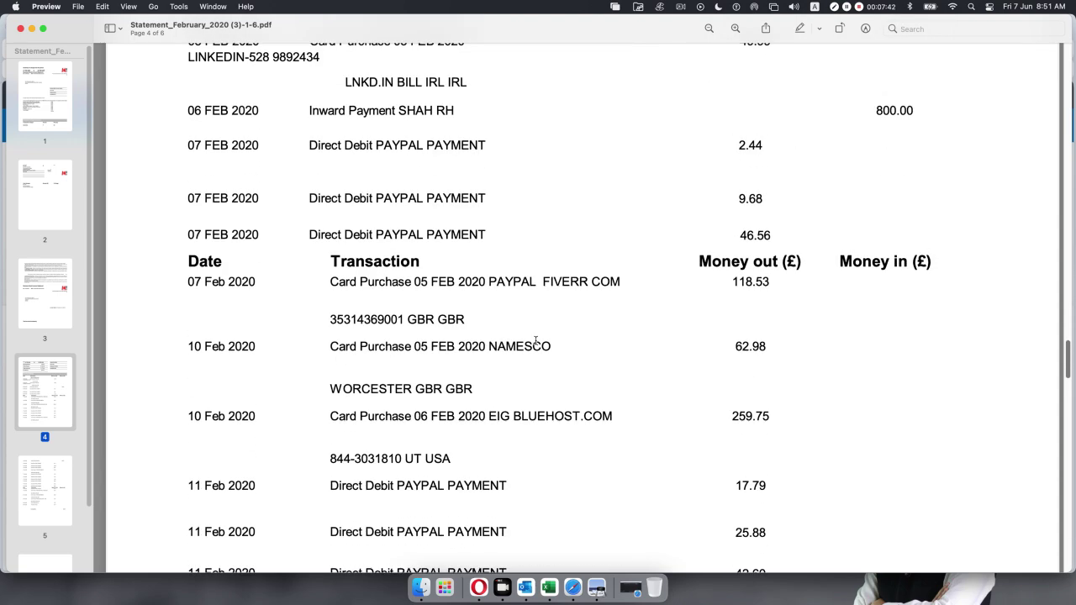
left_click(32, 28)
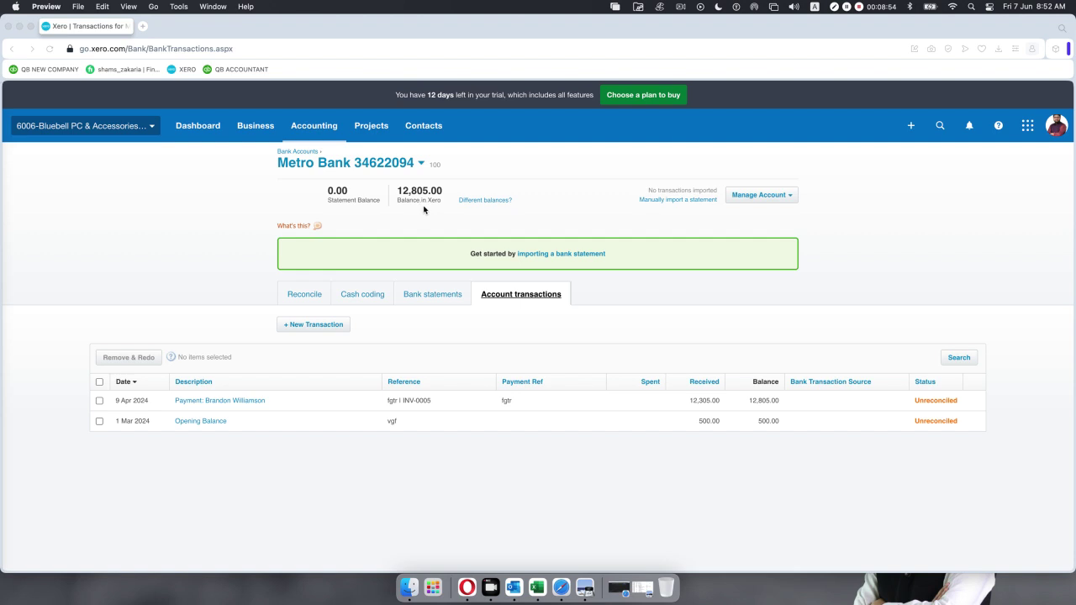
Highlight the statement's 320.07 end balance, compare with Xero, and bring the PDF back.
left_click(586, 586)
scroll(482, 247, "down", 3)
scroll(482, 249, "up", 6)
scroll(482, 249, "up", 4)
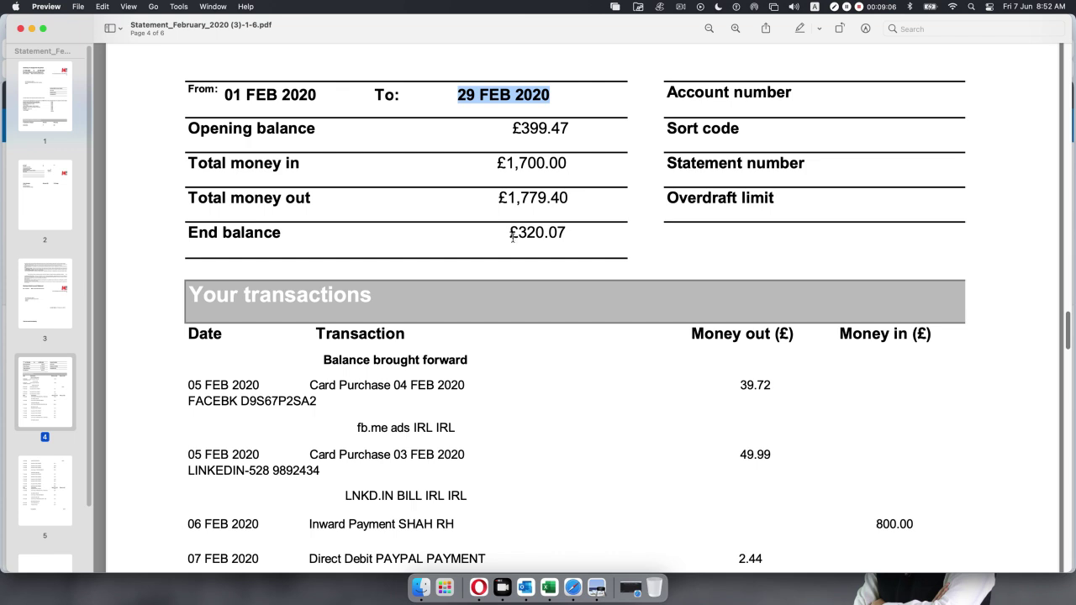
left_click_drag(518, 233, 571, 237)
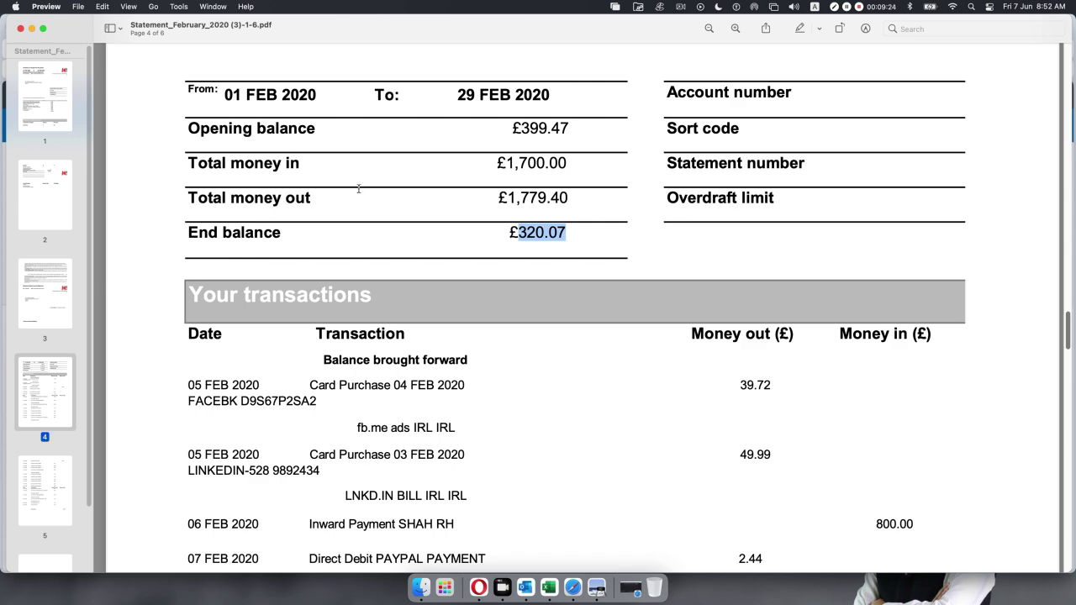
left_click(31, 28)
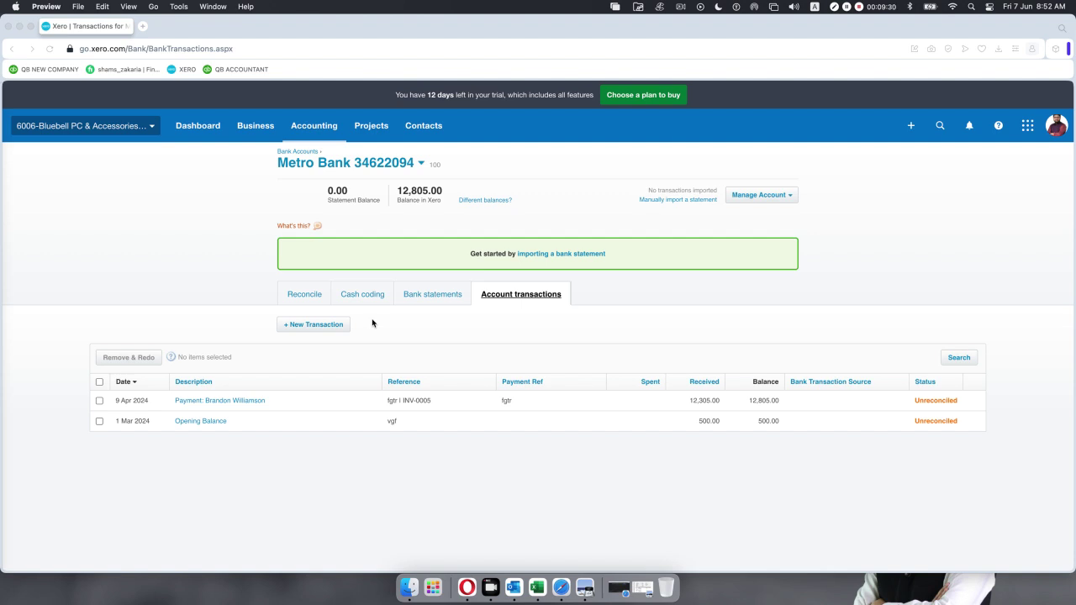
left_click(585, 588)
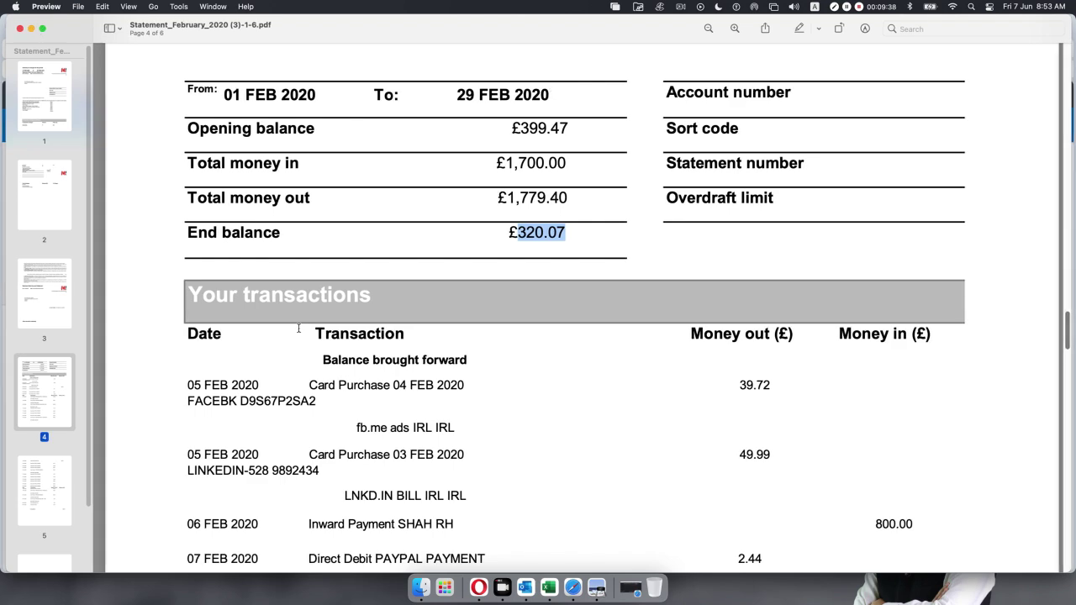
Close the statement and open the 500.00 Opening Balance transaction.
left_click(22, 29)
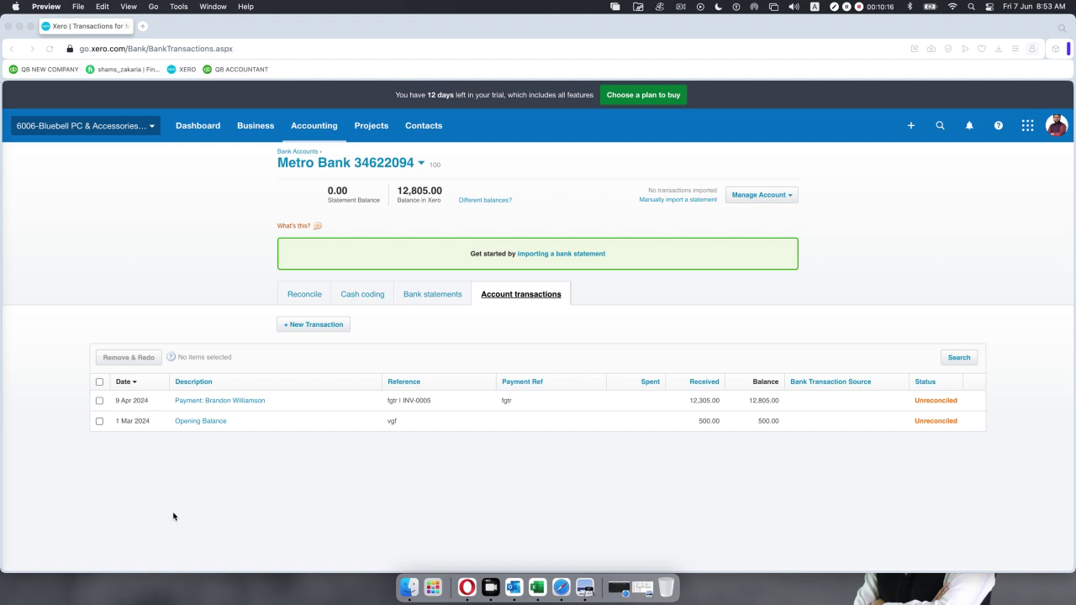
left_click(201, 422)
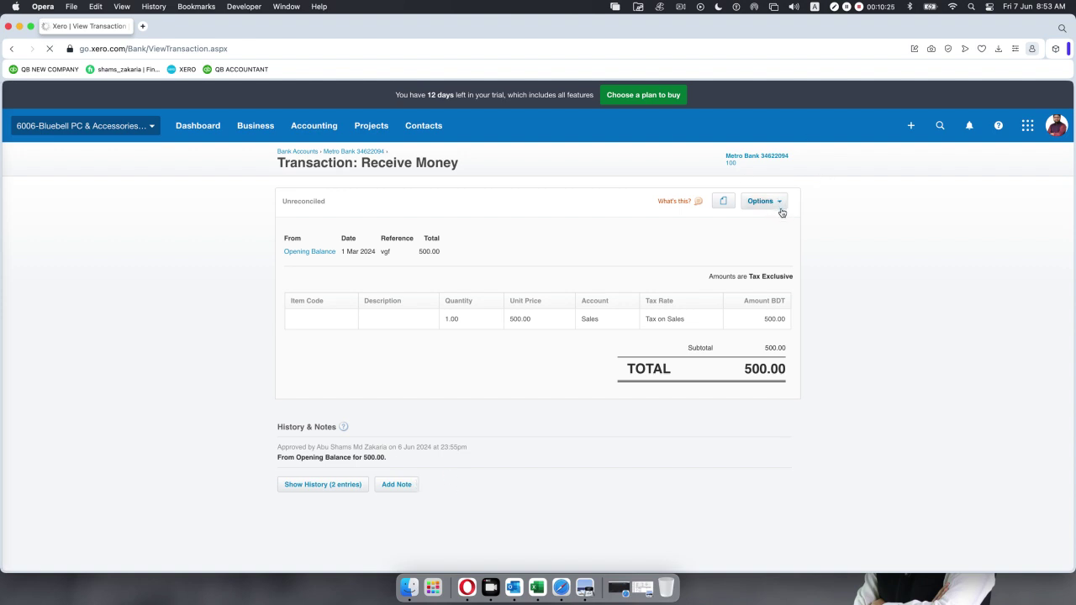
Choose Options > Edit Transaction on the 500.00 Opening Balance receipt.
left_click(779, 201)
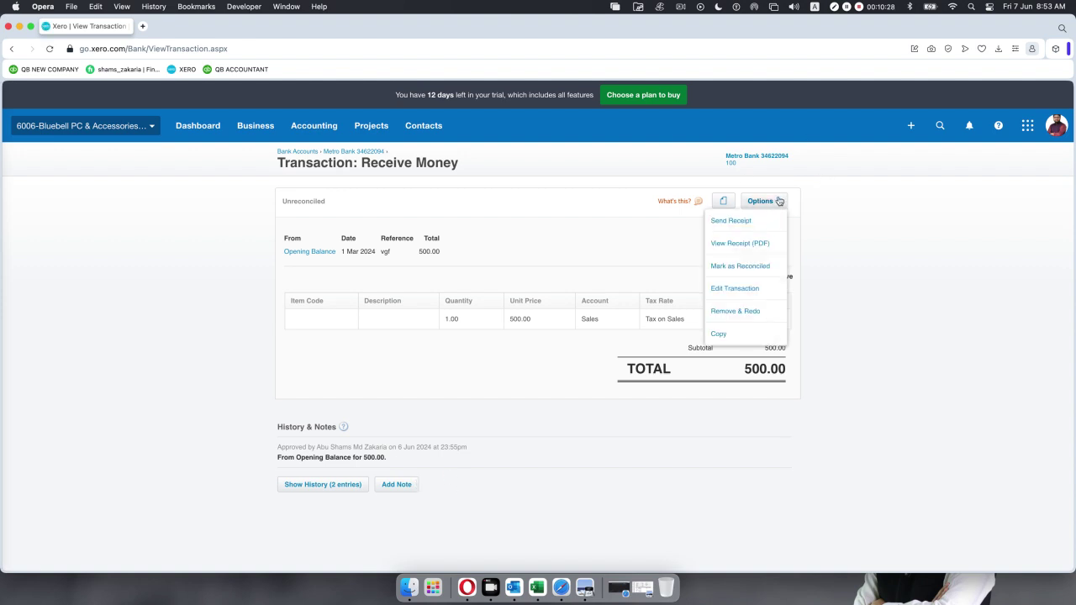
left_click(758, 290)
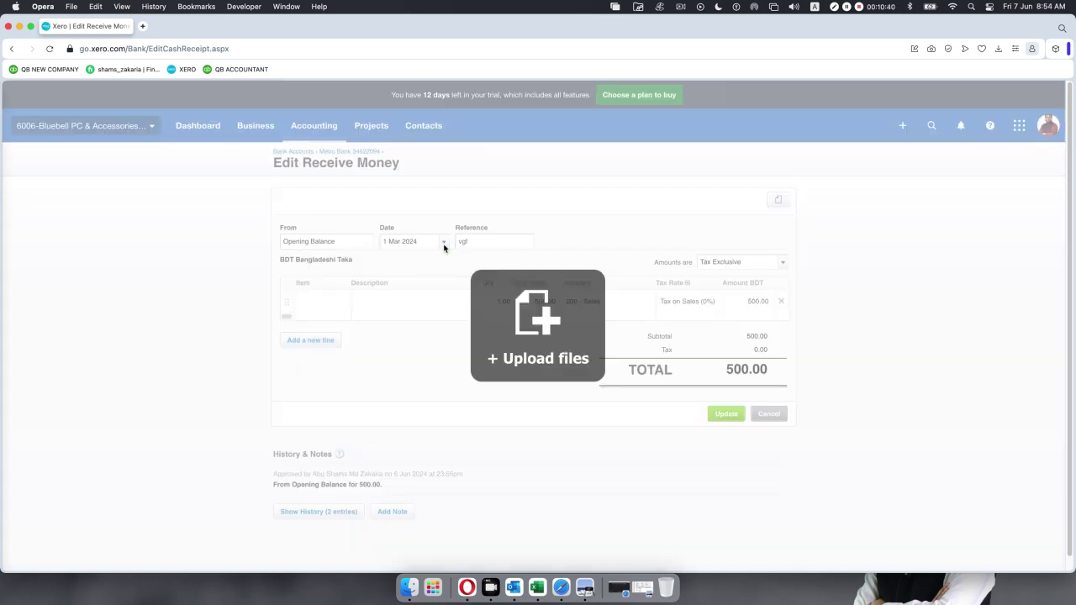
Change the opening balance receipt's date from 1 Mar 2024 to 1 Feb 2020.
left_click(445, 245)
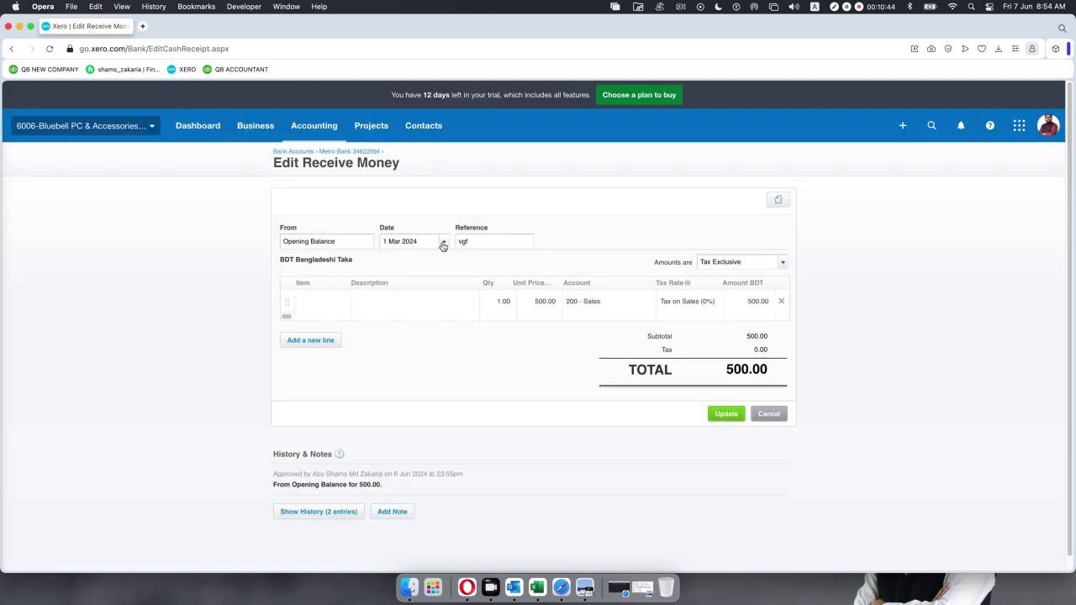
left_click(443, 243)
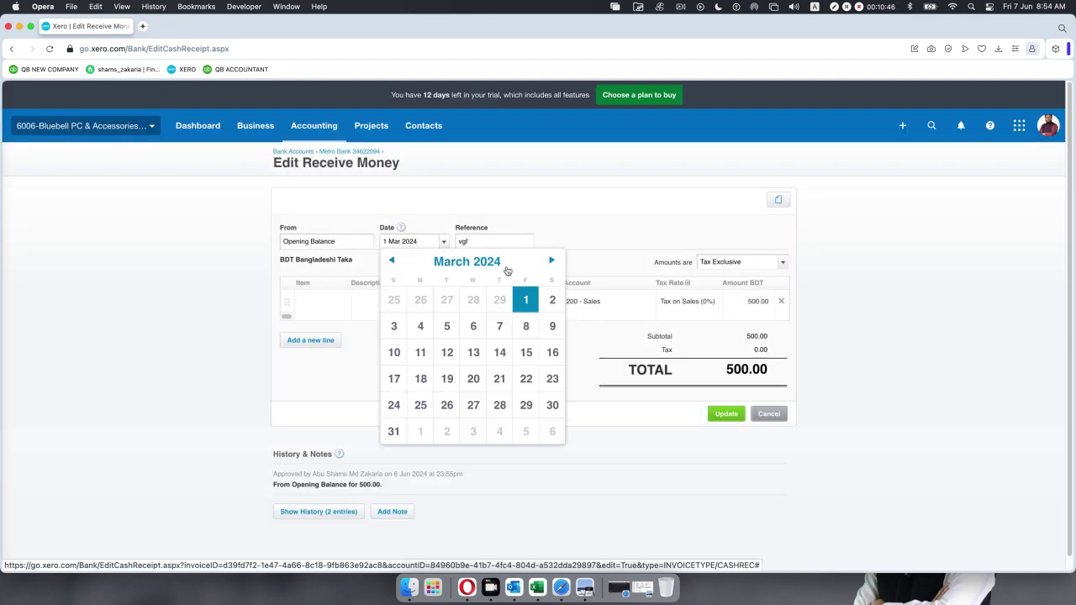
left_click(492, 262)
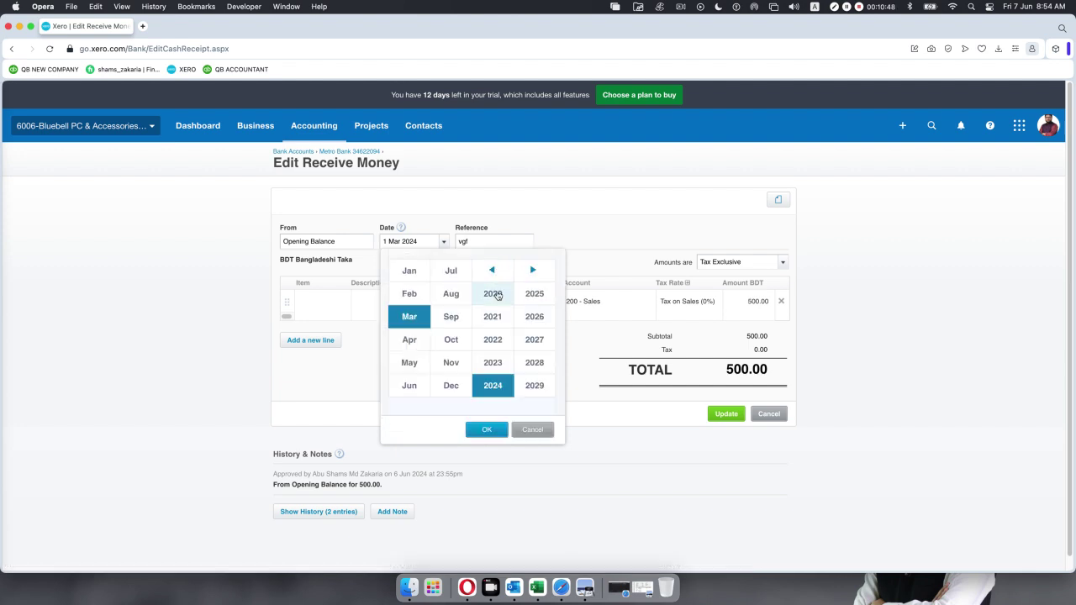
left_click(497, 302)
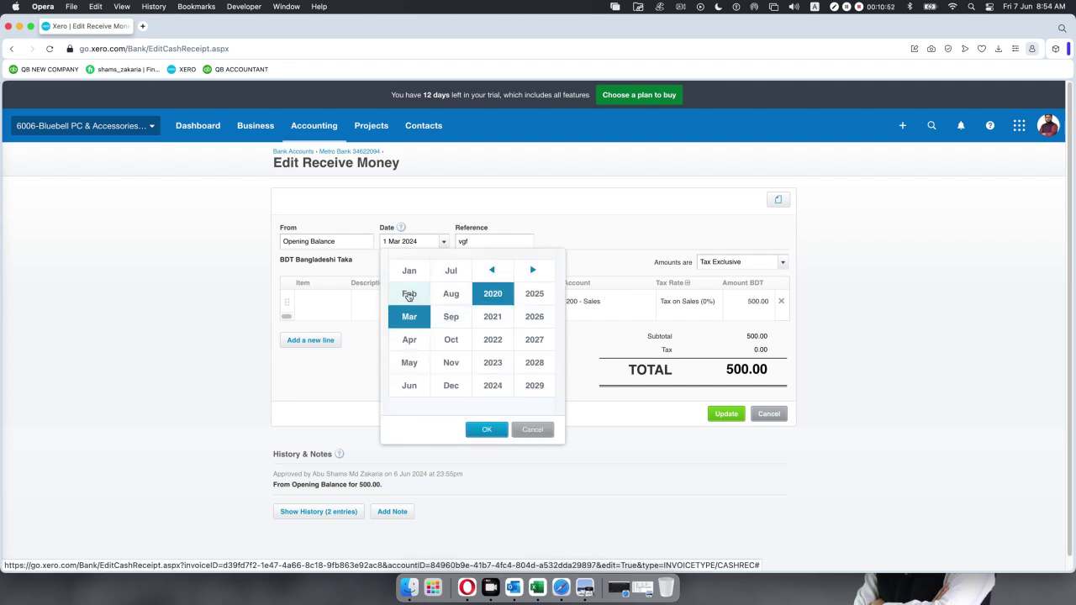
left_click(409, 294)
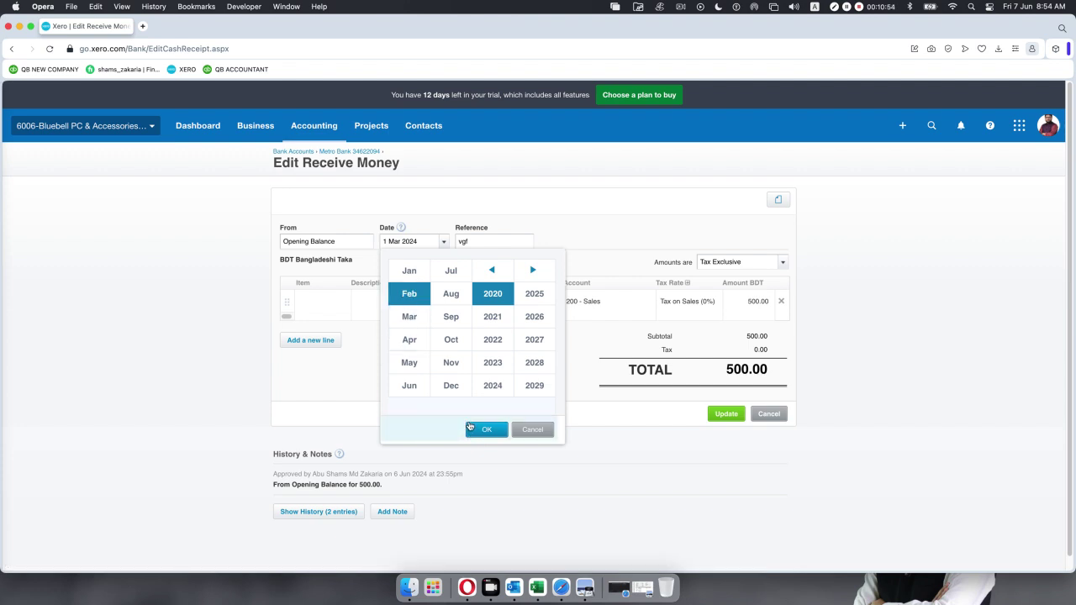
left_click(486, 430)
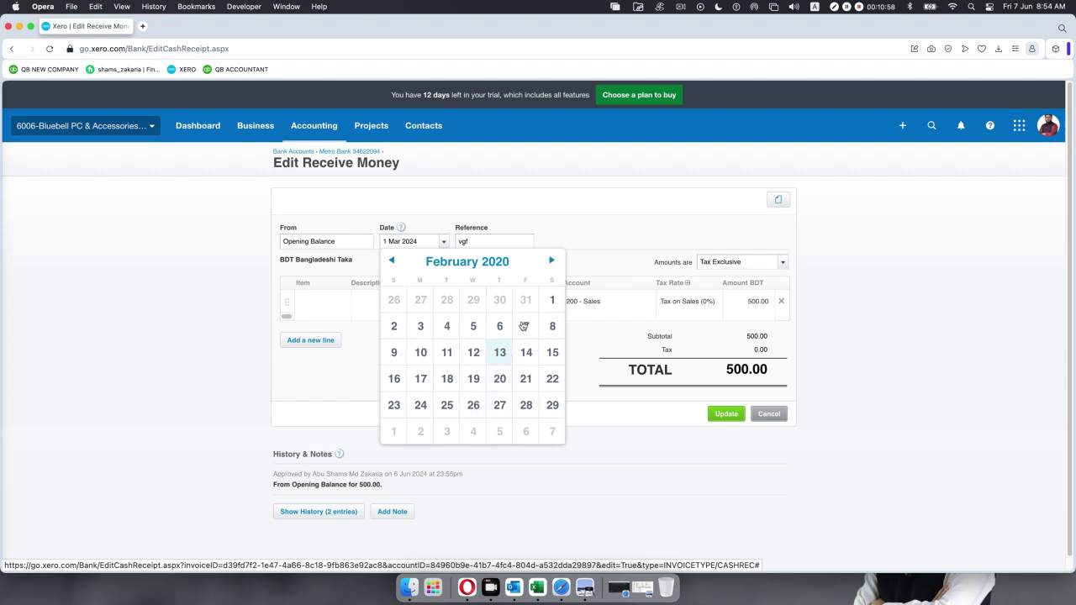
left_click(551, 302)
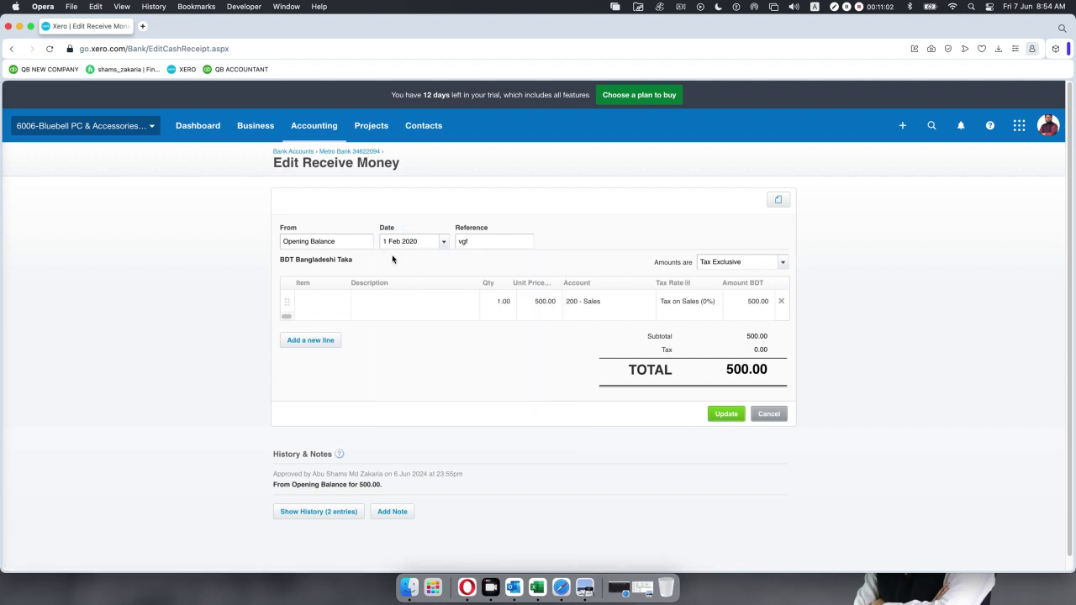
left_click(403, 306)
Enter 'Opening Balance' as the line description, then select the 500.00 unit price.
type("Opening Bala")
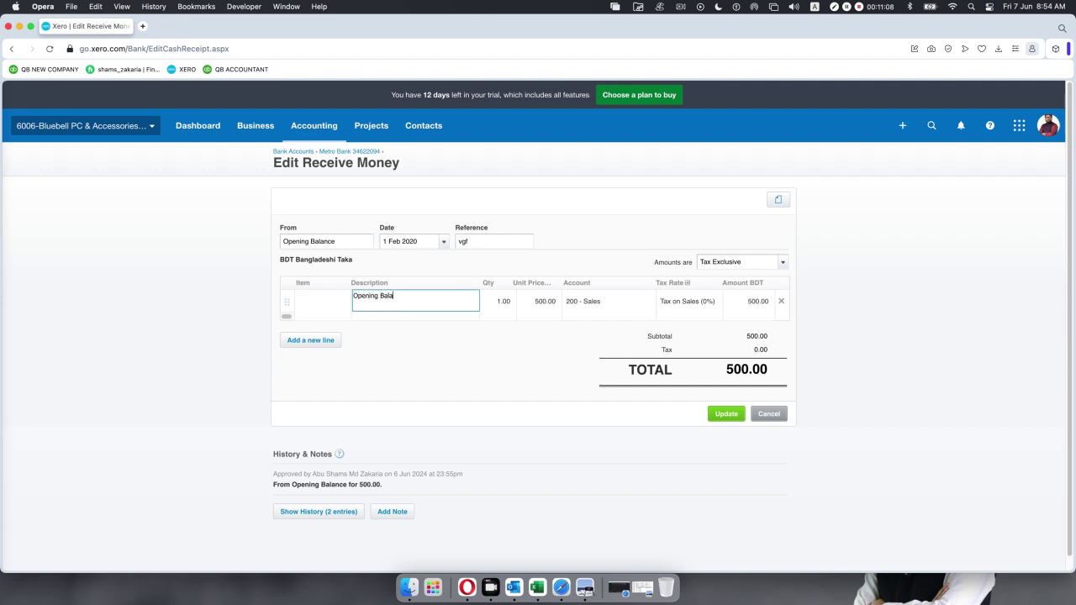
type("nce")
left_click(544, 307)
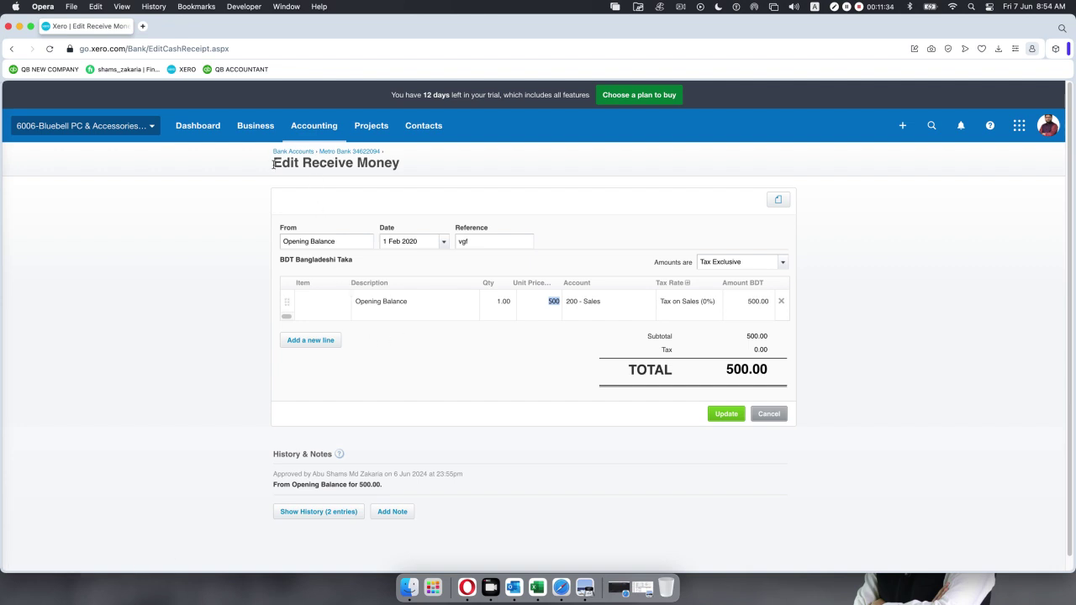
left_click_drag(273, 163, 400, 164)
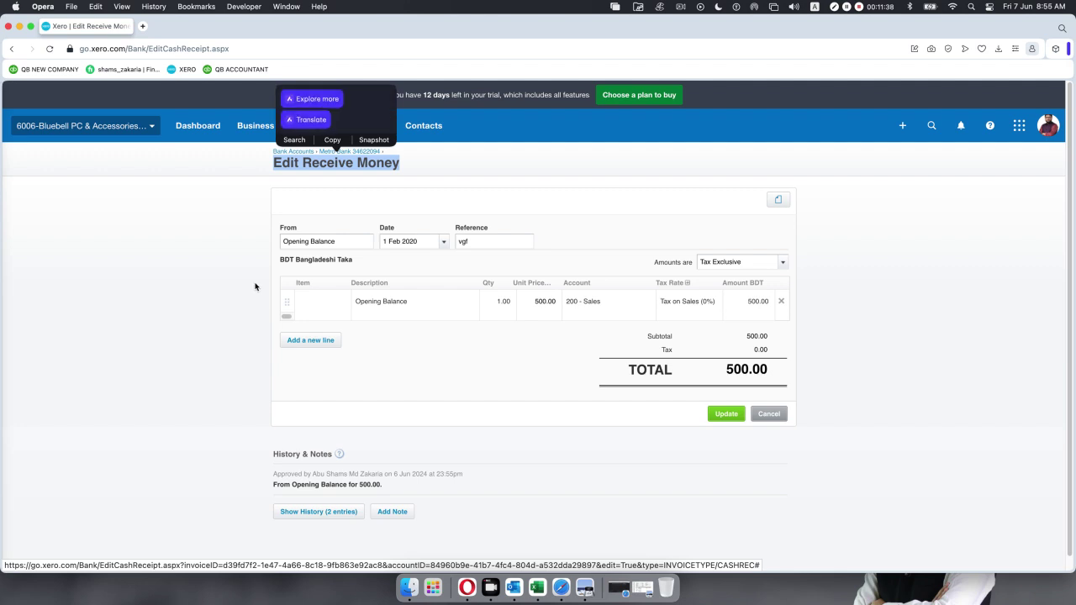
Replace the 500.00 unit price with 399.47 and update the receipt.
left_click(403, 361)
left_click(543, 301)
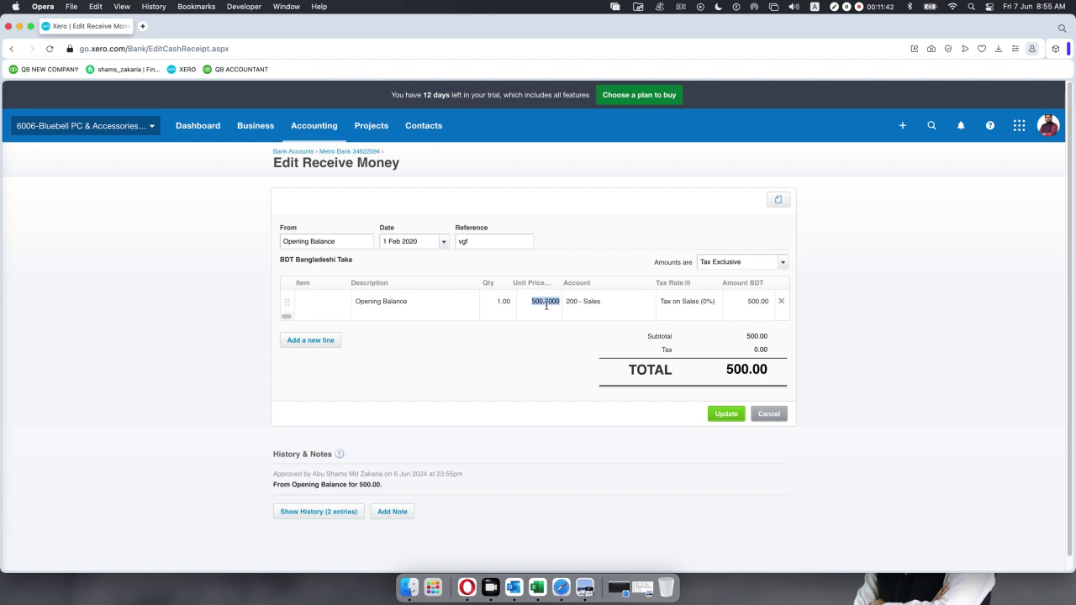
key("BackSpace")
type("399.47")
left_click(578, 469)
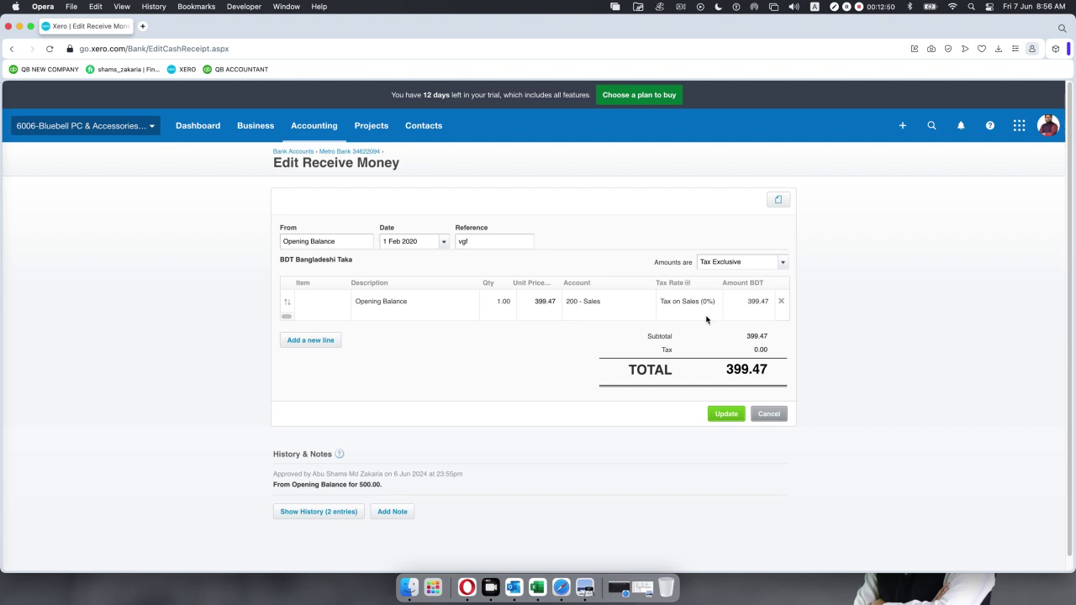
left_click(724, 414)
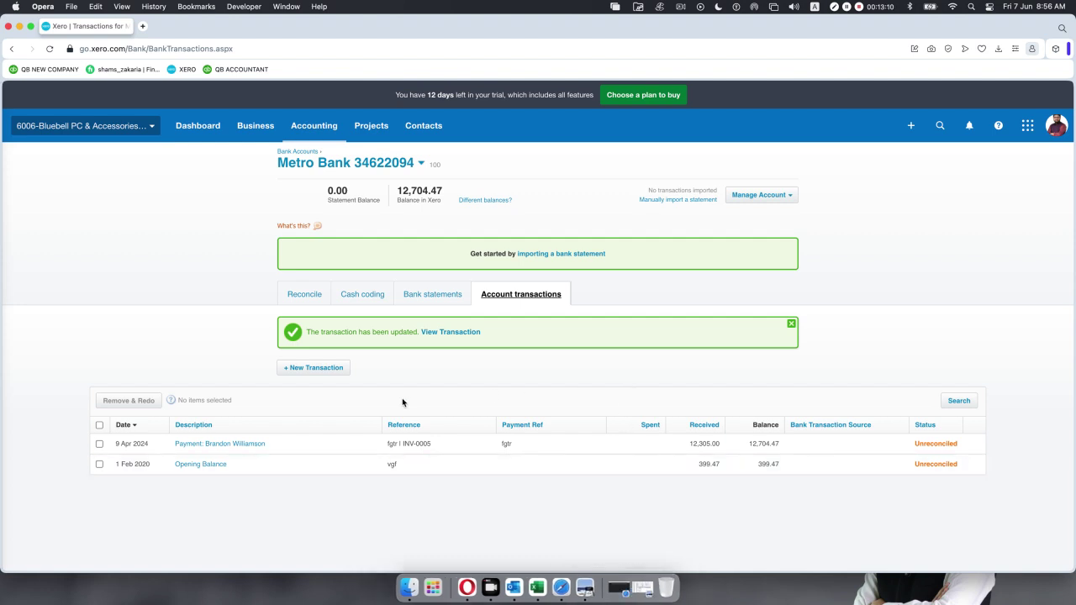
Bring the Google Meet window back to the front.
left_click(620, 587)
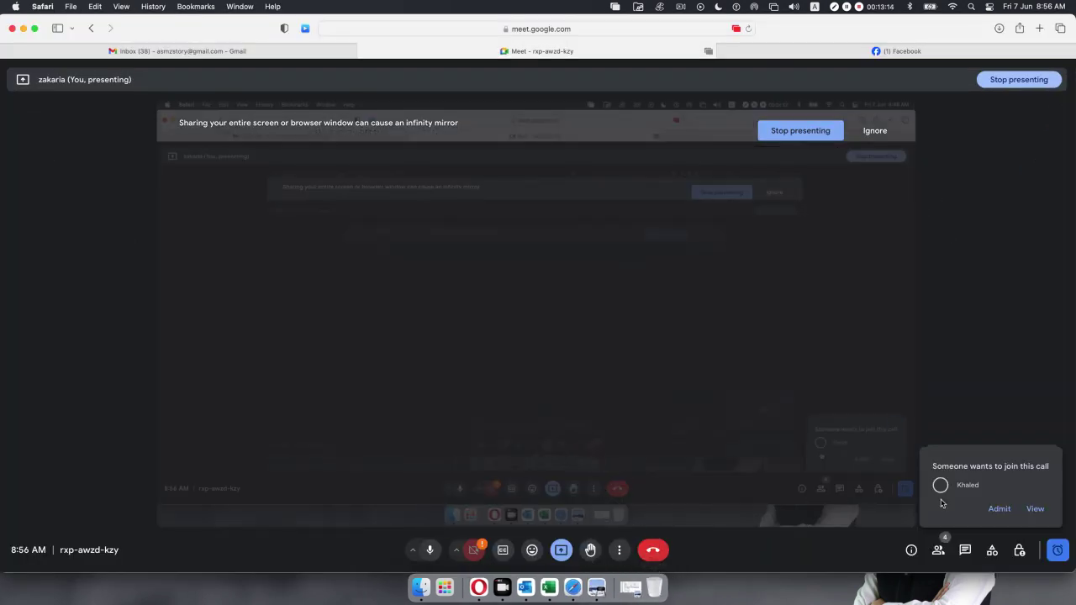
Admit the waiting participant to the call and minimise the Meet window.
left_click(998, 508)
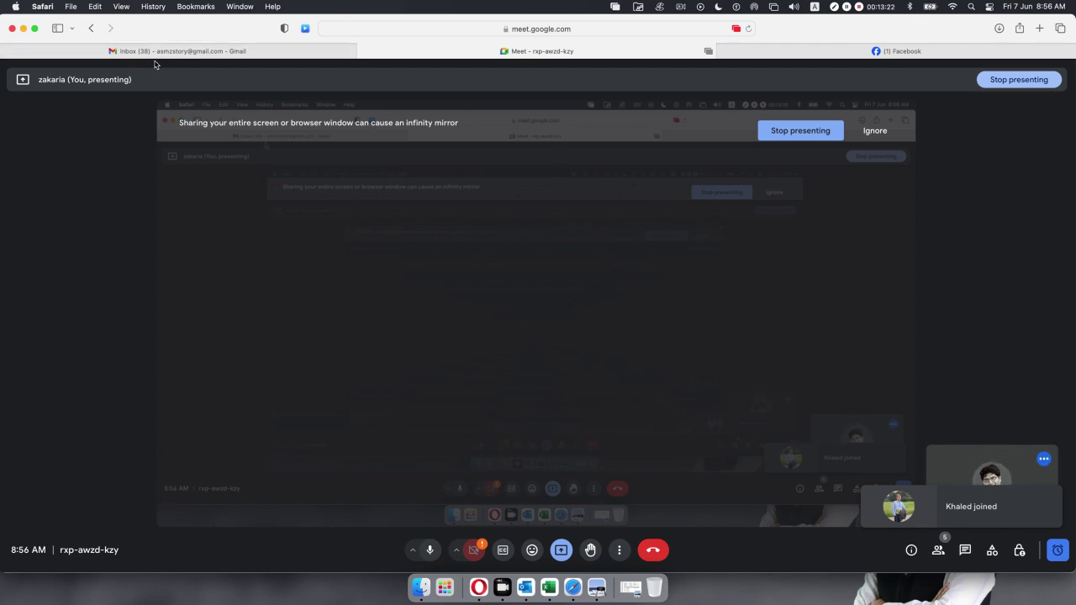
left_click(24, 27)
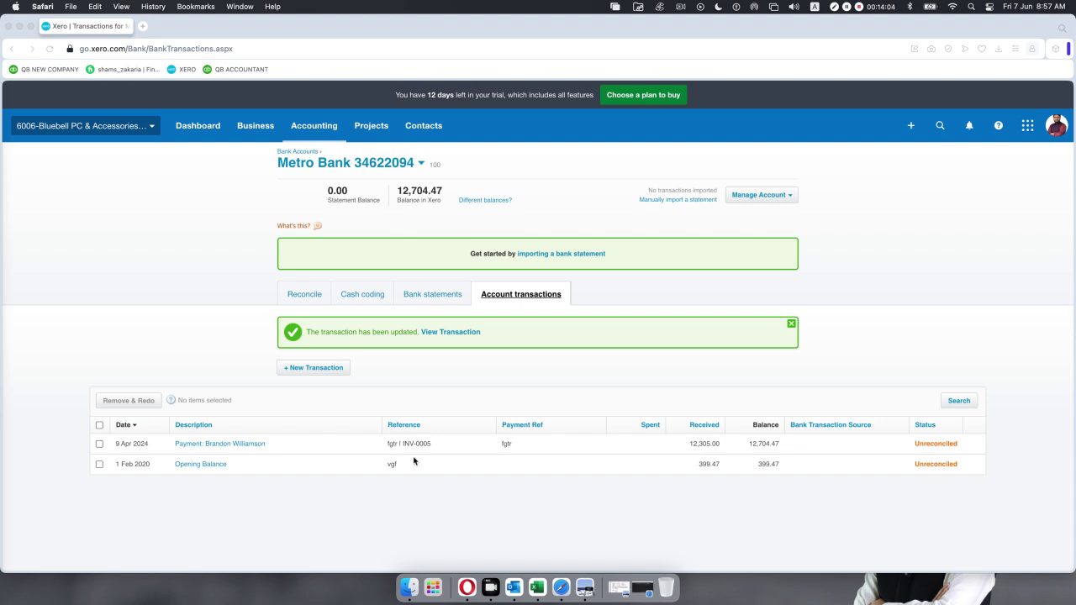
left_click(778, 444)
left_click_drag(775, 445, 753, 447)
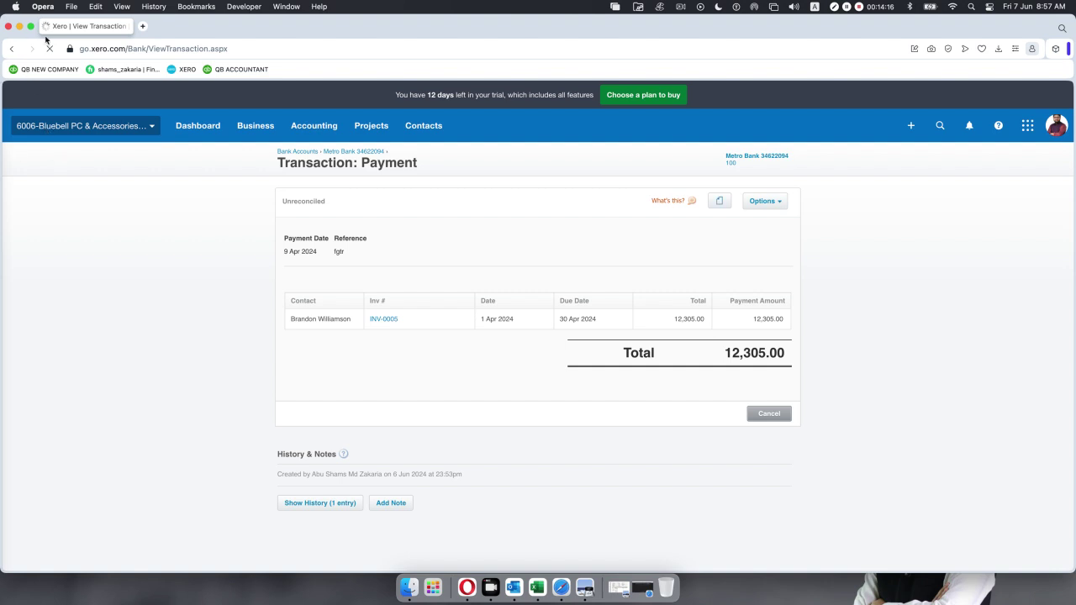
left_click(10, 51)
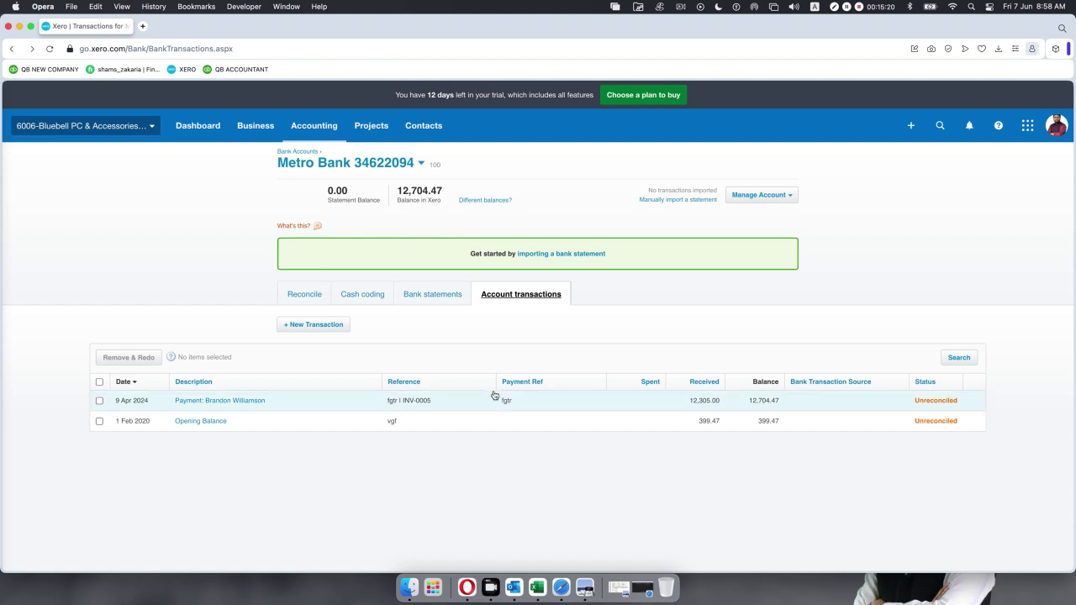
View Metro Bank's bank statements page and check the PDF statement in Preview.
left_click(422, 295)
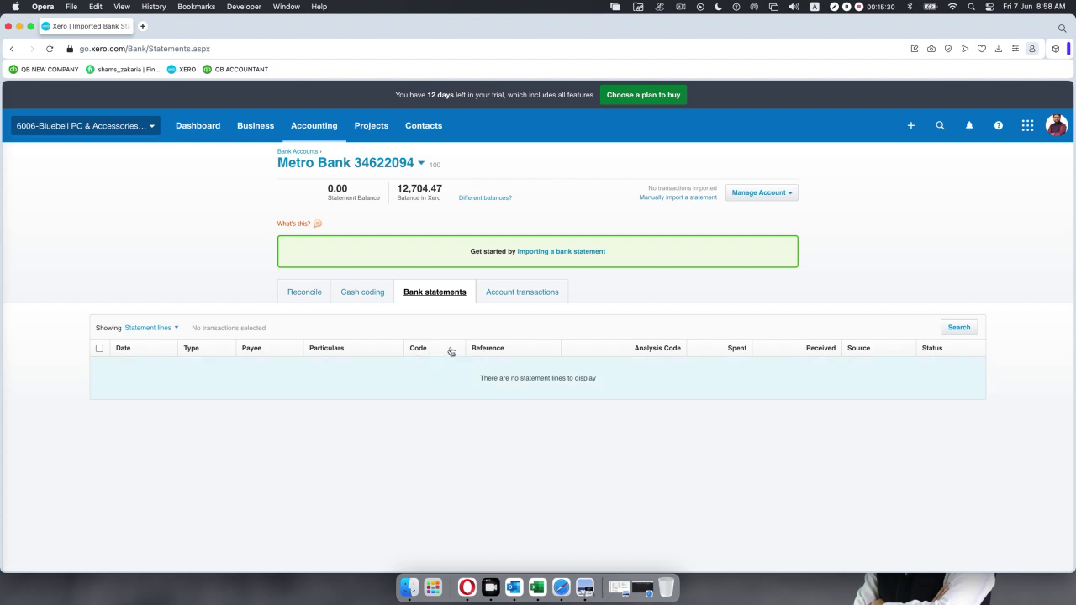
left_click(516, 291)
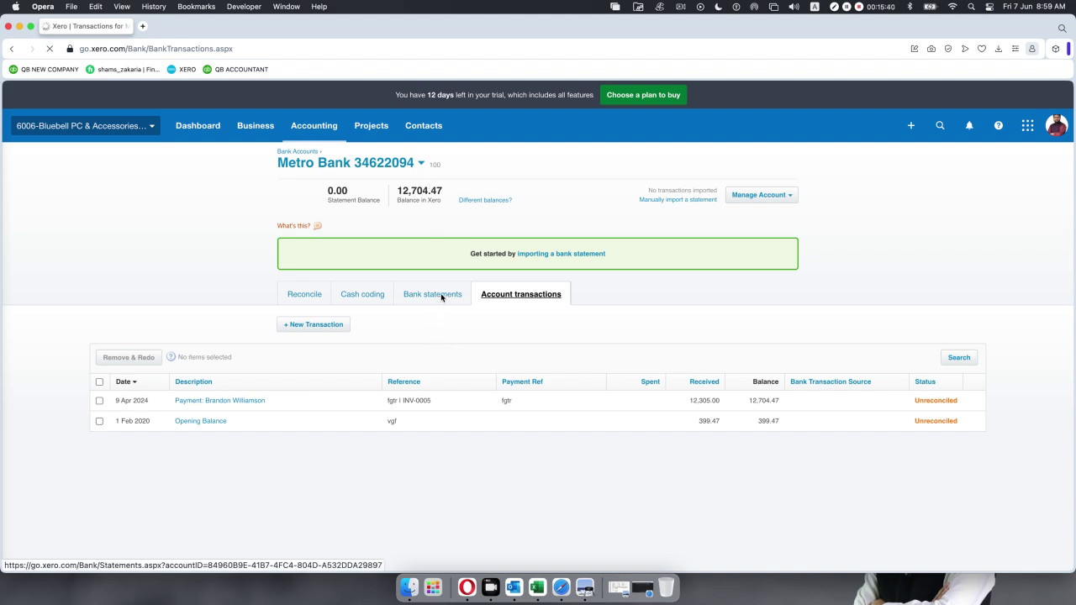
left_click(416, 298)
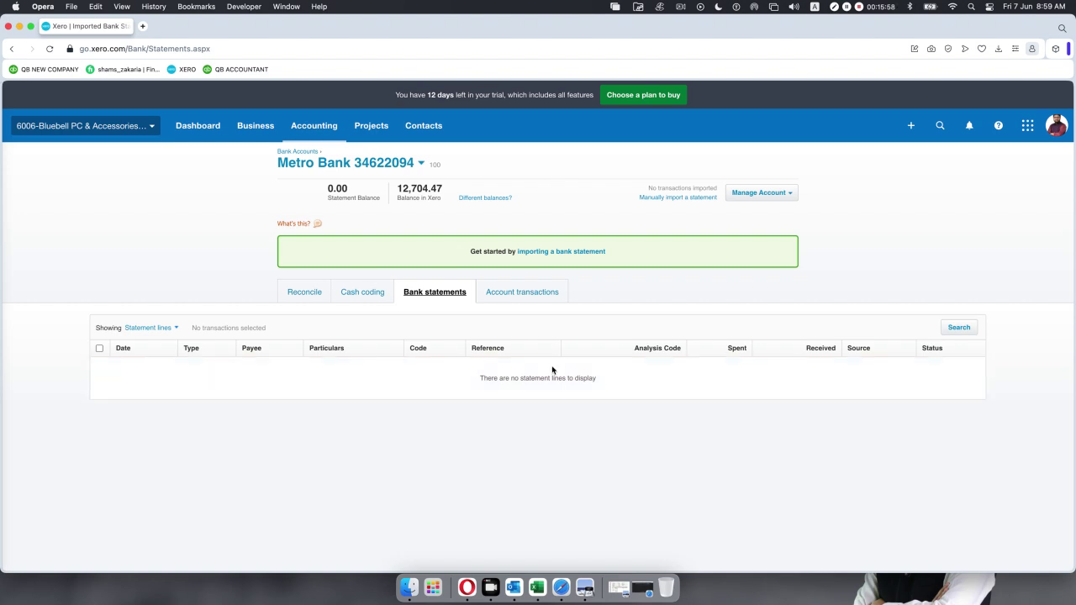
left_click(589, 583)
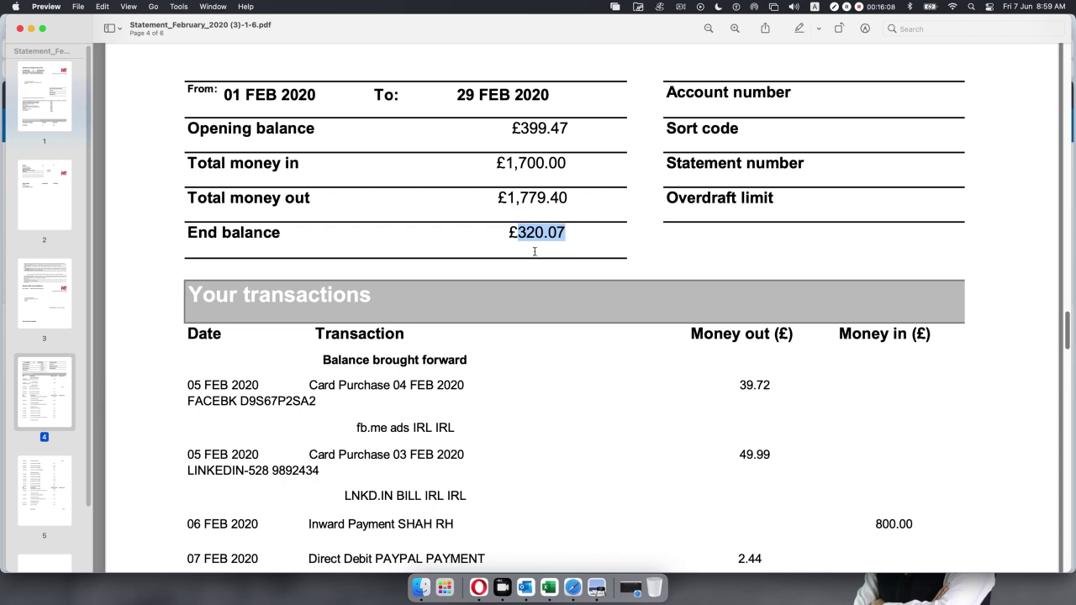
left_click(31, 29)
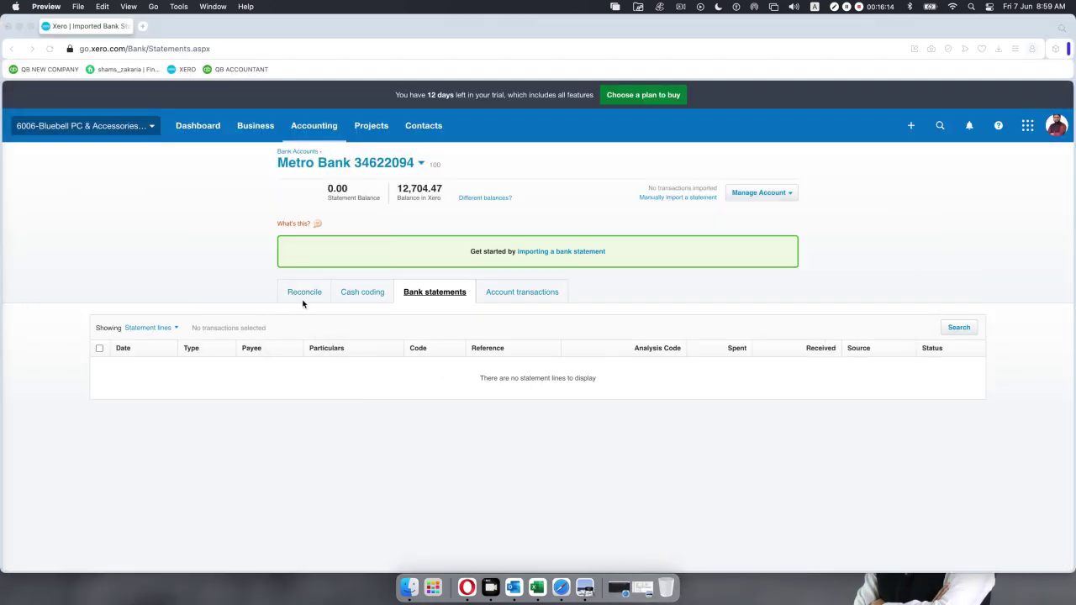
left_click(303, 293)
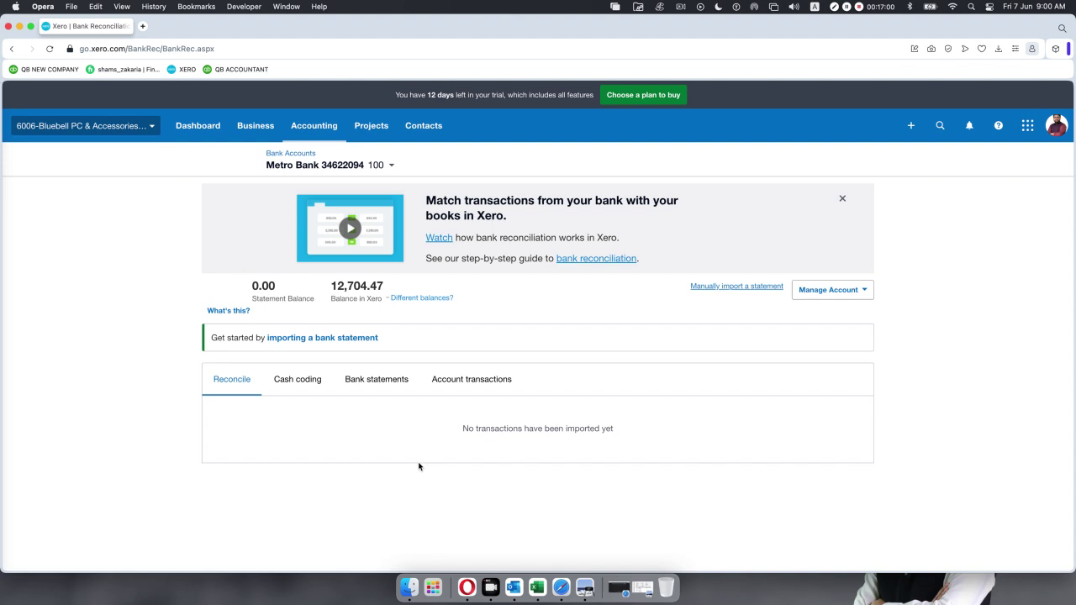
Look through cash coding, bank statements and account transactions, then return to the Meet call.
left_click(291, 382)
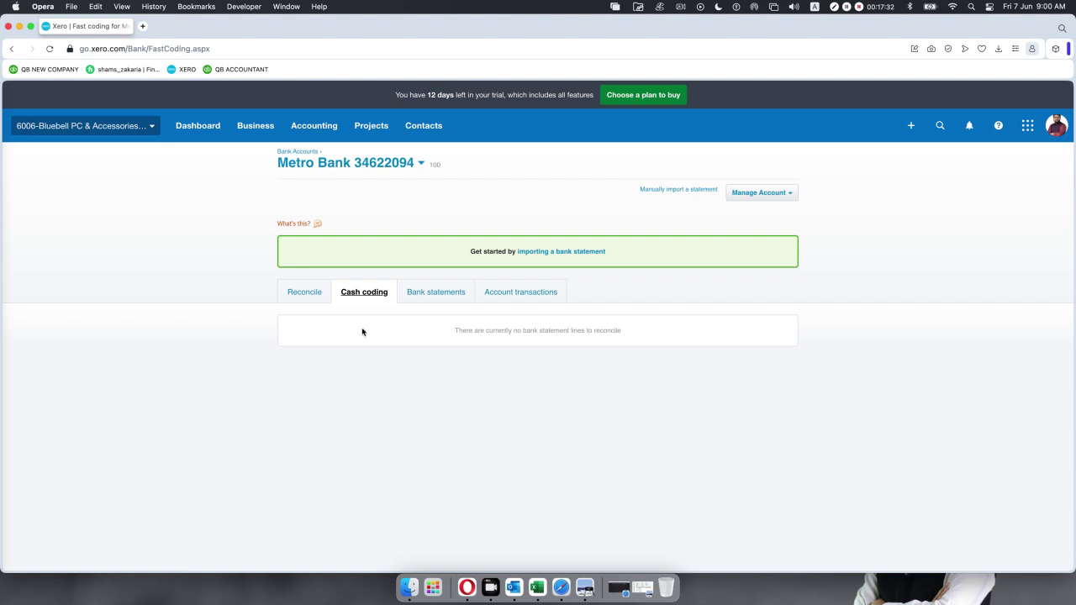
left_click(434, 294)
left_click(521, 292)
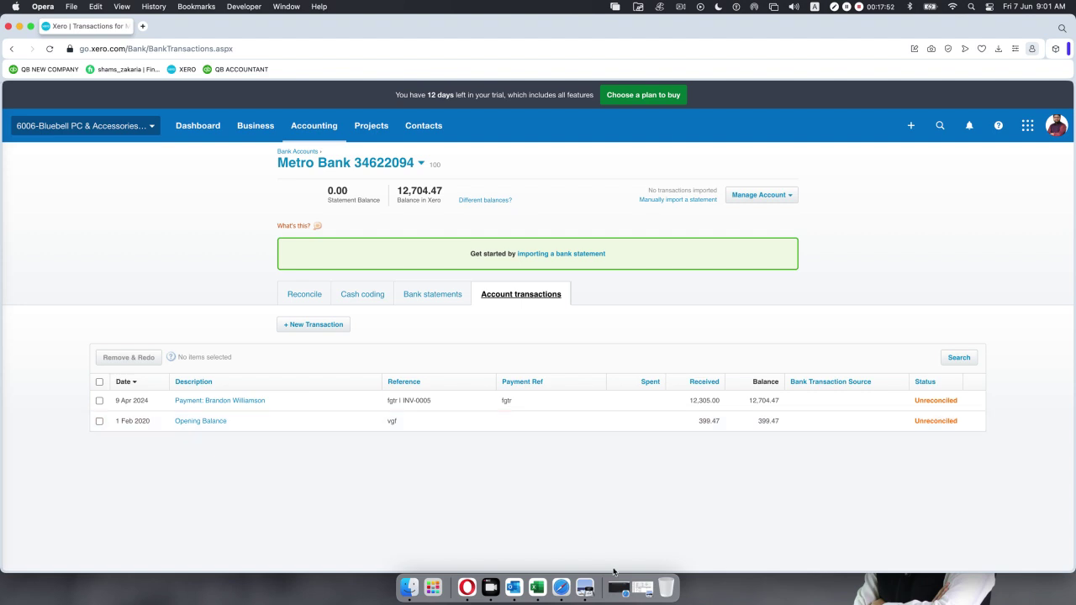
left_click(620, 588)
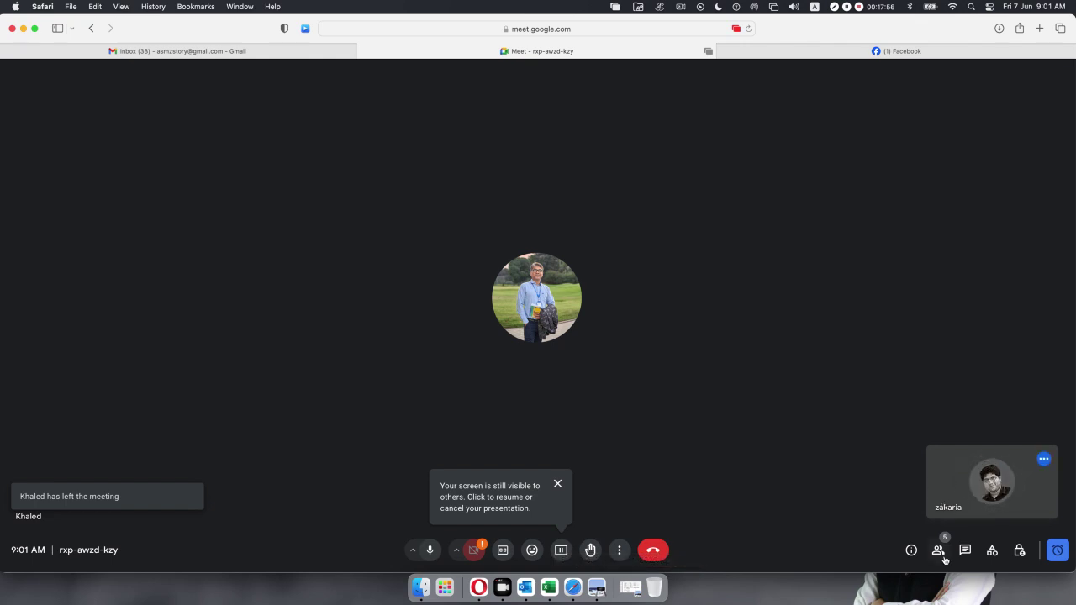
Mute one participant for everyone from the participants list.
left_click(939, 551)
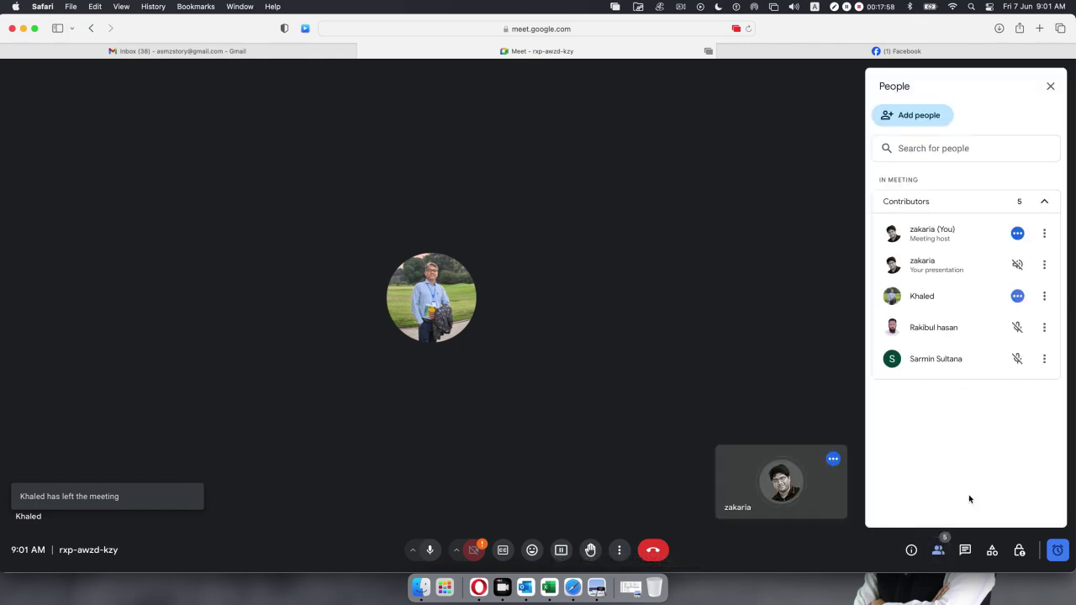
left_click(1017, 297)
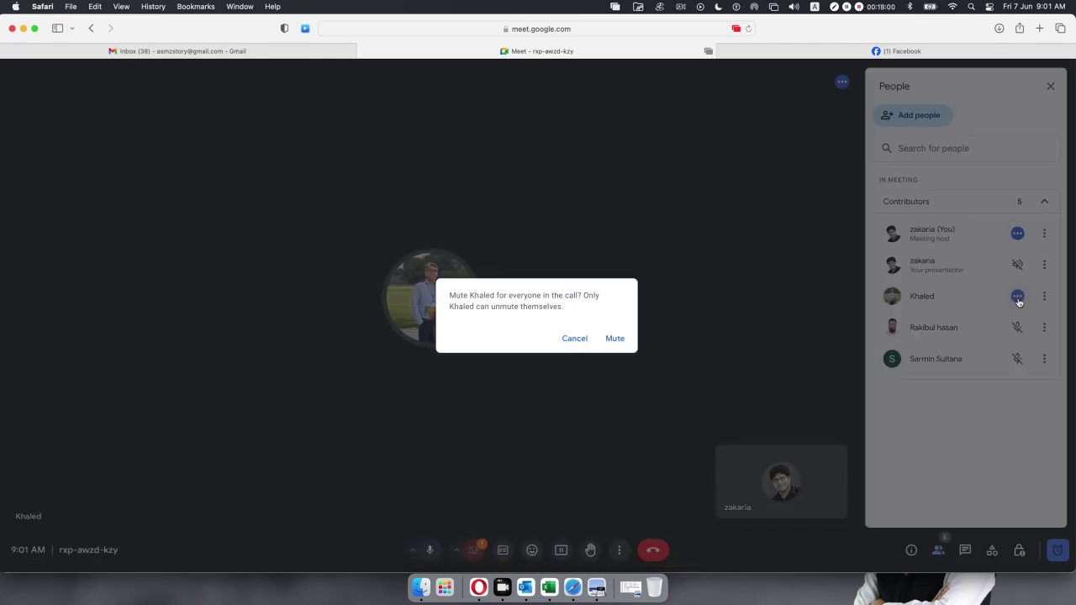
left_click(619, 340)
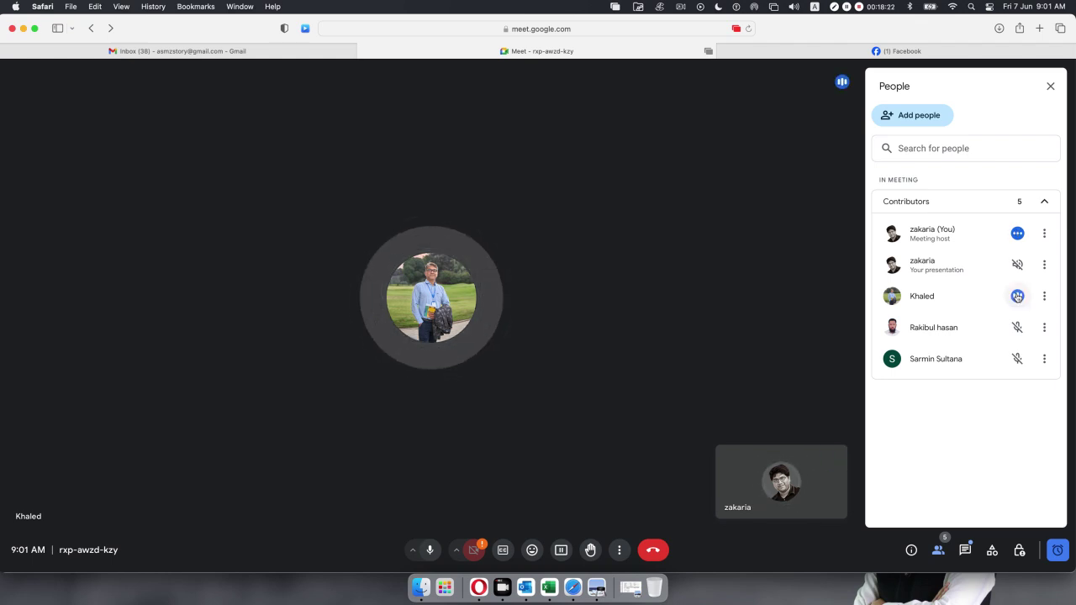
Stop the presentation, then restart screen sharing with browser permission allowed.
left_click(561, 550)
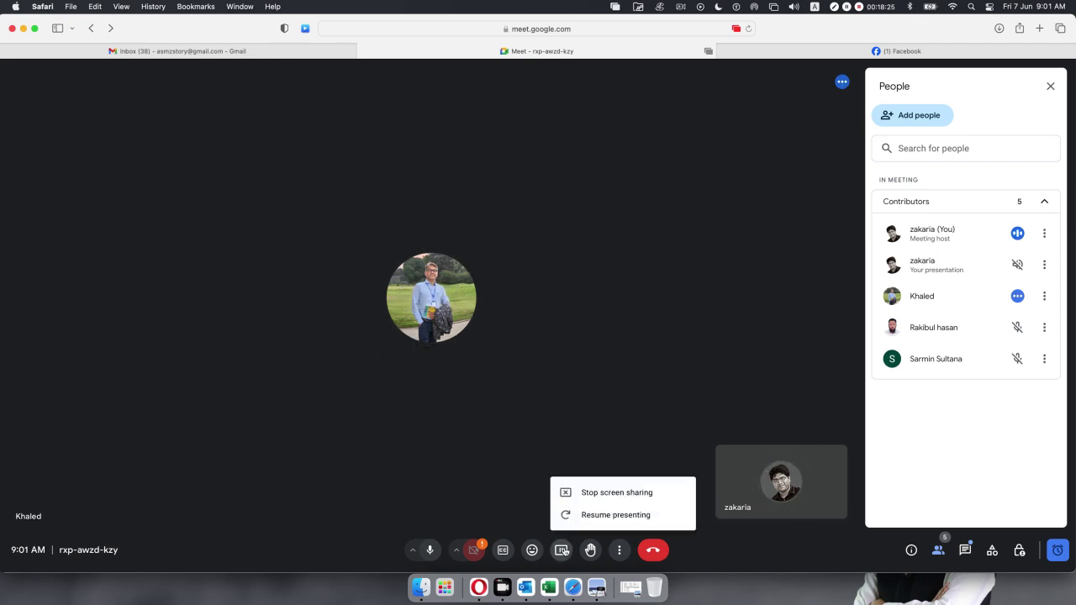
left_click(602, 496)
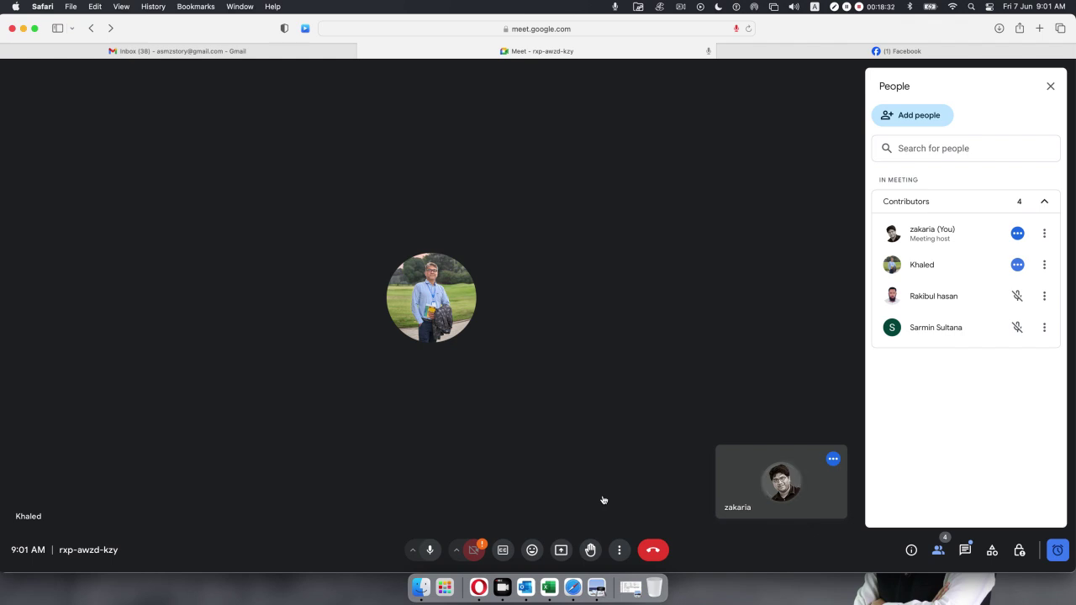
left_click(562, 550)
left_click(530, 321)
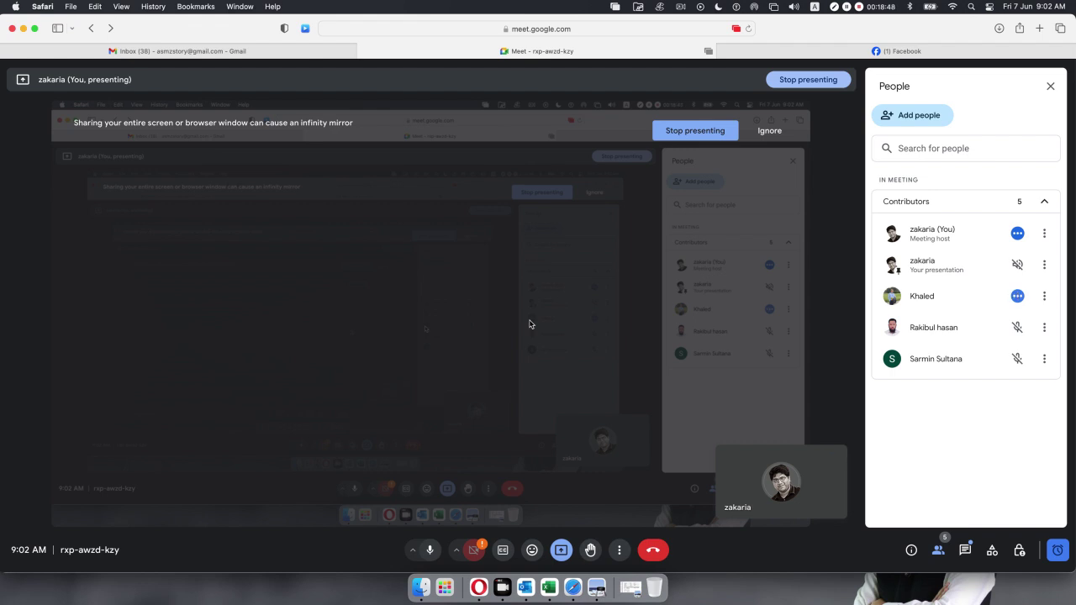
Mute the speaking participant for everyone and minimise the meeting window.
left_click(1024, 300)
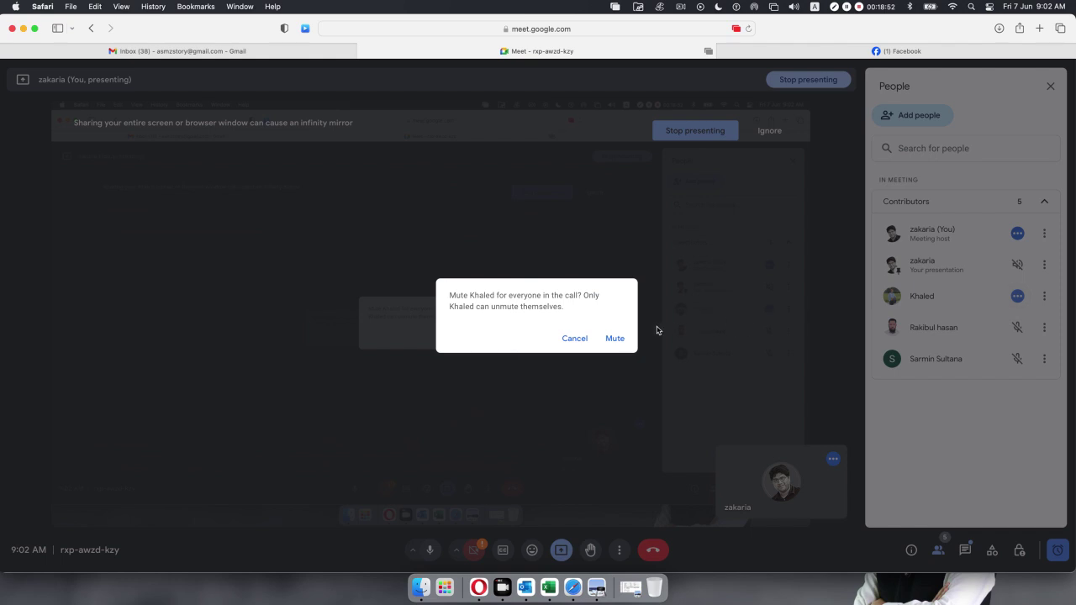
left_click(614, 339)
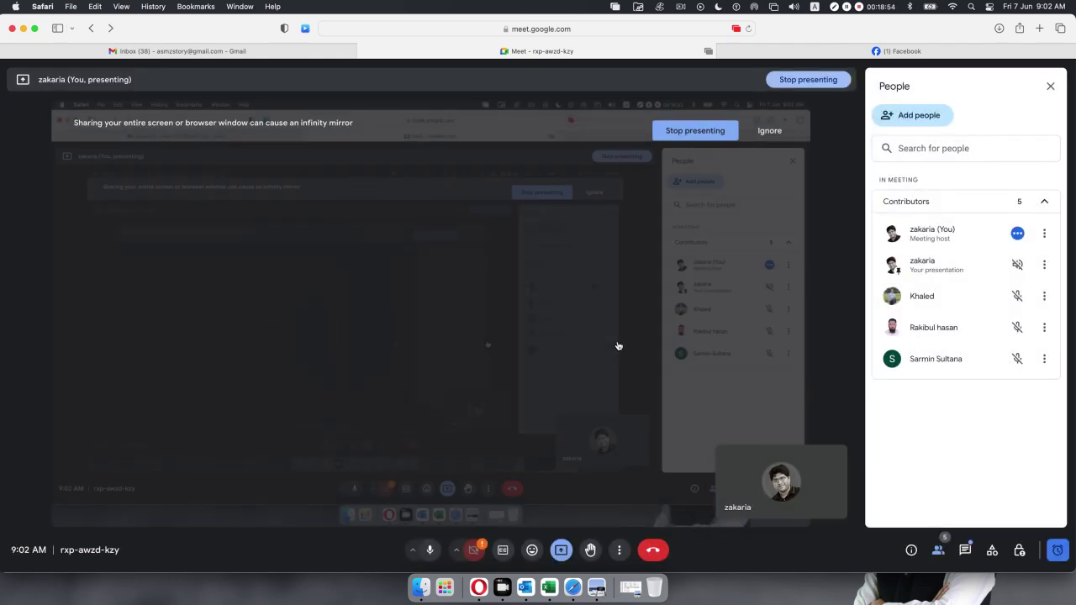
left_click(24, 30)
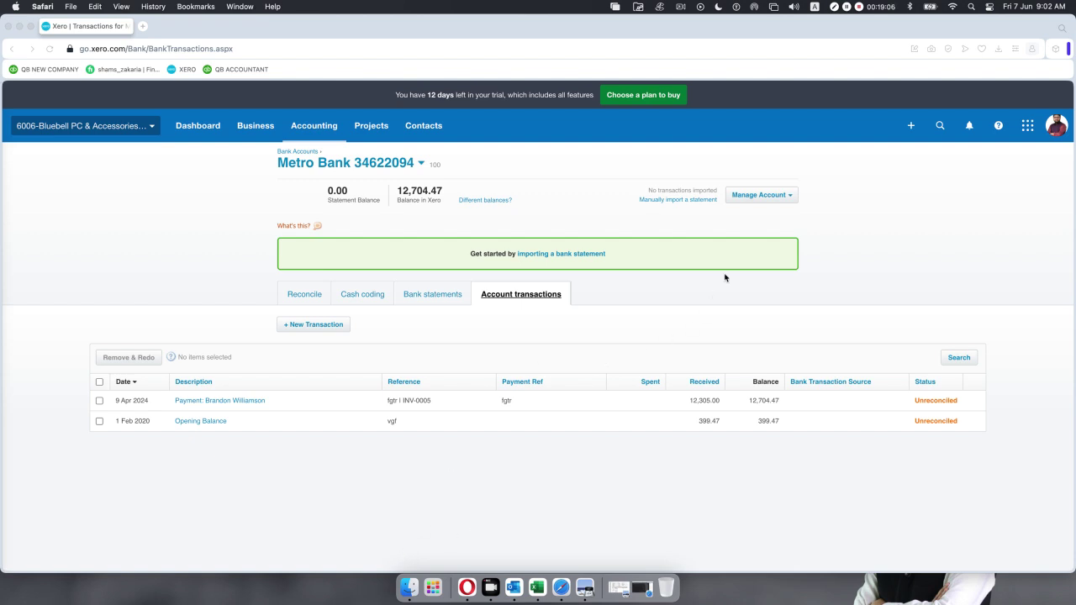
Return to Xero and open the Manage Account options for Metro Bank.
left_click(792, 196)
left_click(791, 195)
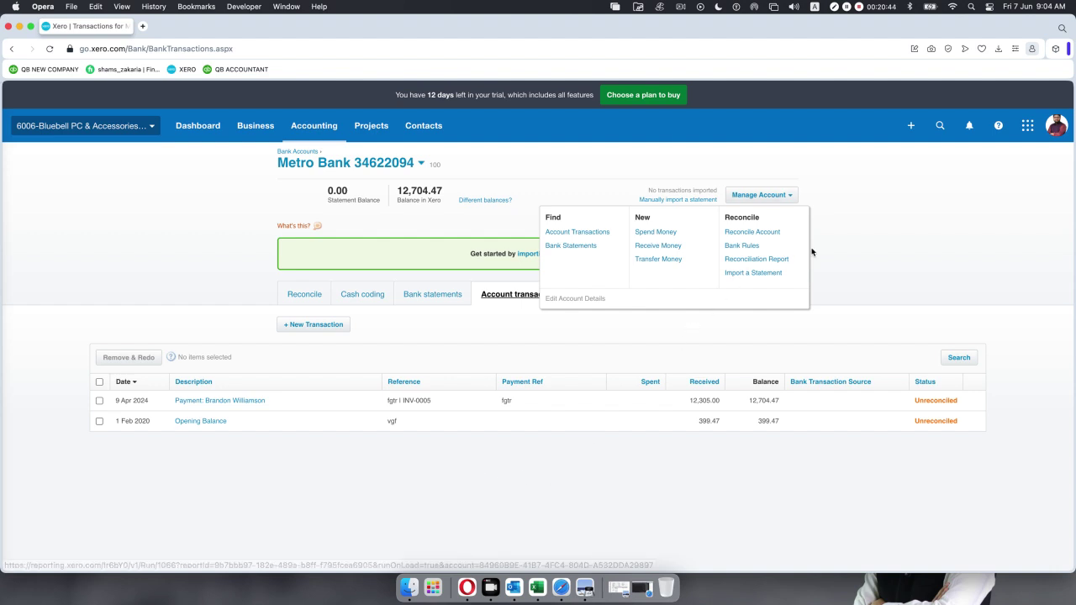
Open the 1 Feb 2020 Opening Balance receipt of 399.47 and bring up the February 2020 bank statement.
left_click(876, 243)
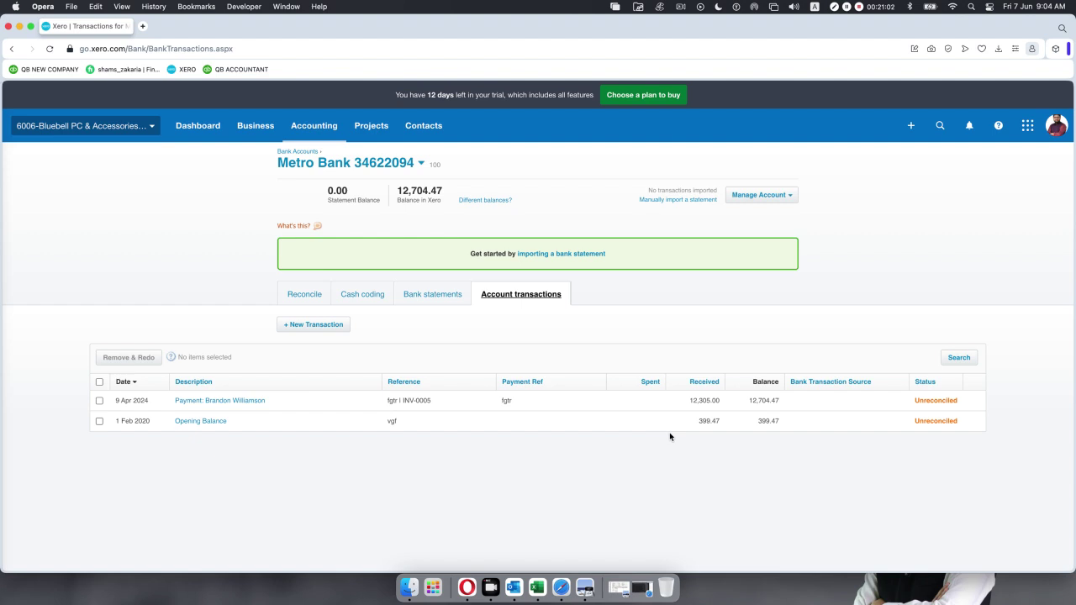
left_click(643, 431)
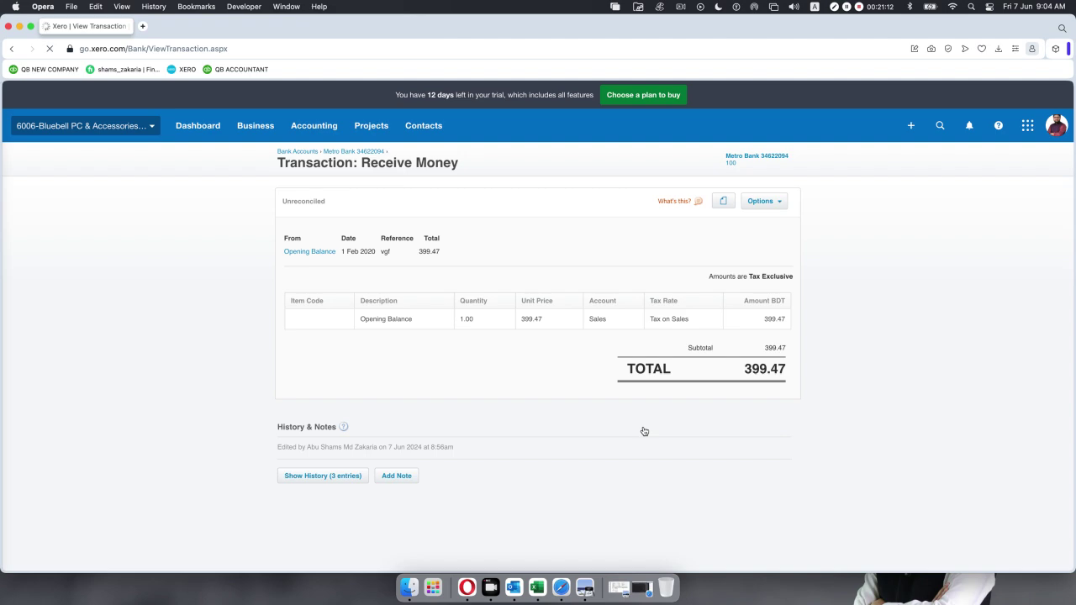
left_click(579, 586)
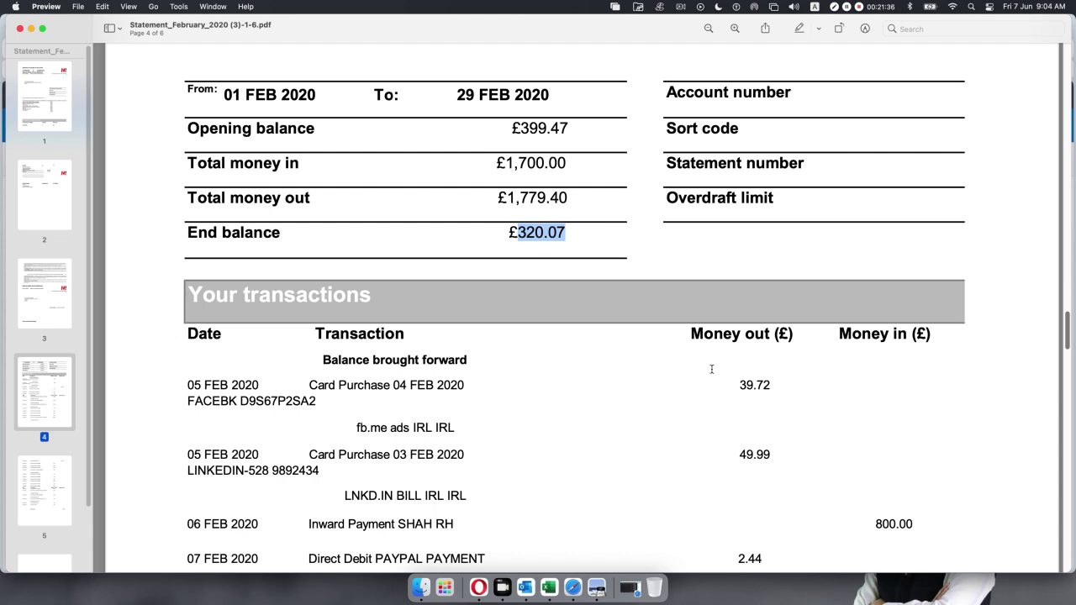
Minimise the February 2020 statement after confirming its £399.47 opening balance.
left_click(31, 29)
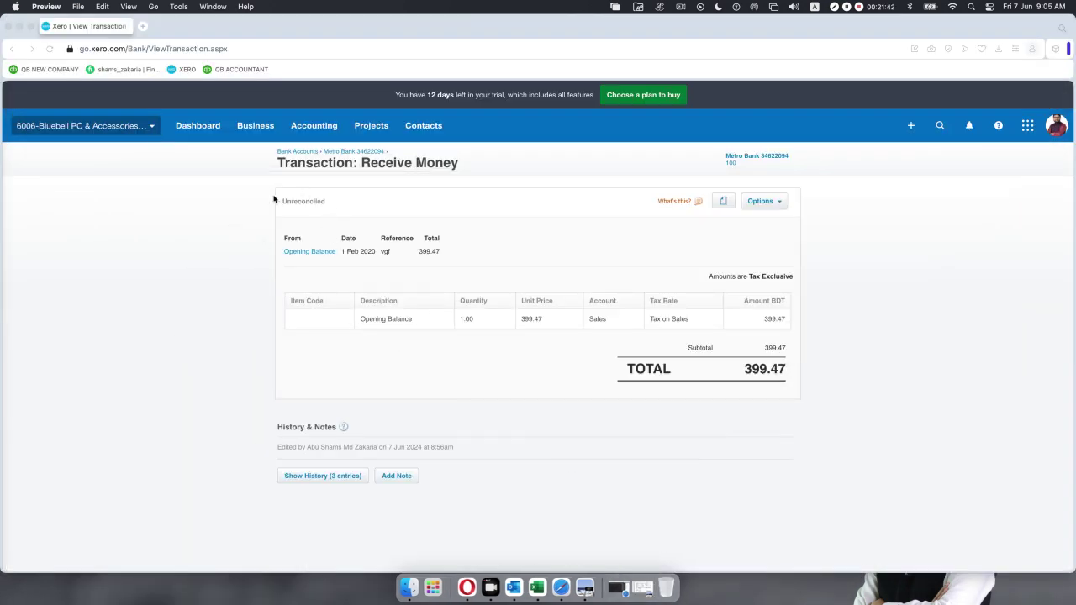
left_click(16, 51)
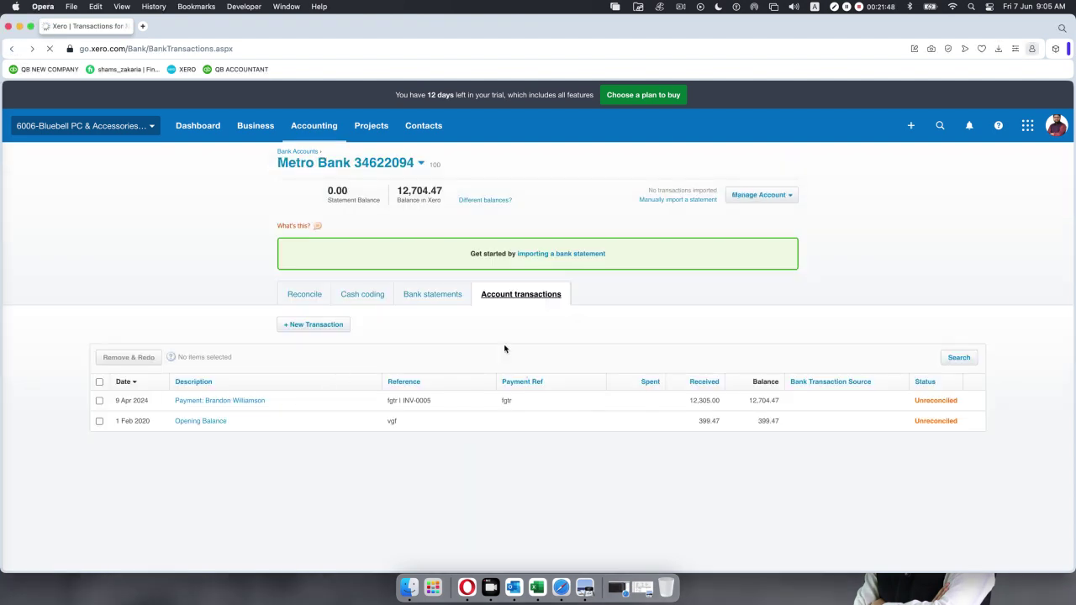
left_click(438, 299)
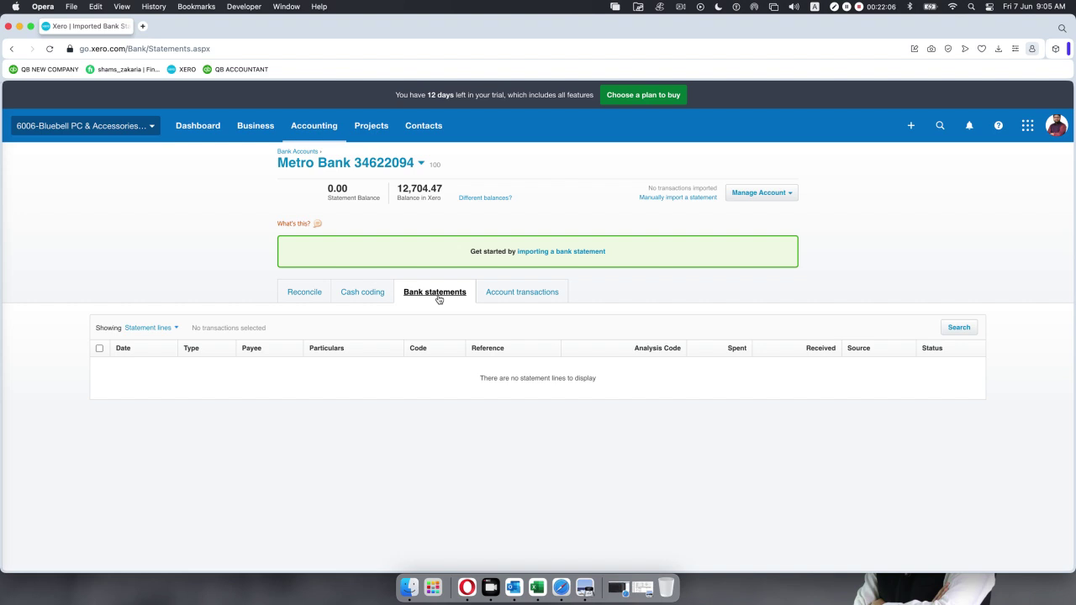
left_click(512, 292)
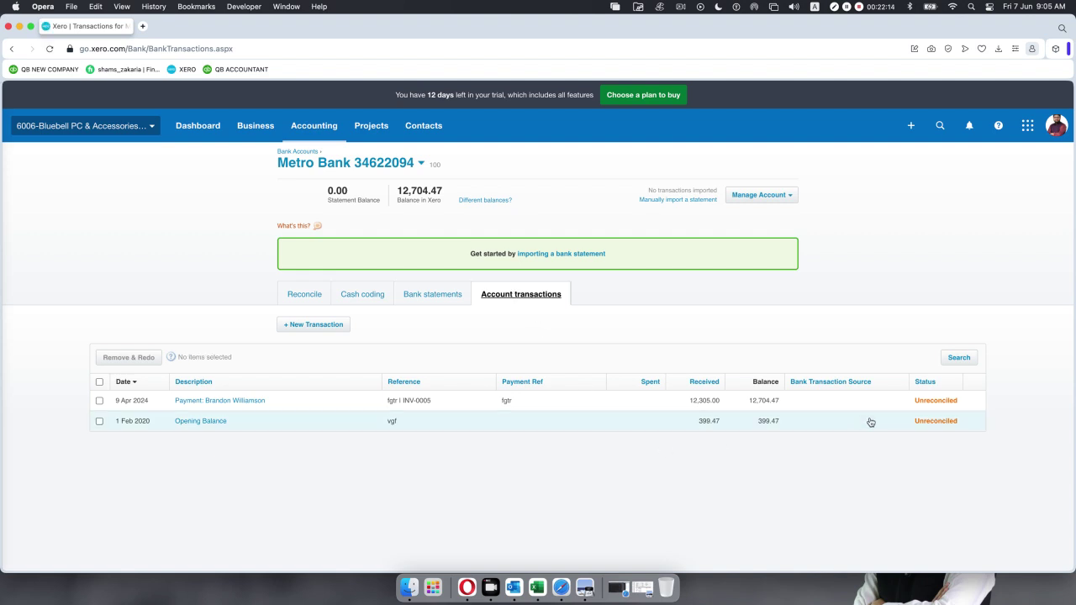
left_click(568, 430)
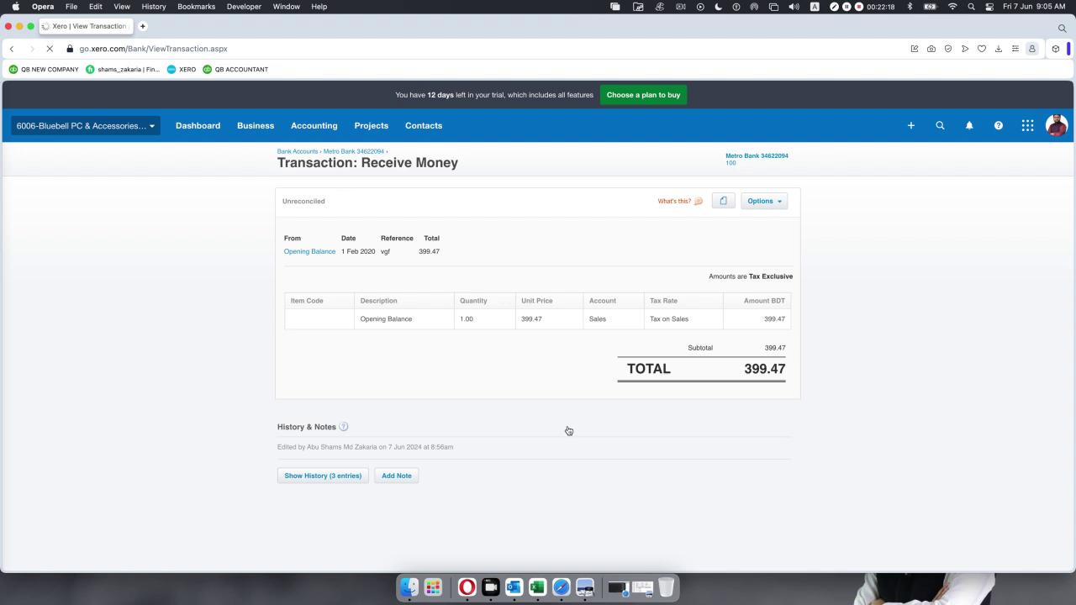
Mark the 399.47 Opening Balance receipt as Reconciled and confirm it.
left_click(778, 204)
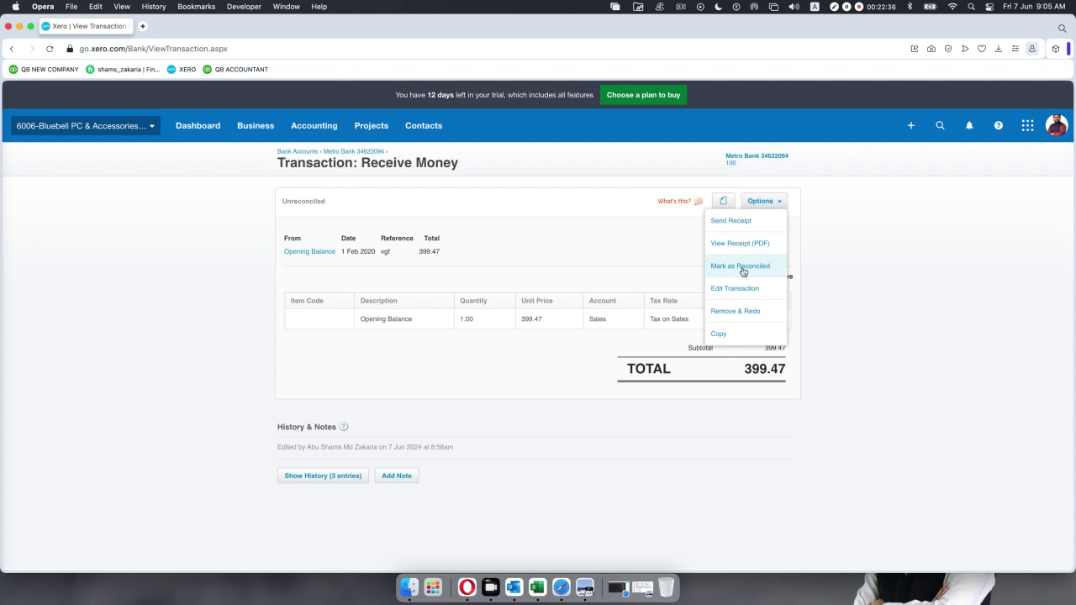
left_click(739, 266)
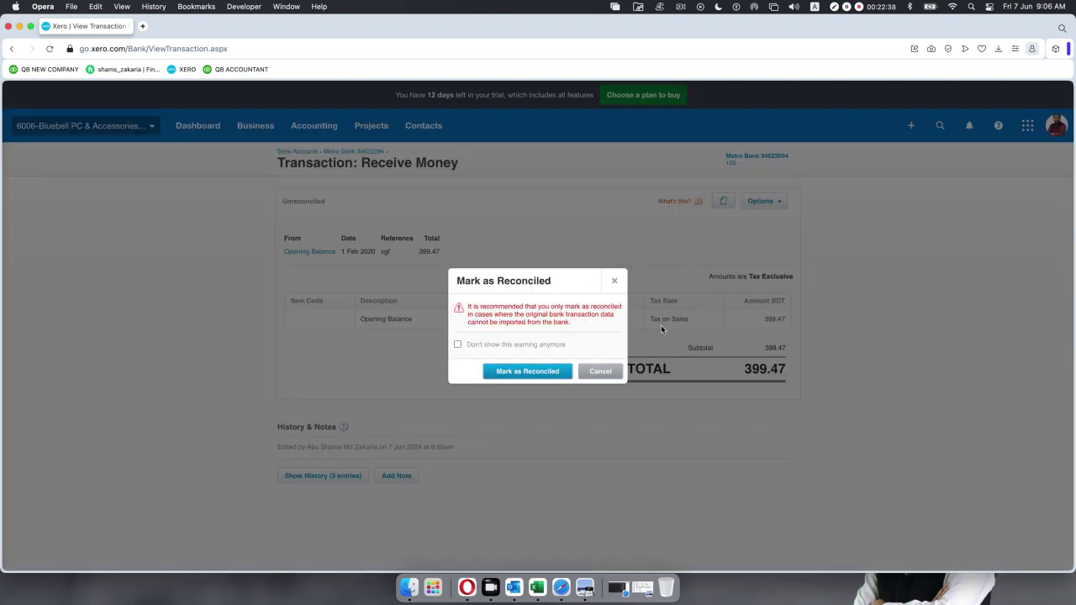
left_click(517, 374)
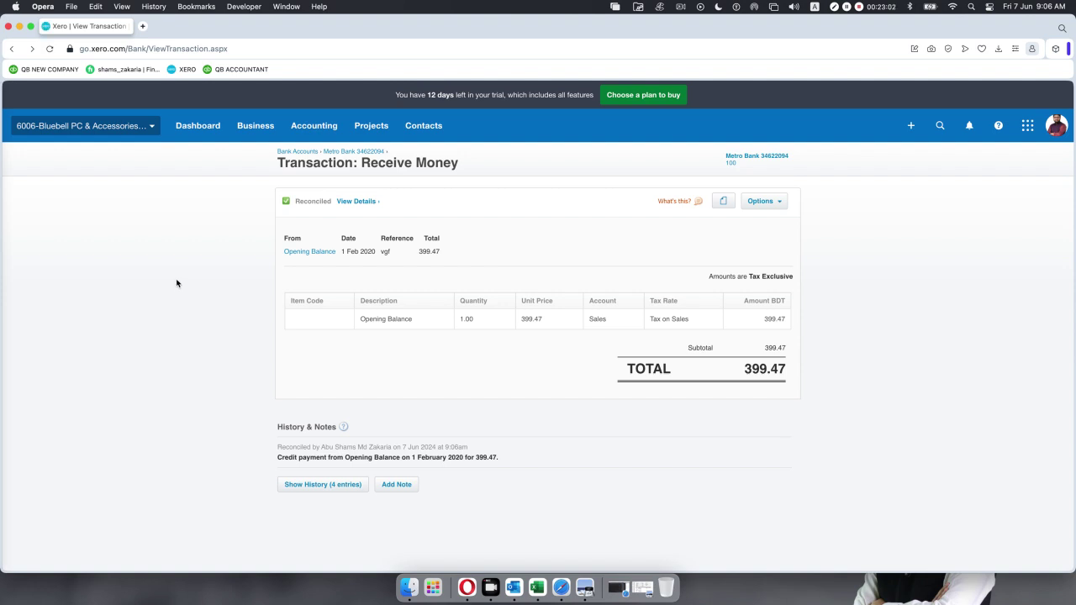
left_click(13, 49)
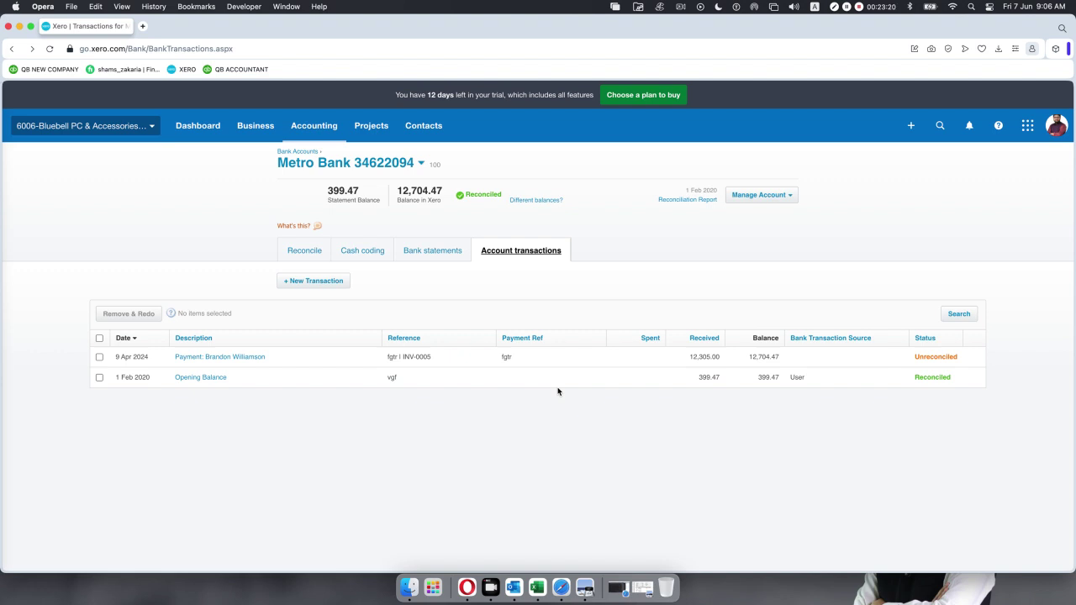
View the Metro Bank statement lines showing the reconciled 399.47 balance.
left_click(440, 252)
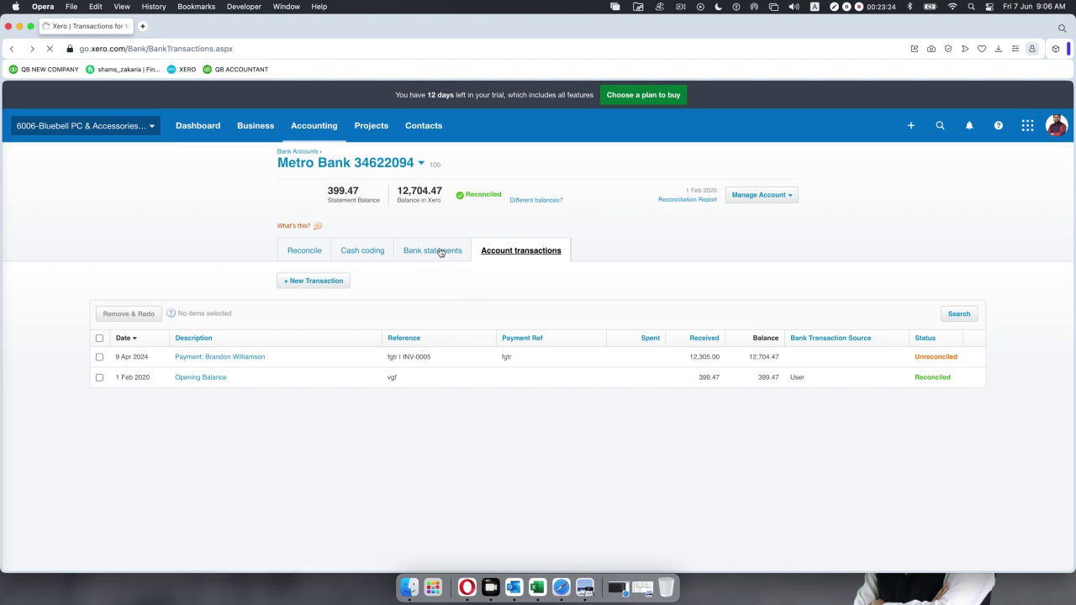
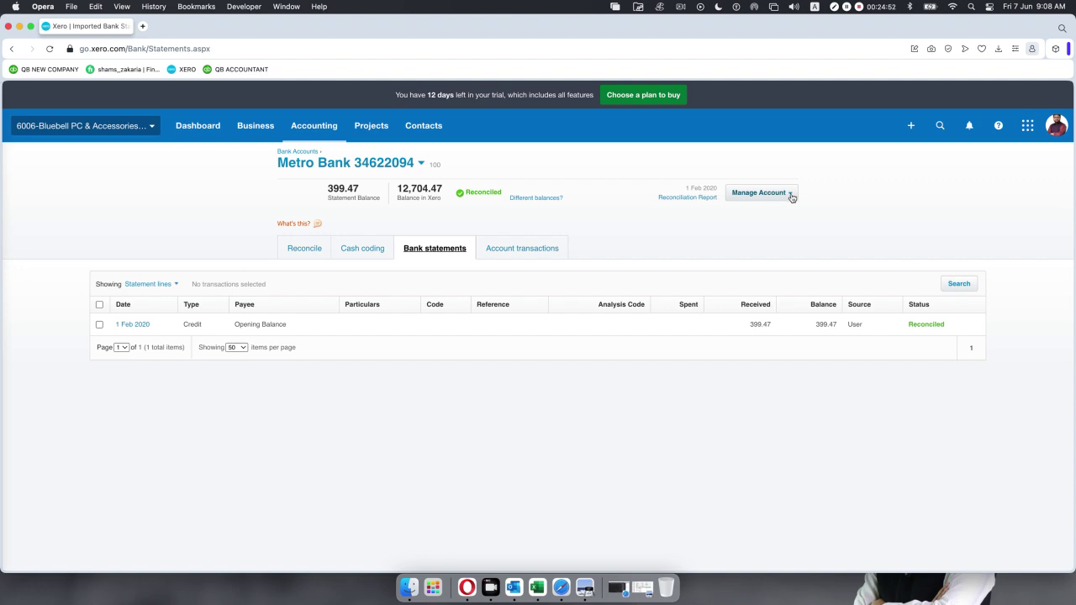
Try Import a Statement for Metro Bank, which hits an 'organisation isn't available' error.
left_click(790, 198)
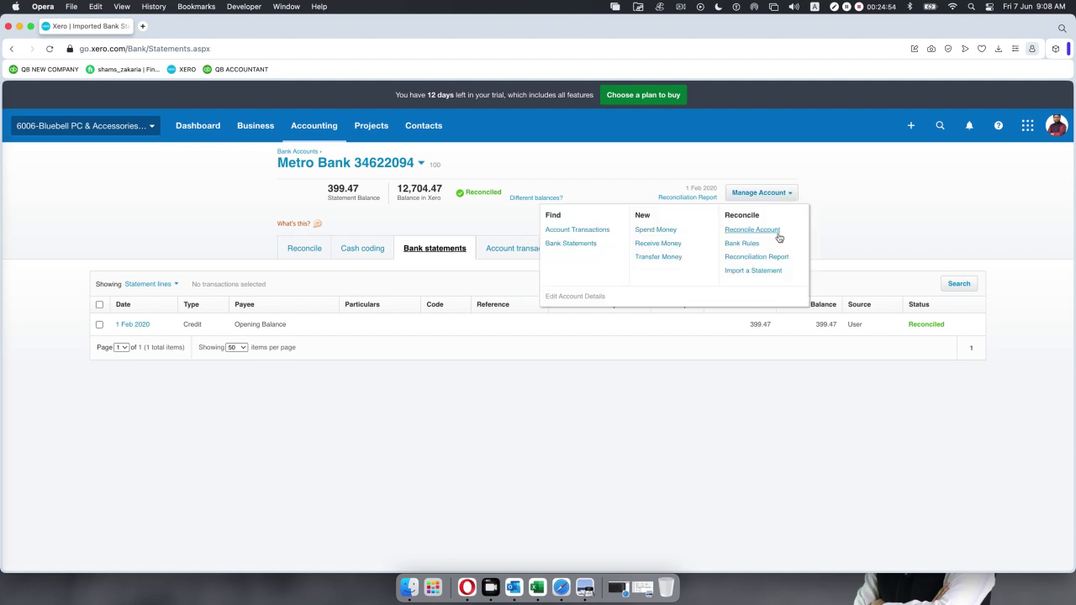
left_click(767, 273)
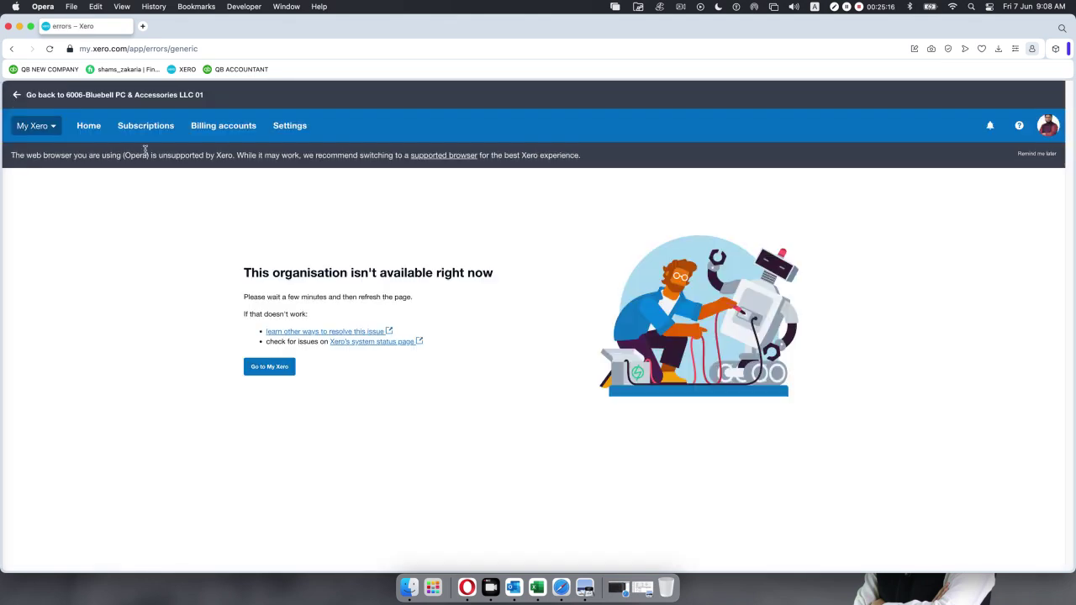
Switch between the 6006-Bluebell organisations until the LLC 01 dashboard with Metro Bank loads.
left_click(51, 128)
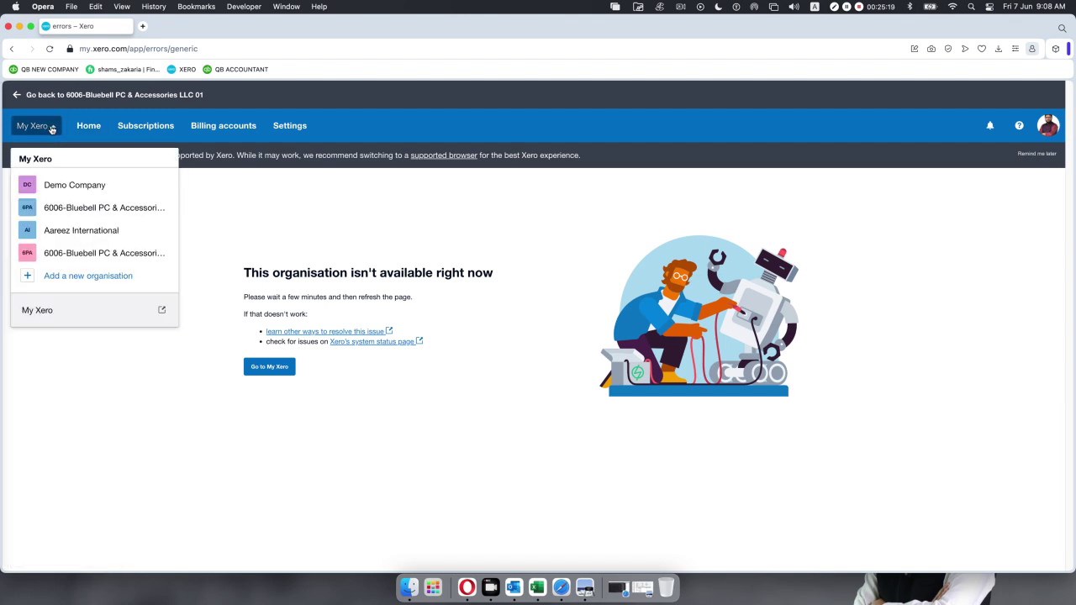
left_click(72, 218)
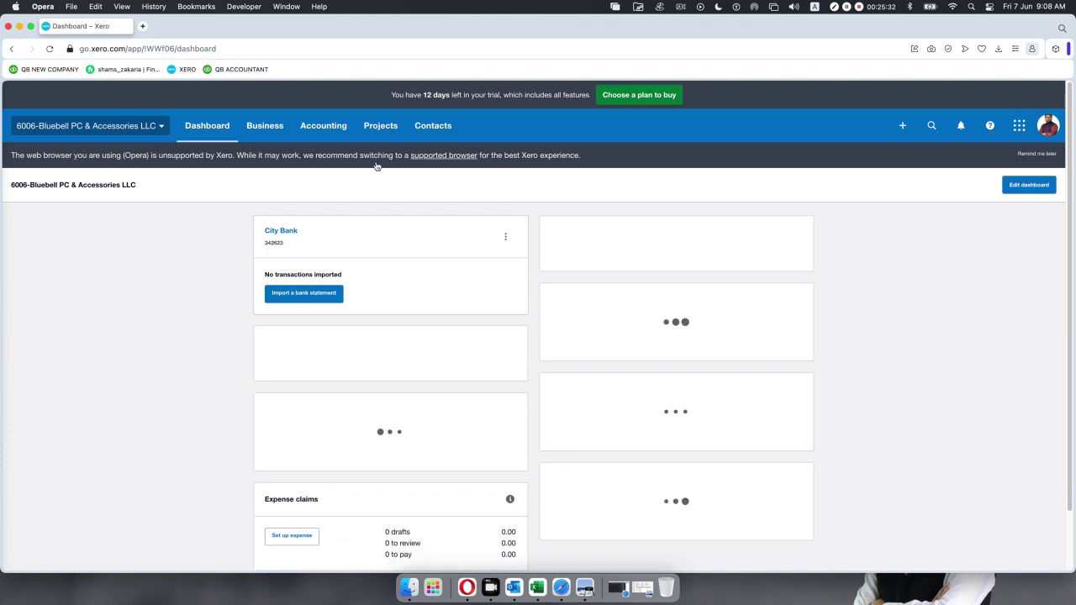
left_click(434, 127)
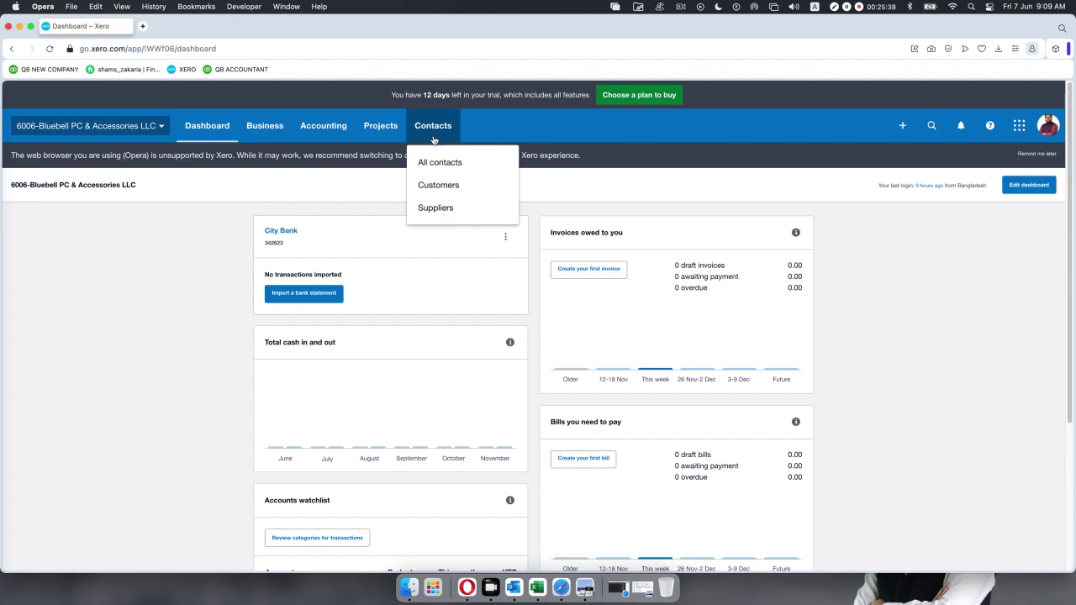
left_click(434, 163)
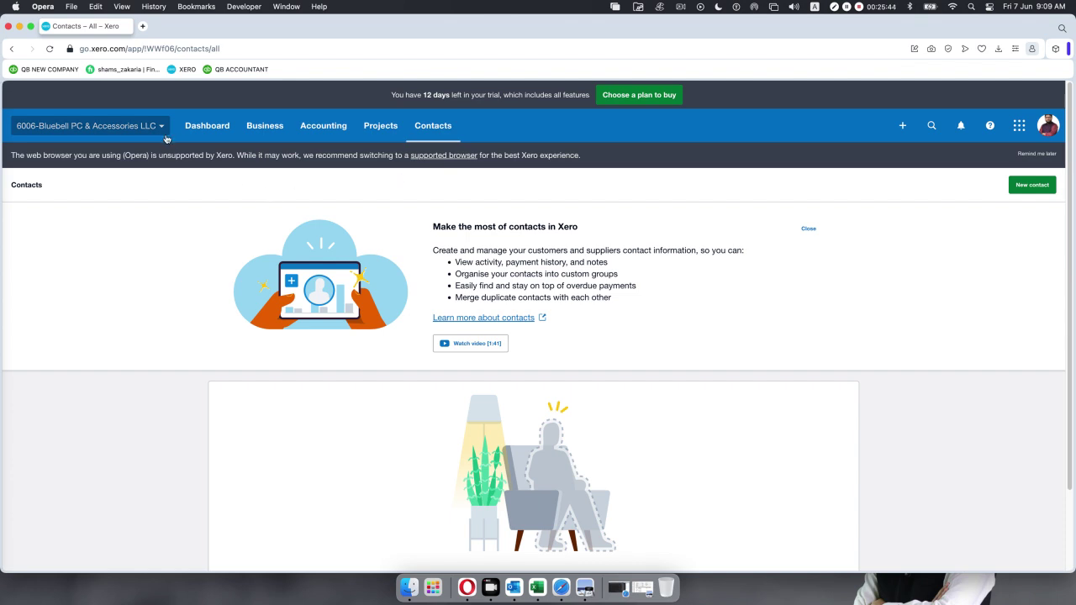
left_click(161, 128)
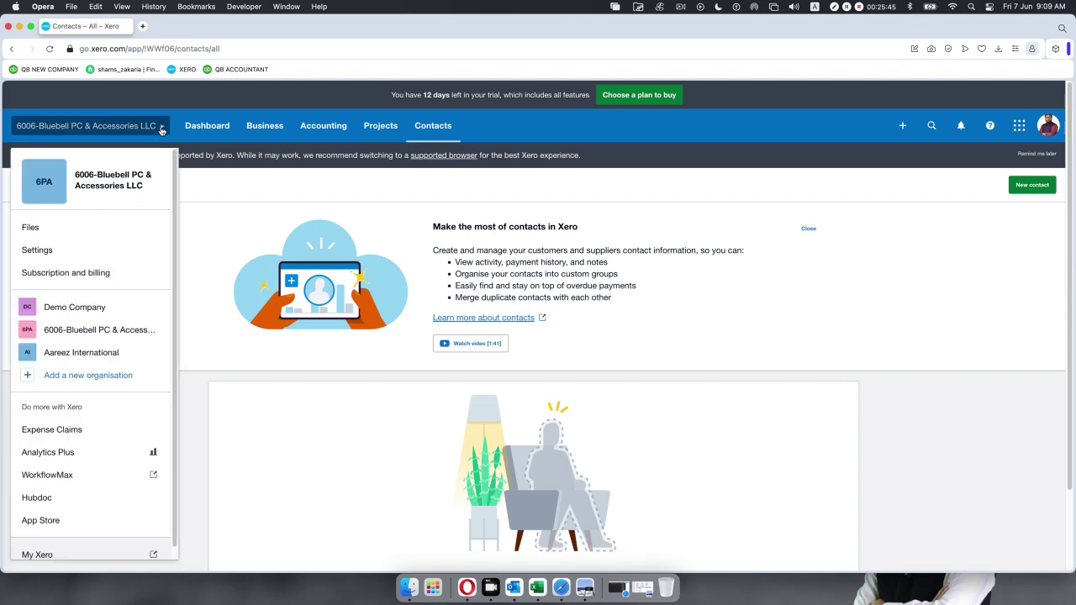
left_click(109, 334)
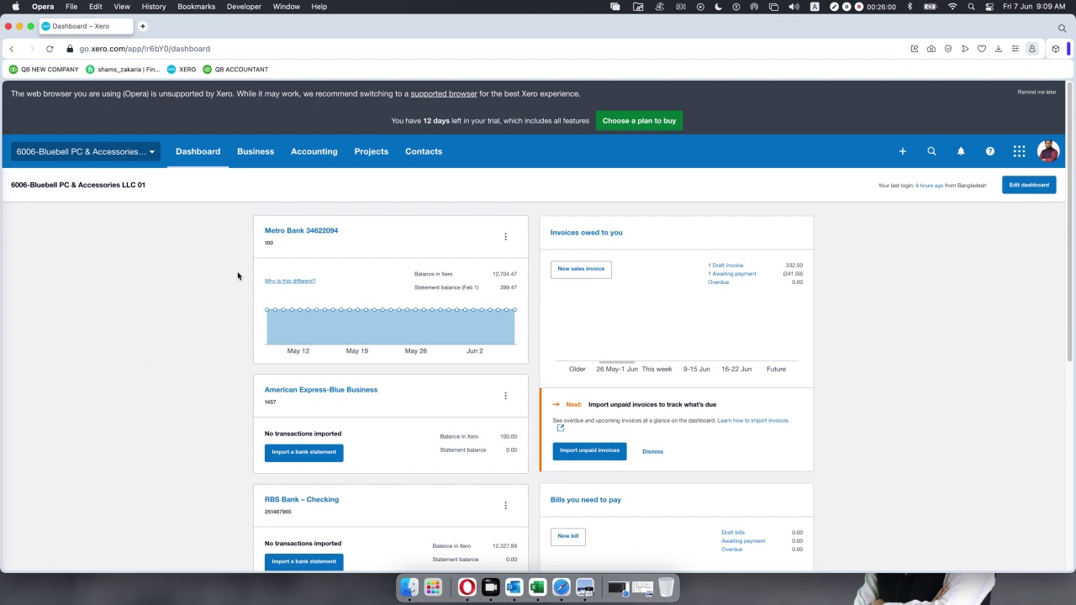
Open the Metro Bank account and start Import a Statement from Manage Account.
left_click(309, 230)
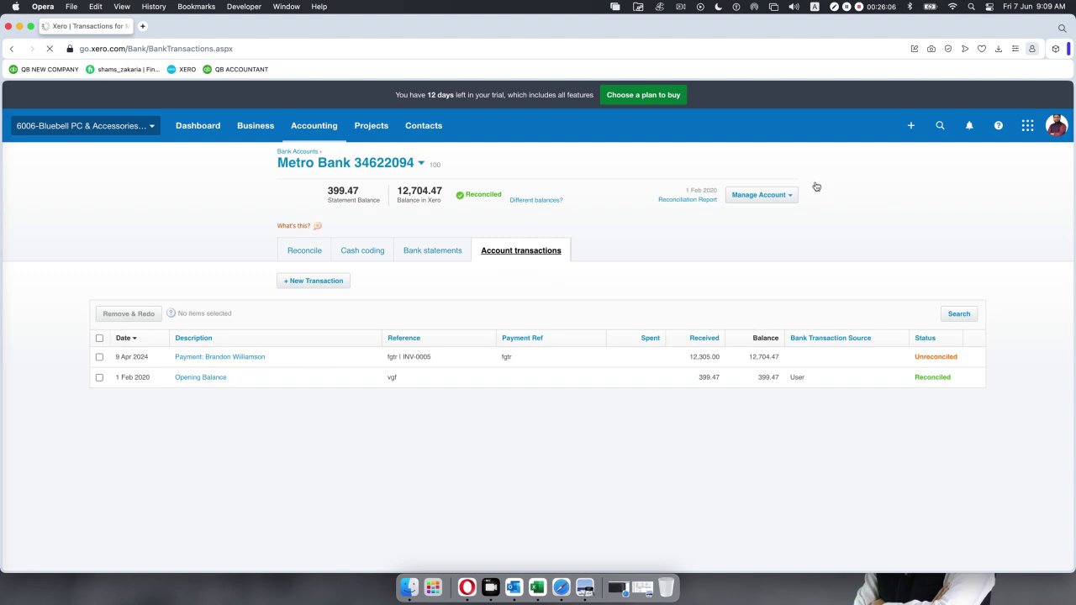
left_click(787, 202)
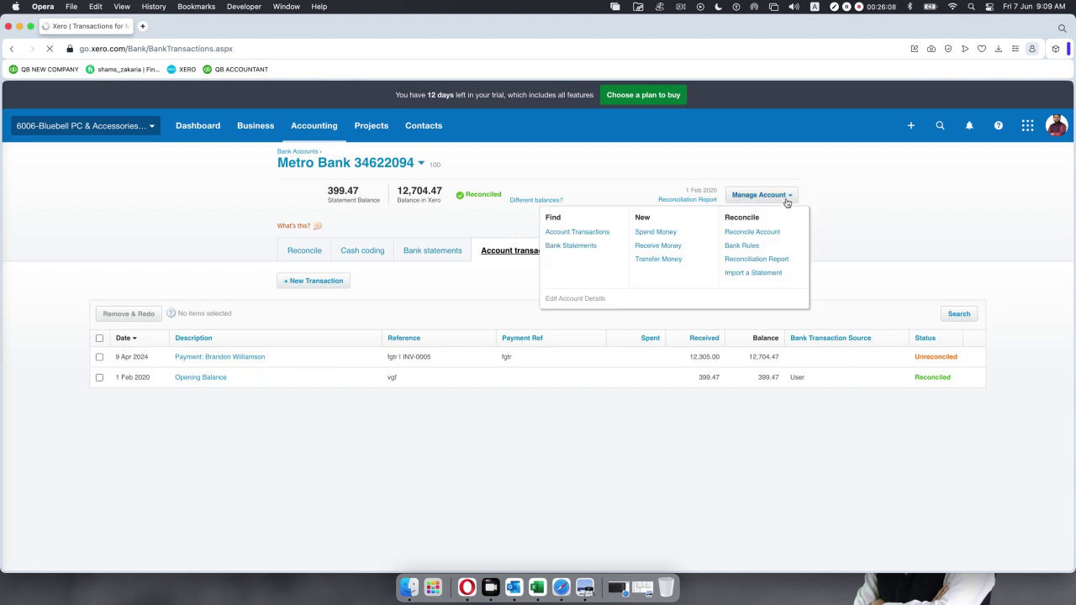
left_click(750, 274)
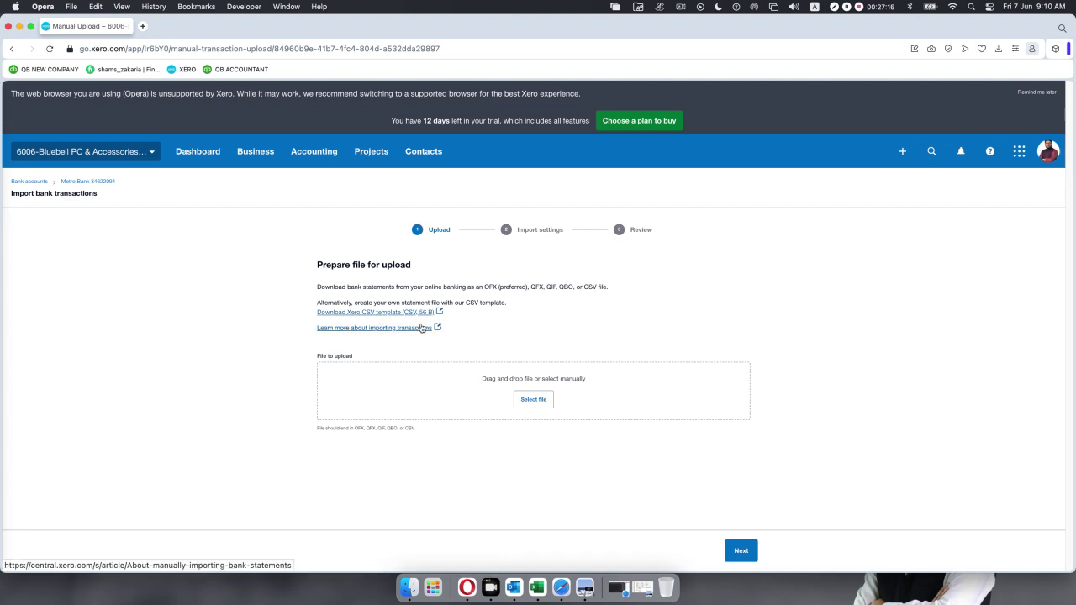
Download the Xero CSV template and show StatementImportTemplate.en-US.csv in the Downloads folder.
left_click(379, 312)
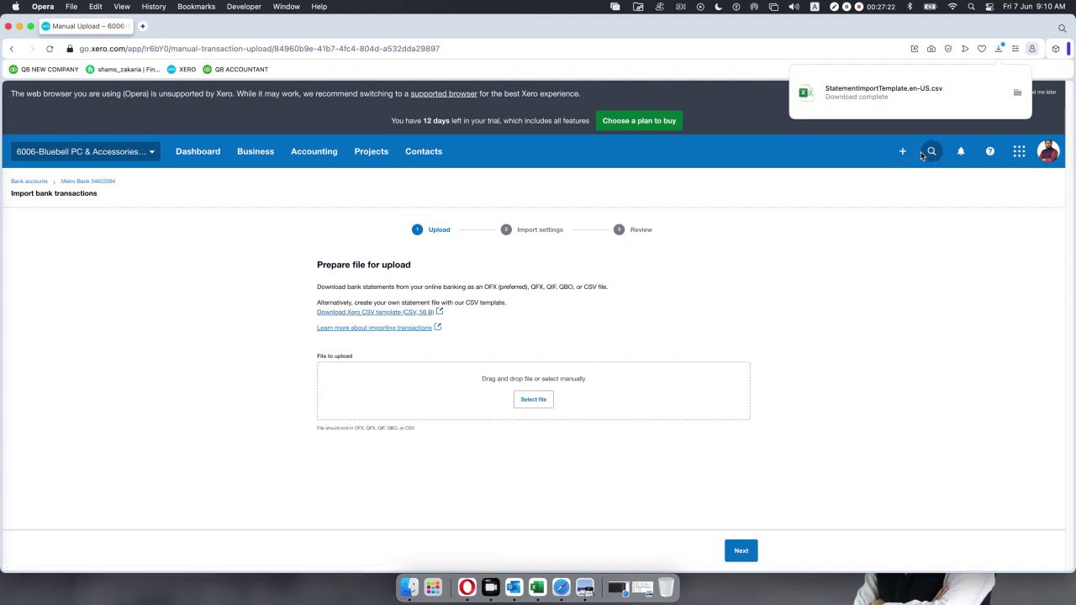
left_click(867, 97)
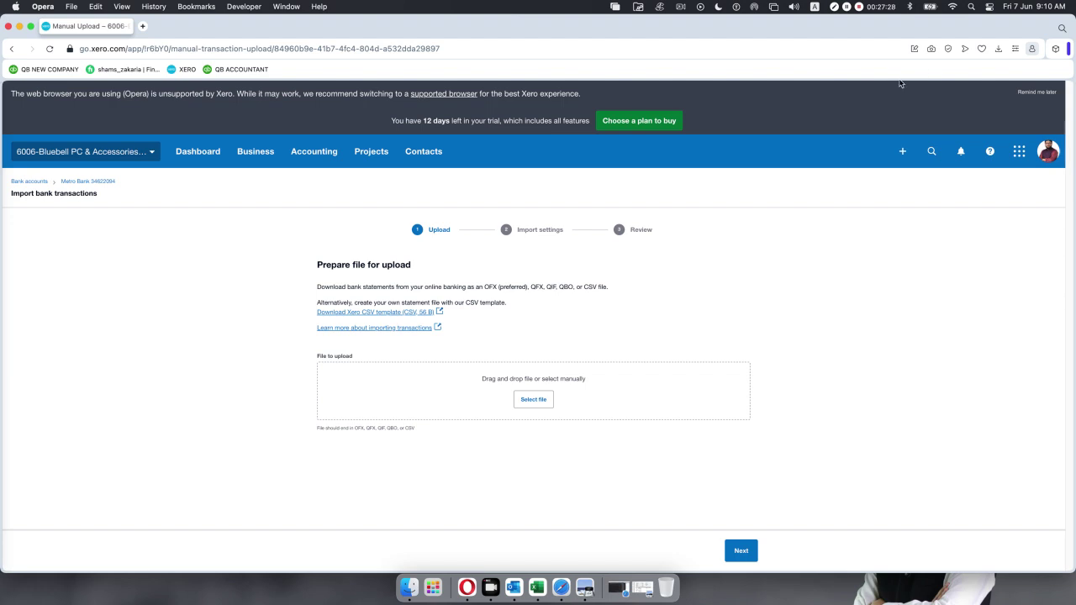
left_click(998, 50)
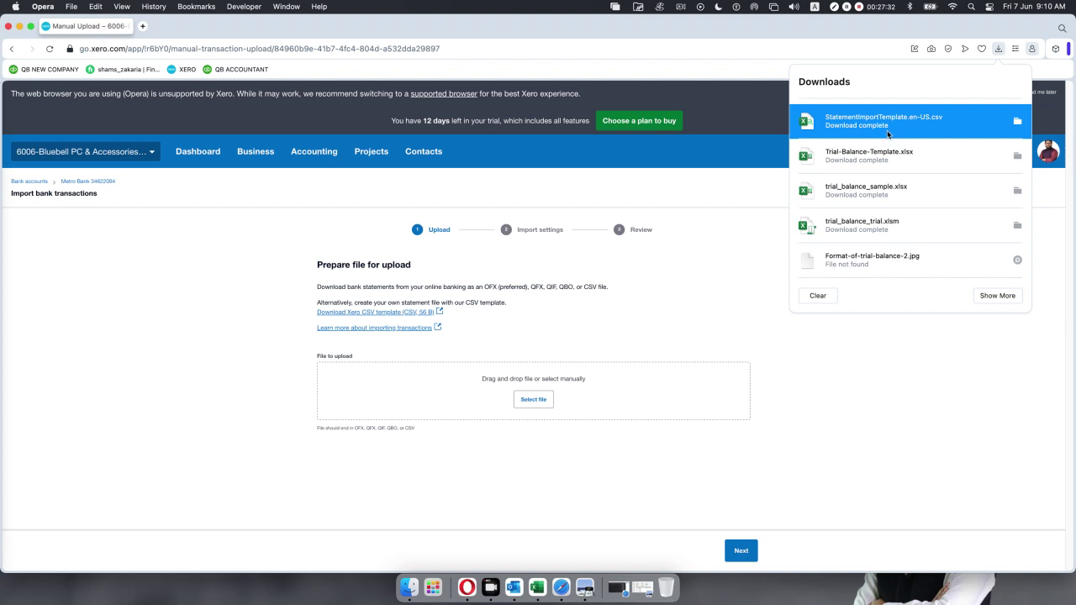
left_click(888, 135)
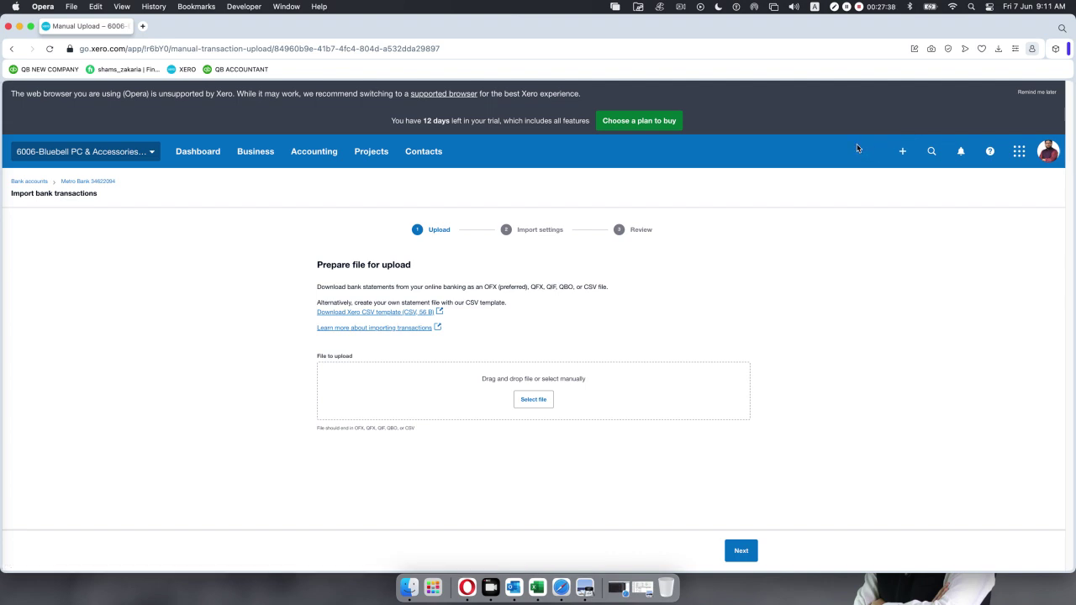
left_click(998, 50)
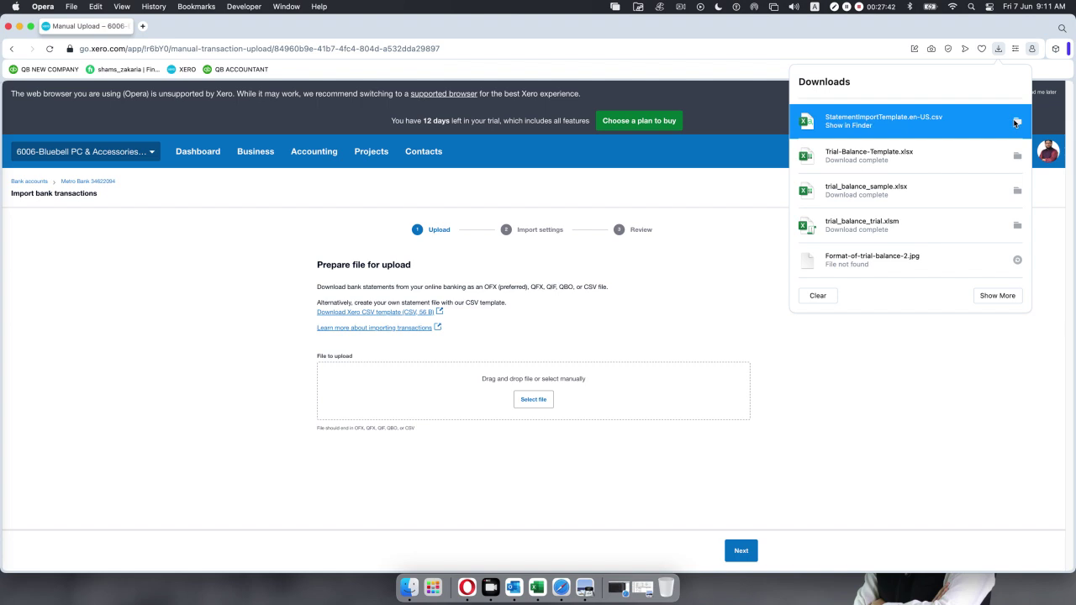
left_click(1015, 122)
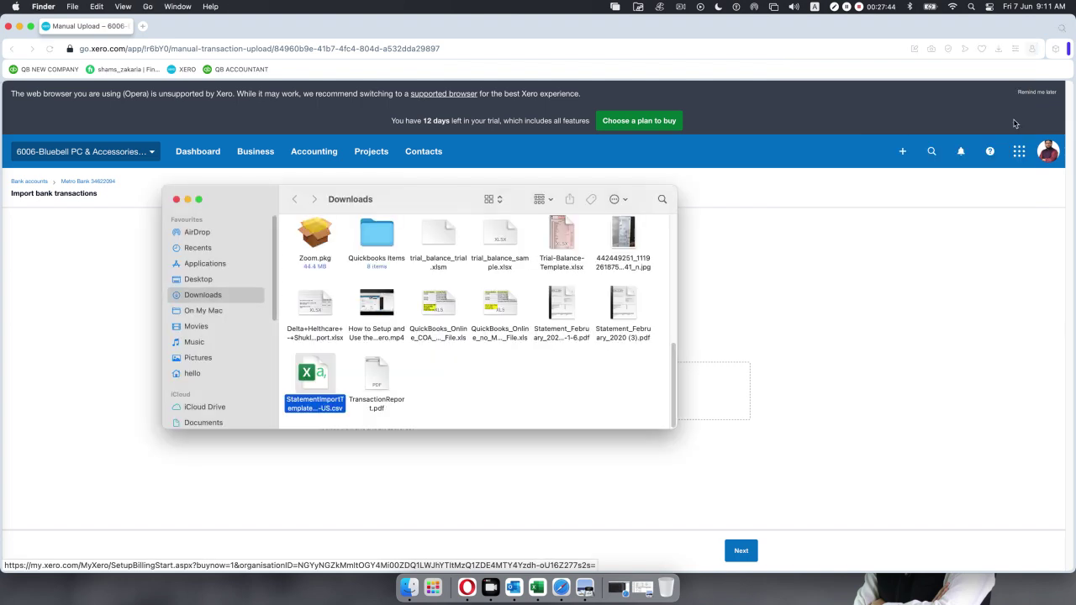
Review StatementImportTemplate.en-US.csv's columns in Excel, then hide Excel, Finder and the browser.
double_click(318, 380)
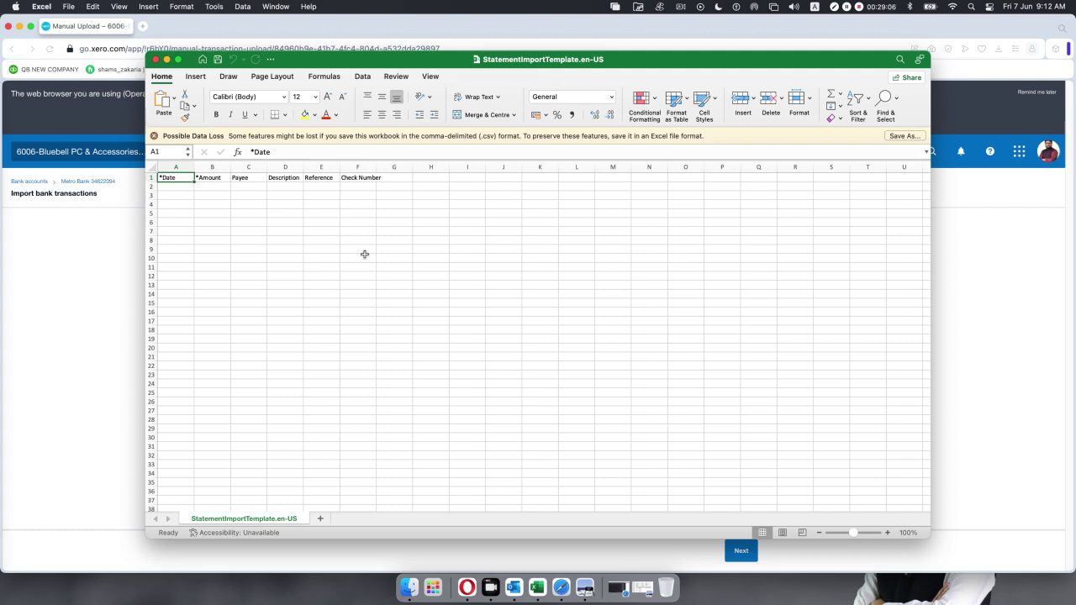
left_click(166, 60)
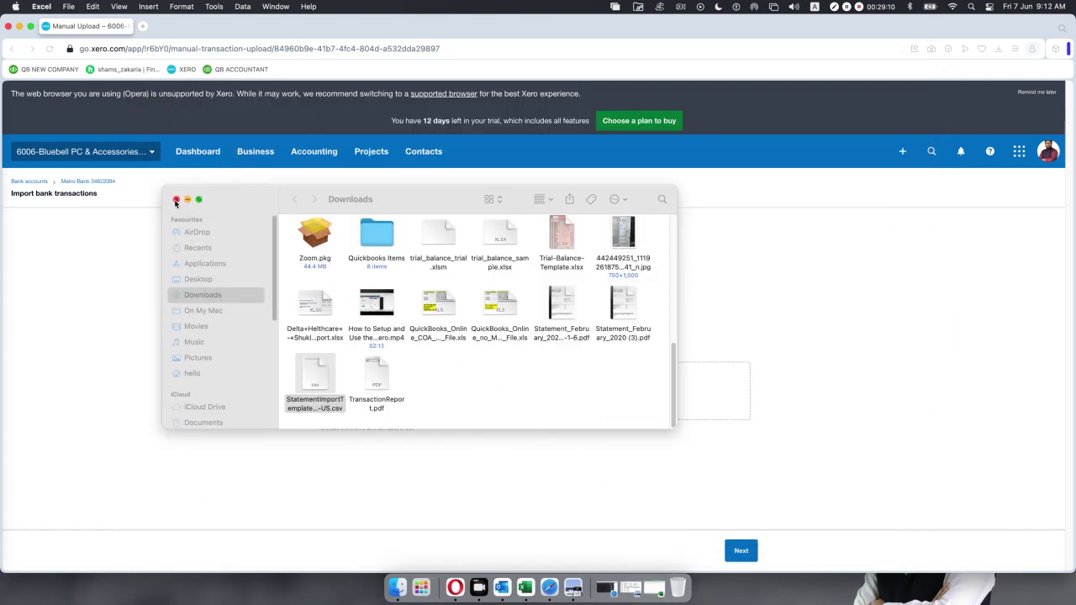
left_click(176, 200)
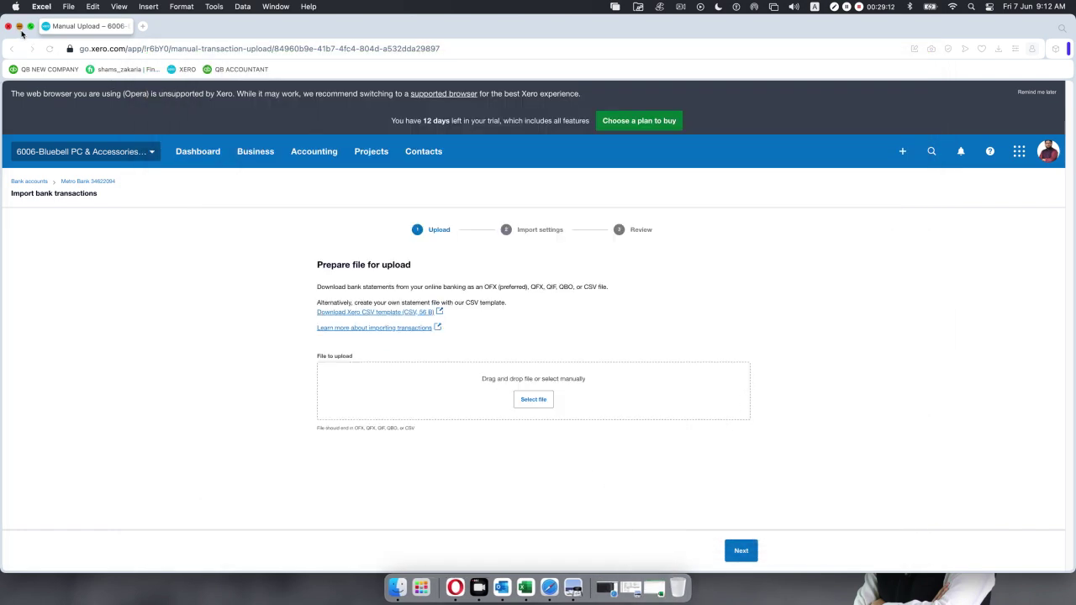
left_click(19, 27)
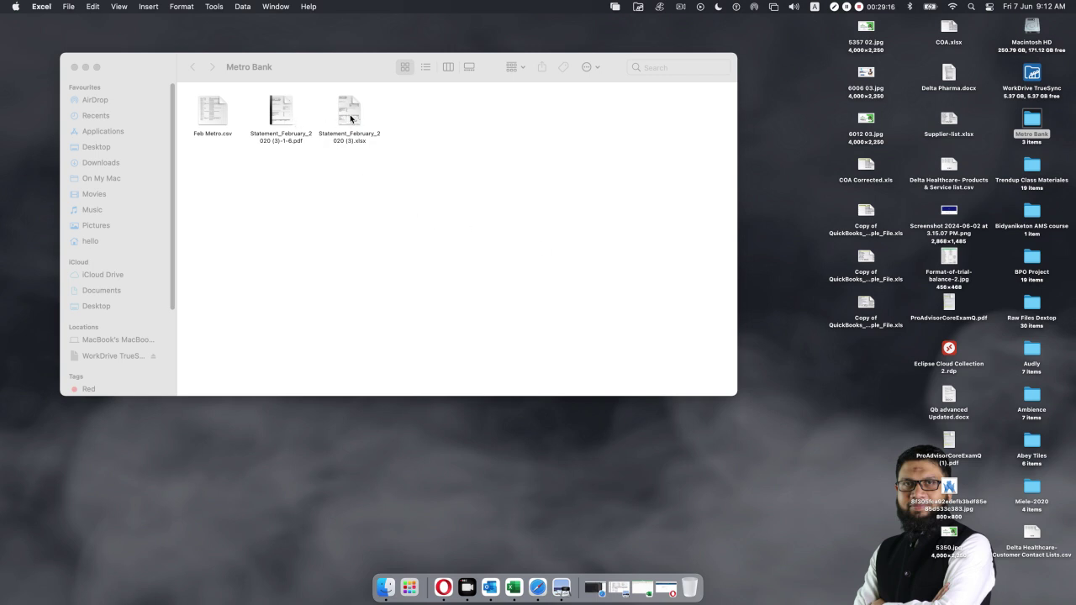
Open Statement_February_2020 (3).xlsx from the Metro Bank folder using the right-click Open command.
left_click(350, 119)
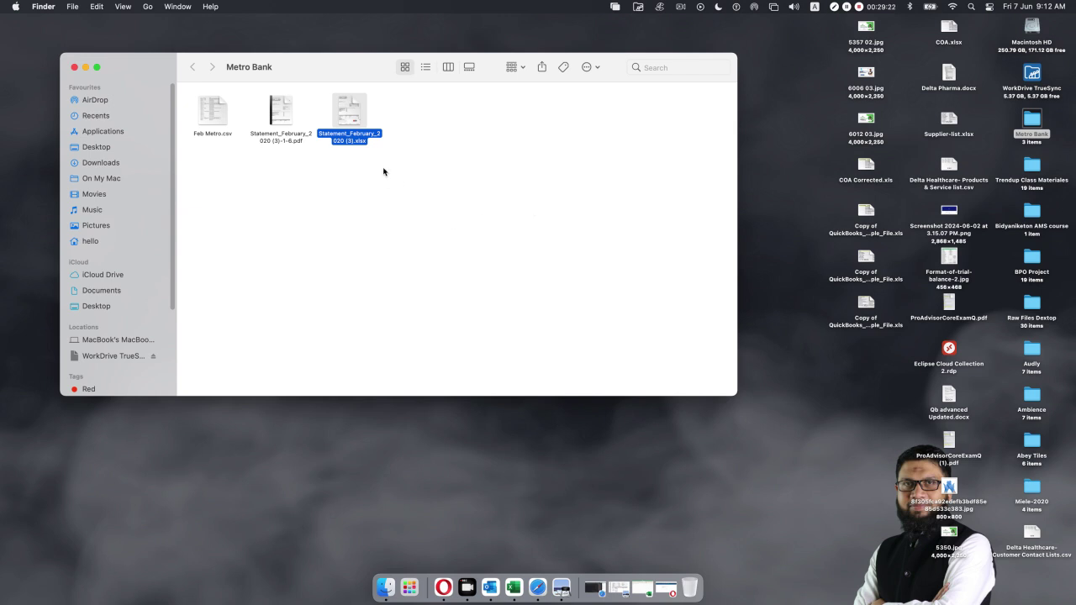
right_click(345, 120)
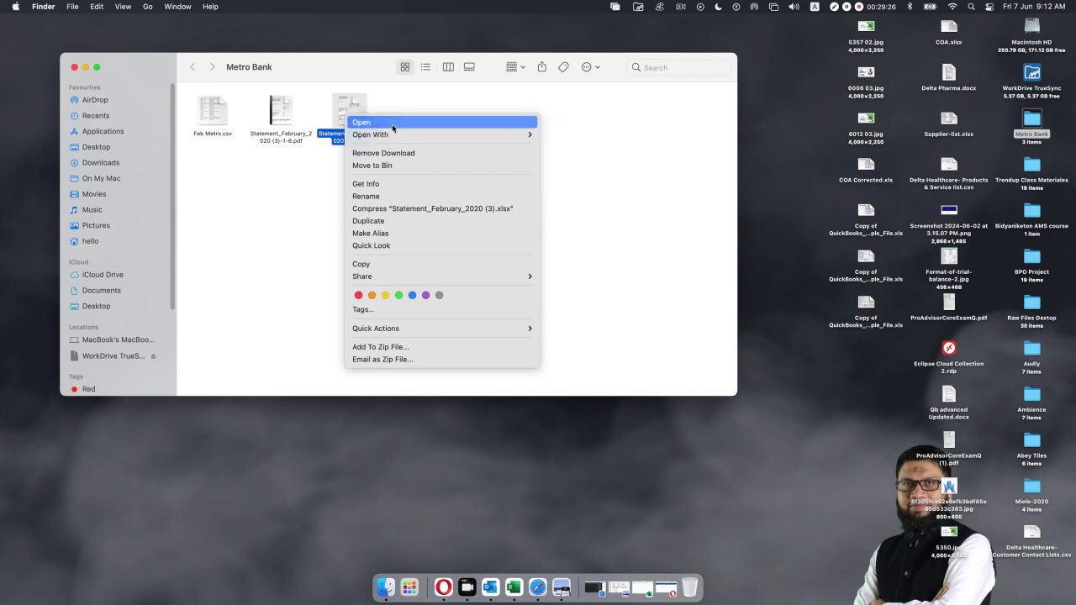
left_click(392, 123)
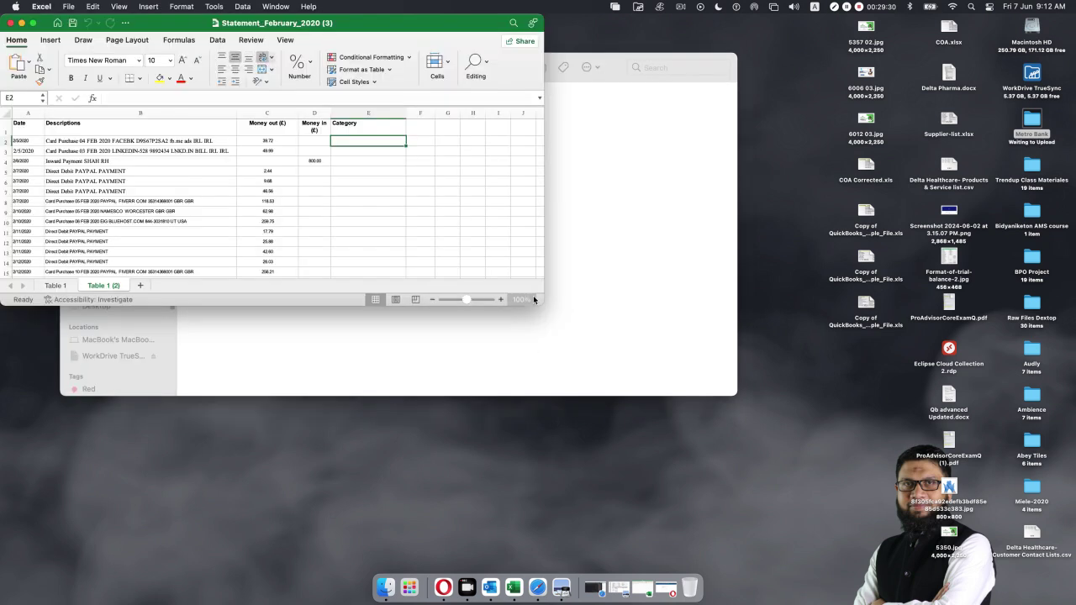
Resize the February statement workbook window to show all transaction rows and more columns.
left_click_drag(539, 304, 938, 567)
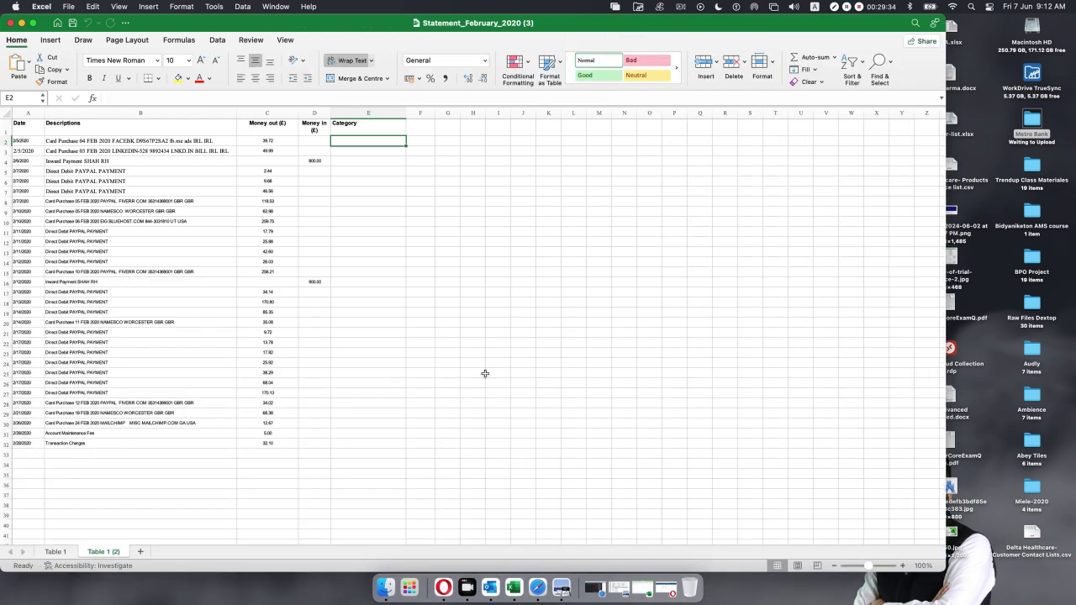
left_click_drag(621, 21, 622, 18)
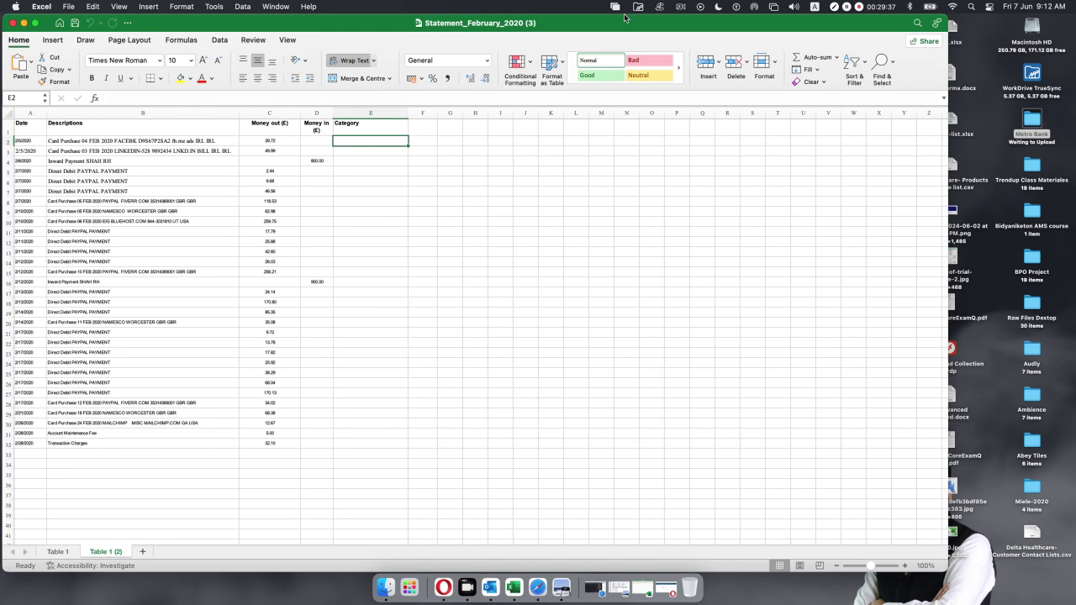
double_click(954, 568)
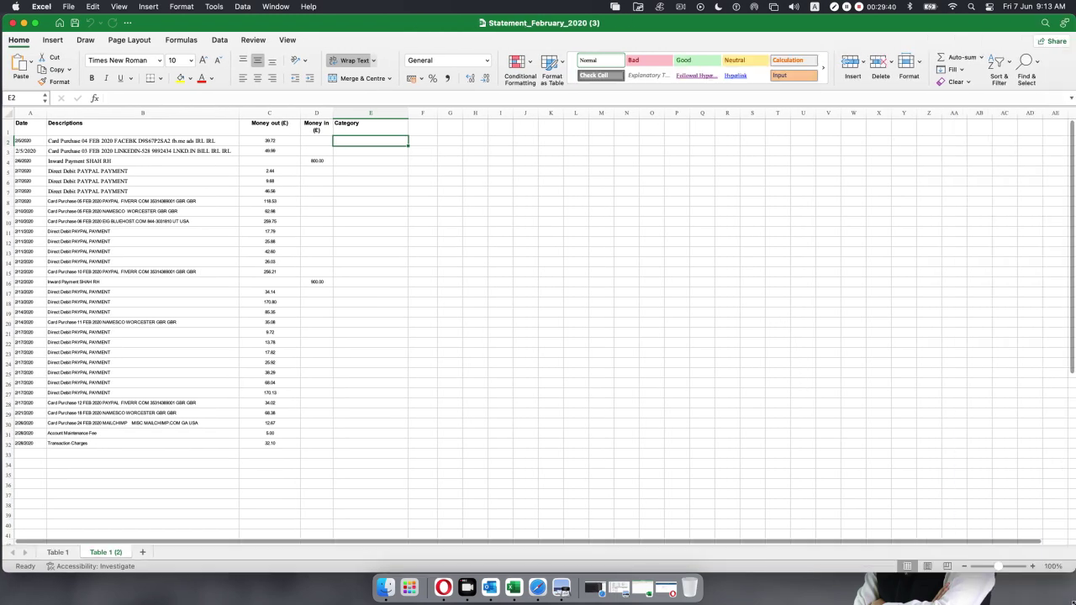
left_click_drag(1074, 572, 1073, 596)
Scroll through the statement PDF's page 5 transactions to the 320.07 closing balance, then minimise Preview.
left_click(556, 578)
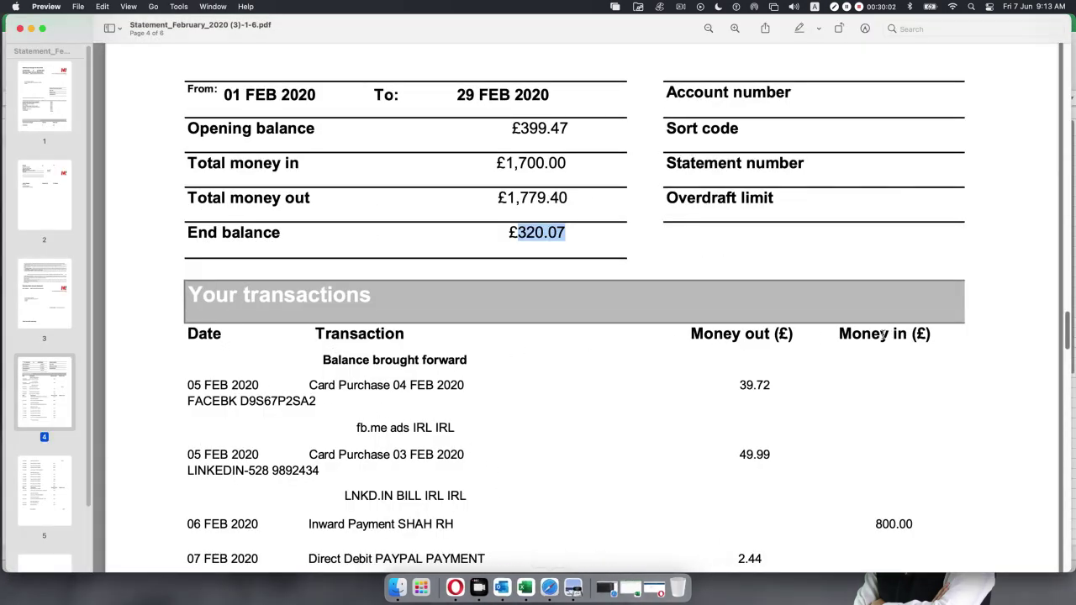
scroll(506, 286, "down", 3)
scroll(506, 285, "down", 15)
scroll(512, 297, "down", 15)
scroll(510, 302, "up", 5)
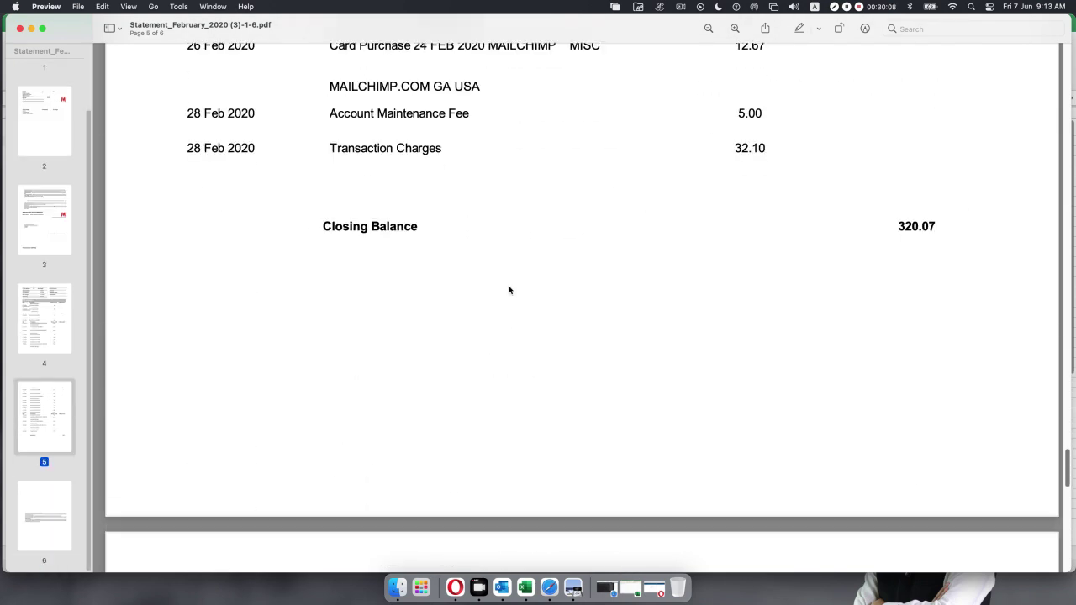
scroll(445, 161, "up", 3)
scroll(413, 268, "up", 10)
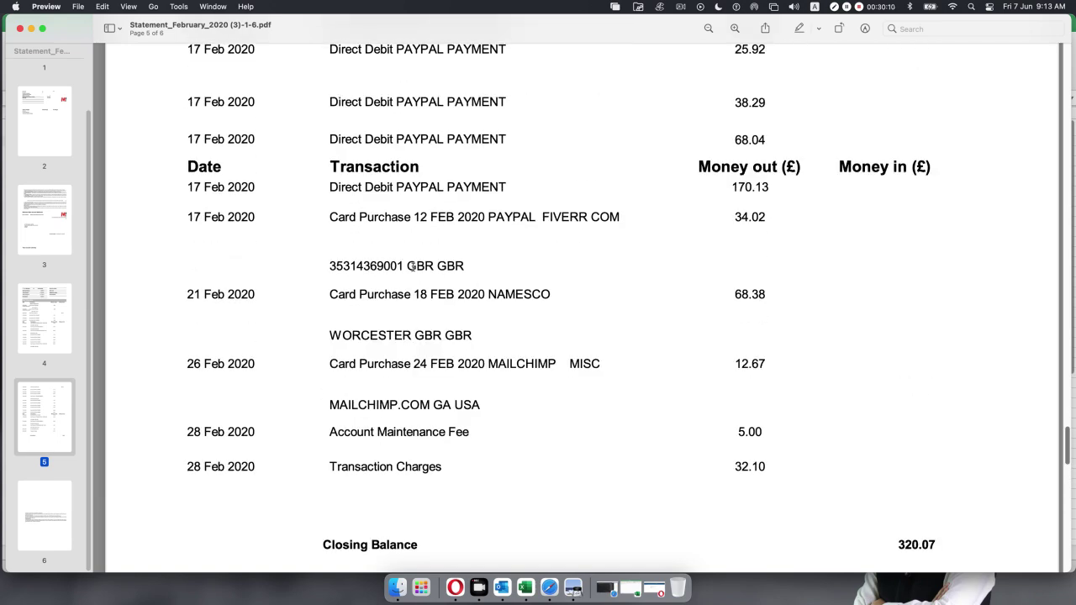
scroll(413, 268, "up", 4)
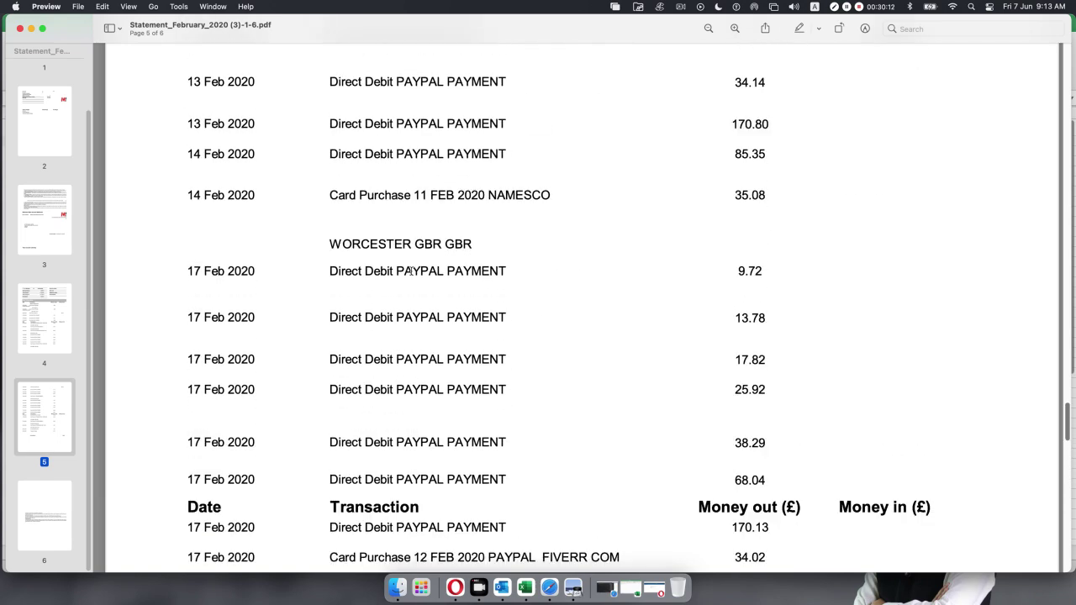
scroll(413, 273, "down", 15)
scroll(413, 278, "down", 5)
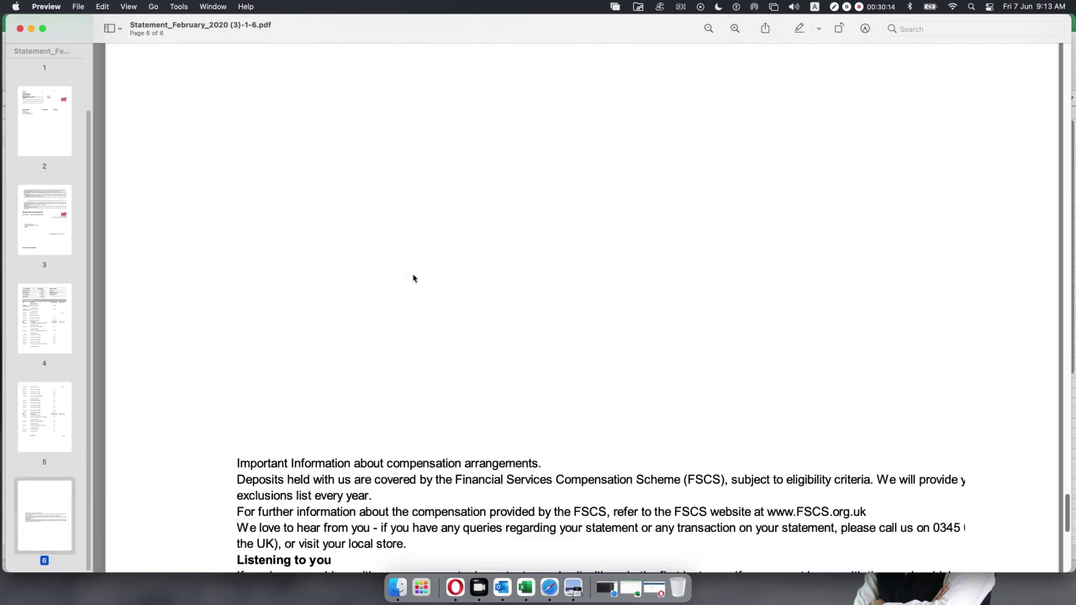
scroll(412, 278, "up", 20)
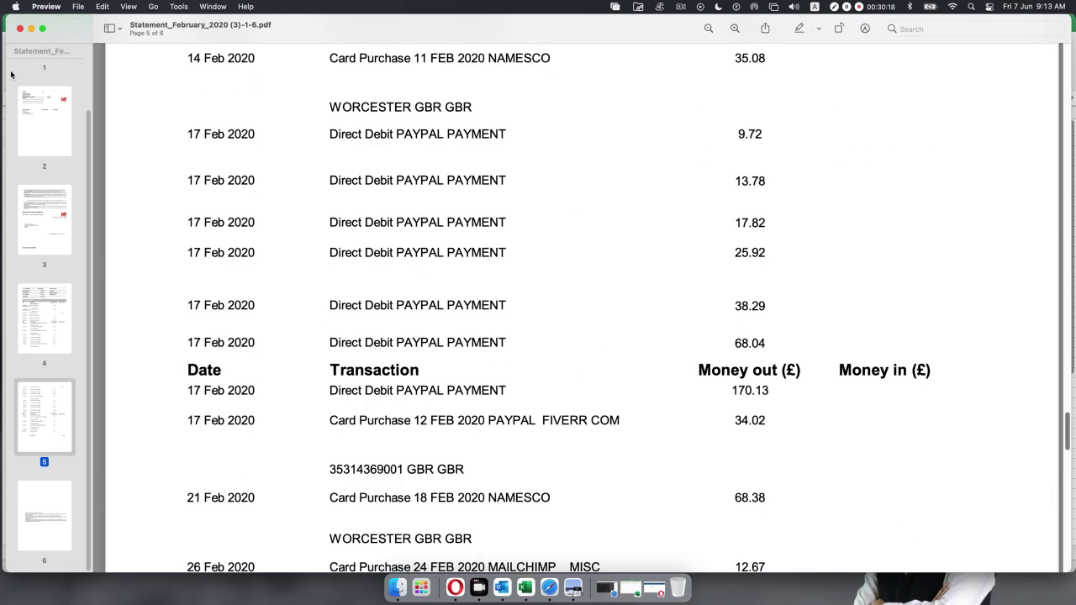
left_click(32, 27)
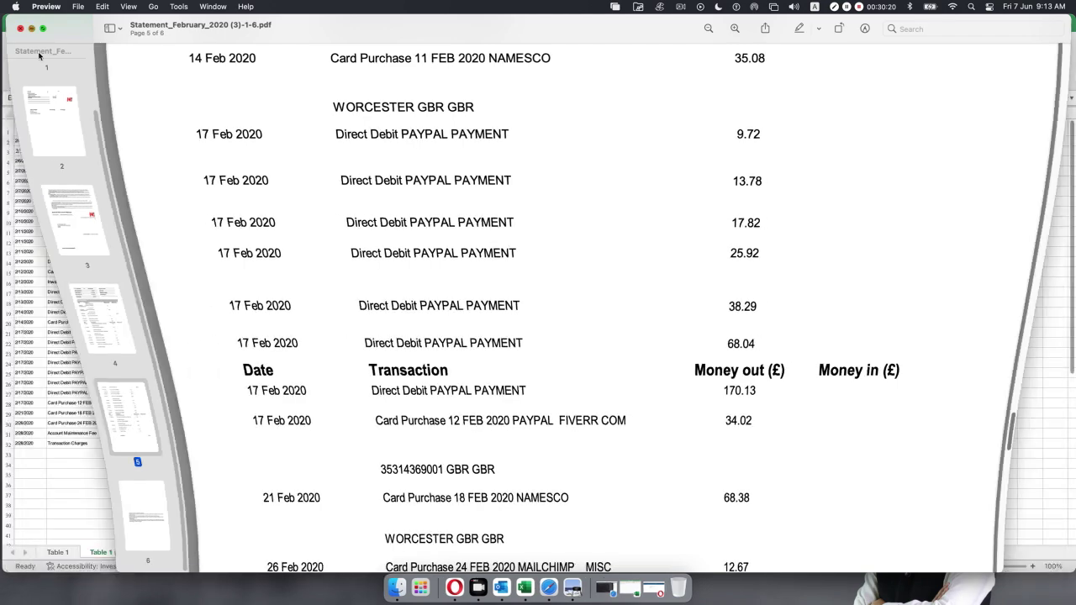
Compare the original Table 1 sheet, return to Table 1 (2), and restore StatementImportTemplate.
left_click(56, 552)
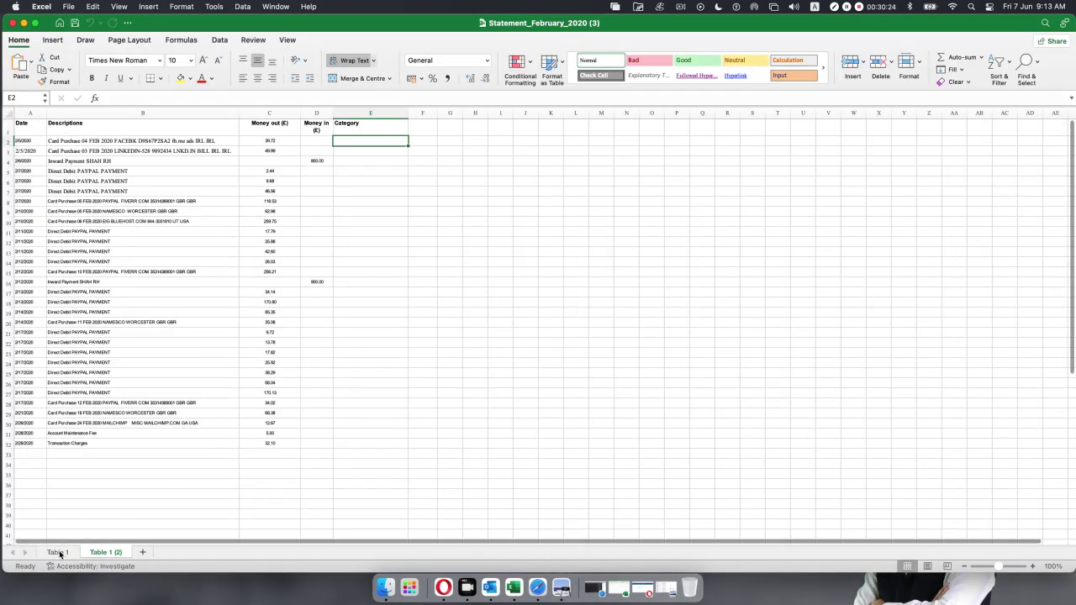
left_click(57, 552)
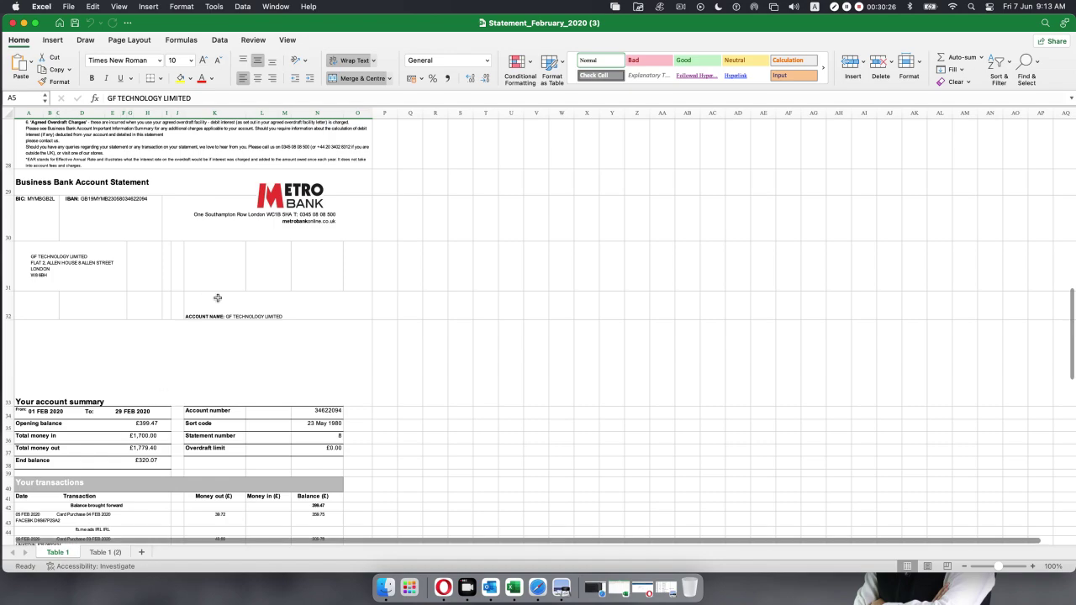
scroll(216, 299, "up", 3)
scroll(217, 299, "down", 15)
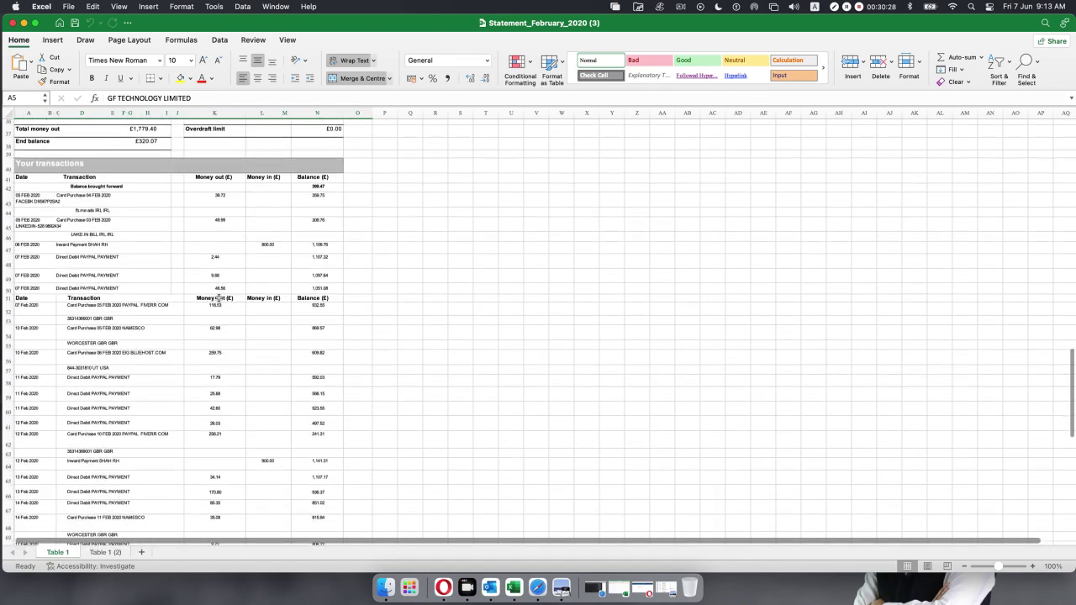
scroll(217, 298, "down", 20)
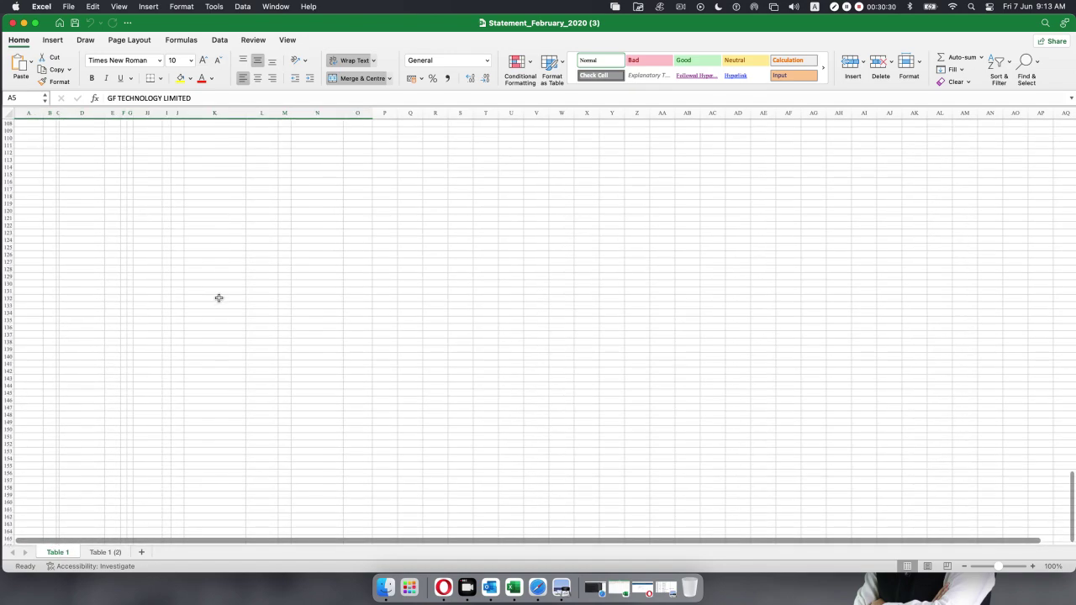
scroll(218, 298, "up", 20)
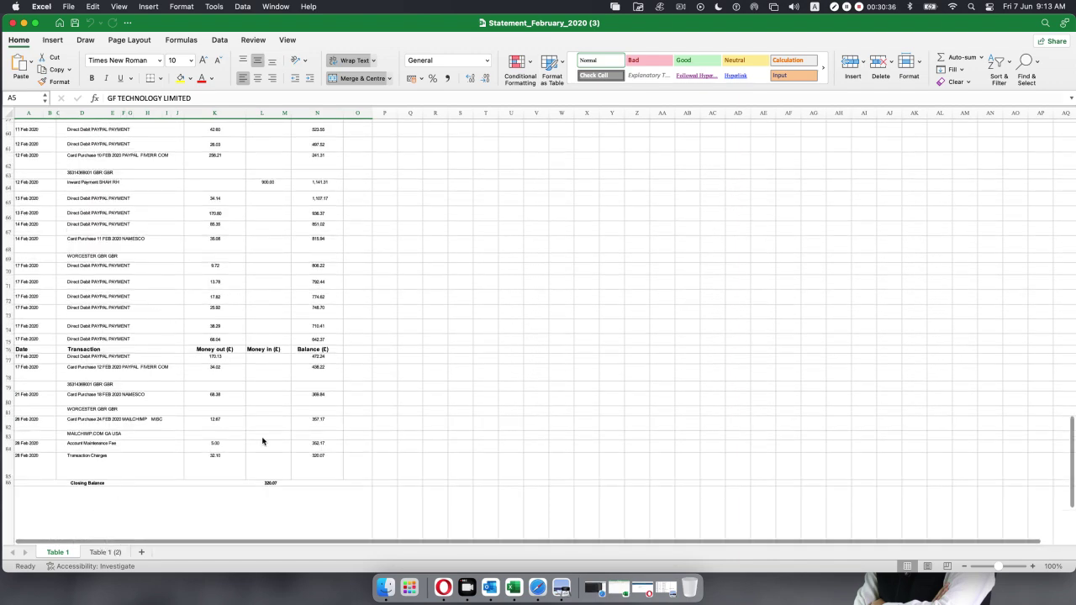
left_click(105, 551)
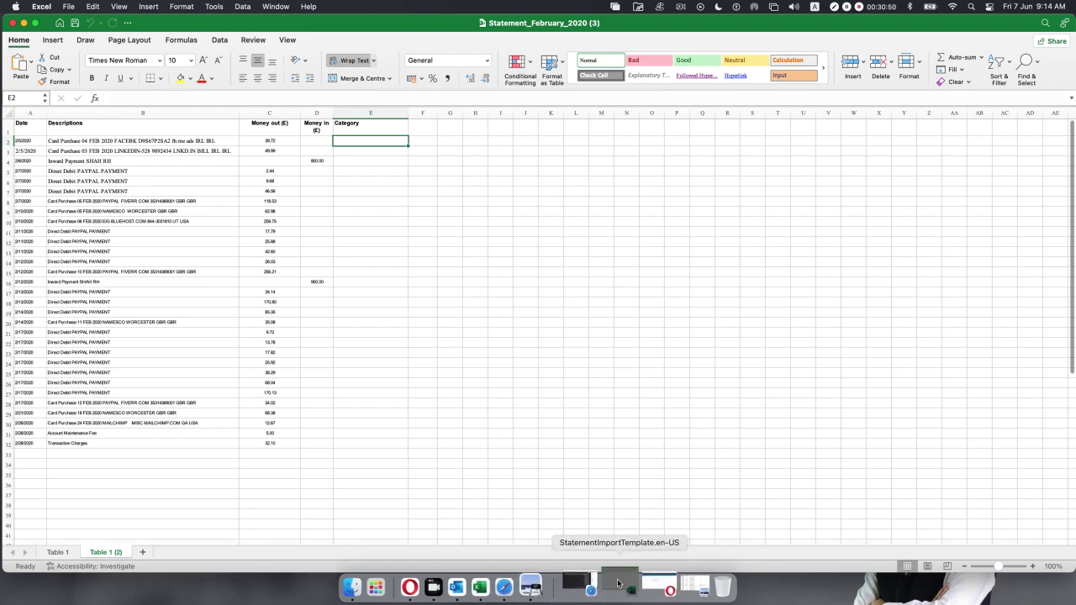
left_click(604, 582)
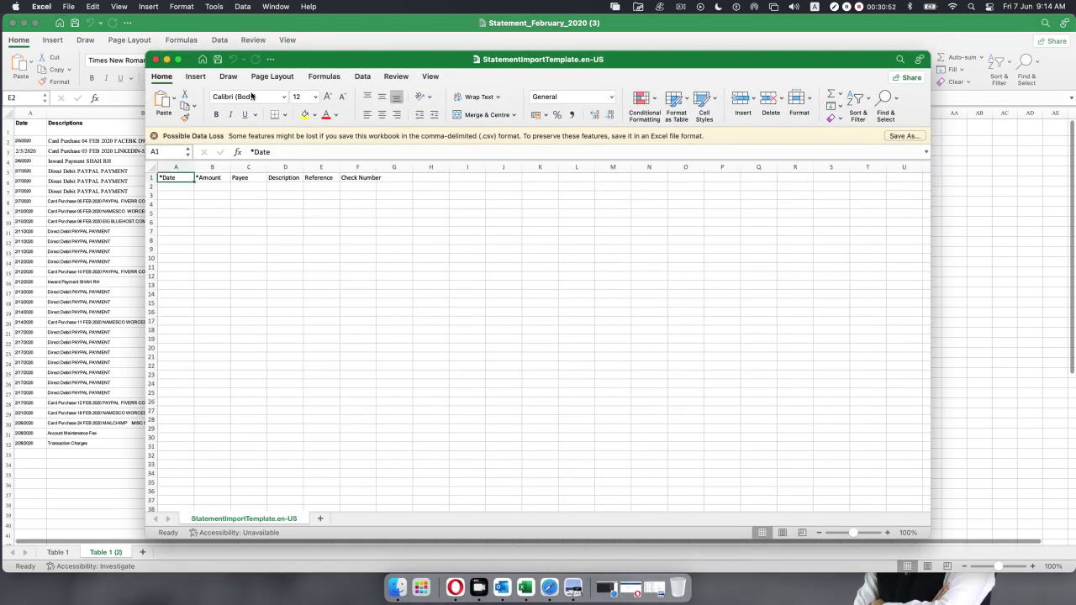
Copy the 31 dates A2:A32 from Table 1 (2) into the template's Date column at A2.
left_click(167, 59)
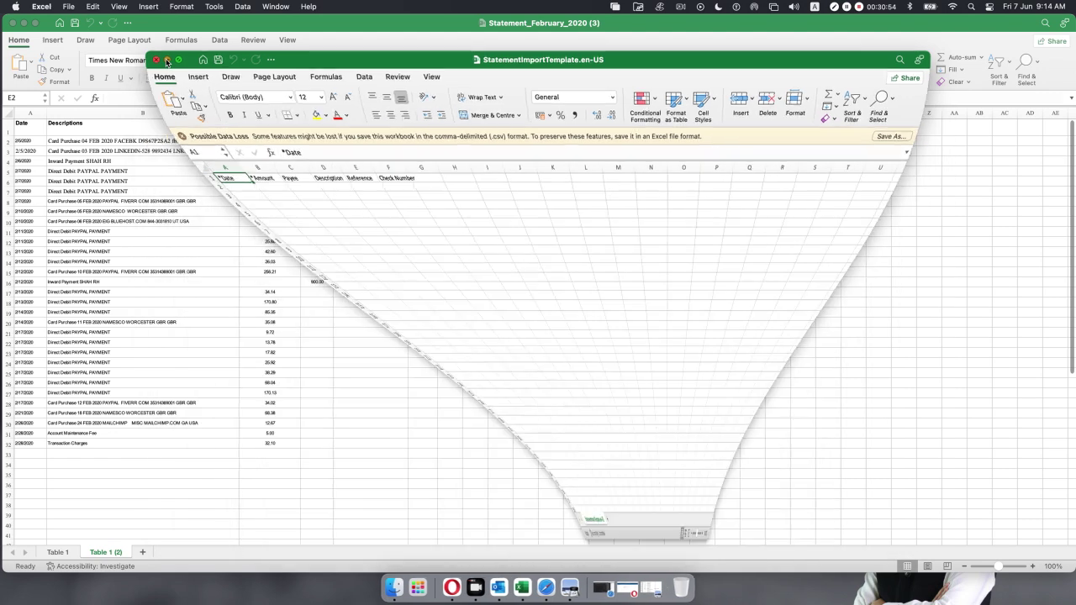
left_click_drag(17, 141, 20, 443)
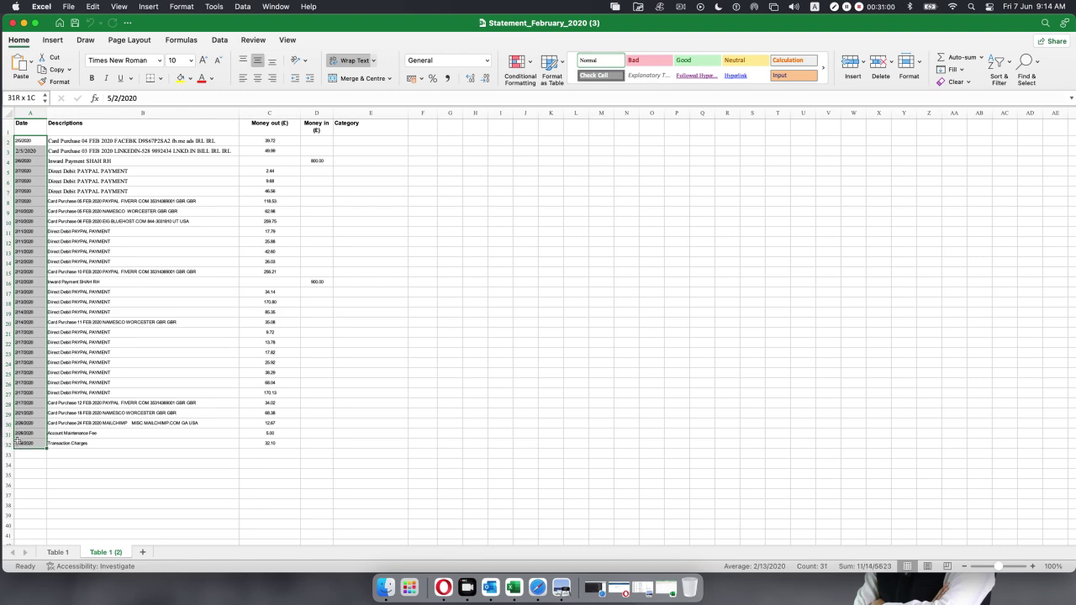
key("super+c")
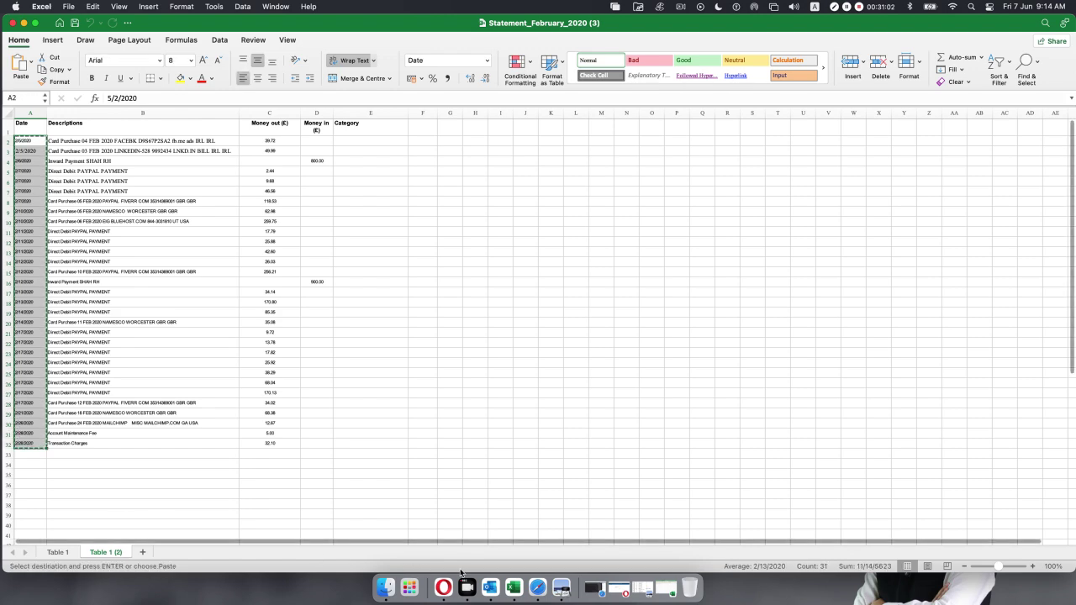
left_click(663, 580)
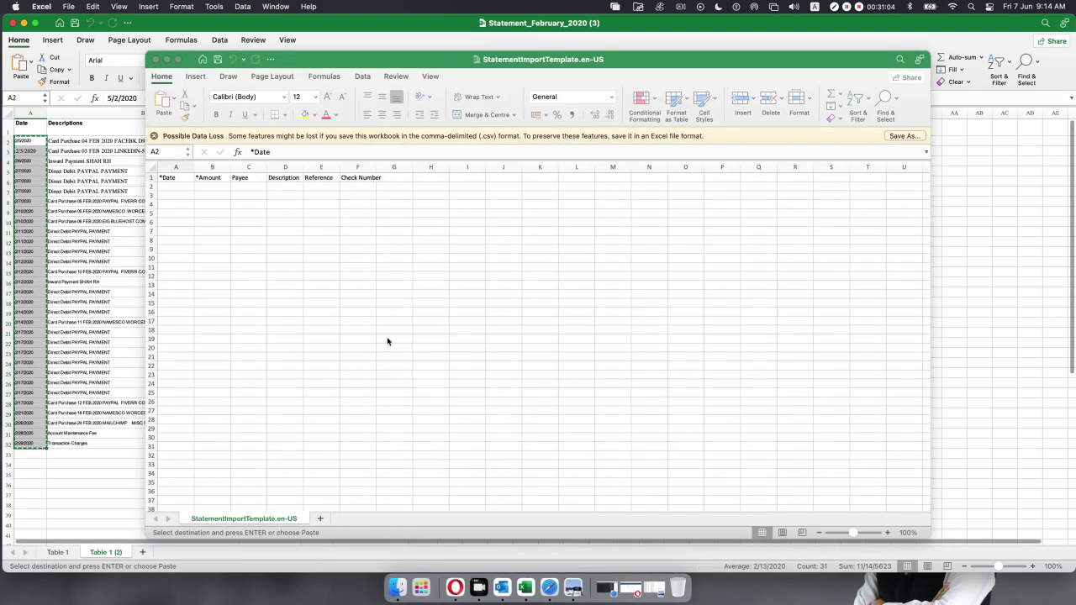
left_click(181, 191)
key("super+v")
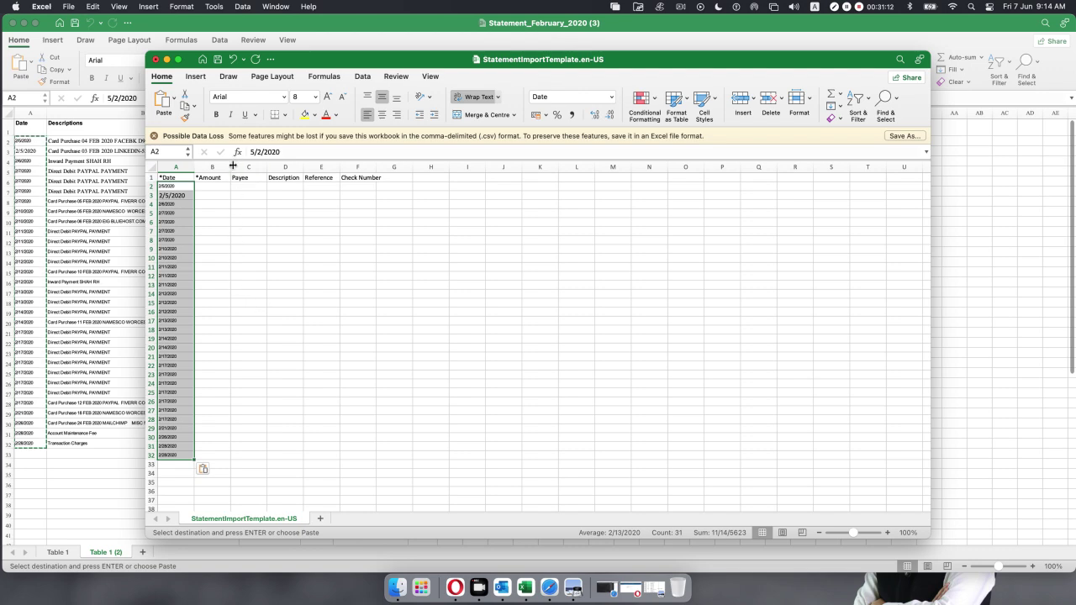
left_click_drag(231, 166, 245, 166)
left_click(363, 340)
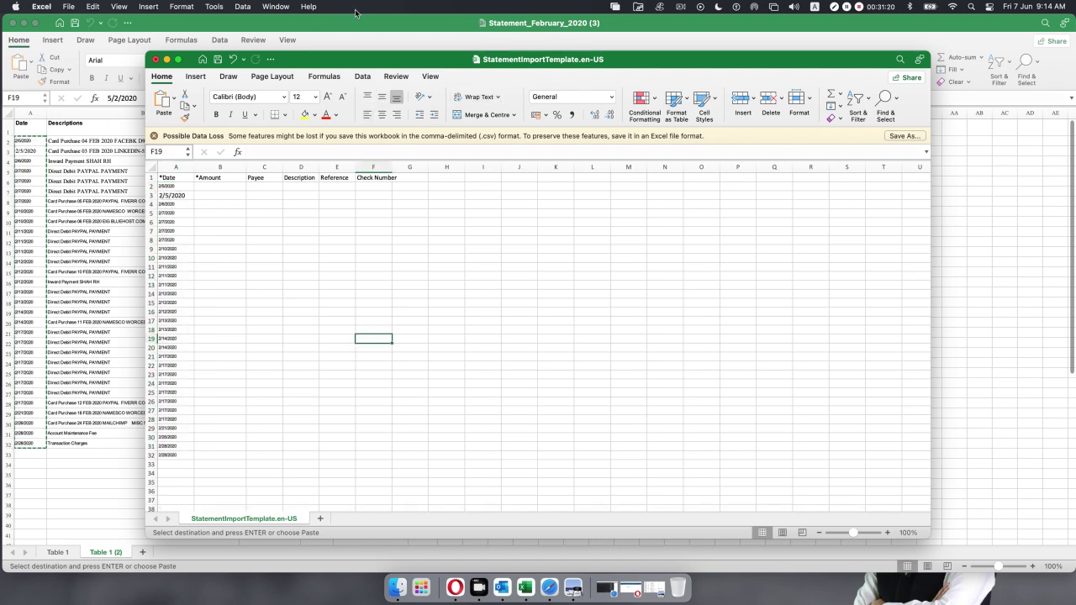
left_click(166, 60)
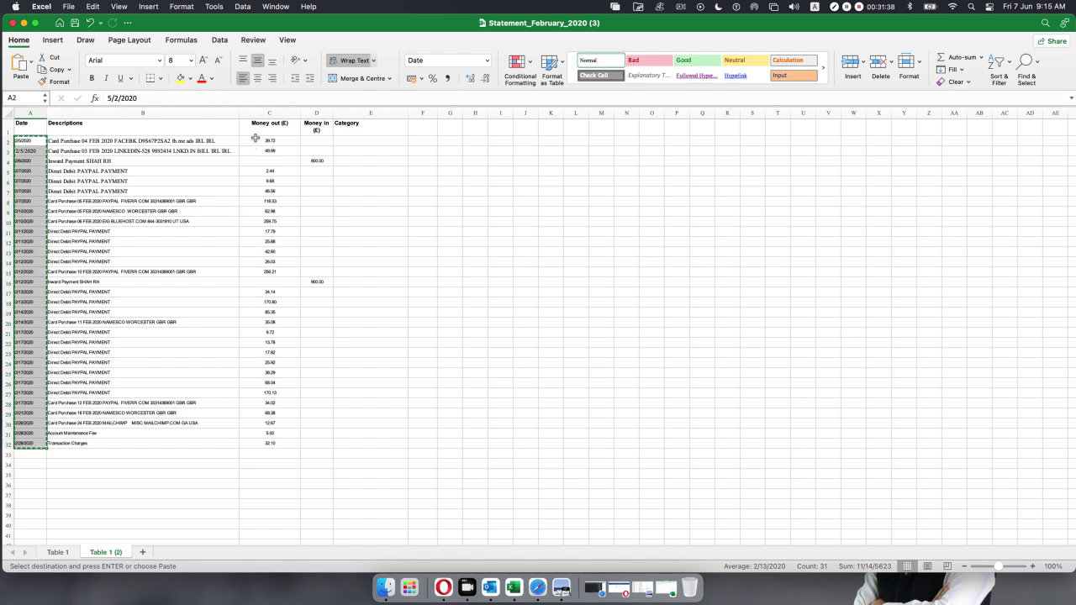
Paste the statement's Money out amounts (C2:C32) into the template's Amount column at B2.
left_click(255, 139)
left_click(348, 162)
left_click_drag(265, 144, 263, 444)
key("super+c")
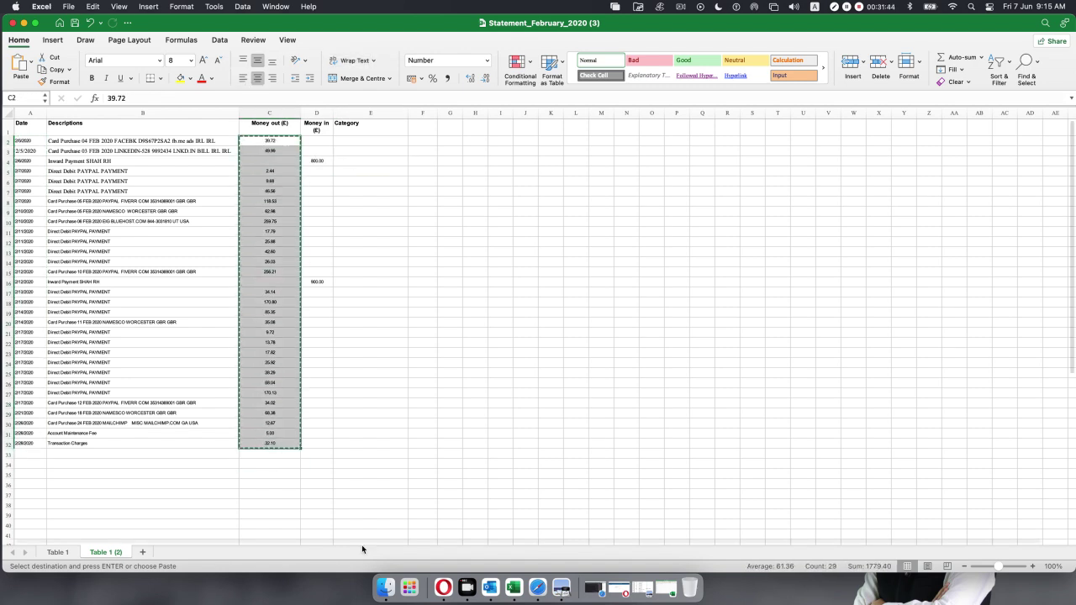
left_click(642, 588)
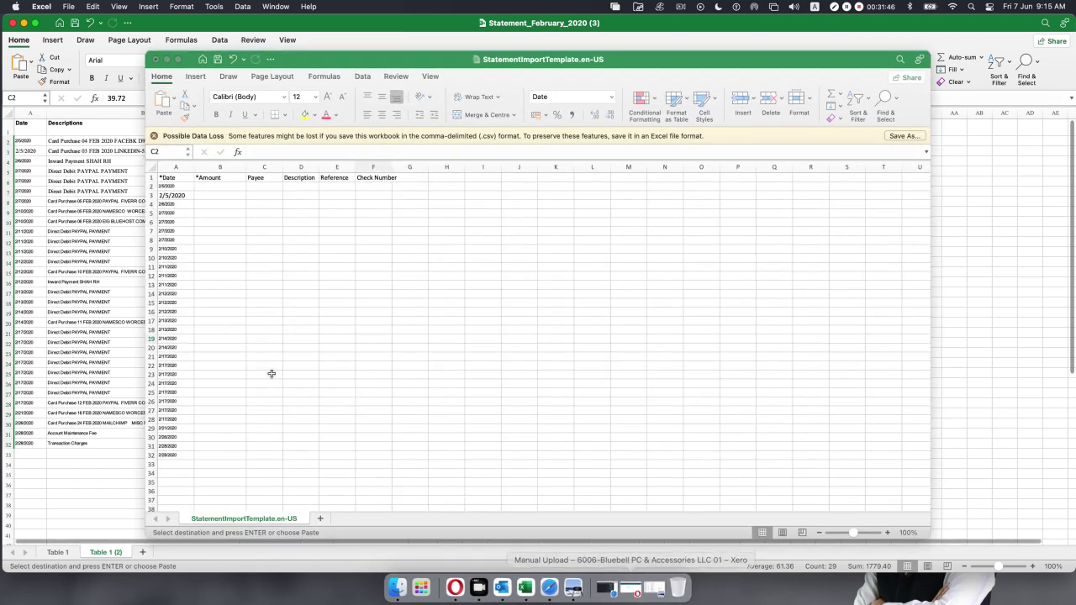
left_click(217, 186)
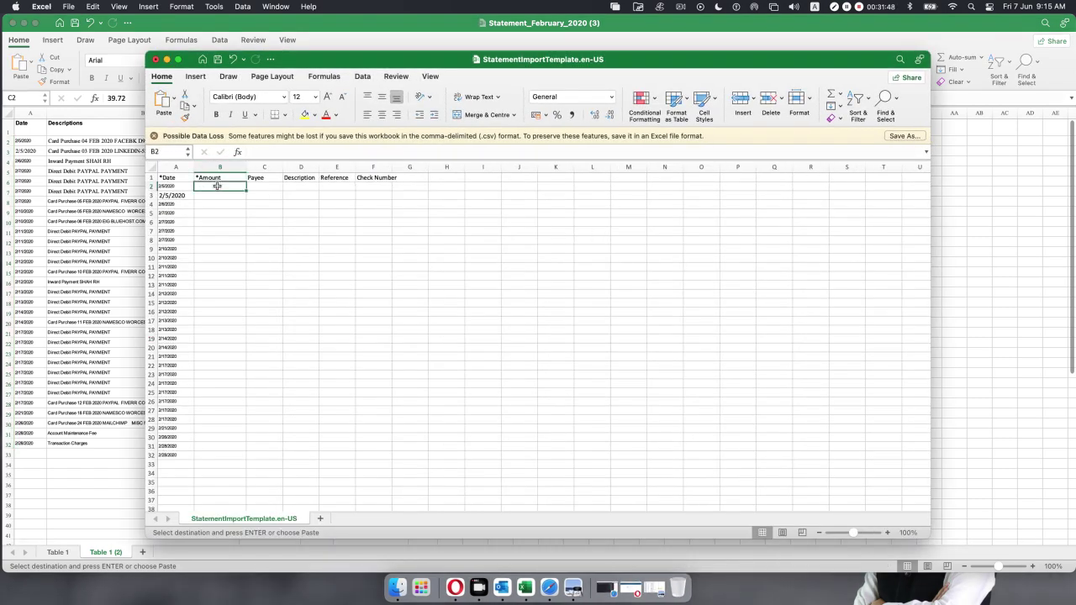
key("super+v")
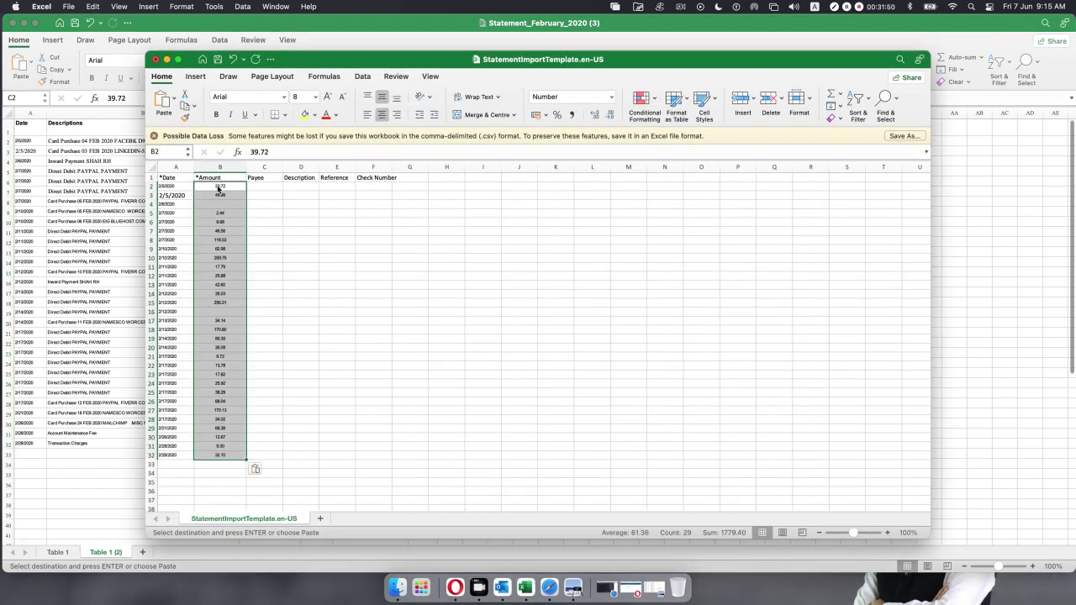
left_click(317, 303)
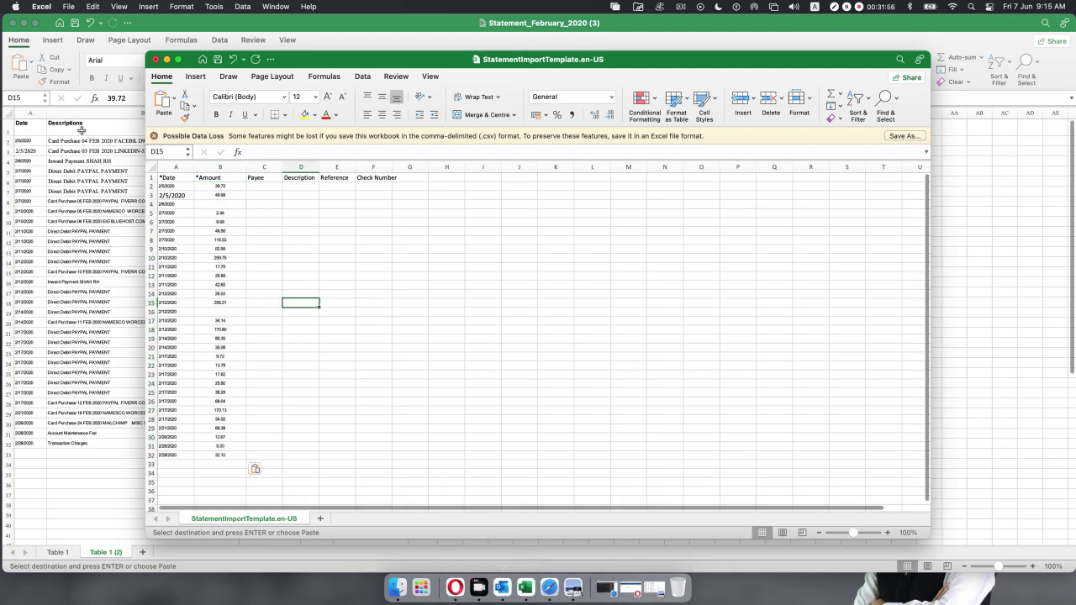
Copy the statement's Money in values in D2:D32.
left_click(223, 26)
left_click_drag(318, 141, 318, 448)
key("super+c")
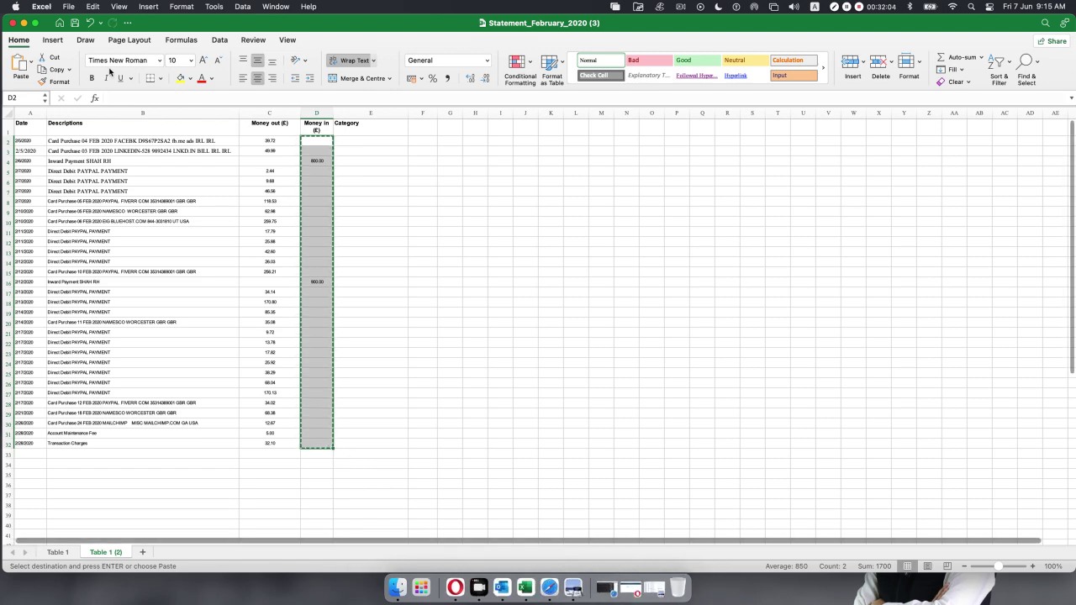
Paste the Money in values into the template starting at C2.
left_click(25, 23)
left_click(261, 187)
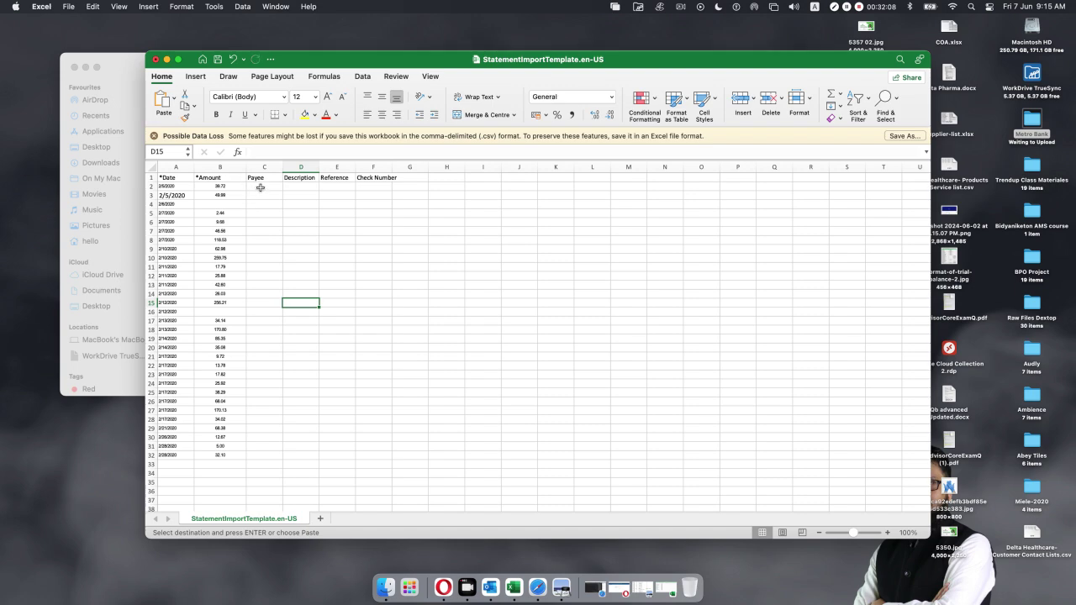
key("super+v")
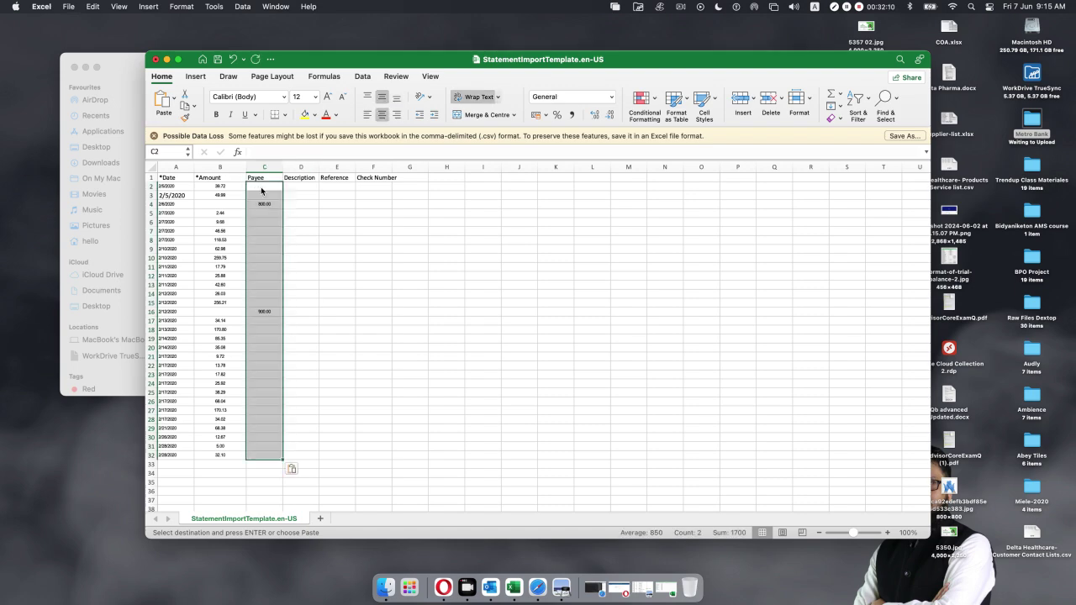
left_click(336, 229)
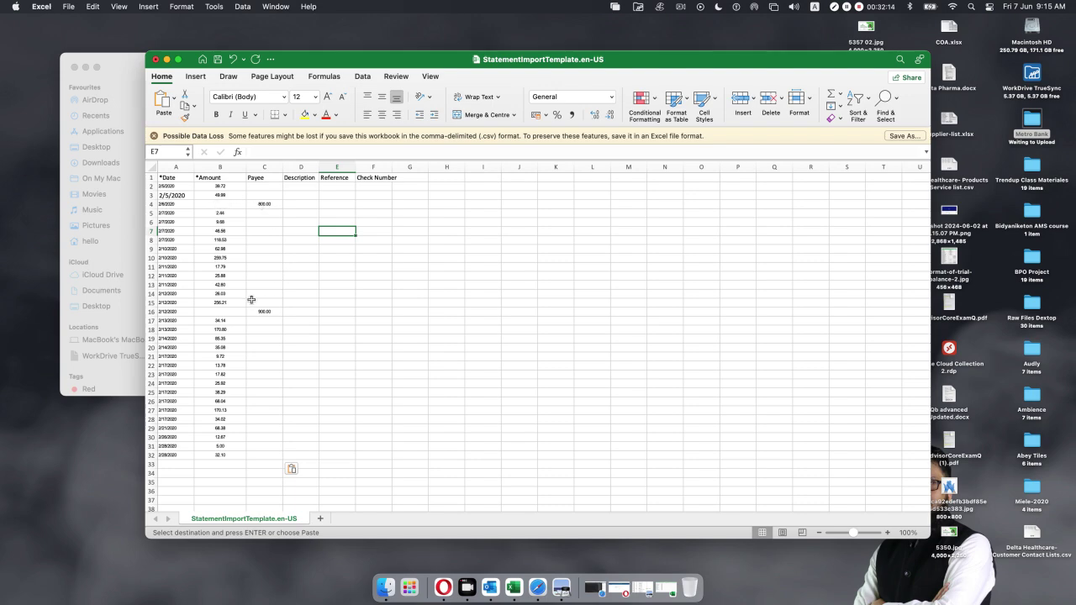
Move the 800.00 receipt from C4 into B4 and make it -800.00.
left_click(262, 203)
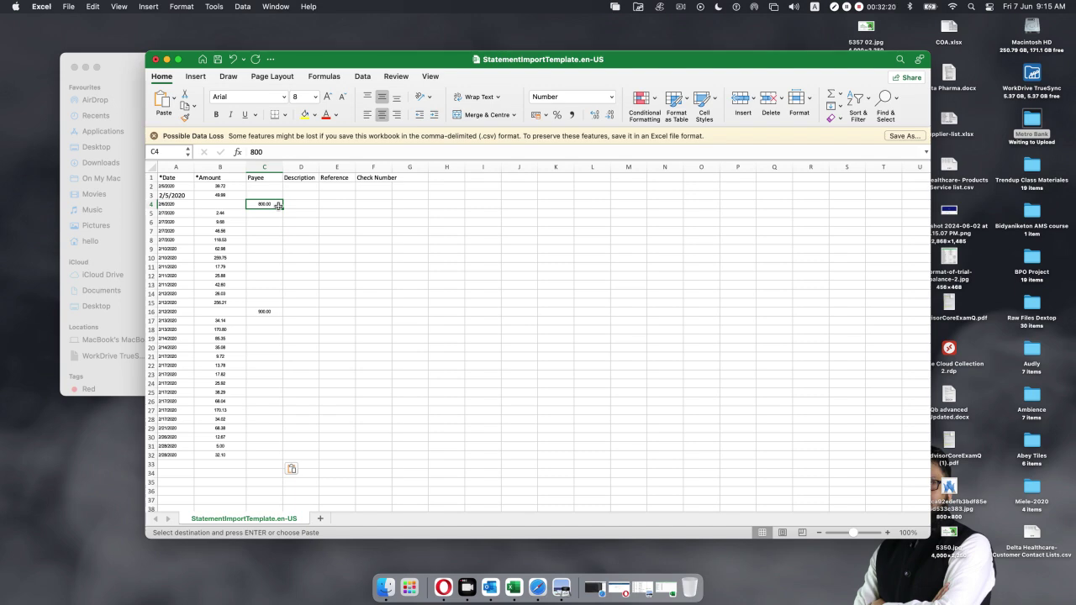
left_click(234, 204)
key("super+v")
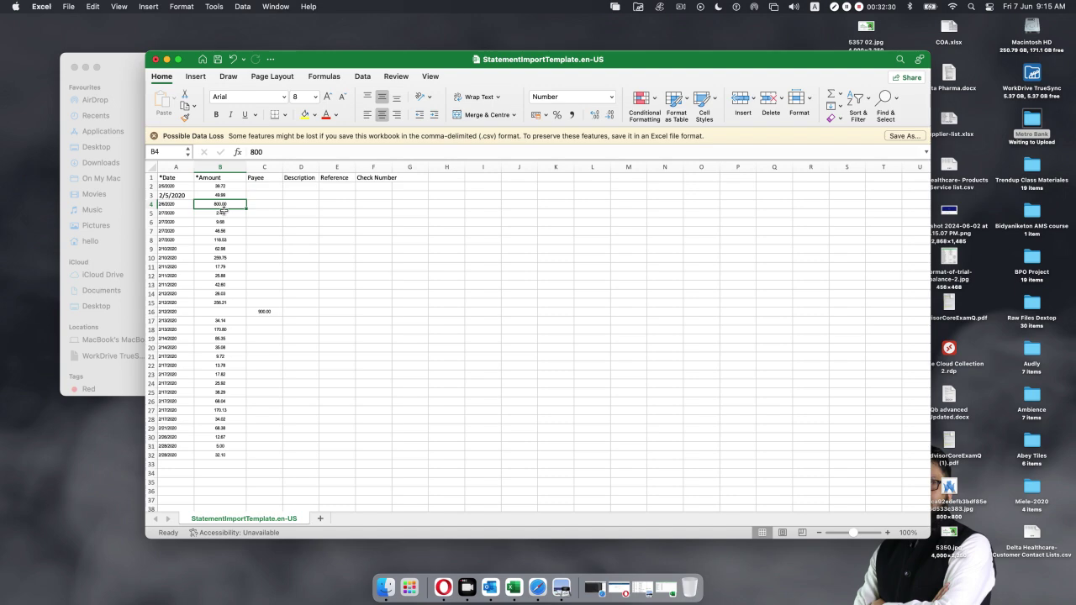
double_click(222, 207)
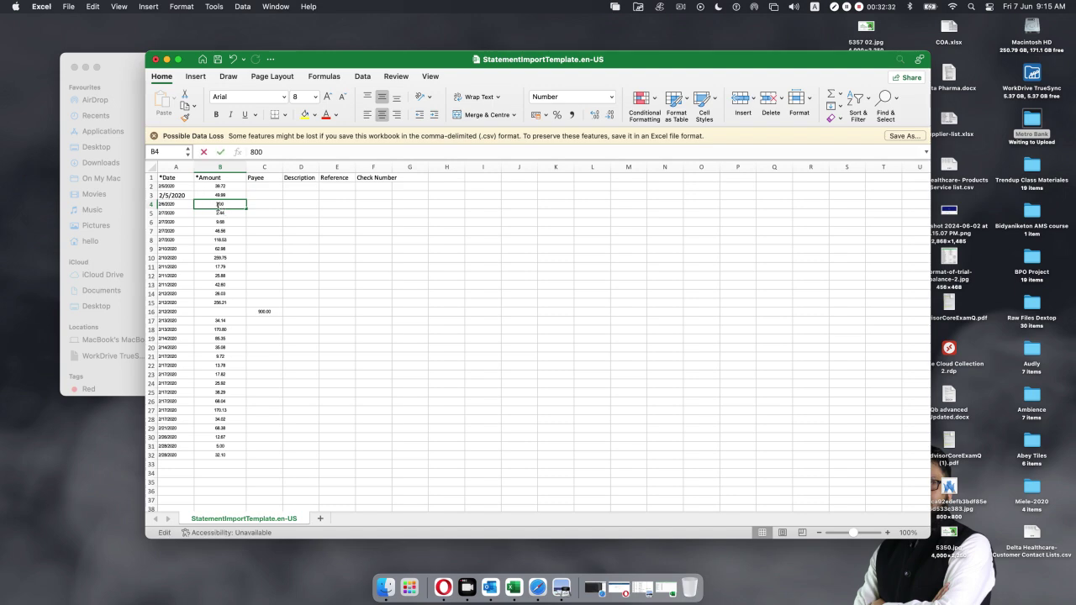
left_click(251, 152)
type("=")
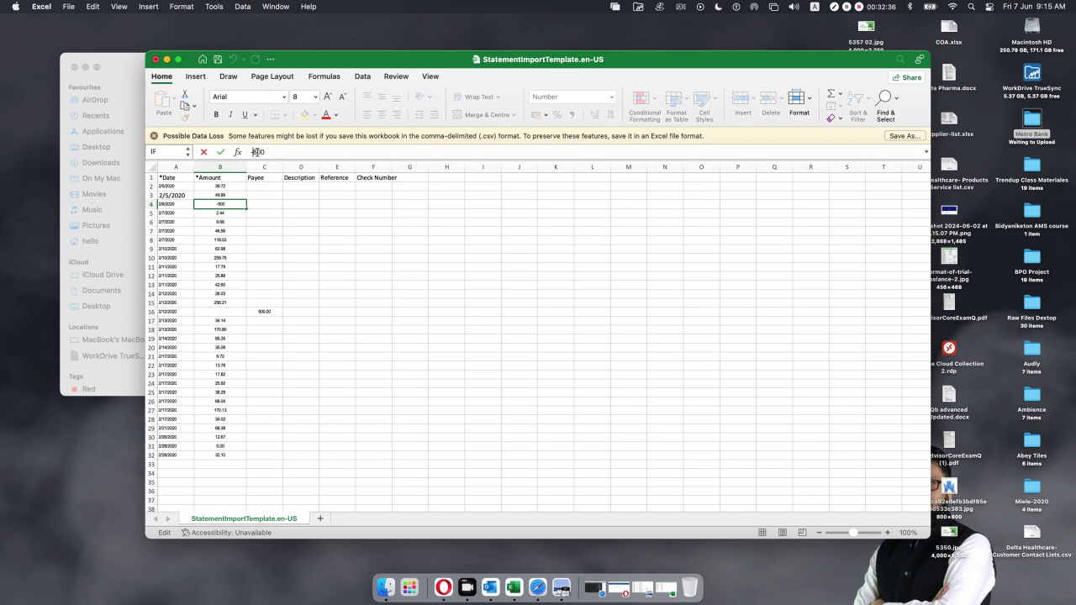
left_click(326, 322)
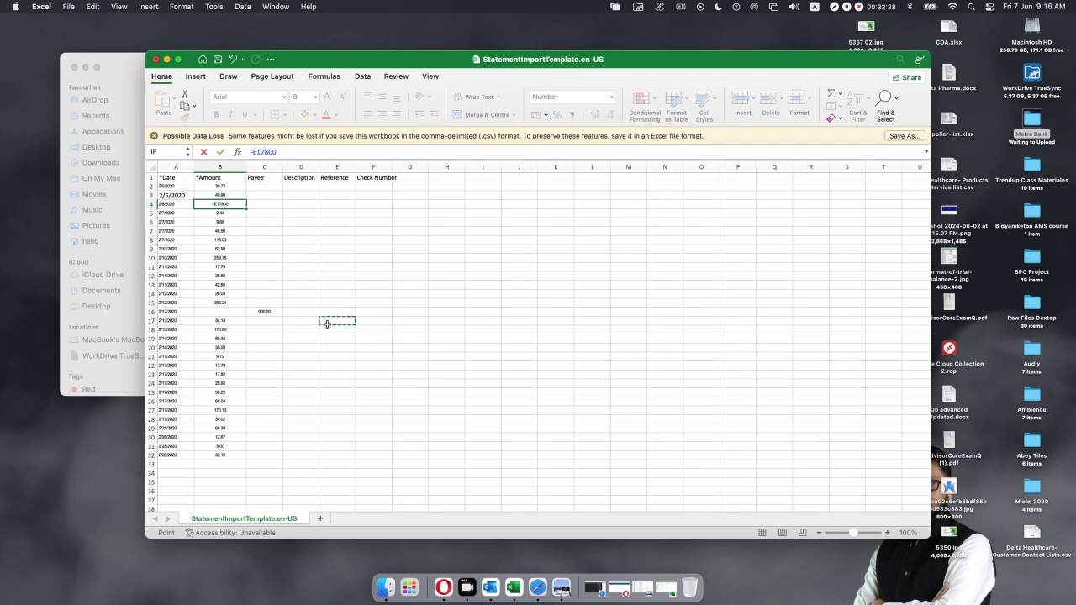
key("BackSpace")
key("BackSpace")
key("BackSpace")
key("BackSpace")
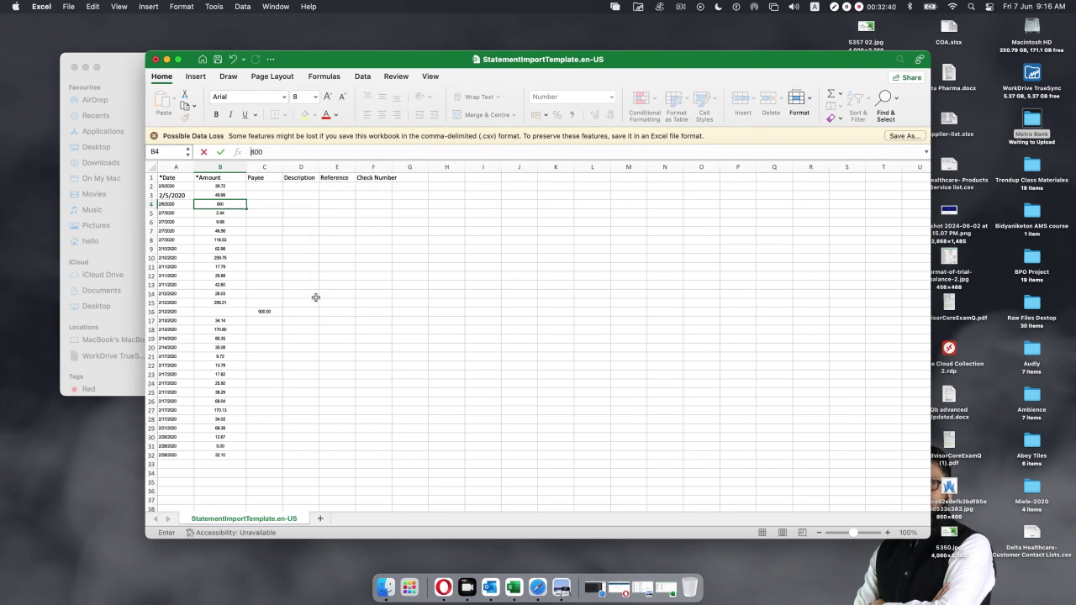
type("-")
key("Return")
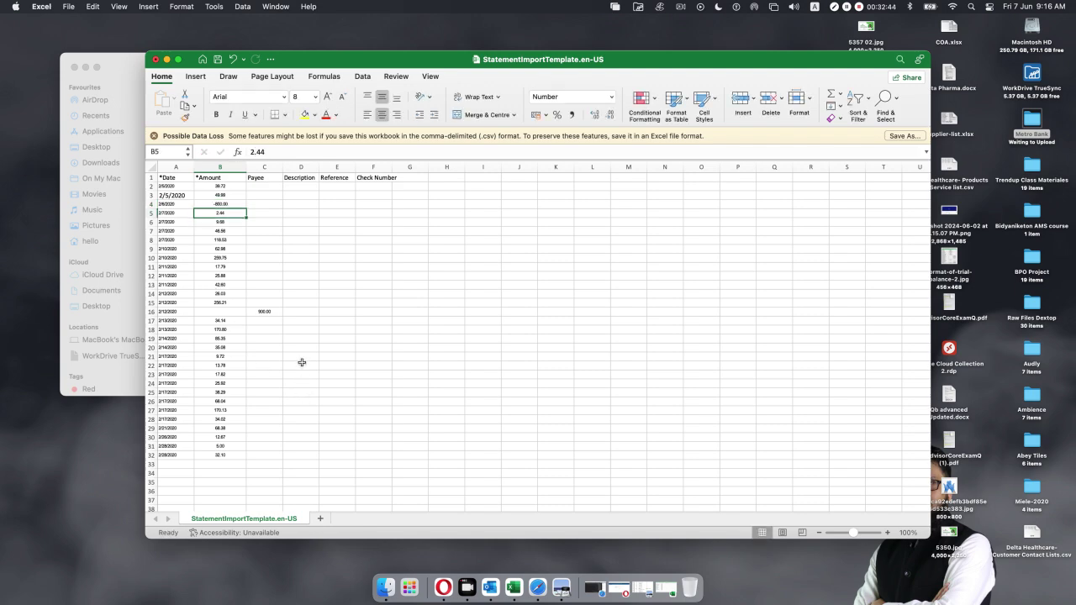
Move the 900.00 from C16 into B16 and make it -900.00.
left_click(264, 311)
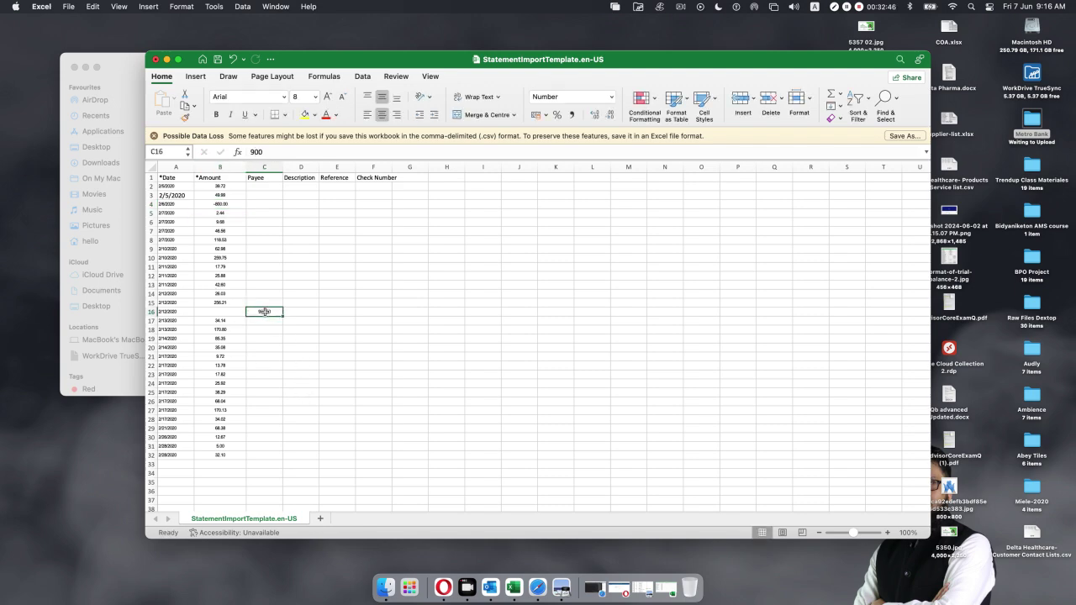
key("super+x")
left_click(226, 312)
key("super+v")
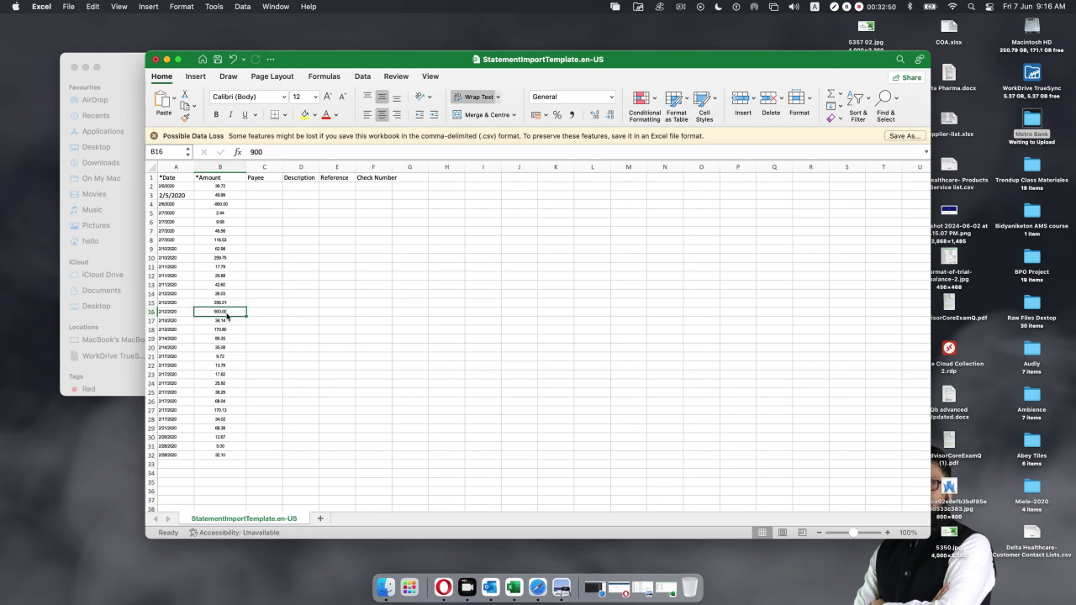
double_click(215, 311)
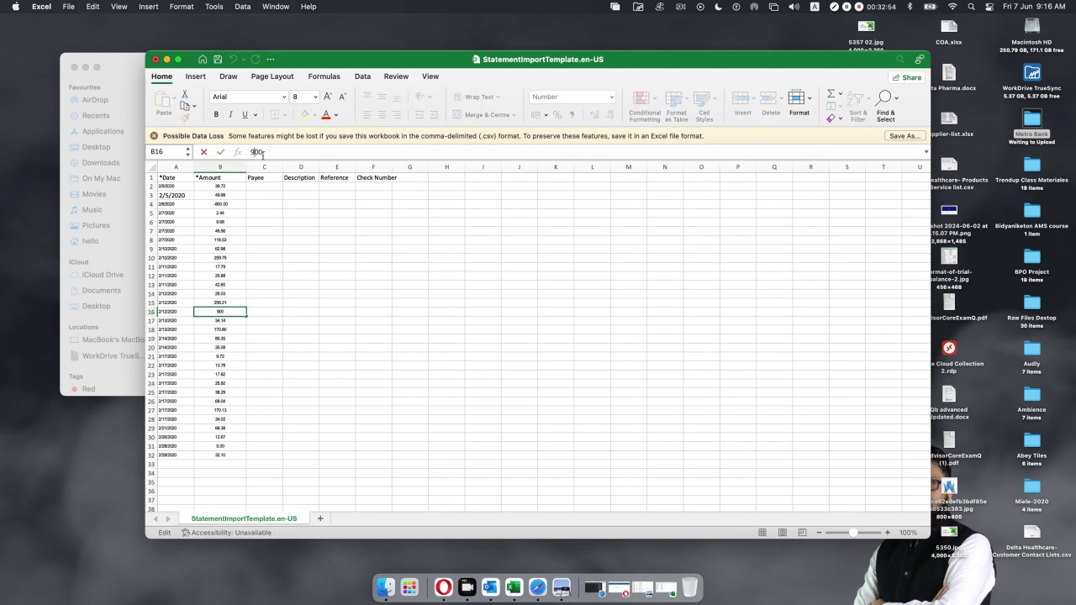
type("-")
key("Return")
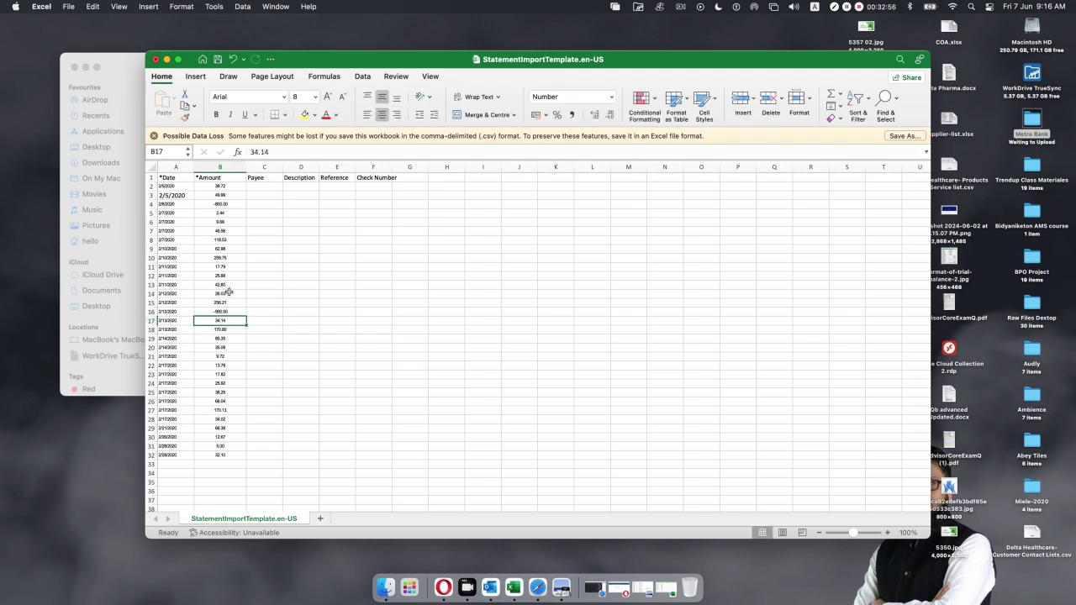
left_click(379, 370)
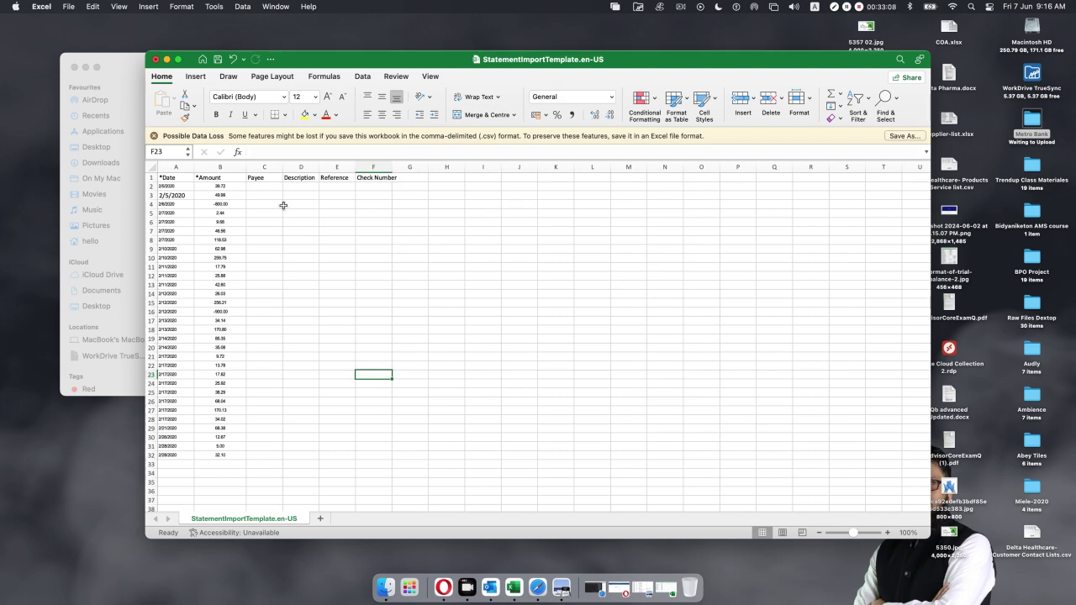
Enter -1 in C2 and fill it down through C32.
left_click(262, 188)
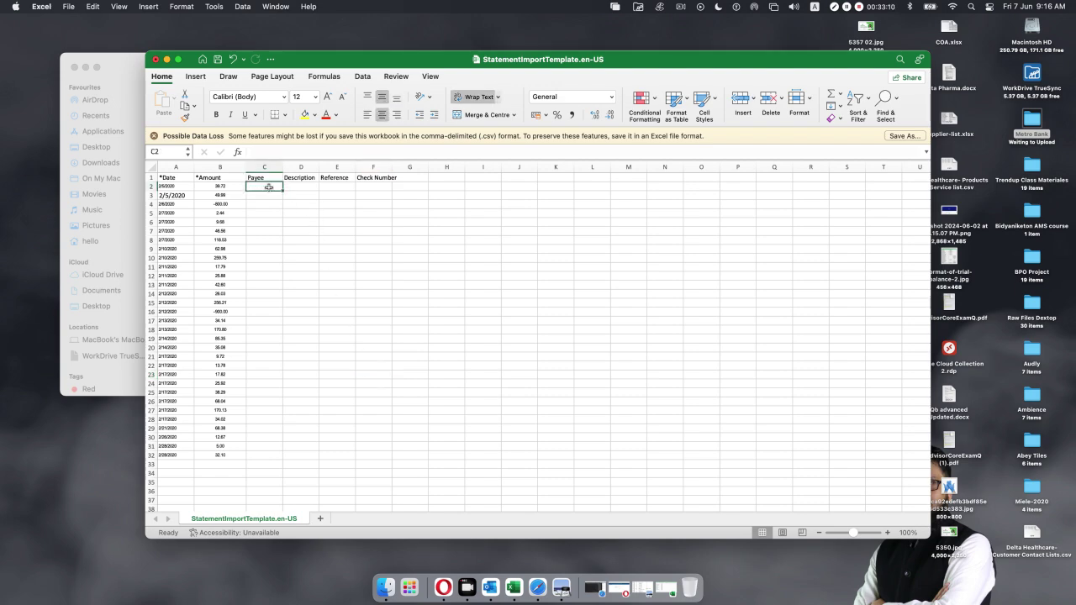
type("-1")
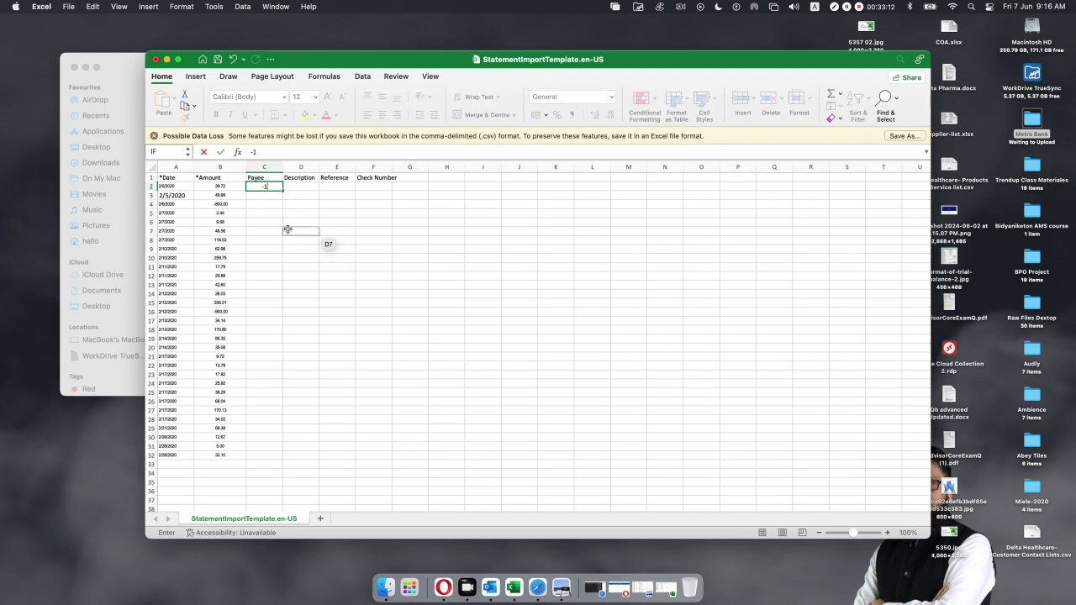
left_click_drag(282, 191, 288, 456)
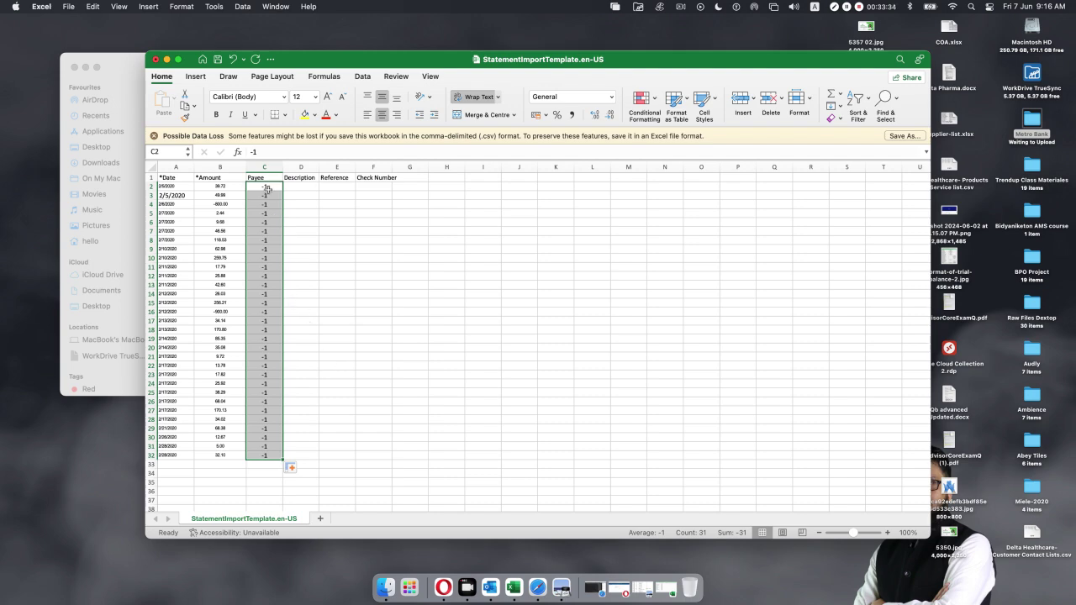
Enter =B2*C2 in D2 and fill the formula down to D32.
left_click(306, 186)
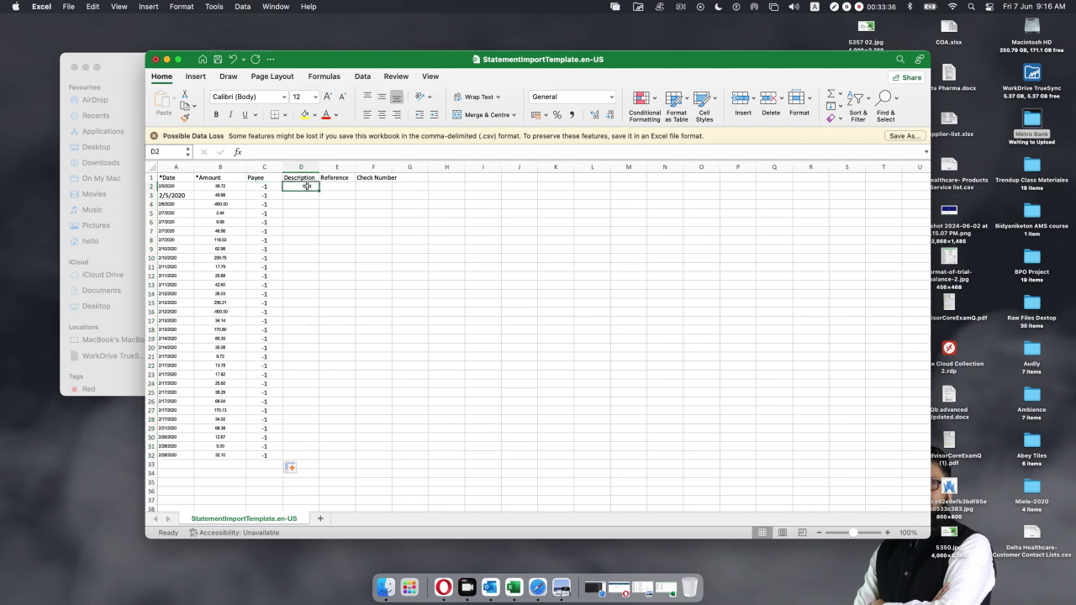
type("=")
left_click(219, 186)
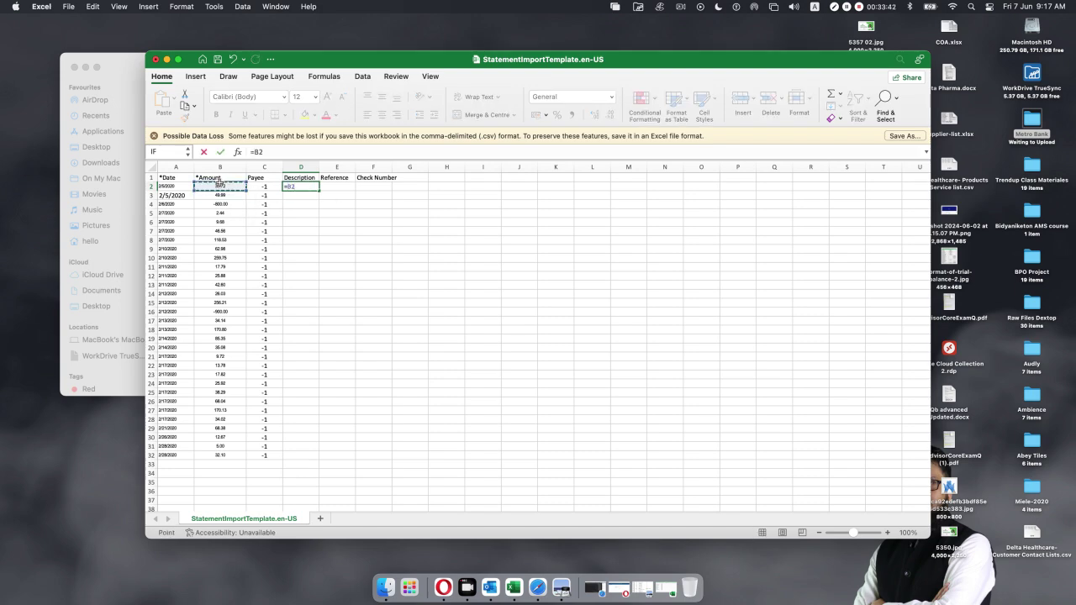
type("*")
left_click(249, 186)
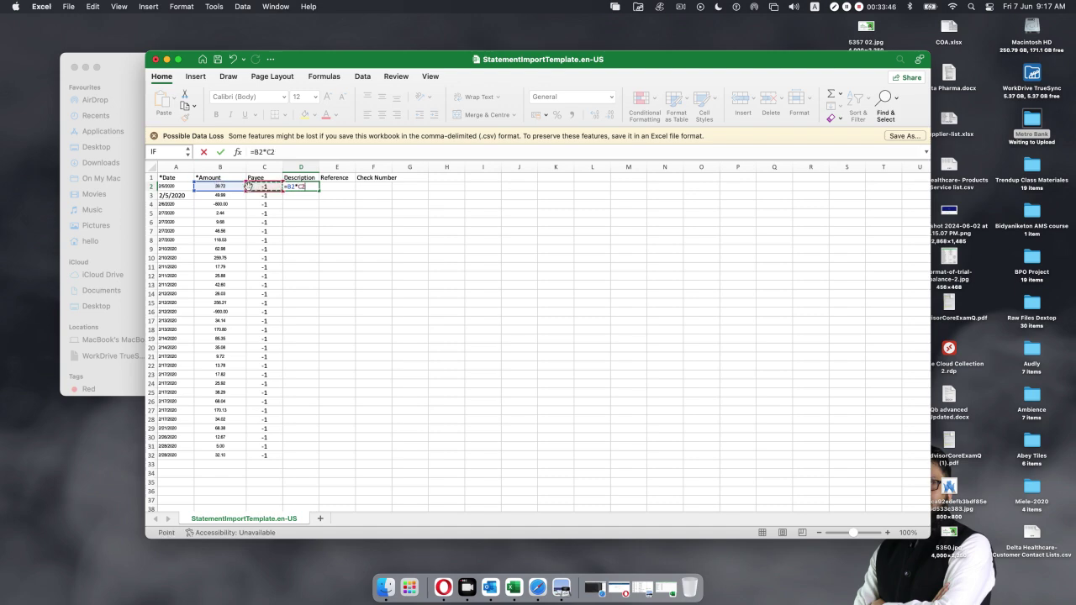
key("Return")
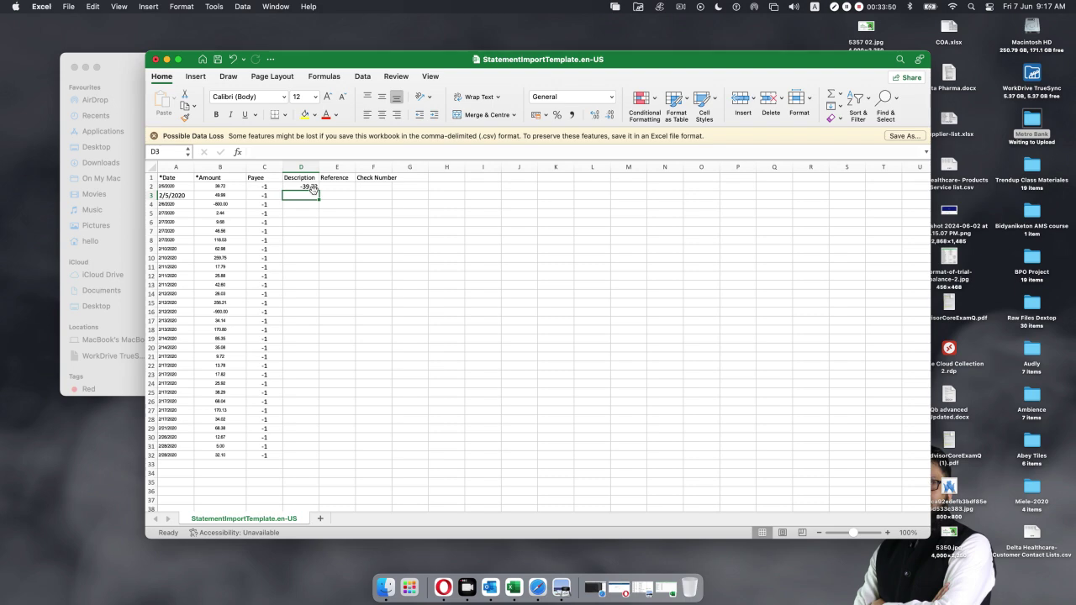
left_click(311, 188)
left_click_drag(319, 192, 319, 460)
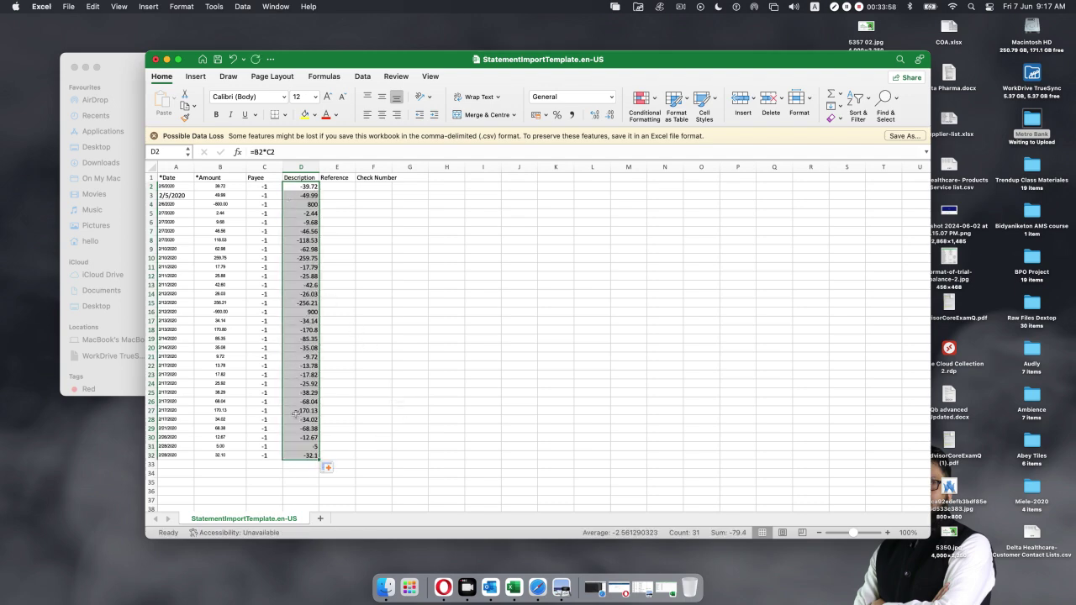
left_click(373, 392)
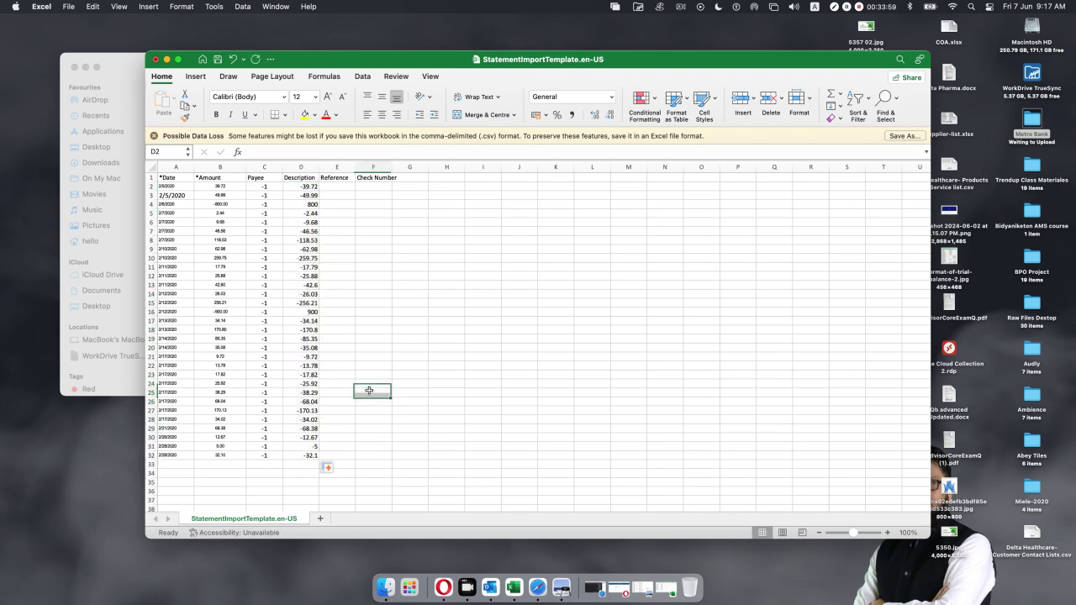
left_click(299, 311)
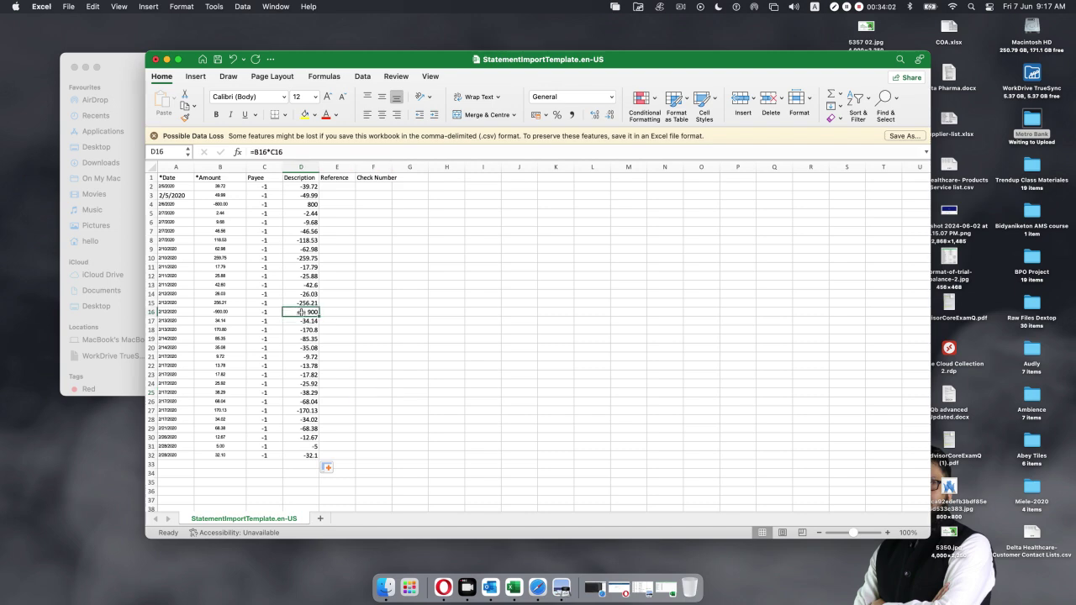
left_click(300, 203)
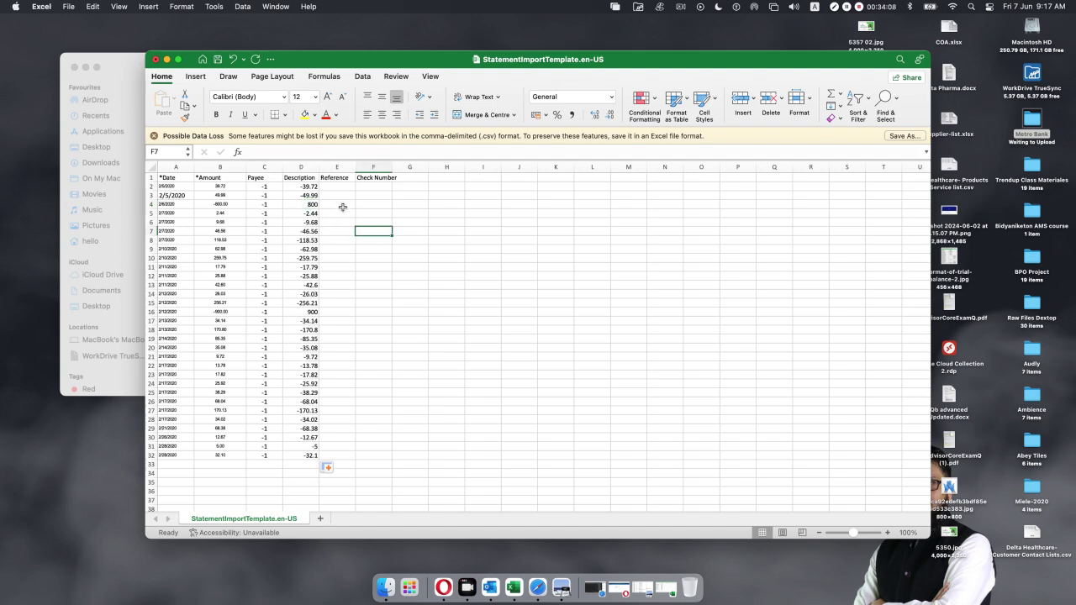
Copy the sign-flipped results in D2:D32 for pasting over B2.
left_click_drag(311, 188, 307, 454)
key("super+c")
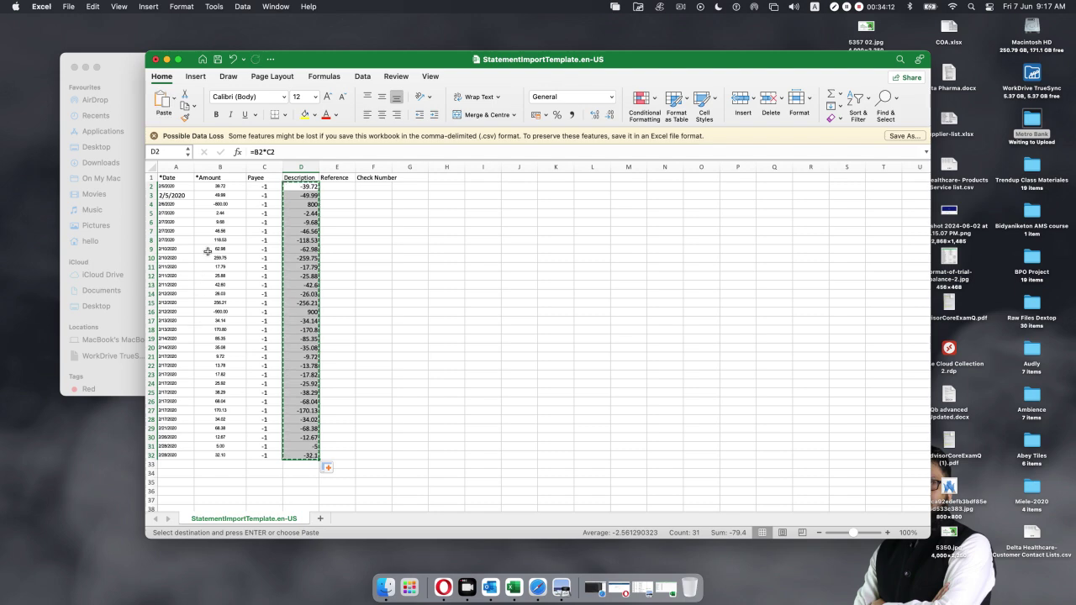
left_click(226, 188)
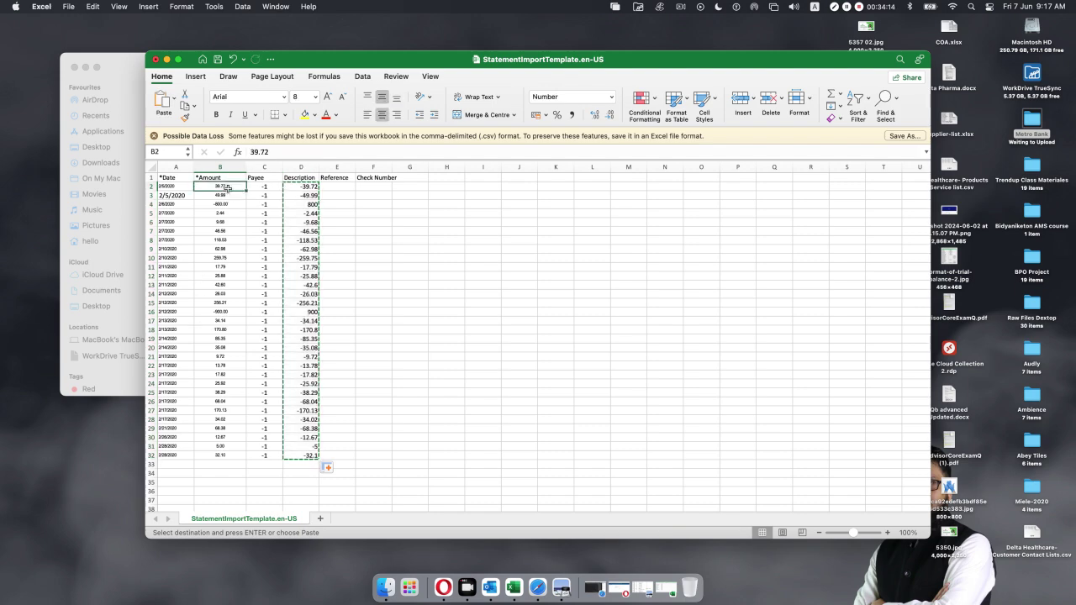
right_click(227, 189)
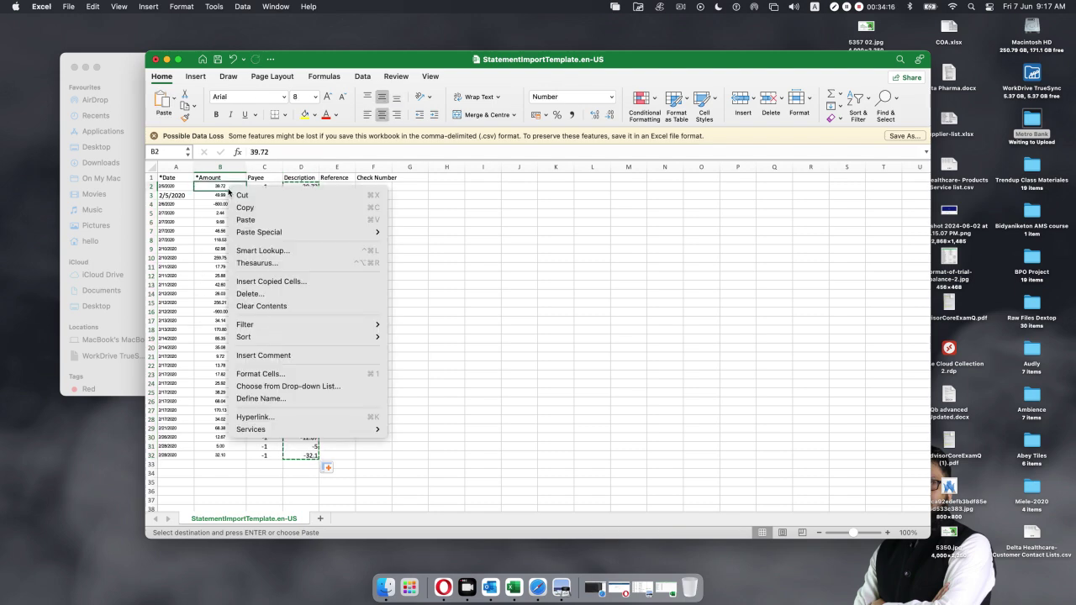
Paste the sign-flipped results as values over the Amount column from B2.
mouse_move(256, 235)
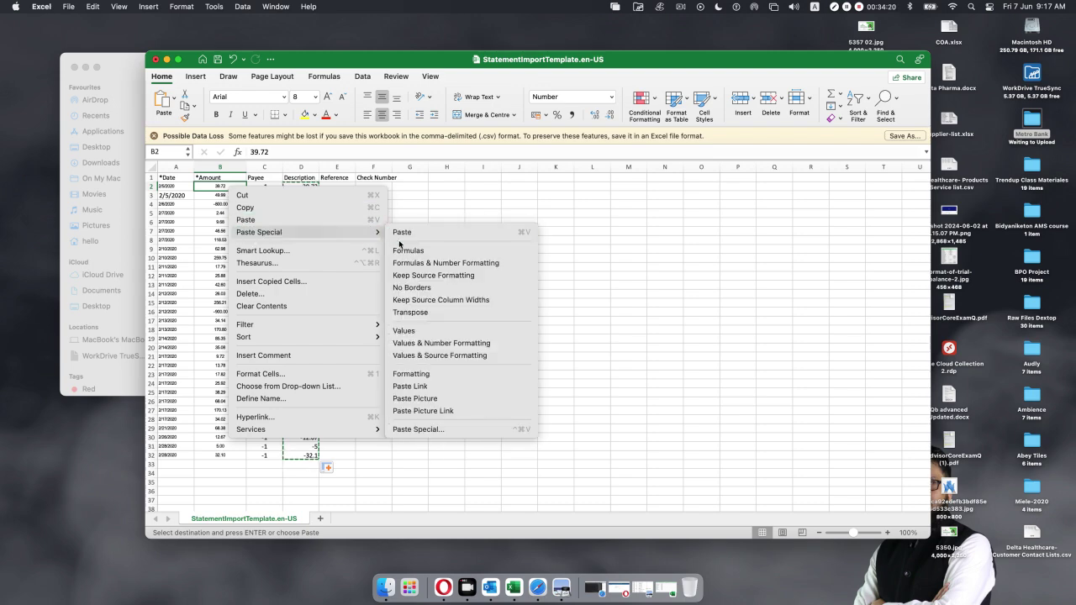
left_click(415, 337)
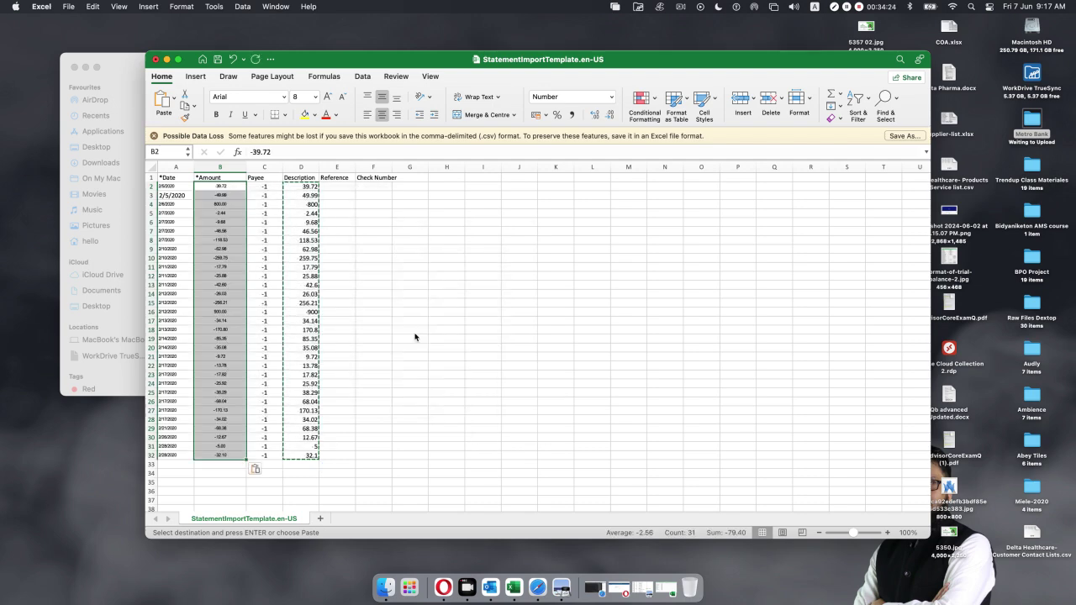
left_click(414, 333)
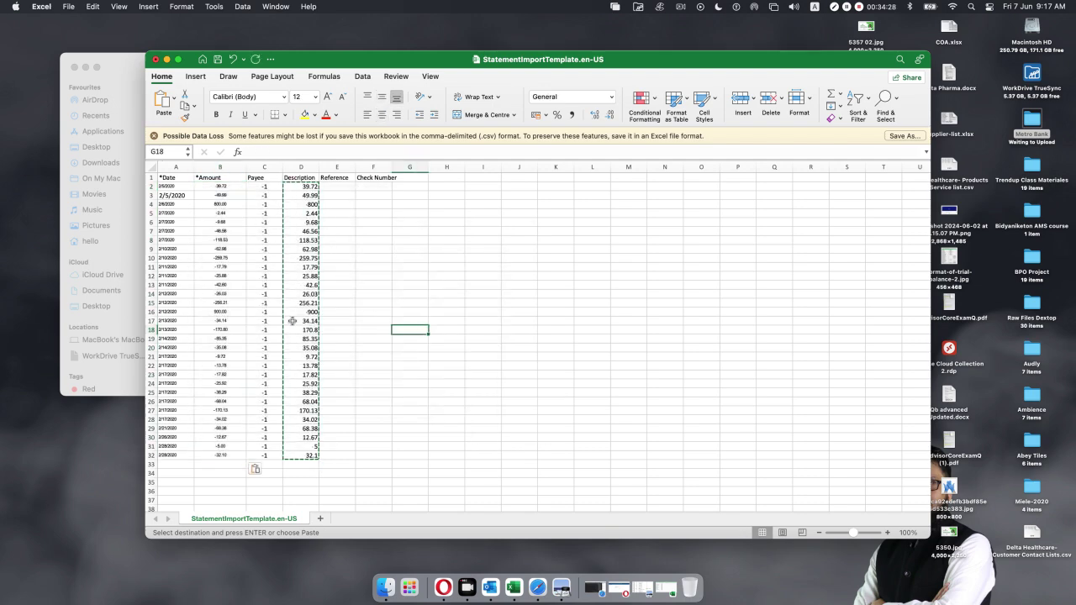
left_click(210, 187)
left_click(209, 213)
left_click(212, 249)
left_click(217, 284)
left_click(409, 285)
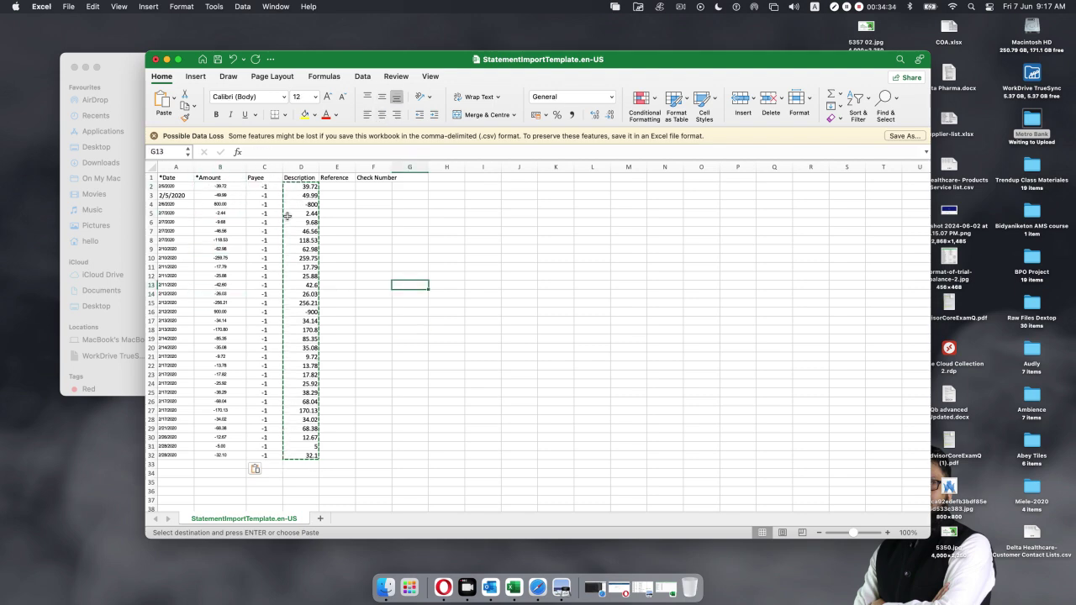
Clear the helper numbers from C2:D32.
mouse_move(263, 188)
left_mouse_down()
mouse_move(301, 194)
mouse_move(312, 456)
left_mouse_up()
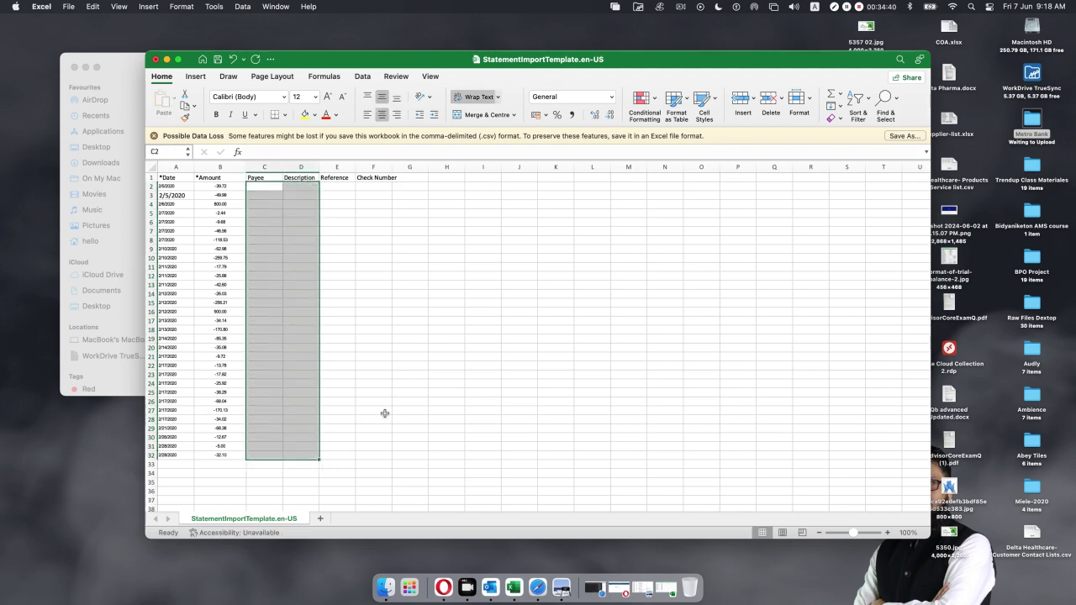
key("Delete")
left_click(427, 373)
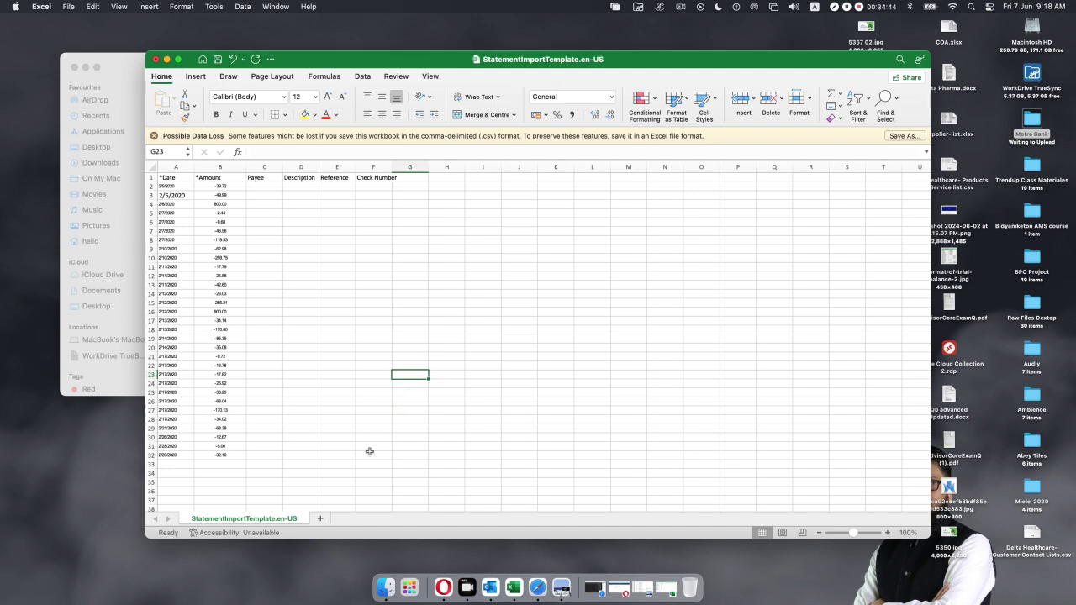
Paste the statement's 31 transaction descriptions into the template's Description column at D2.
left_click(668, 576)
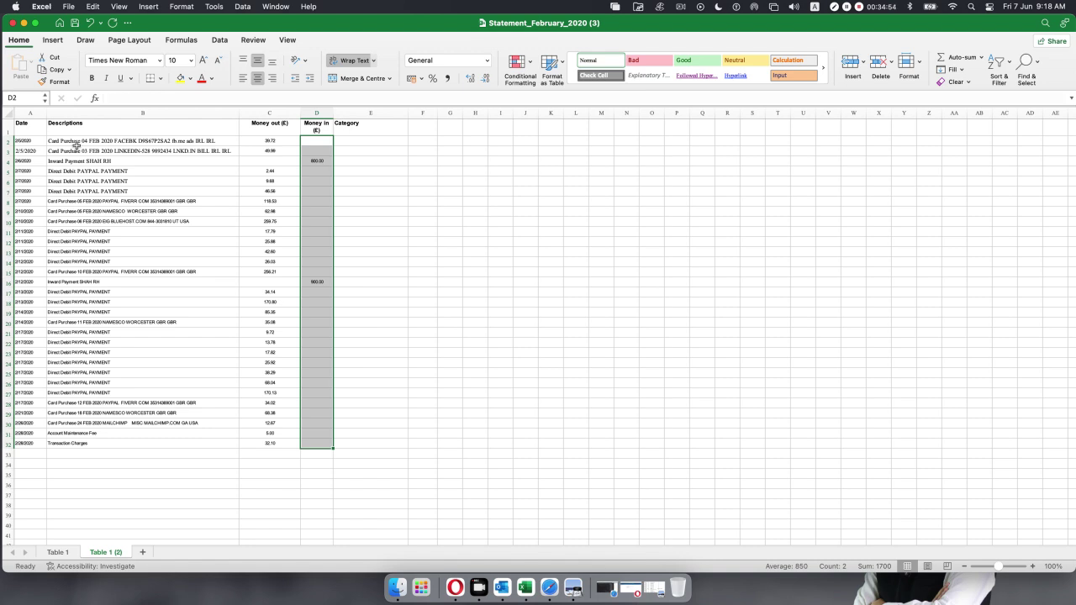
left_click_drag(77, 146, 89, 445)
key("super+c")
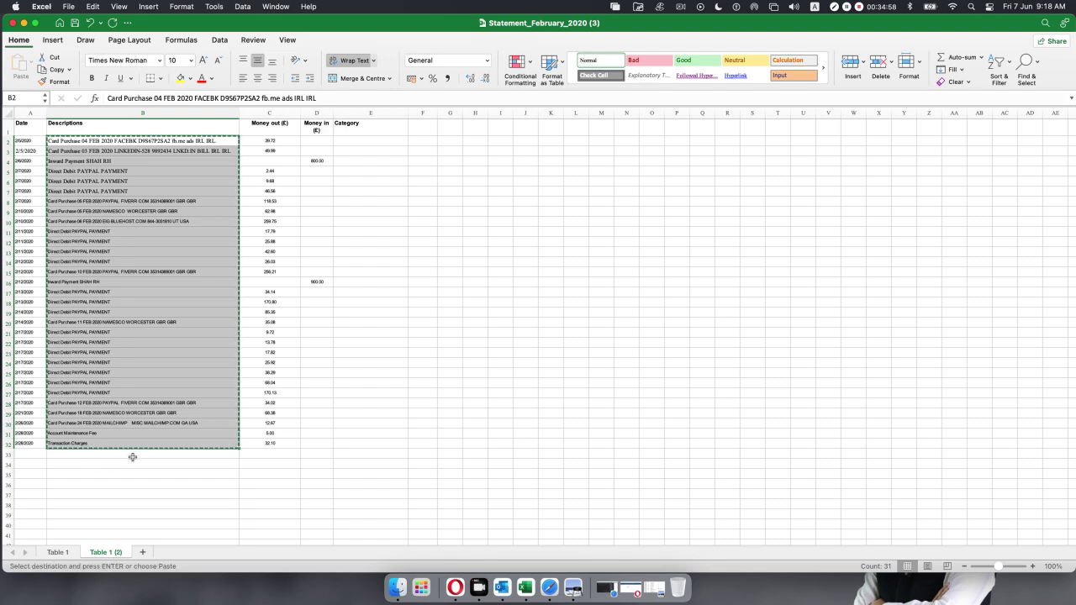
left_click(23, 23)
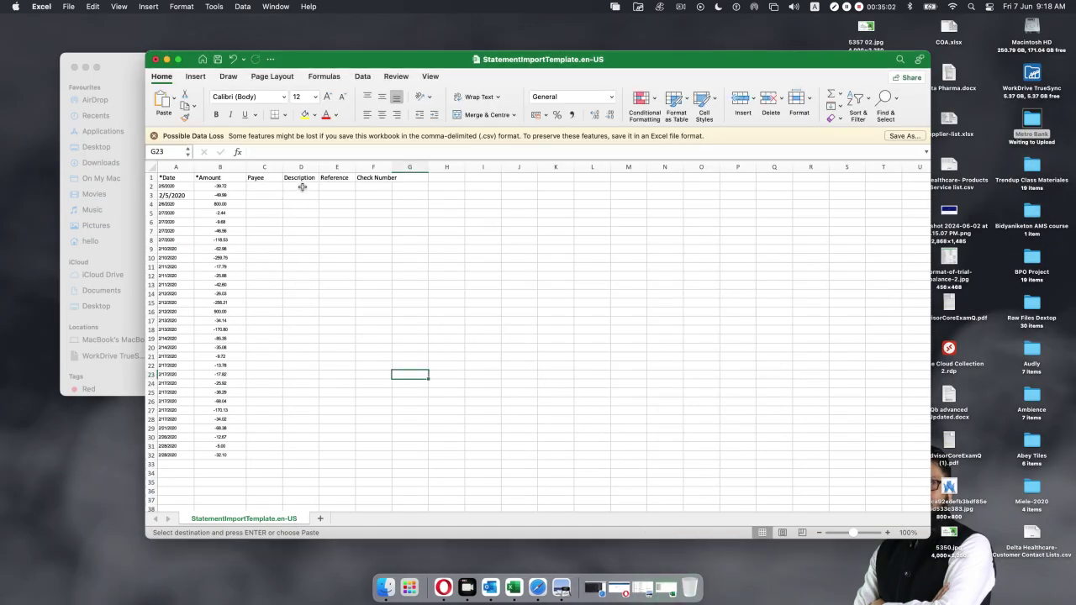
left_click(301, 187)
key("super+v")
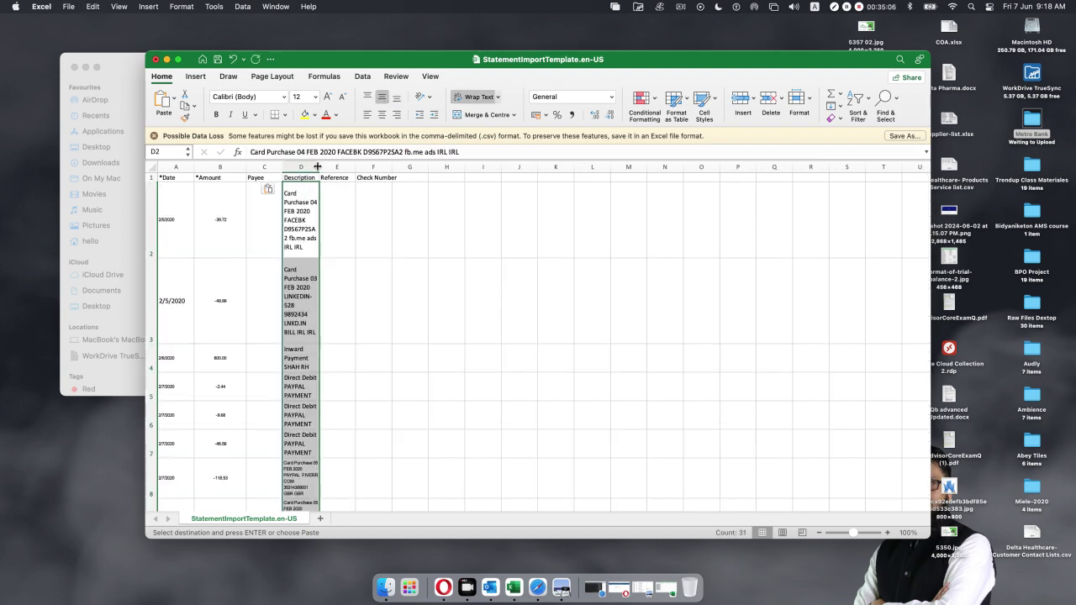
Turn off Wrap Text for column D and auto-fit it to the longest description.
mouse_move(318, 167)
left_mouse_down()
mouse_move(395, 171)
mouse_move(319, 167)
left_mouse_up()
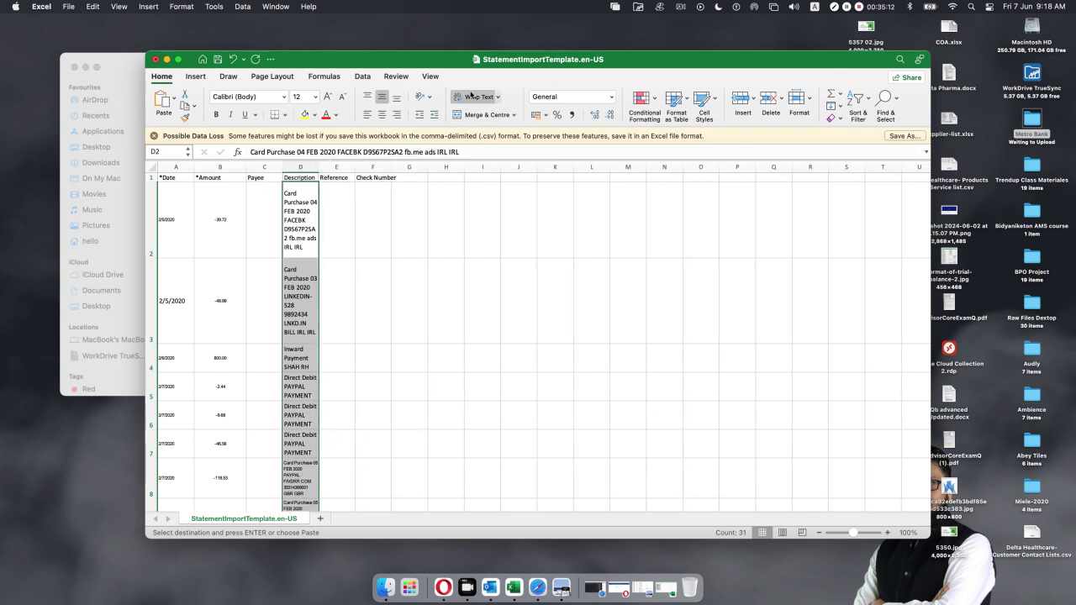
left_click(476, 96)
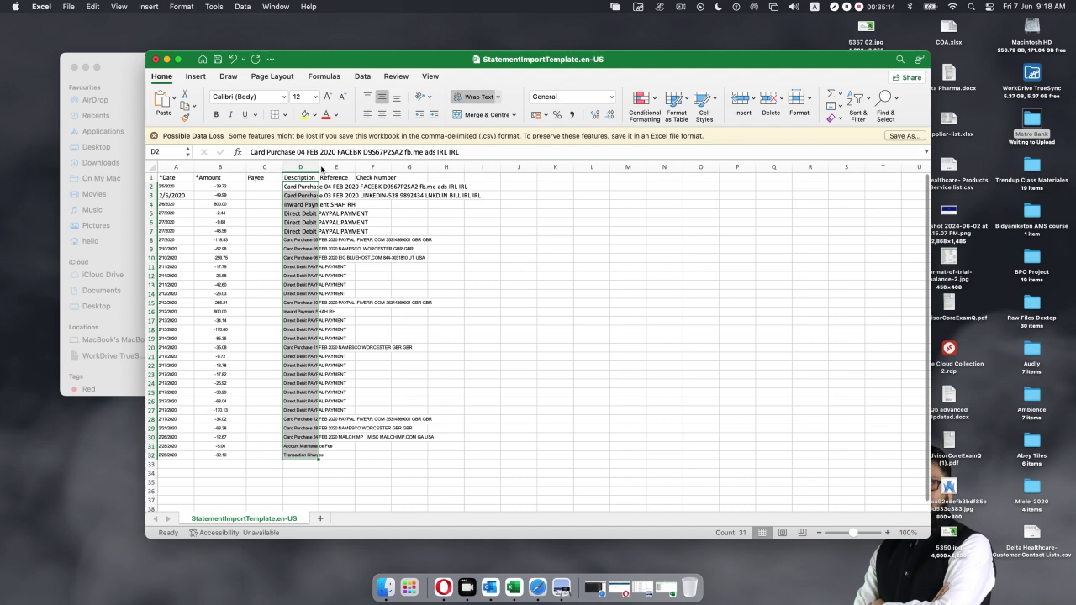
left_click(571, 384)
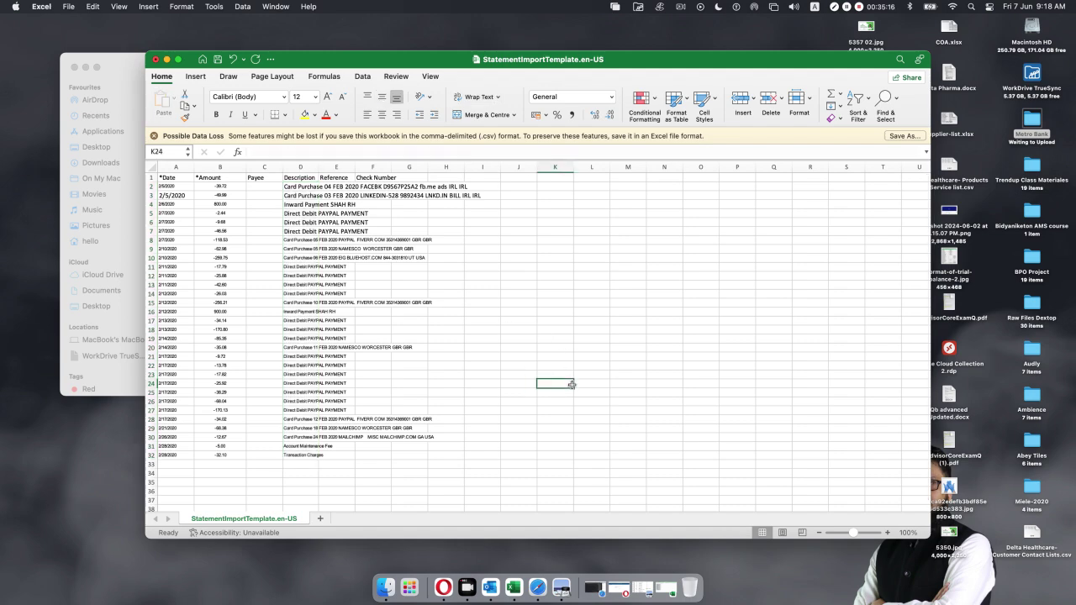
double_click(319, 167)
left_click(558, 313)
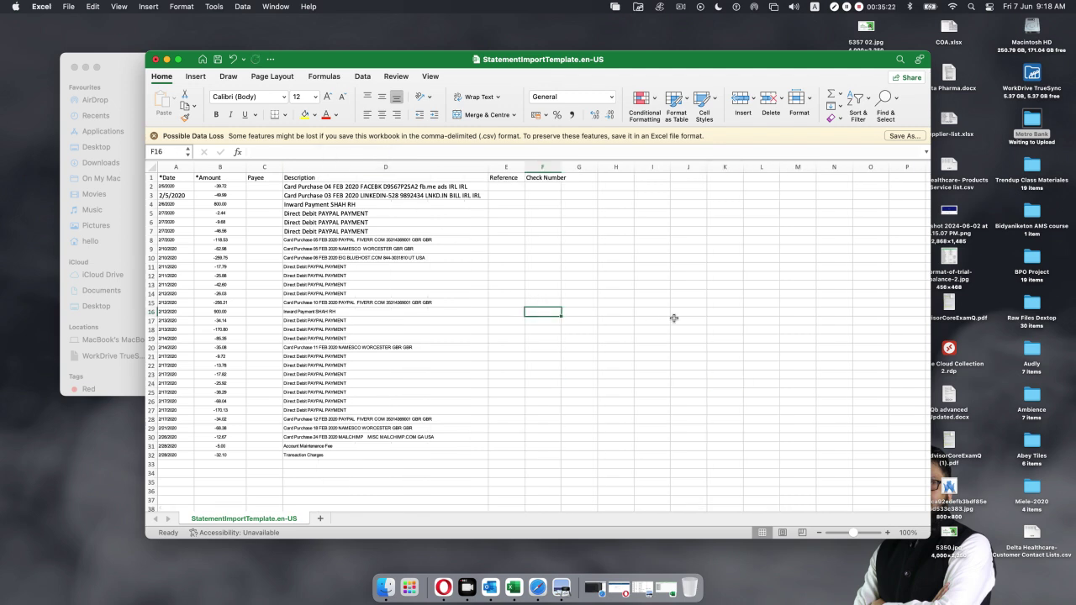
Widen the Payee column C slightly.
left_click(274, 187)
left_click(497, 189)
left_click(543, 187)
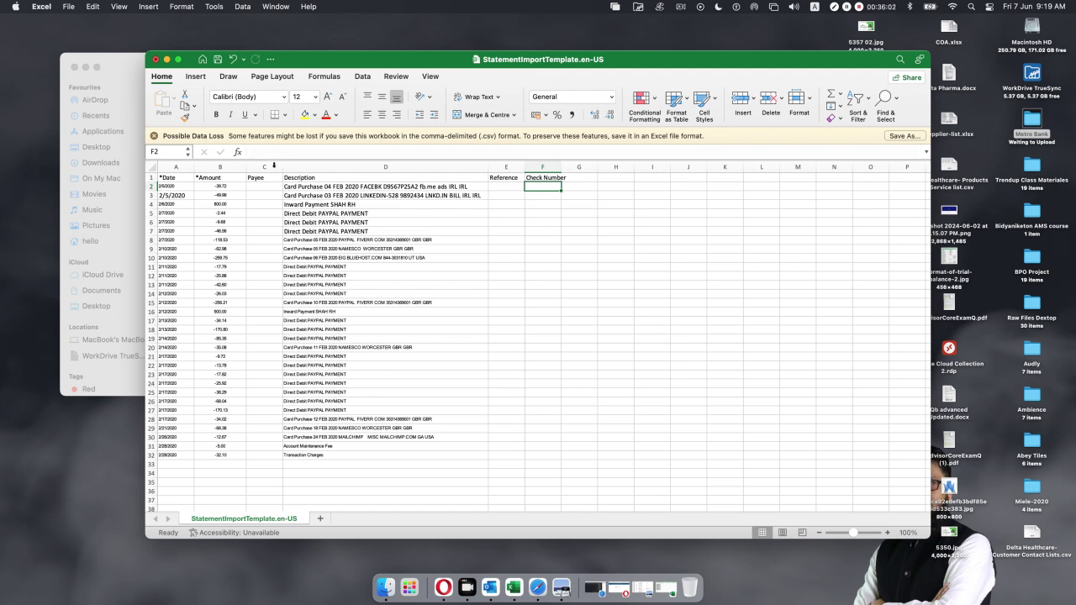
left_click_drag(284, 166, 314, 167)
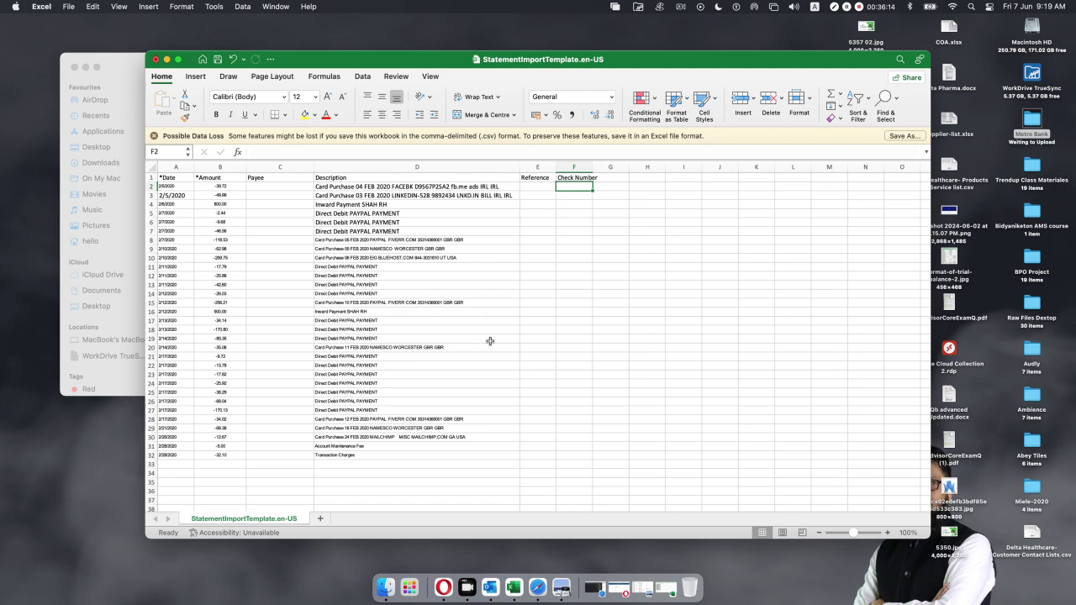
Move and stretch the workbook window across the full screen width.
left_click_drag(662, 60, 501, 25)
left_click_drag(762, 499, 1066, 570)
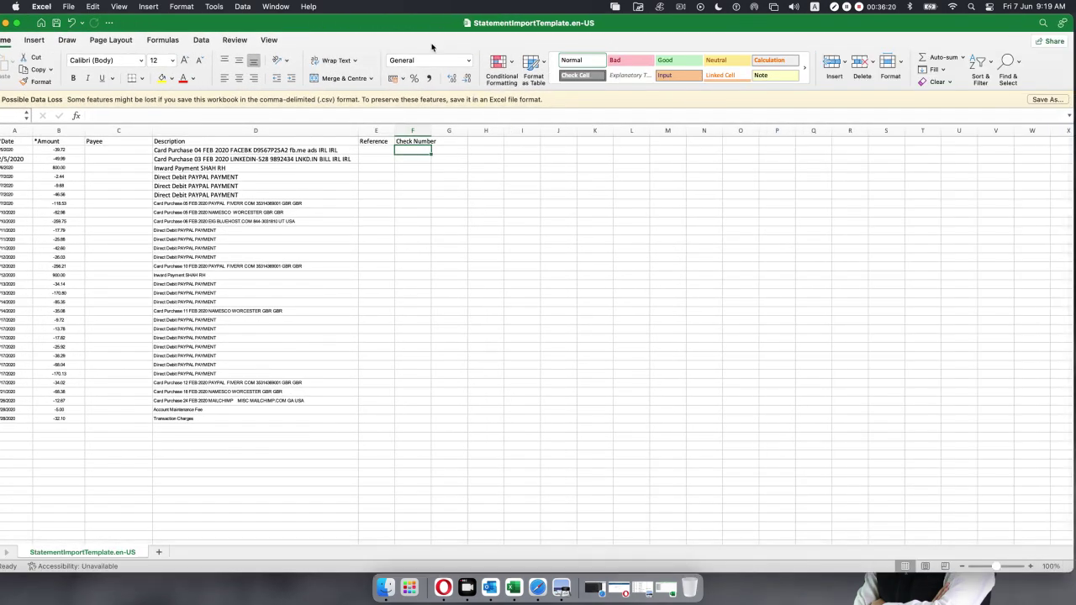
left_click_drag(415, 26, 432, 26)
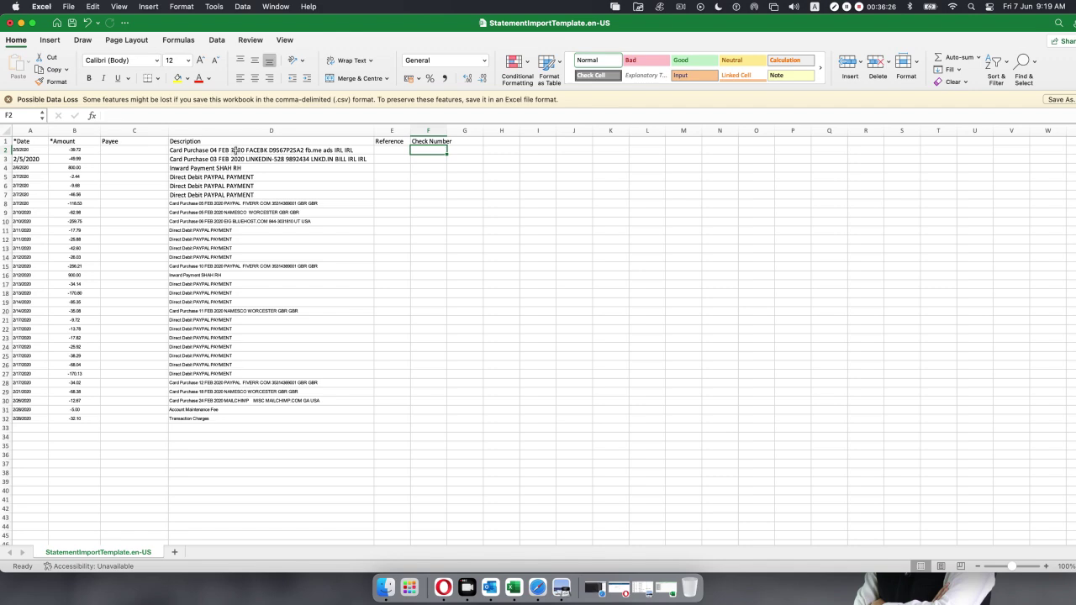
left_click(236, 152)
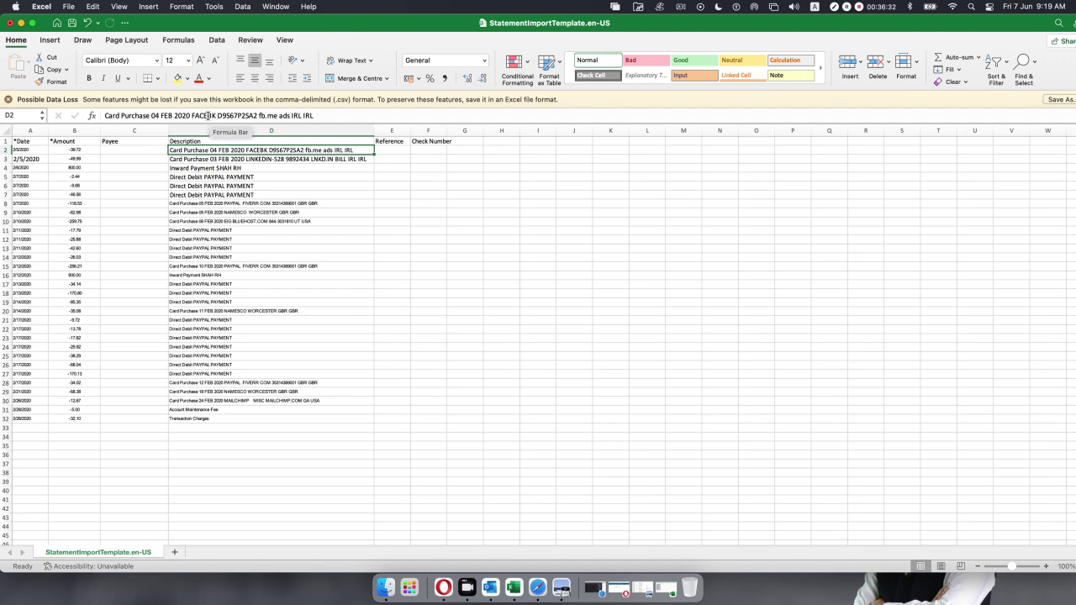
Insert 'oo' into the D2 description so FACEBK reads FACEBooK.
left_click(214, 116)
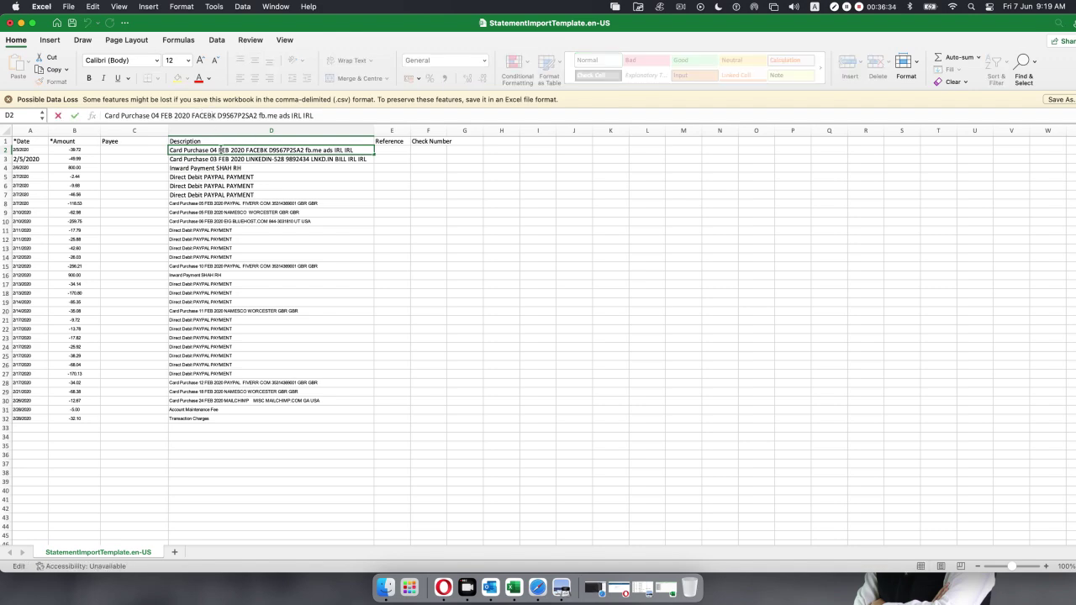
type("oo")
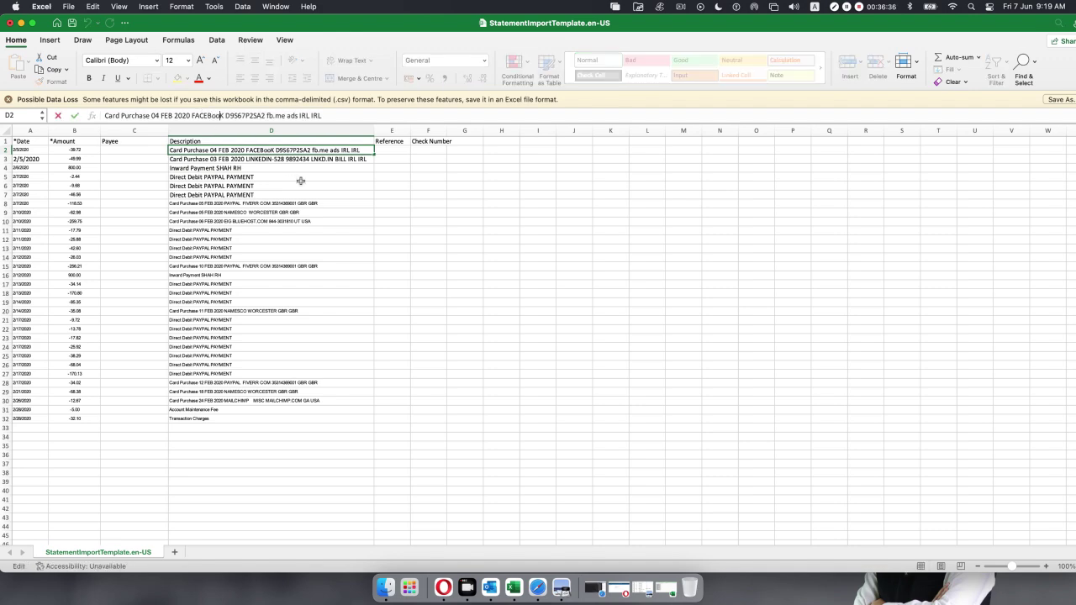
left_click(384, 231)
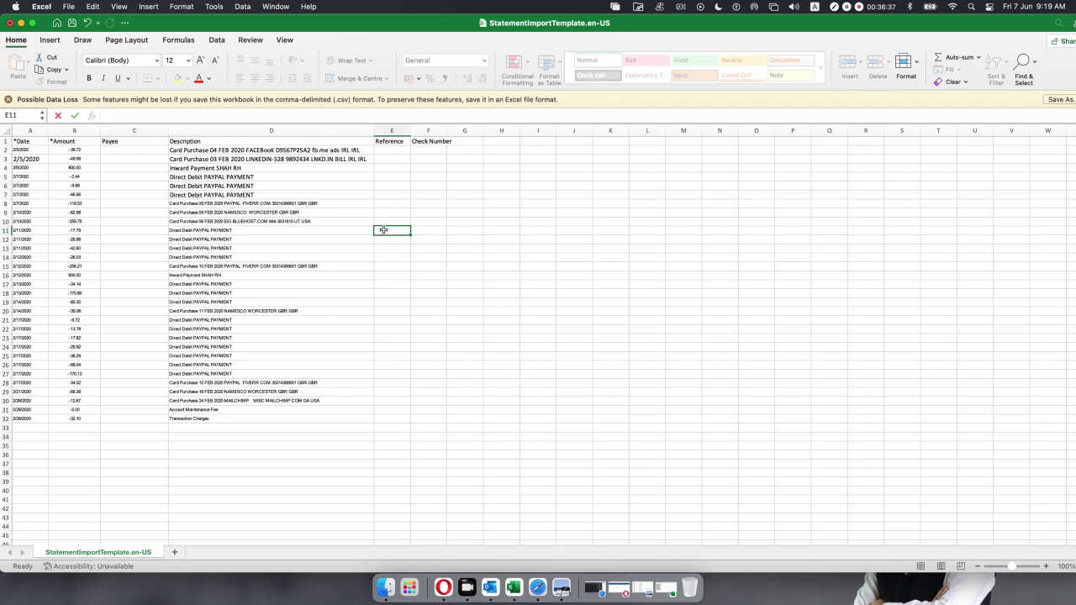
left_click(262, 159)
left_click(264, 152)
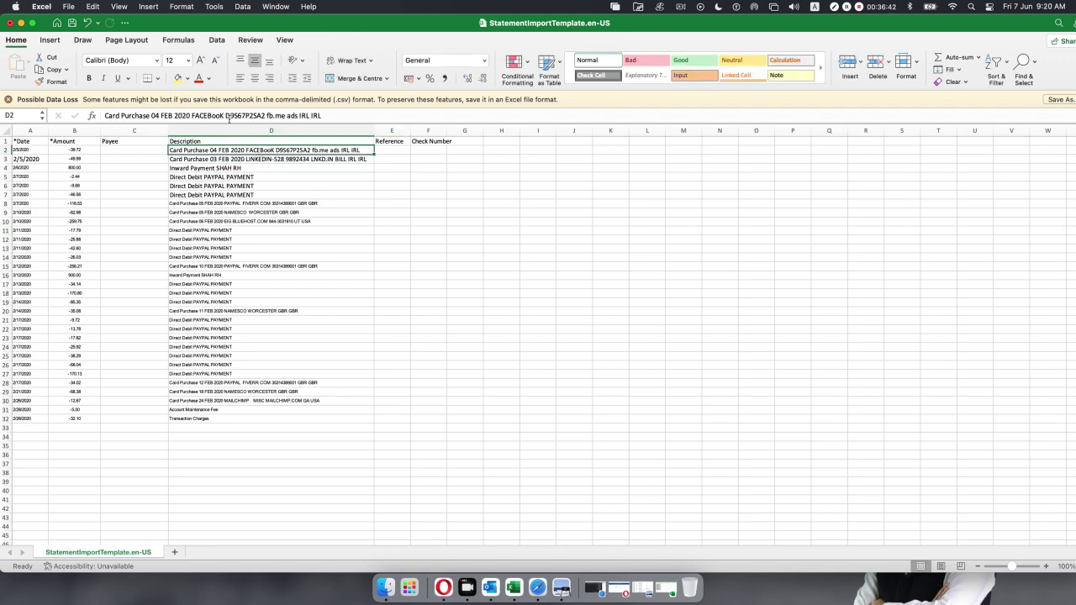
left_click_drag(222, 117, 190, 120)
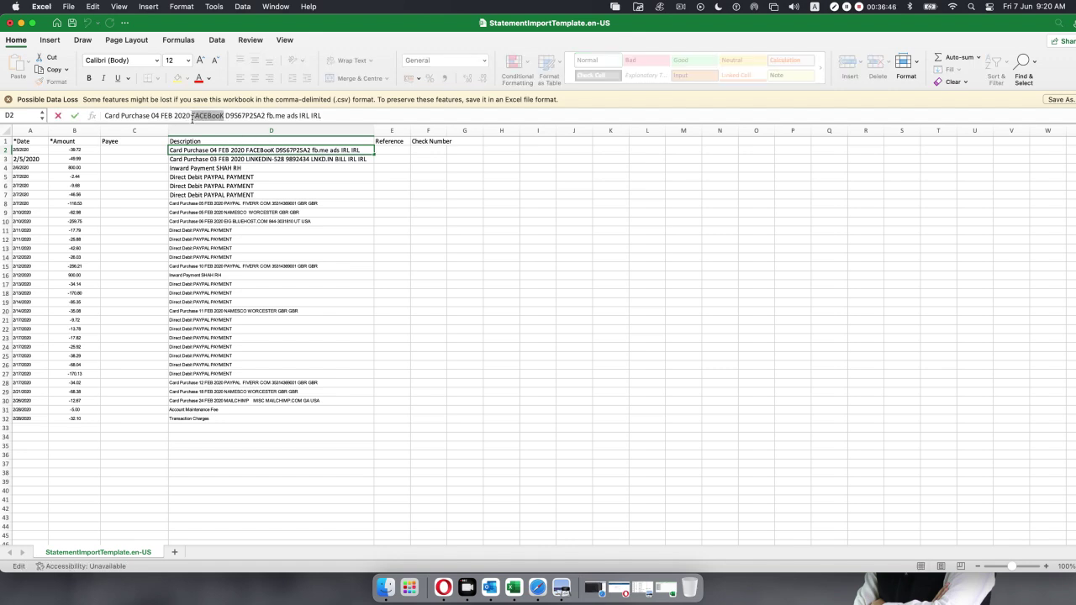
left_click(124, 151)
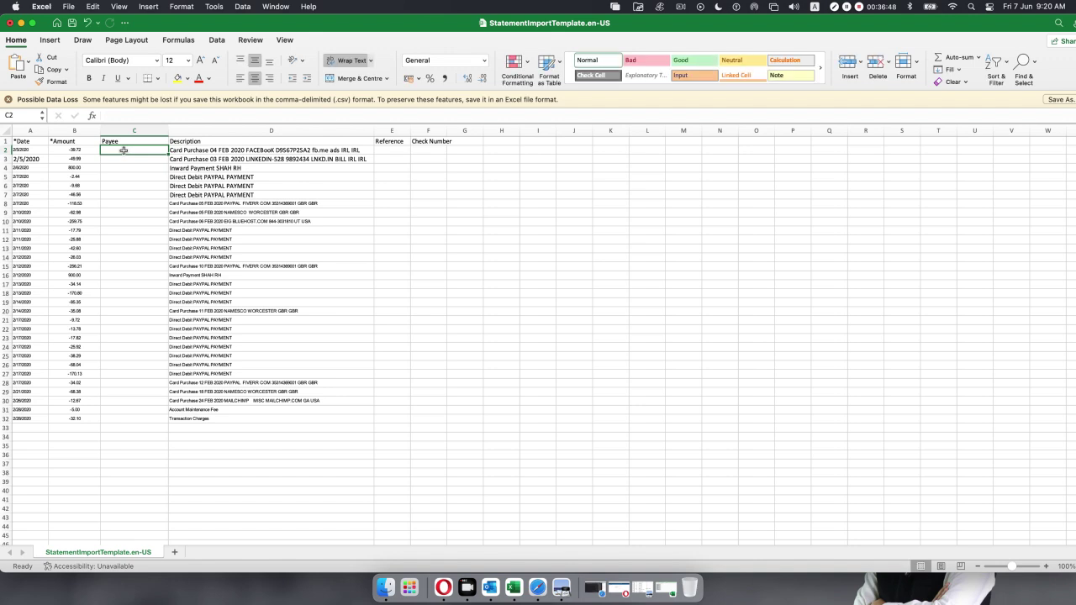
Enter payees Facebook in C2, Linkedin in C3, and the inward payment sender's name in C4.
type("Face")
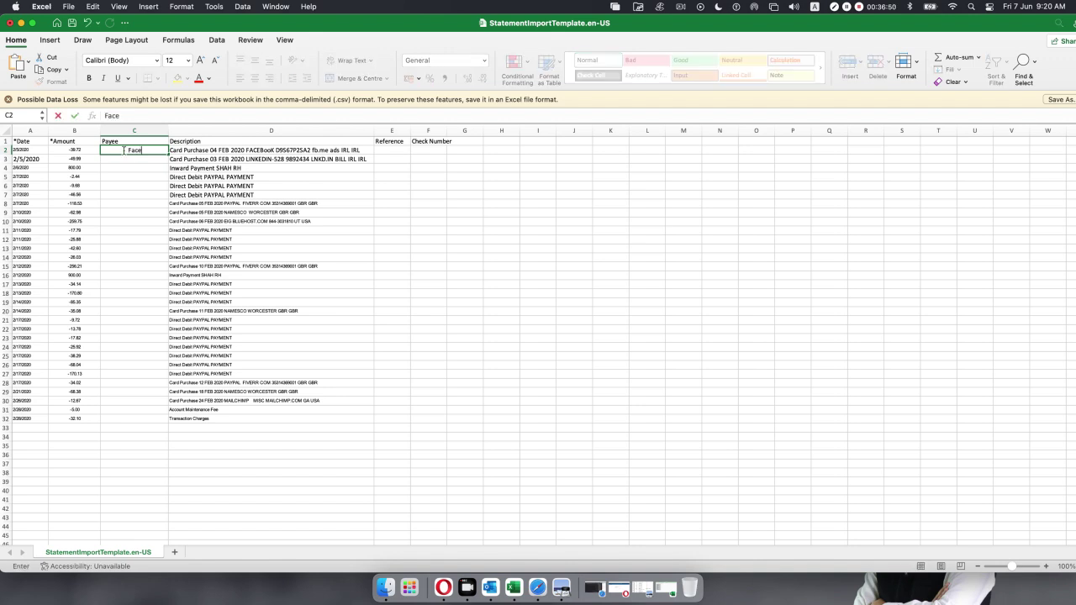
type("book")
left_click(406, 240)
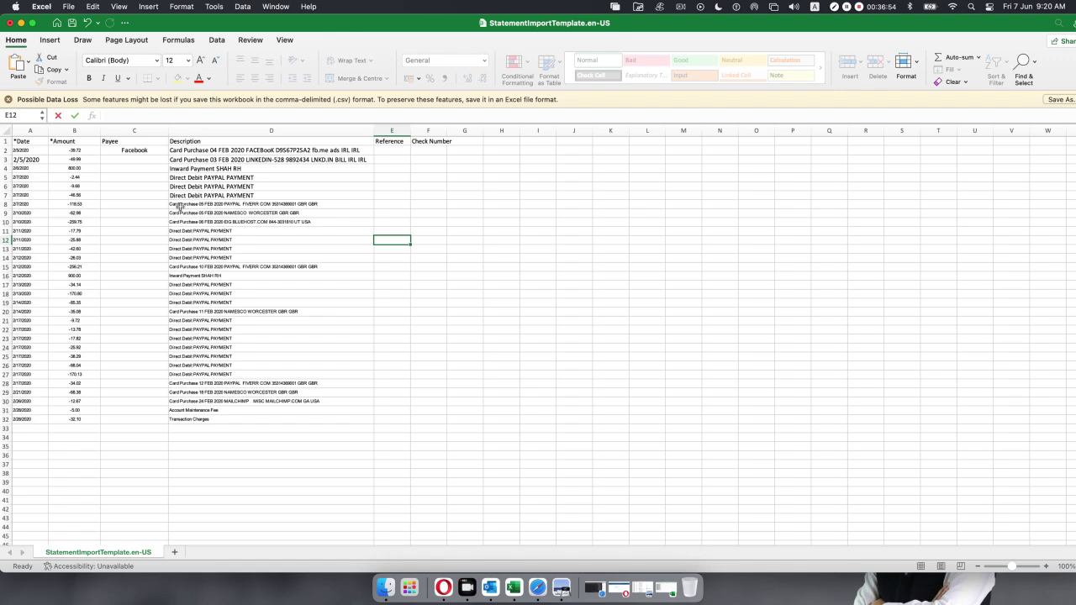
left_click(259, 161)
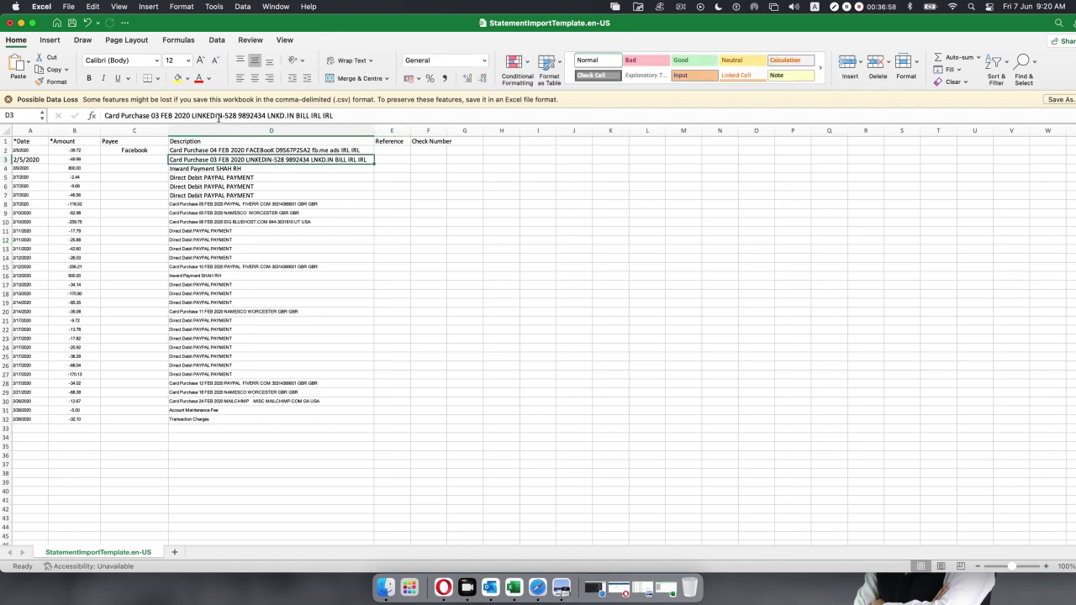
left_click(133, 159)
type("Linked")
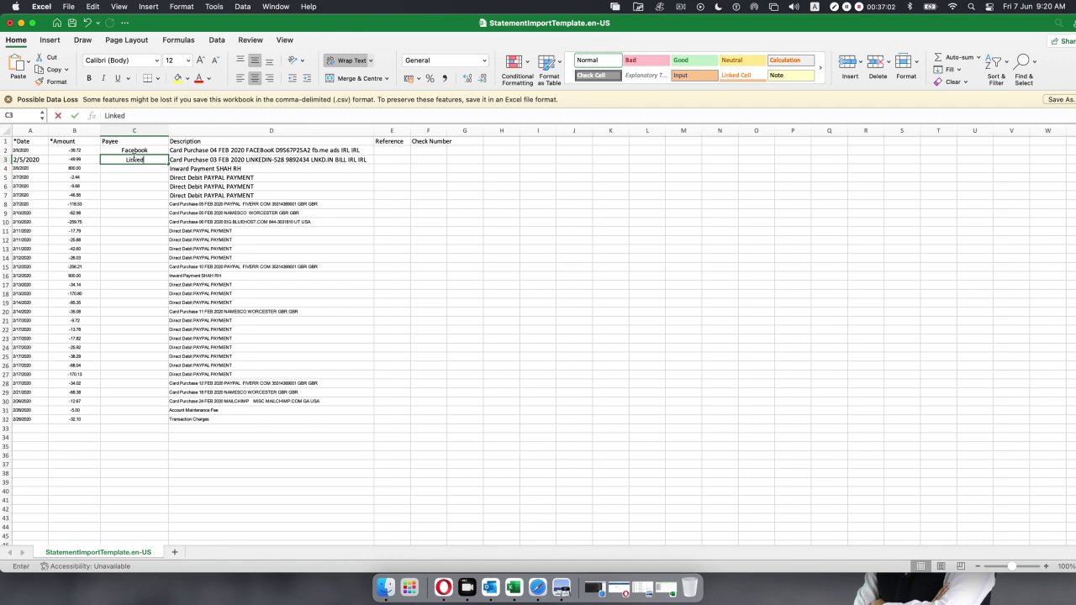
type("in")
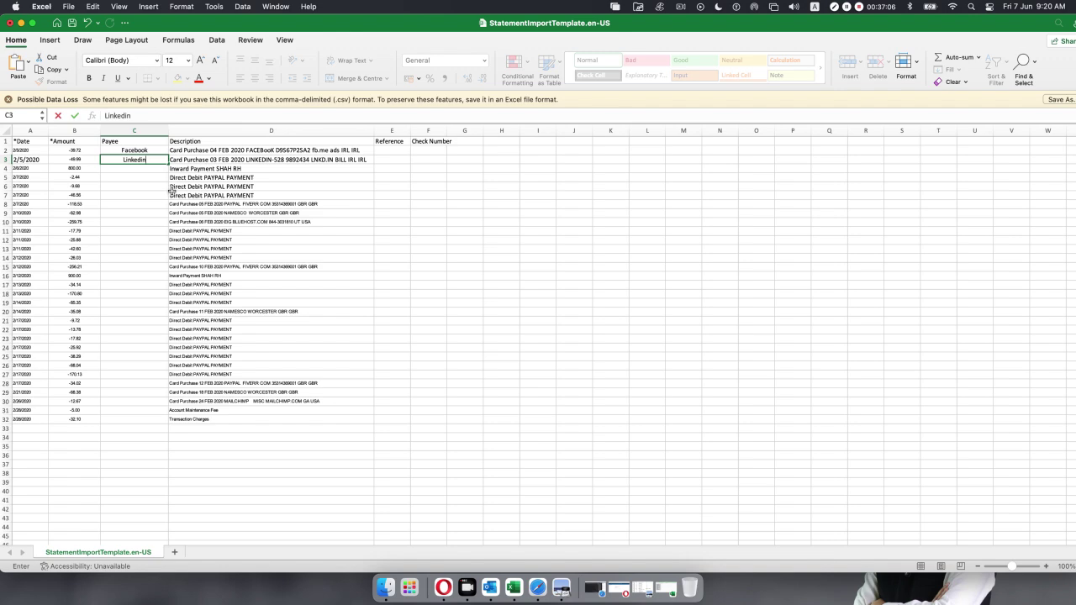
left_click(155, 169)
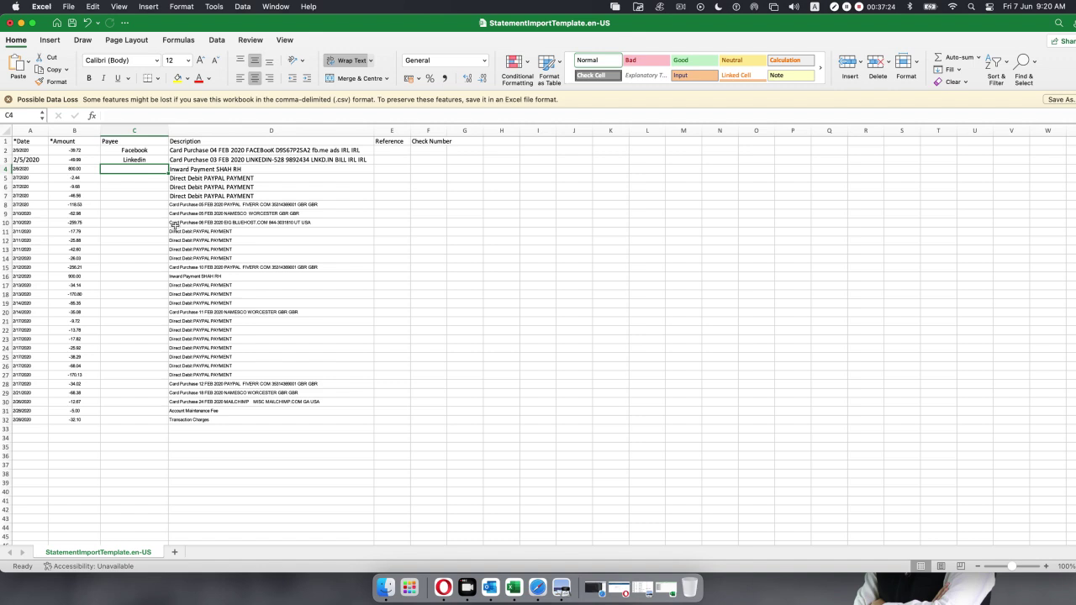
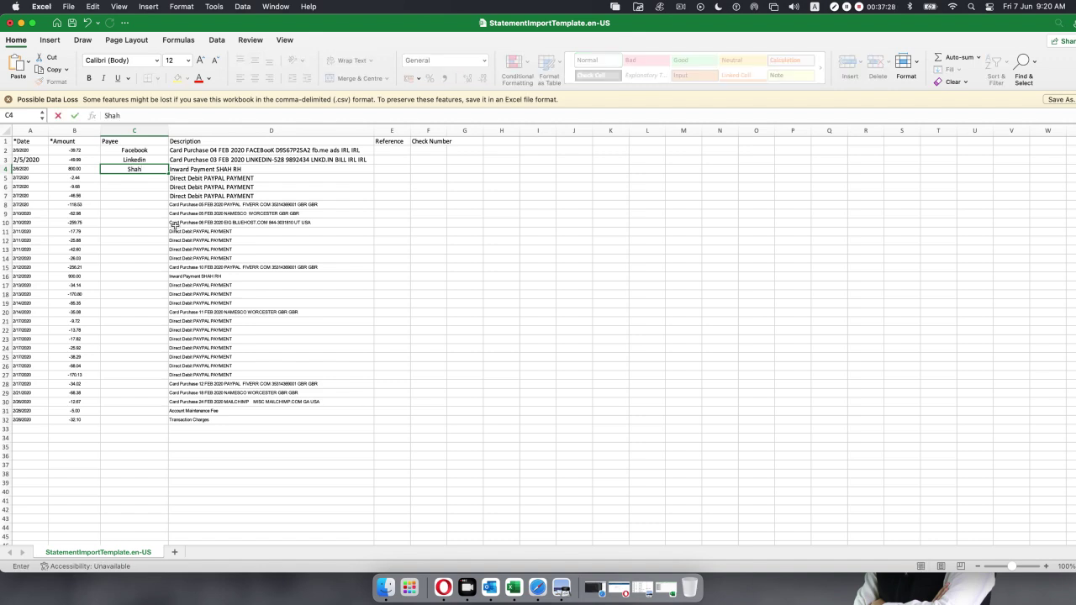
Commit the sender's name in C4 and select the descriptions in D5:D7.
left_click_drag(188, 180, 191, 196)
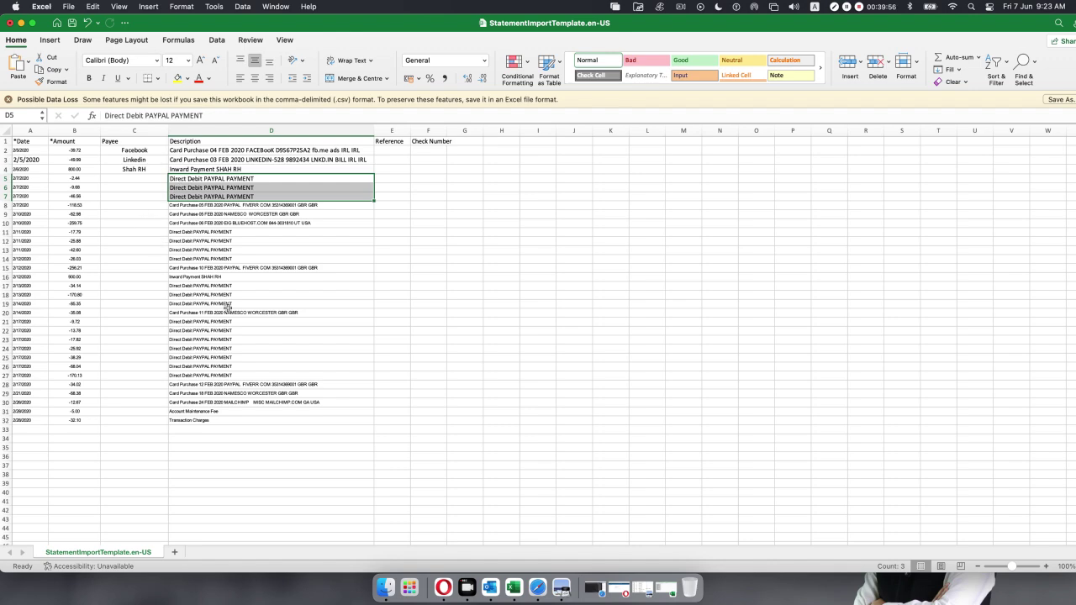
Select D9 and highlight the merchant name NAMESCO in its description.
scroll(227, 307, "up", 5)
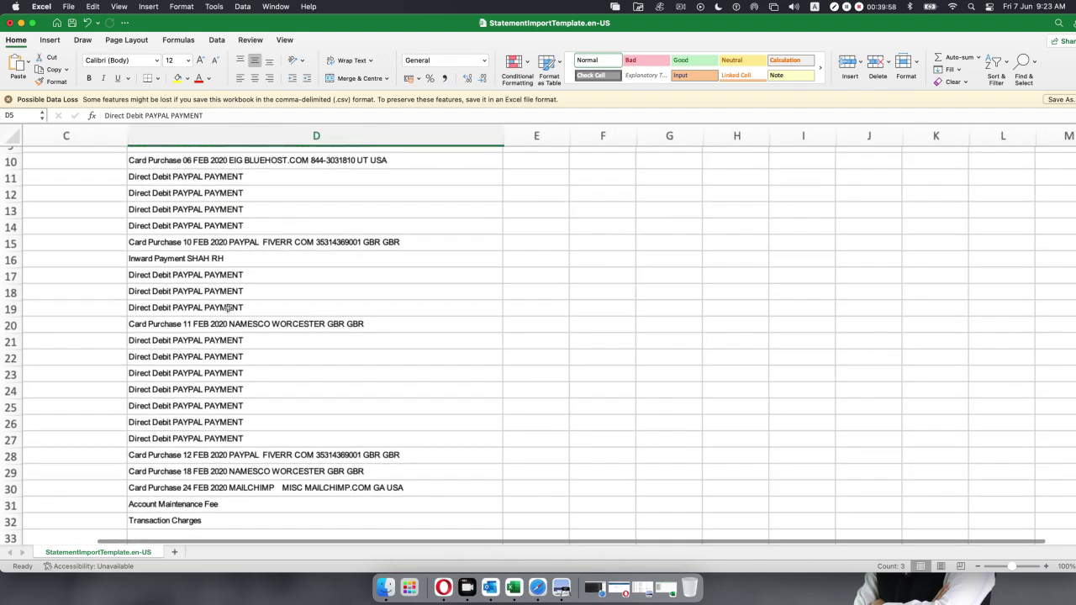
scroll(152, 323, "up", 1)
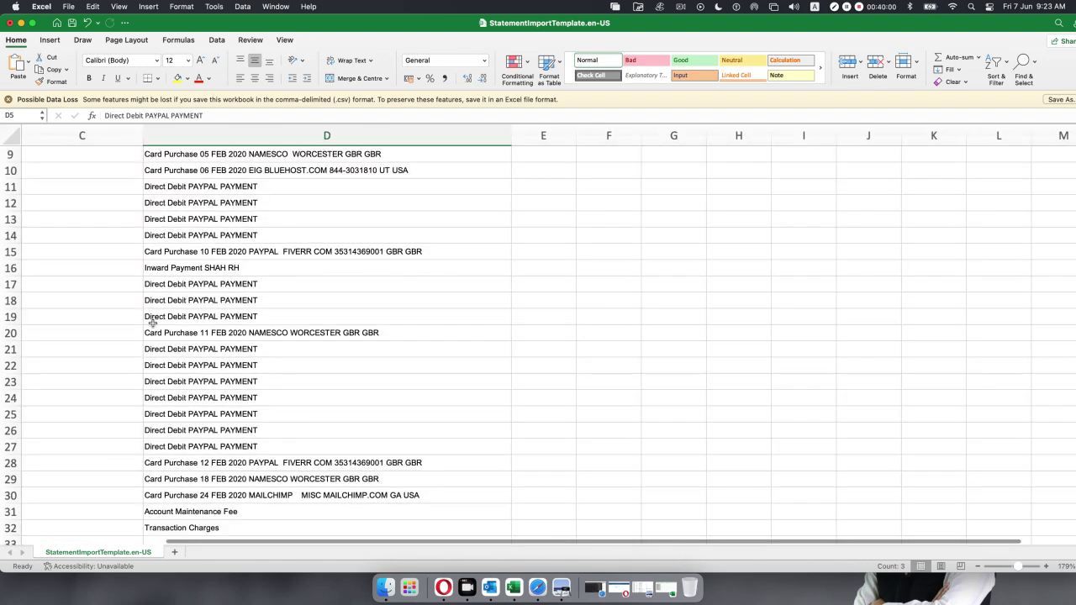
key("Left")
key("Left")
key("Left")
key("Right")
key("Down")
key("Down")
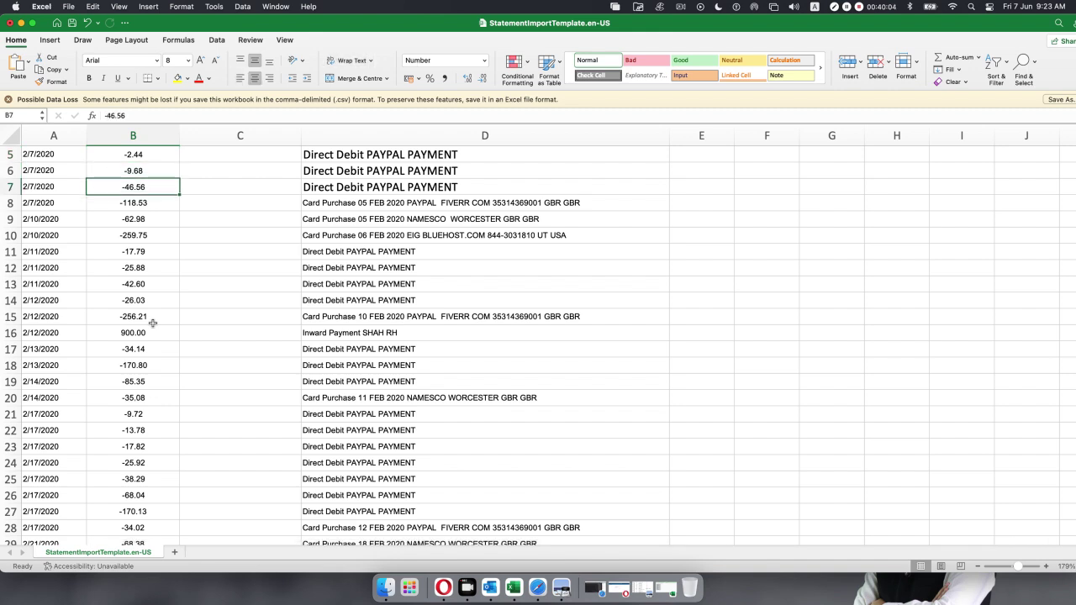
key("Down")
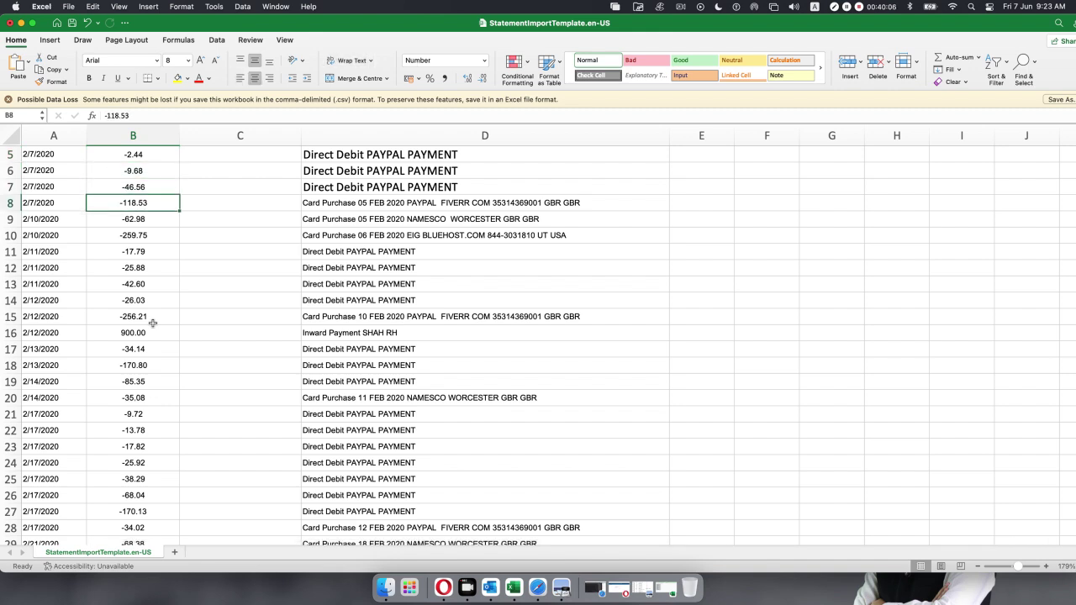
key("Down")
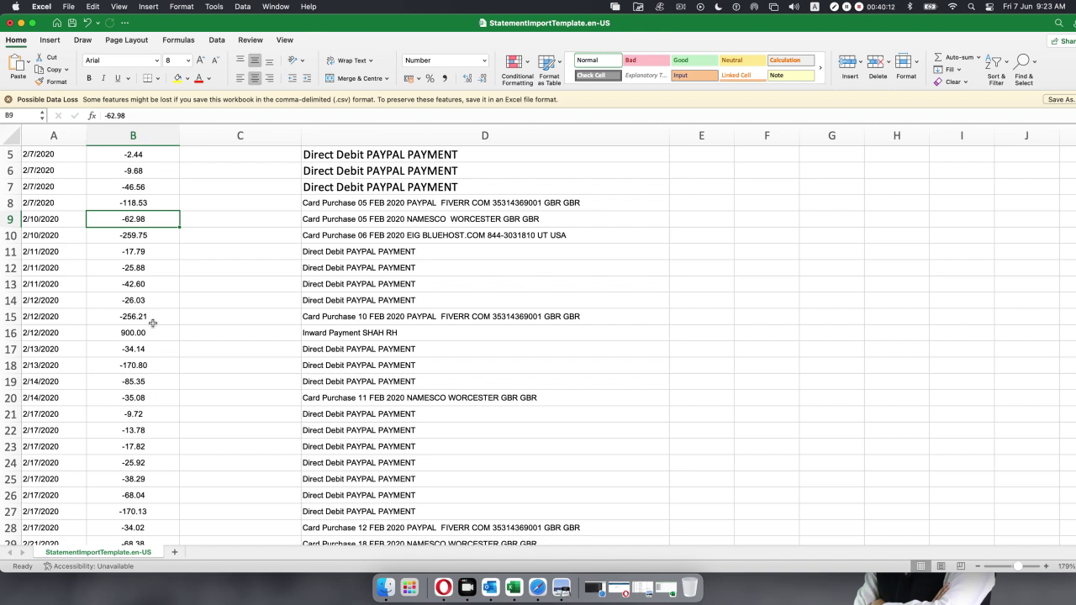
left_click(436, 219)
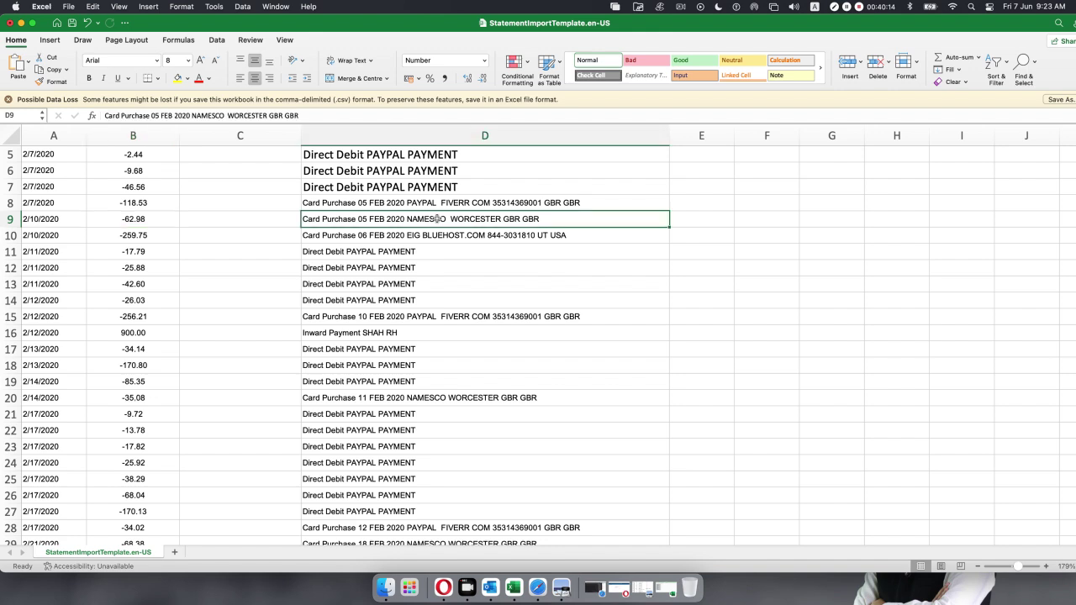
left_click_drag(226, 113, 191, 110)
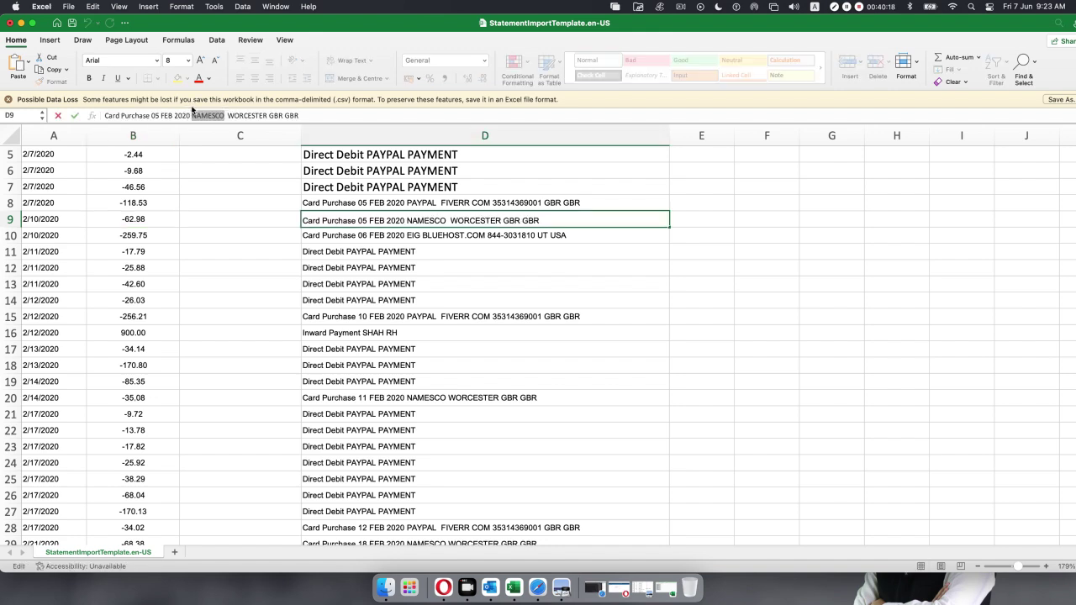
Paste NAMESCO as row 9's payee and BLUEHOST as row 10's payee in column C.
key("super+c")
left_click(213, 219)
key("super+v")
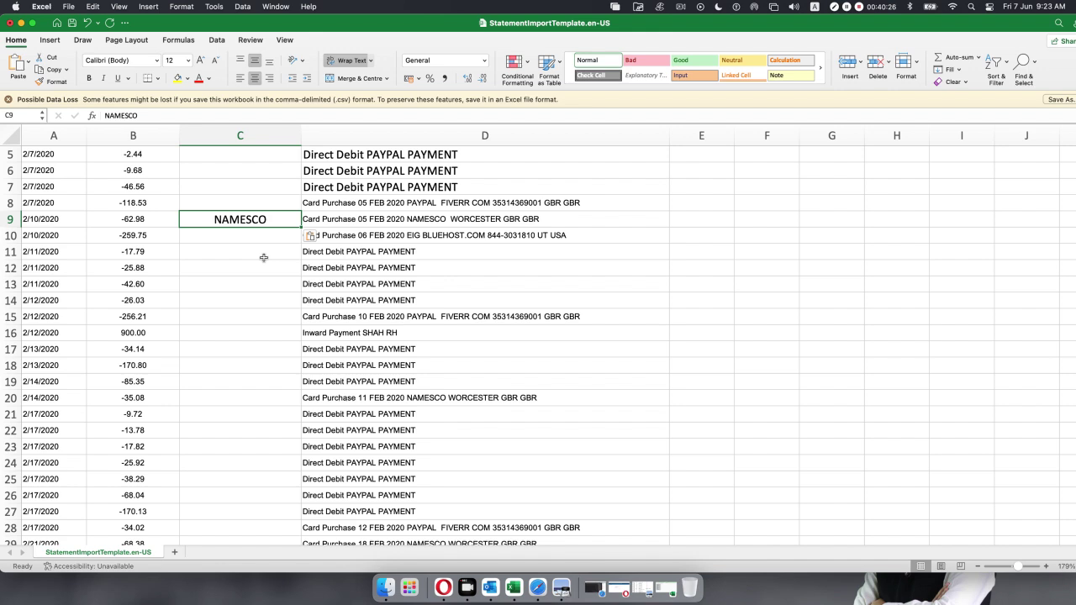
left_click(424, 235)
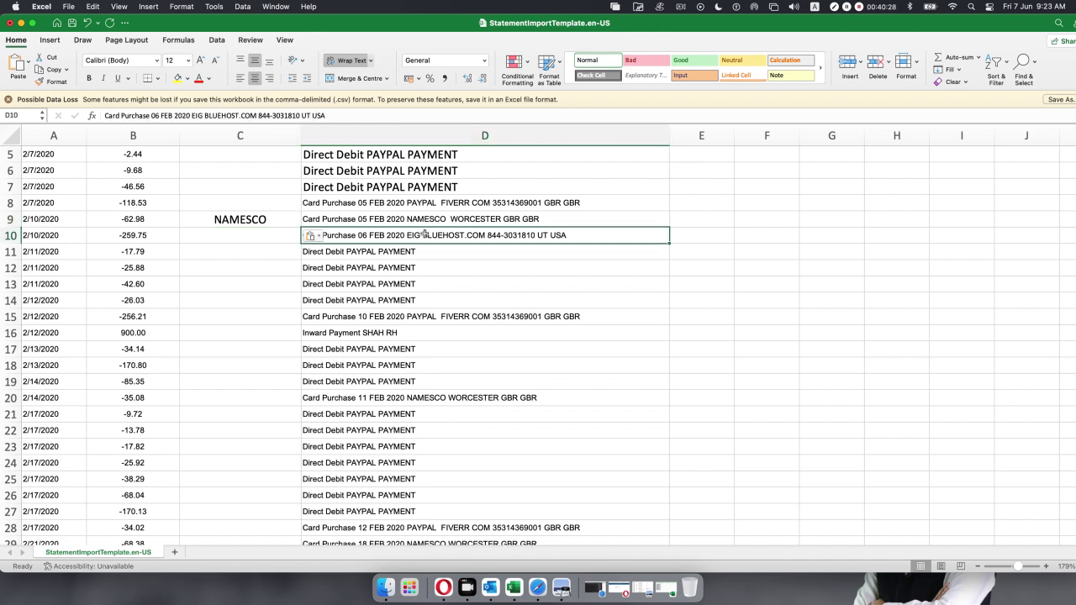
left_click_drag(242, 114, 203, 114)
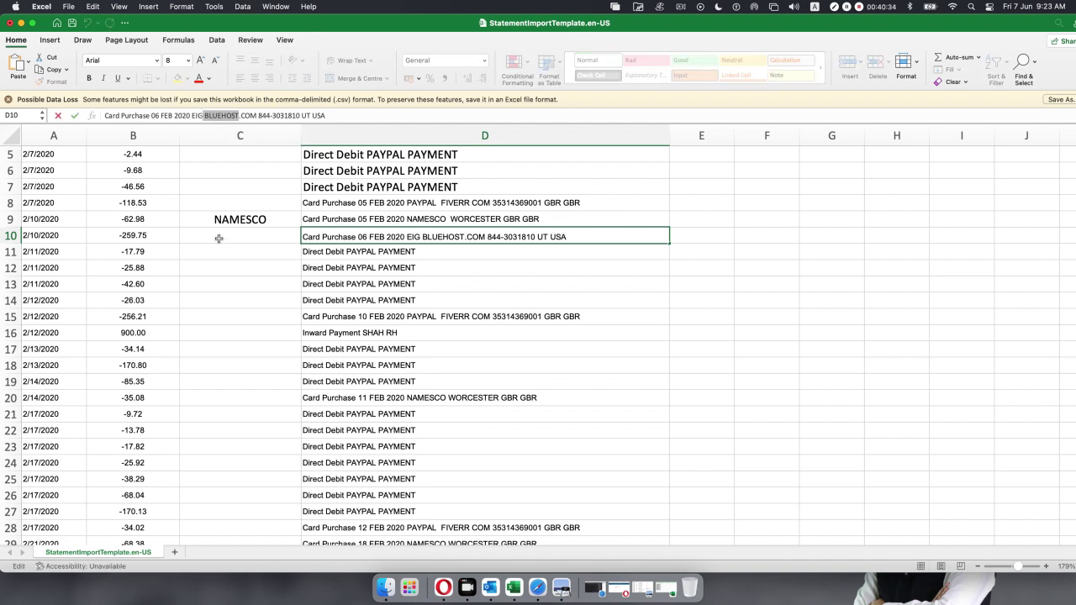
double_click(197, 235)
key("Escape")
key("super+v")
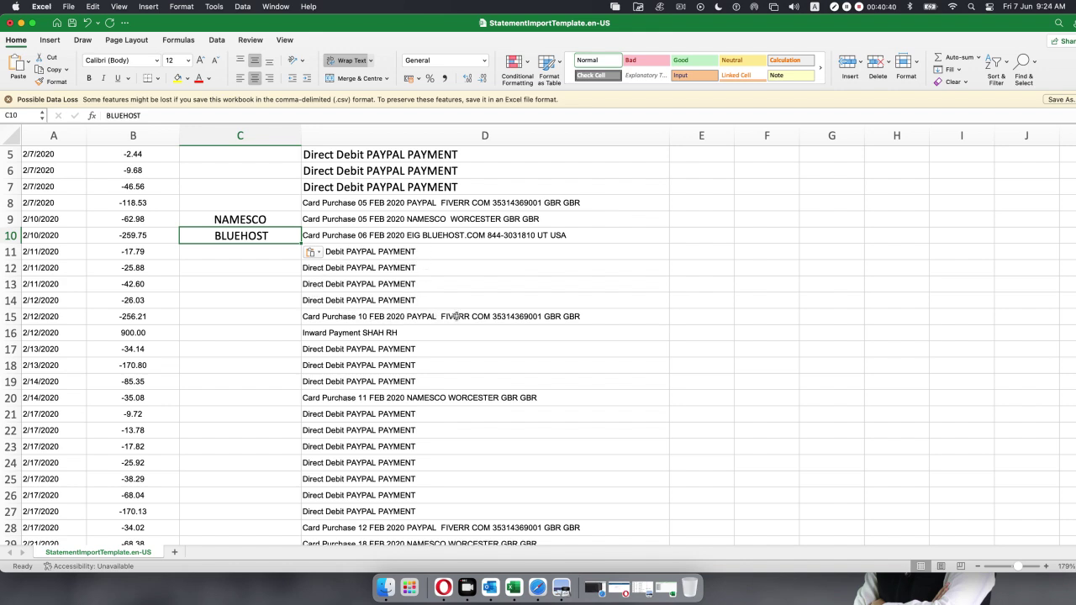
Copy FIVERR from D15's description into payee cell C15.
left_click(456, 317)
left_click_drag(241, 116, 217, 112)
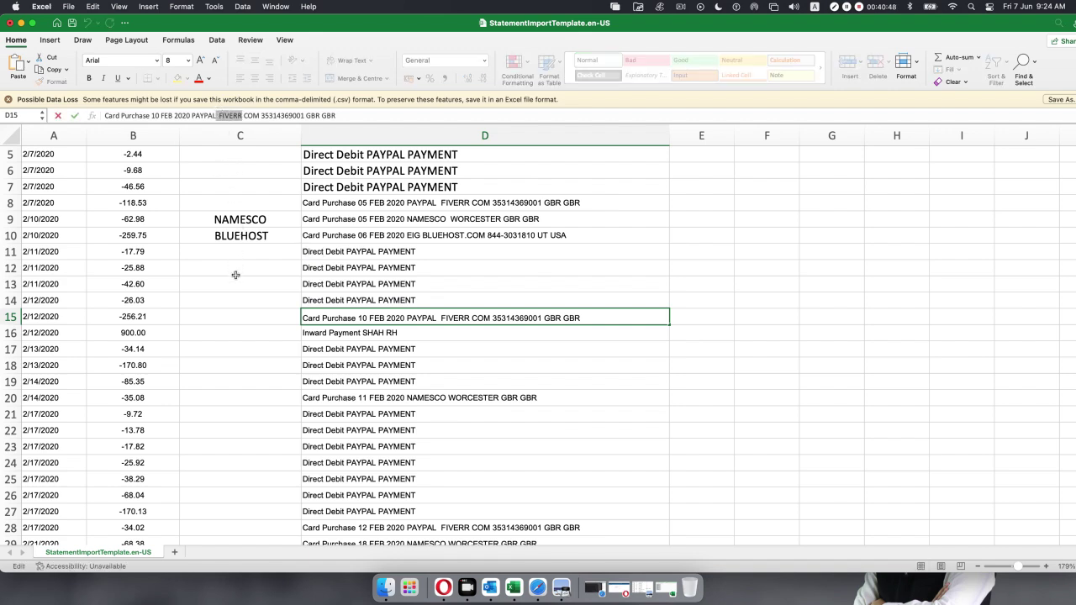
left_click(240, 314)
key("super+v")
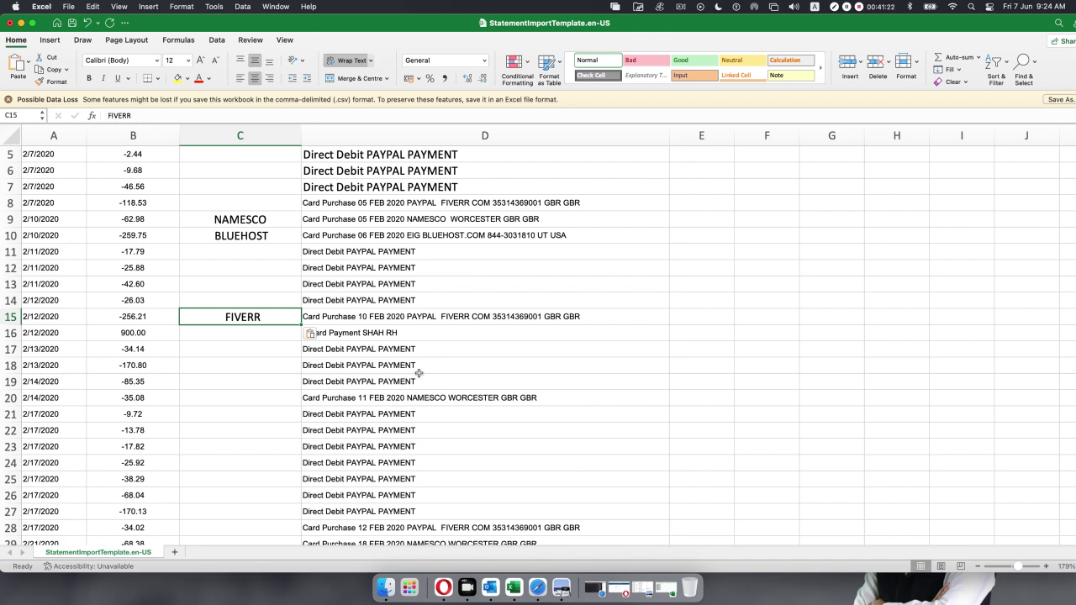
Copy the payer's name from D16's inward payment description into payee cell C16.
left_click(392, 334)
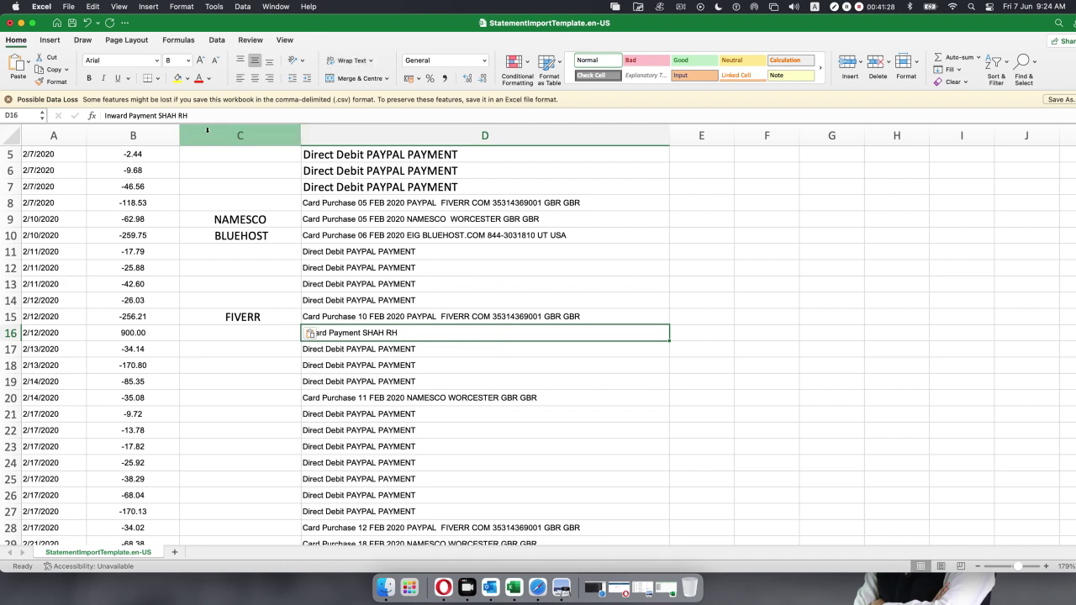
left_click_drag(193, 115, 162, 120)
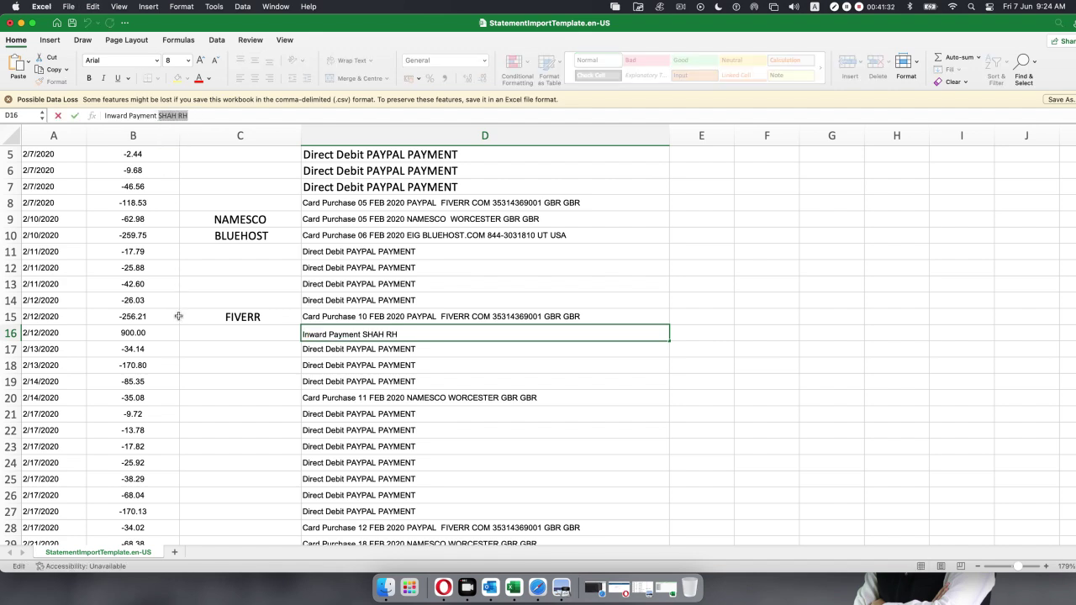
left_click(247, 334)
key("super+v")
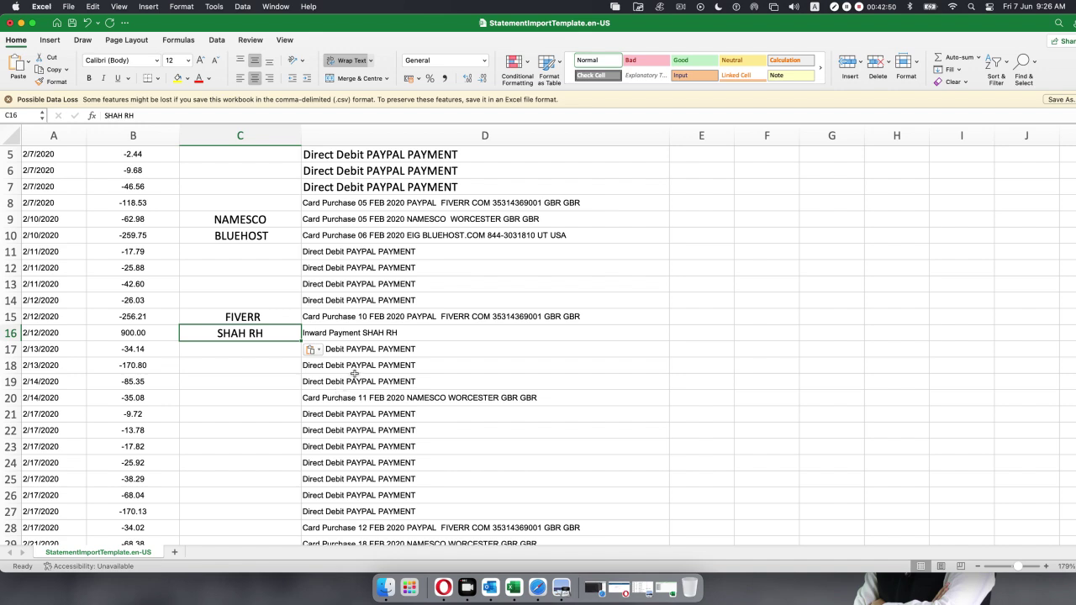
Copy NAMESCO and FIVERR from their descriptions into payee cells C20 and C28.
left_click(285, 400)
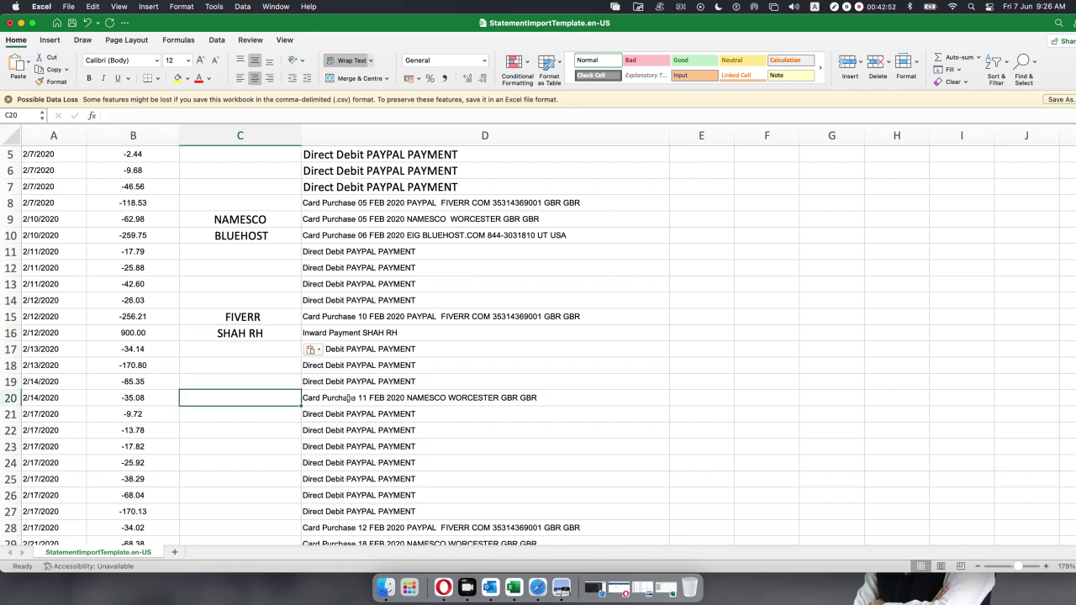
left_click(440, 396)
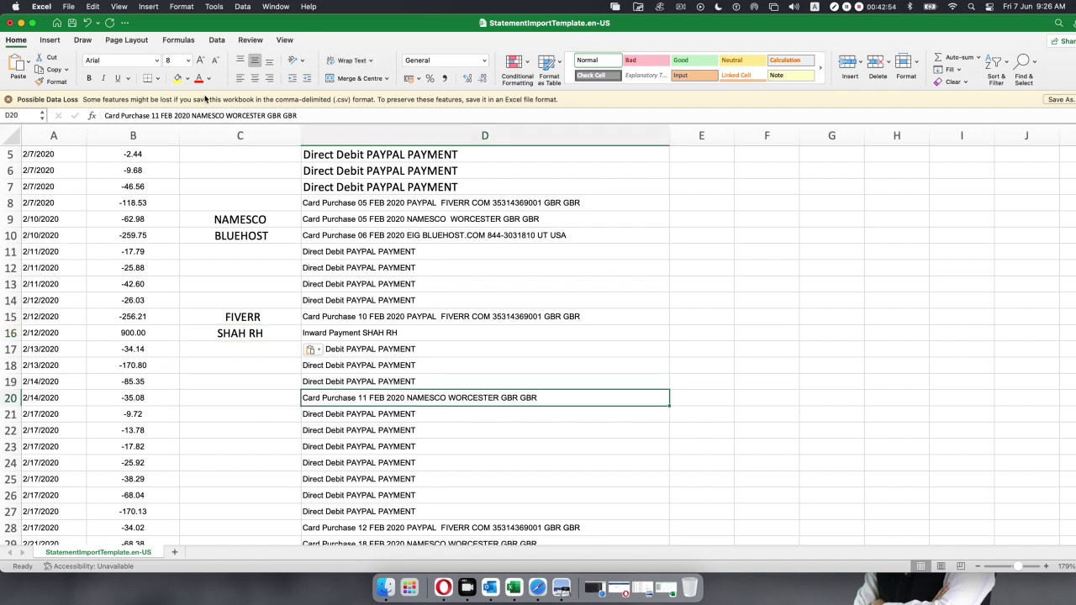
left_click_drag(224, 115, 192, 115)
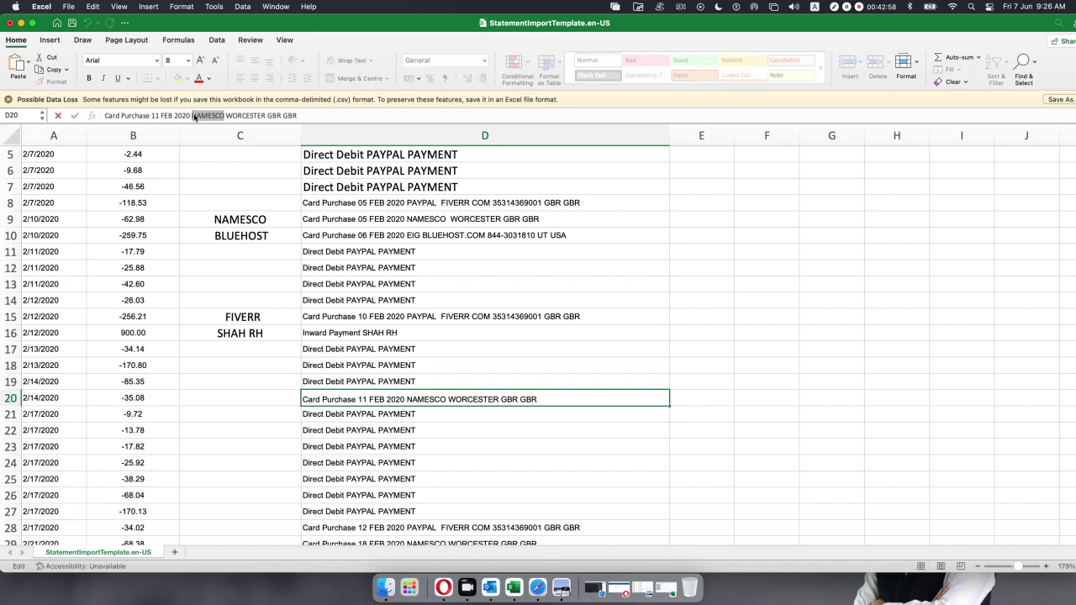
left_click(273, 400)
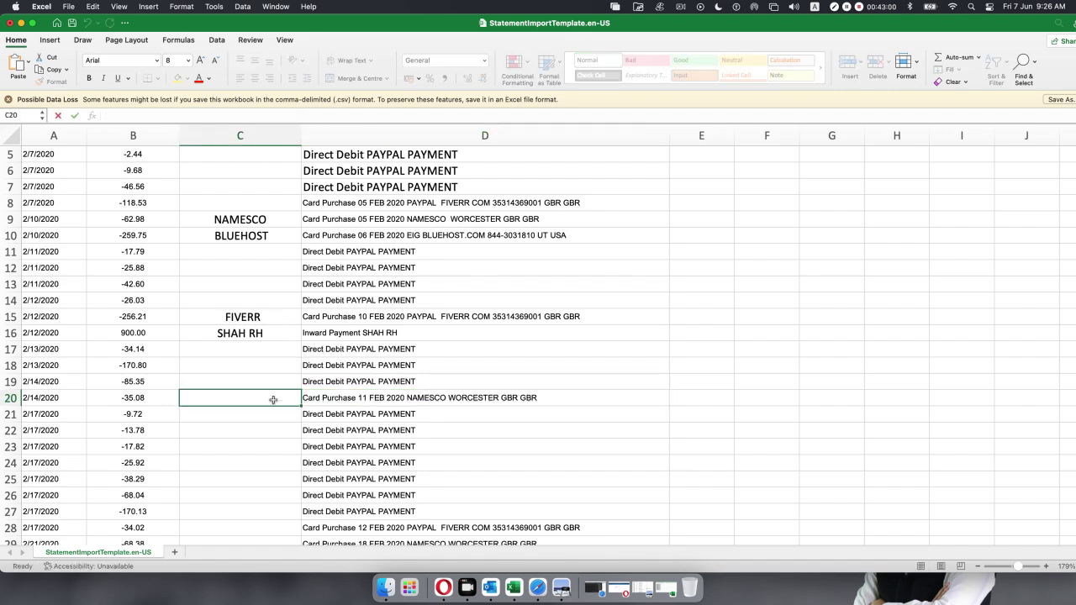
key("super+v")
scroll(404, 442, "down", 5)
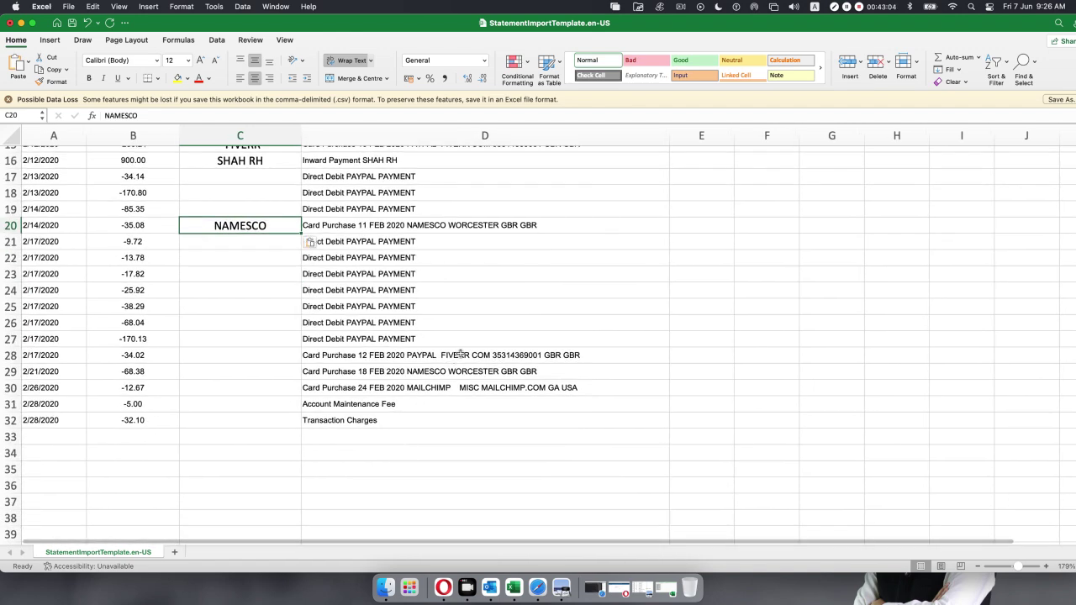
left_click(461, 354)
left_click(295, 116)
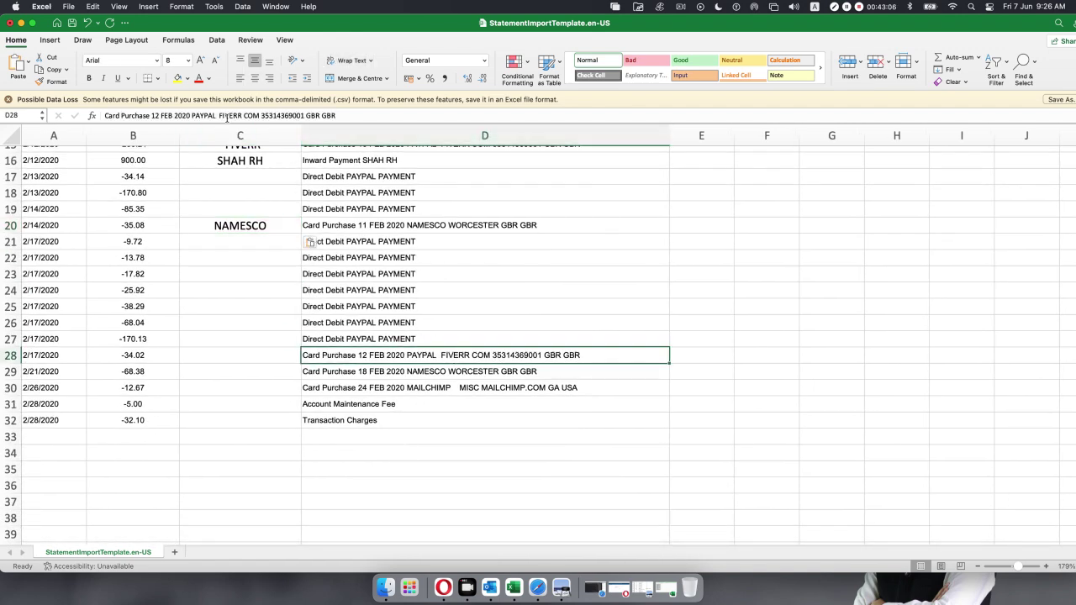
left_click_drag(243, 115, 221, 115)
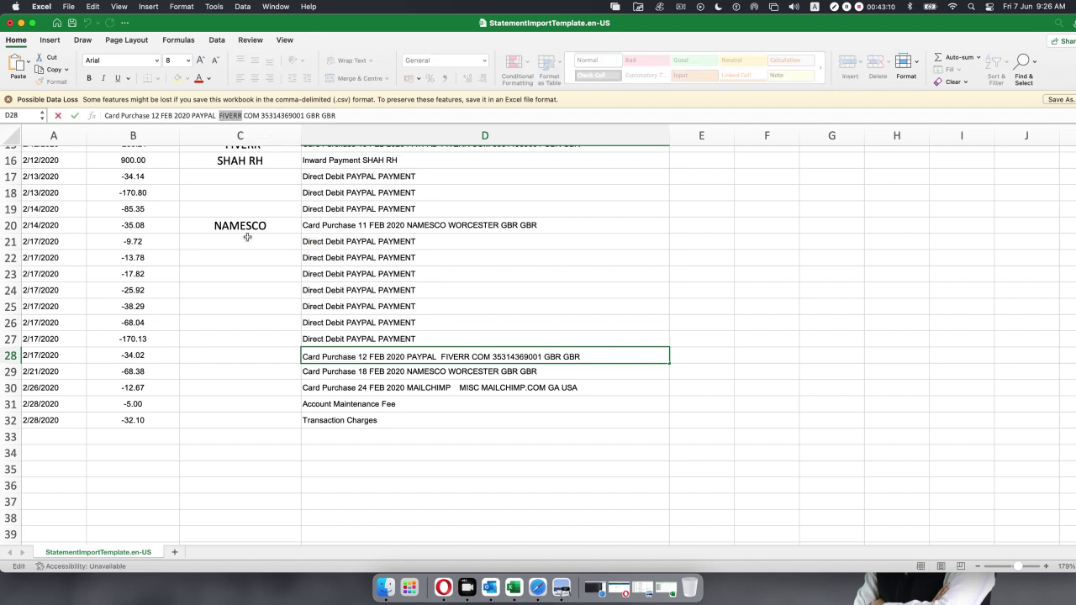
left_click(269, 355)
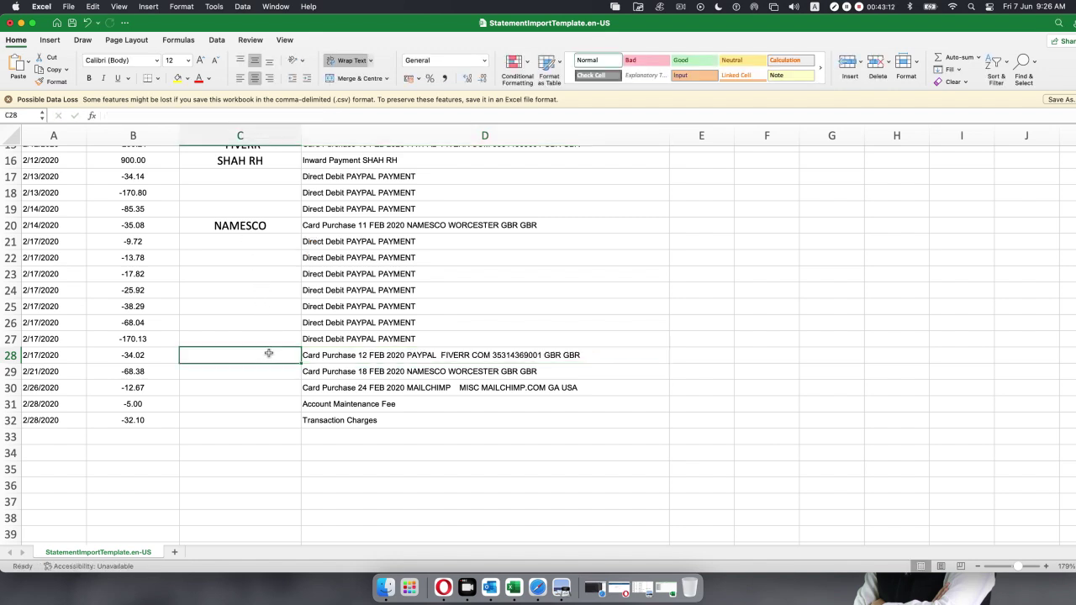
key("super+v")
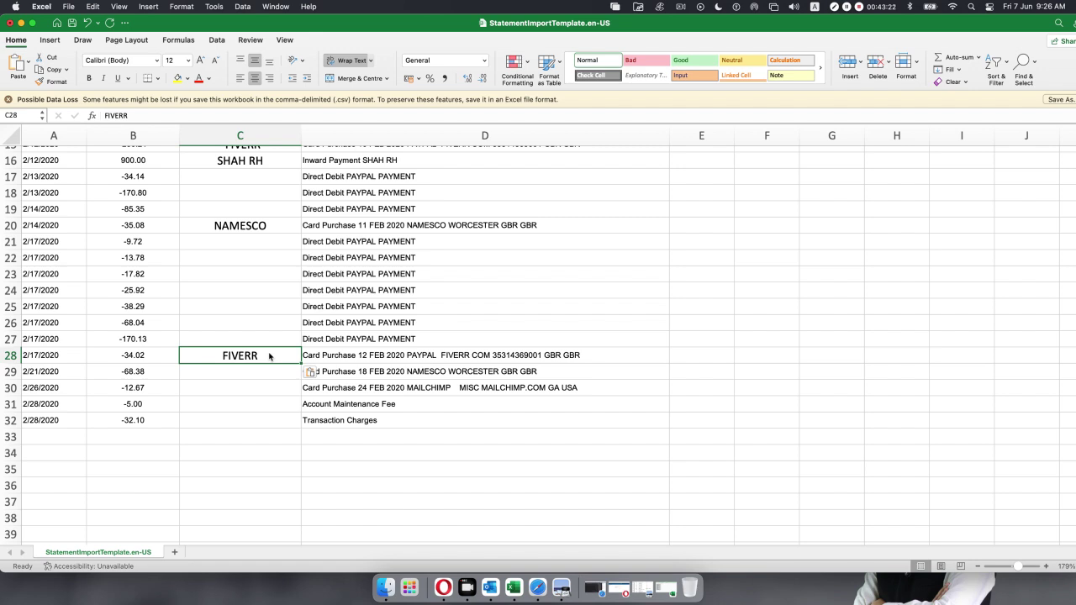
Fill C29 with NAMESCO and C30 with MAILCHIMP, then review the fee and charge descriptions.
left_click(435, 372)
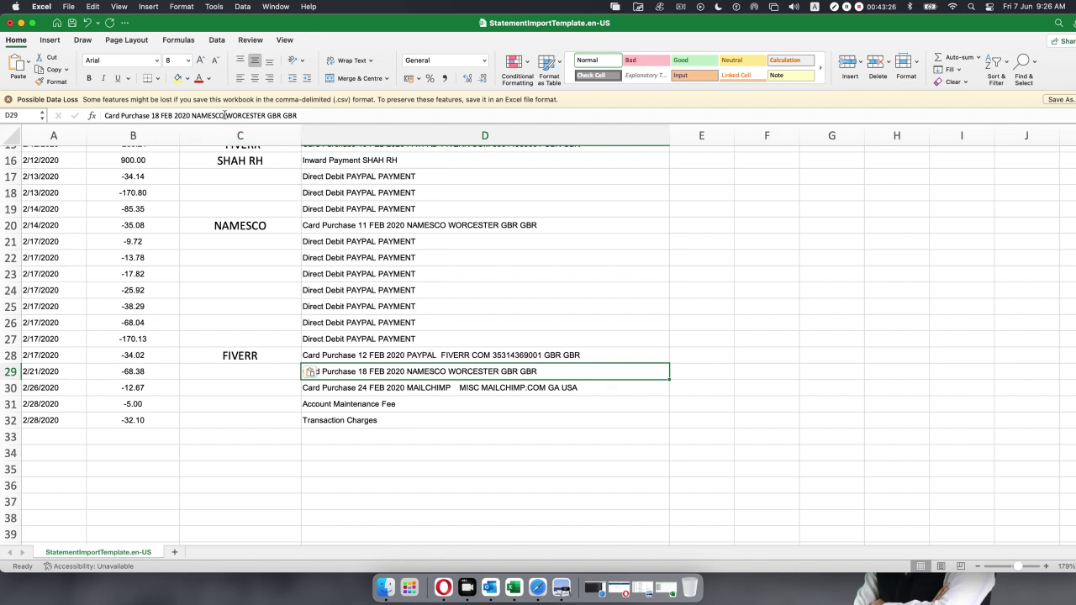
left_click_drag(224, 115, 192, 115)
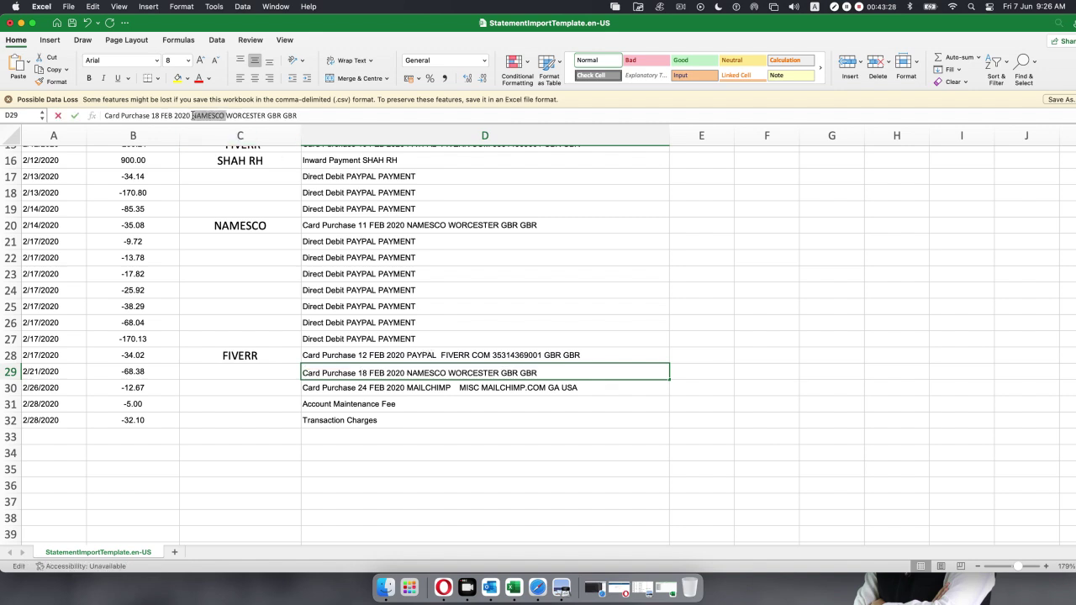
left_click(243, 372)
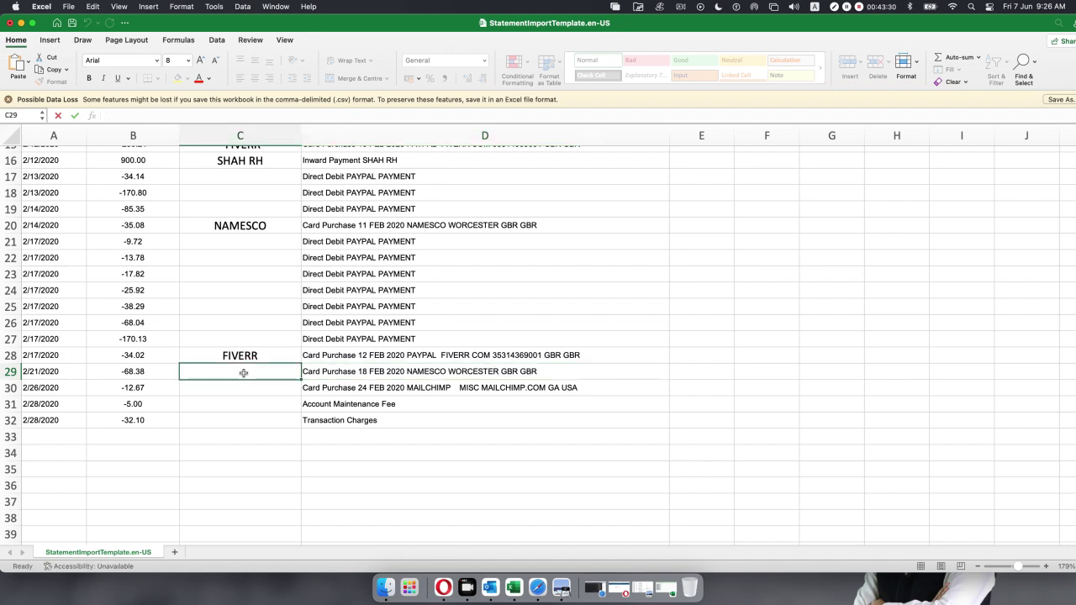
key("super+v")
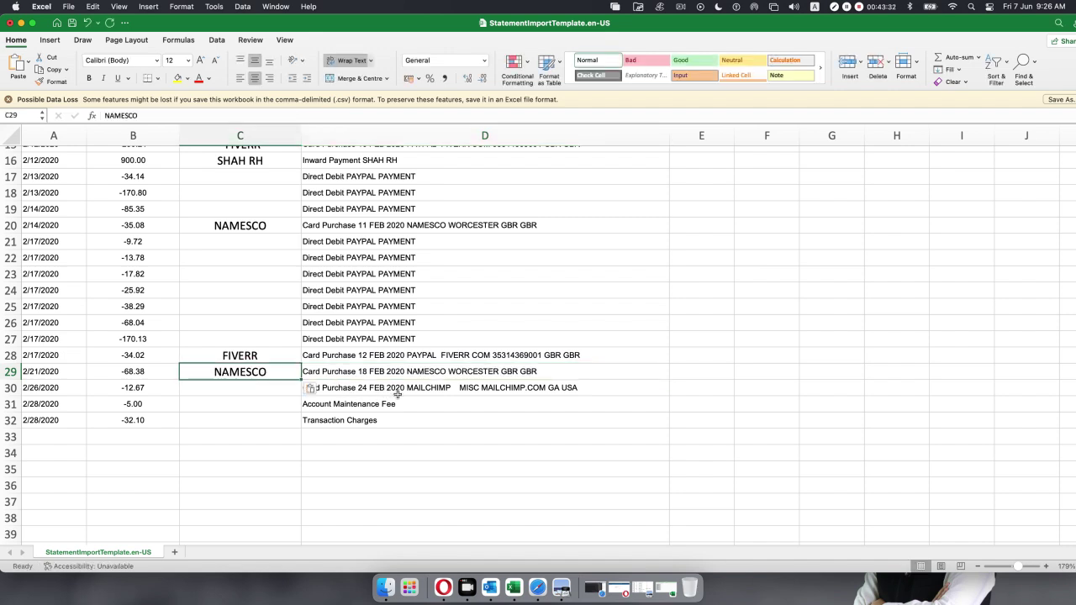
left_click(395, 393)
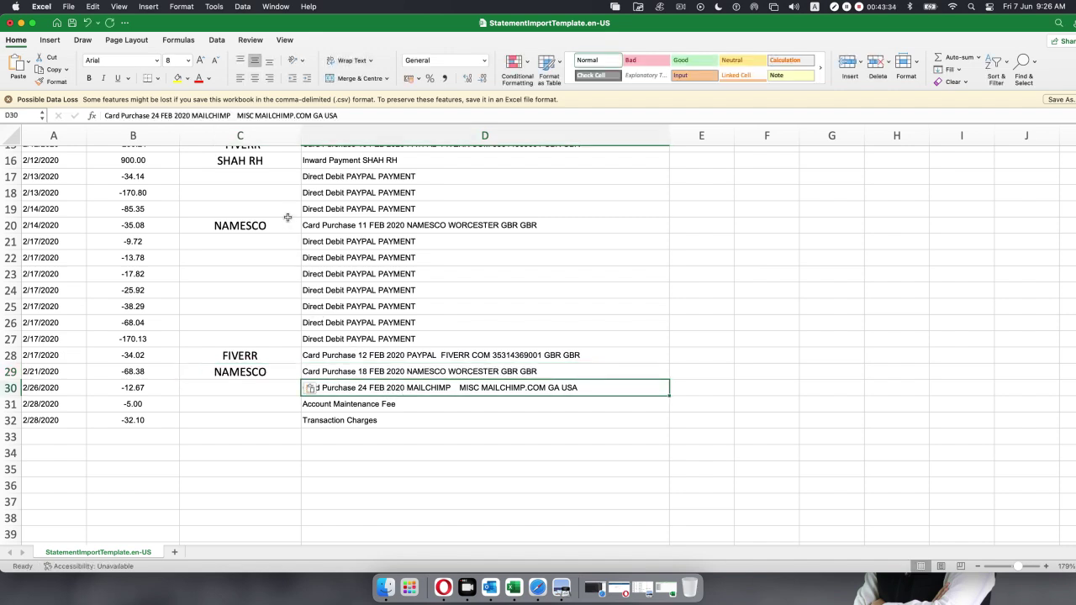
left_click_drag(230, 115, 191, 112)
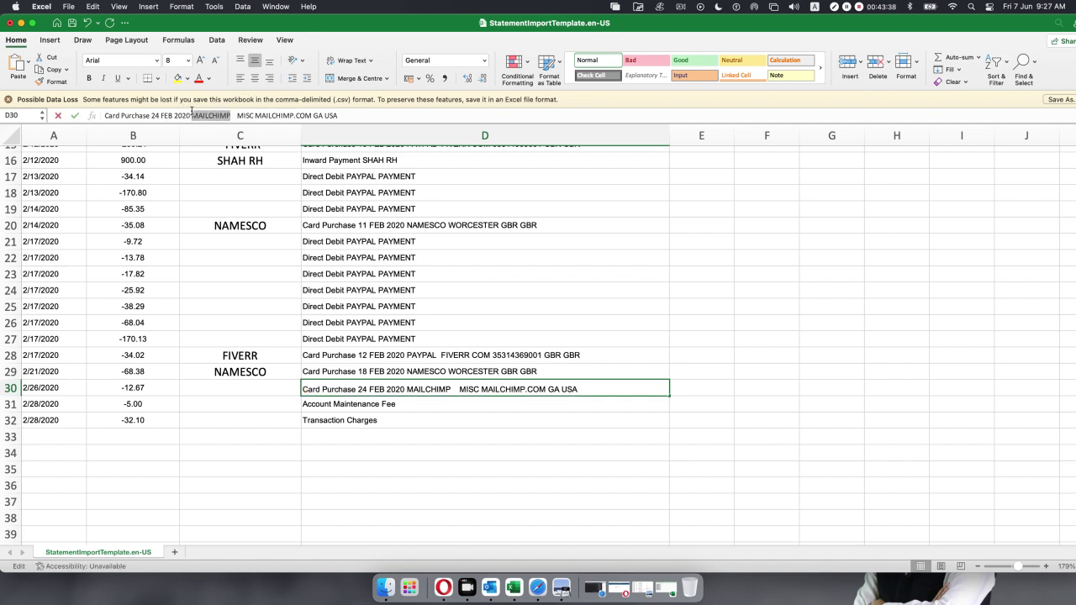
key("super+c")
left_click(238, 383)
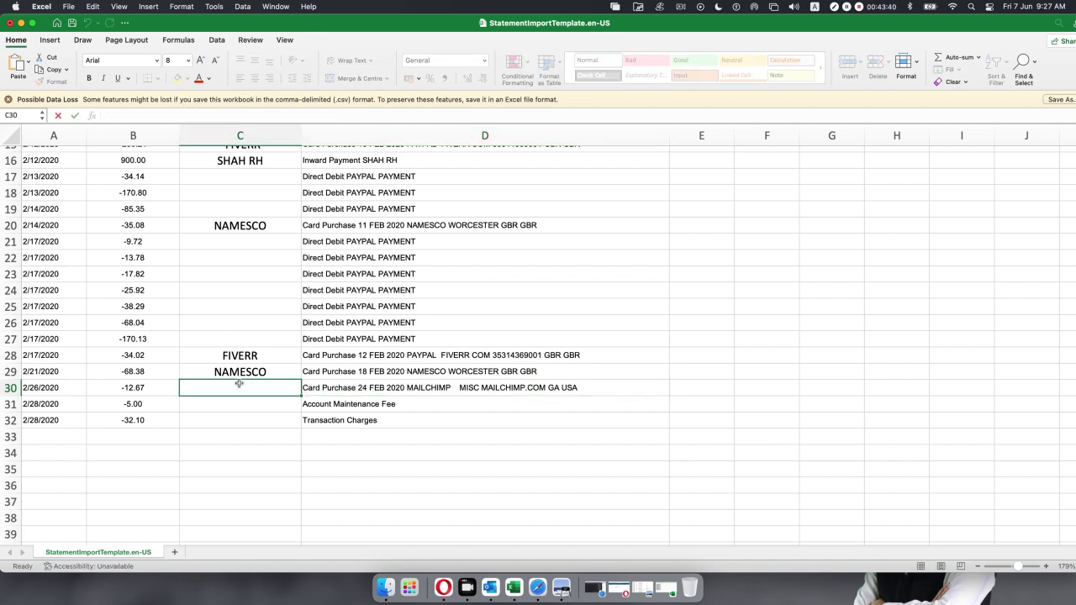
key("super+v")
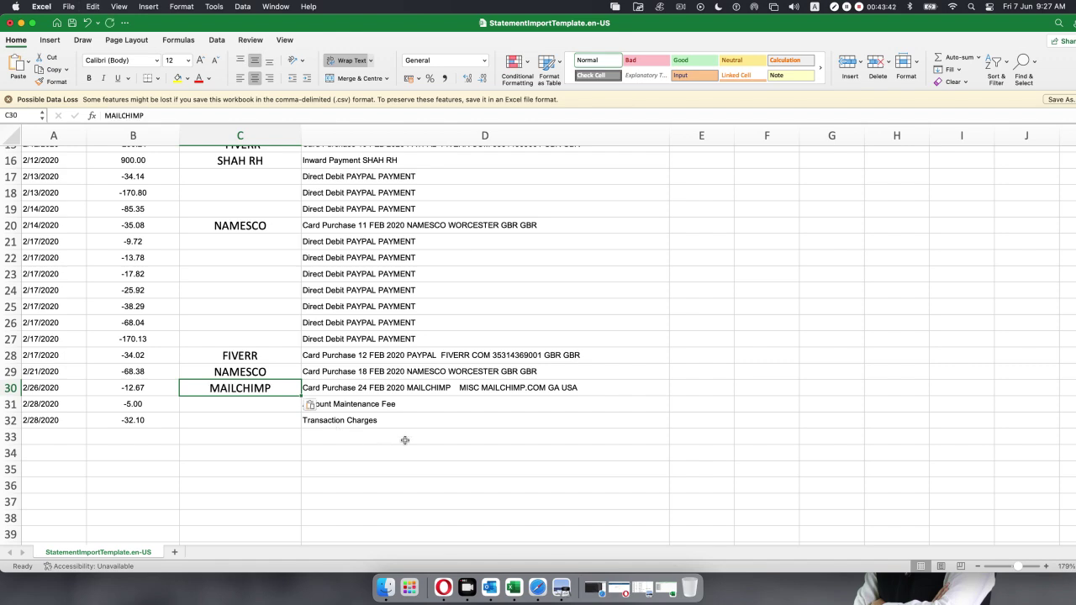
left_click(405, 439)
left_click(392, 406)
left_click(391, 424)
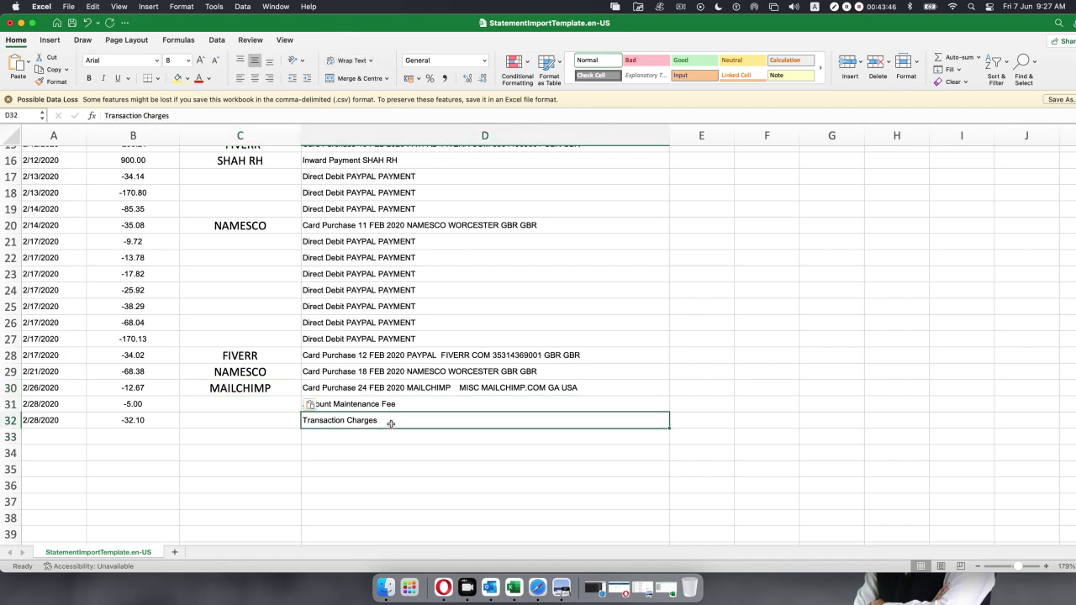
scroll(390, 425, "up", 5)
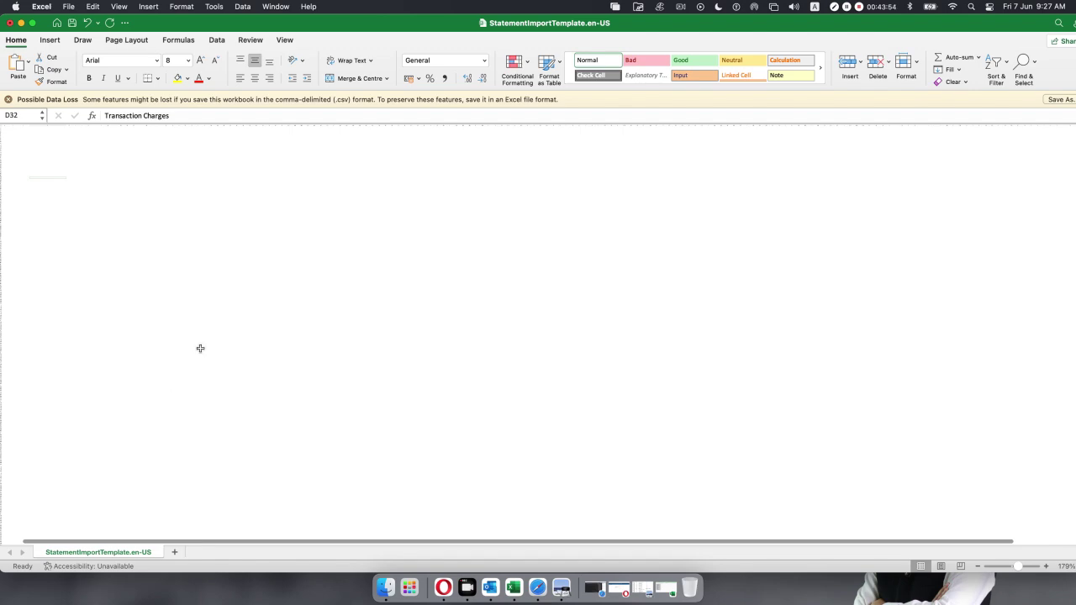
scroll(200, 351, "down", 5)
scroll(200, 351, "up", 20)
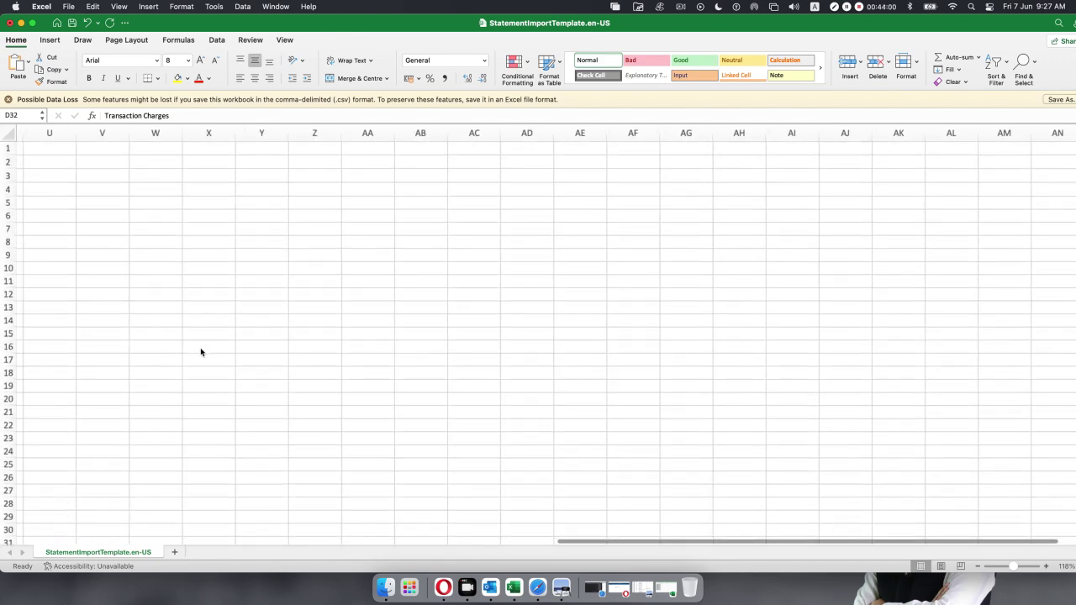
scroll(200, 351, "up", 3)
scroll(200, 351, "left", 1)
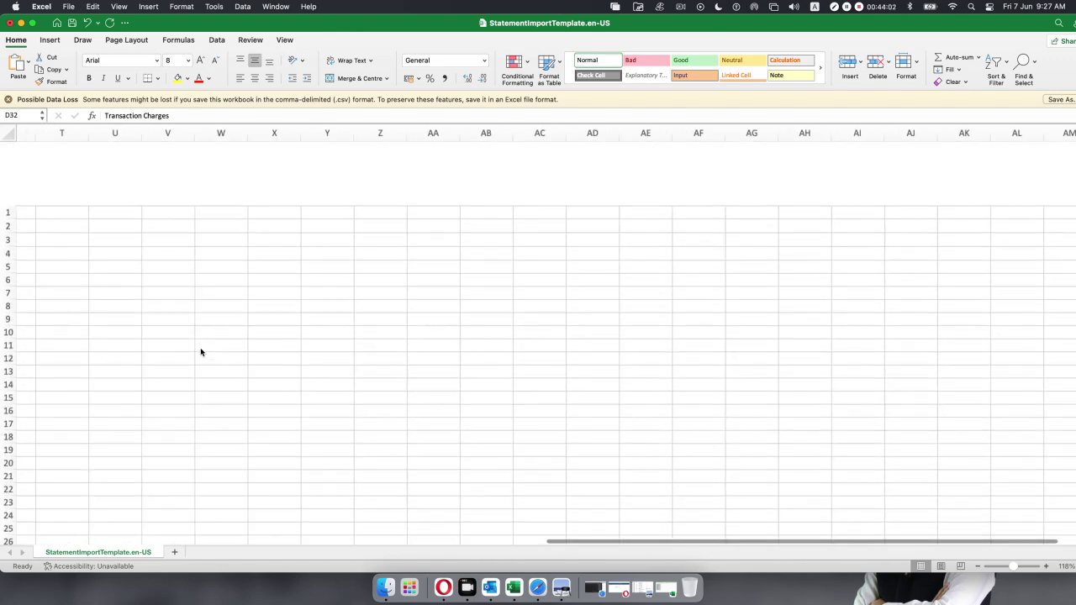
scroll(200, 352, "left", 10)
scroll(200, 352, "up", 3)
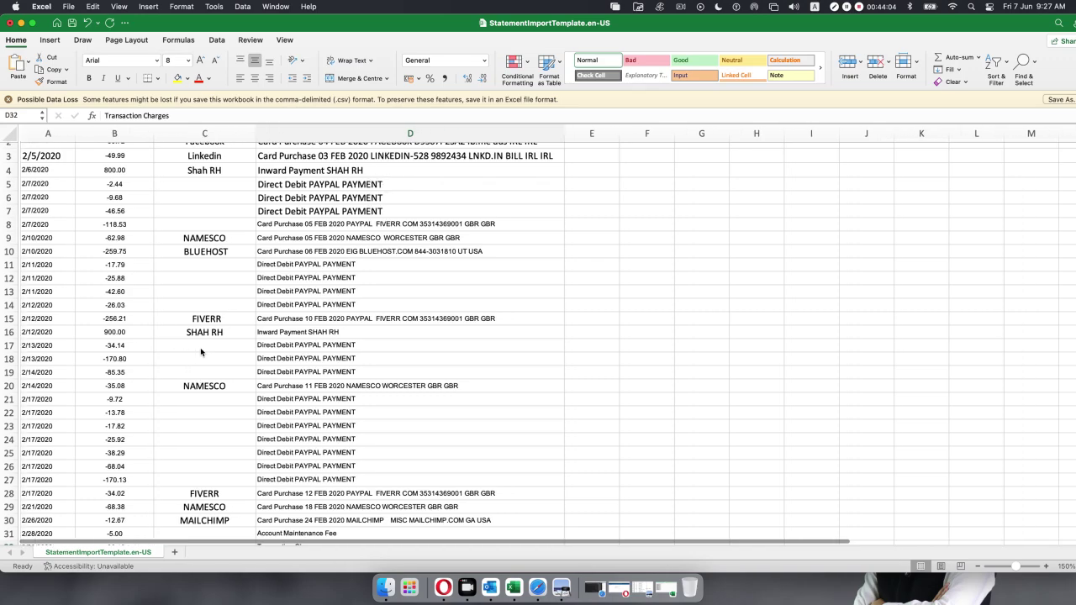
scroll(200, 351, "down", 5)
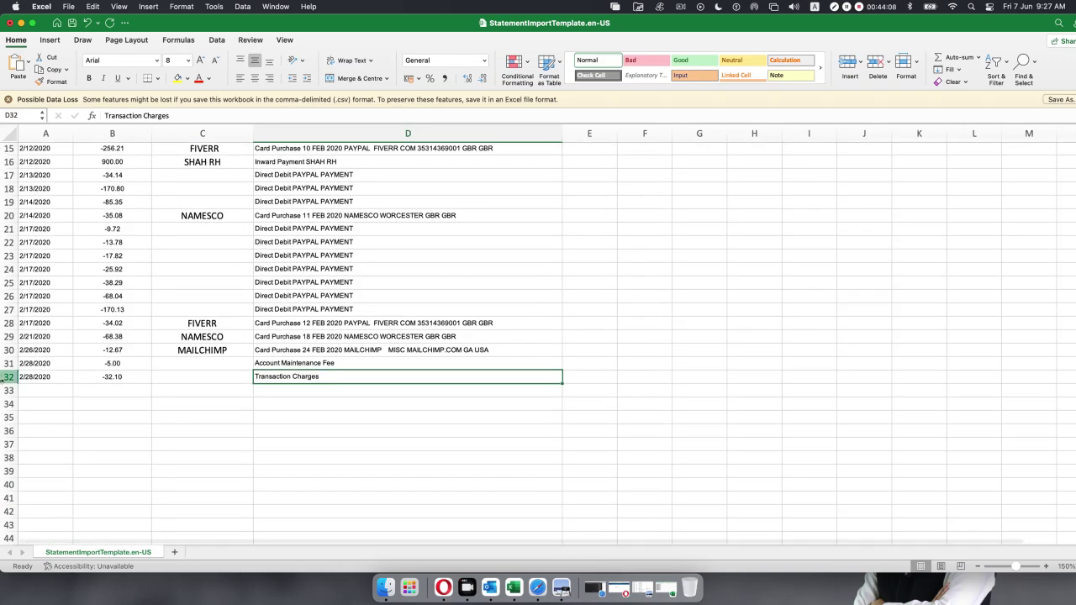
scroll(113, 349, "down", 3)
scroll(113, 349, "up", 8)
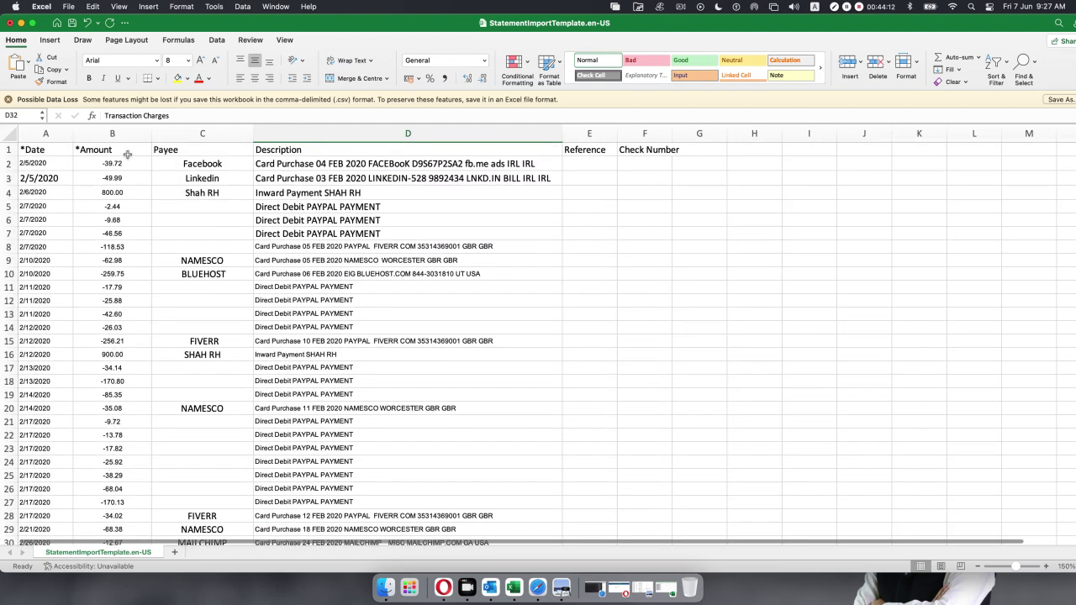
AutoSum the Amount values B2:B33 to a -79.40 total in B34.
left_click_drag(114, 163, 112, 445)
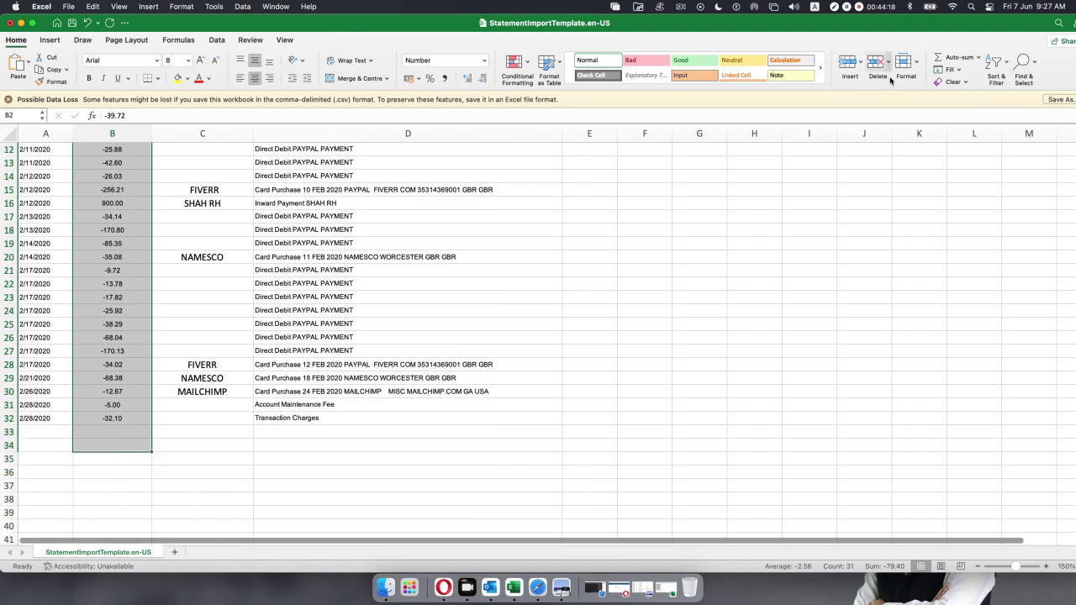
left_click(950, 57)
scroll(439, 412, "up", 5)
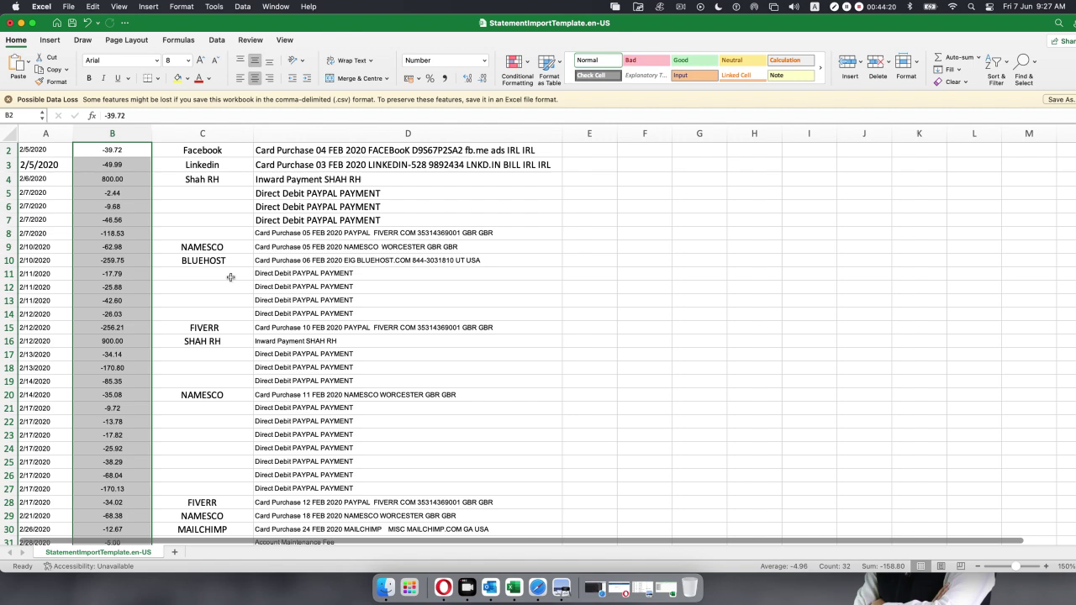
scroll(234, 278, "down", 7)
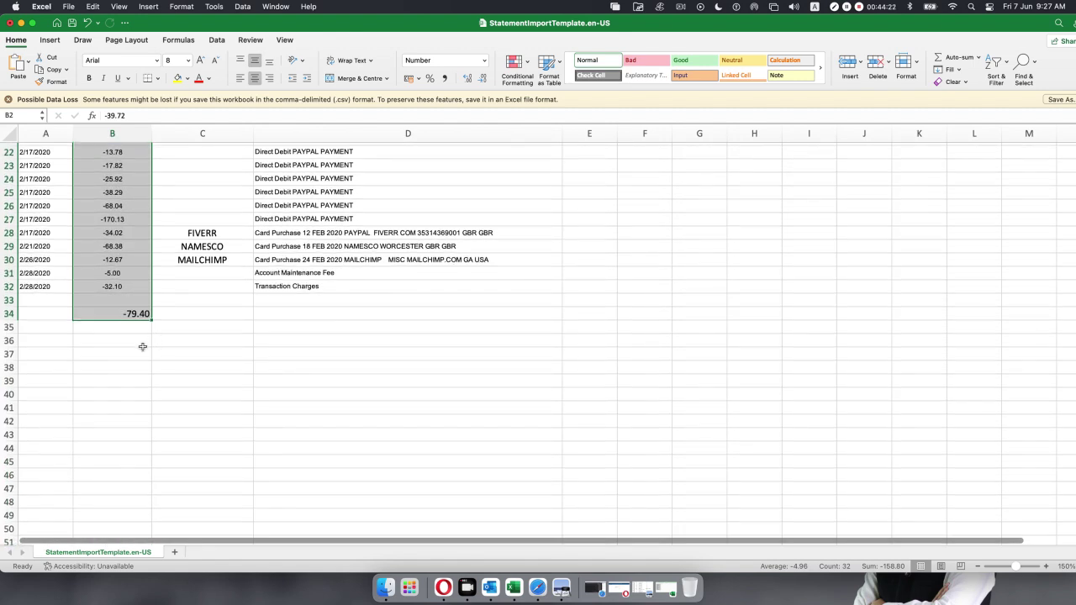
left_click(112, 348)
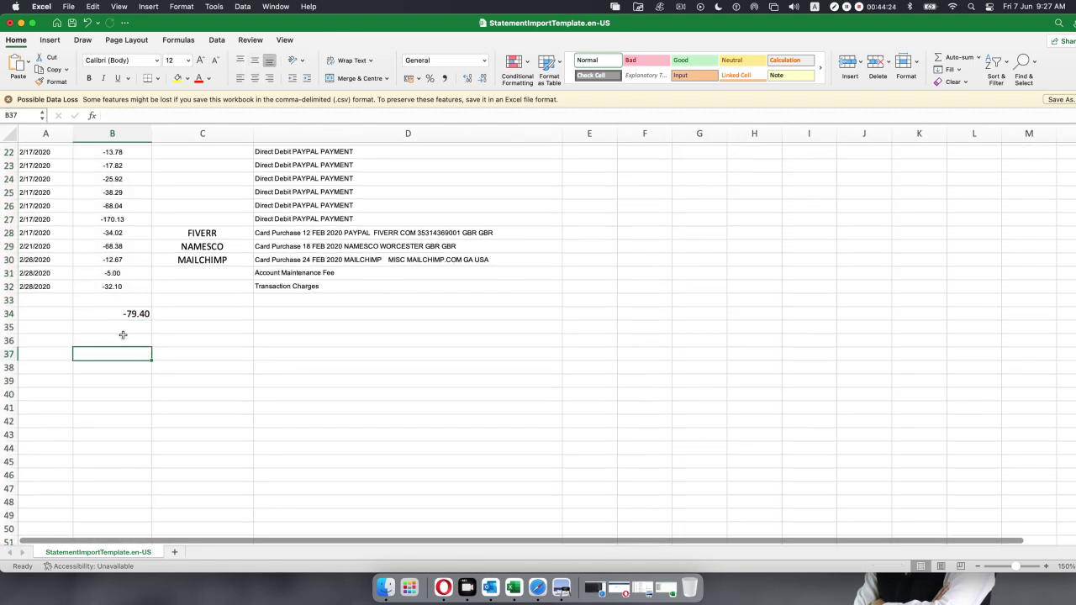
Enter the 399.47 opening balance in B35 and AutoSum it with the total to 320.07 in B36.
left_click(125, 328)
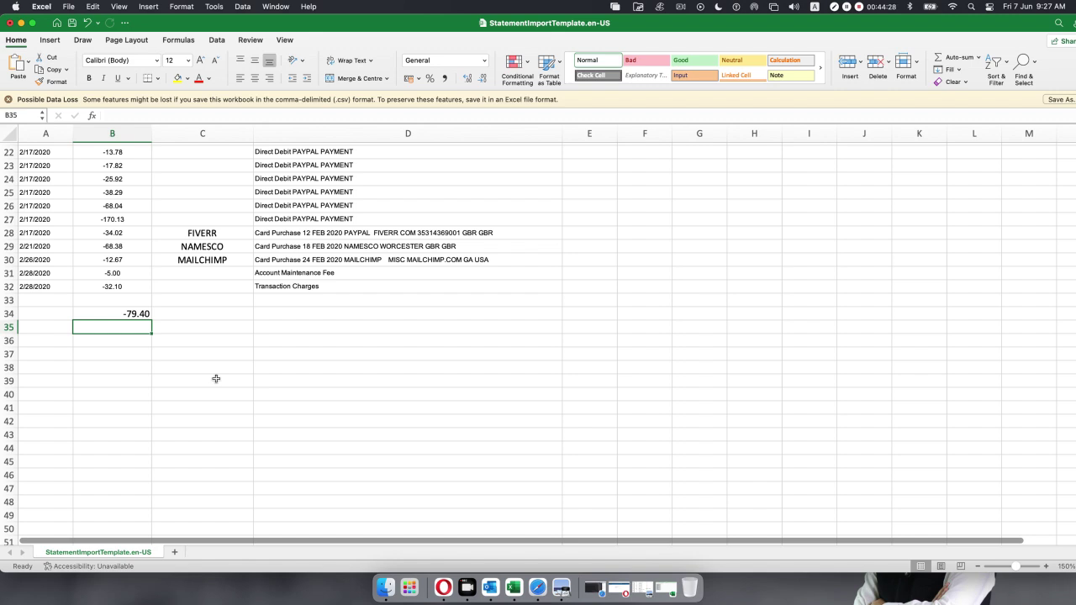
type("399.47")
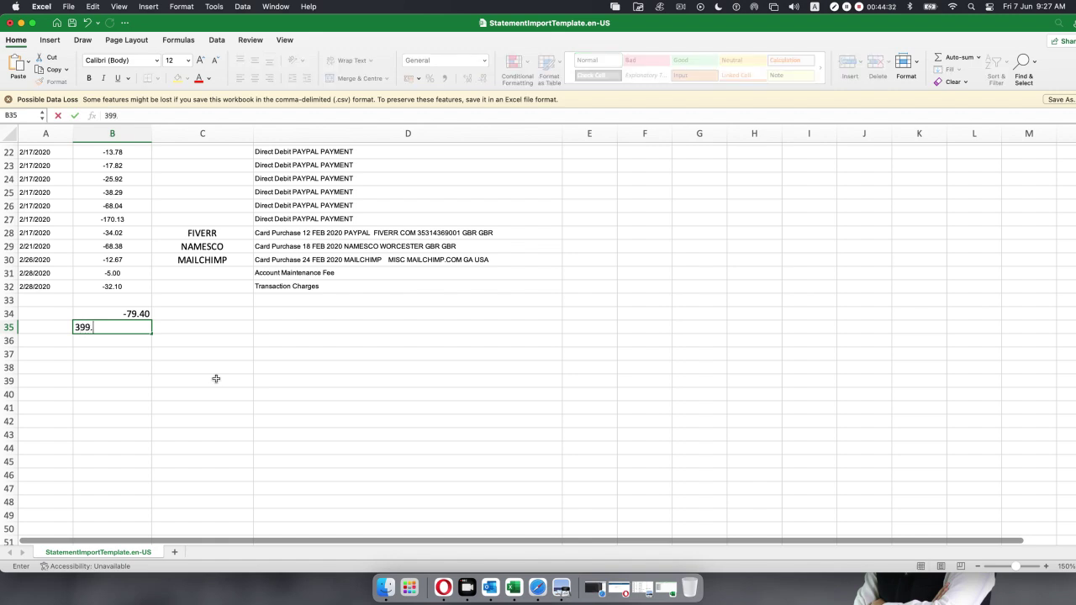
left_click(179, 353)
left_click_drag(143, 312, 144, 340)
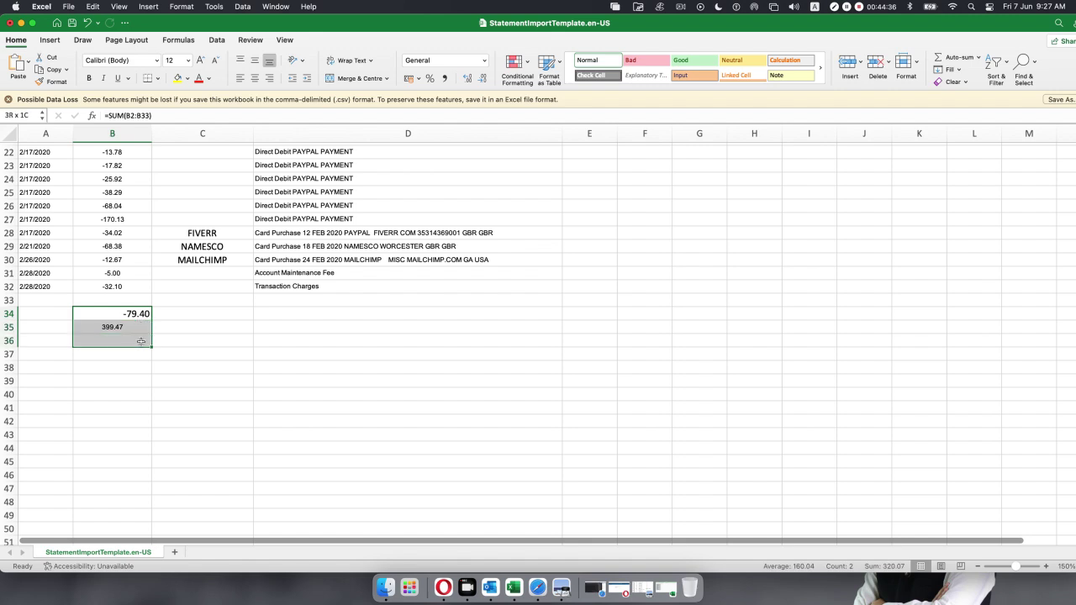
left_click(956, 57)
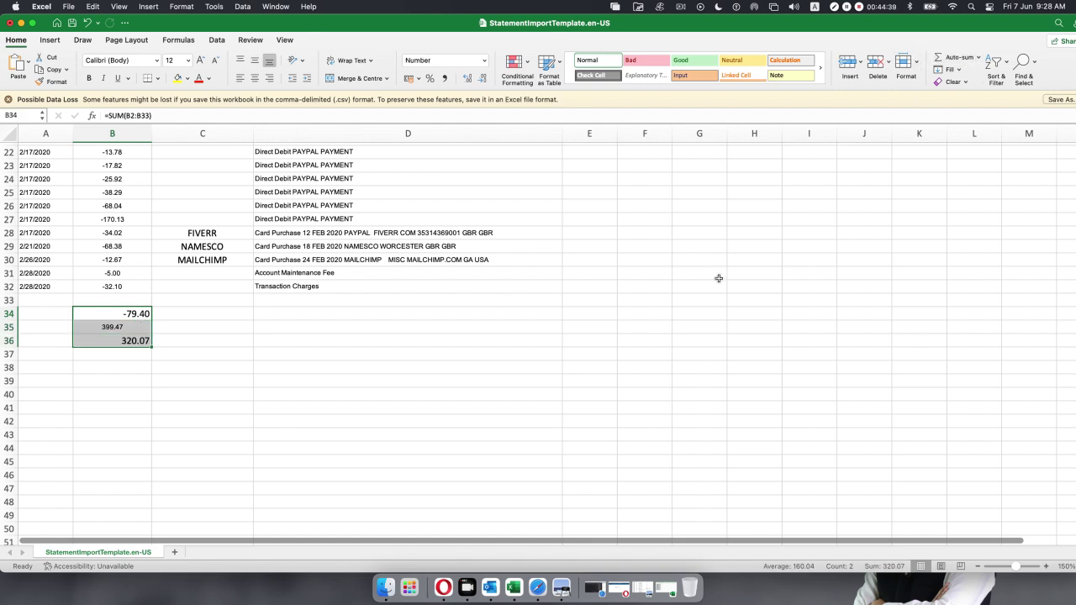
left_click(126, 341)
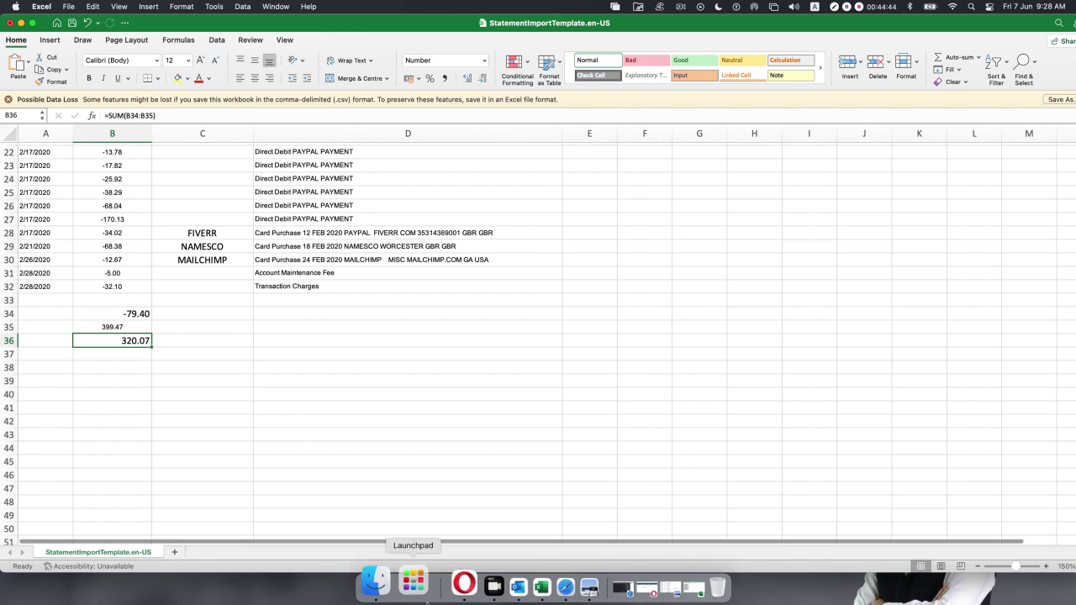
left_click(558, 576)
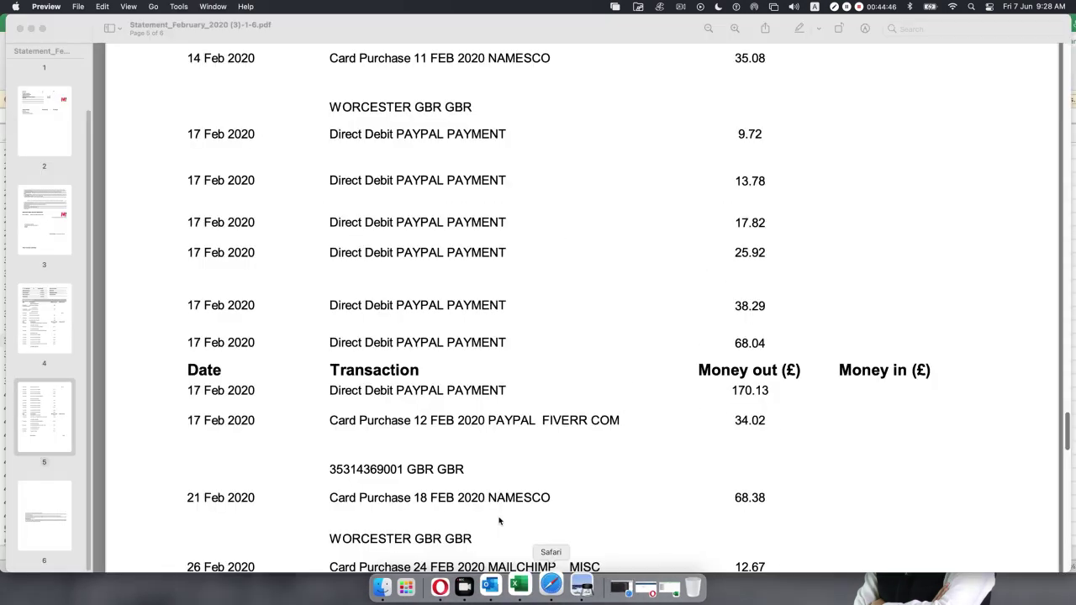
scroll(481, 325, "up", 10)
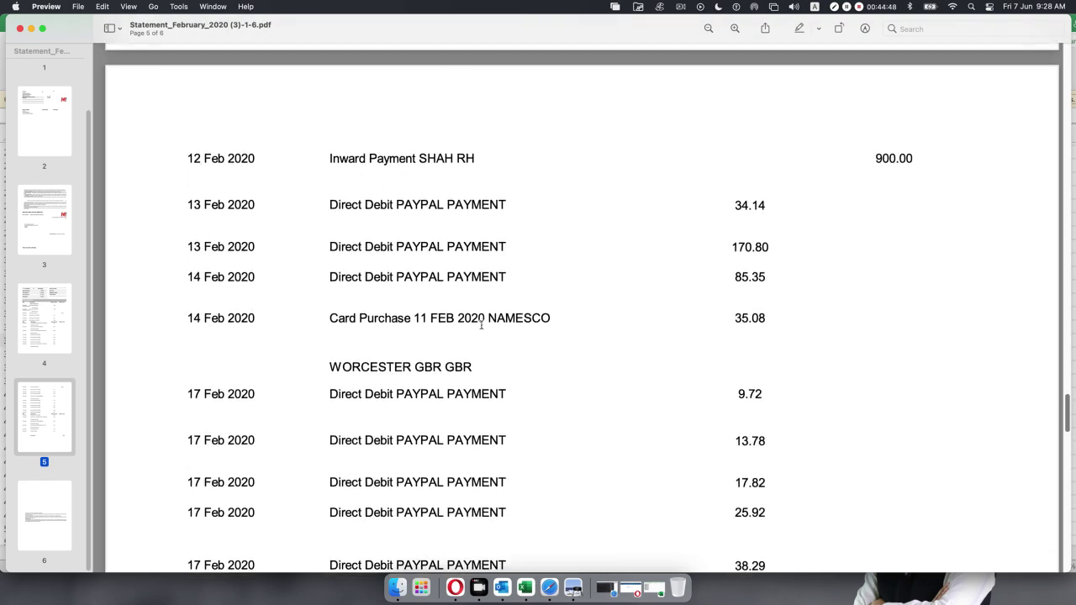
scroll(481, 324, "up", 15)
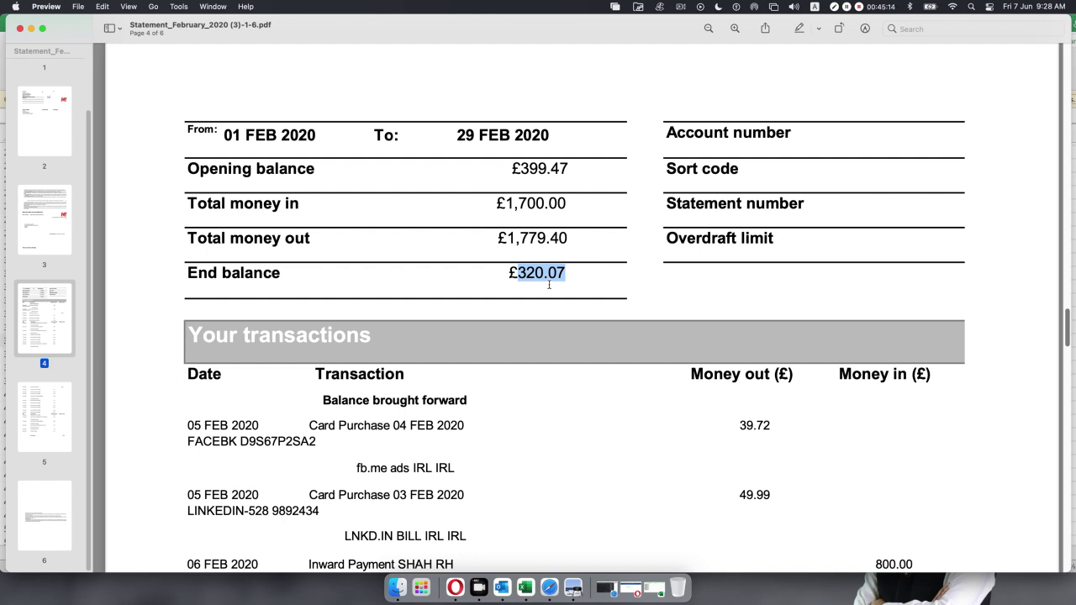
left_click(31, 28)
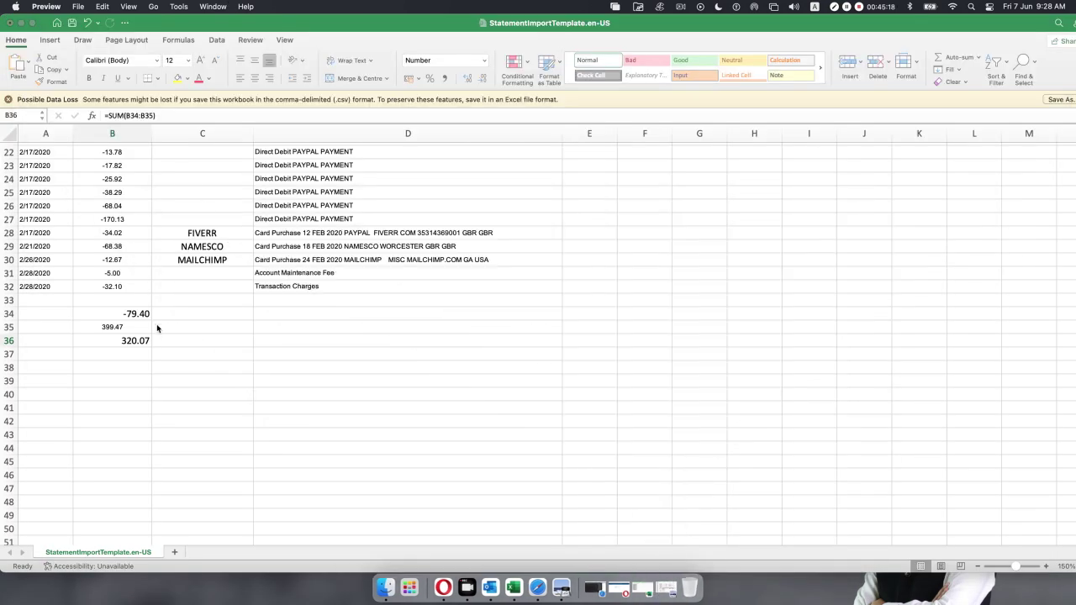
Delete rows 34–40 holding the check totals.
left_click(5, 312)
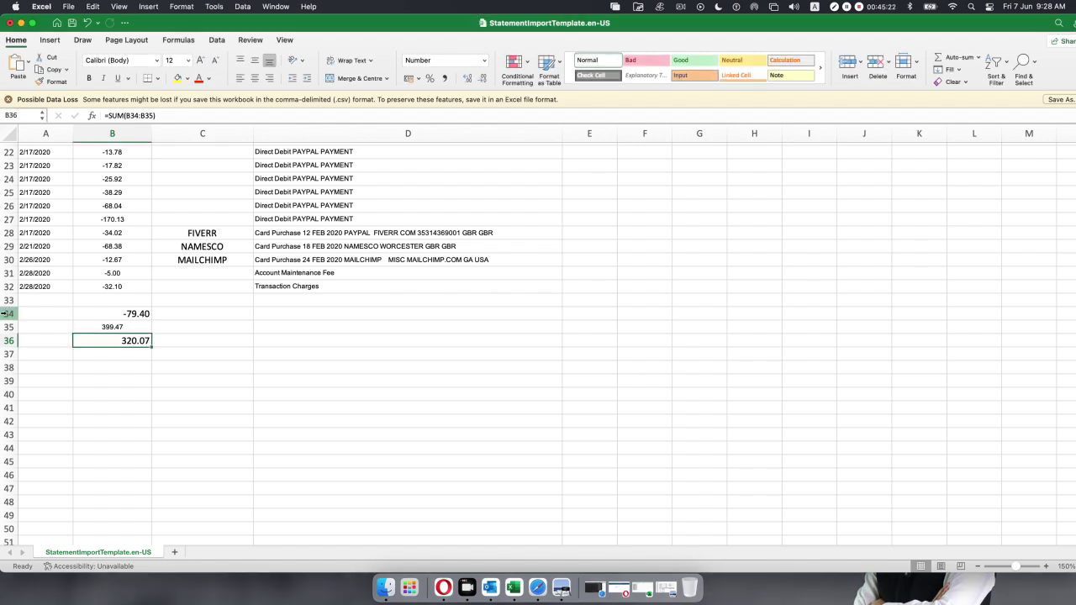
left_click_drag(5, 313, 7, 394)
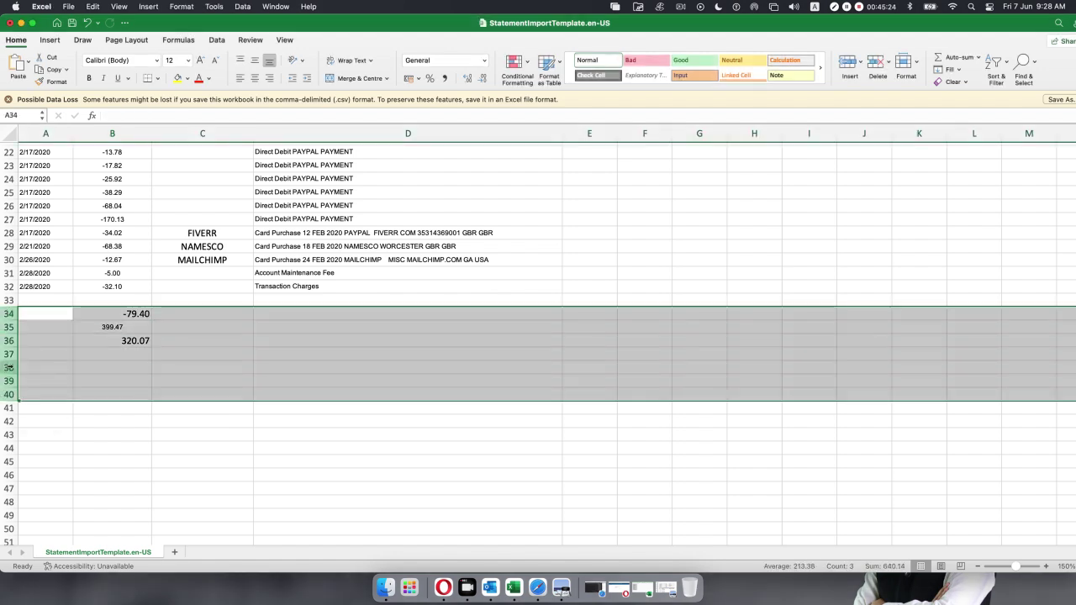
right_click(9, 367)
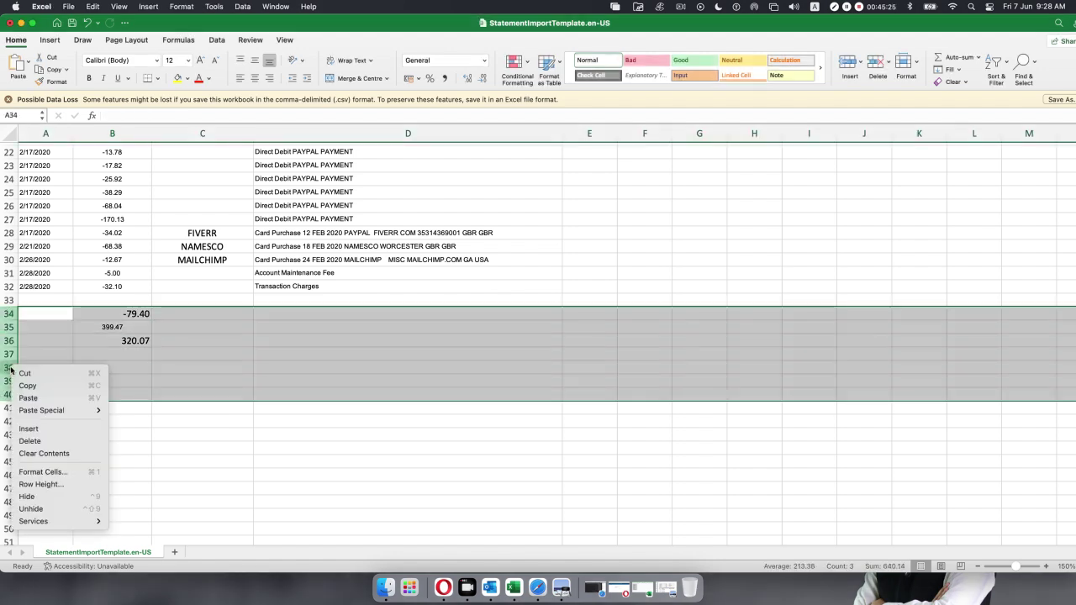
left_click(31, 442)
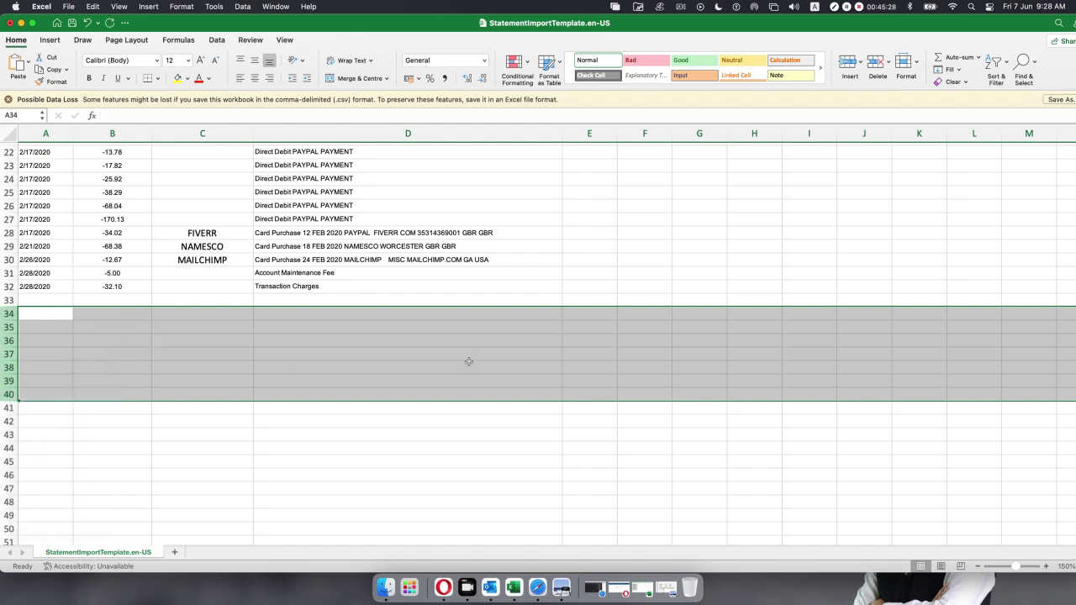
left_click(469, 362)
scroll(469, 362, "up", 10)
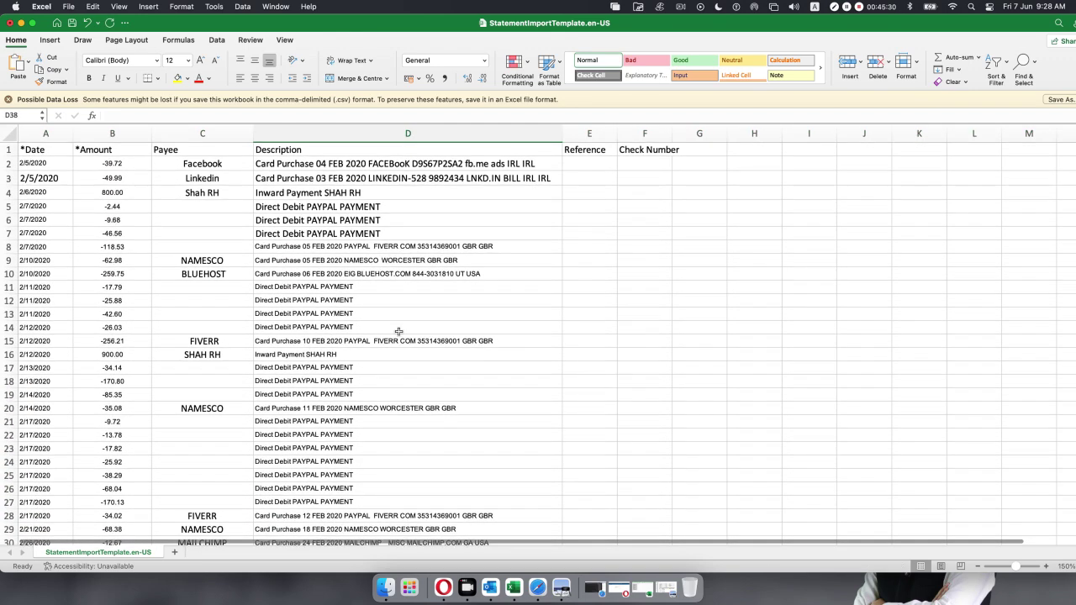
scroll(148, 165, "down", 1)
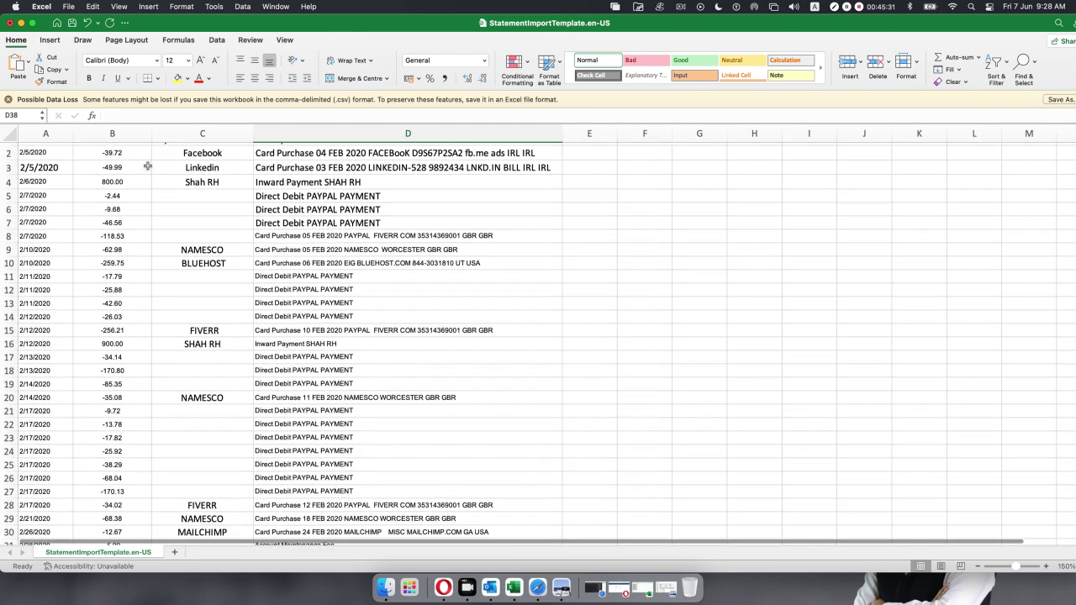
Save the import template workbook.
left_click(72, 26)
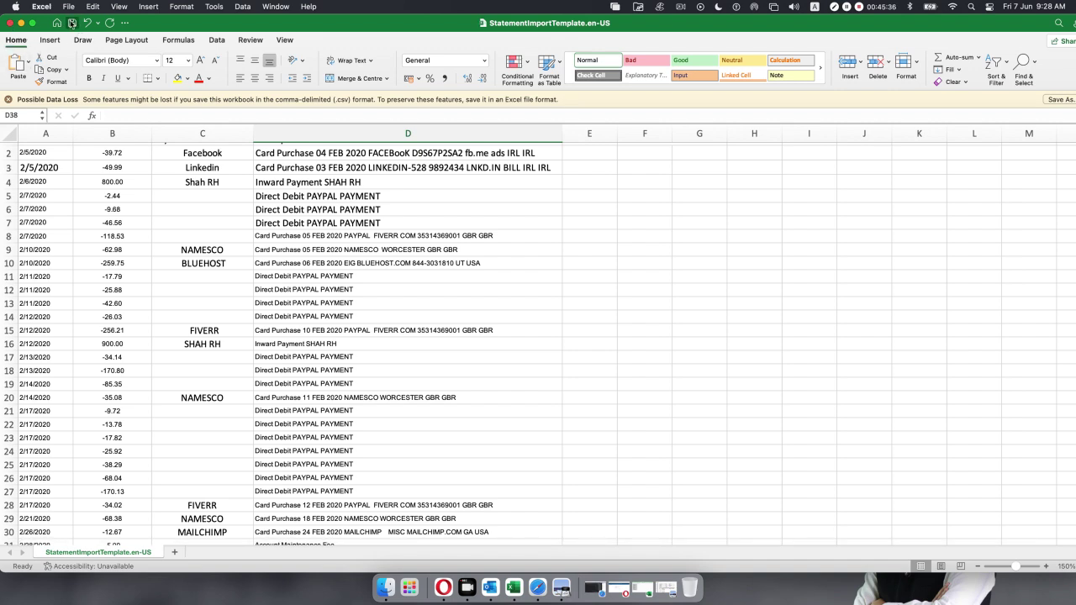
left_click(124, 23)
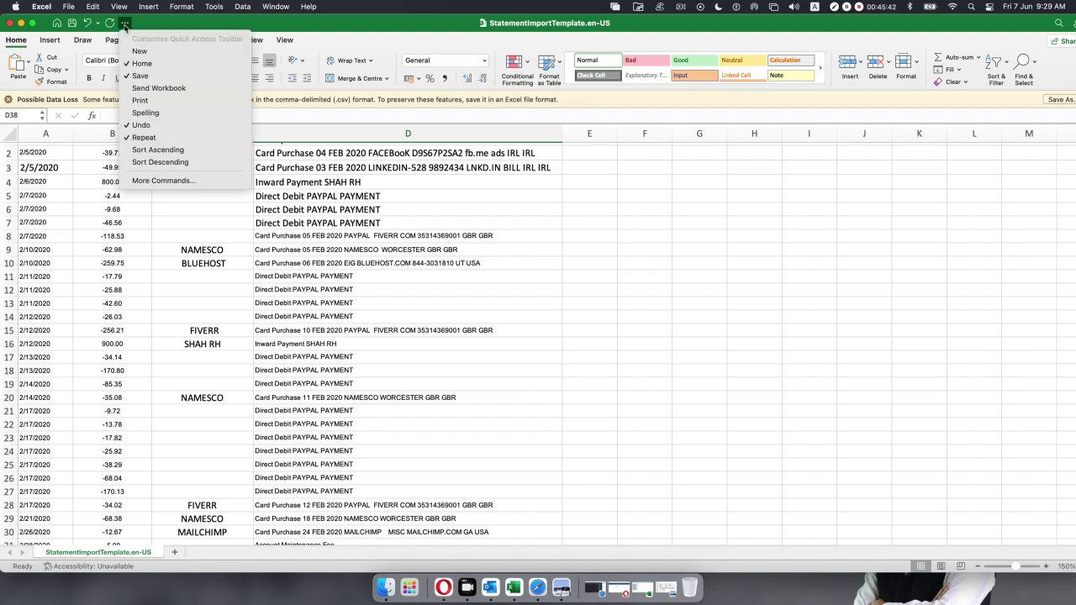
left_click(336, 247)
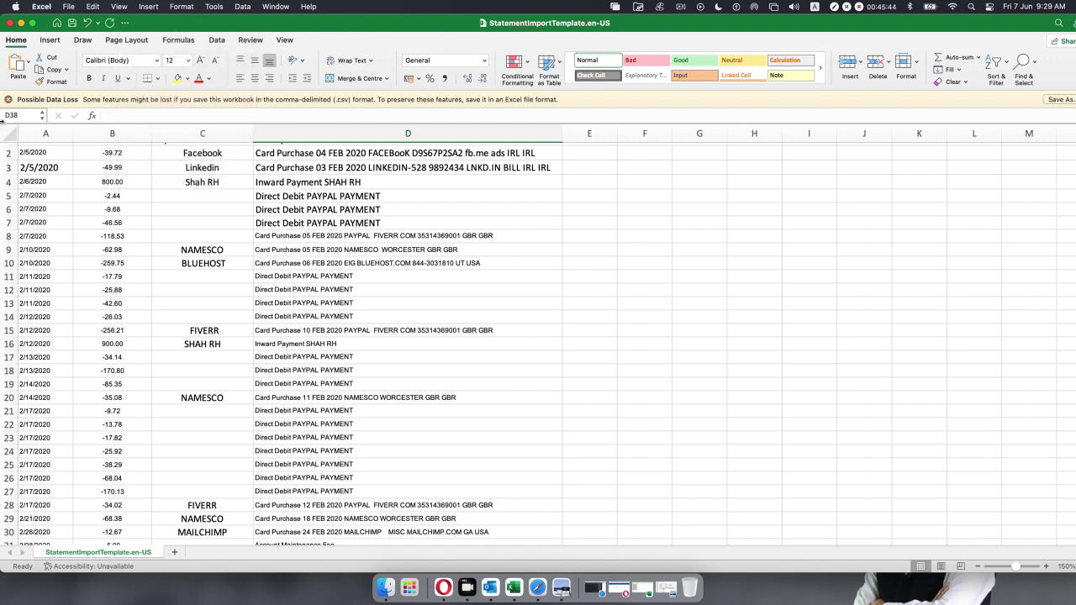
Close the import template and browse to Downloads from Xero's statement upload.
left_click(9, 24)
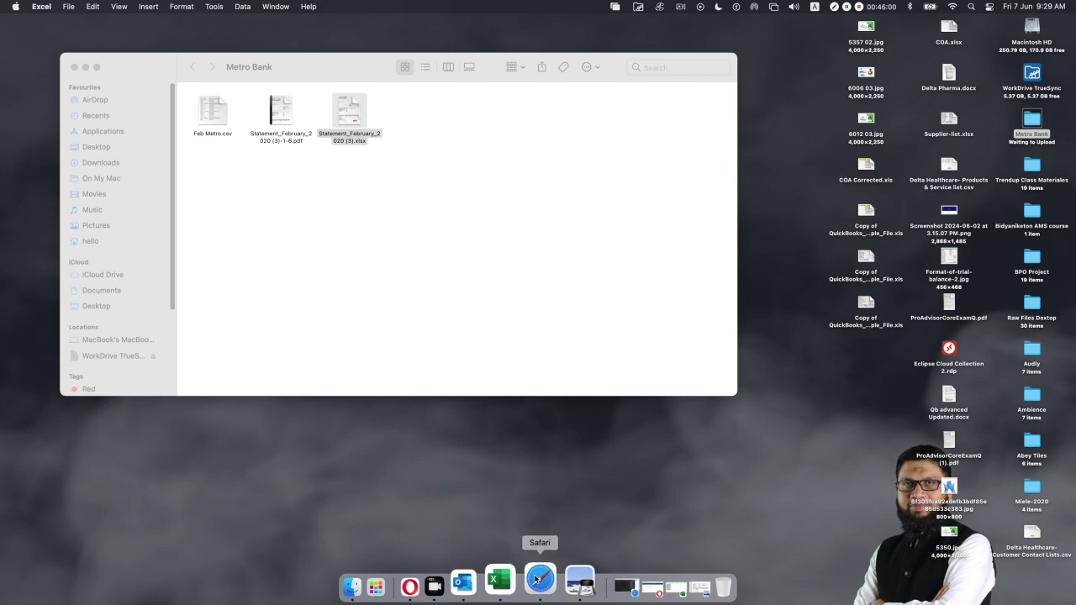
left_click(440, 579)
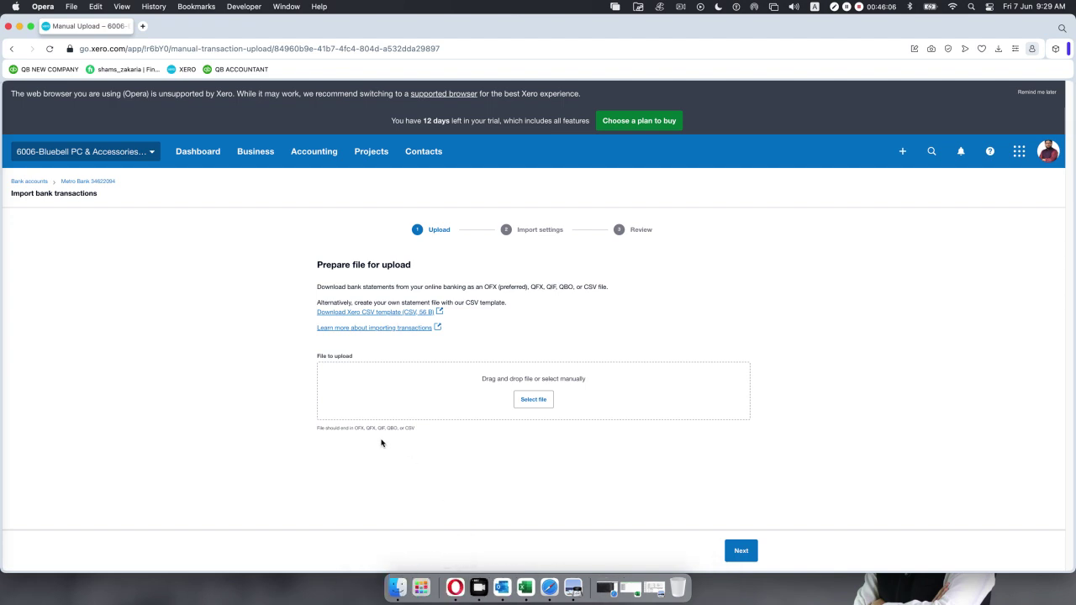
left_click(529, 402)
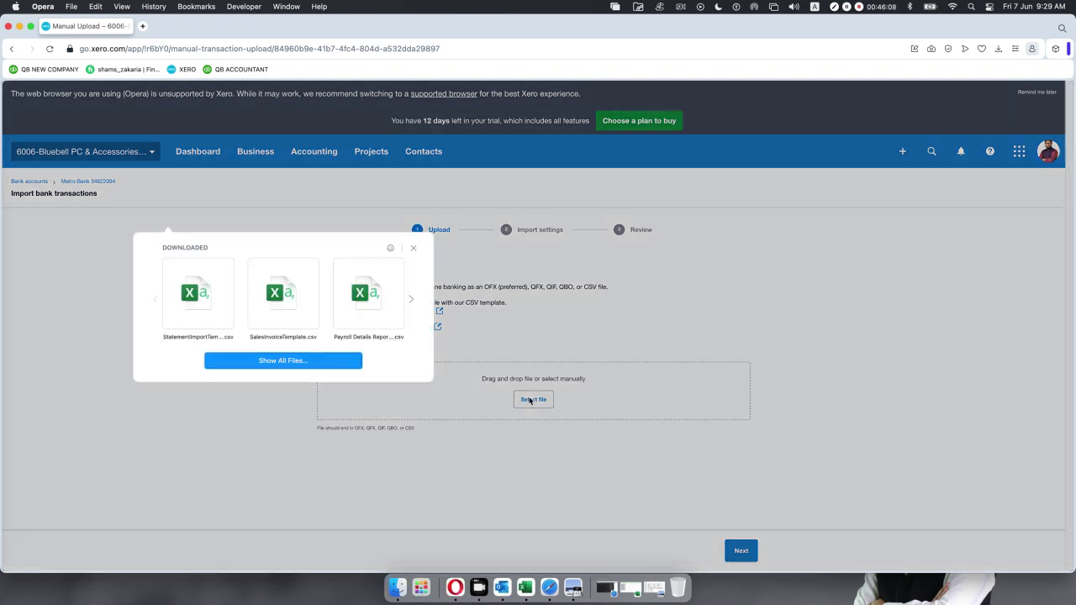
left_click(275, 361)
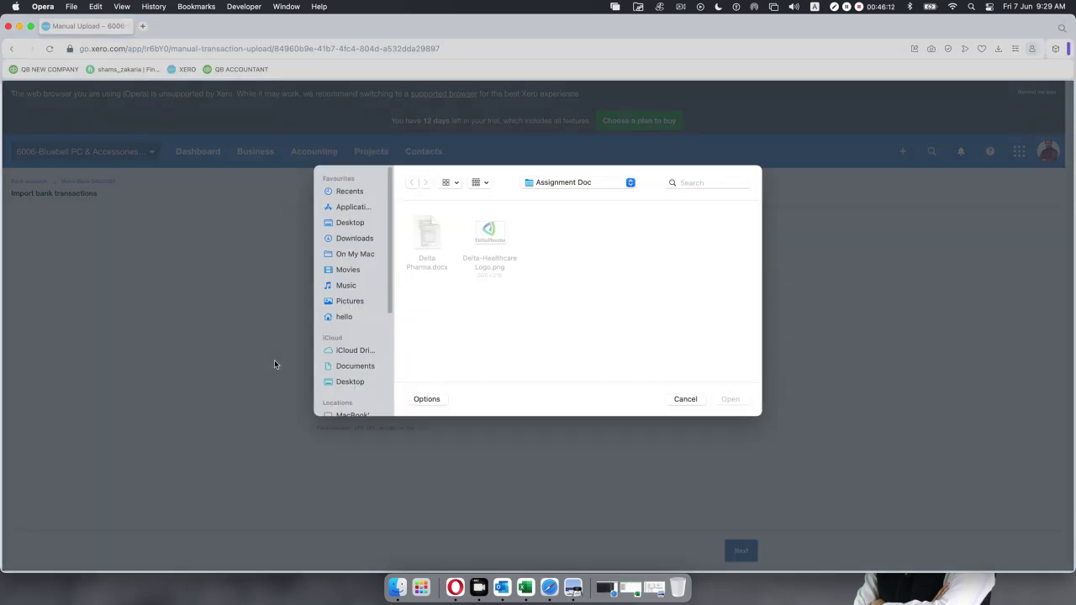
left_click(347, 244)
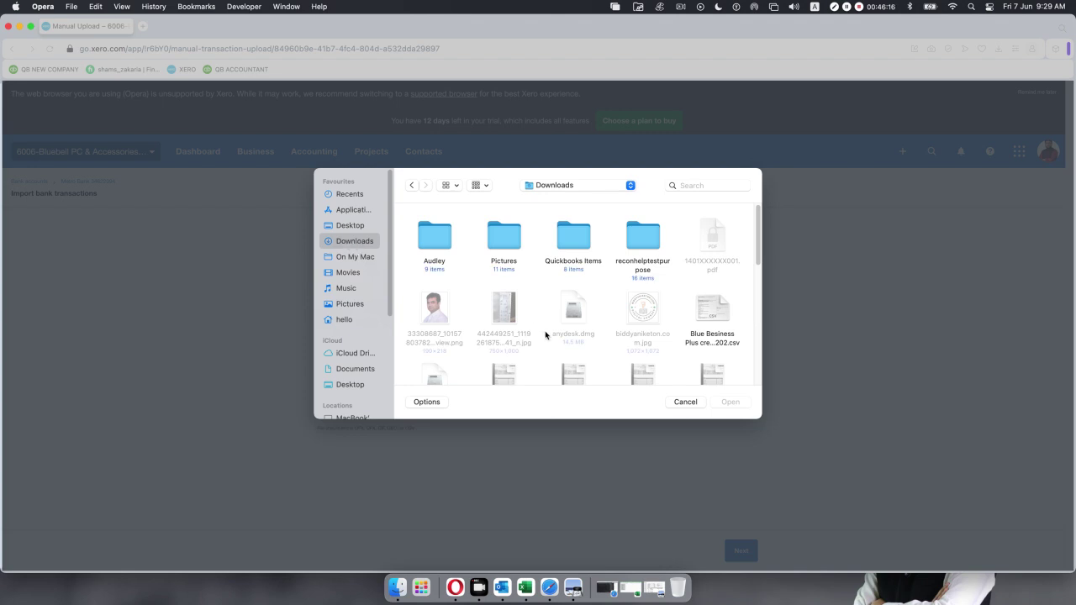
Select SalesInvoiceTemplate.csv in Downloads and attach it to the upload.
scroll(545, 333, "down", 5)
scroll(545, 334, "down", 3)
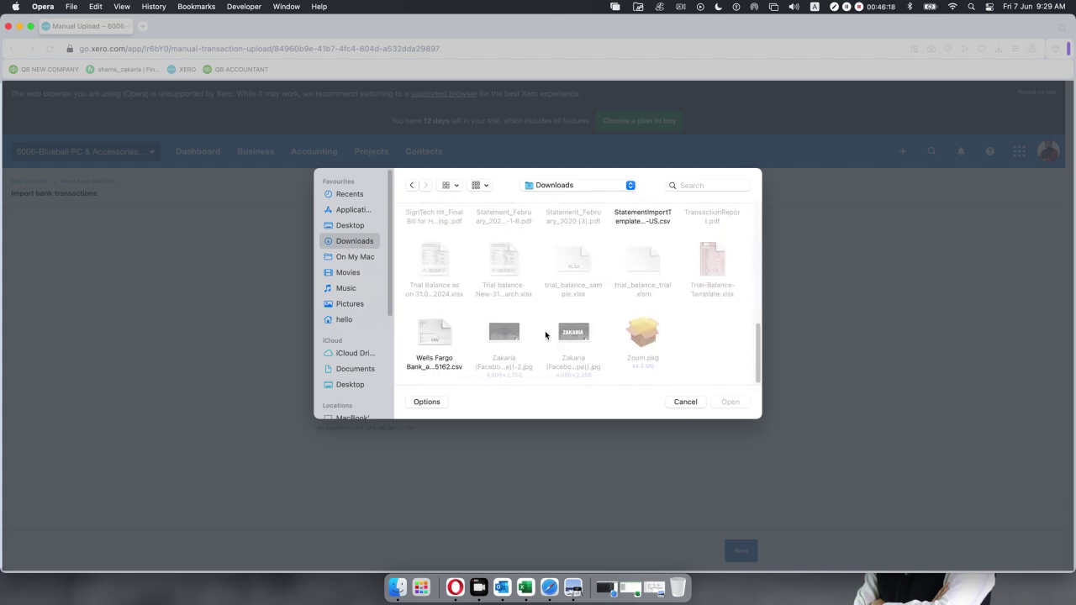
scroll(545, 335, "up", 5)
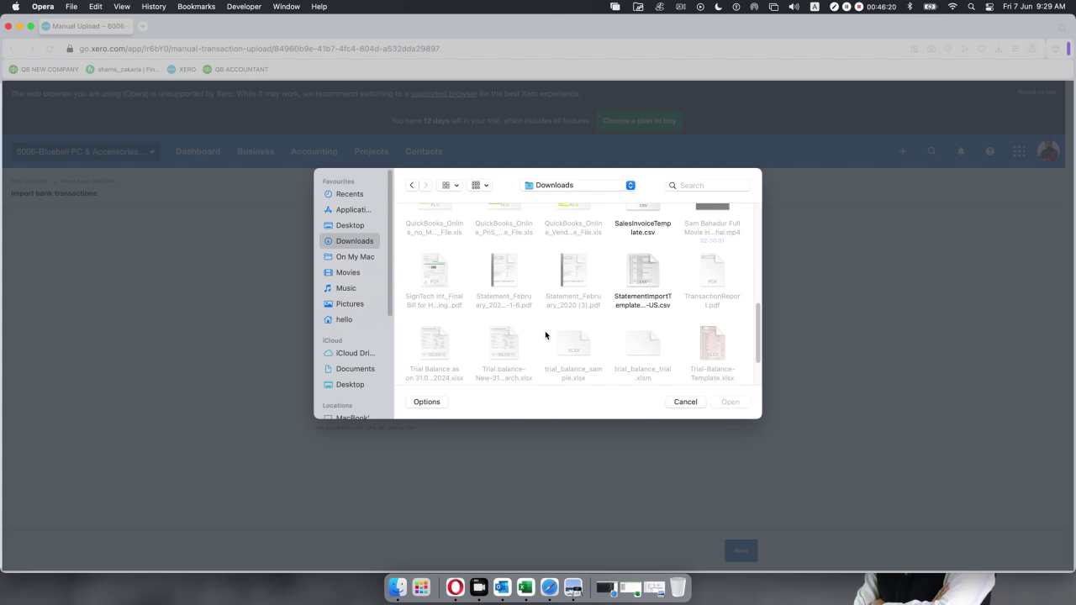
scroll(545, 335, "up", 5)
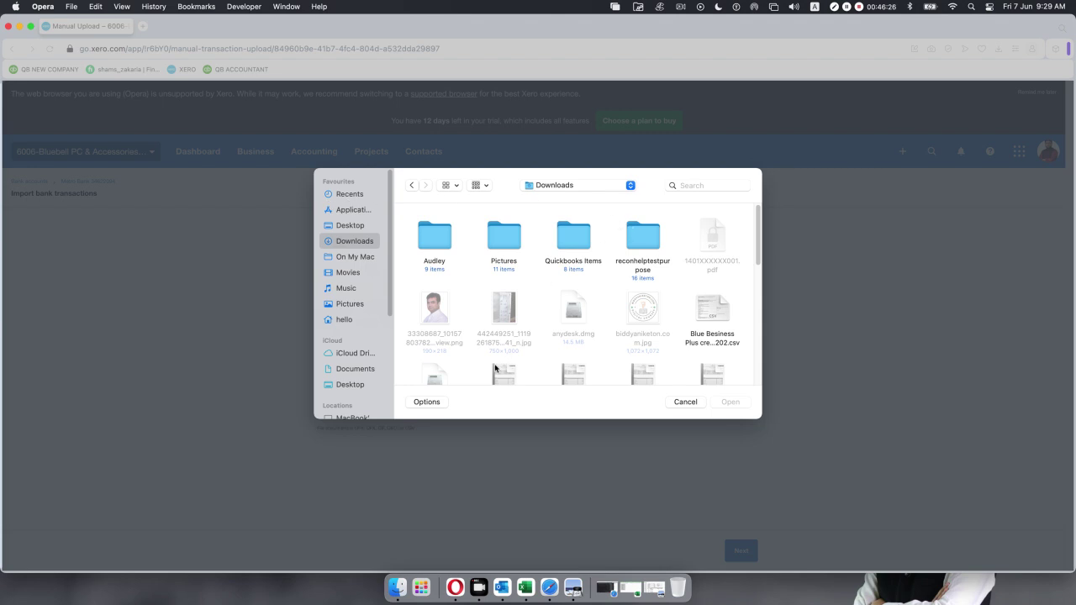
scroll(480, 325, "down", 3)
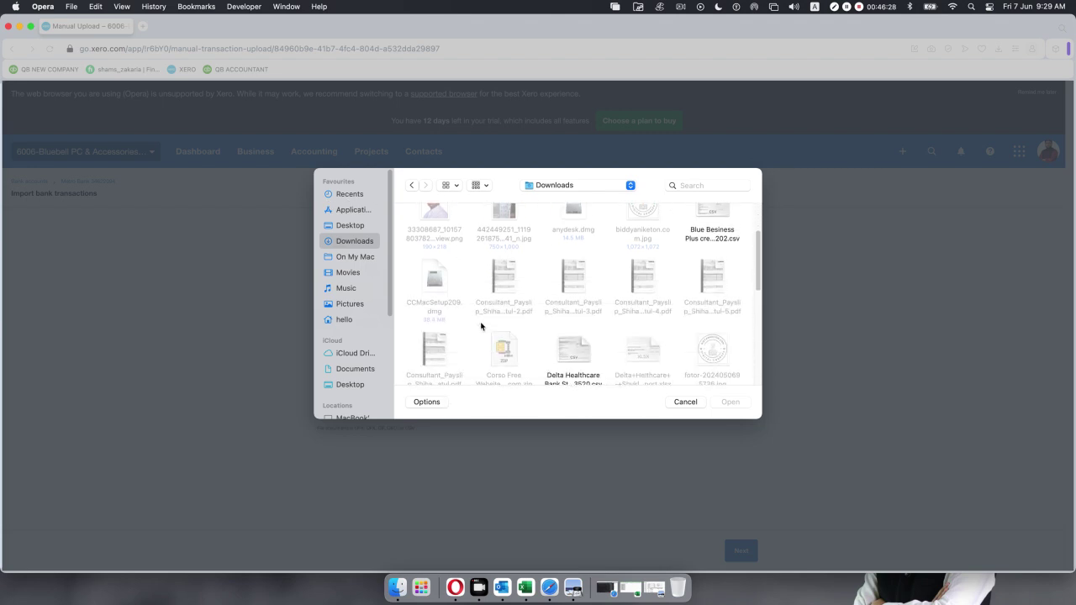
scroll(480, 326, "down", 3)
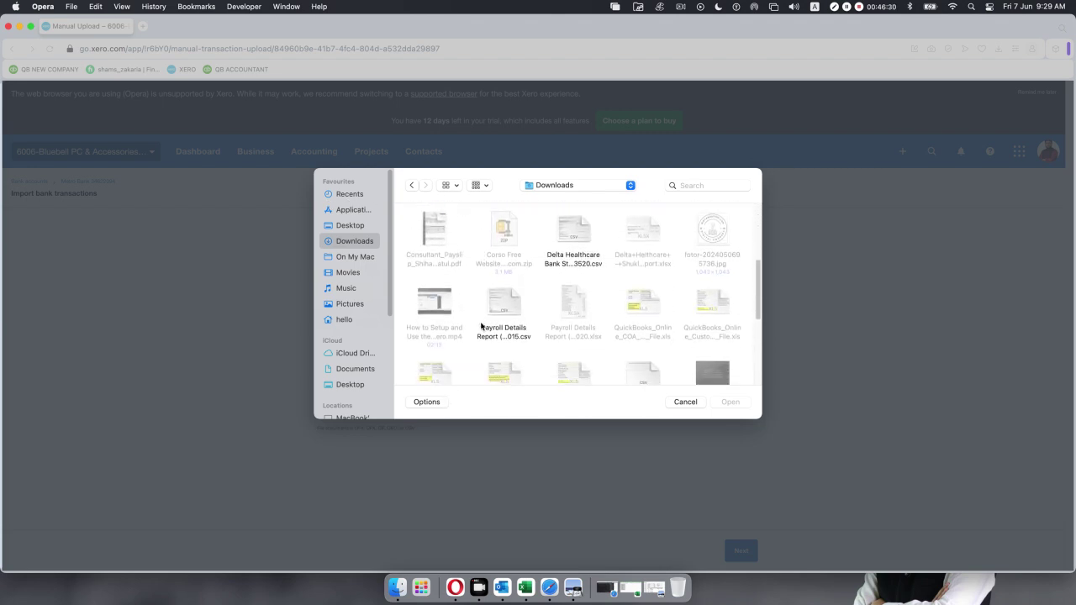
scroll(483, 326, "down", 3)
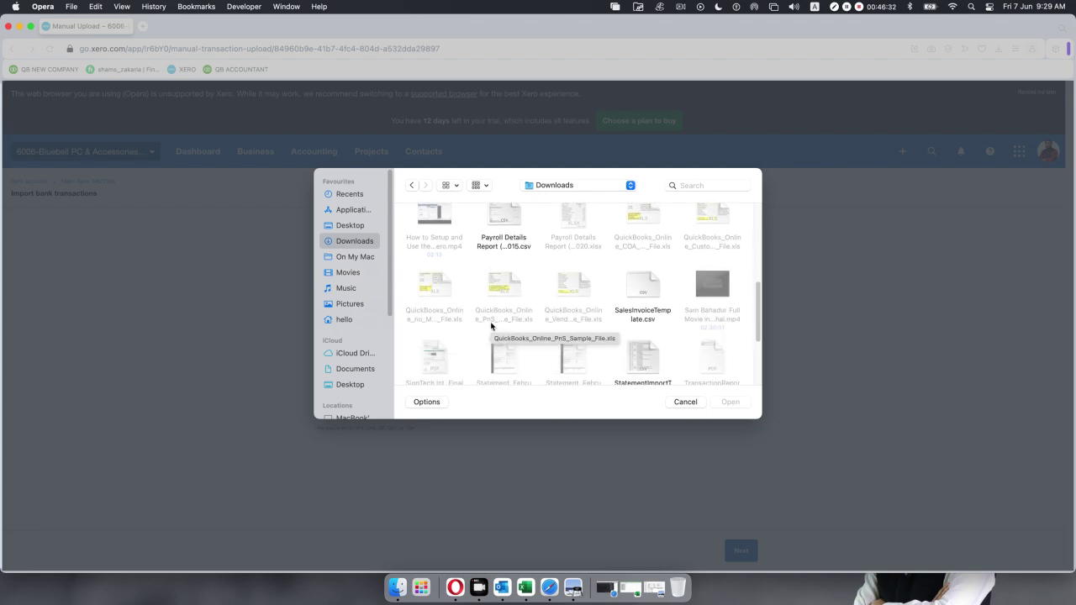
left_click(644, 291)
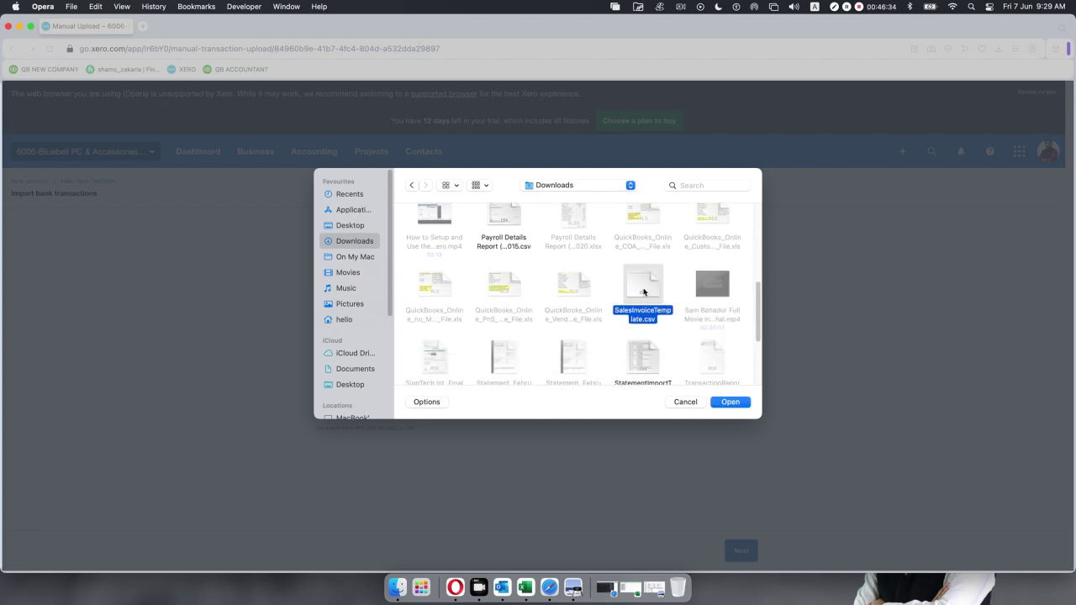
left_click(730, 403)
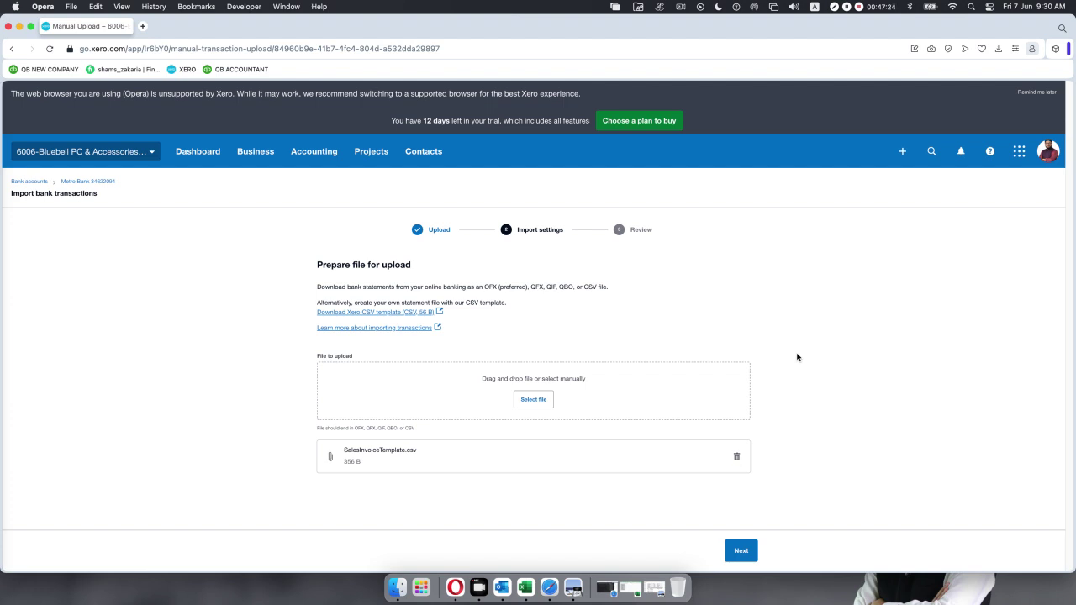
Preview SalesInvoiceTemplate.csv's column mapping, return to the Upload step, and minimise the browser.
left_click(743, 551)
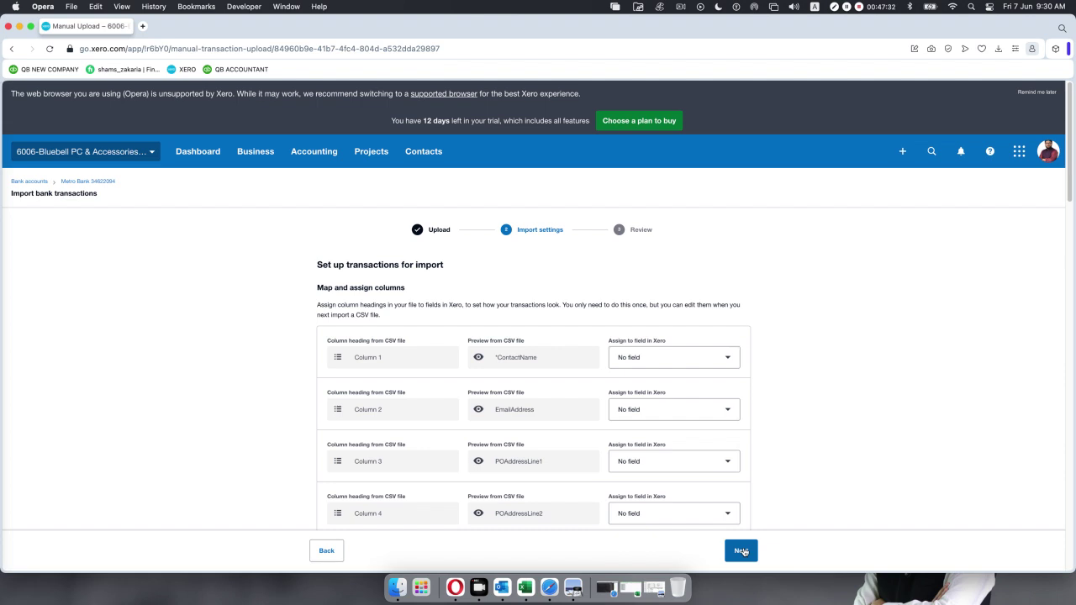
scroll(742, 551, "down", 5)
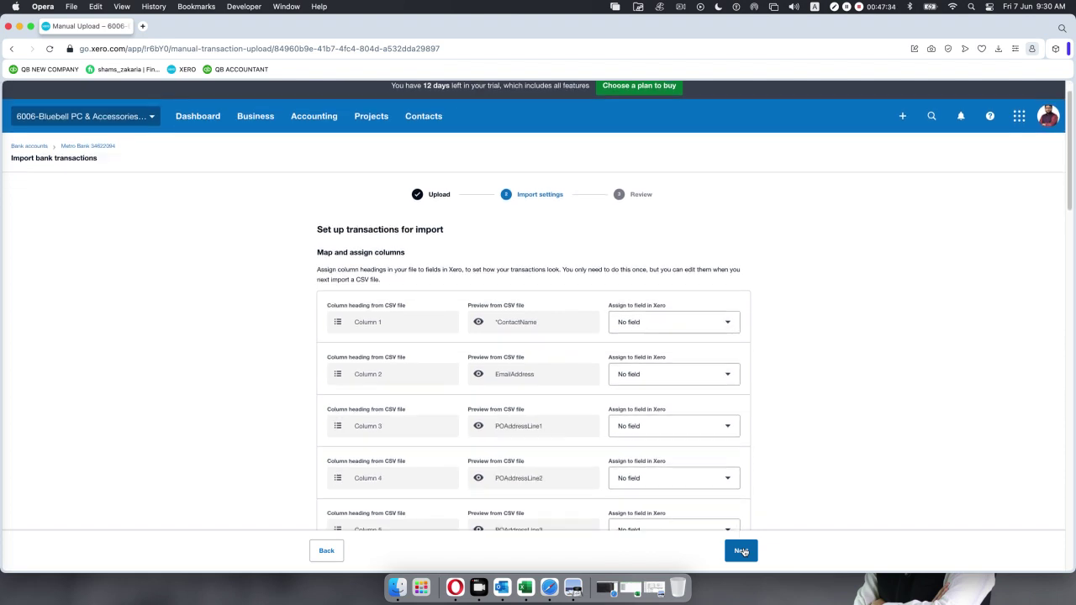
scroll(743, 551, "down", 1)
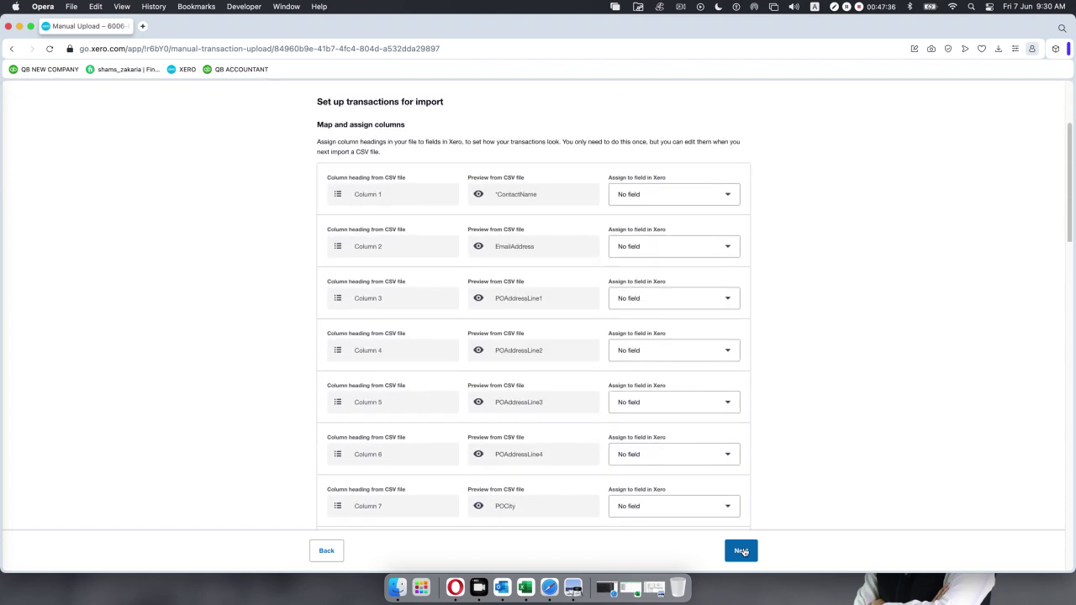
scroll(743, 551, "up", 3)
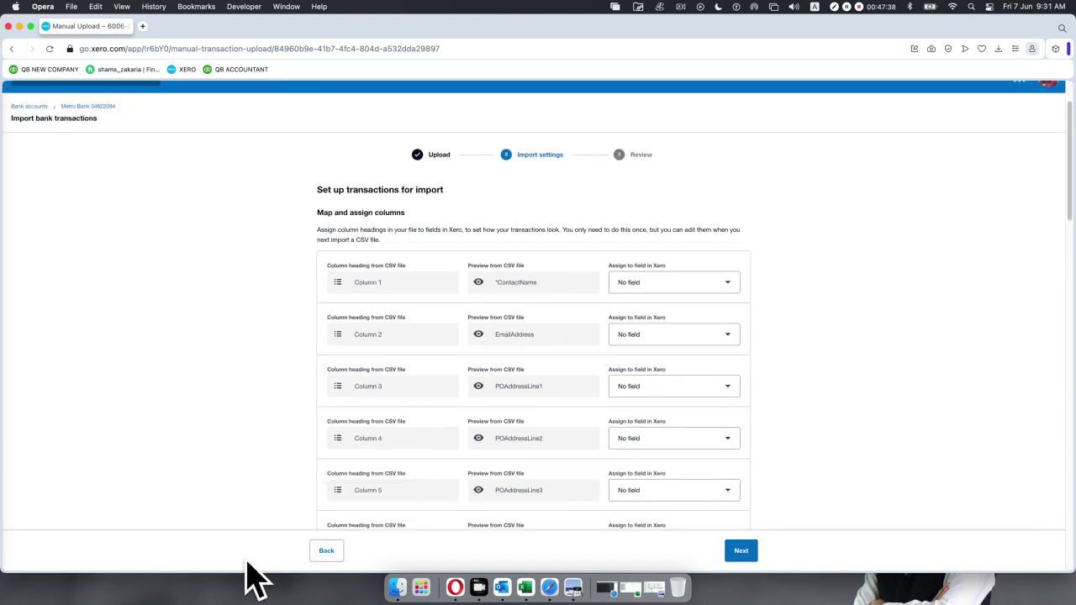
left_click(311, 551)
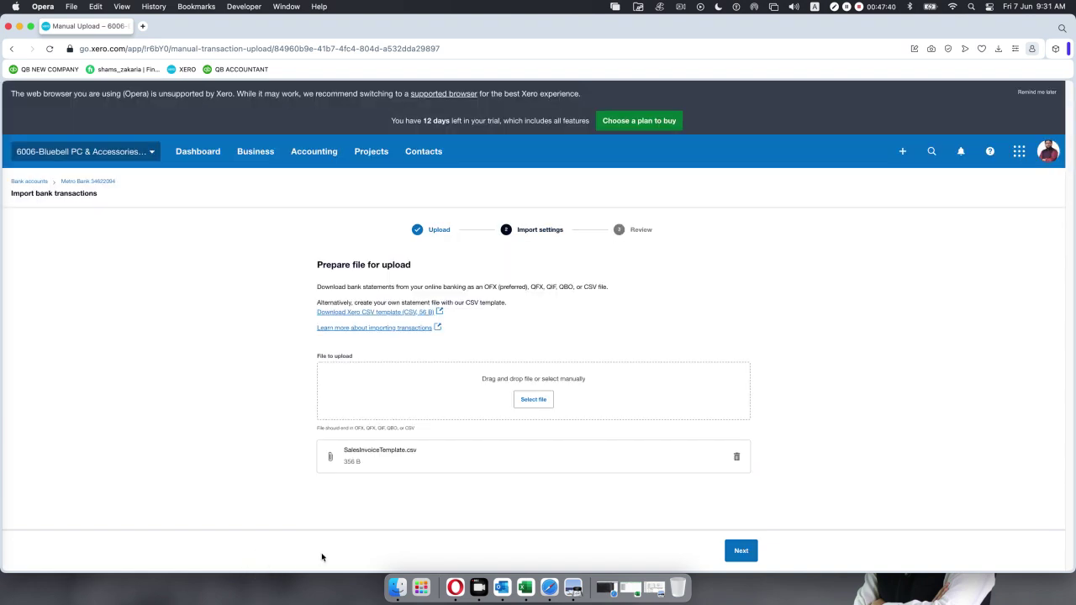
left_click(19, 27)
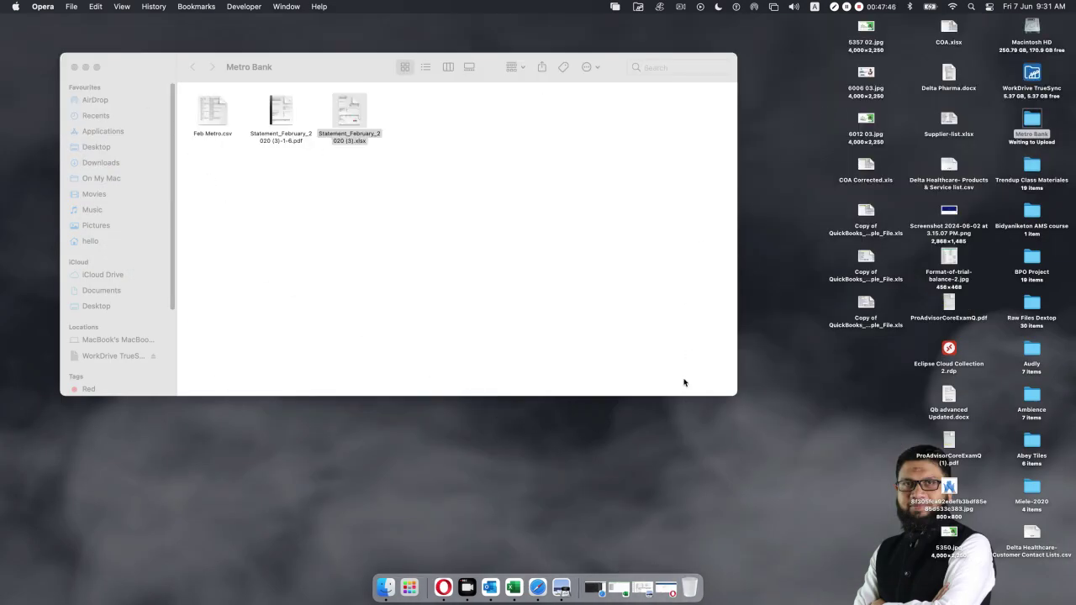
Open StatementImportTemplate CSV from Macintosh HD > Users > Downloads in Excel, then close it.
double_click(1031, 28)
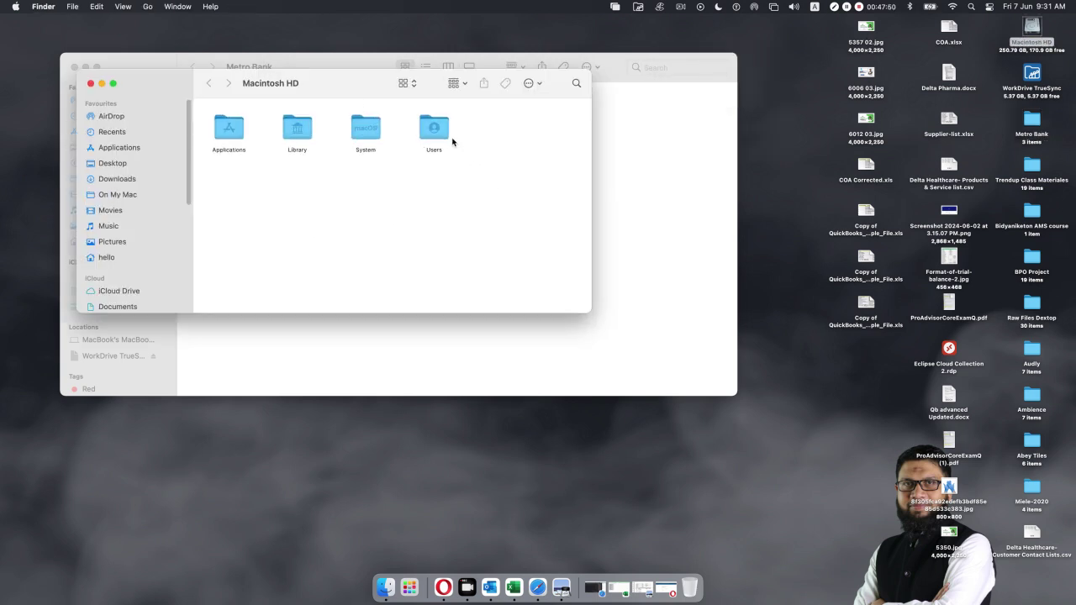
double_click(441, 129)
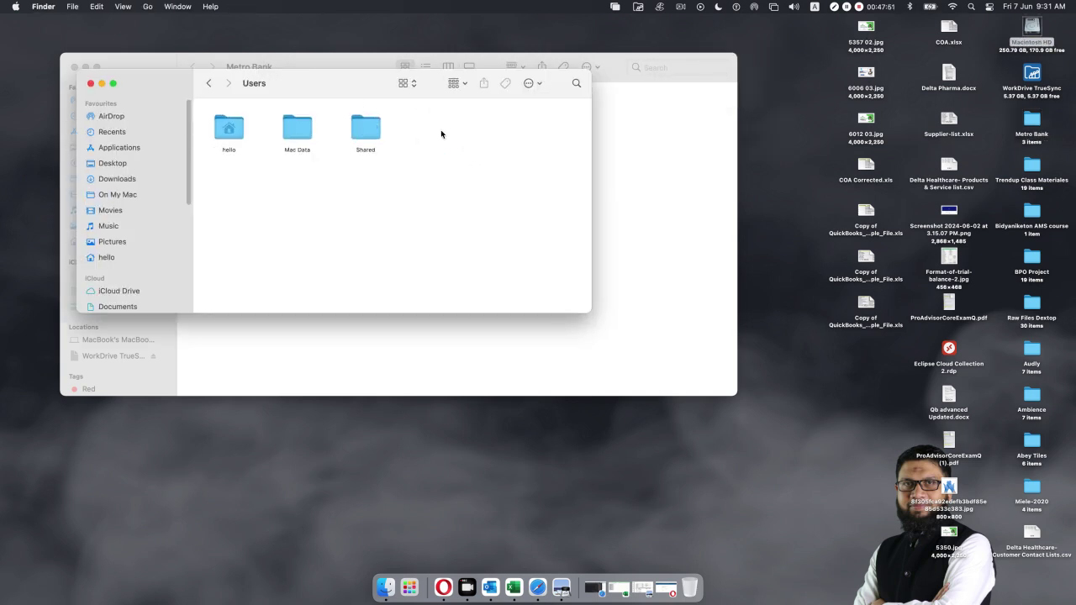
left_click(115, 182)
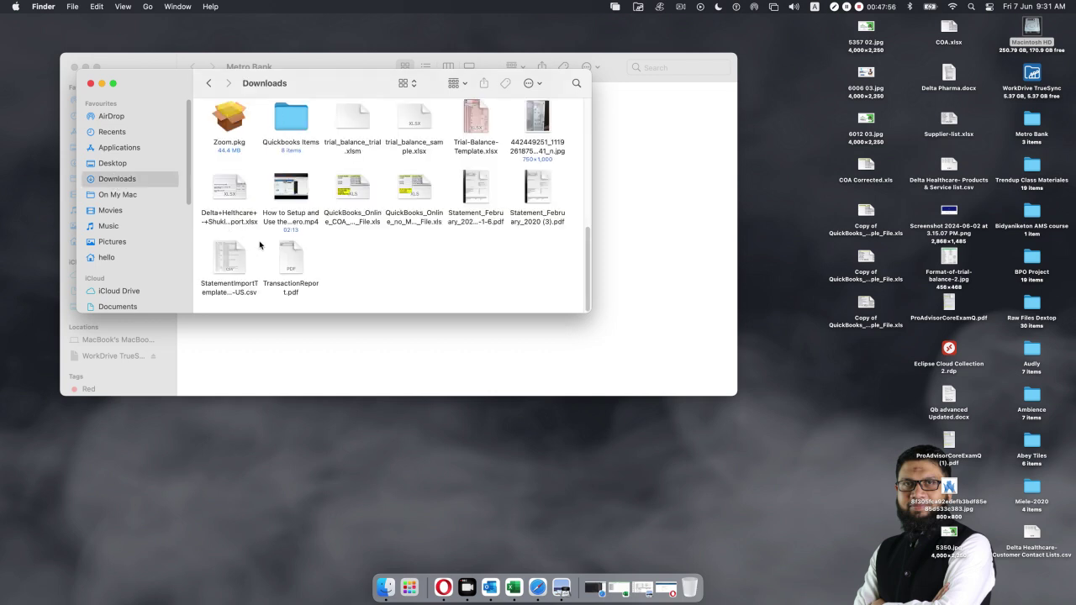
left_click(232, 263)
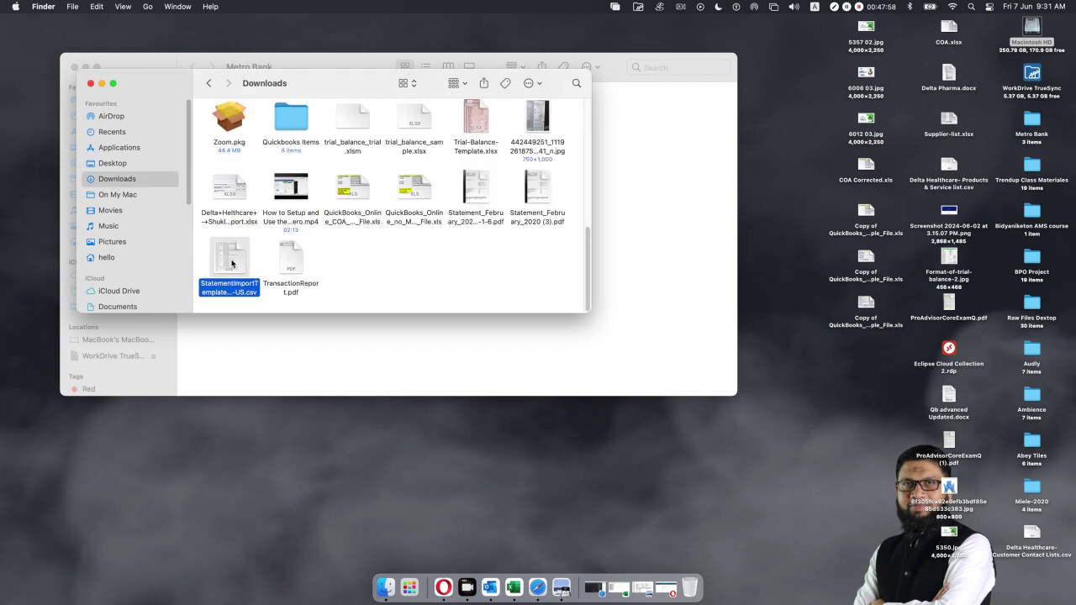
double_click(231, 263)
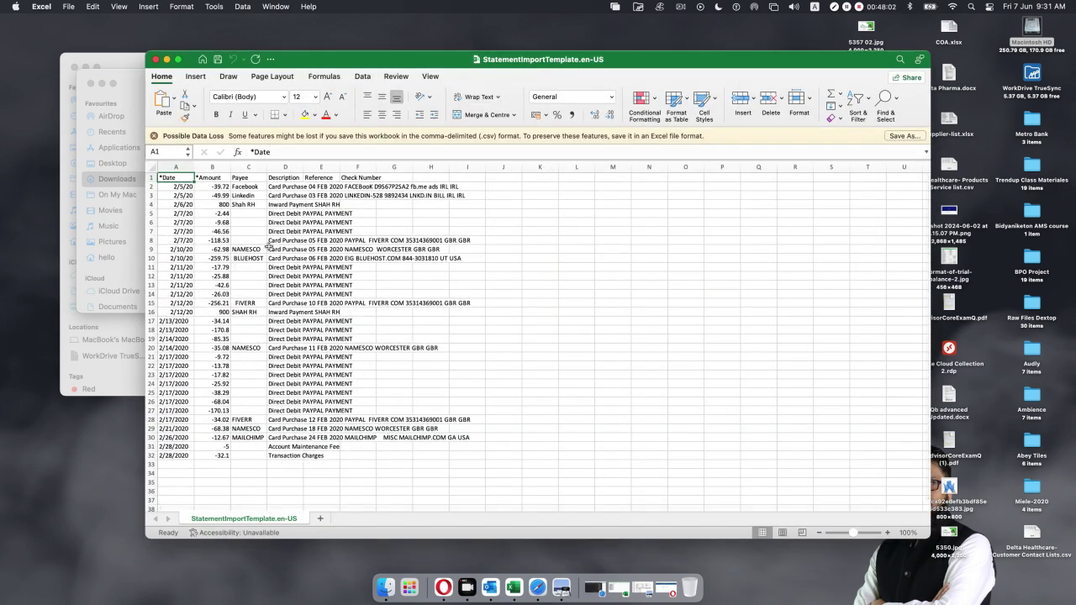
left_click(155, 59)
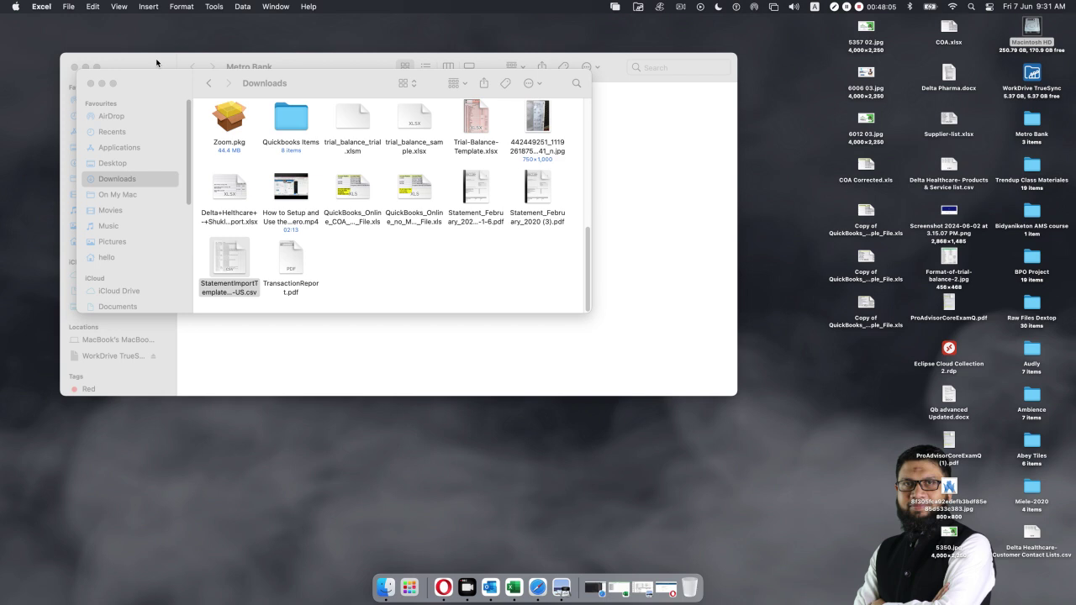
Minimise the Metro Bank folder window and close the Downloads Finder window.
left_click(227, 254)
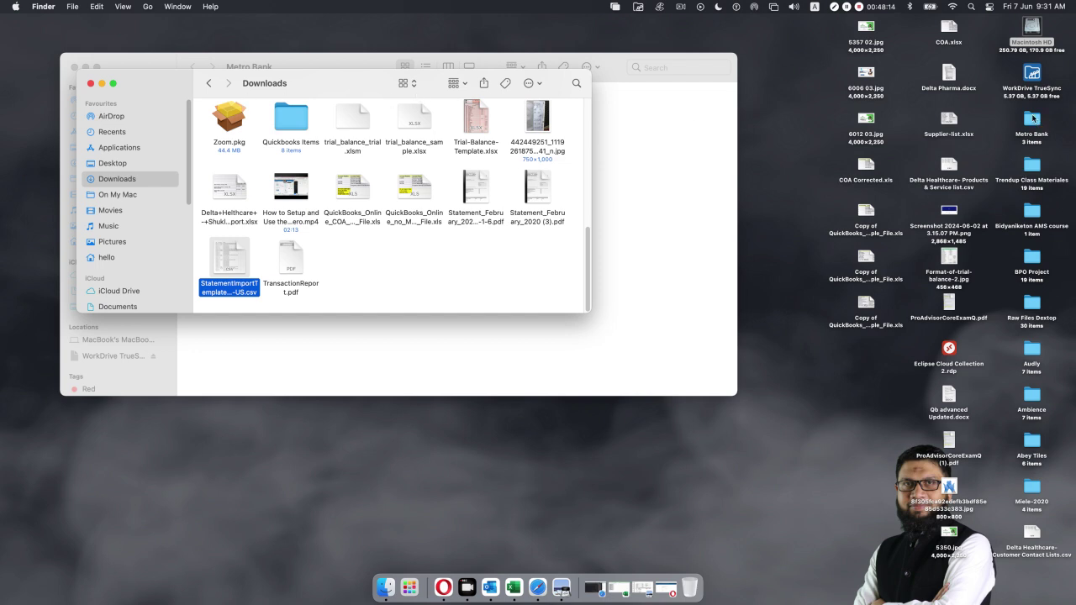
double_click(1030, 134)
left_click(425, 181)
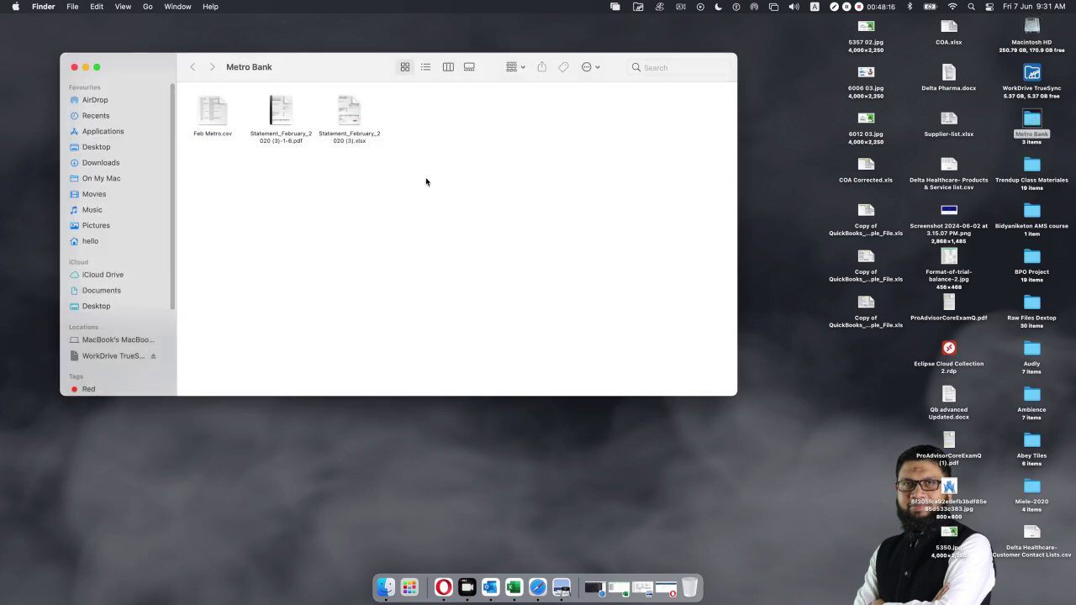
left_click(85, 68)
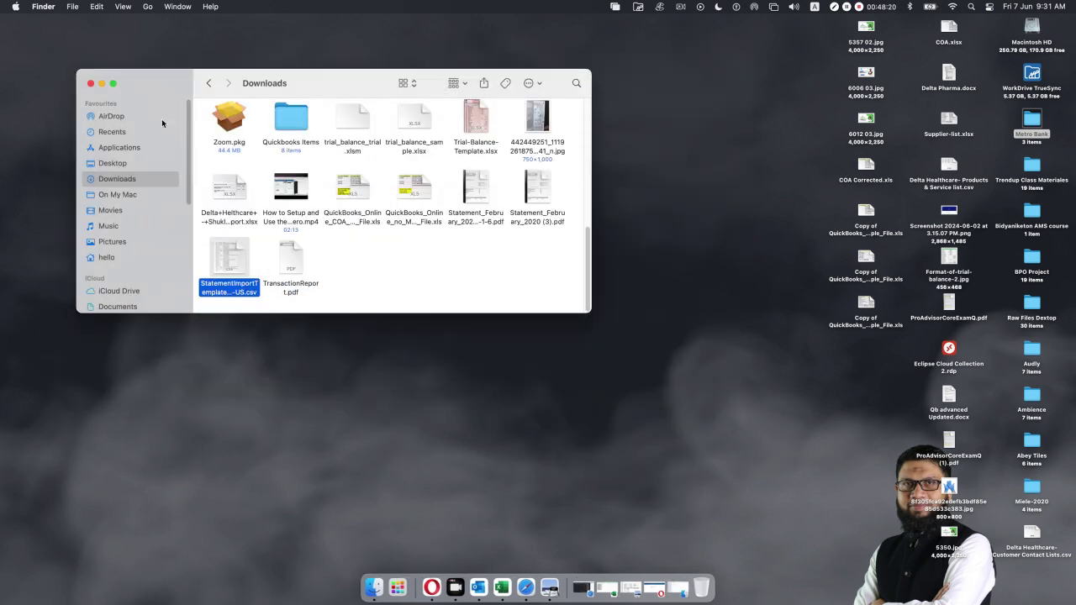
left_click(90, 83)
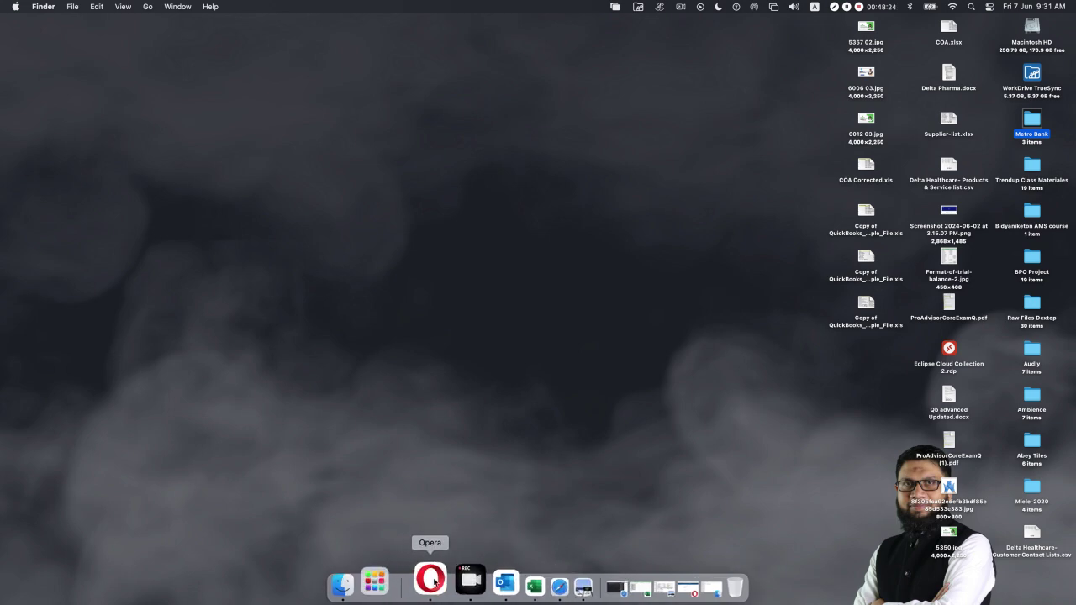
Remove SalesInvoiceTemplate.csv and attach Feb Metro.csv from Desktop > Metro Bank instead.
left_click(419, 579)
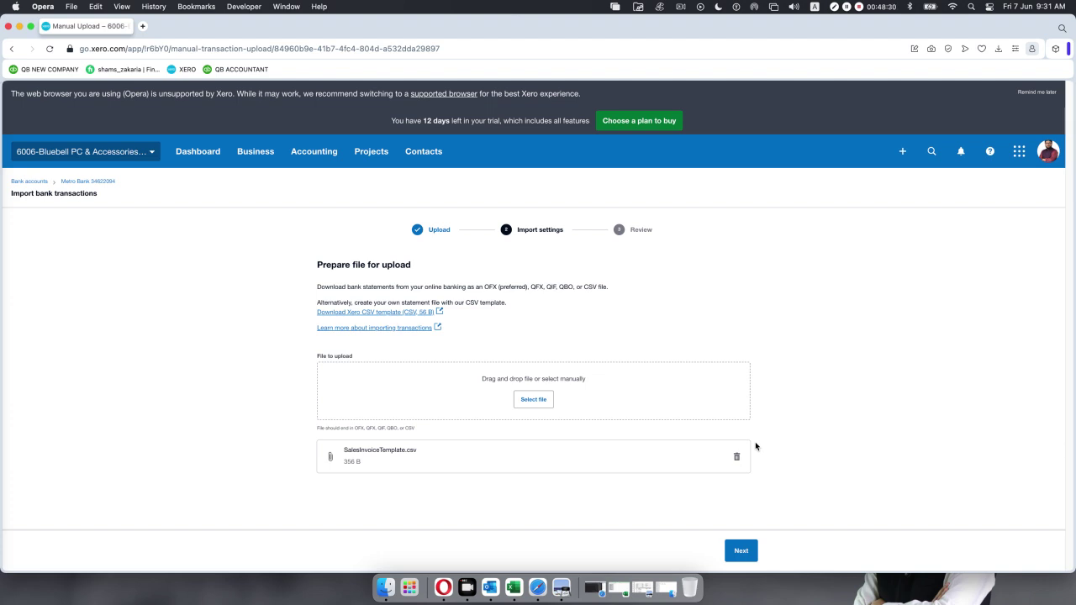
left_click(737, 457)
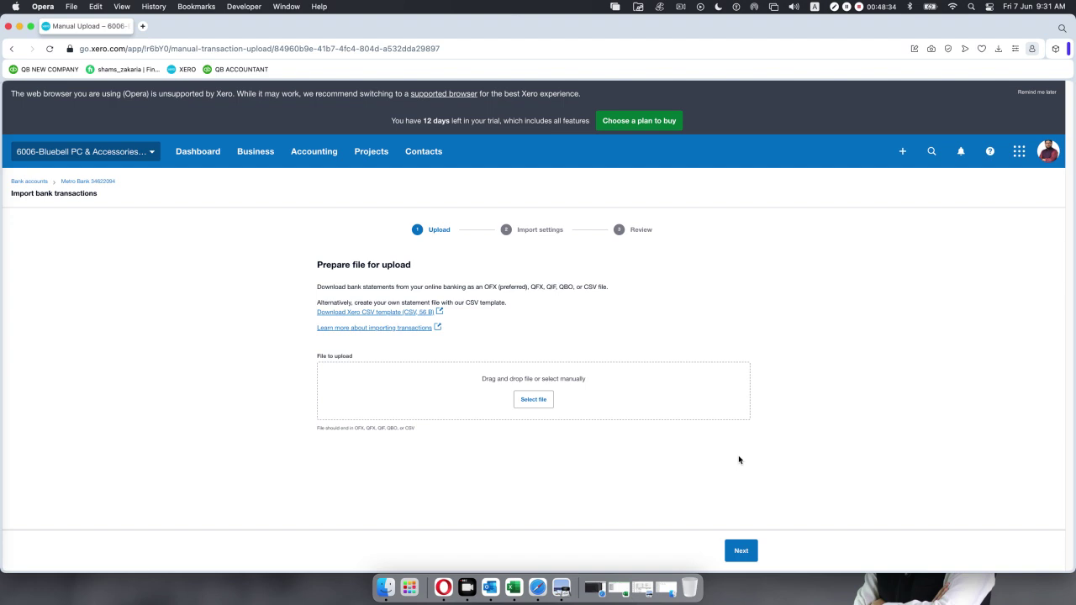
left_click(538, 400)
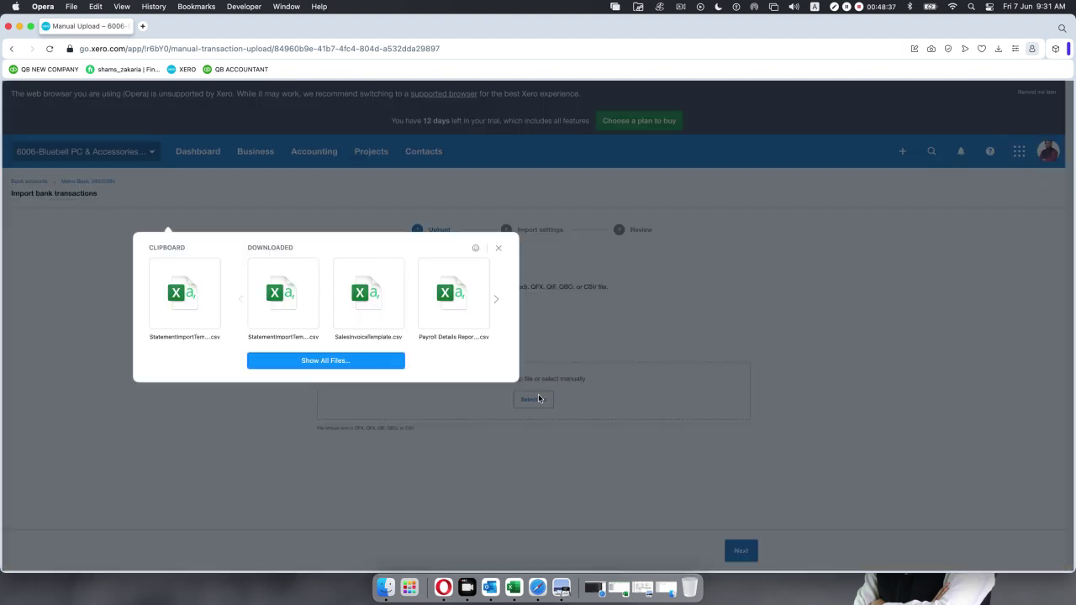
left_click(352, 361)
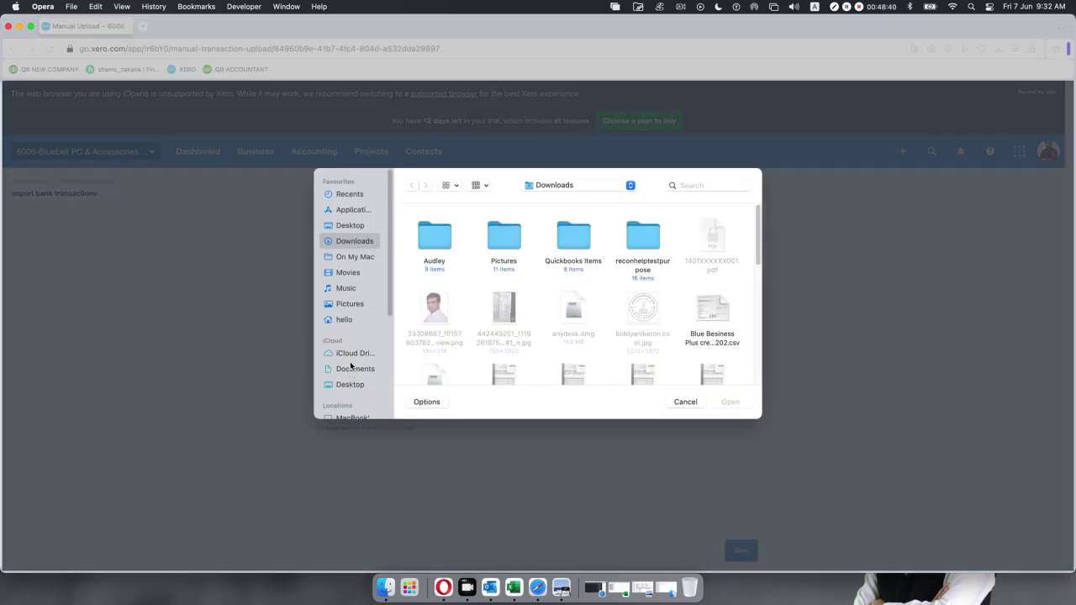
left_click(349, 225)
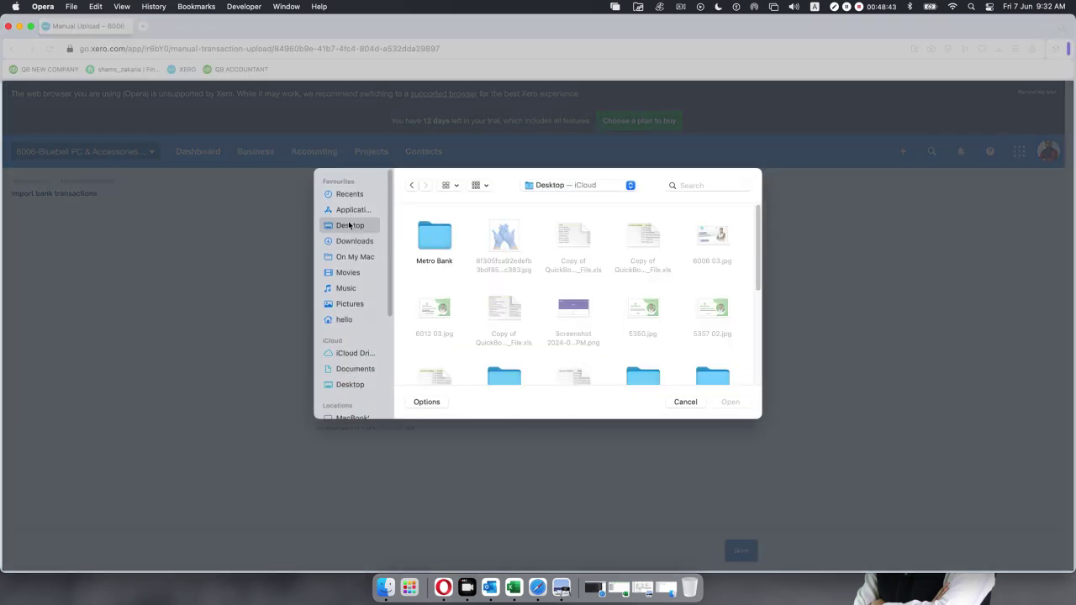
double_click(431, 233)
left_click(434, 234)
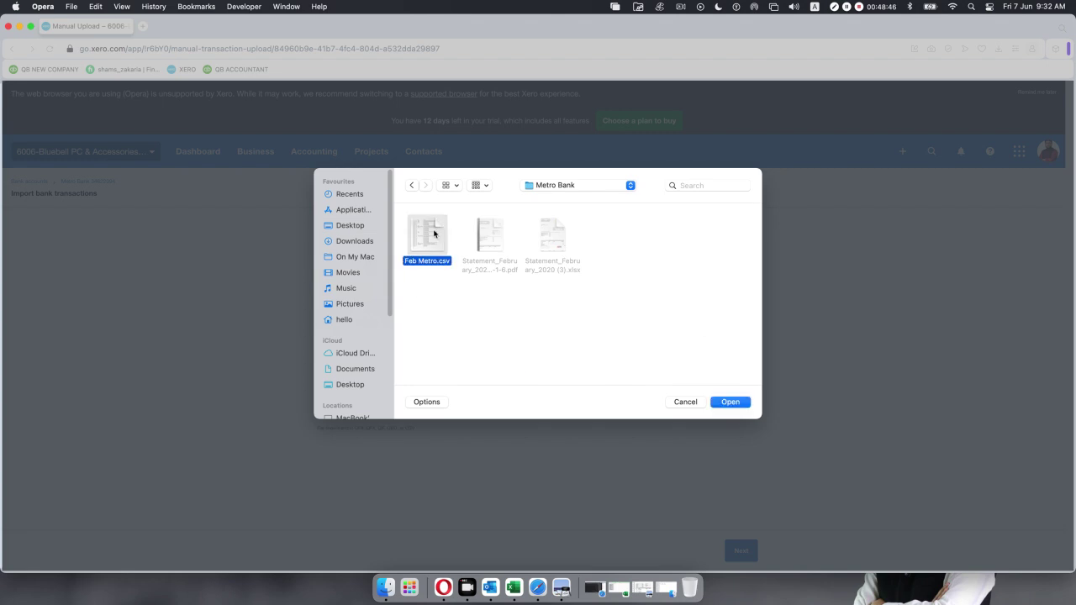
left_click(727, 403)
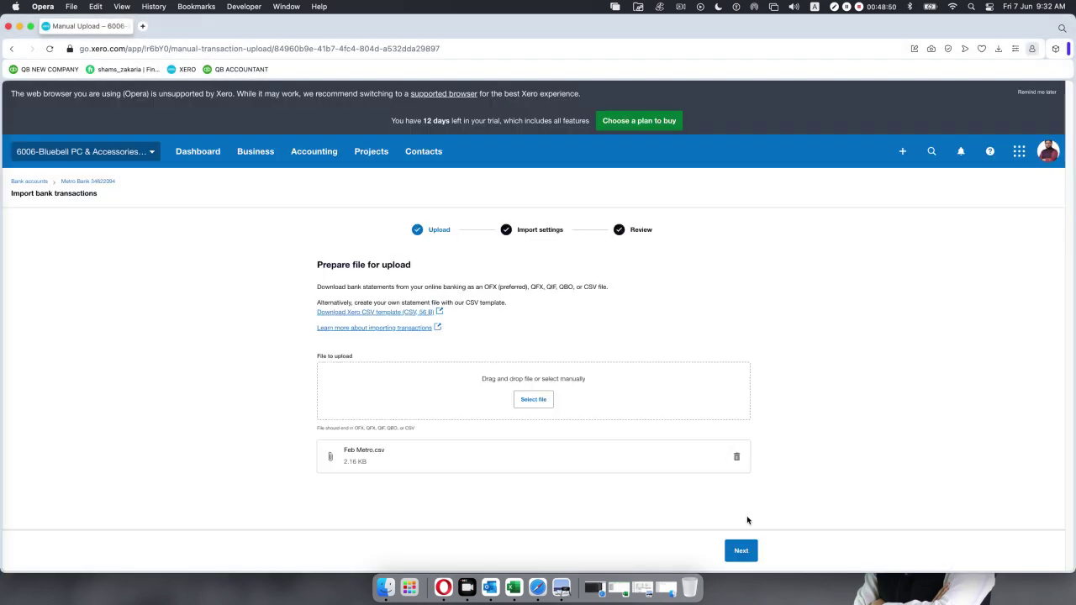
Advance Feb Metro.csv to column mapping, review the Date, Amount, Payee and Description matches, then minimise Opera.
left_click(742, 551)
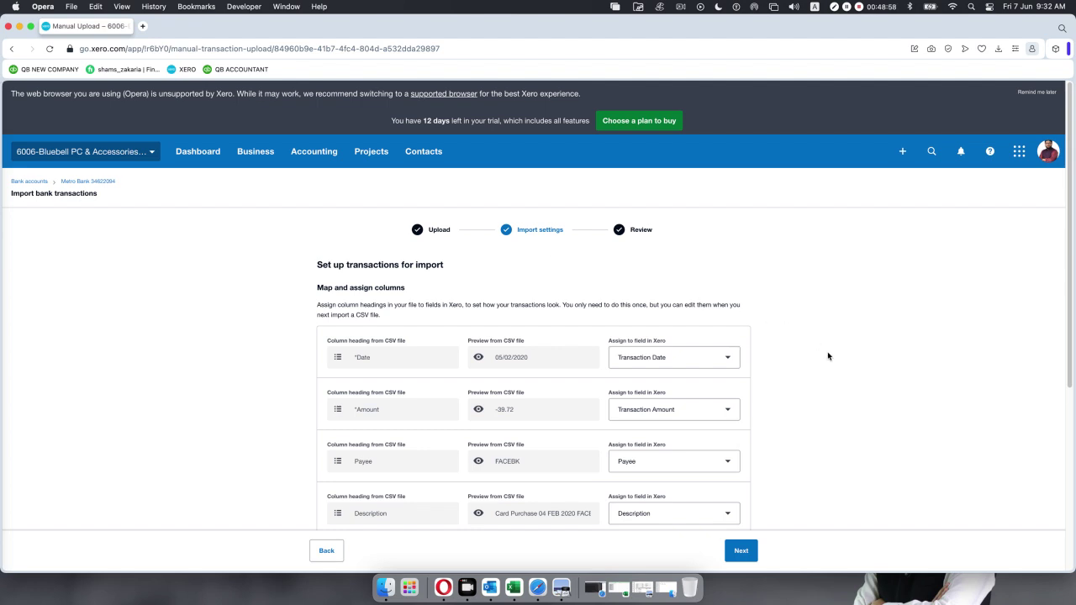
scroll(826, 356, "down", 5)
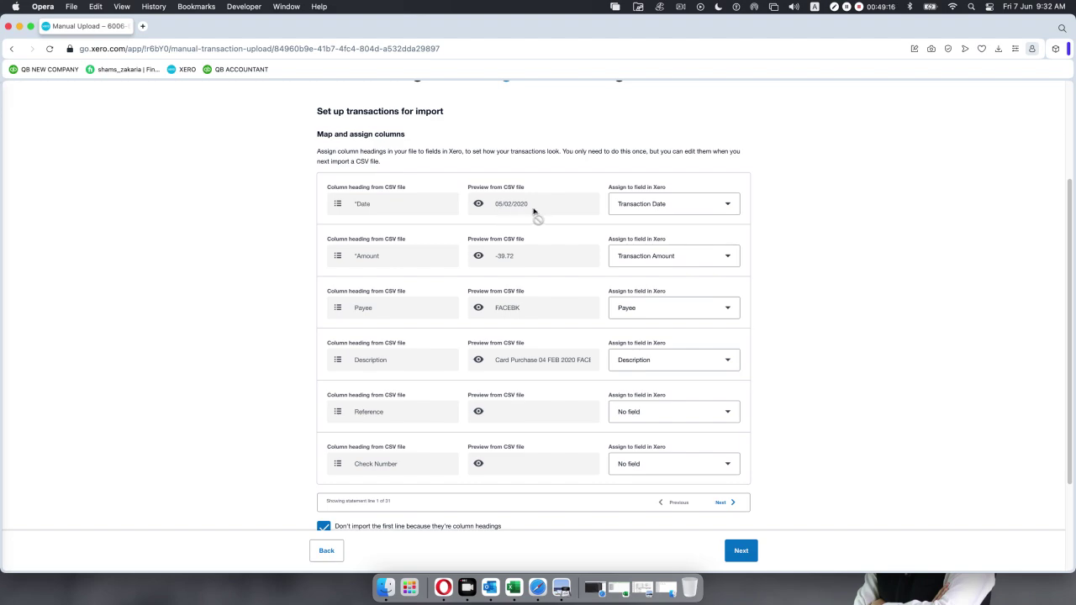
key("super+equal")
key("super+equal")
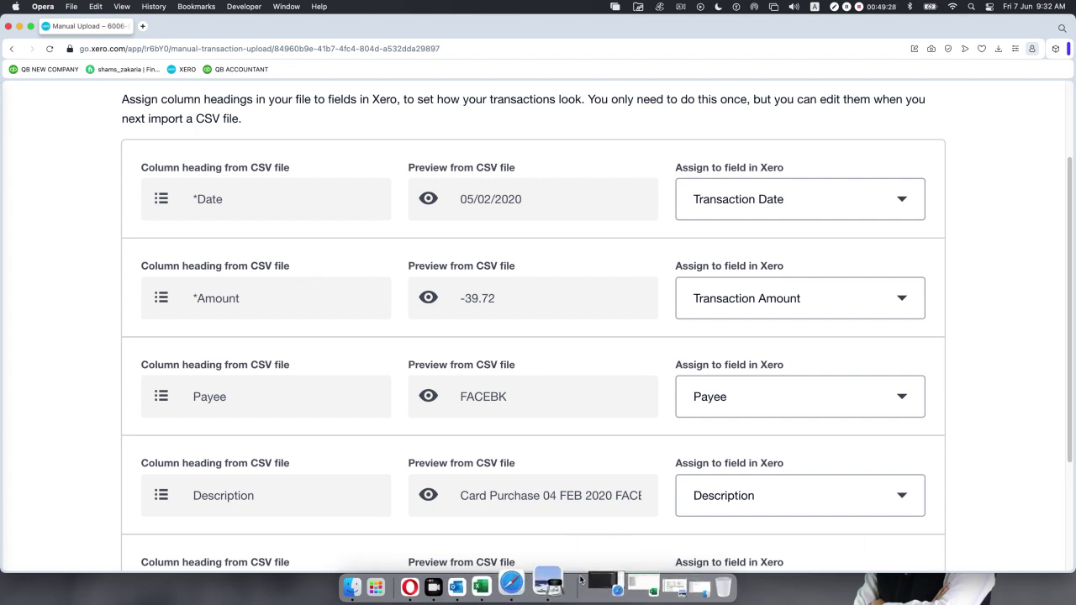
left_click(20, 27)
Open Feb Metro.csv from the Metro Bank folder, confirm A2 reads 5/2/2020, then return to Xero.
double_click(1025, 120)
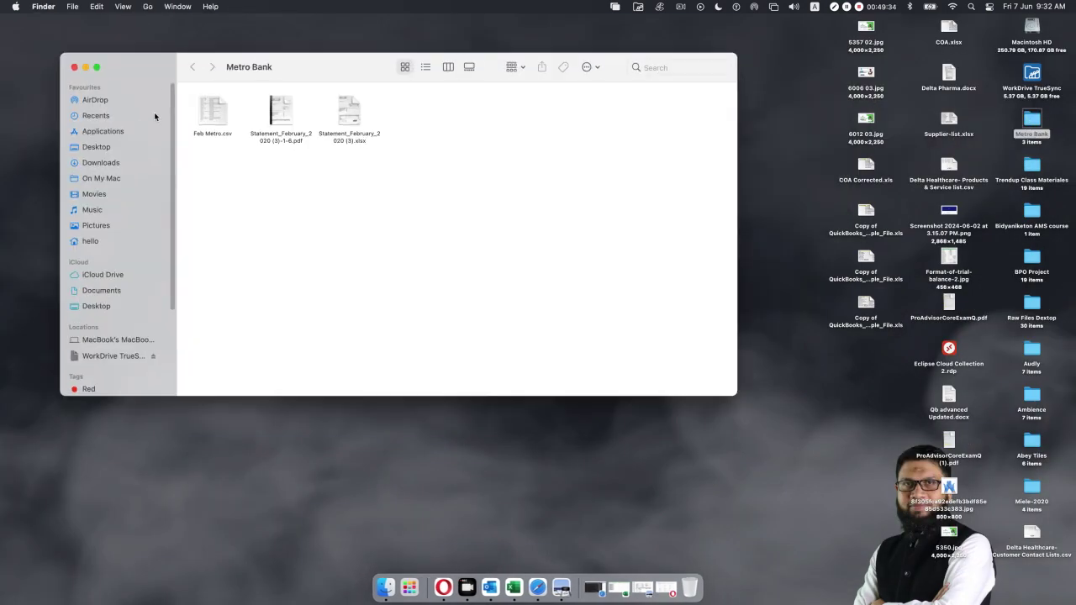
double_click(209, 118)
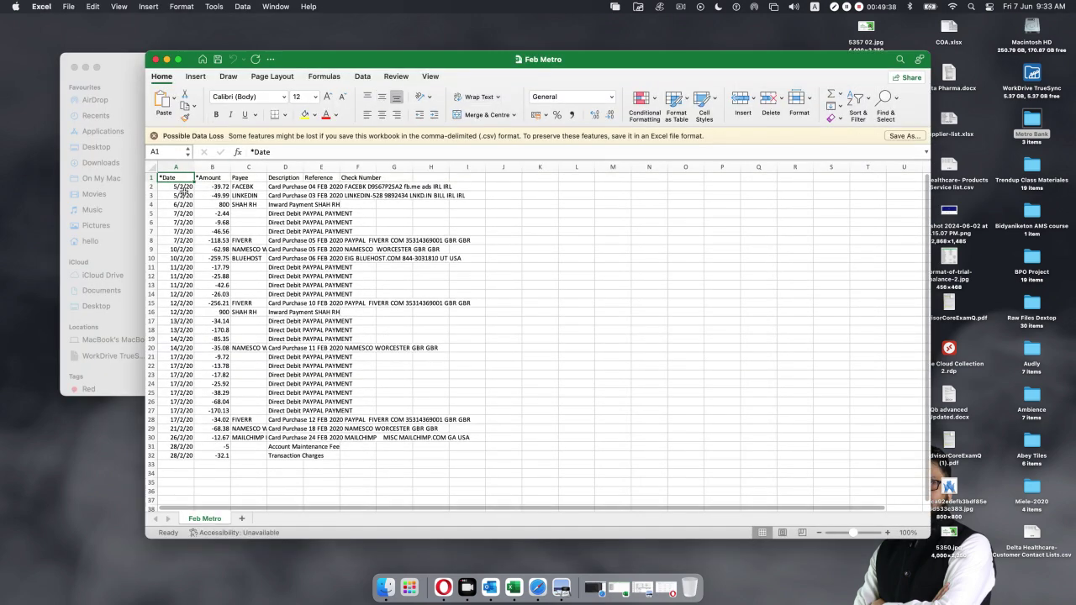
left_click(179, 186)
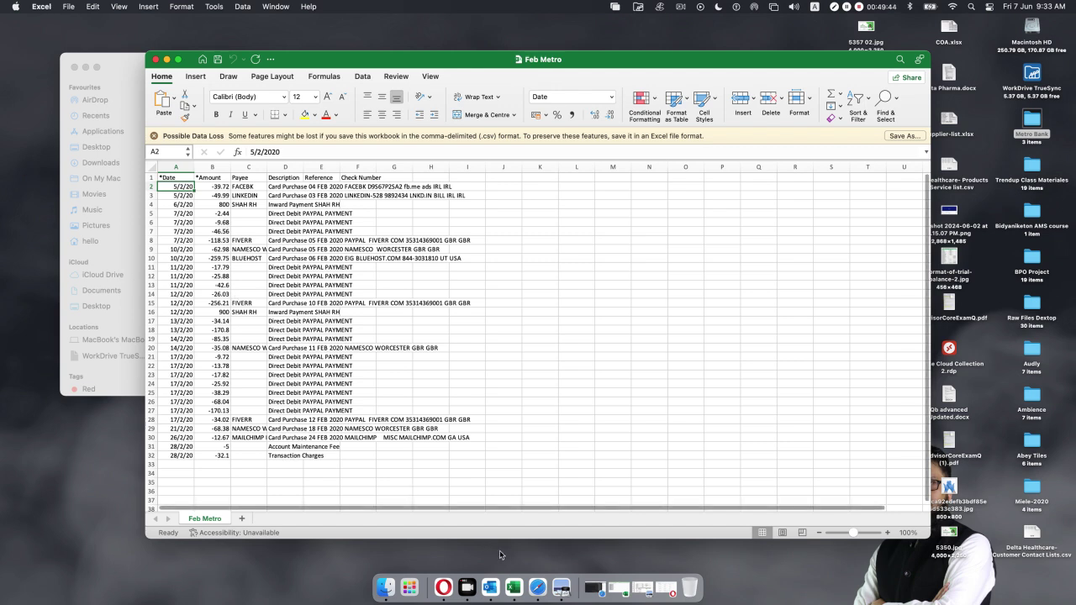
left_click(453, 584)
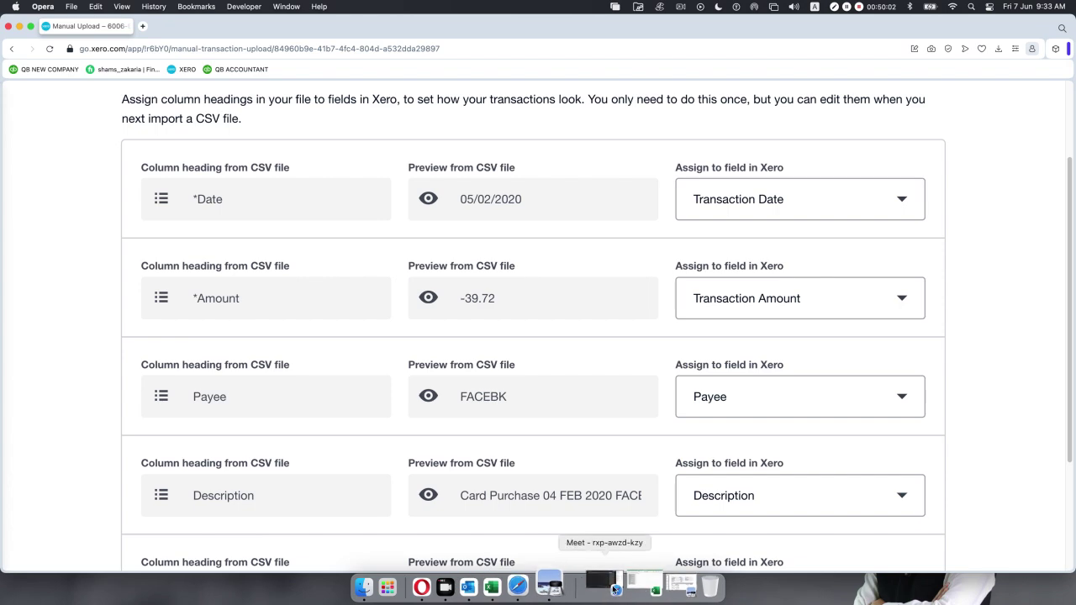
Close Statement_February_2020 (3), confirm Feb Metro's first amount in B2 is -39.72, then return to Xero.
left_click(643, 585)
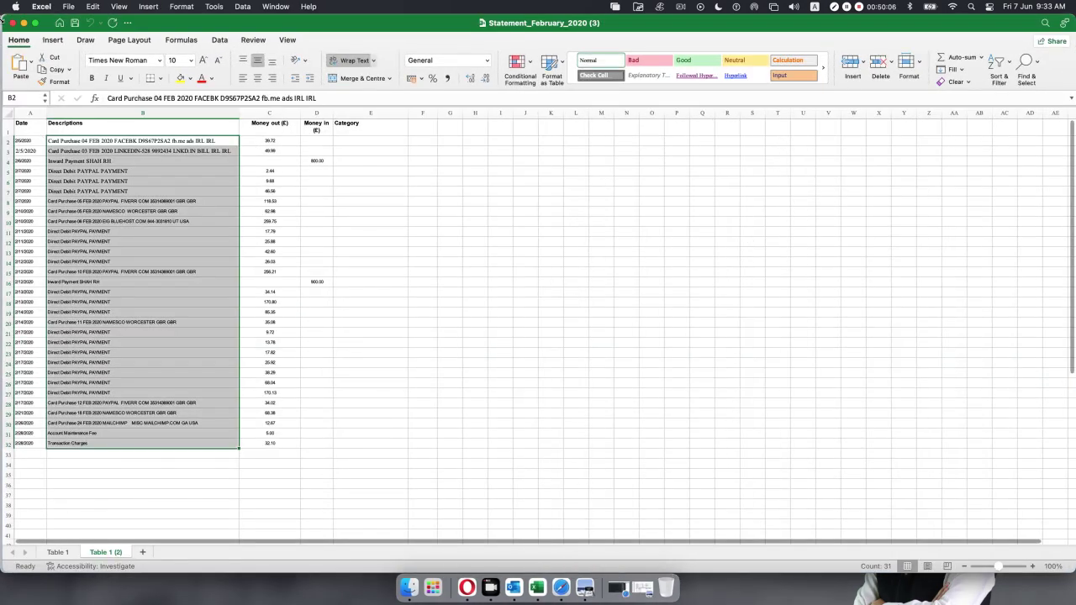
left_click(12, 23)
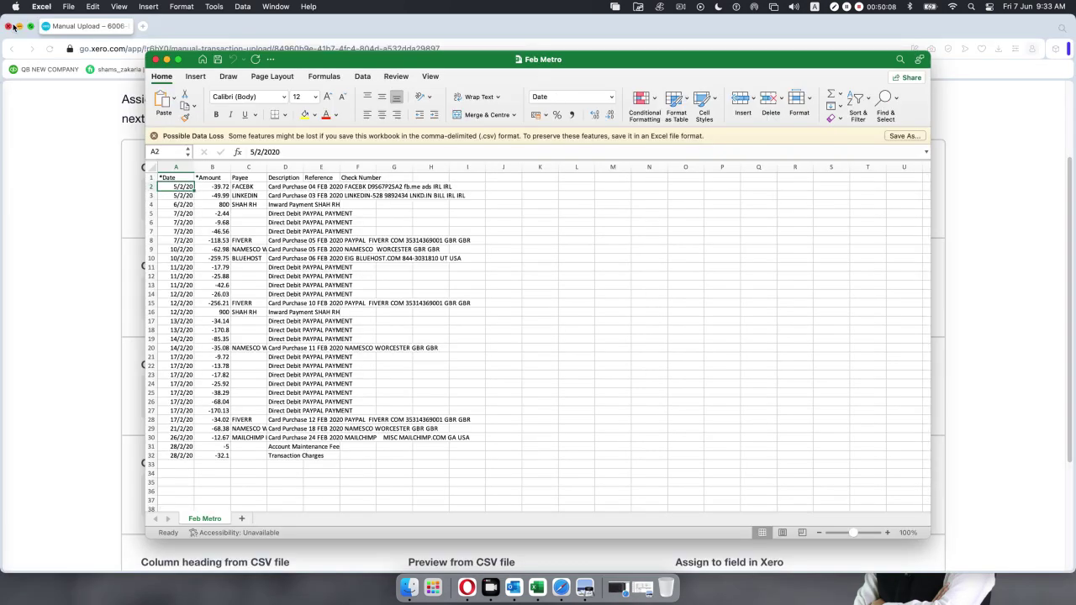
left_click(216, 187)
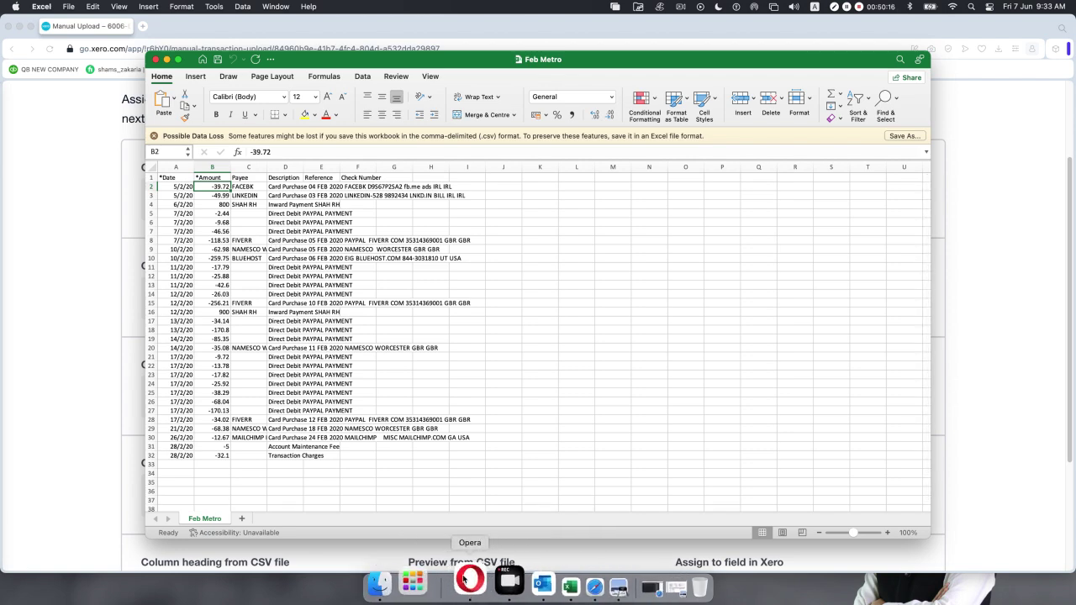
left_click(463, 580)
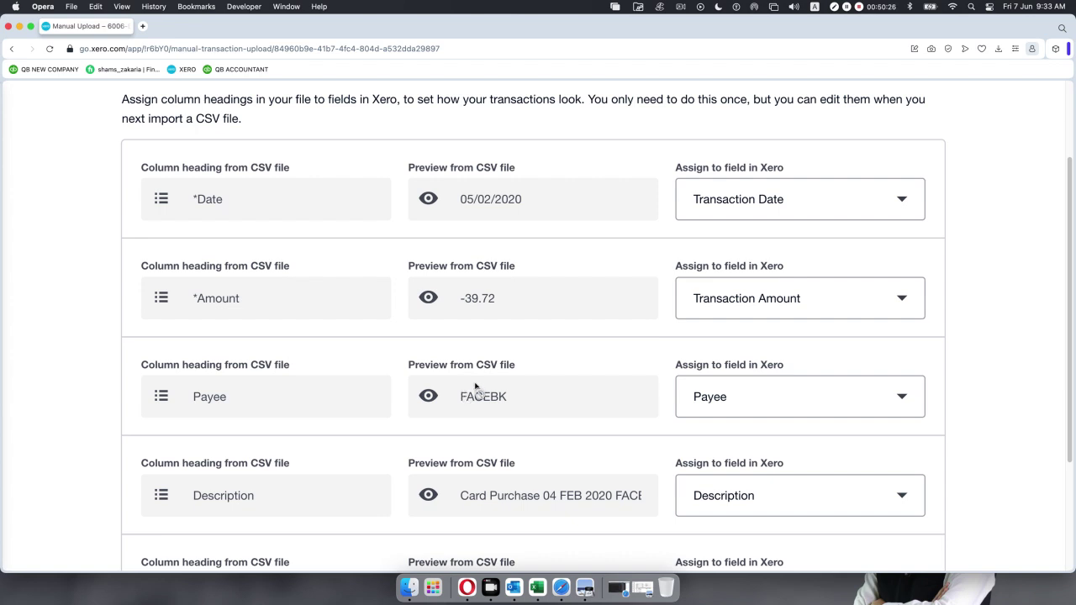
Assign the Reference column to Xero's Reference field.
scroll(534, 401, "down", 3)
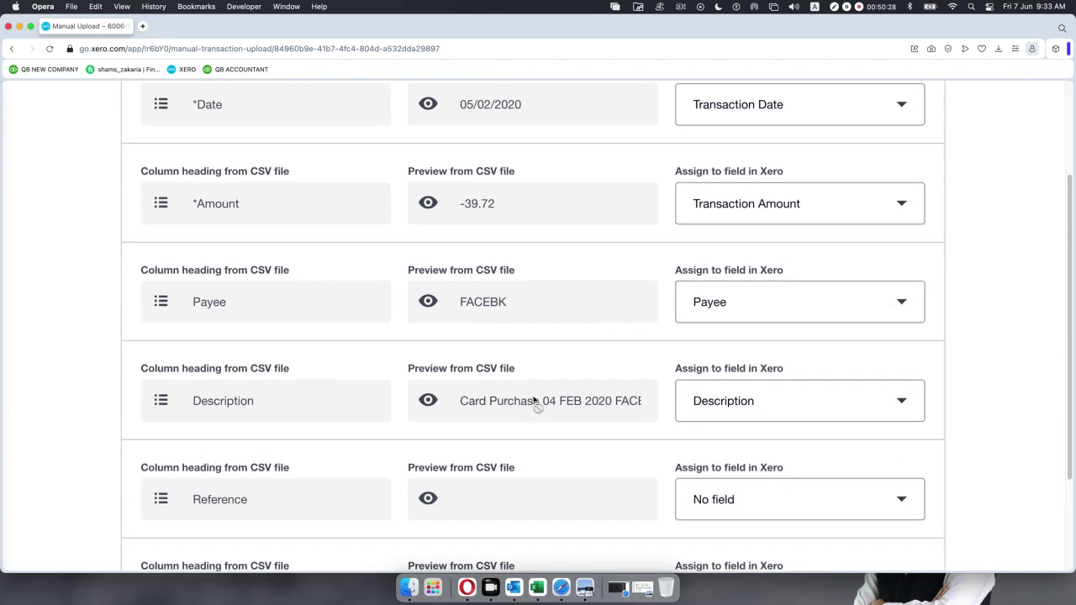
scroll(533, 402, "down", 2)
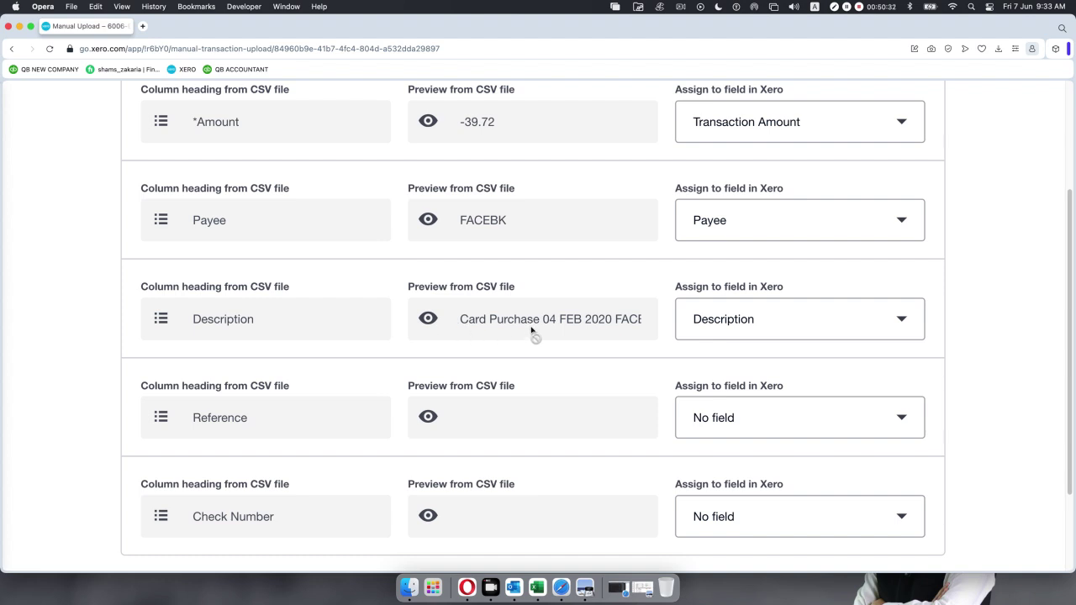
scroll(532, 331, "down", 3)
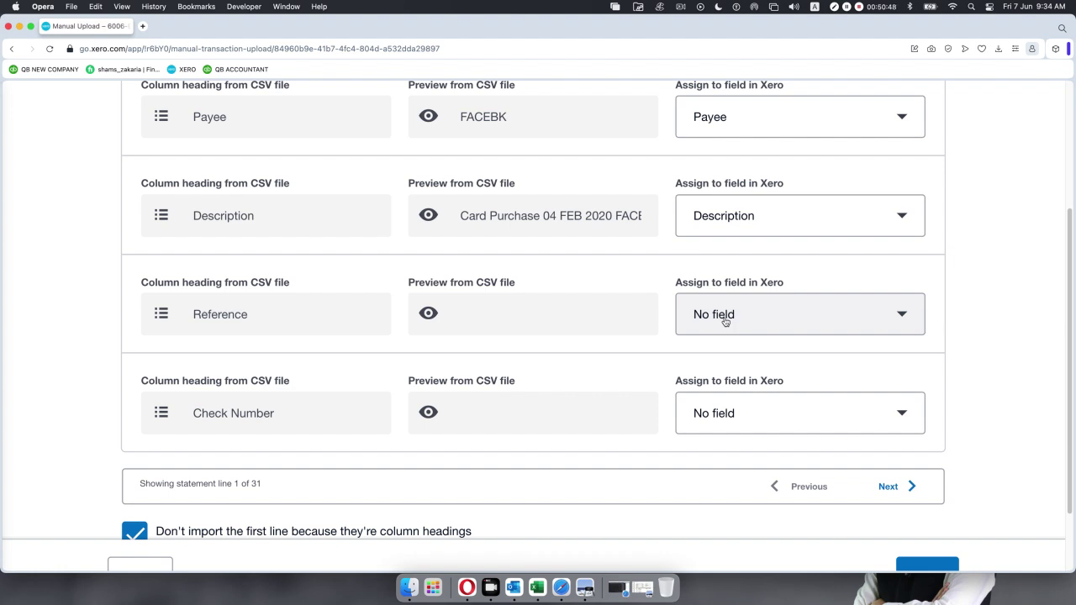
left_click(902, 315)
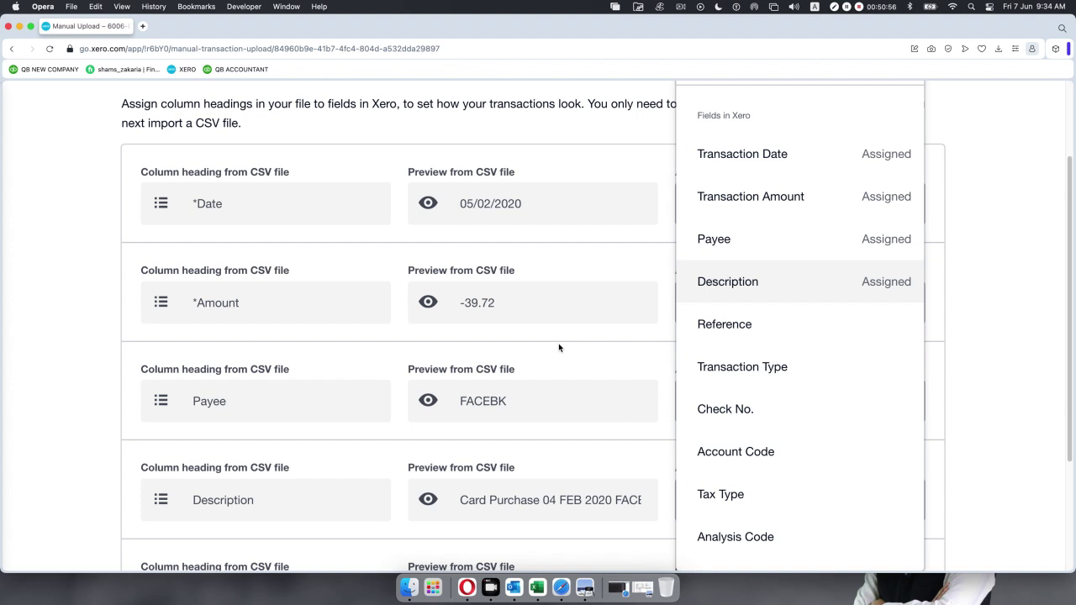
scroll(558, 343, "down", 4)
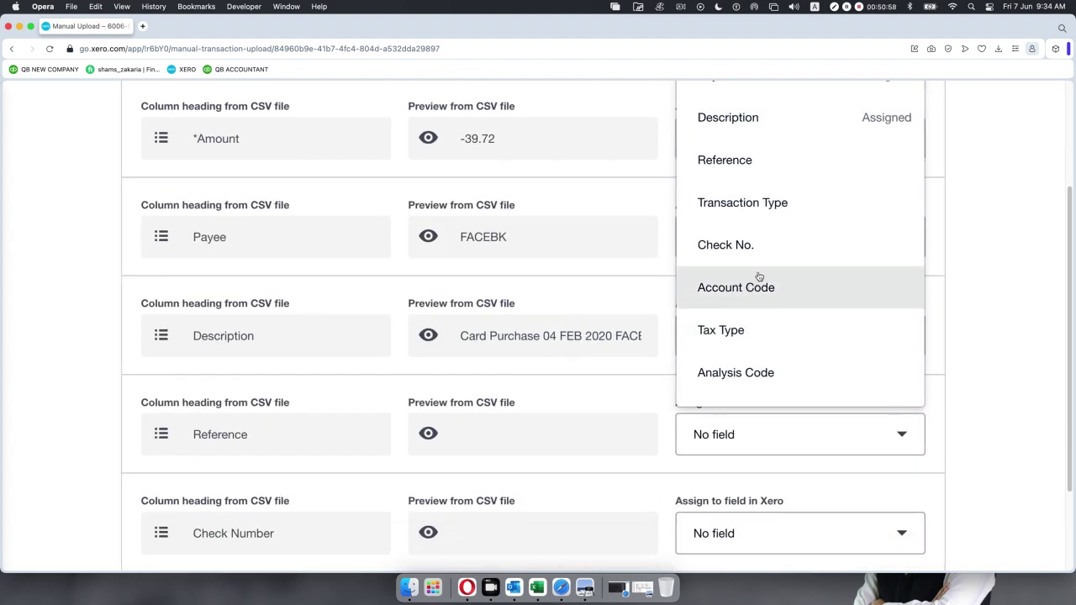
left_click(757, 165)
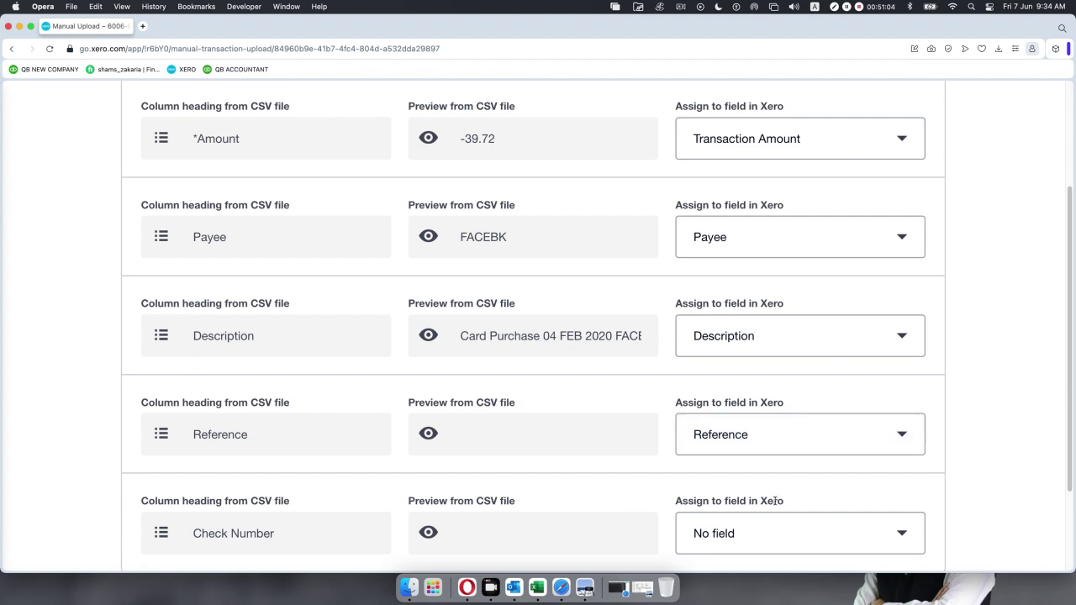
Assign the Check Number column to Check No., then bring Feb Metro.csv back to the front.
left_click(900, 539)
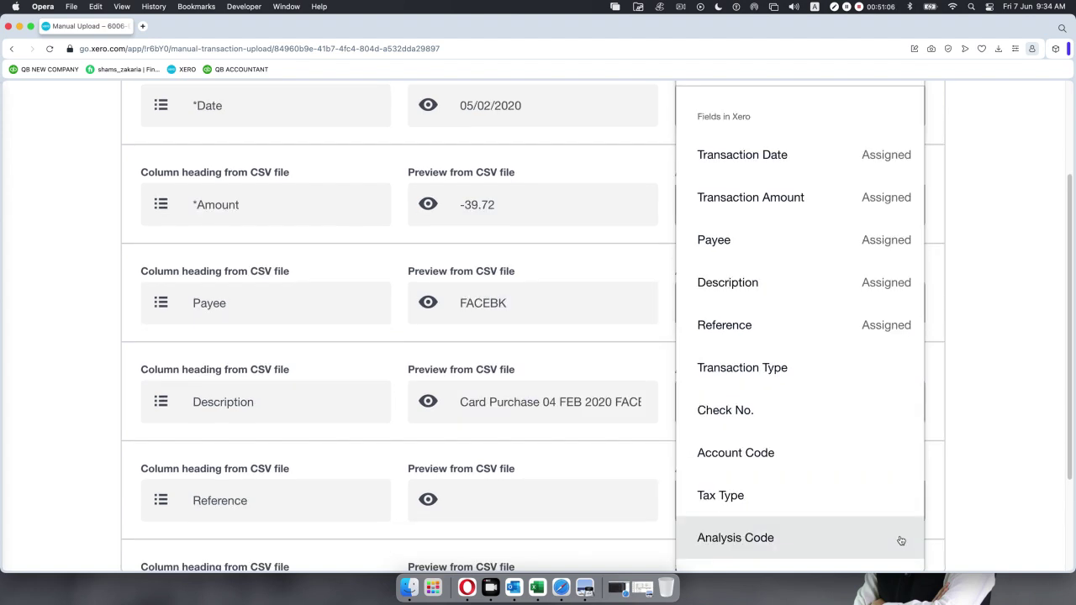
left_click(828, 406)
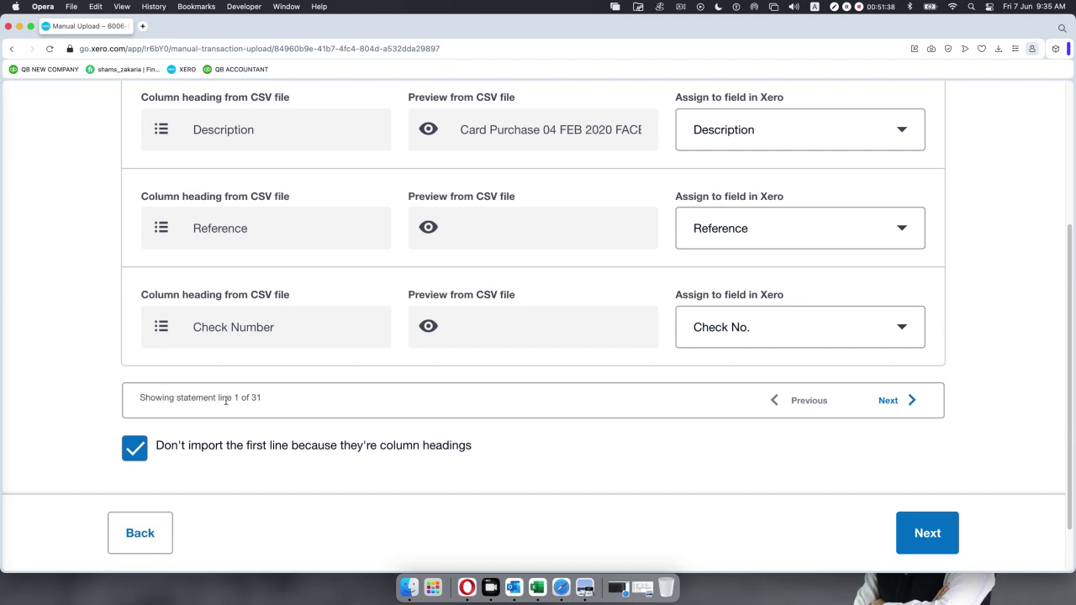
scroll(331, 273, "up", 3)
scroll(331, 273, "up", 5)
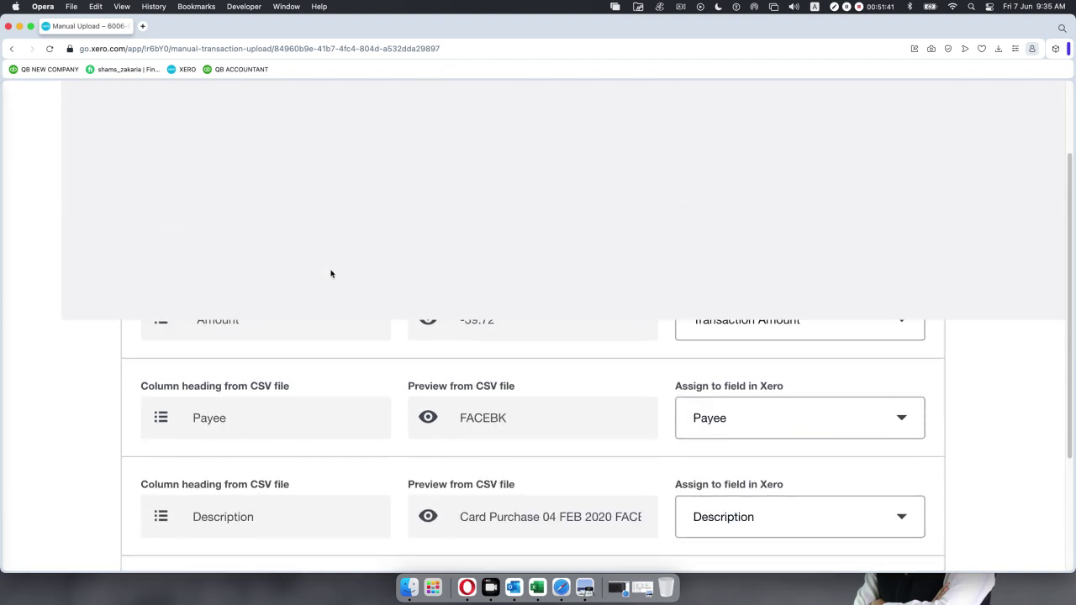
scroll(332, 276, "down", 4)
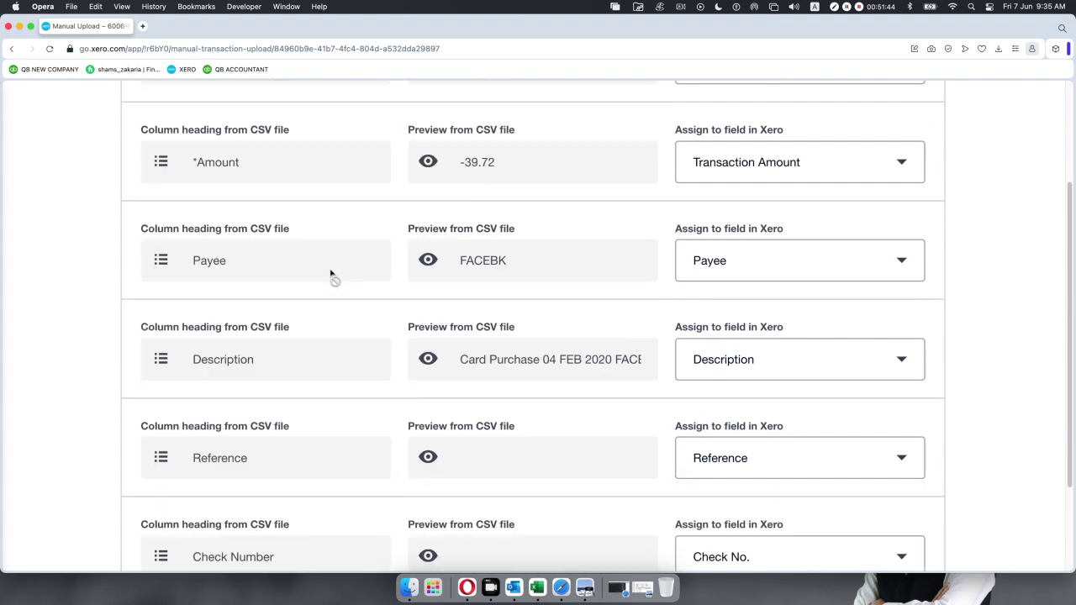
left_click(540, 586)
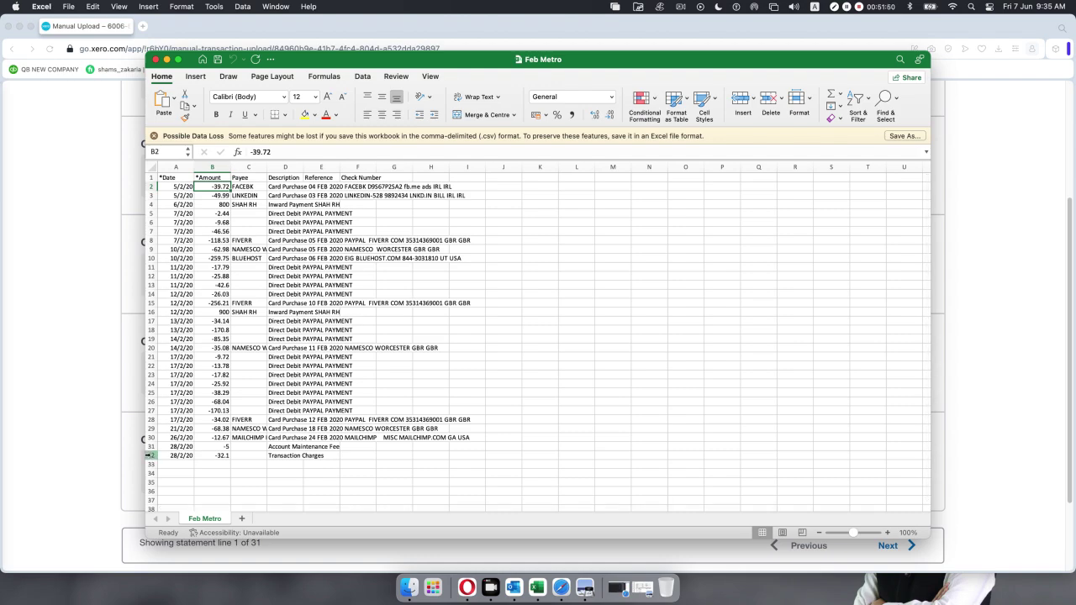
Scroll through the Feb Metro transactions, then return to Xero's column-mapping page.
scroll(148, 455, "down", 5)
scroll(140, 471, "up", 3)
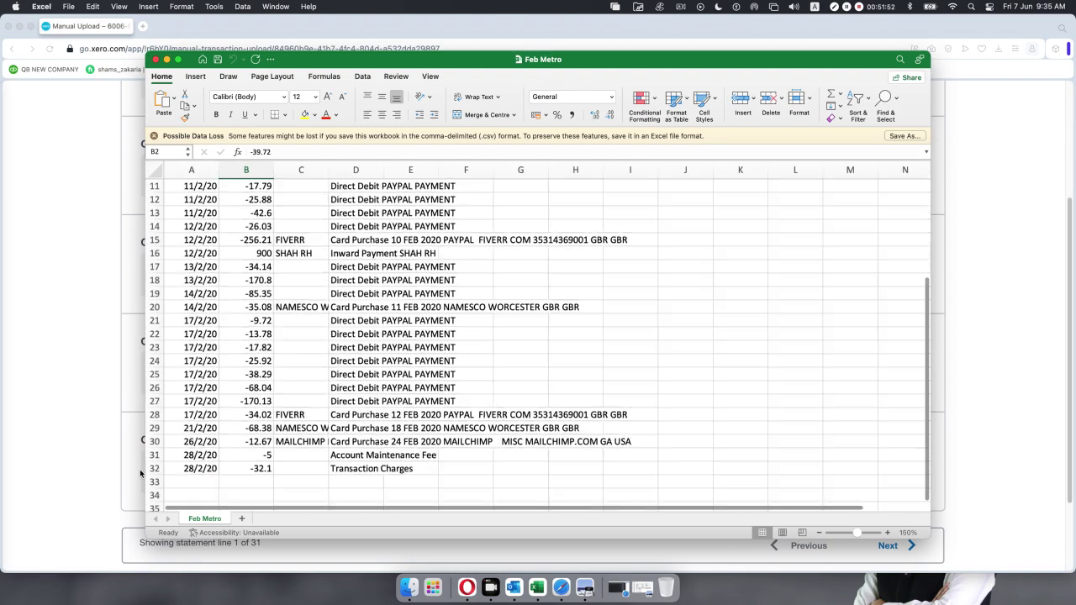
scroll(193, 220, "up", 5)
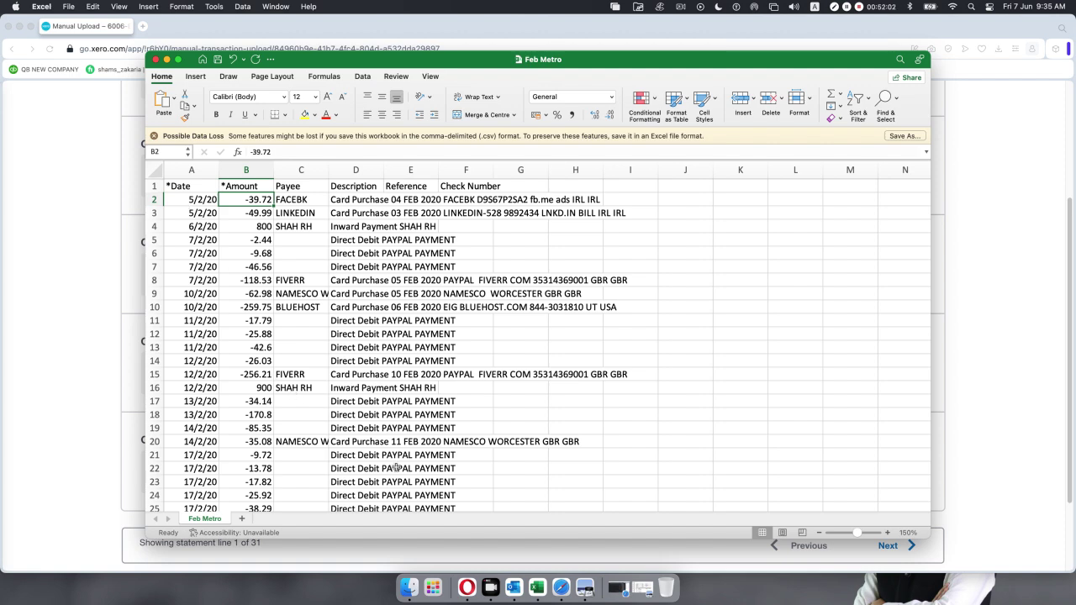
left_click(466, 580)
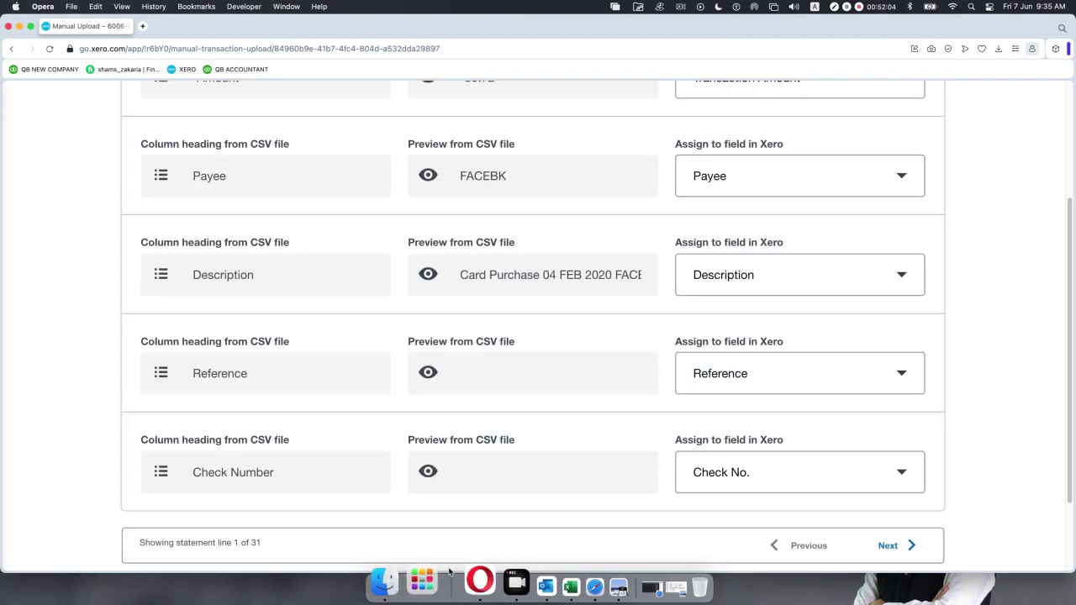
Advance the mapping preview to statement line 2 of 31: 05/02/2020, -49.99, payee LINKEDIN.
scroll(402, 475, "down", 8)
scroll(402, 477, "up", 5)
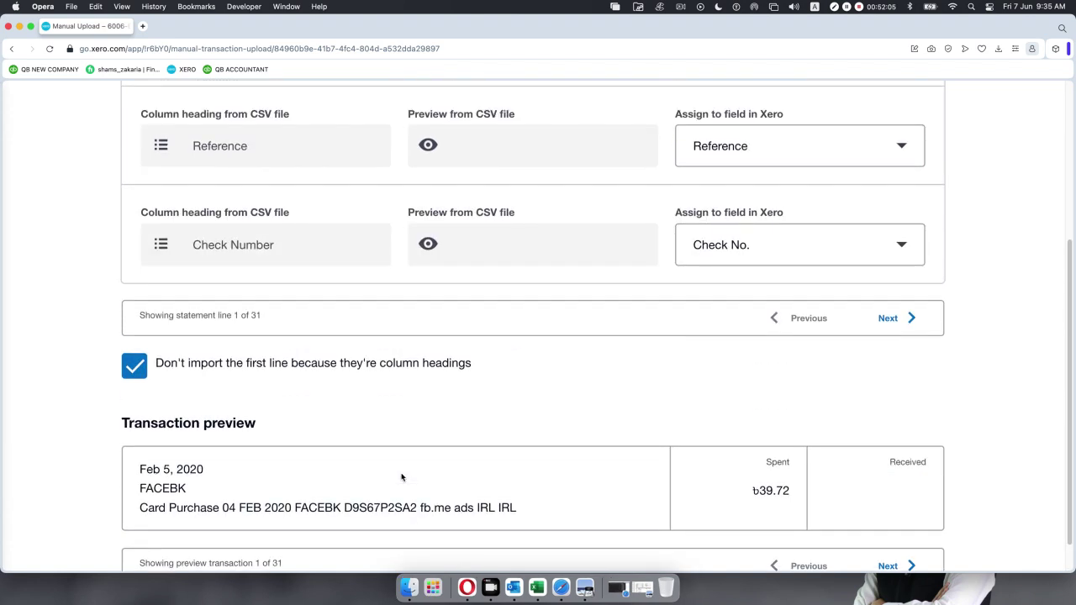
left_click(893, 341)
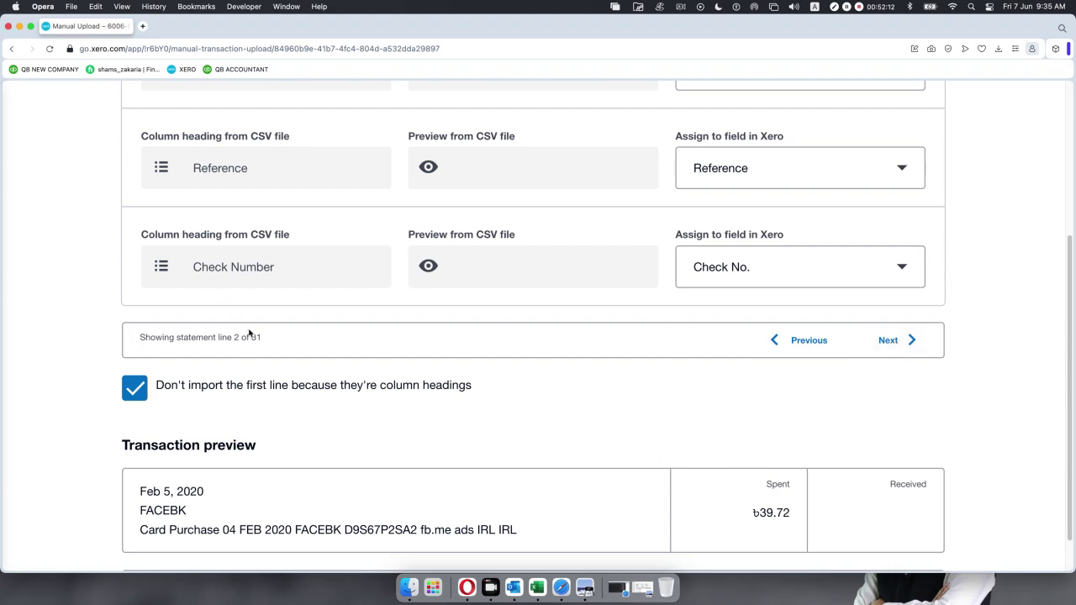
scroll(246, 348, "up", 10)
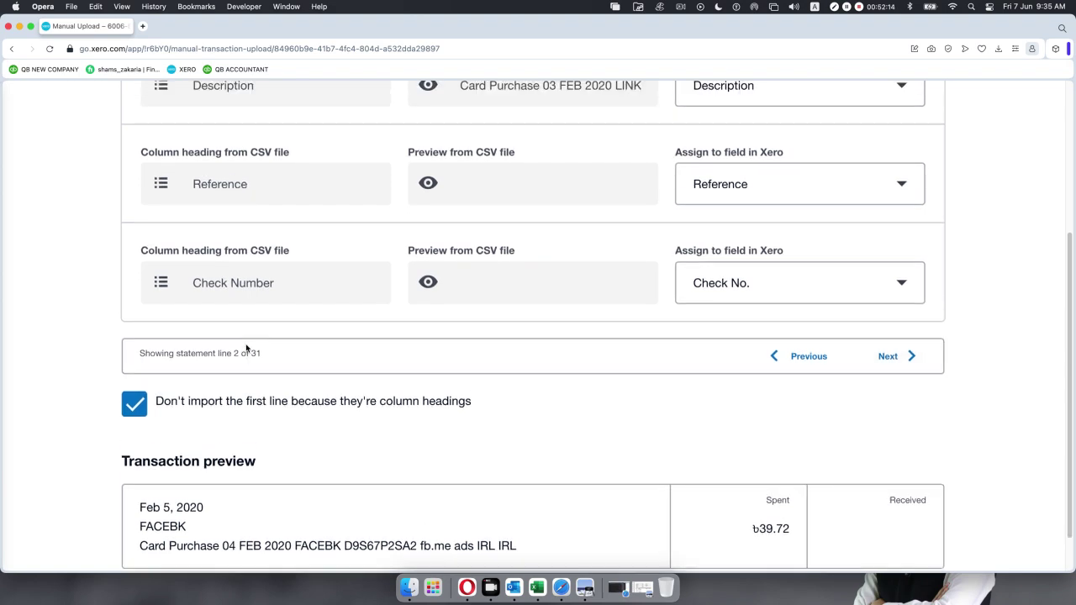
scroll(244, 348, "down", 2)
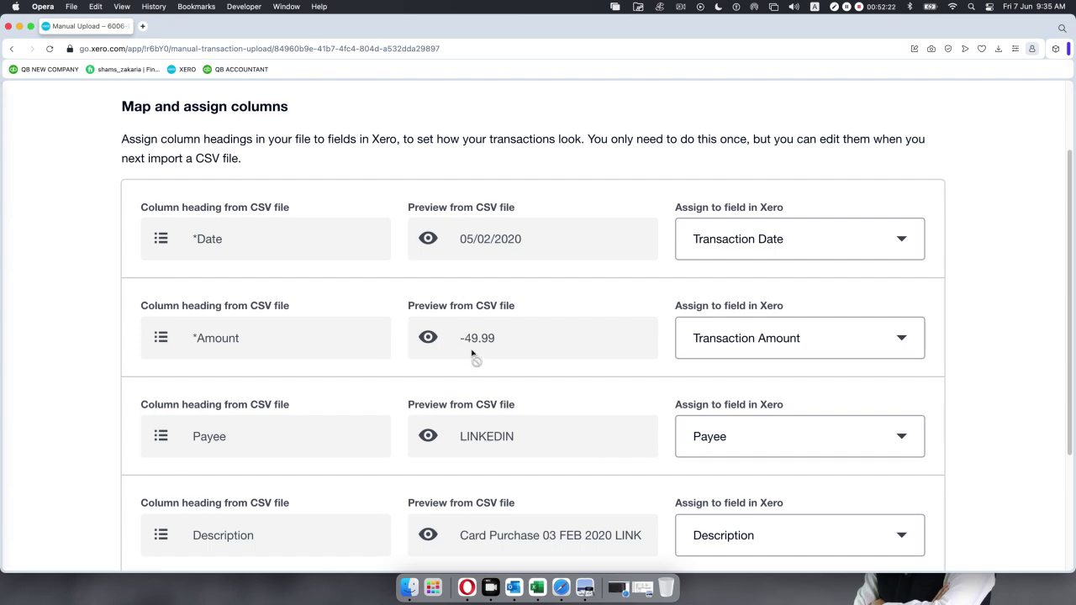
left_click(538, 583)
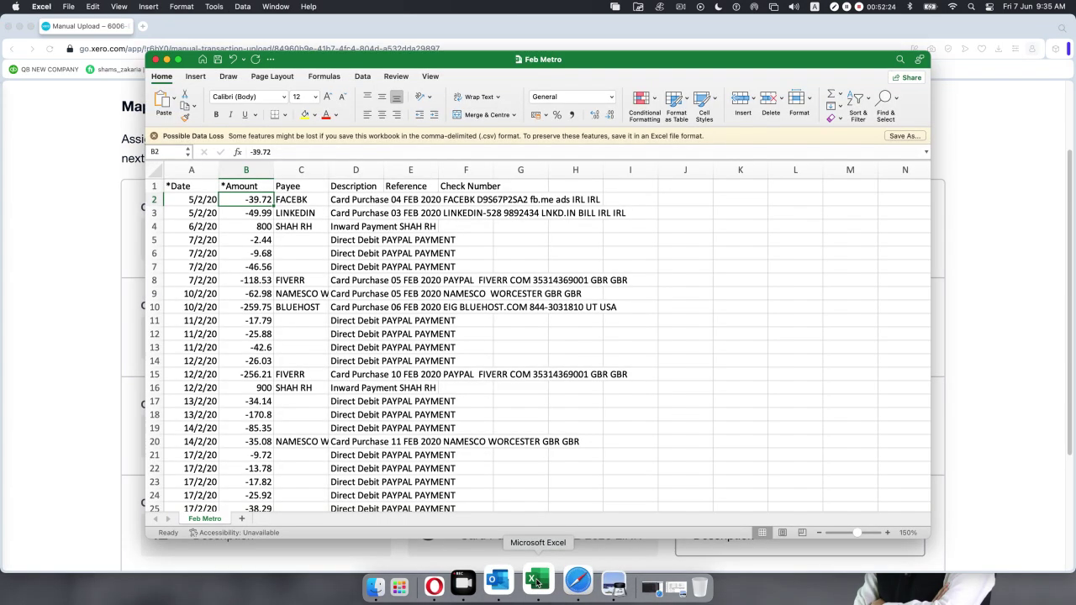
left_click(212, 213)
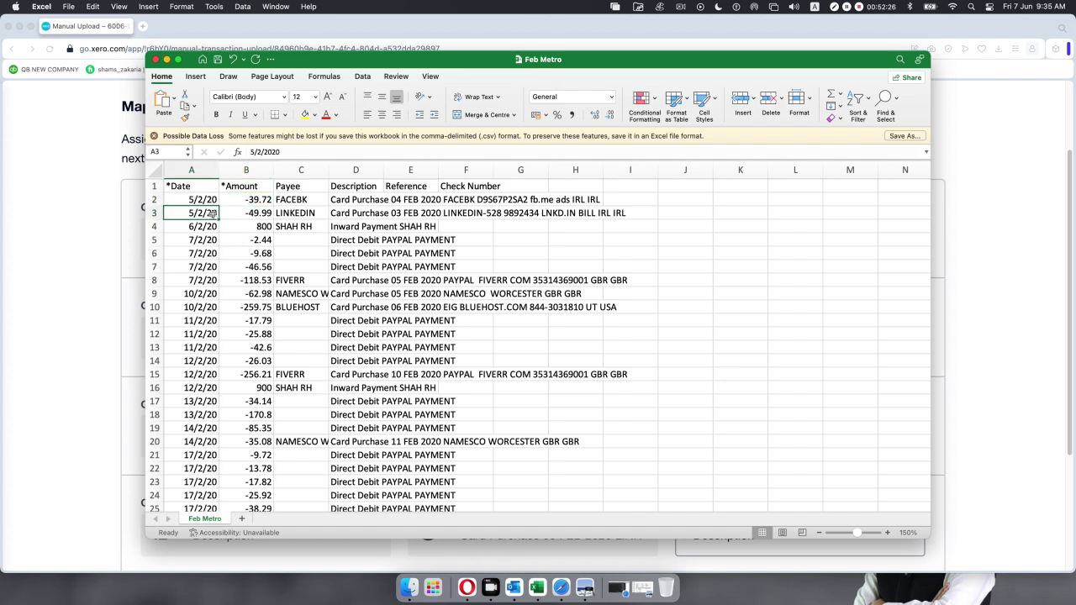
left_click(265, 213)
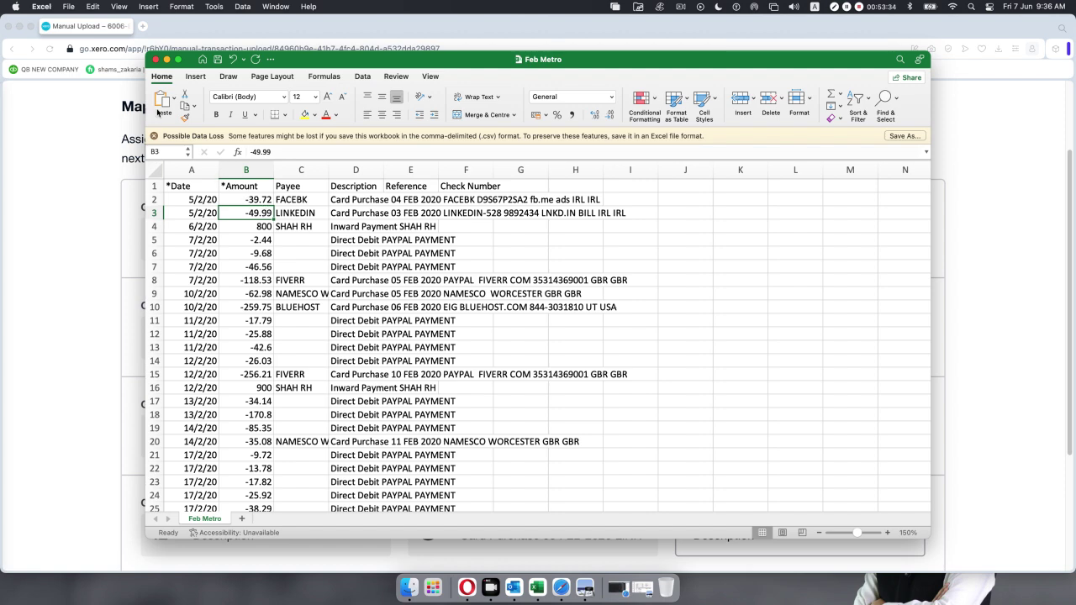
Put away the Feb Metro spreadsheet and advance past the column mapping to the Review step.
left_click(167, 61)
scroll(389, 309, "down", 15)
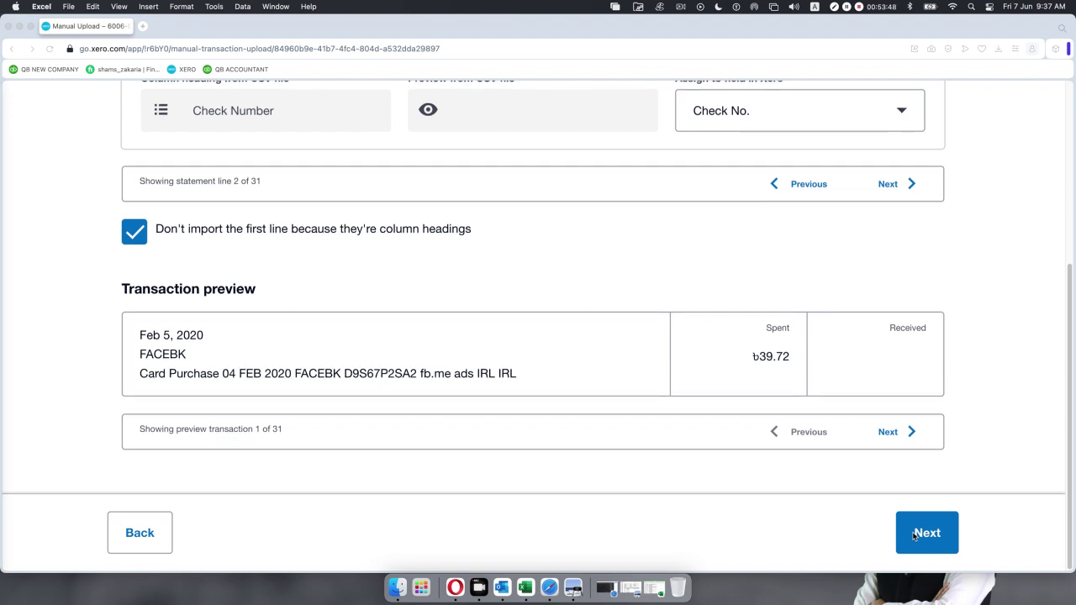
left_click(939, 533)
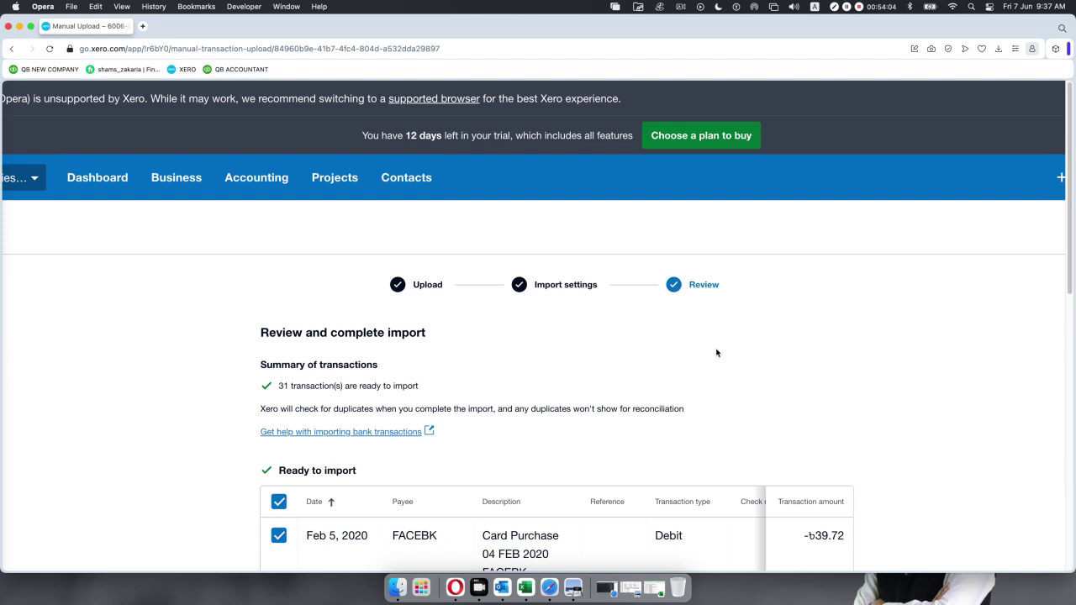
Check the 31 Metro Bank statement lines and complete the import.
scroll(716, 353, "down", 5)
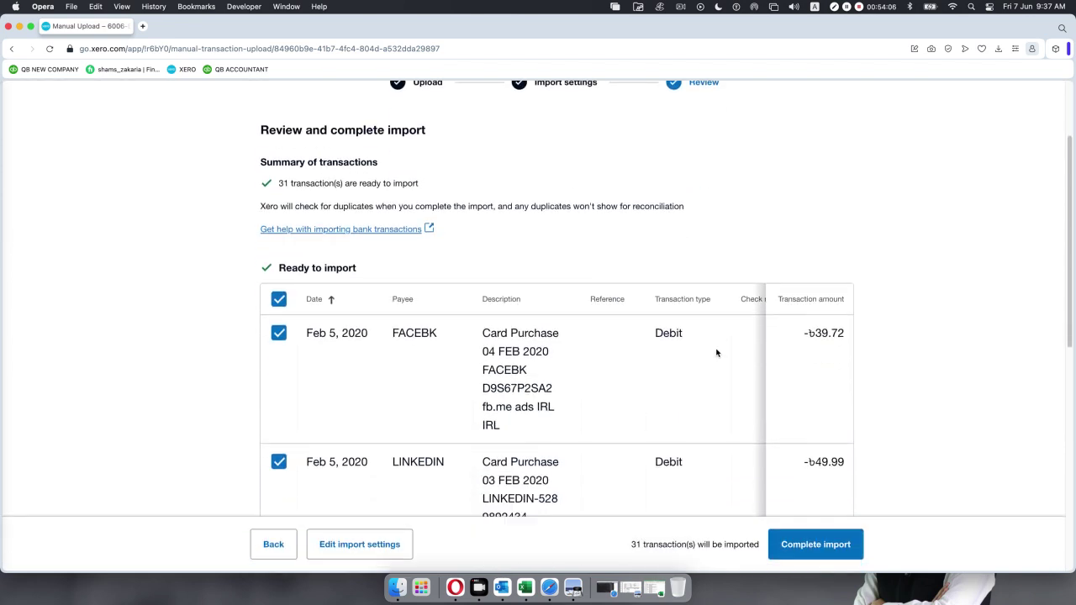
scroll(716, 353, "down", 3)
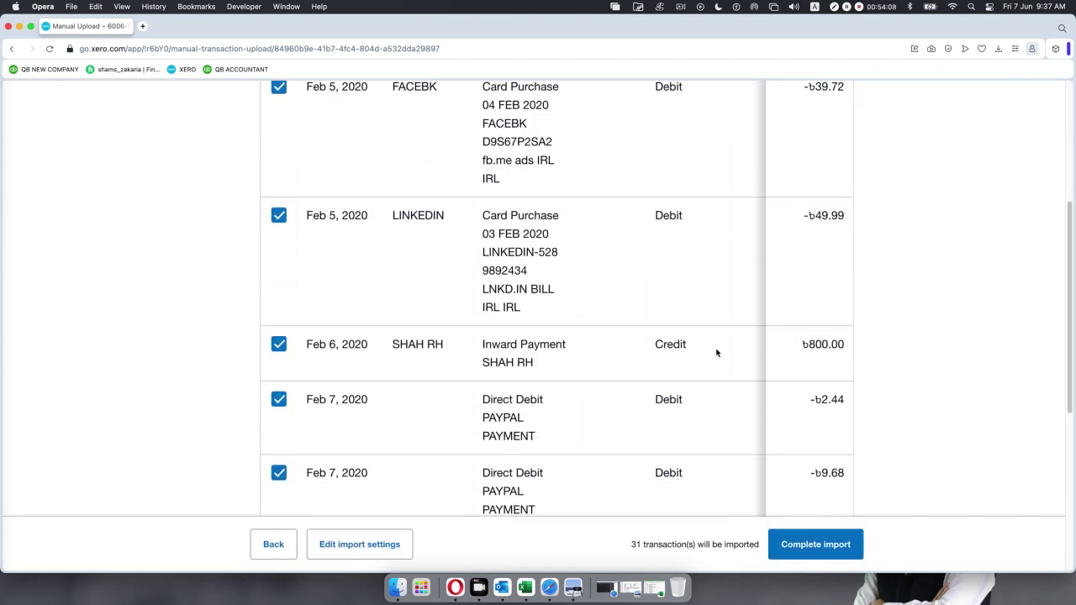
scroll(659, 363, "down", 2)
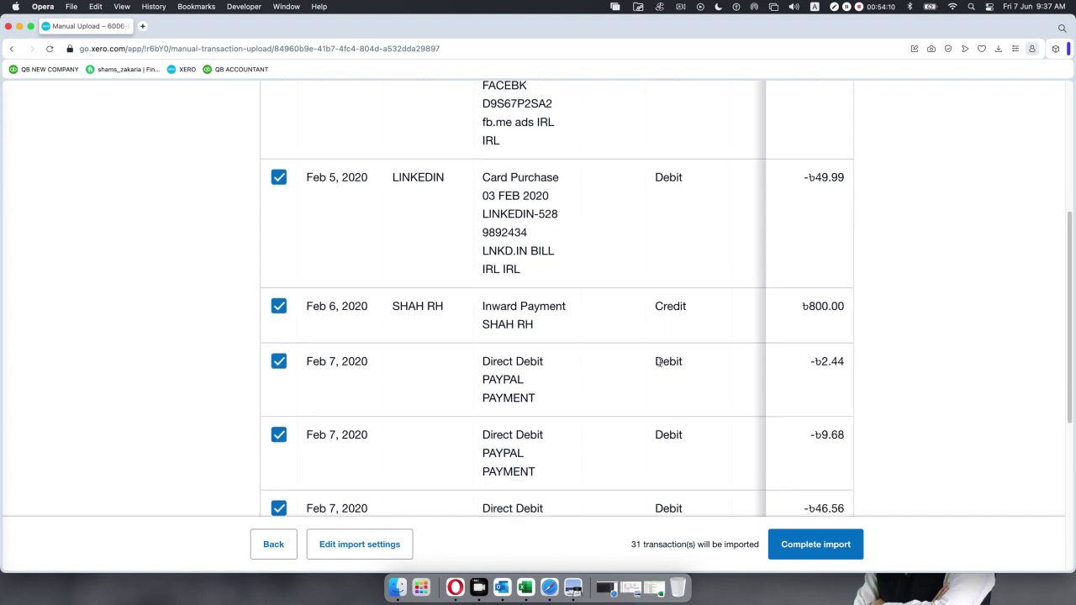
scroll(660, 363, "down", 5)
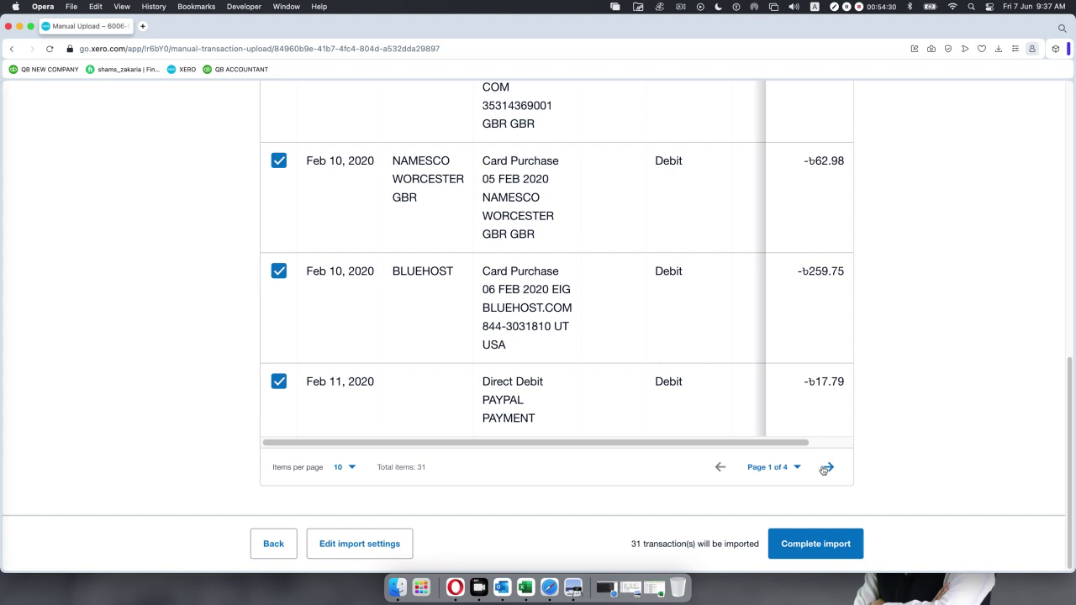
left_click(800, 550)
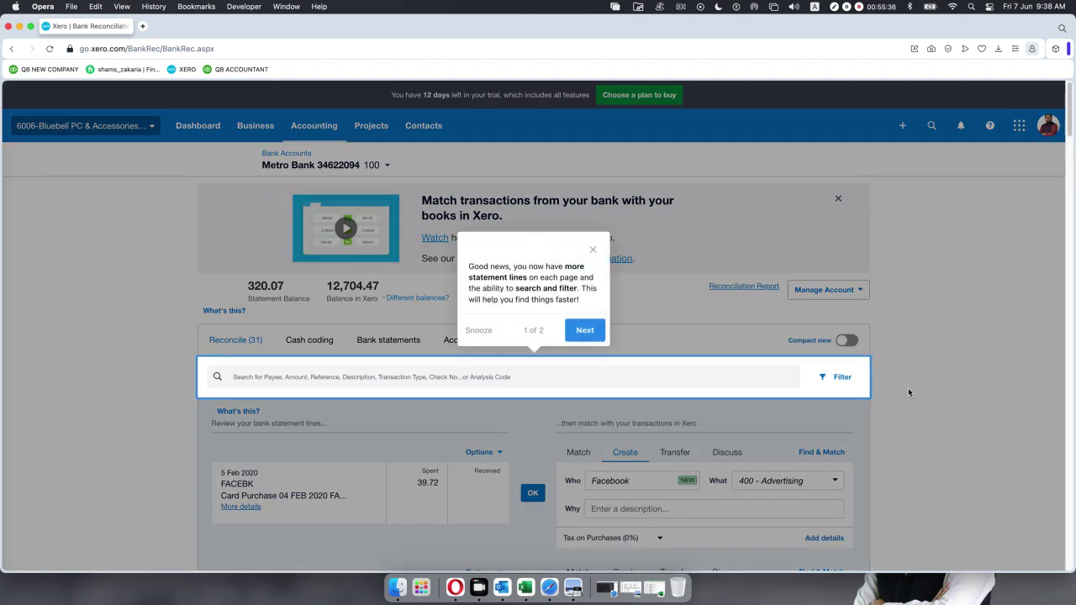
Close the new-features tip and bring up the February 2020 statement PDF in Preview.
left_click(593, 251)
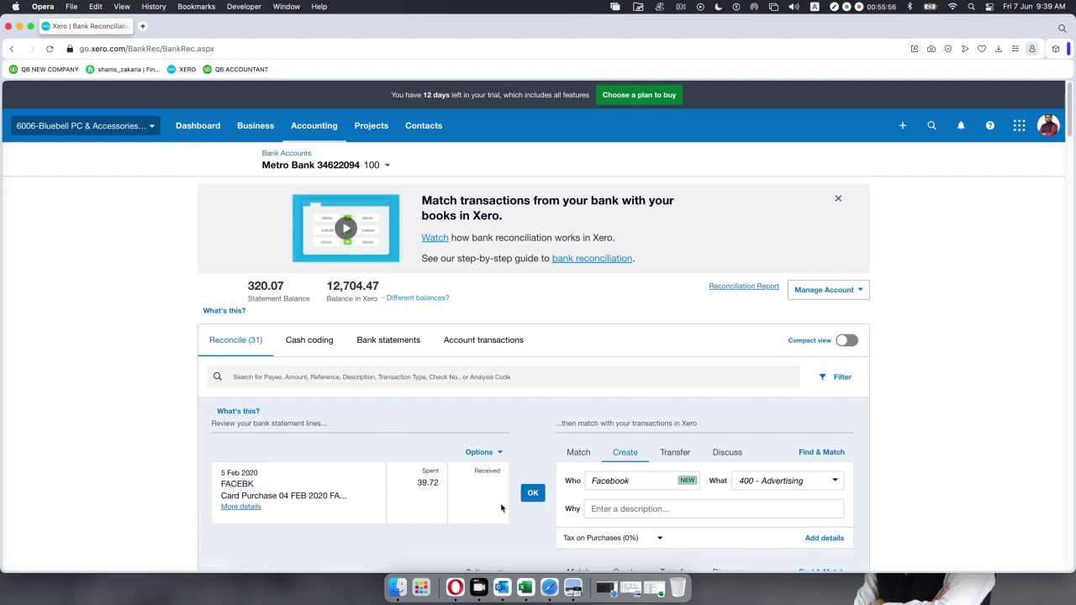
left_click(578, 584)
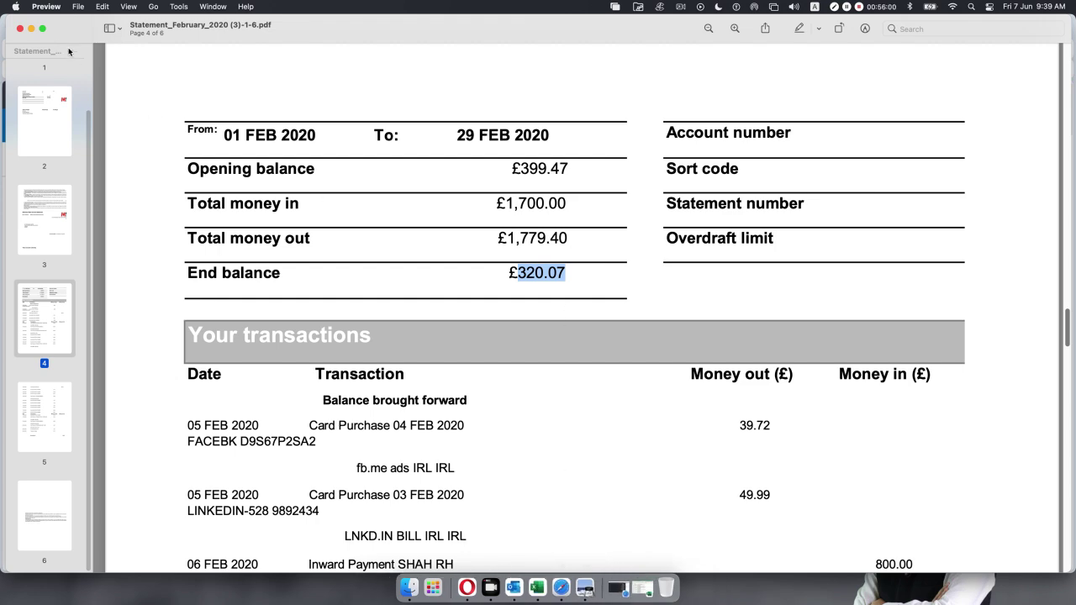
Confirm the statement's £320.07 end balance and minimise Preview to return to Xero.
left_click(31, 29)
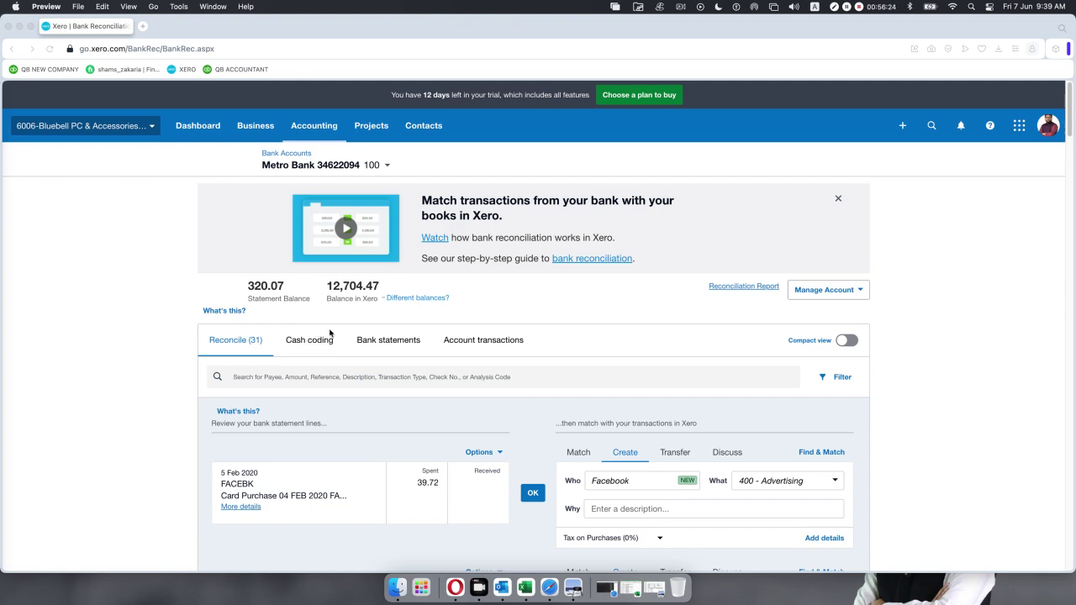
scroll(452, 420, "down", 4)
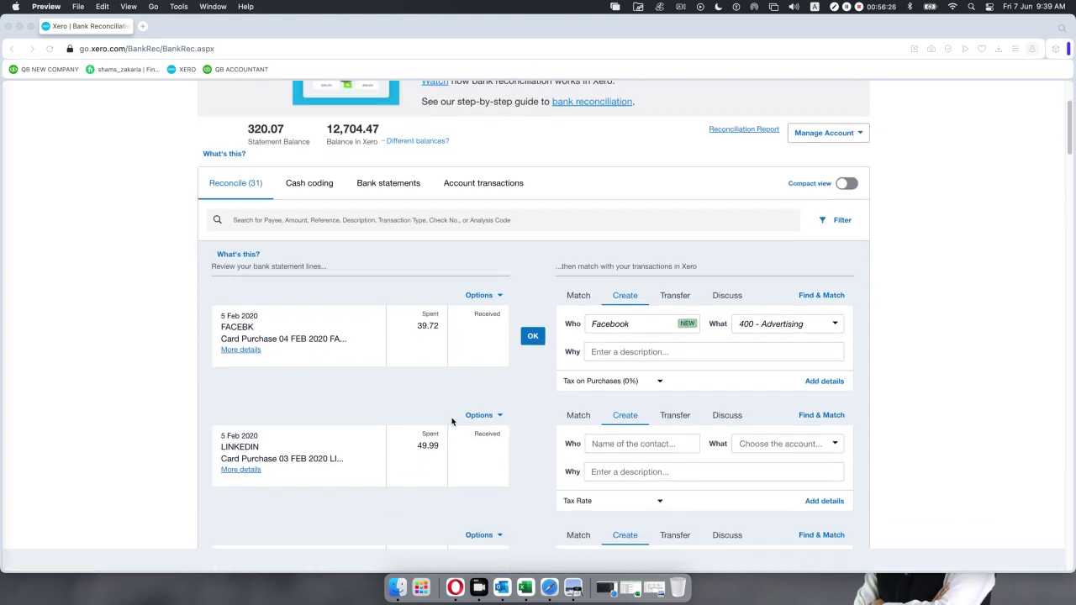
scroll(452, 421, "down", 7)
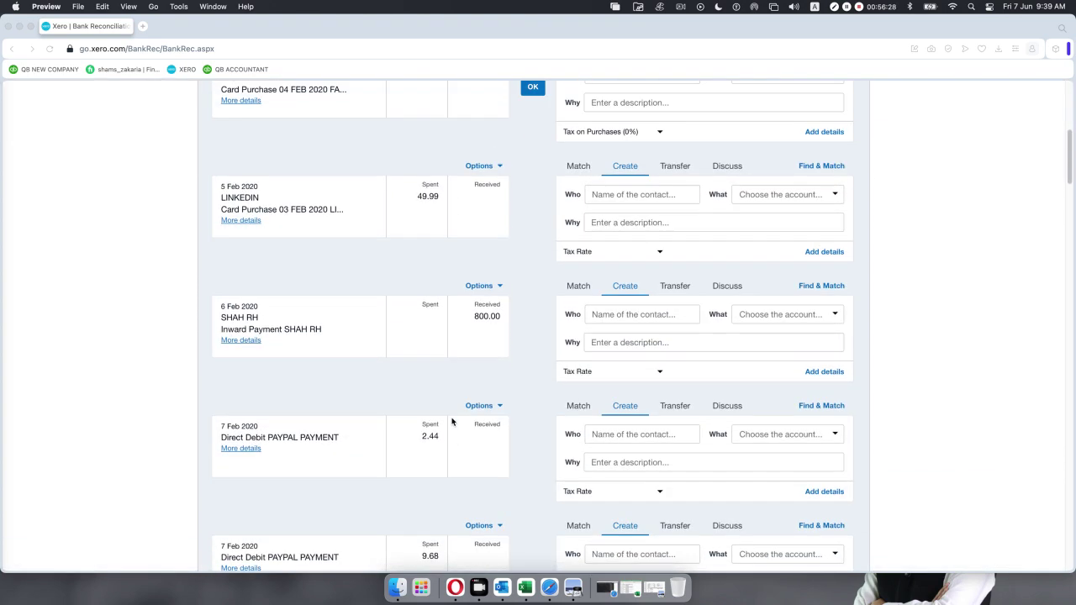
scroll(452, 421, "up", 3)
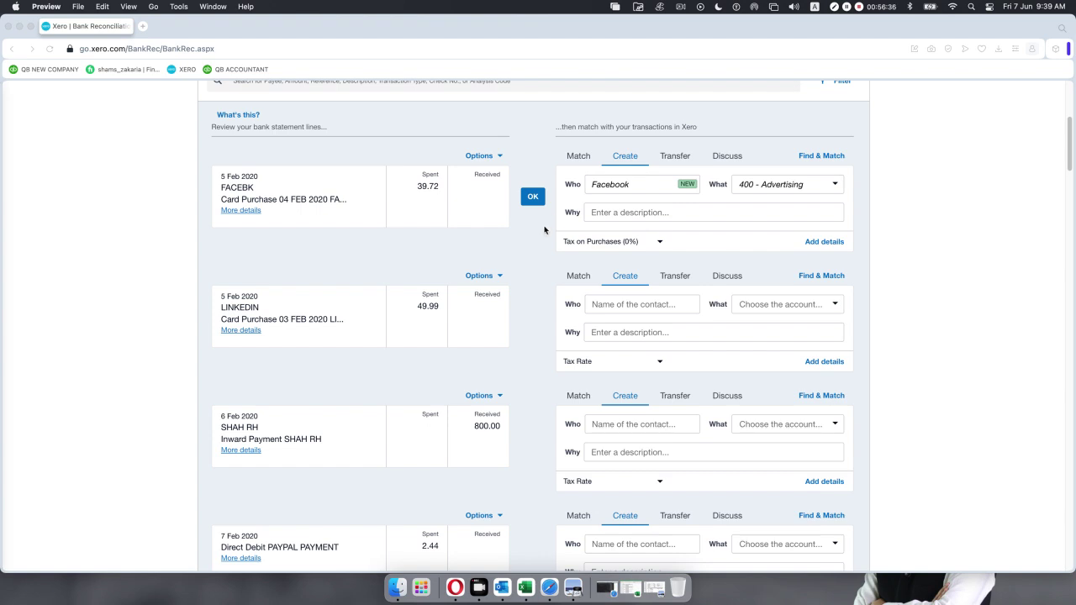
scroll(543, 229, "up", 3)
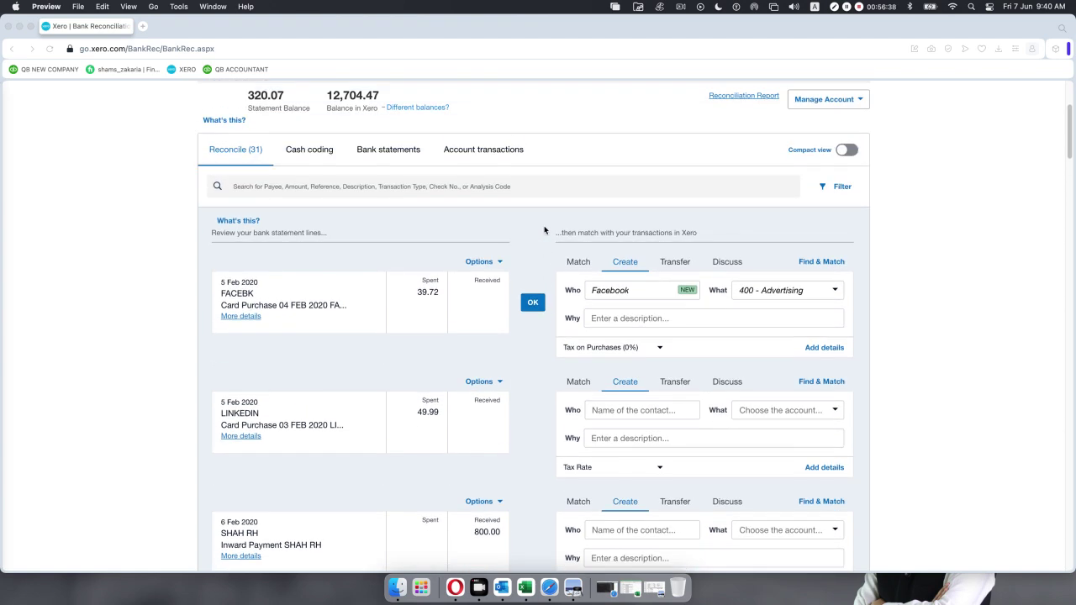
scroll(543, 230, "down", 2)
scroll(544, 229, "up", 1)
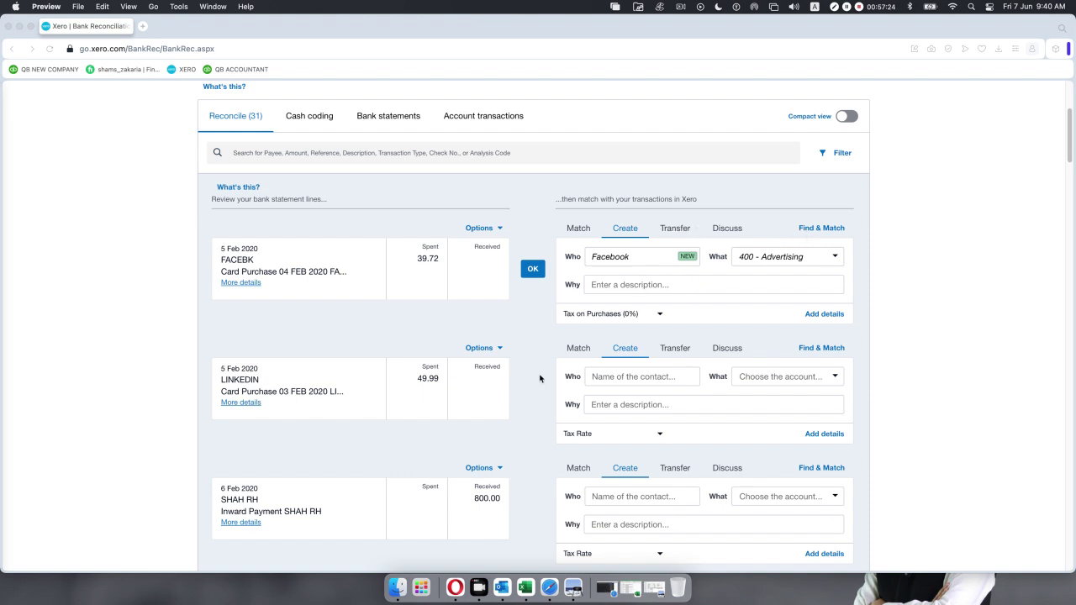
scroll(539, 378, "down", 10)
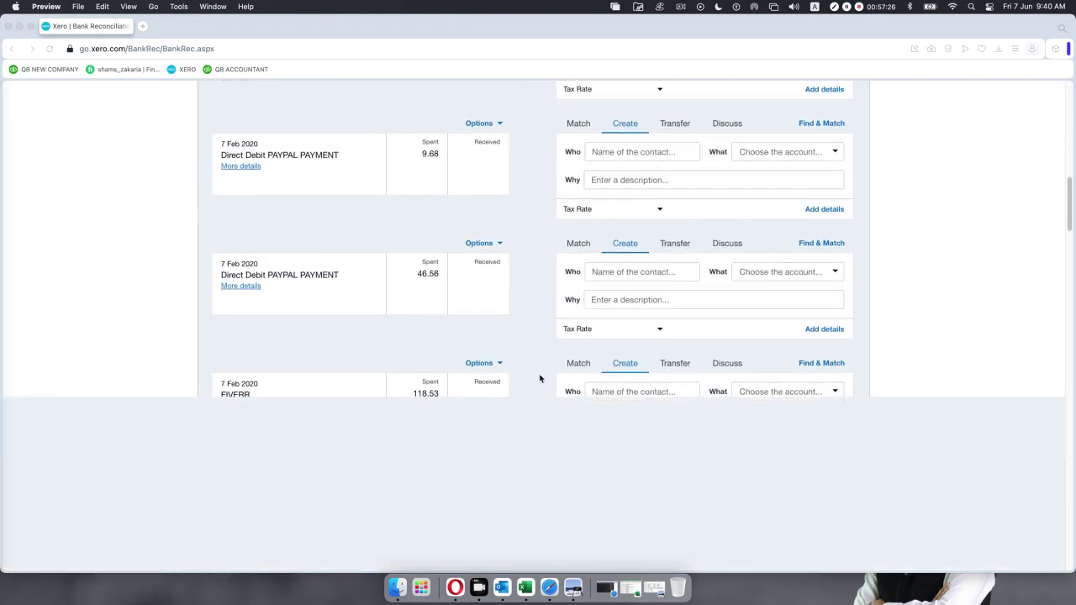
scroll(539, 378, "up", 10)
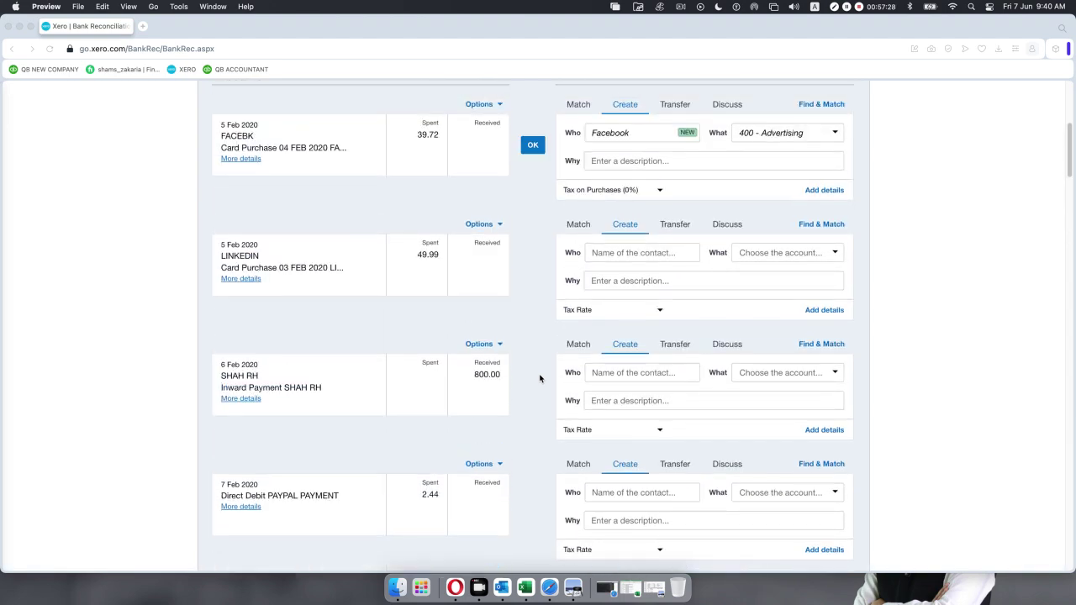
scroll(540, 378, "up", 5)
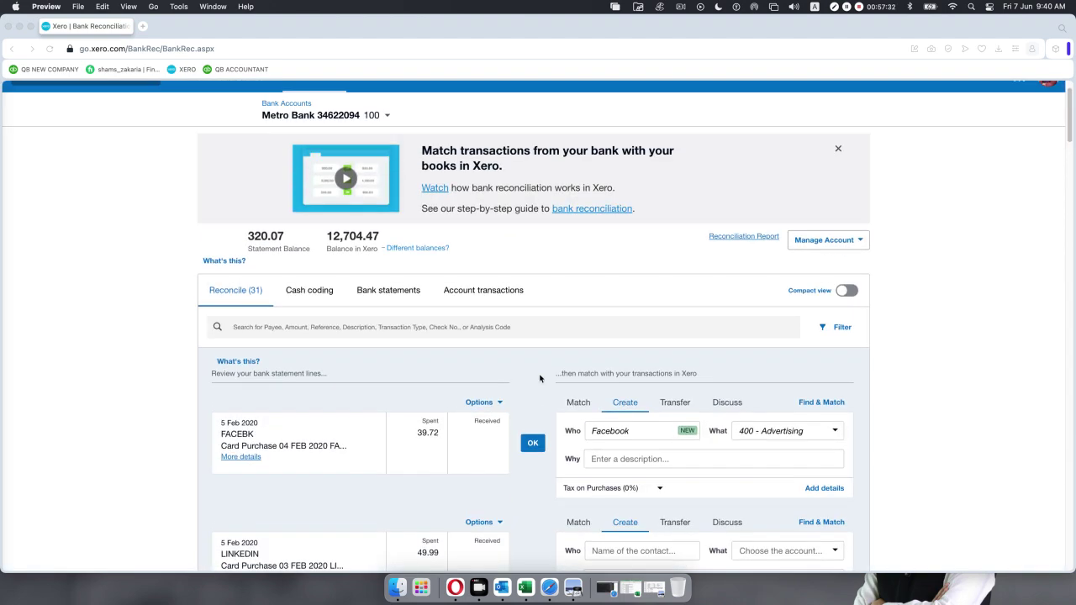
Duplicate the Metro Bank reconciliation tab, then go back to the original tab.
right_click(87, 28)
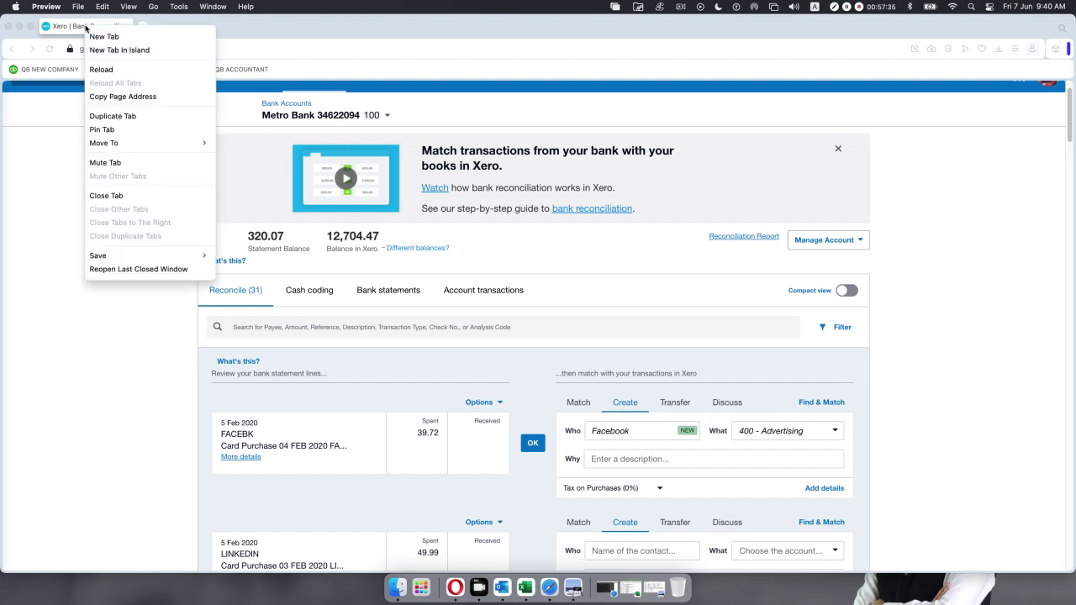
left_click(104, 117)
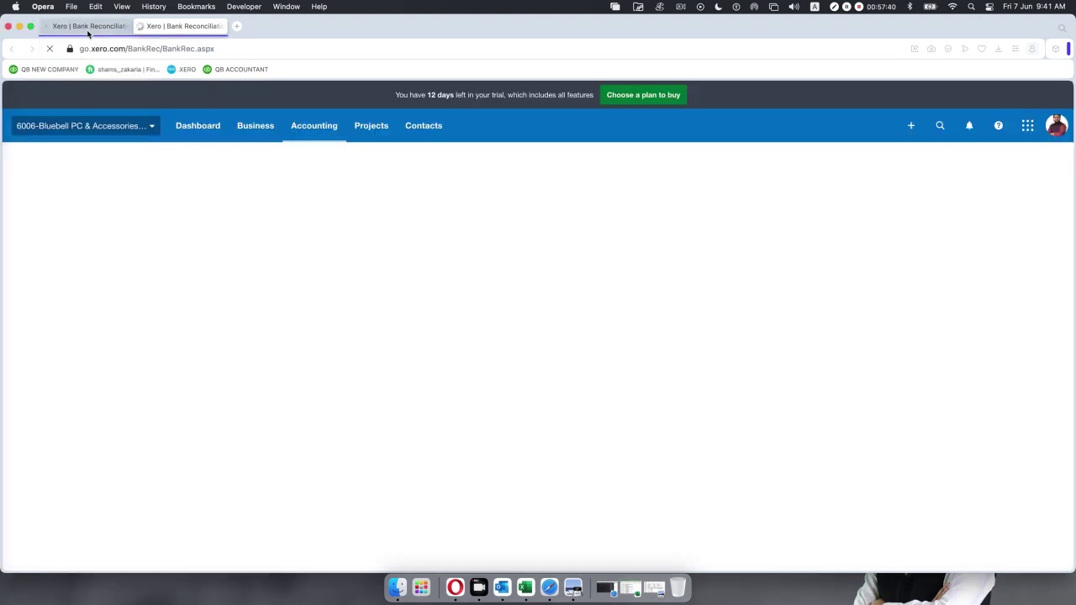
left_click(87, 32)
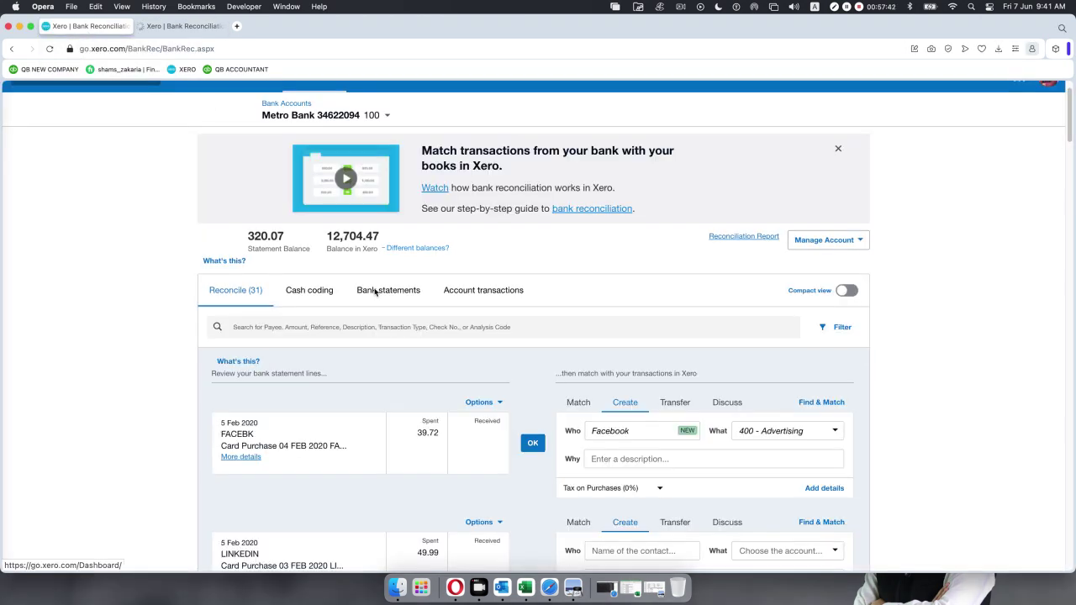
scroll(375, 292, "down", 3)
scroll(375, 292, "down", 1)
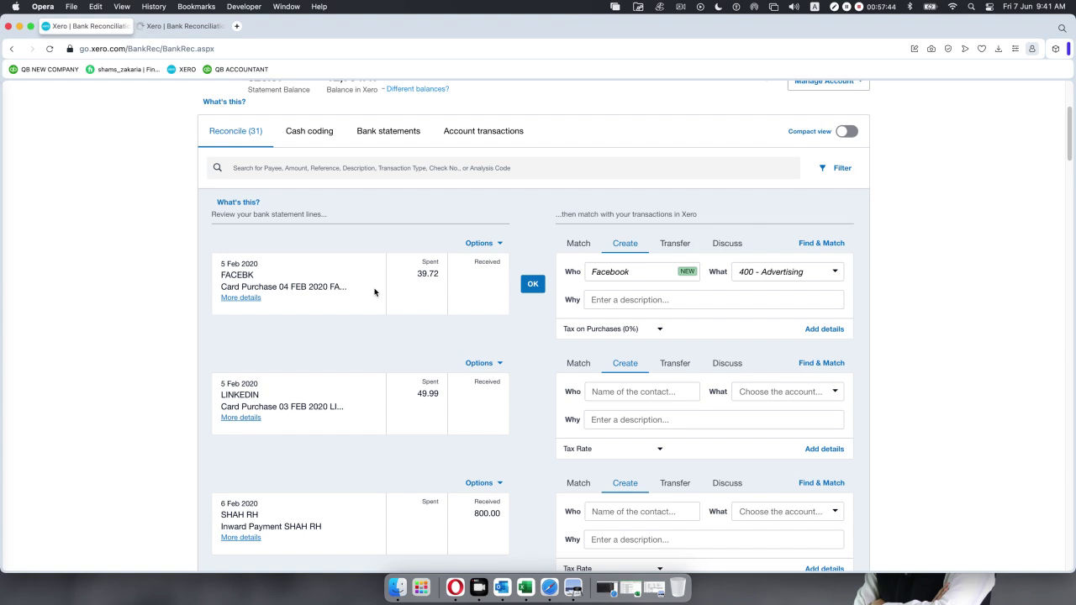
scroll(499, 488, "down", 4)
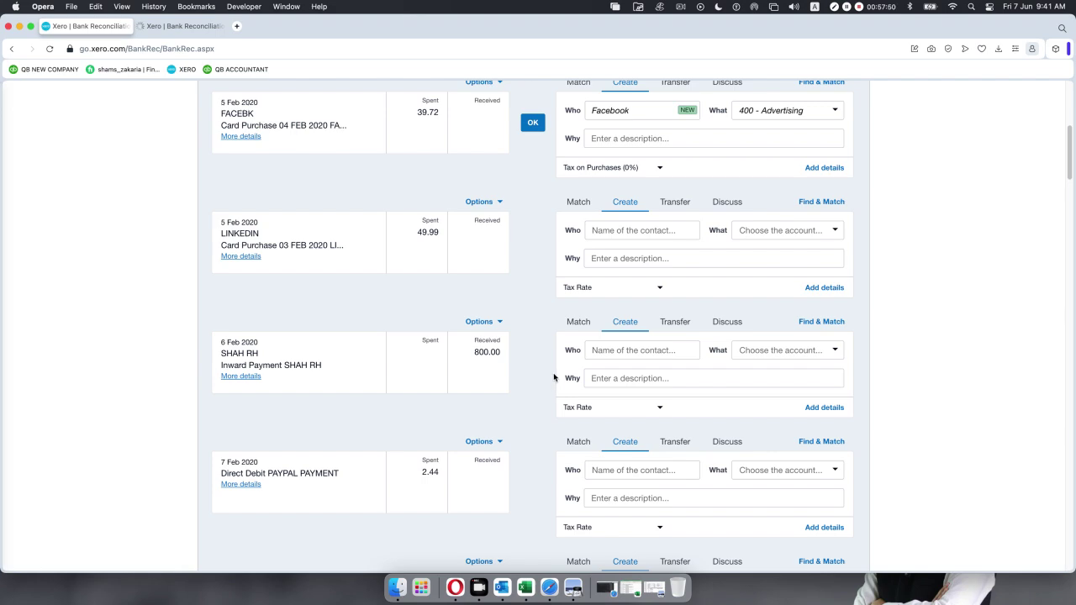
scroll(553, 377, "up", 10)
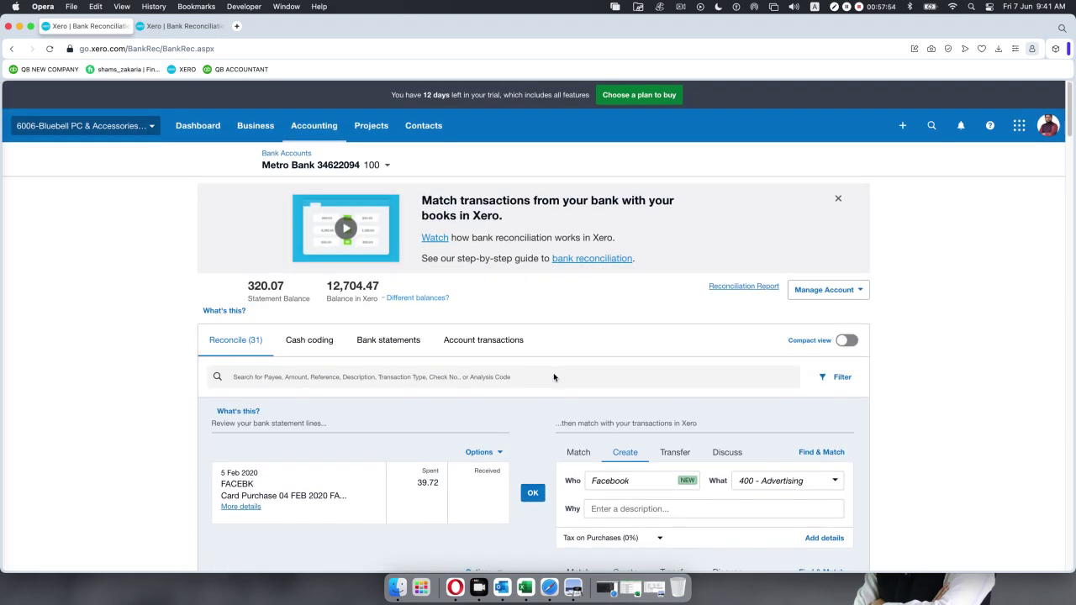
left_click(179, 25)
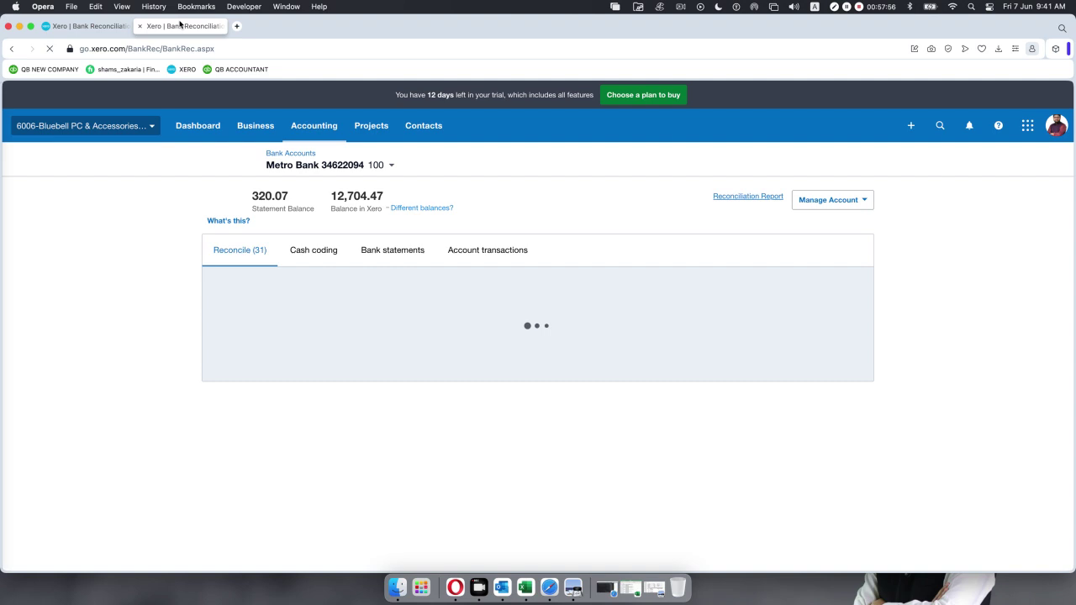
left_click(903, 127)
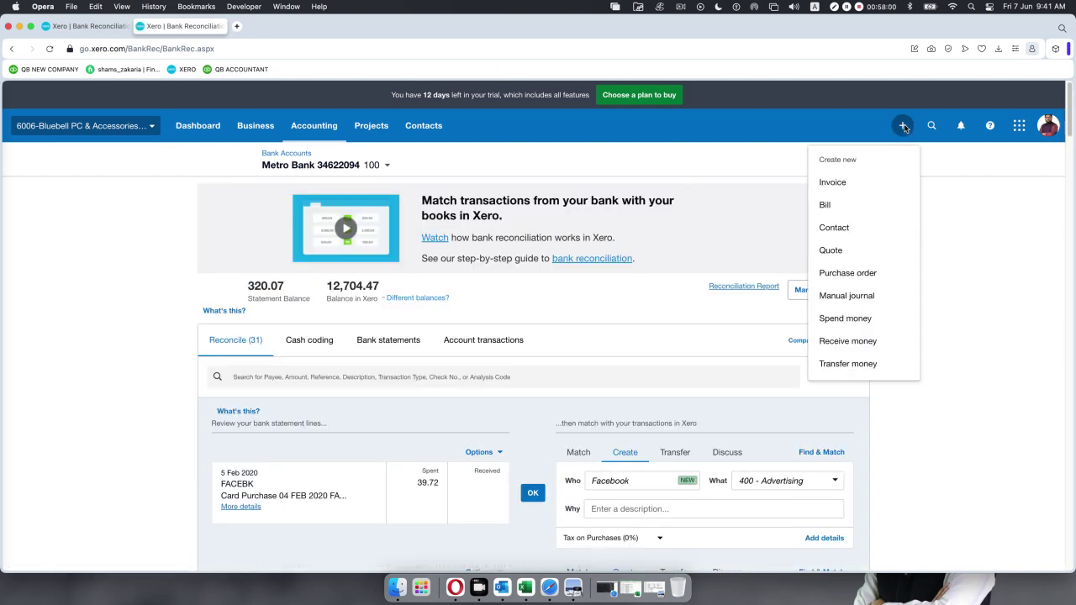
left_click(847, 340)
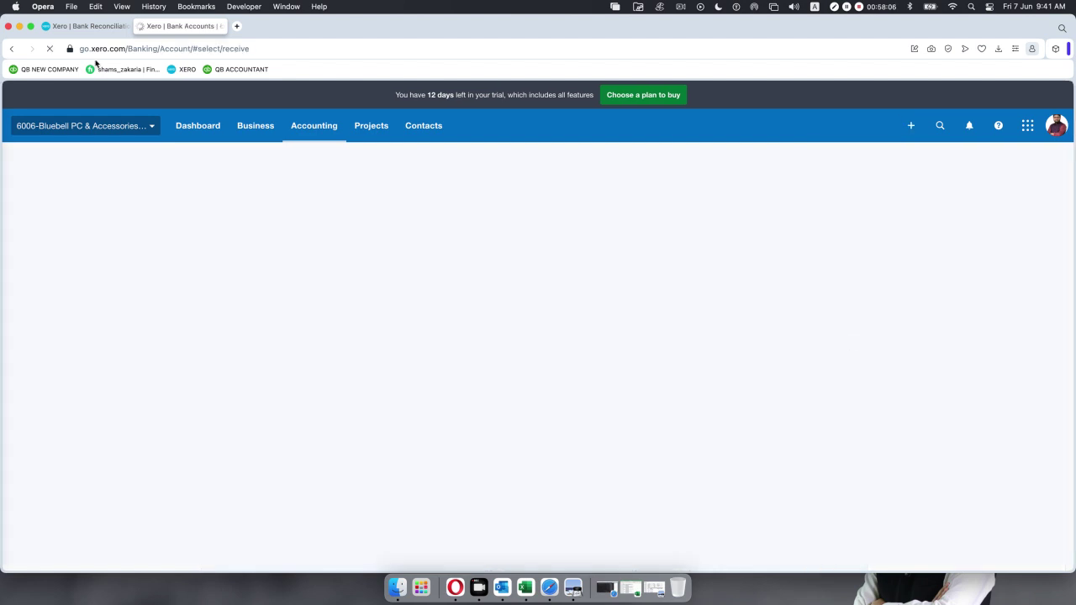
left_click(80, 28)
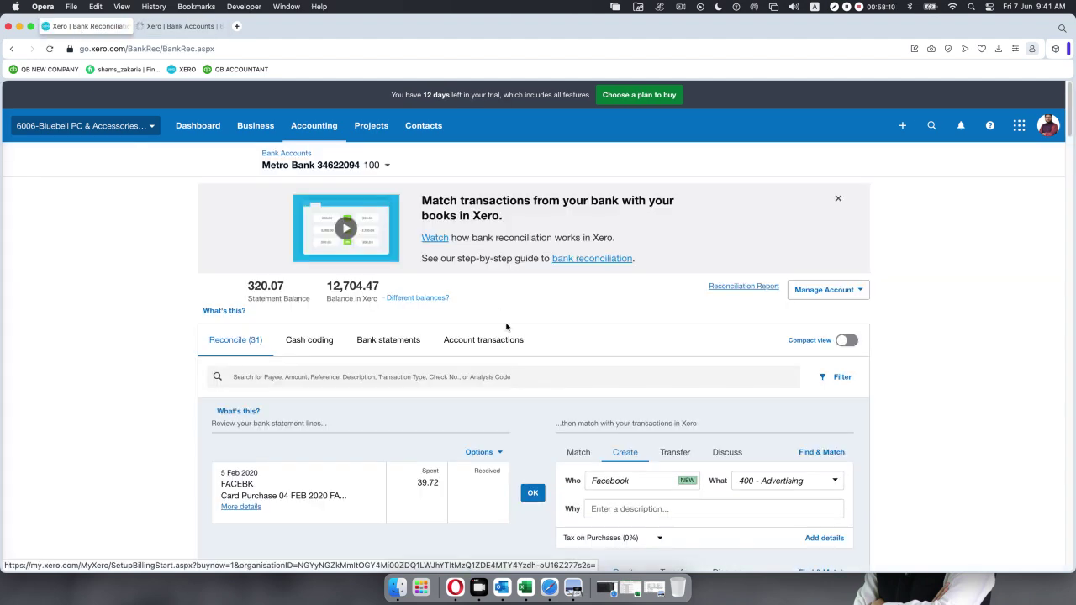
scroll(611, 385, "down", 5)
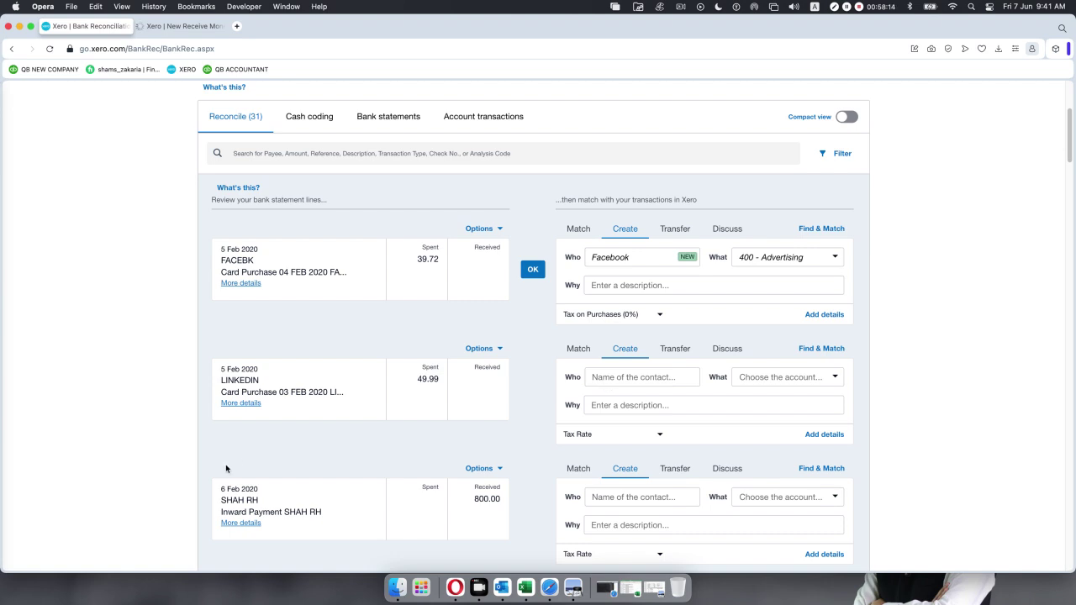
scroll(231, 487, "down", 4)
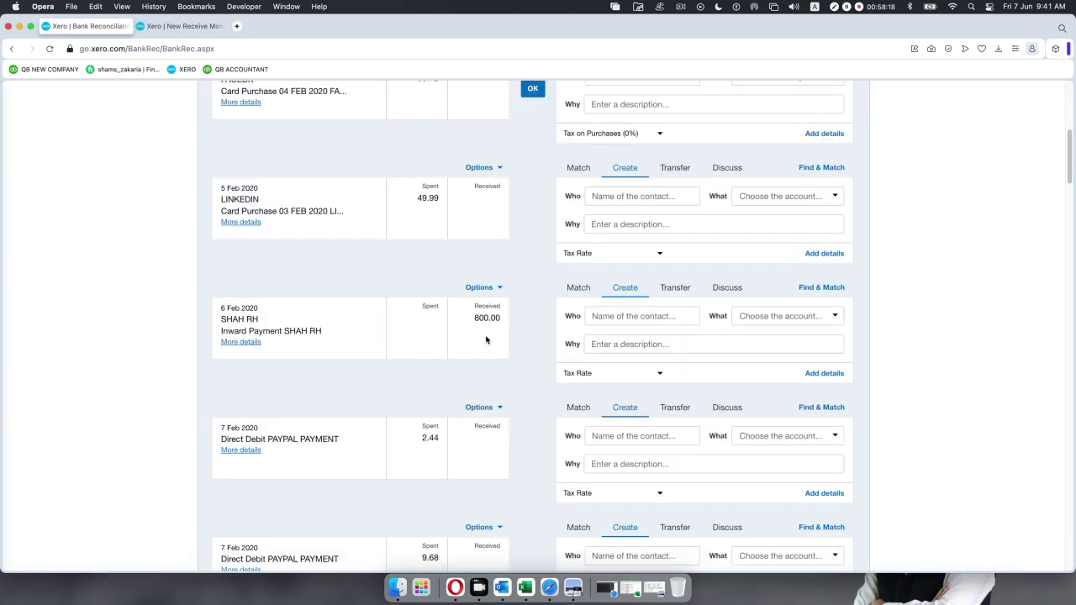
left_click(168, 26)
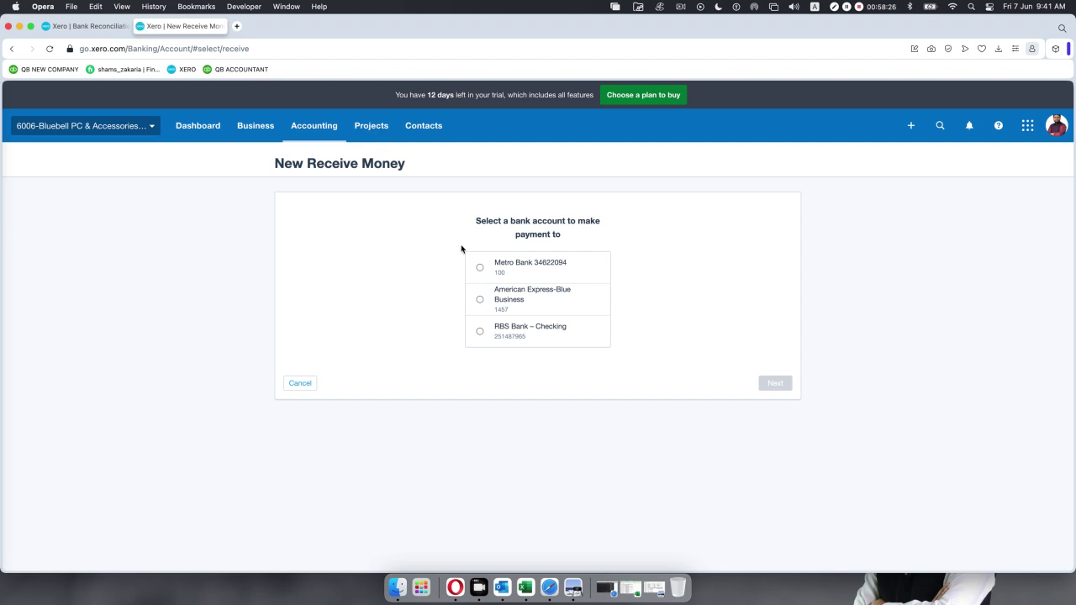
left_click(479, 268)
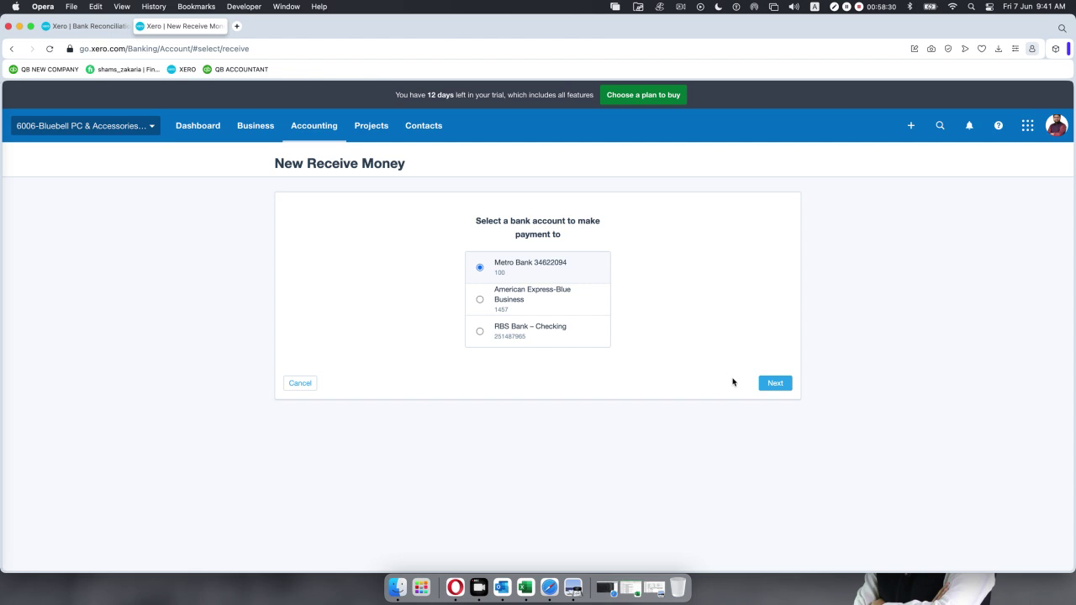
left_click(773, 384)
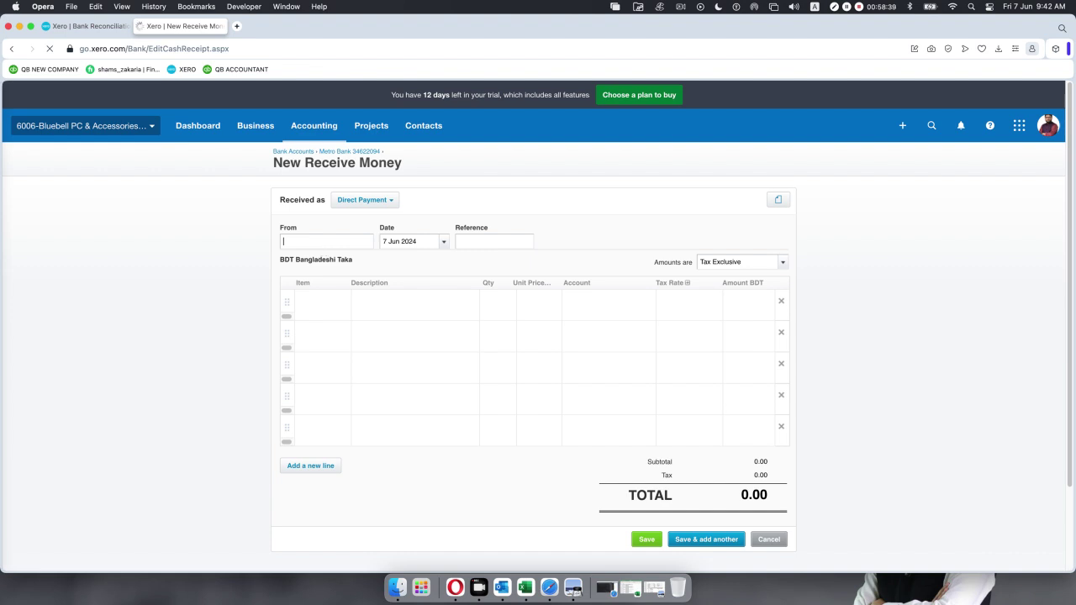
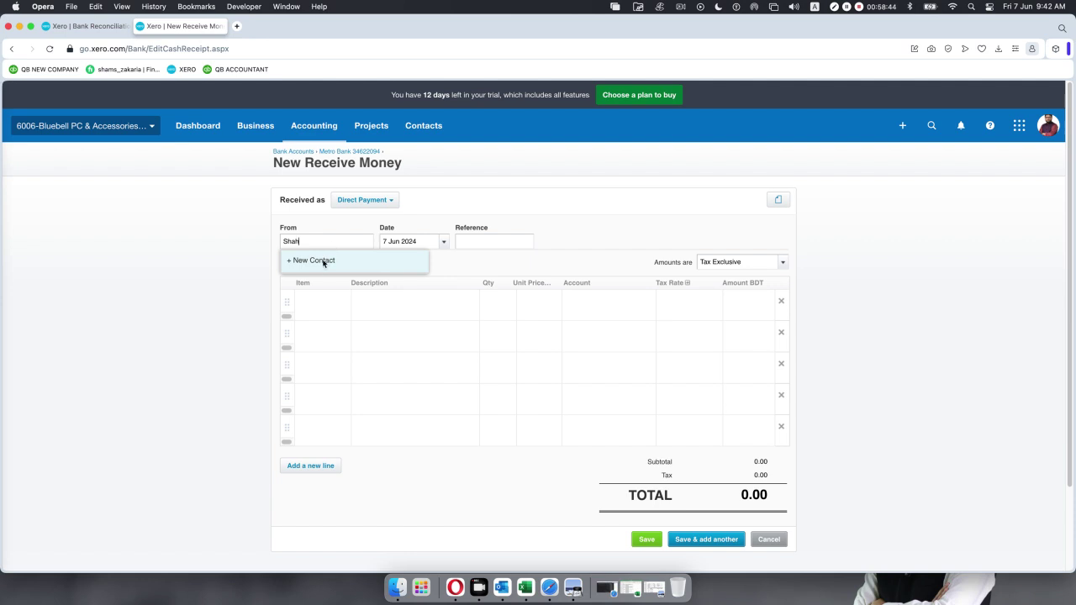
Add the payer as a new contact and set the receipt date to 6 Feb 2020.
left_click(328, 260)
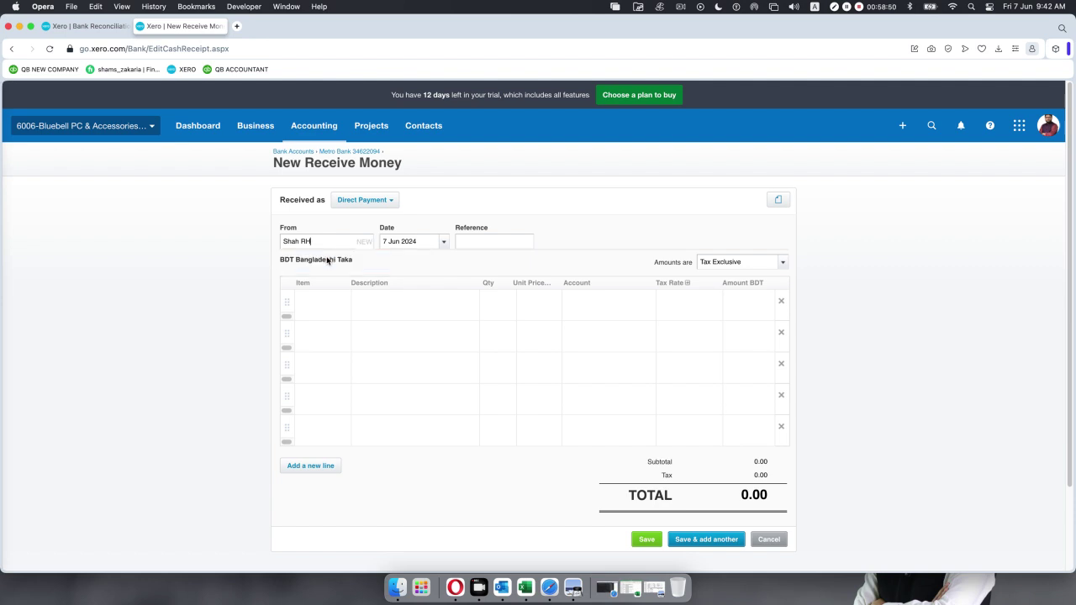
left_click(443, 242)
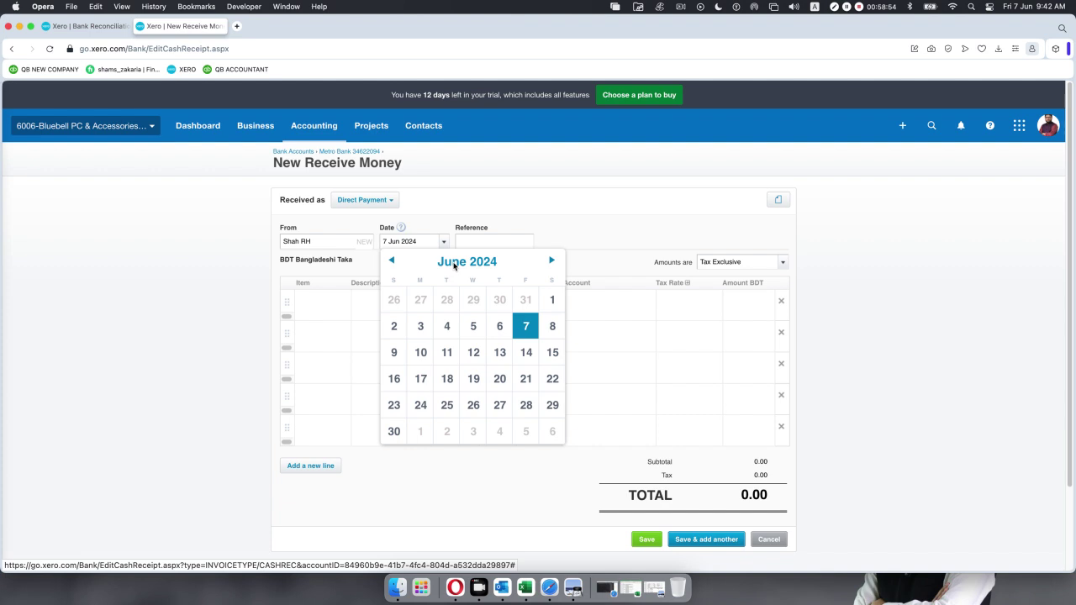
left_click(454, 264)
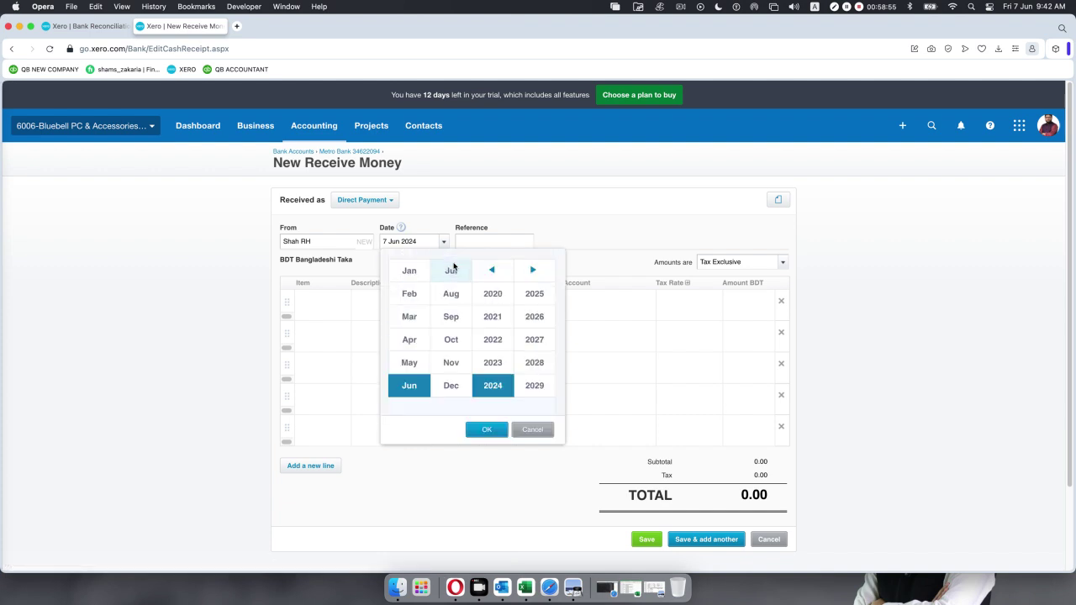
left_click(492, 296)
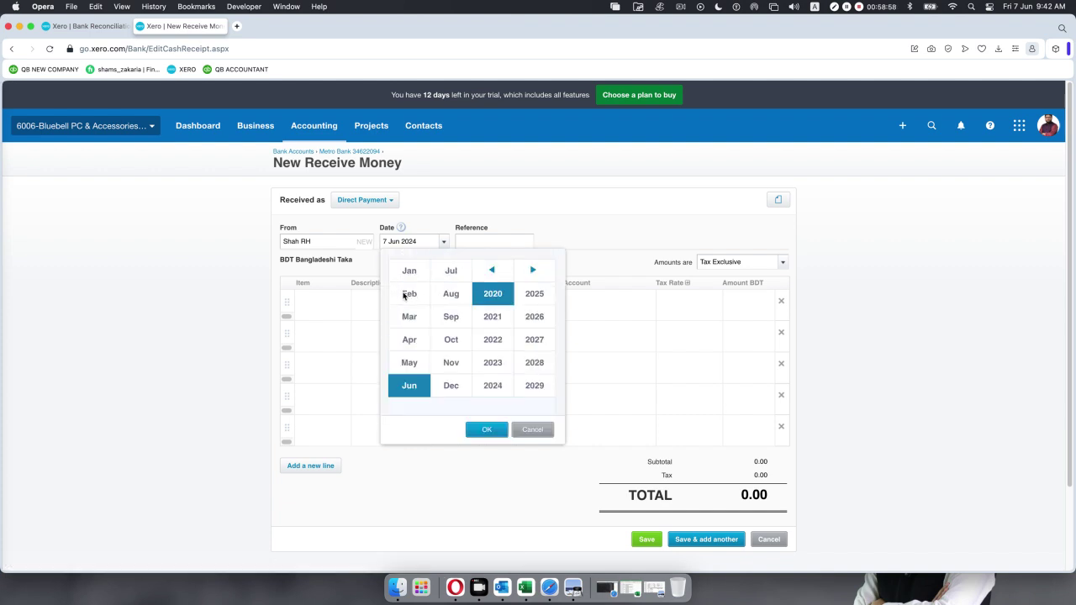
left_click(405, 294)
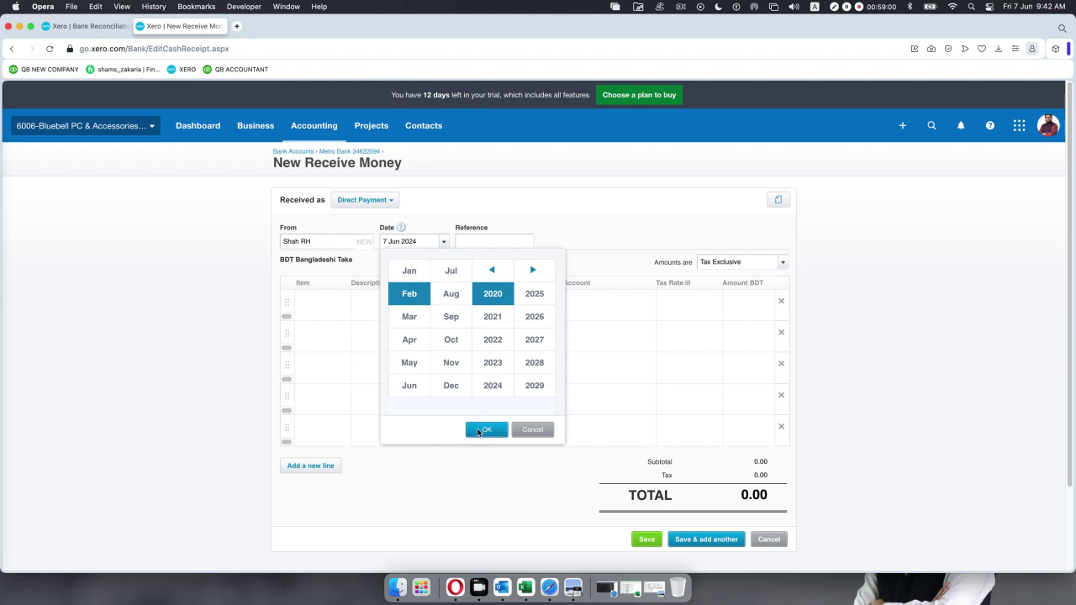
left_click(478, 430)
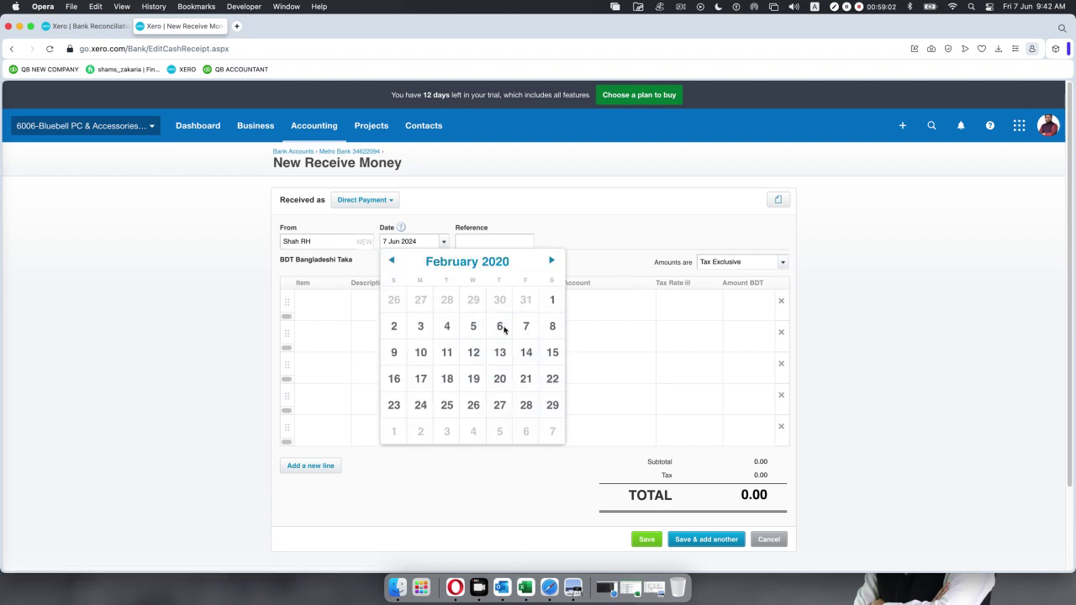
left_click(500, 328)
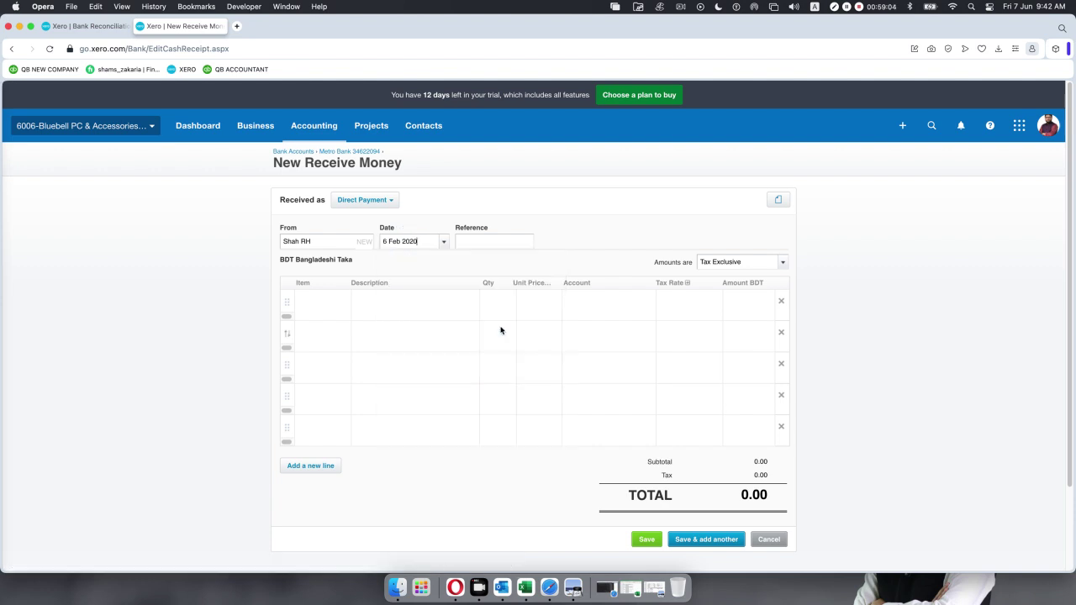
Add a received-from line, Qty 1 at 800 coded to 200 - Sales, and save.
left_click(415, 303)
type("Received ")
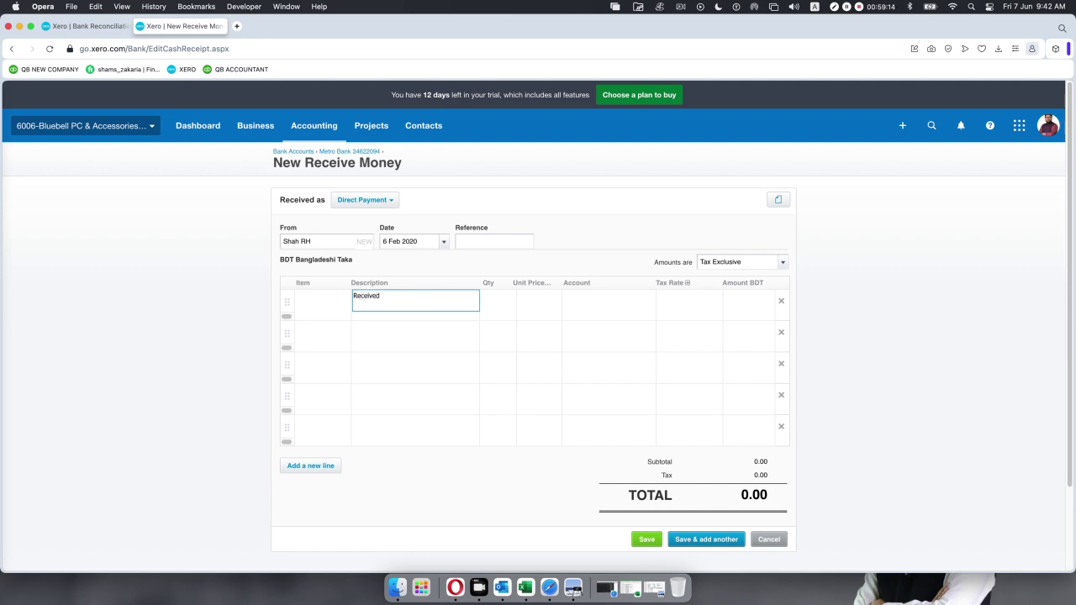
type("from Shah")
left_click(507, 307)
type("1")
left_click(539, 307)
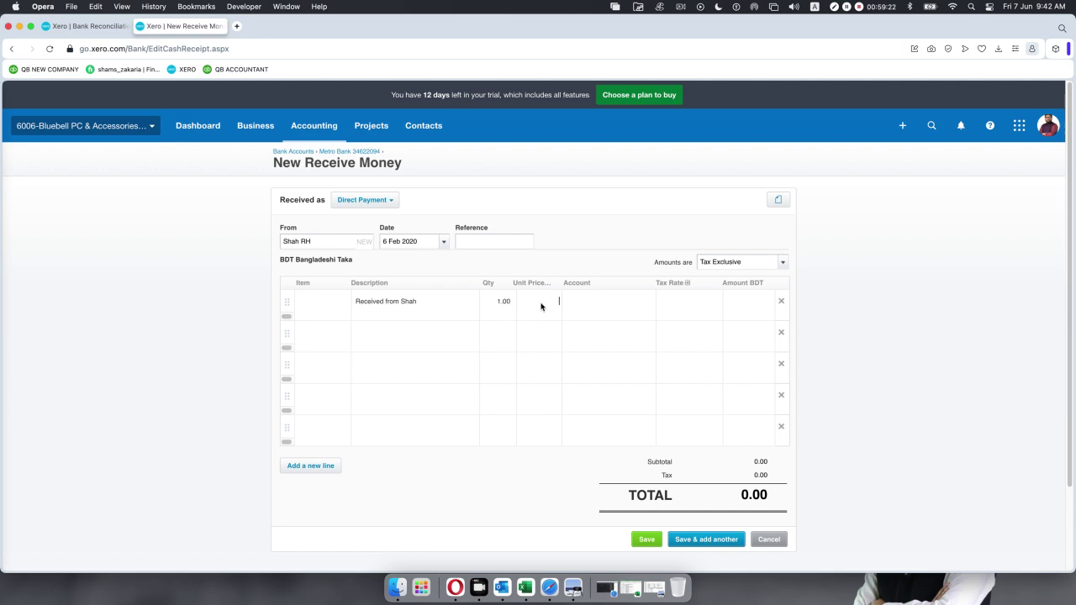
type("800")
left_click(623, 302)
left_click(647, 301)
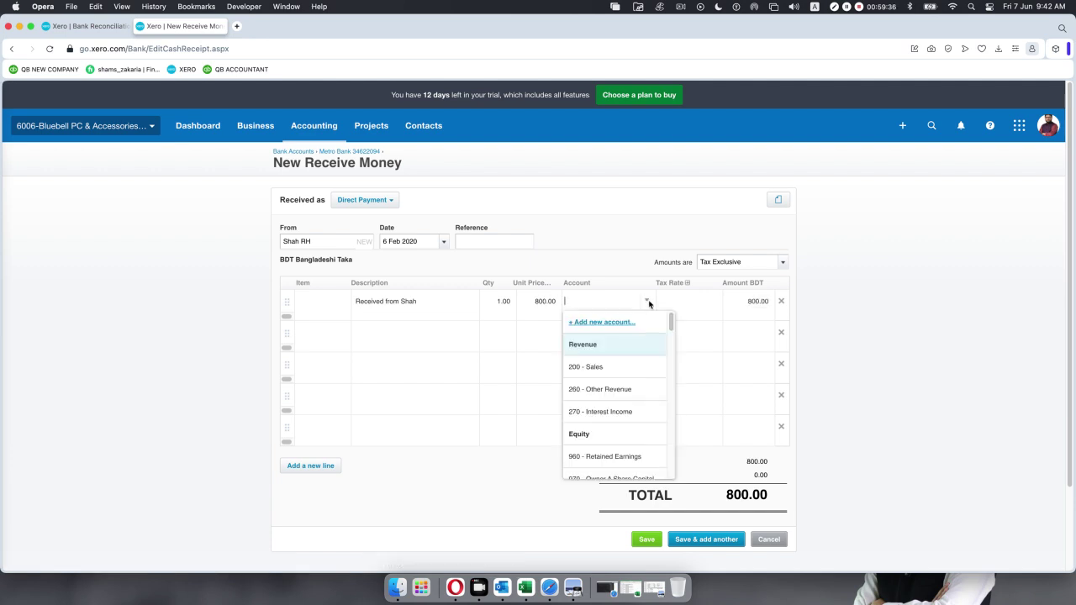
left_click(616, 371)
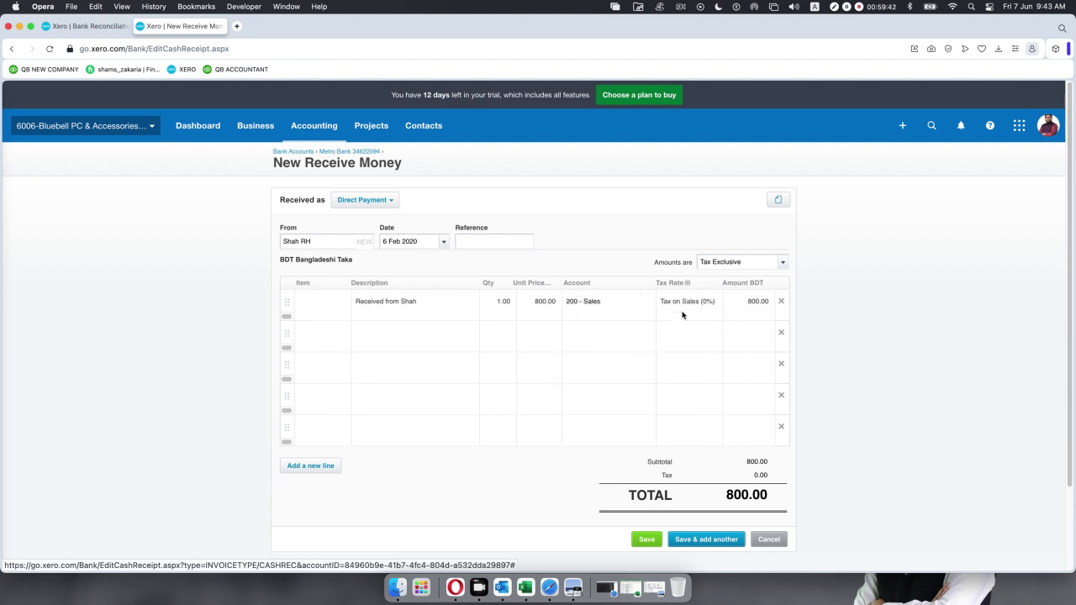
left_click(647, 539)
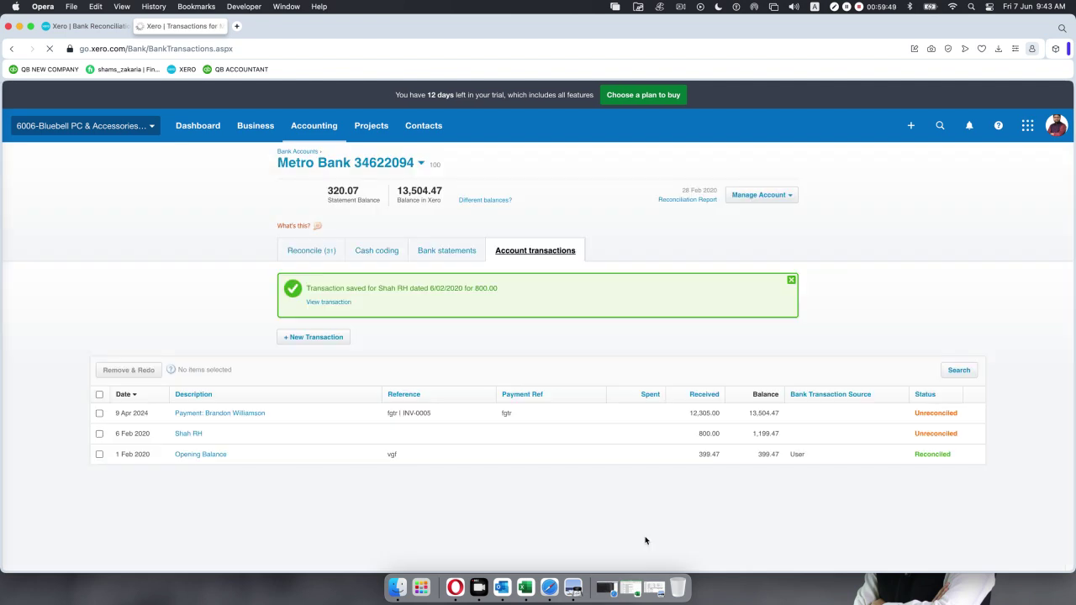
Reload the Metro Bank reconciliation to show the 13,504.47 balance, then restore the Google Meet window.
left_click(95, 27)
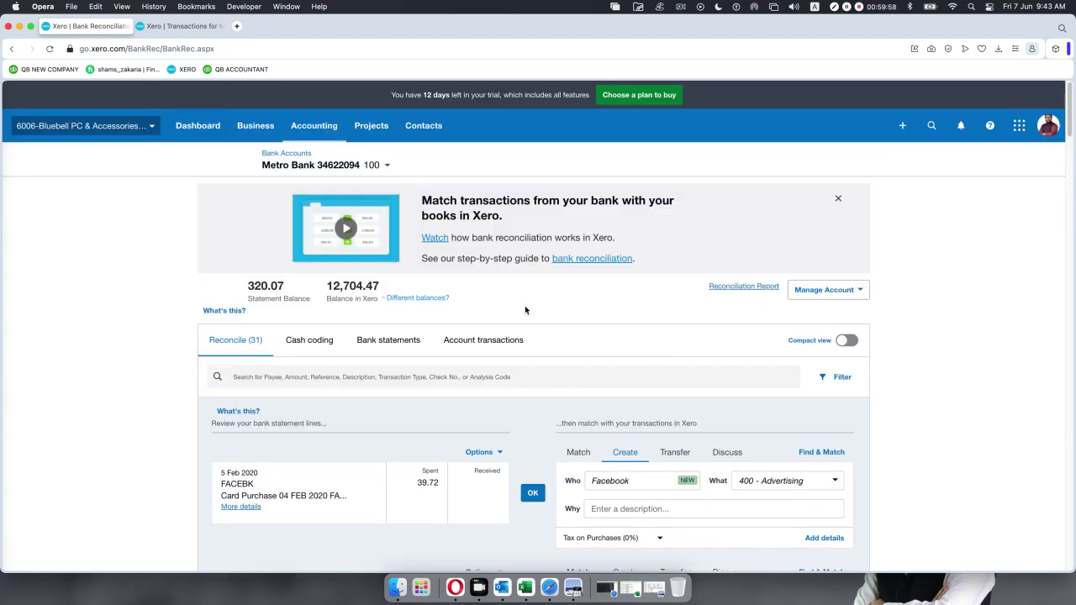
left_click(50, 49)
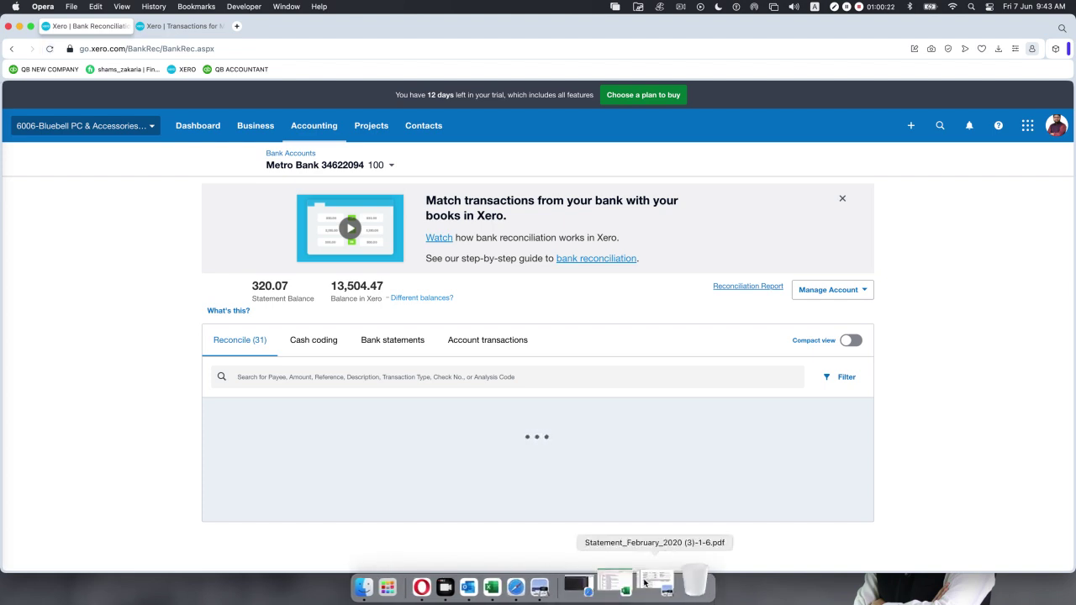
left_click(584, 584)
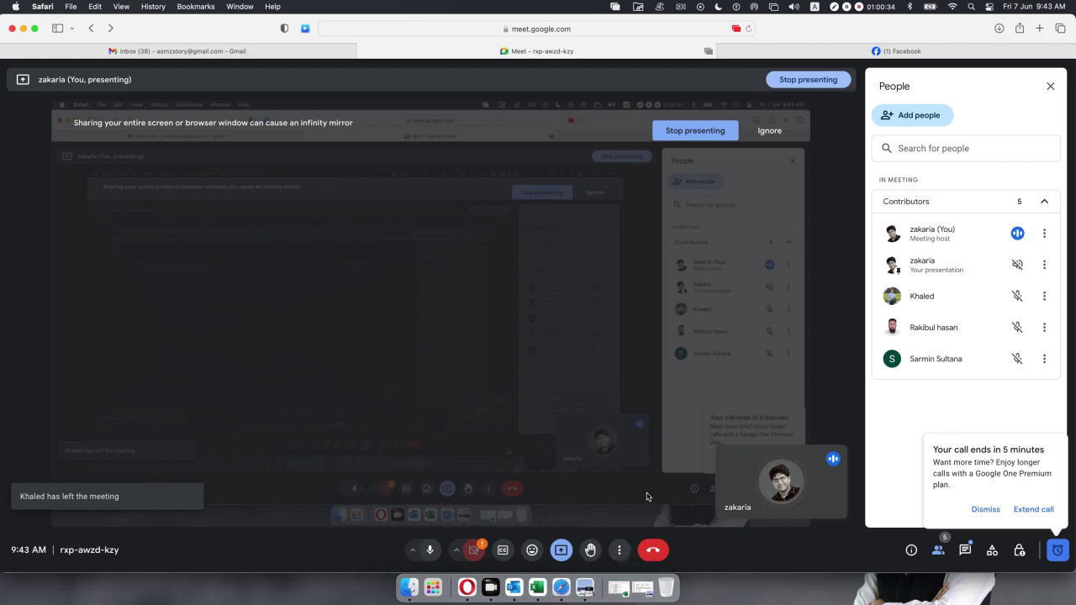
Dismiss the time warning, leave the old call and return to the Meet home screen.
left_click(986, 509)
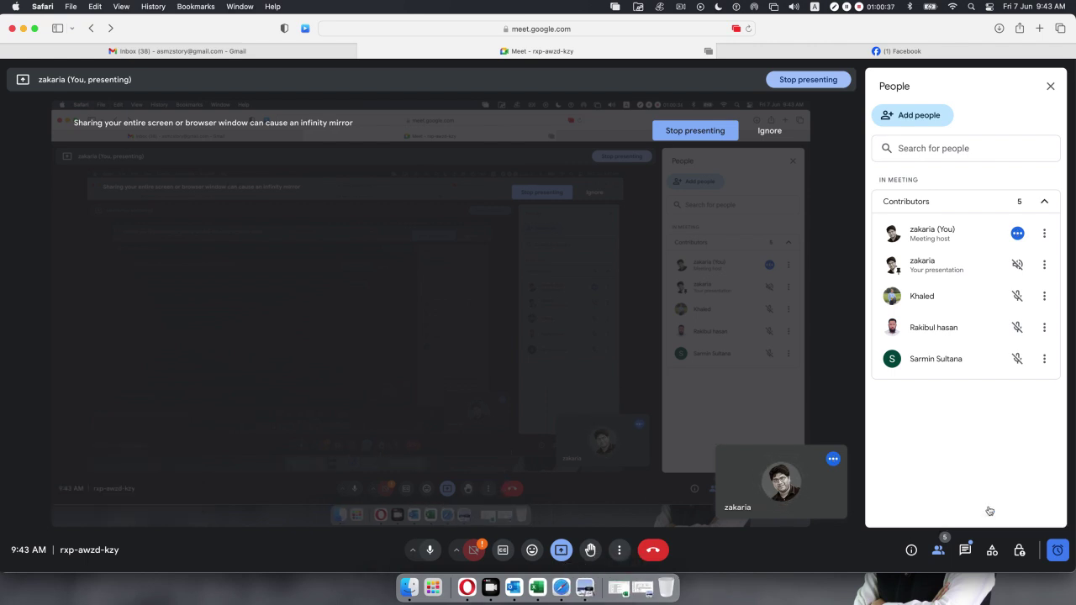
left_click(654, 551)
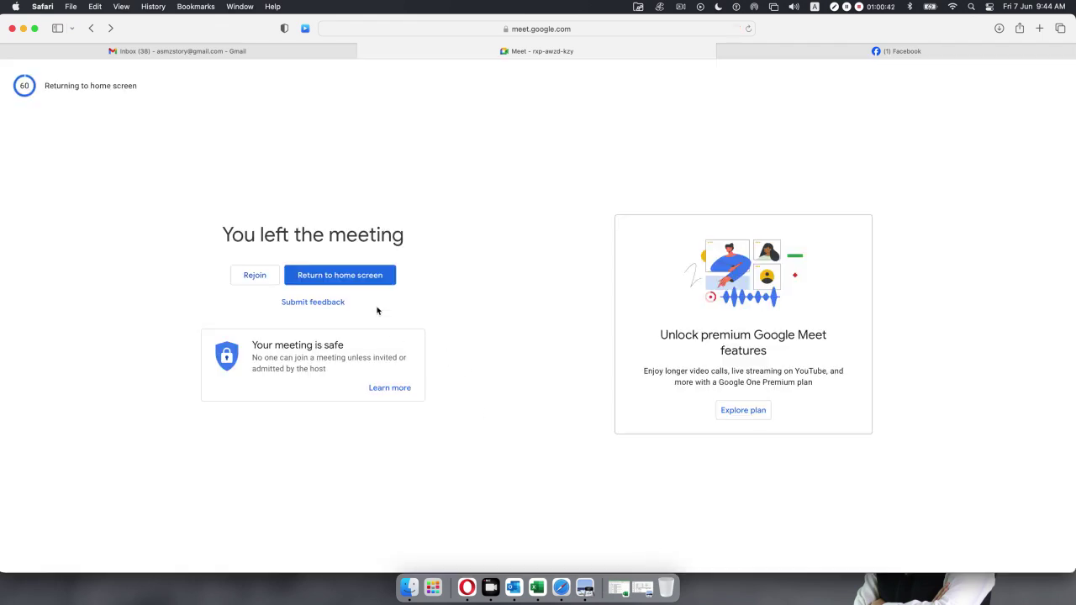
left_click(361, 281)
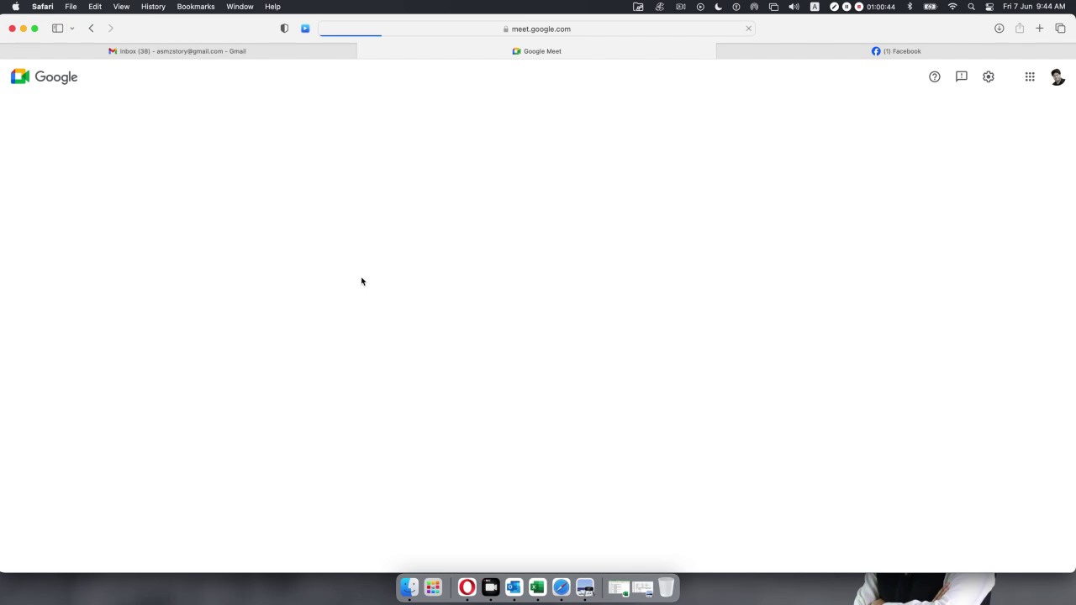
Start an instant meeting and copy its invite link.
left_click(133, 379)
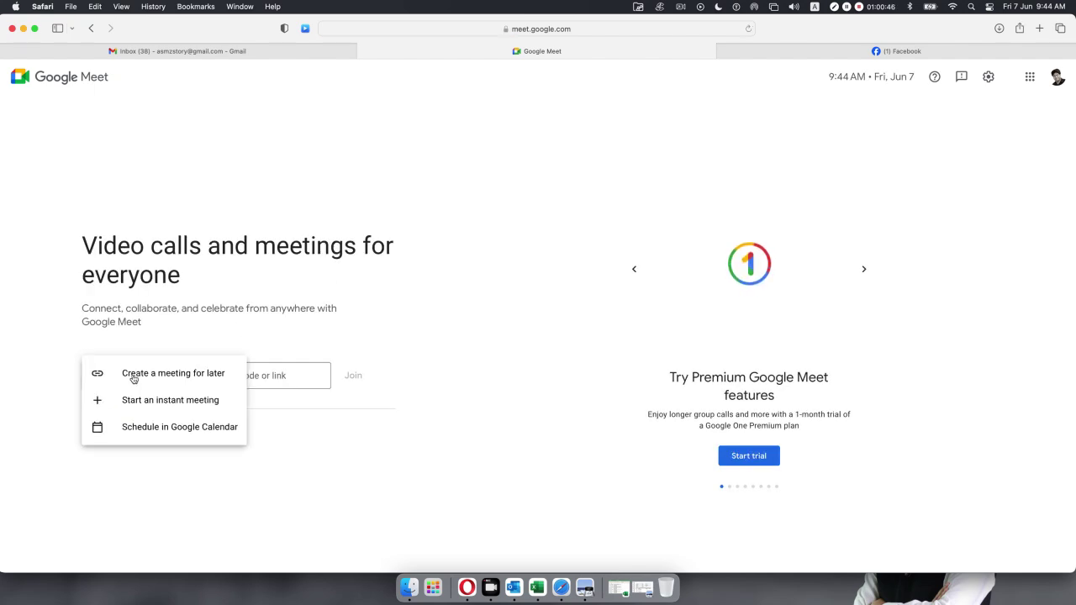
left_click(149, 401)
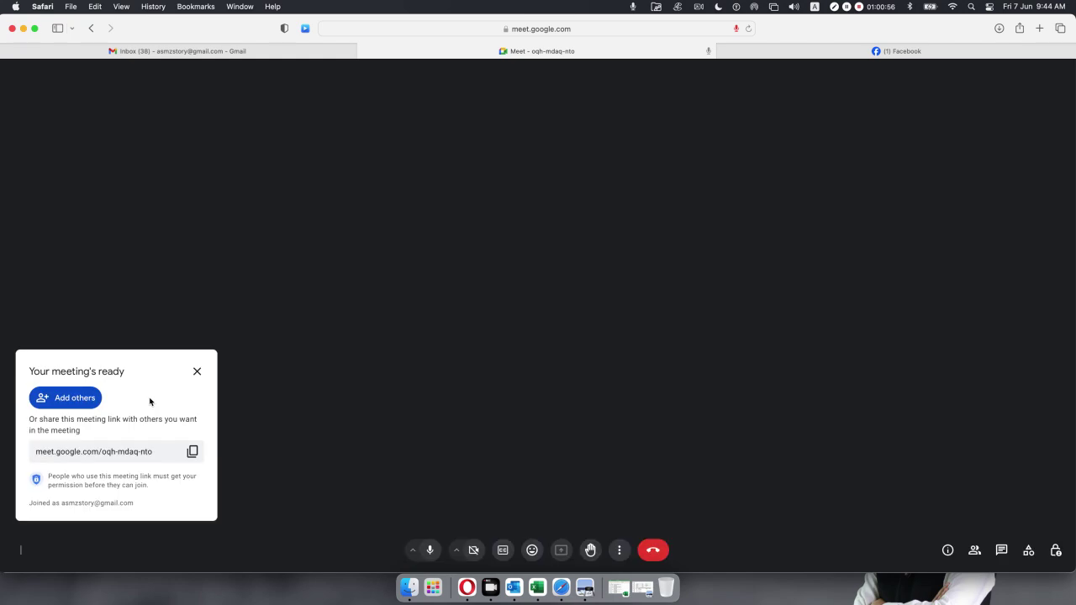
left_click(192, 453)
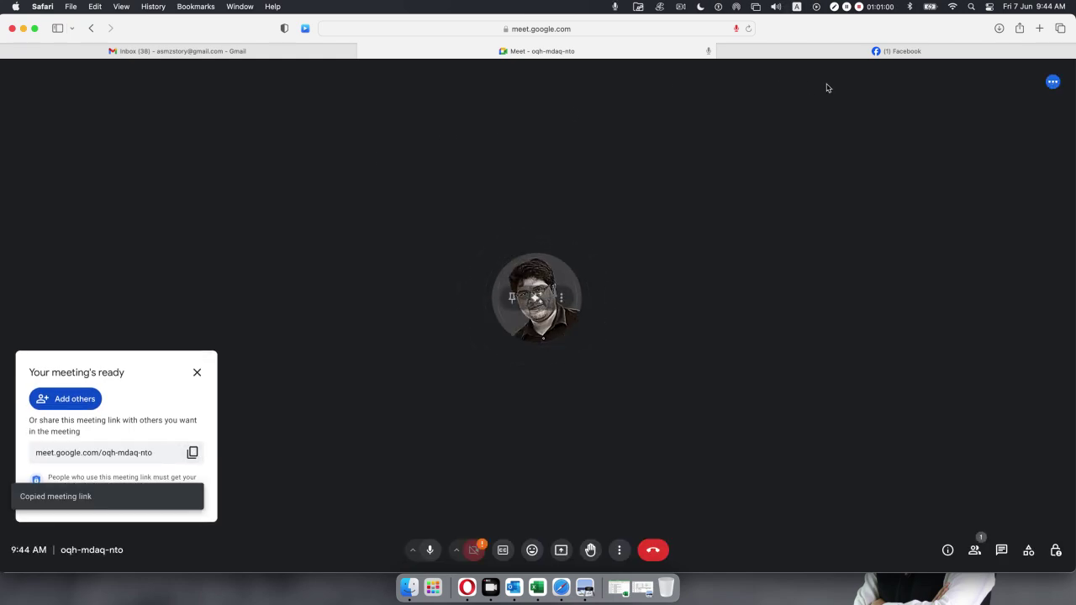
left_click(827, 53)
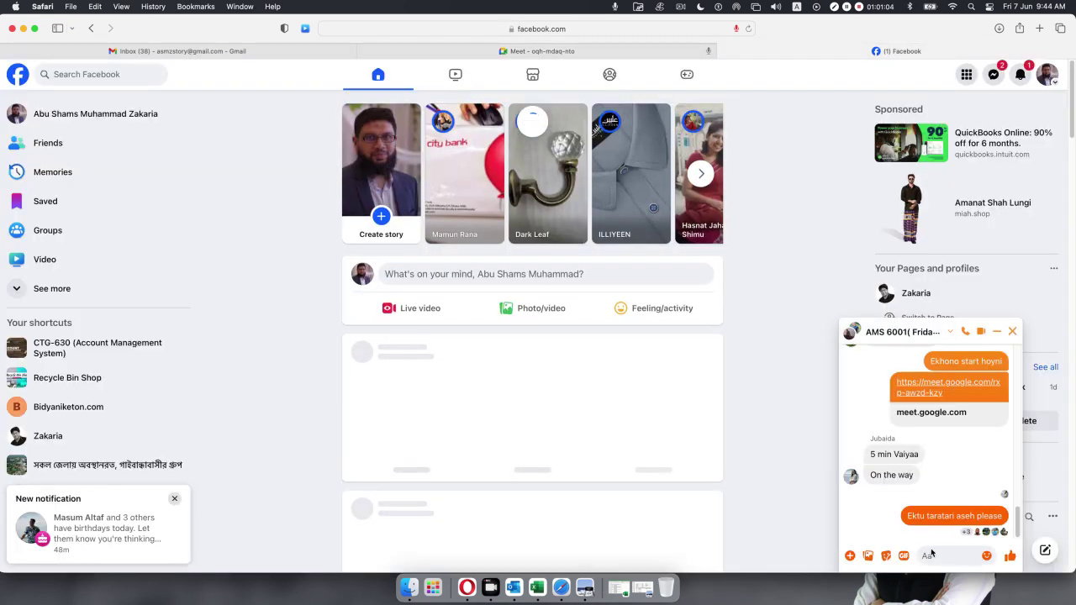
Post the new Meet link in the Messenger group chat and return to the call.
key("super+v")
key("Return")
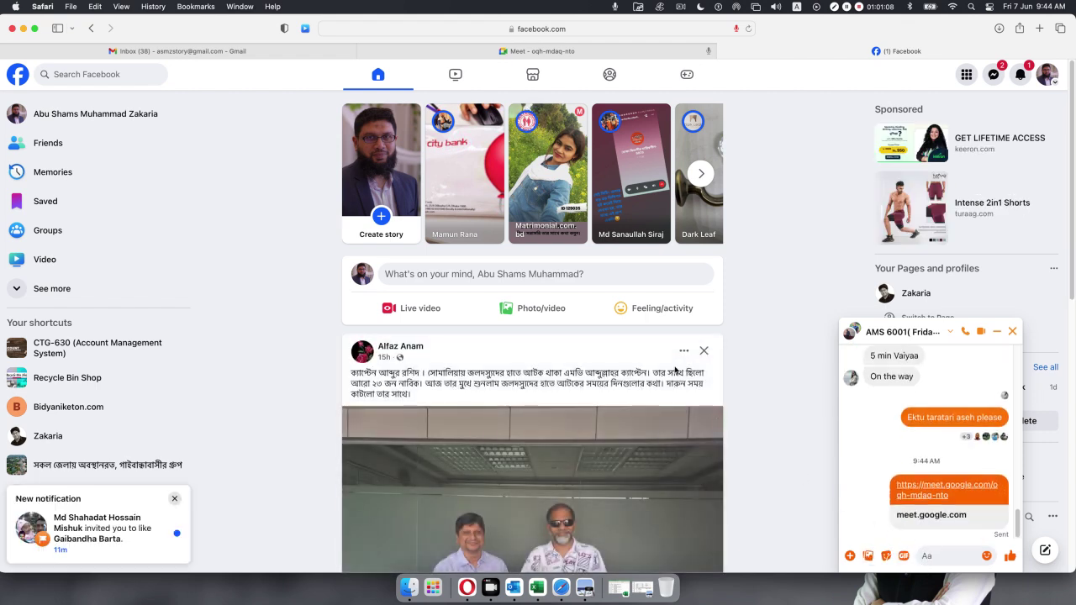
left_click(431, 51)
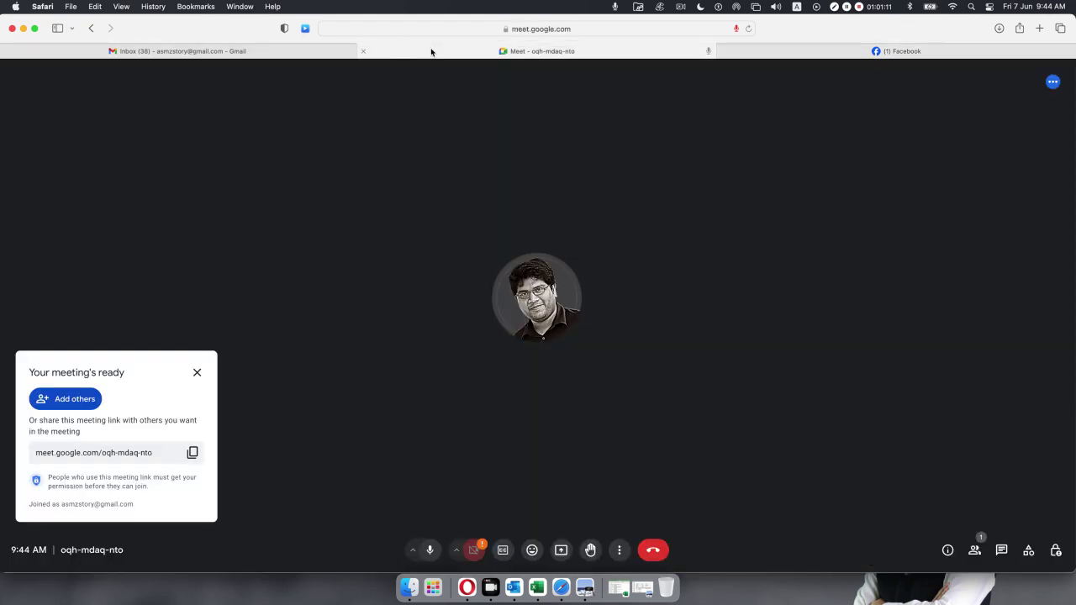
Admit the two people asking to join and start presenting the screen to the call.
left_click(197, 372)
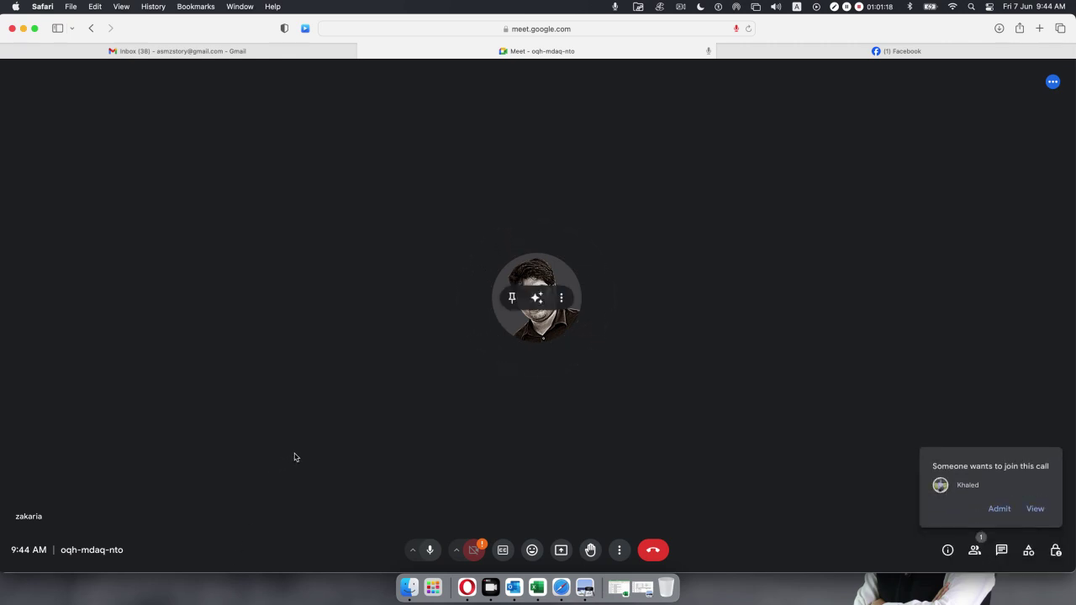
left_click(999, 509)
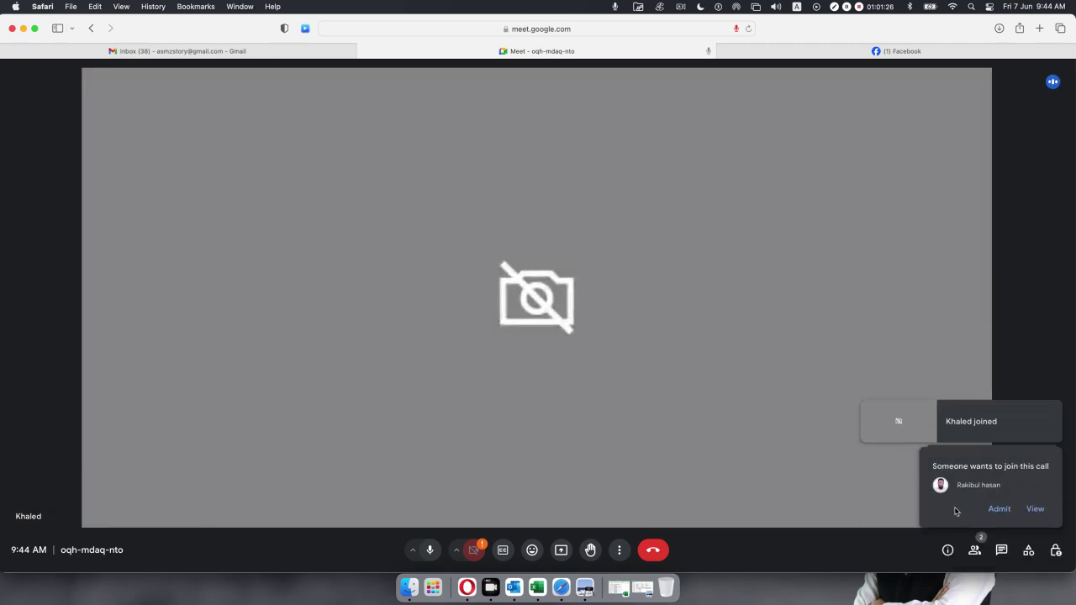
left_click(994, 509)
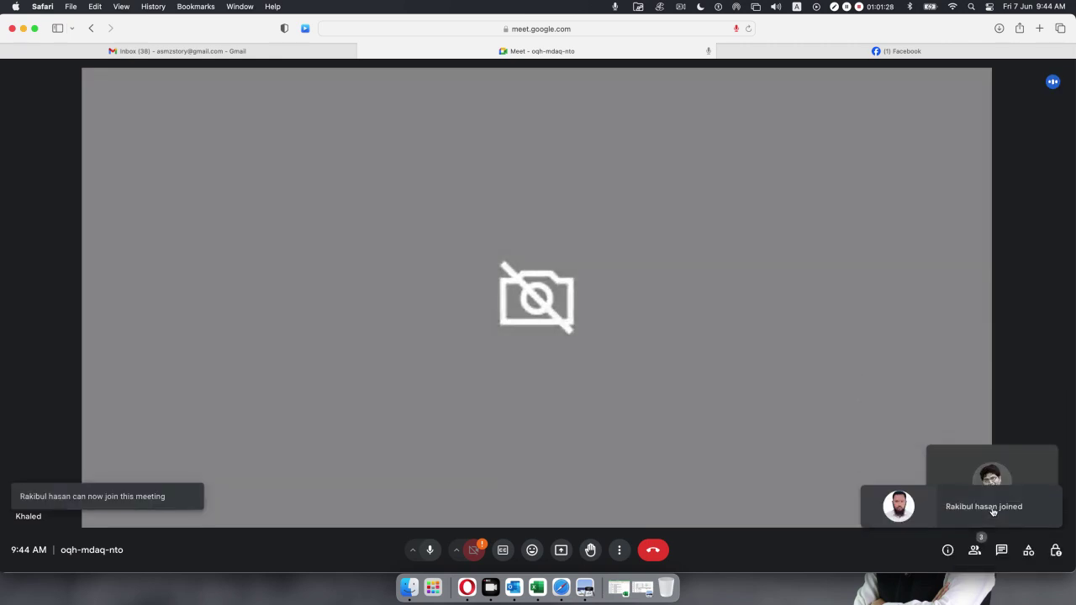
left_click(561, 550)
left_click(536, 320)
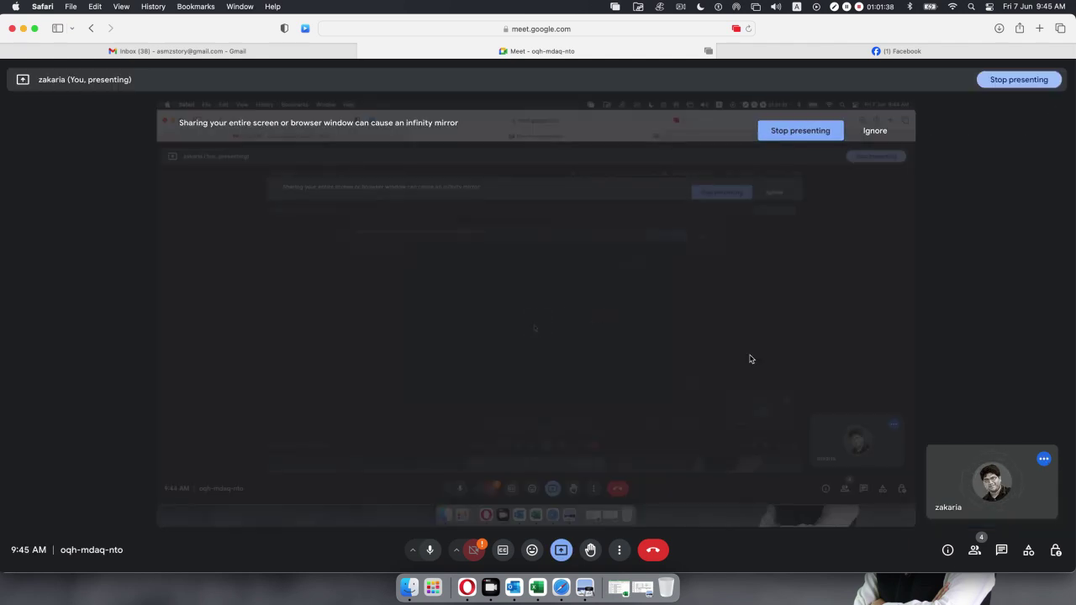
Admit the waiting participant from the People list, mute another participant for everyone, and minimize Meet.
left_click(973, 551)
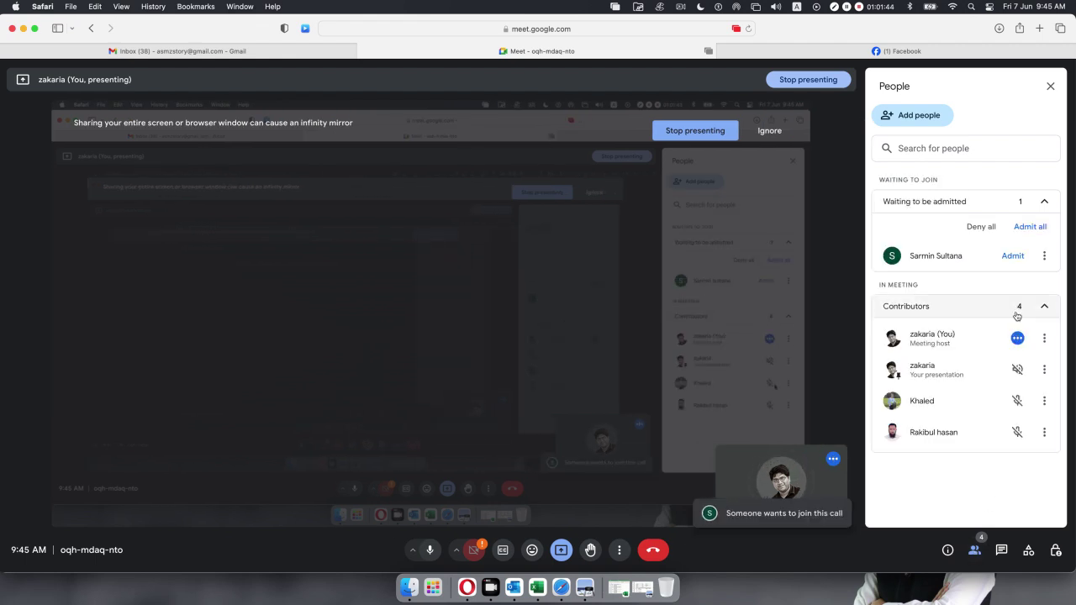
left_click(1010, 256)
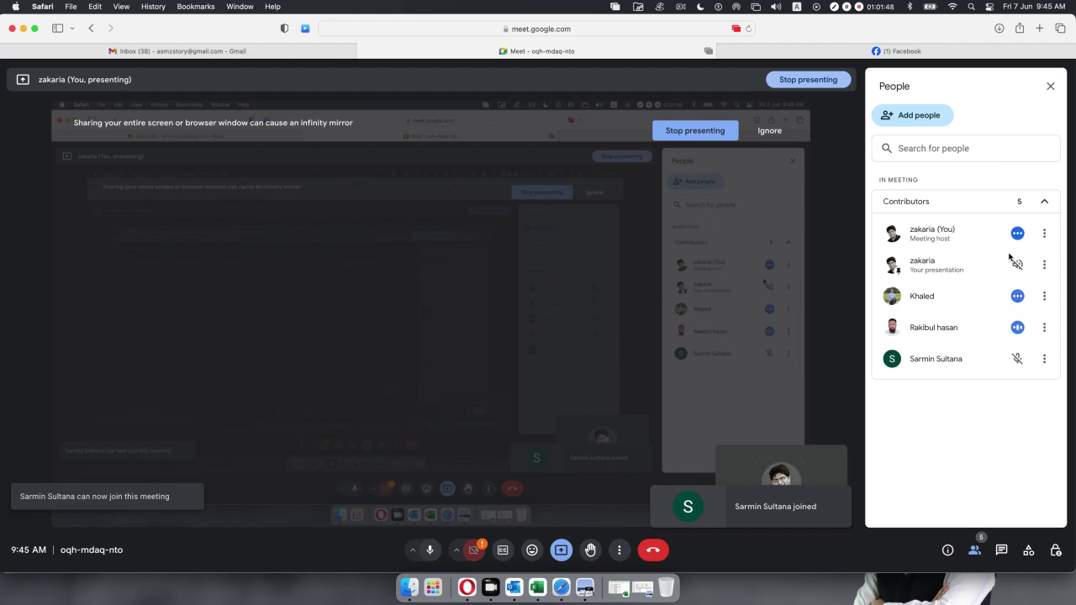
left_click(1016, 296)
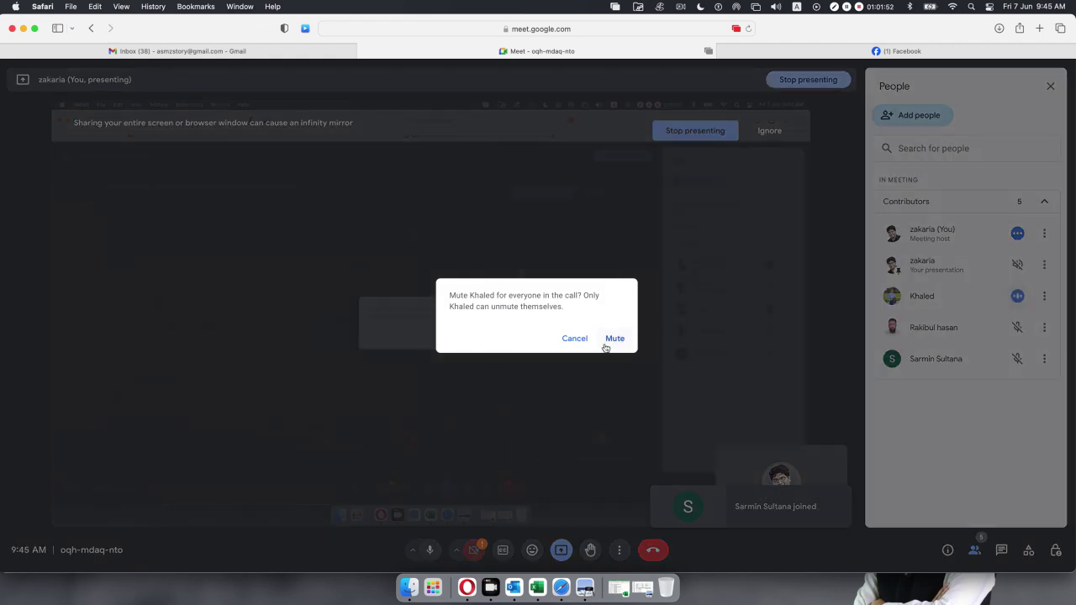
left_click(613, 342)
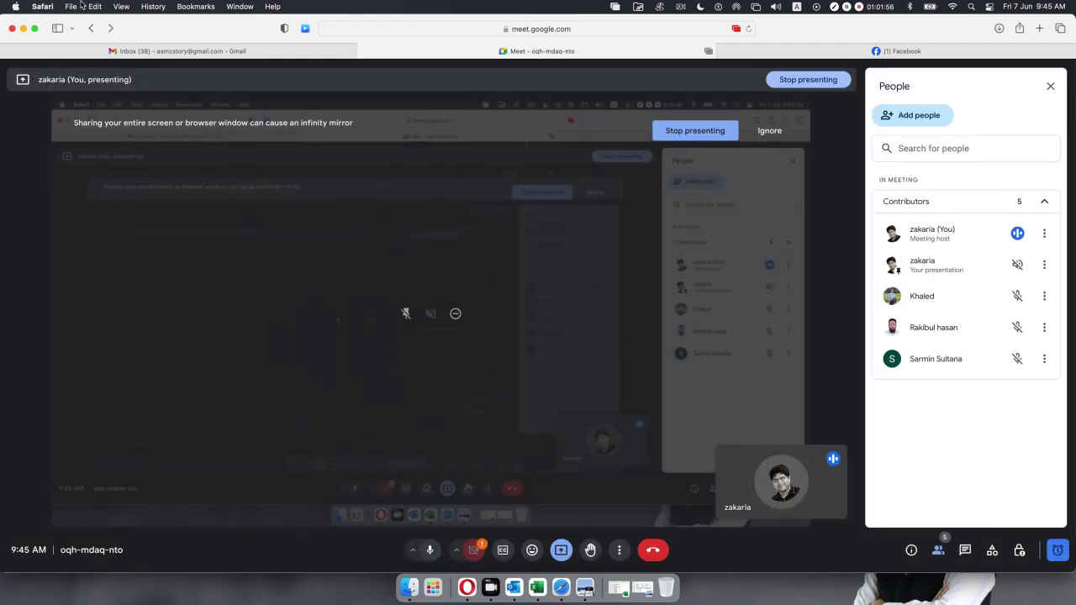
left_click(22, 29)
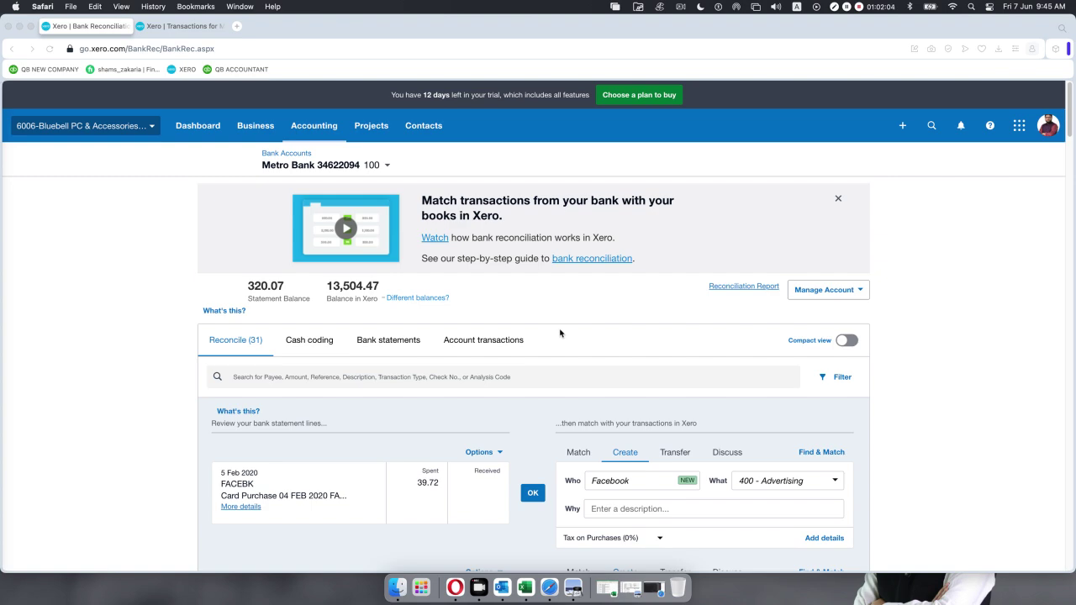
Reconcile the 6 Feb 2020 800.00 inward payment against its green matched receipt.
scroll(560, 333, "down", 10)
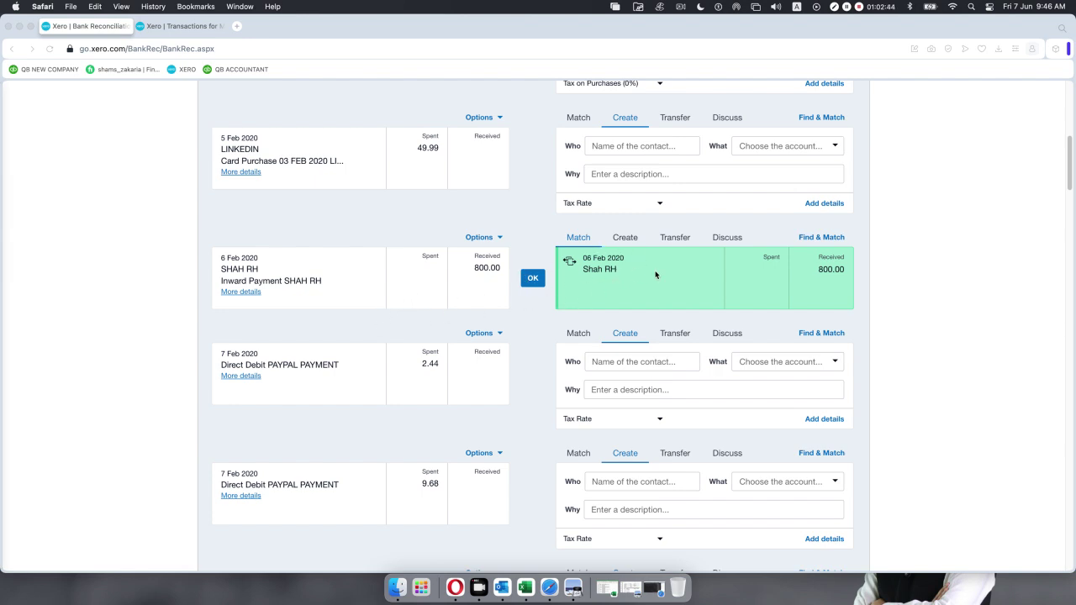
left_click(531, 284)
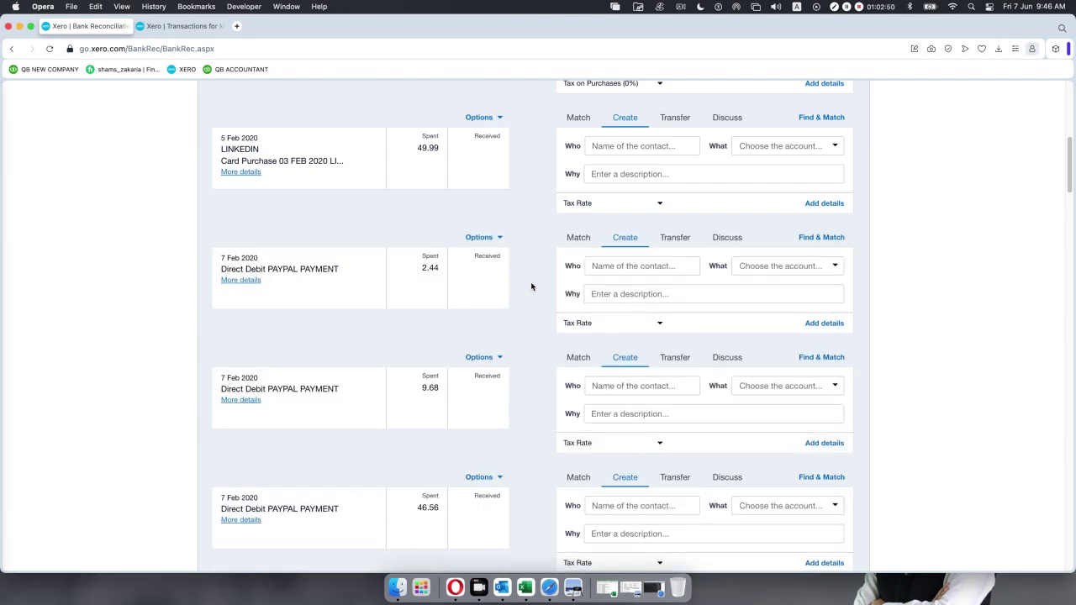
scroll(521, 262, "down", 6)
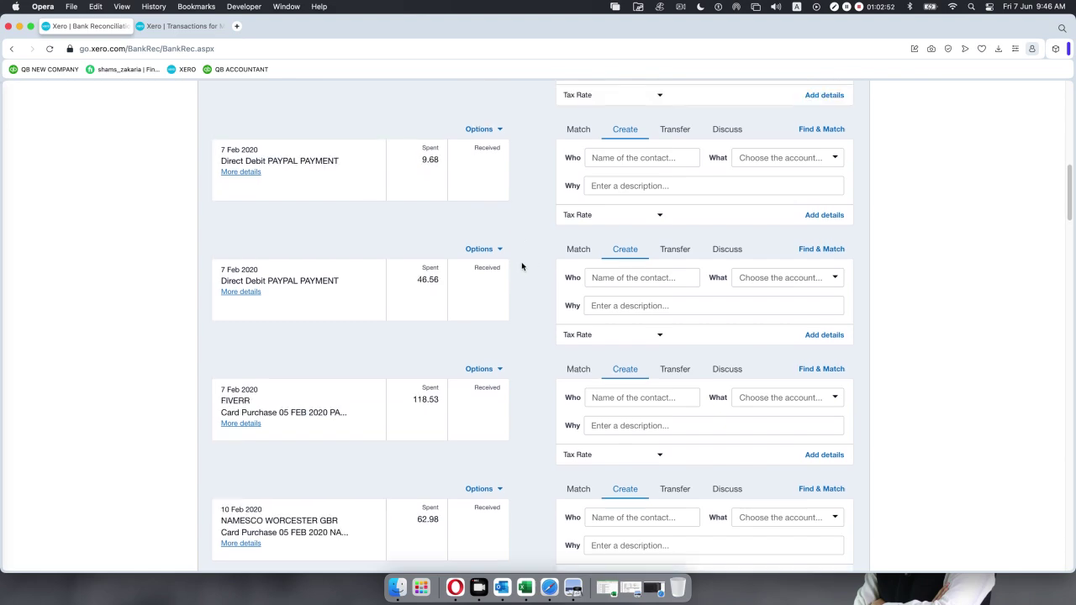
scroll(519, 264, "up", 4)
scroll(518, 266, "up", 10)
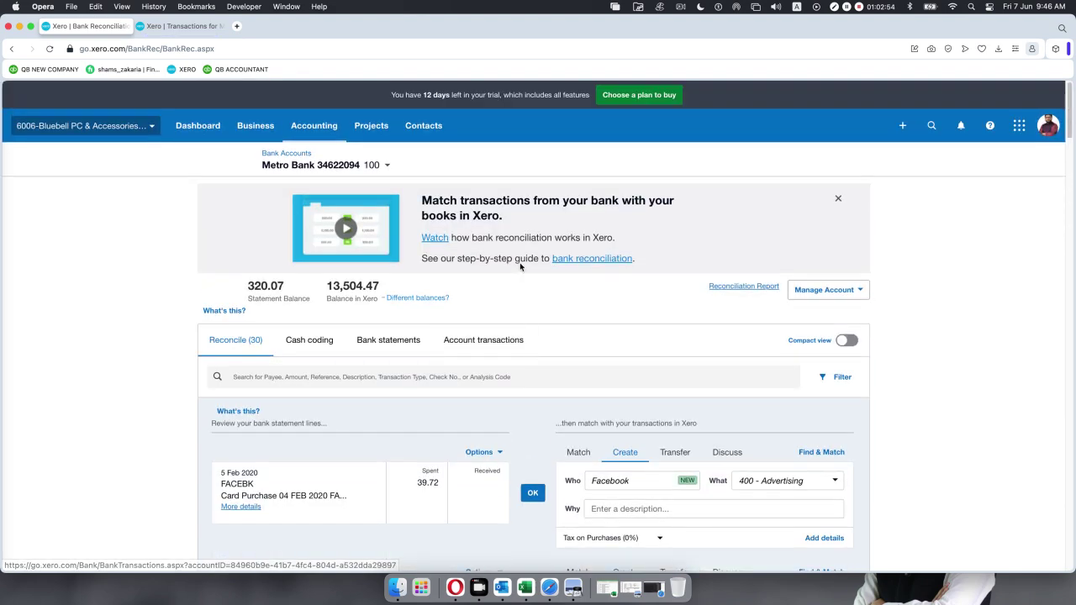
scroll(520, 258, "down", 3)
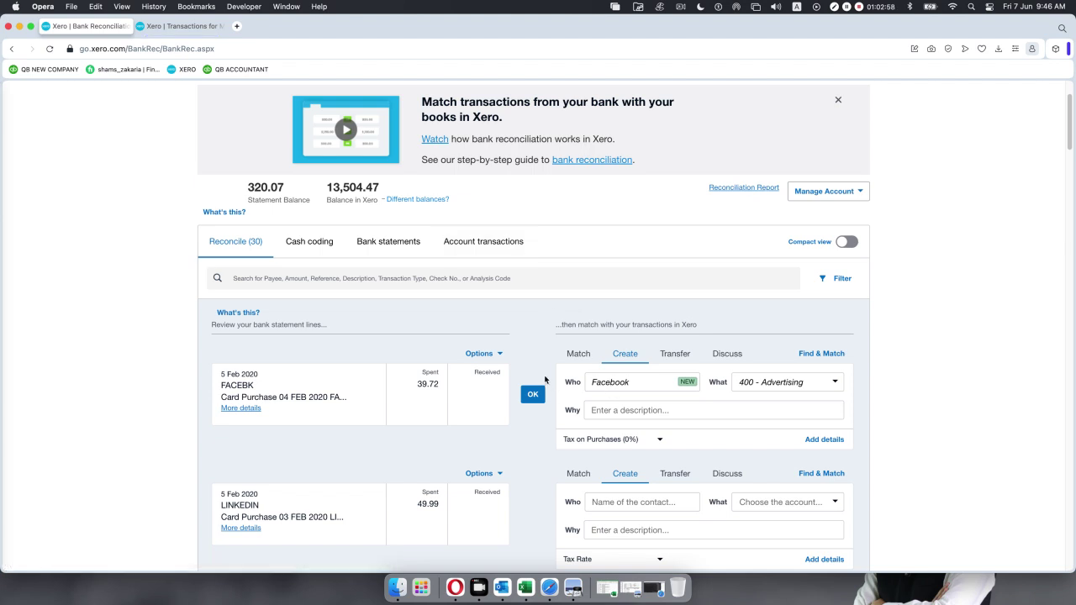
scroll(539, 370, "down", 1)
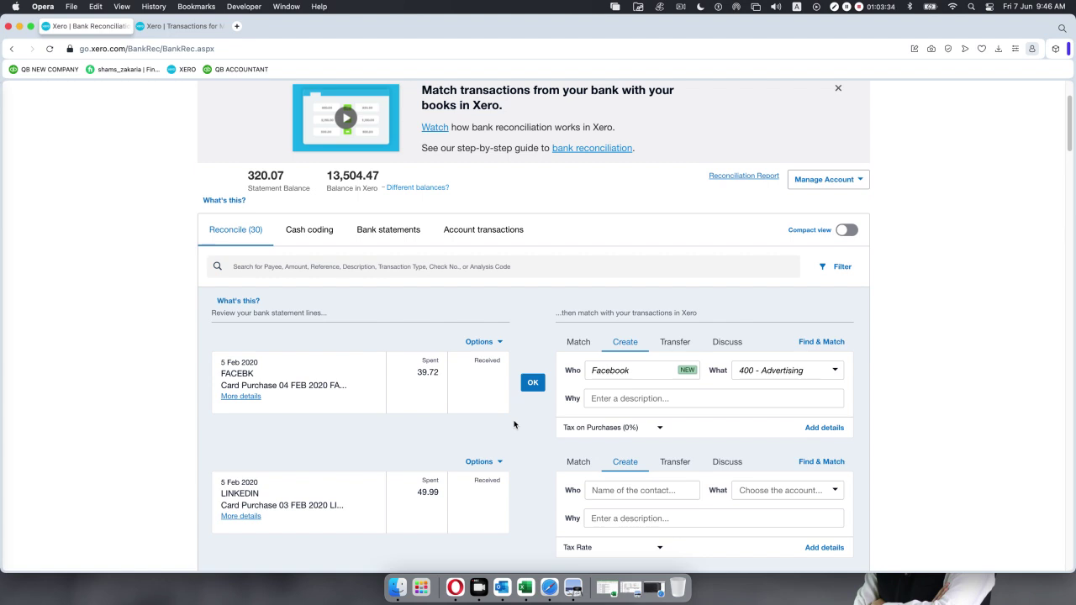
left_click(834, 373)
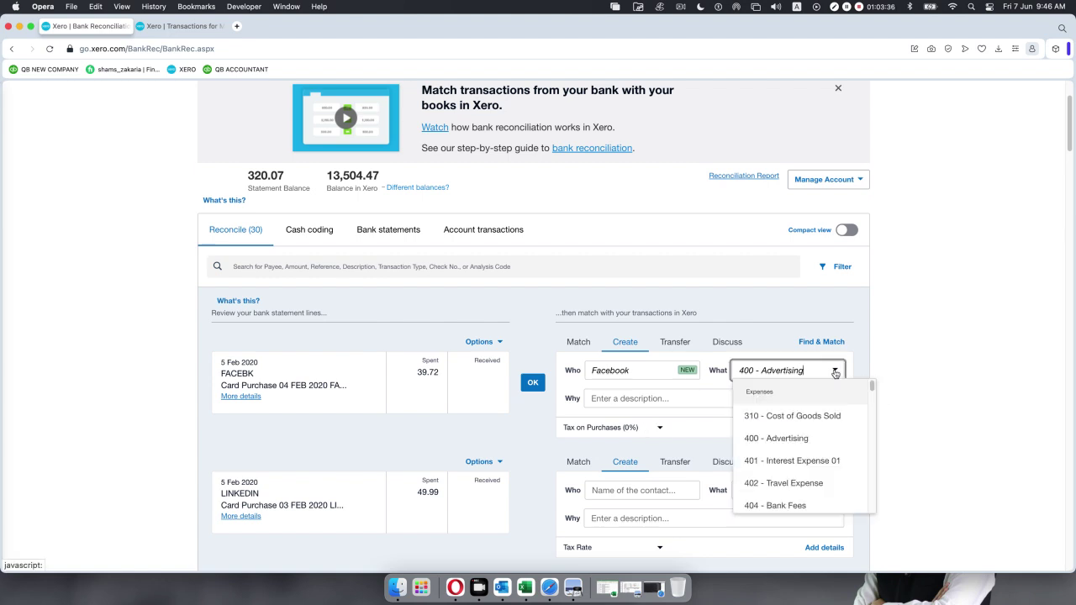
left_click(835, 373)
type("mar")
key("BackSpace")
key("BackSpace")
key("BackSpace")
key("BackSpace")
key("BackSpace")
key("BackSpace")
key("BackSpace")
key("BackSpace")
key("BackSpace")
key("BackSpace")
key("BackSpace")
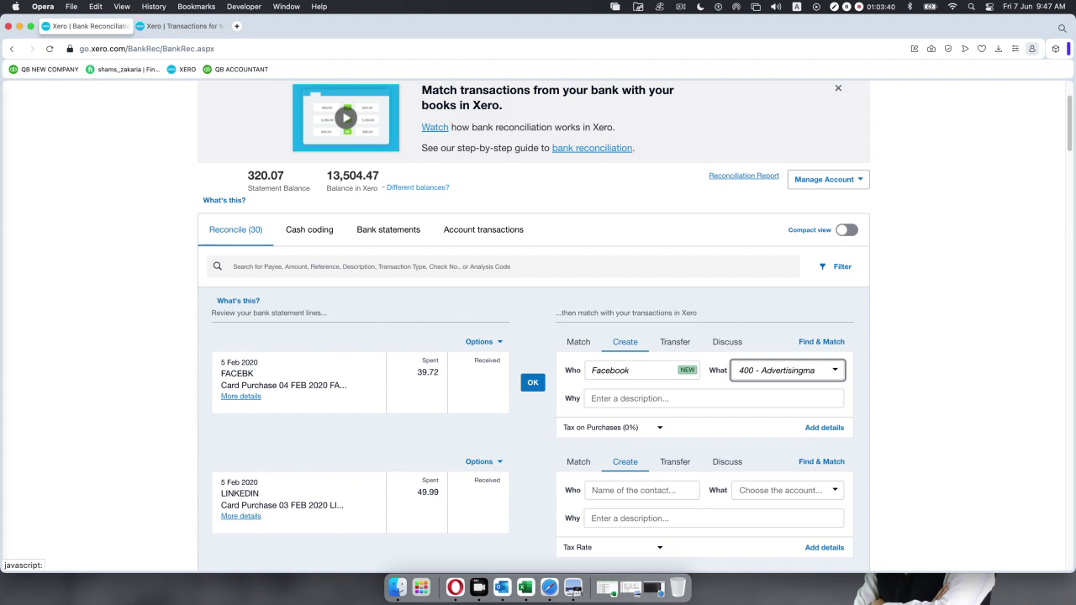
key("BackSpace")
key("BackSpace")
key("BackSpace")
key("BackSpace")
key("BackSpace")
key("BackSpace")
key("BackSpace")
key("BackSpace")
key("BackSpace")
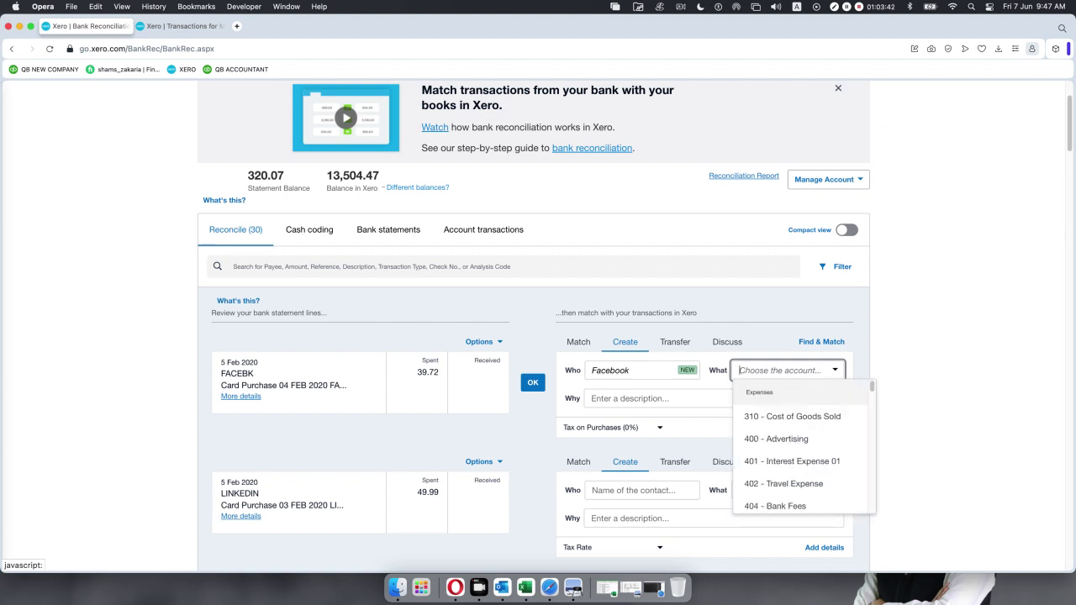
type("mar")
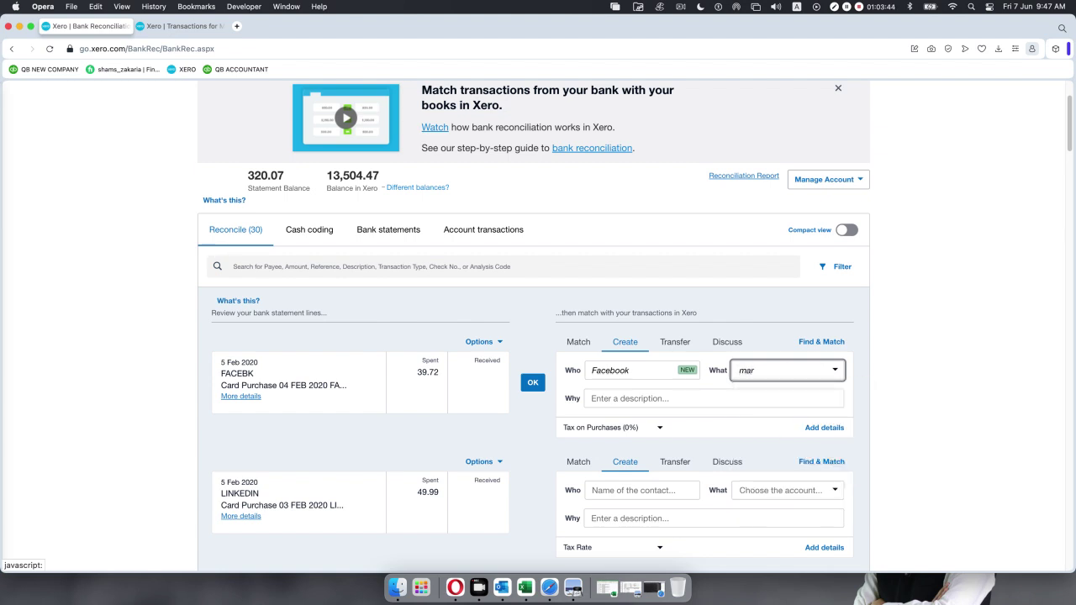
key("BackSpace")
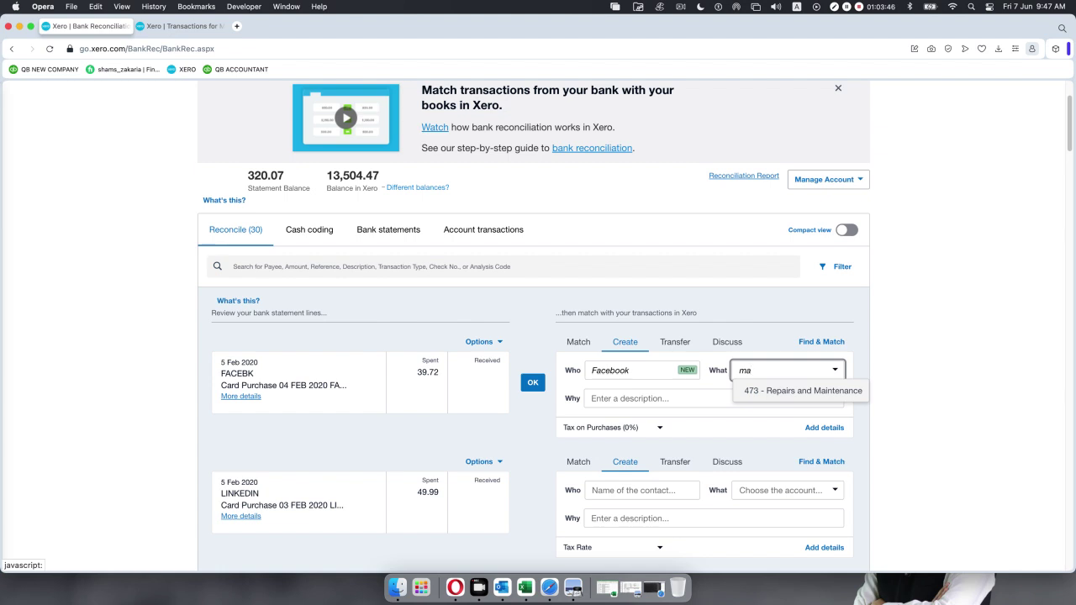
key("BackSpace")
key("BackSpace")
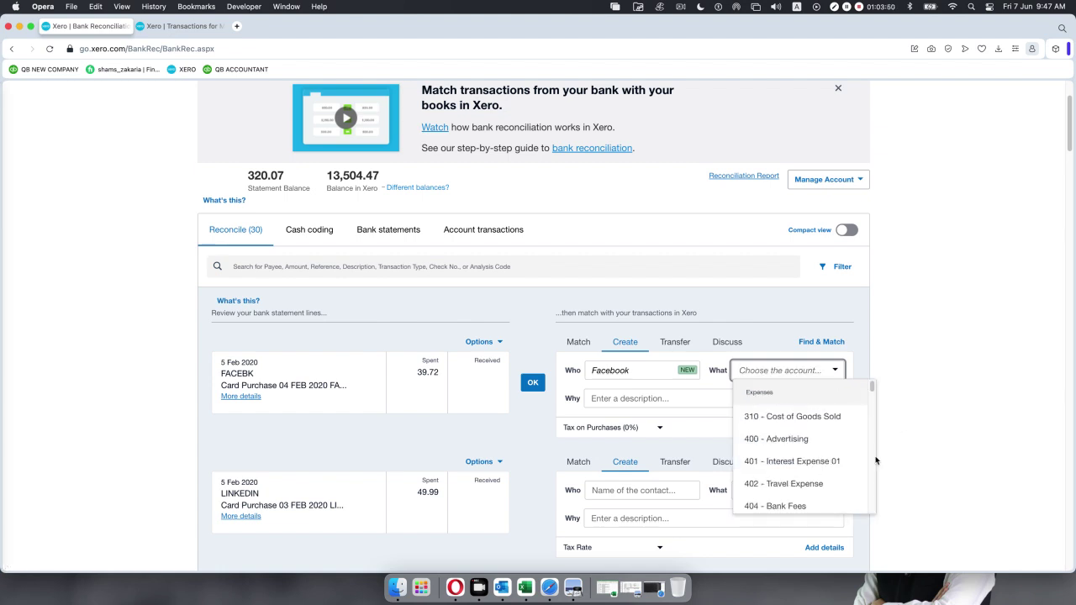
scroll(830, 468, "down", 1)
scroll(830, 468, "down", 8)
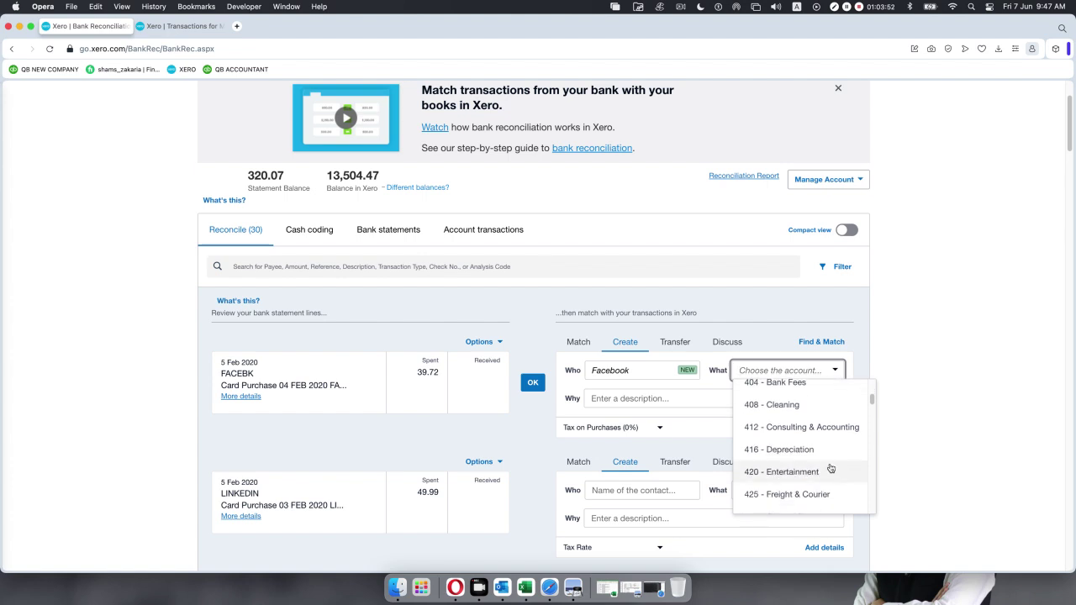
scroll(830, 469, "down", 9)
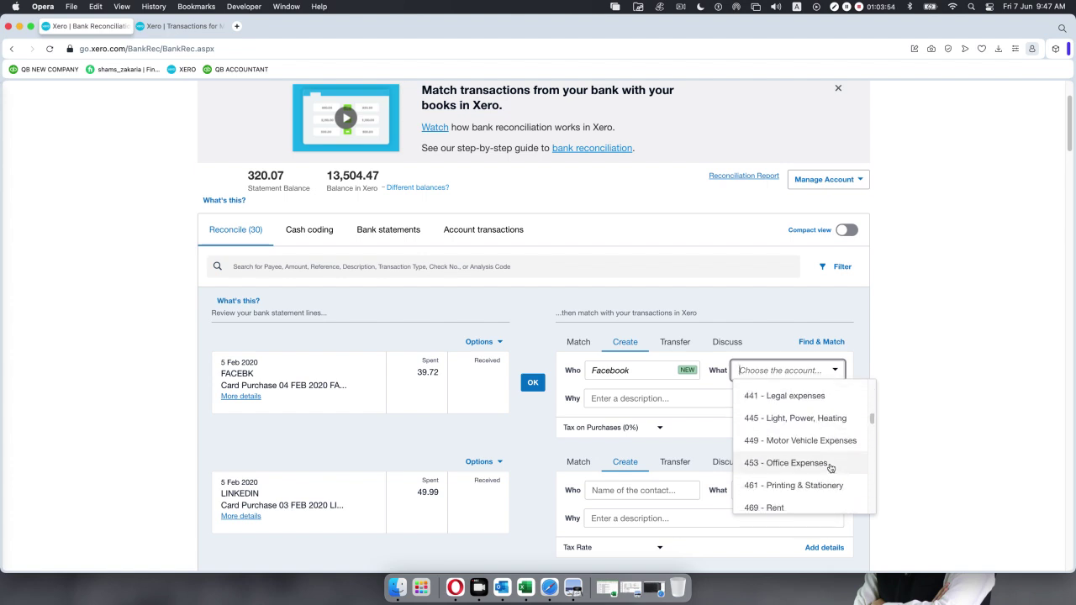
scroll(830, 468, "down", 5)
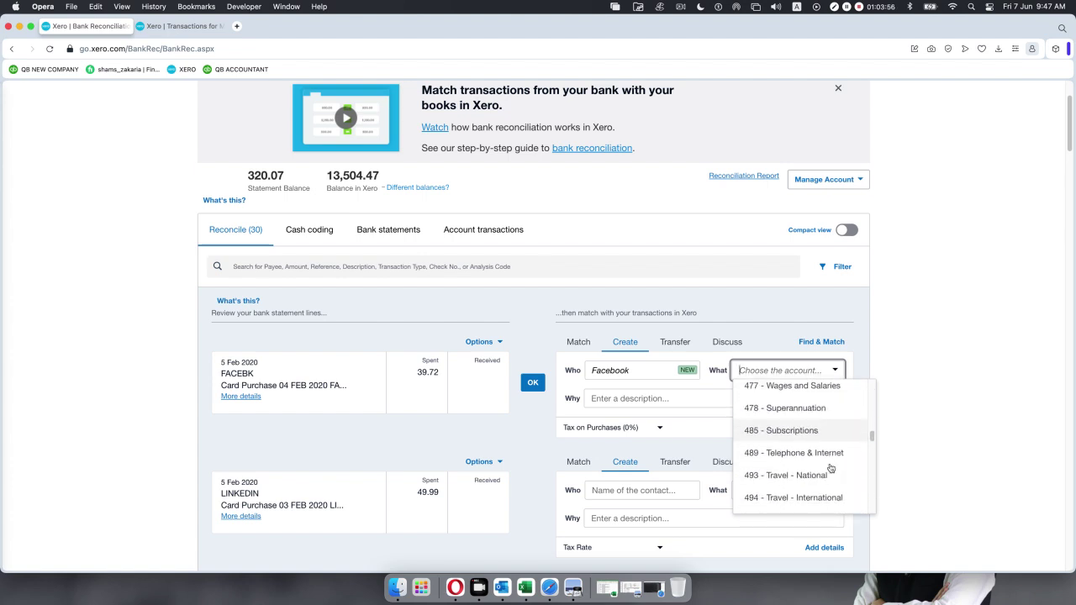
scroll(830, 468, "down", 3)
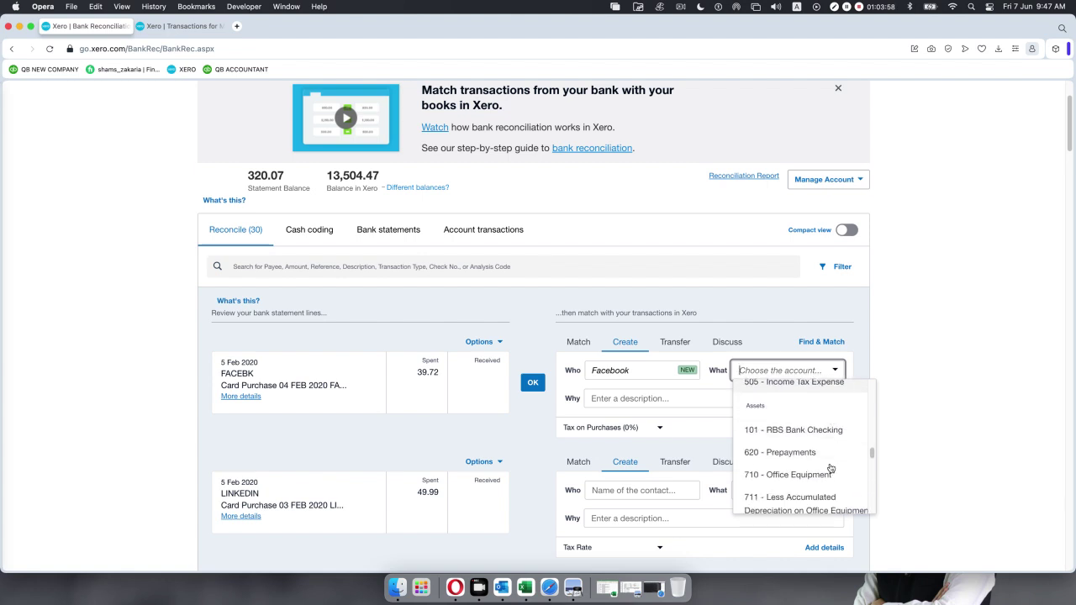
scroll(830, 468, "up", 3)
scroll(831, 468, "up", 4)
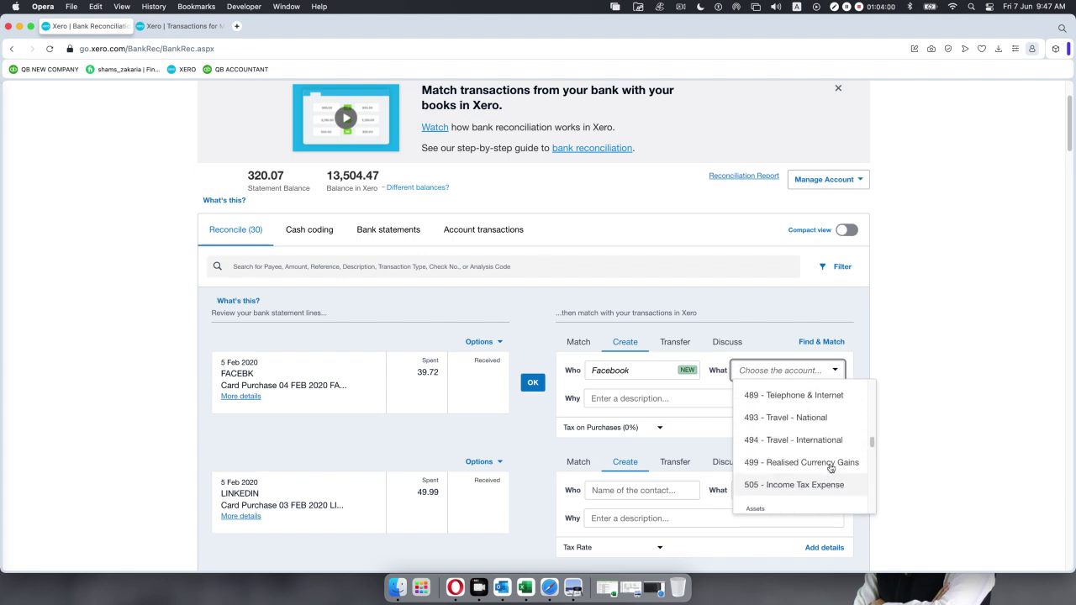
scroll(831, 468, "up", 10)
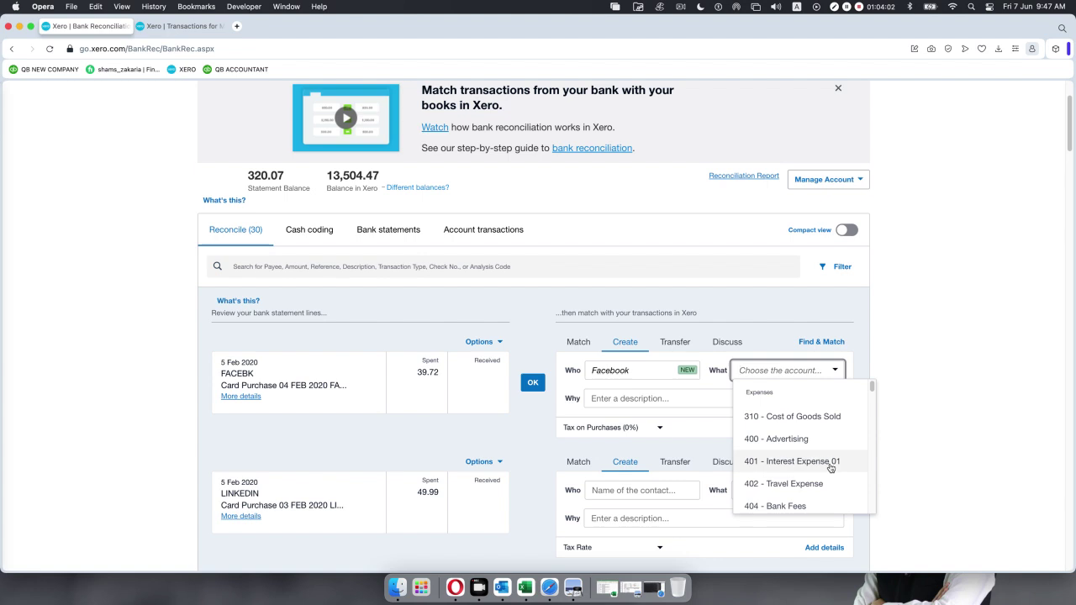
left_click(781, 439)
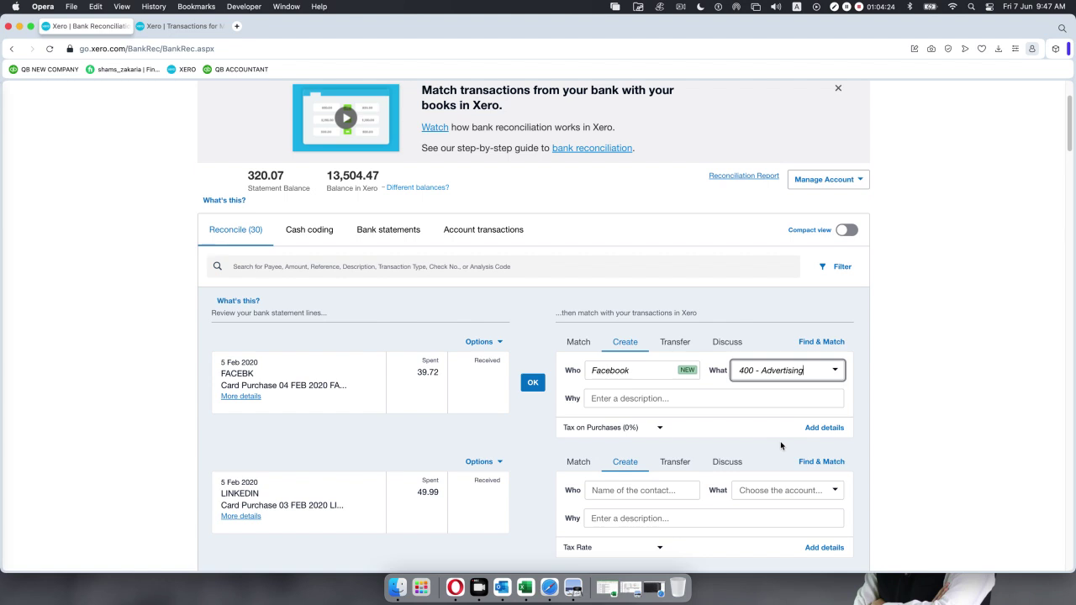
Describe the FACEBK 39.72 line as 'Facebook add' and open its full transaction details.
left_click(627, 403)
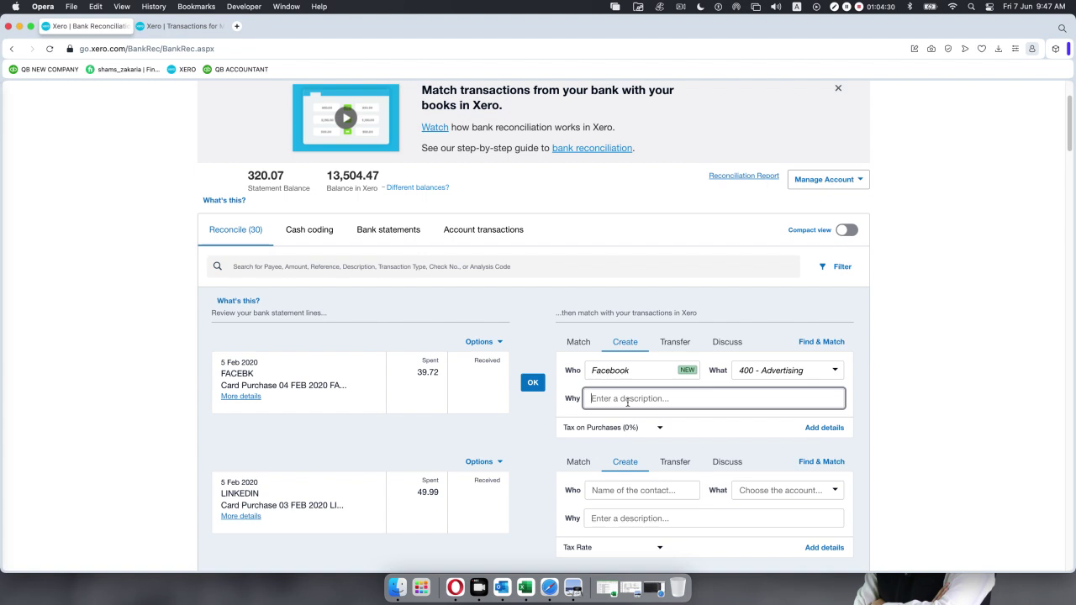
type("Facebookm")
key("BackSpace")
type("add")
left_click(813, 428)
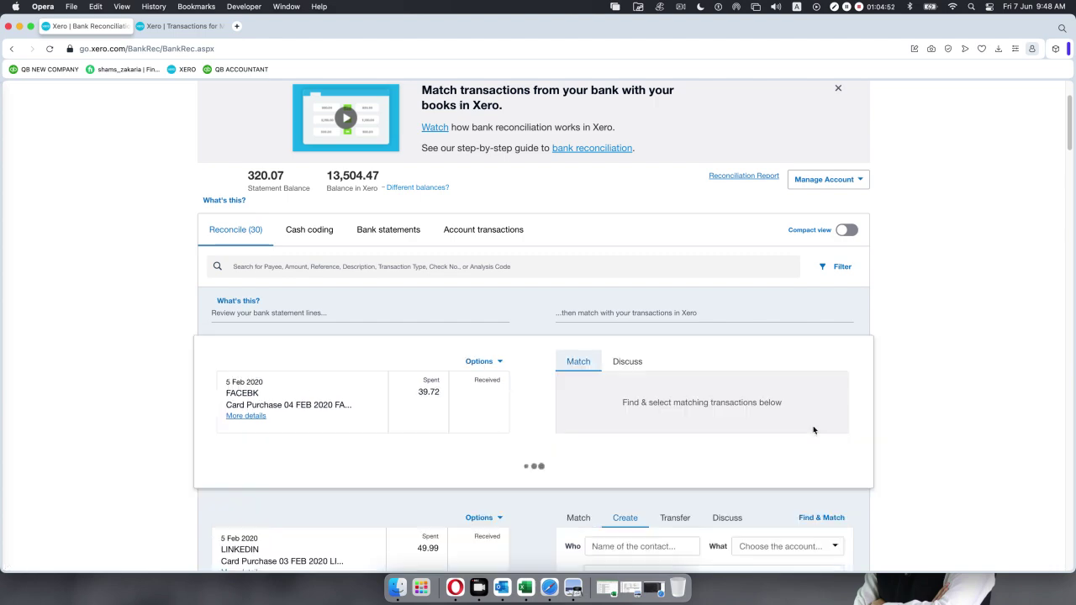
Review the Facebook direct payment form, then cancel it to go back to the statement lines.
scroll(590, 407, "down", 3)
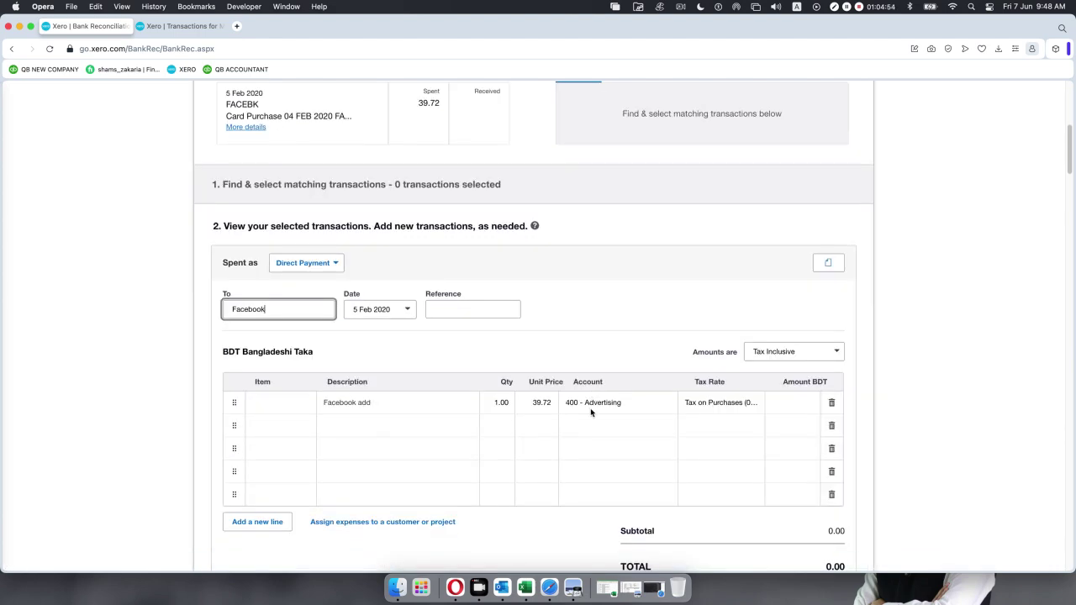
scroll(590, 412, "down", 5)
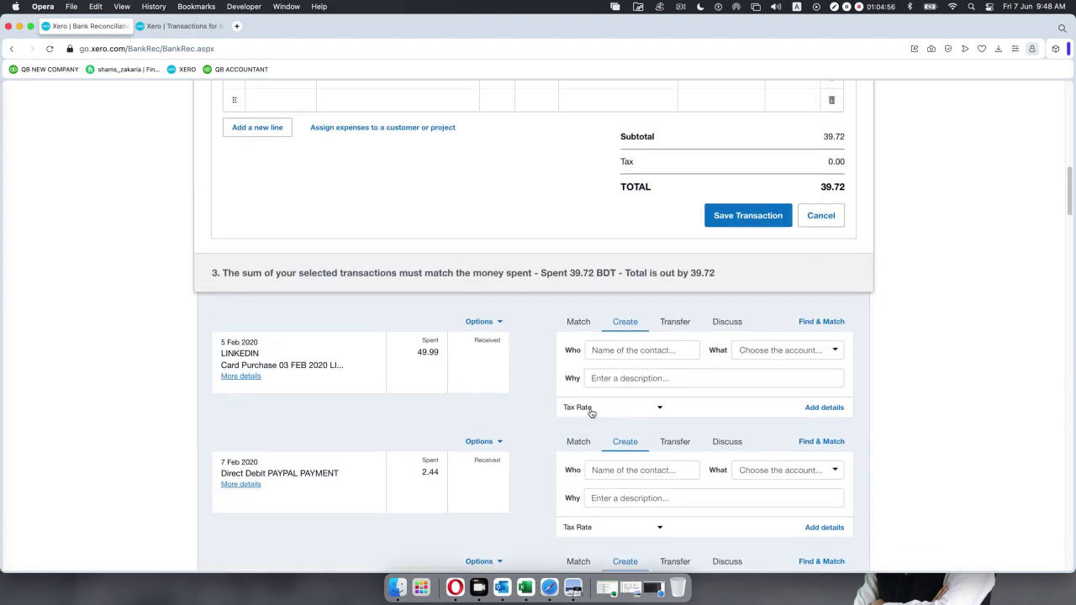
scroll(591, 411, "up", 3)
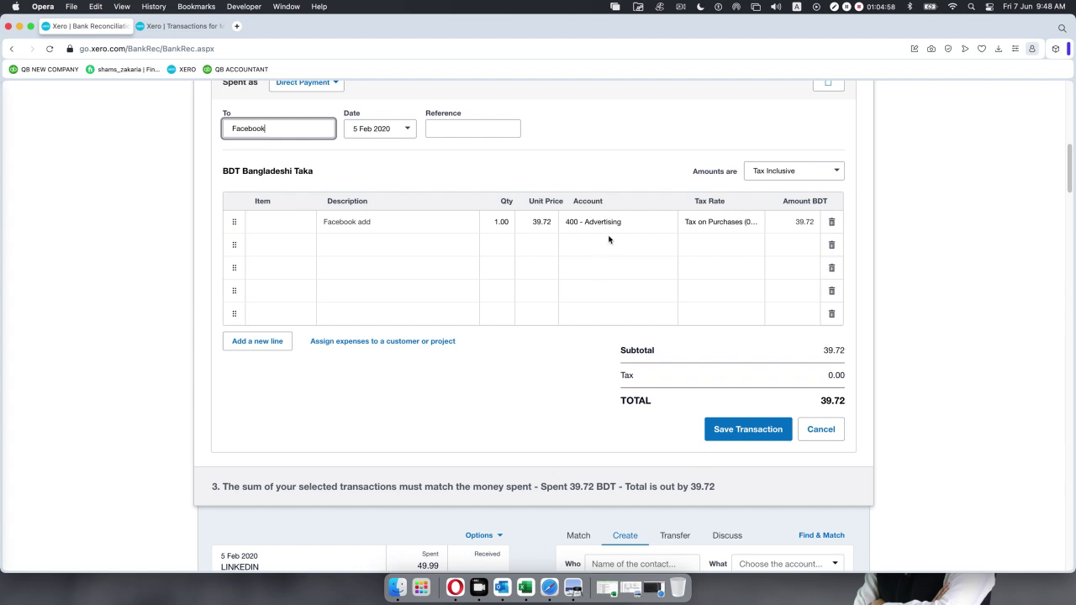
scroll(559, 262, "down", 1)
scroll(239, 257, "up", 5)
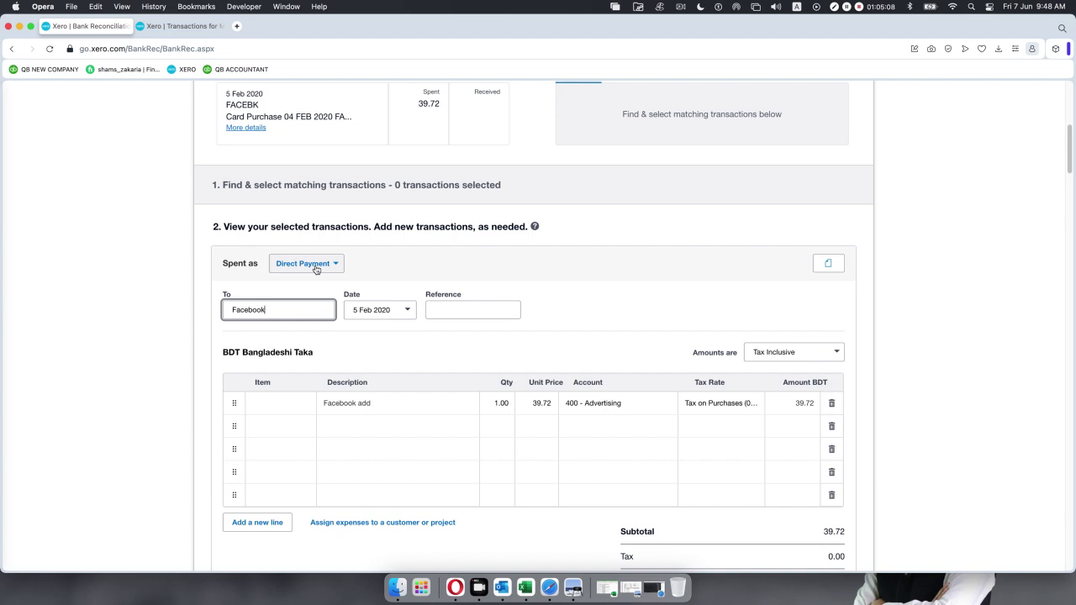
scroll(434, 292, "down", 1)
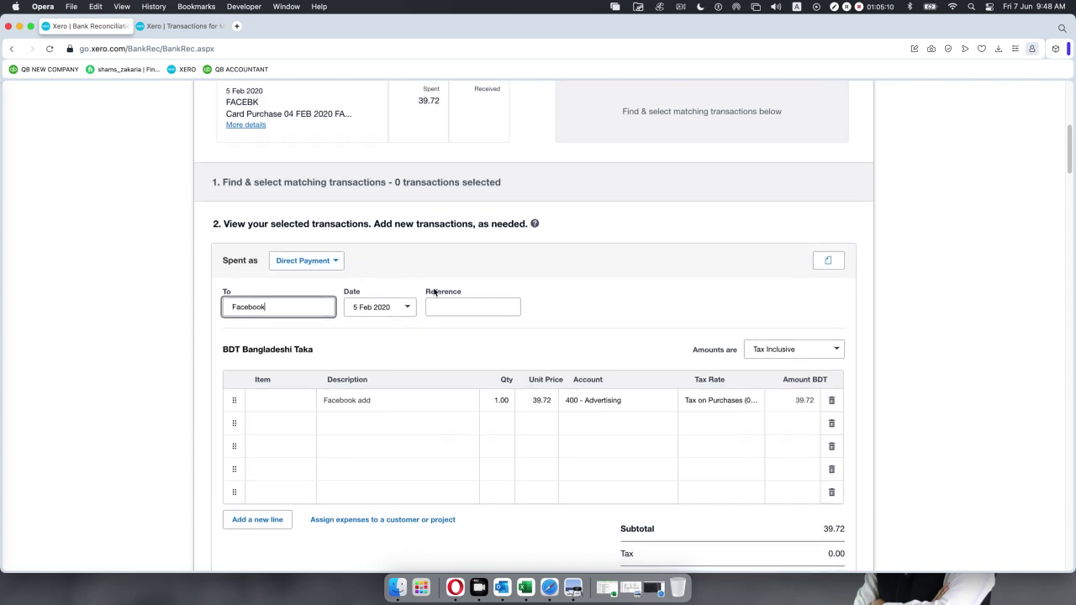
scroll(435, 292, "down", 3)
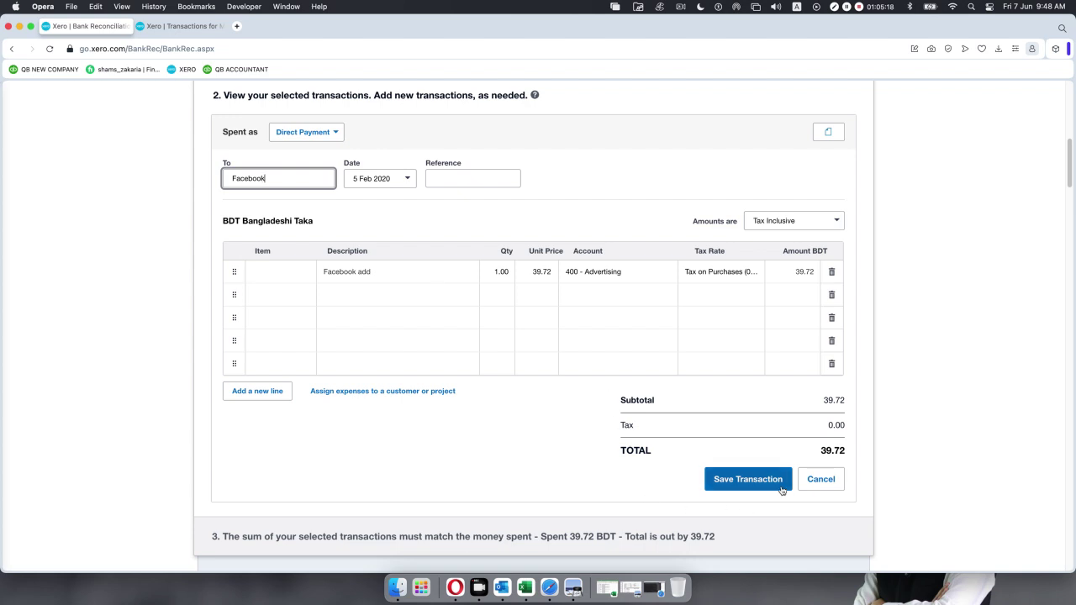
left_click(827, 481)
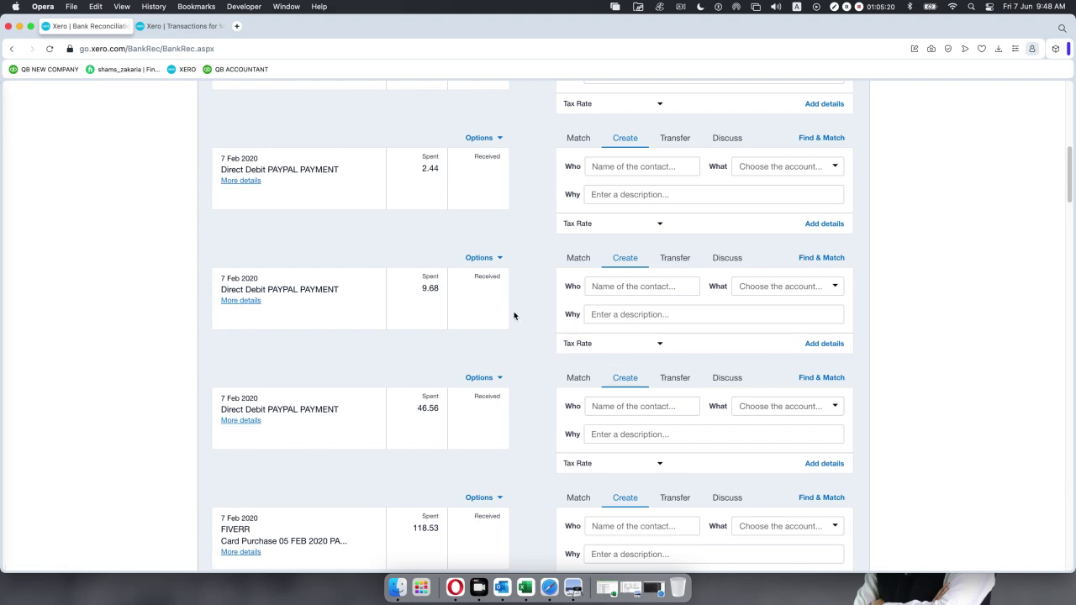
scroll(514, 315, "up", 10)
scroll(514, 315, "down", 5)
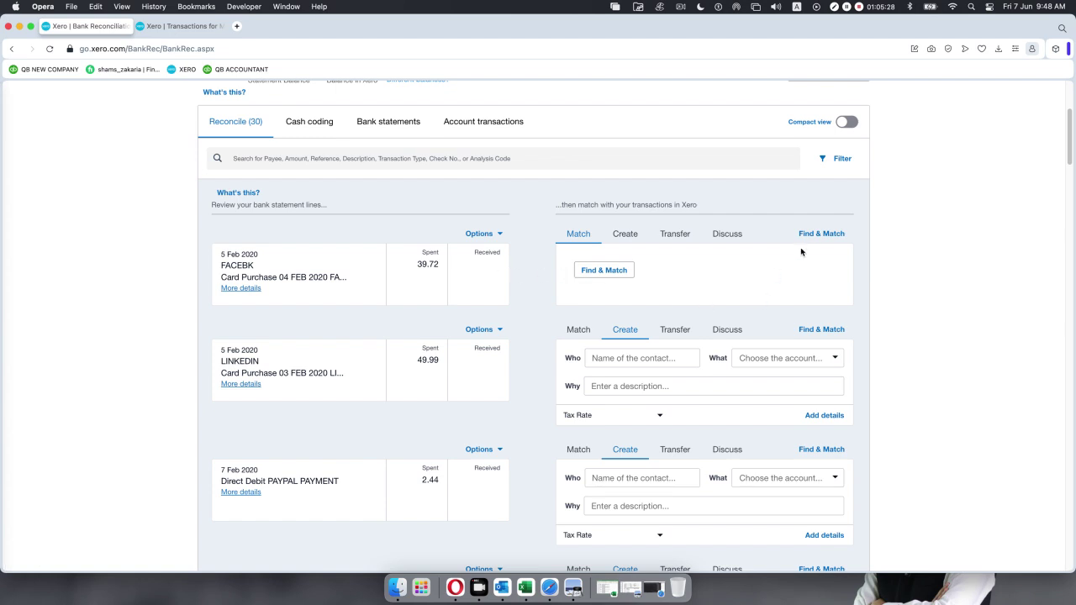
Reconcile the 5 Feb FACEBK 39.72 line as Facebook under 400 - Advertising.
left_click(611, 270)
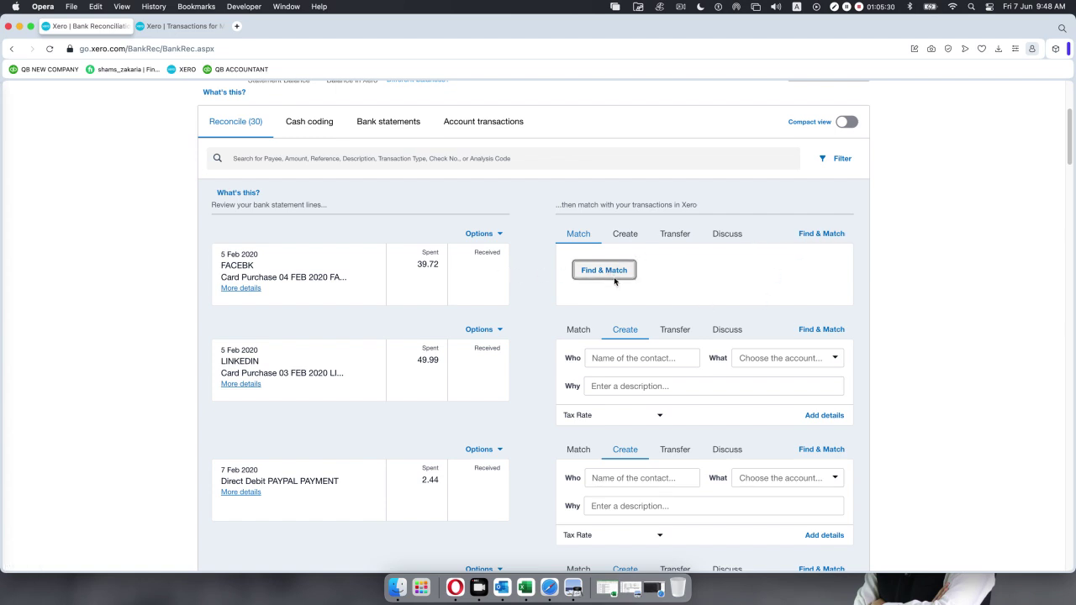
left_click(630, 235)
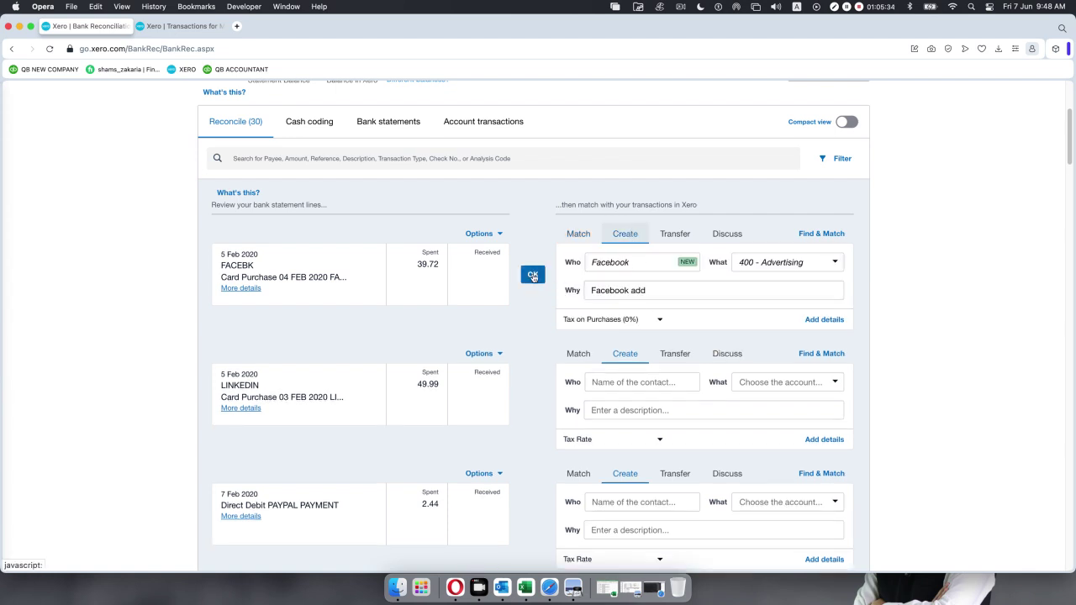
left_click(532, 275)
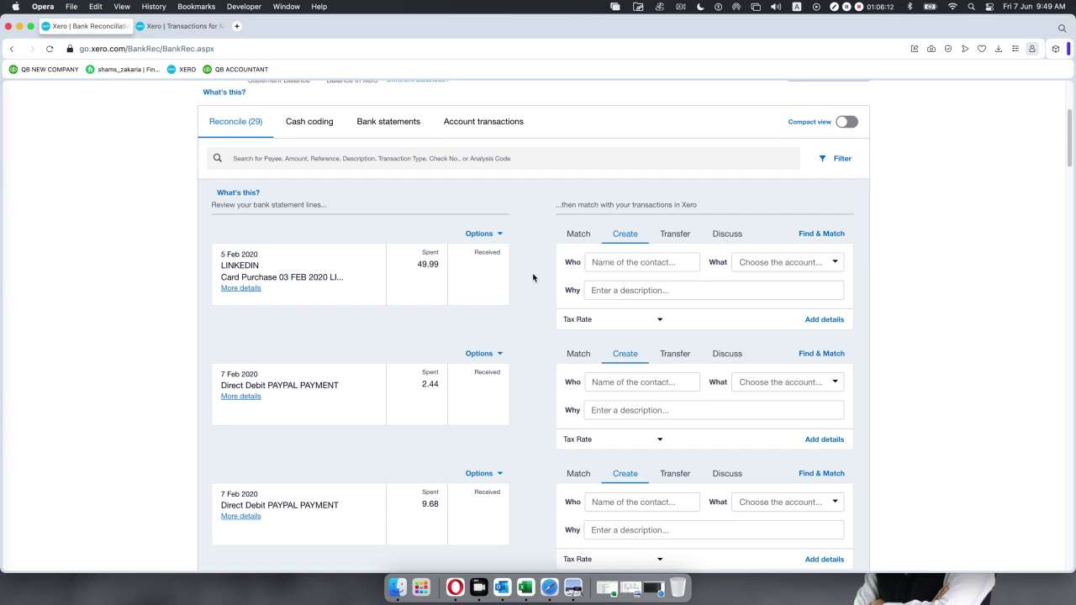
scroll(322, 245, "down", 1)
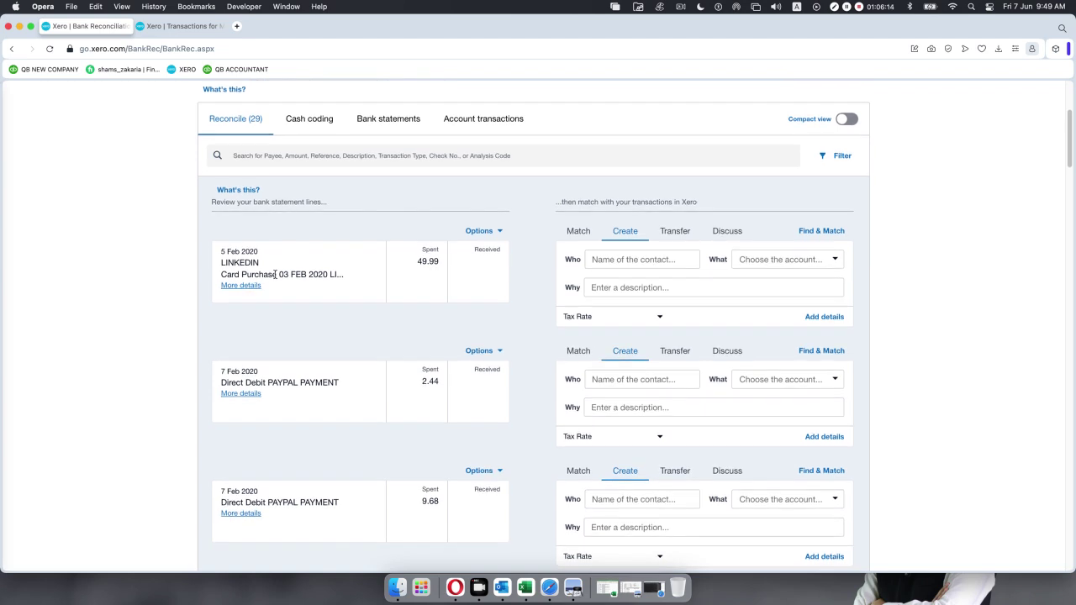
scroll(322, 246, "up", 5)
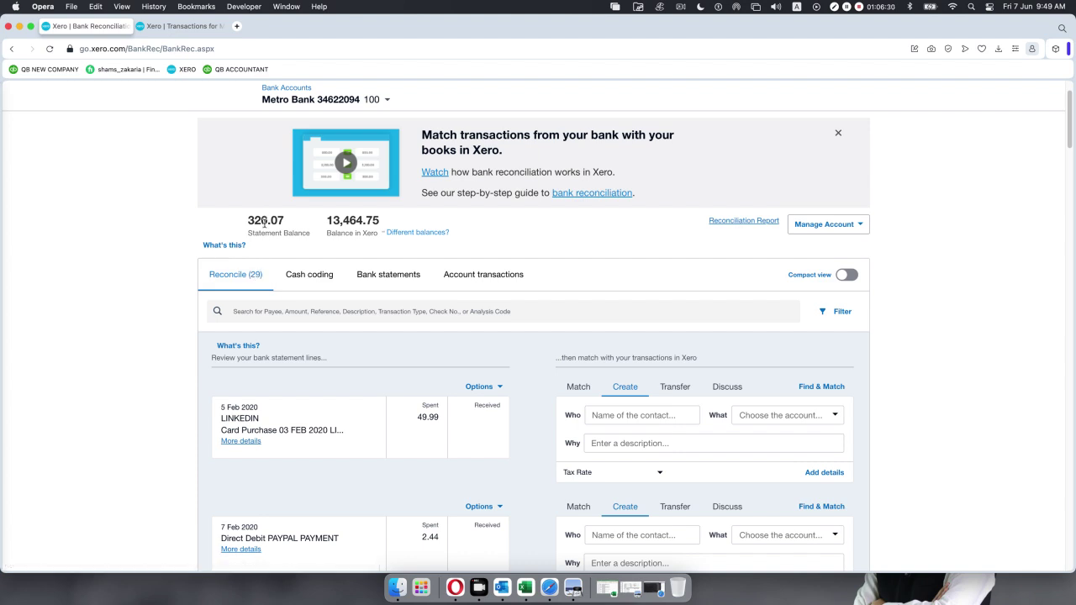
left_click(401, 279)
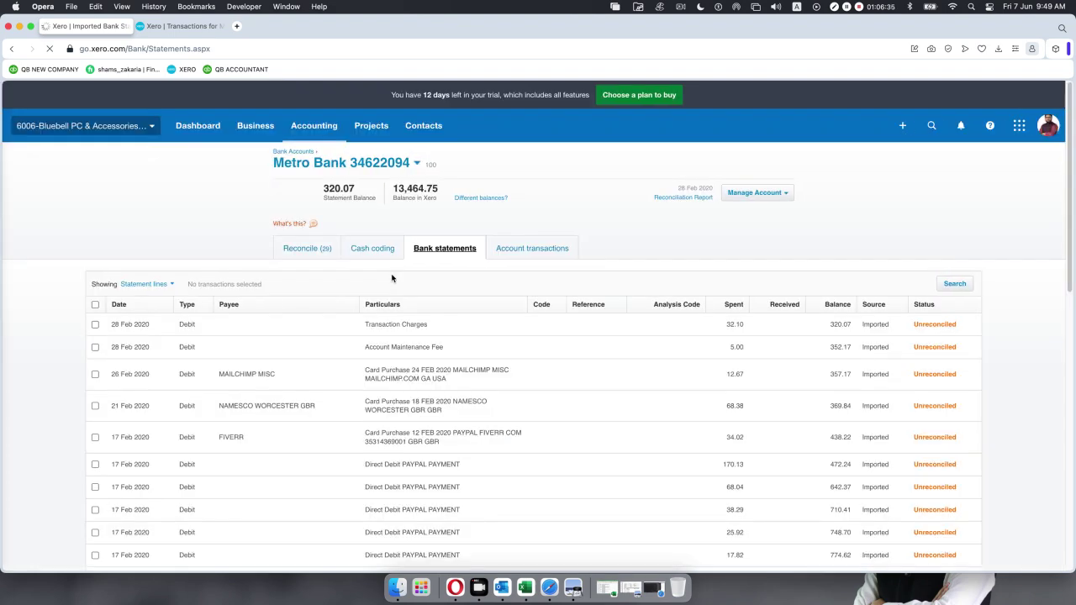
Scroll through the Metro Bank statement lines, checking which are Reconciled or Unreconciled.
scroll(504, 360, "down", 15)
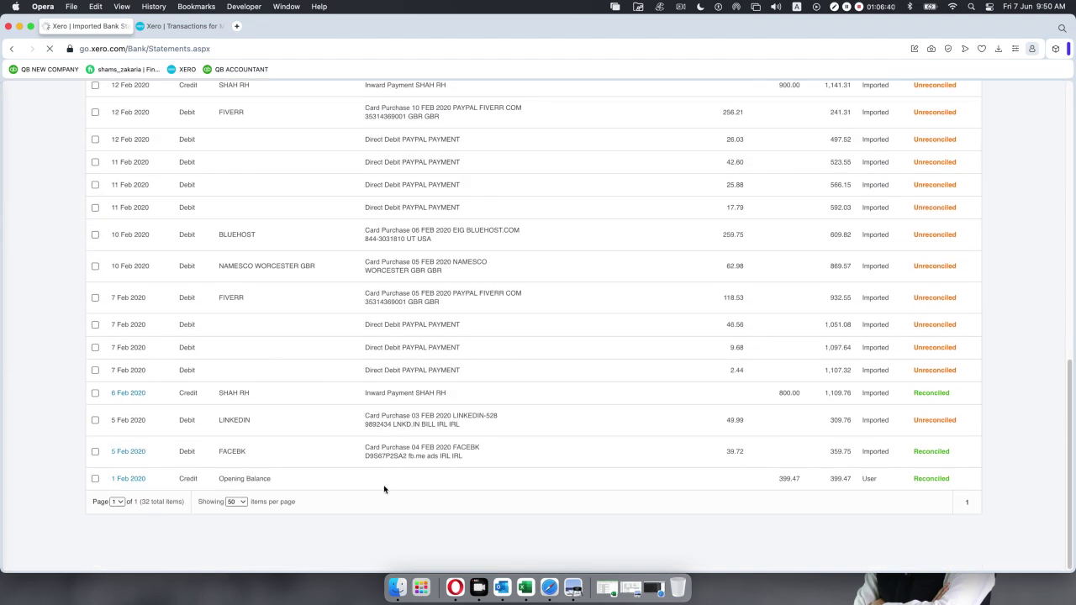
scroll(518, 351, "up", 5)
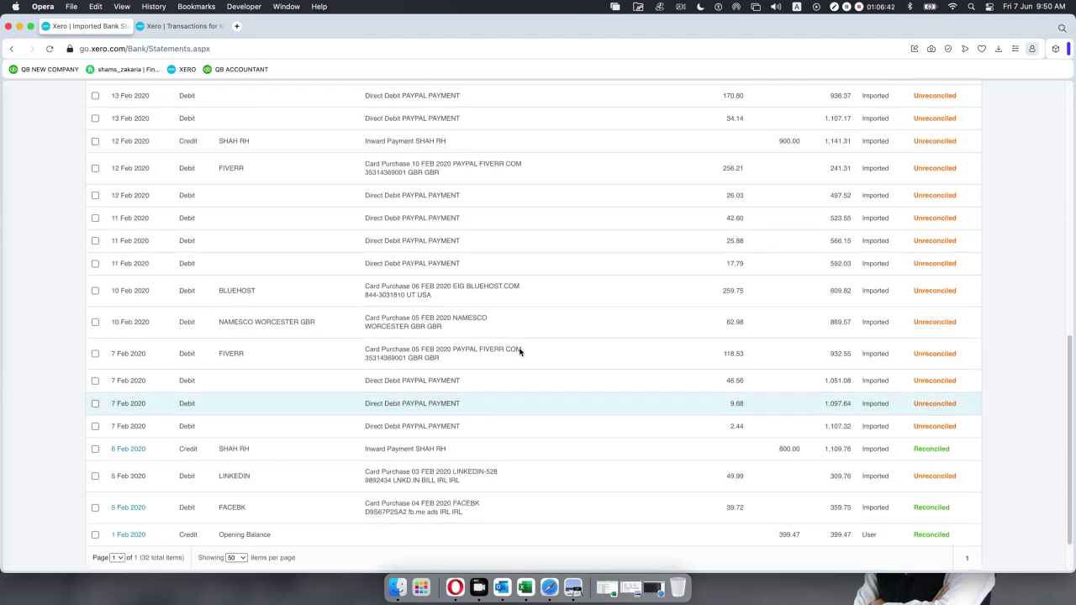
scroll(519, 351, "up", 3)
scroll(518, 352, "down", 4)
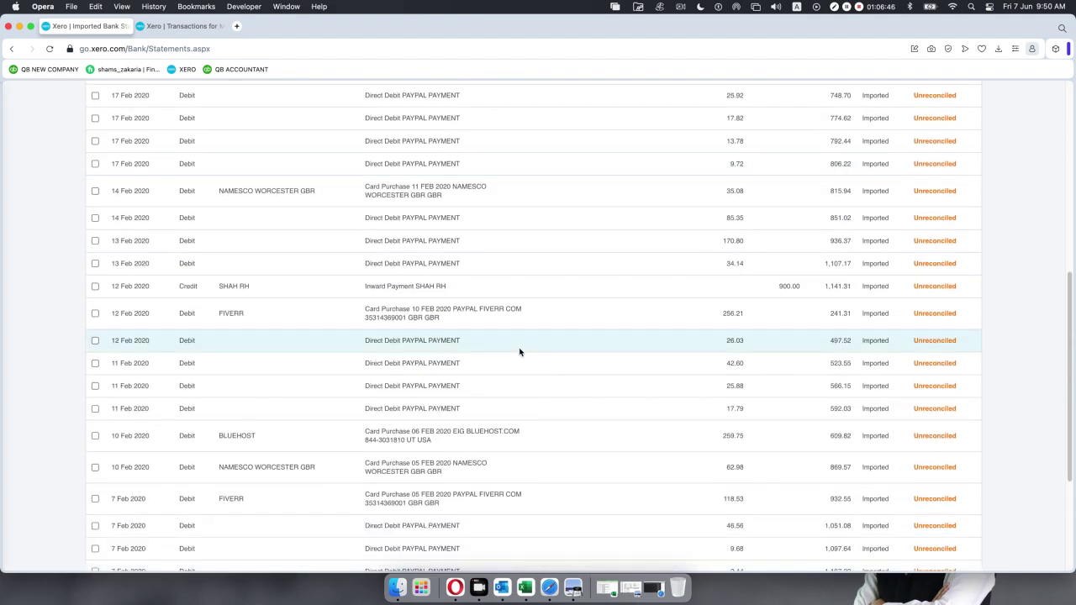
scroll(518, 352, "down", 4)
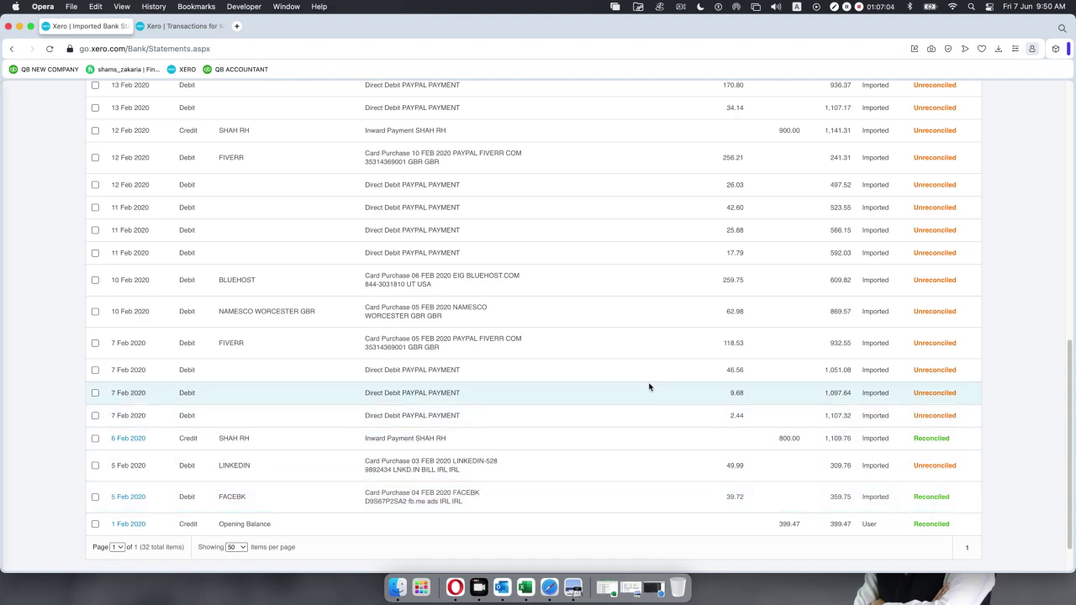
scroll(648, 385, "up", 5)
scroll(648, 386, "up", 3)
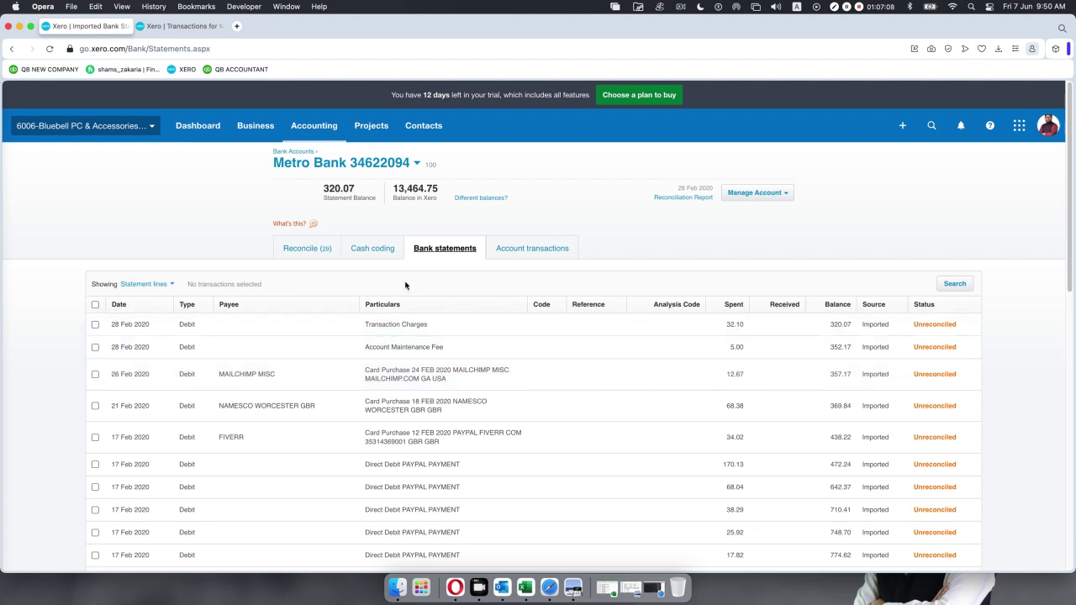
left_click(371, 249)
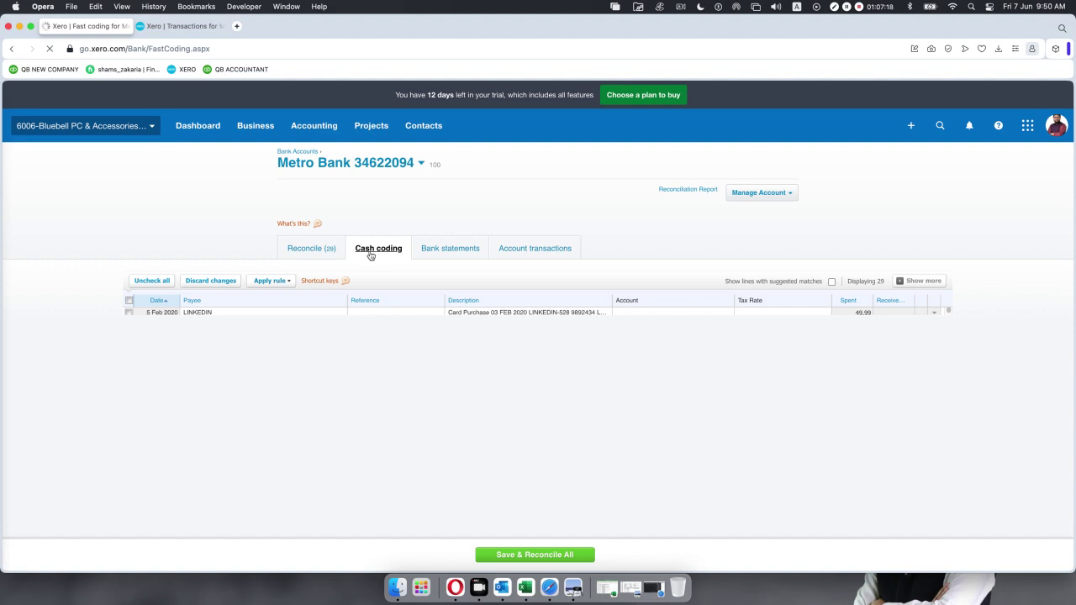
Scroll through the cash coding table's 29 lines down to 28 Feb Transaction Charges 32.10.
scroll(483, 329, "down", 3)
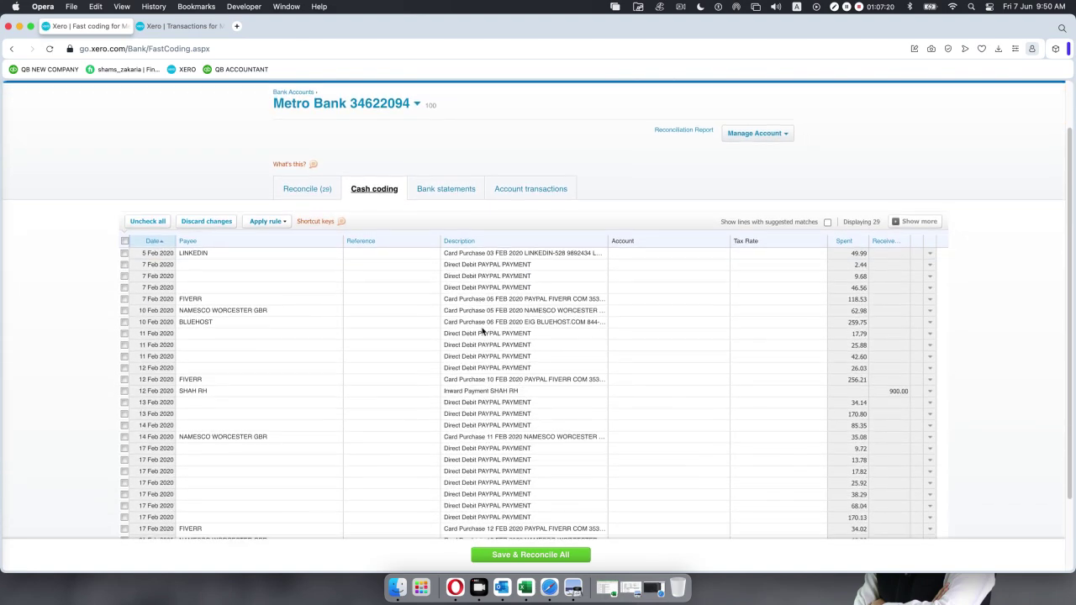
scroll(483, 329, "up", 3)
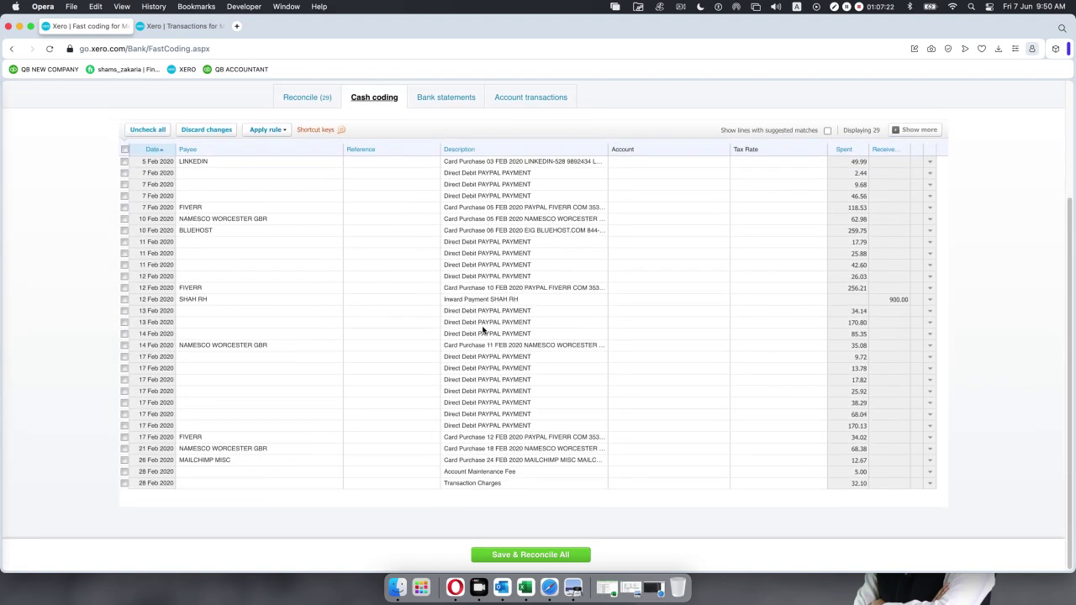
scroll(482, 329, "down", 3)
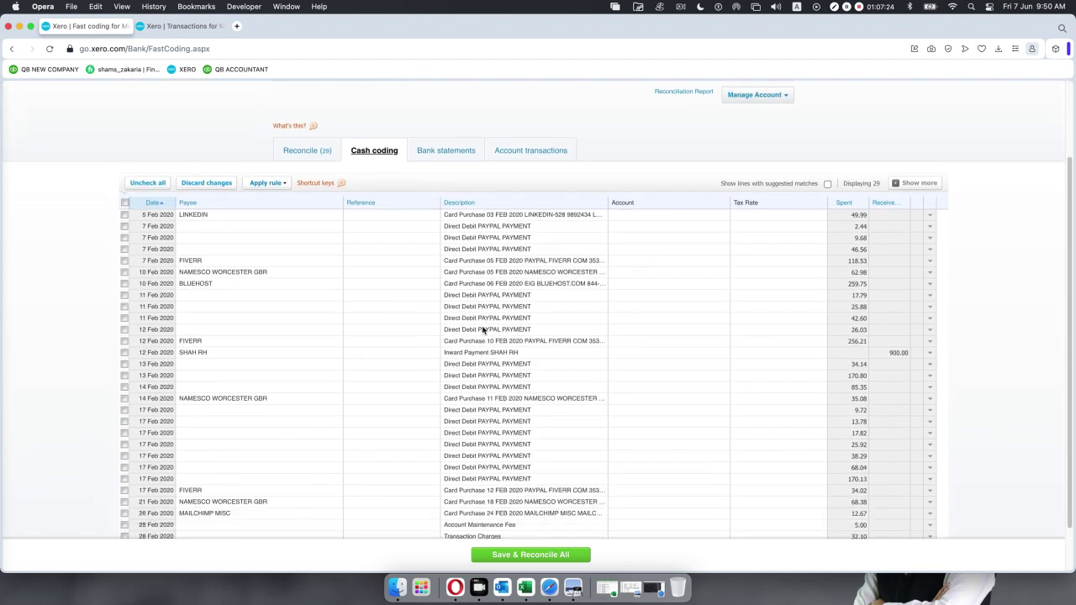
scroll(482, 329, "up", 2)
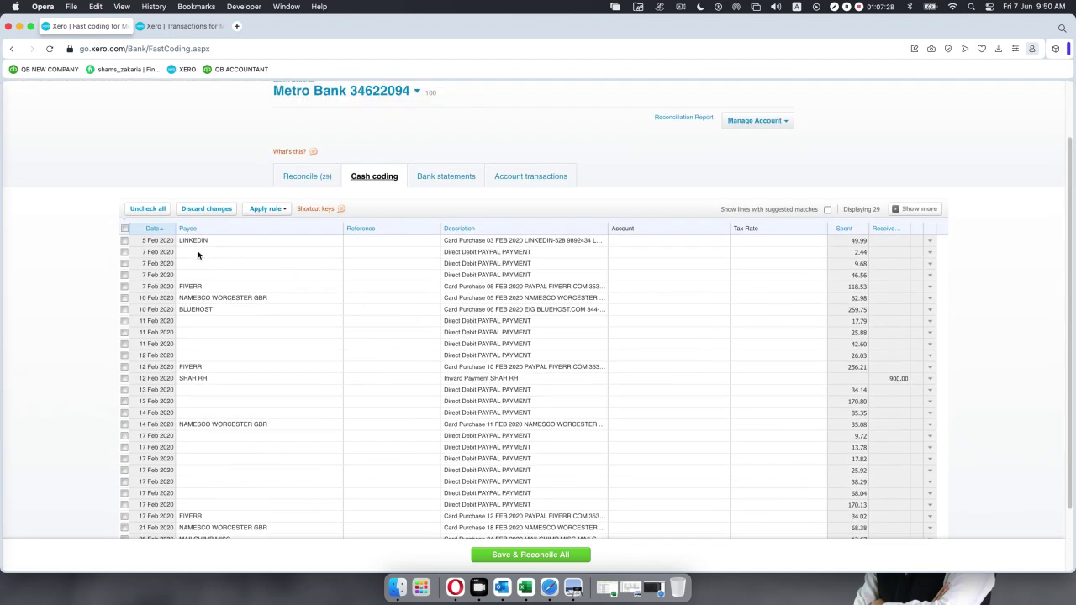
scroll(200, 435, "down", 1)
scroll(200, 435, "down", 2)
scroll(200, 434, "up", 2)
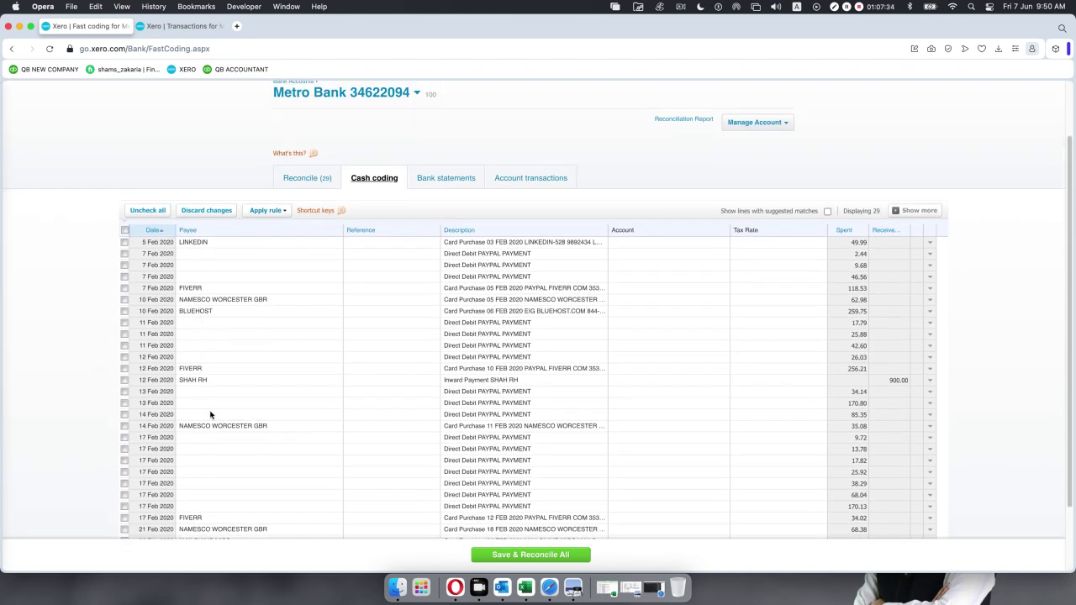
scroll(210, 415, "down", 3)
scroll(210, 414, "up", 2)
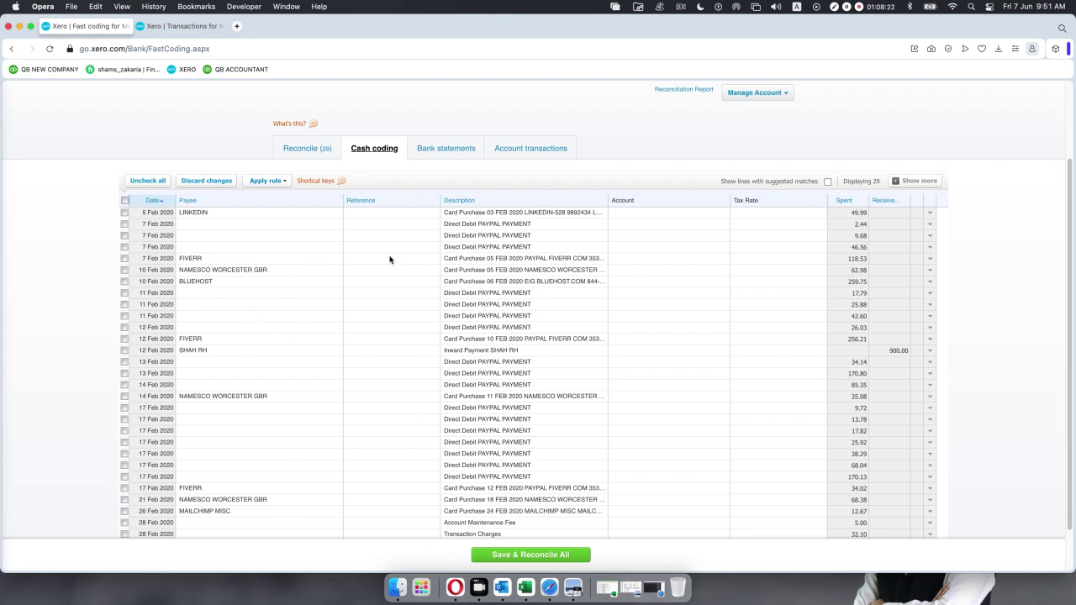
Open the NAMESCO line's account list and choose Add new account.
left_click(615, 269)
left_click(724, 273)
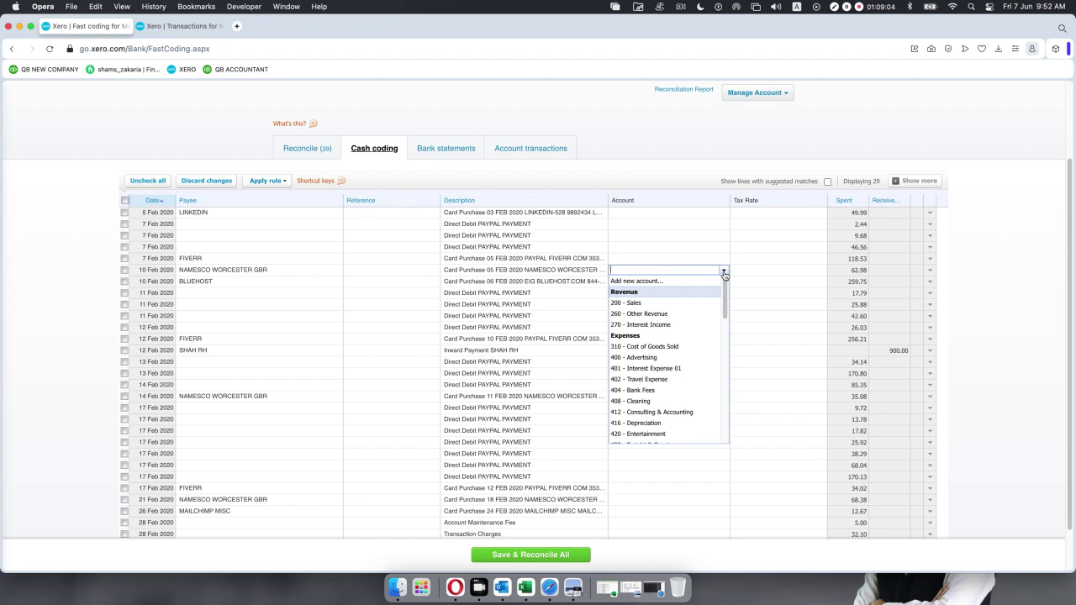
type("ma")
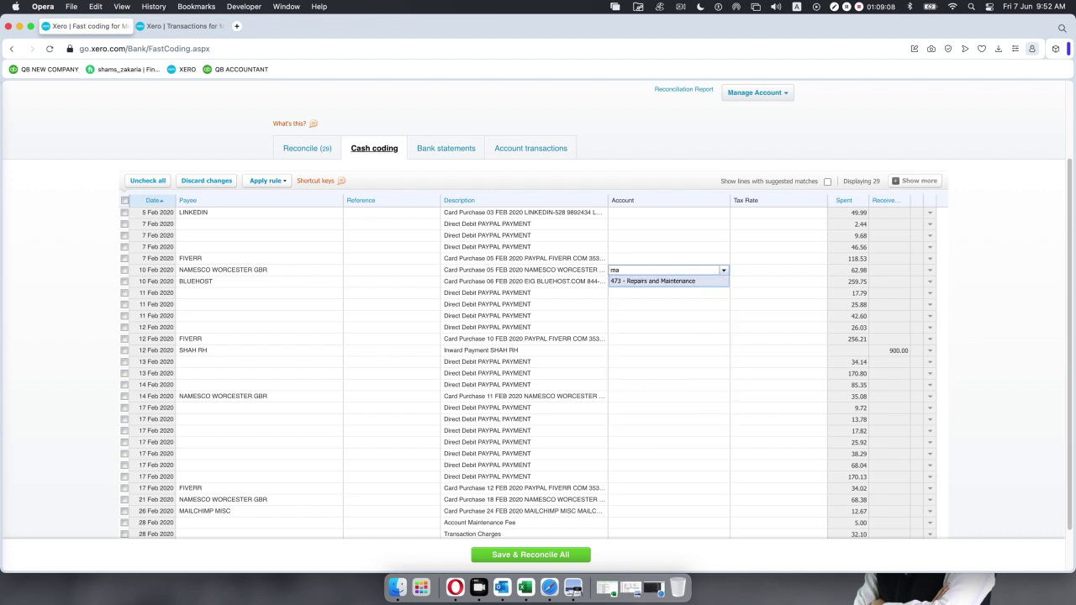
key("BackSpace")
key("BackSpace")
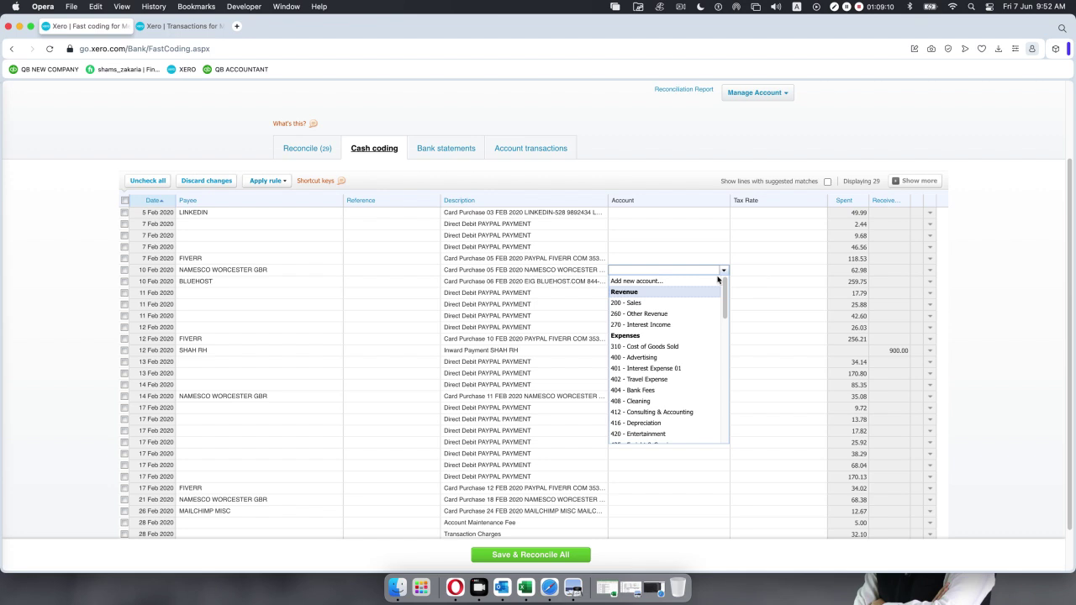
left_click(669, 281)
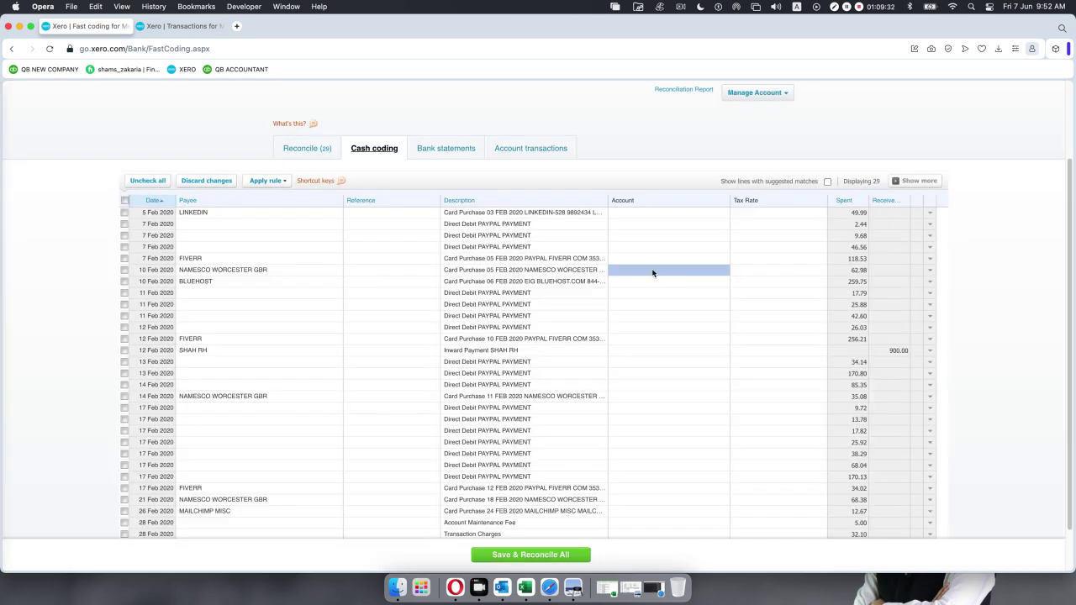
Restart the new account for NAMESCO, set its type to Expense, and go to the Code field.
left_click(652, 272)
left_click(724, 272)
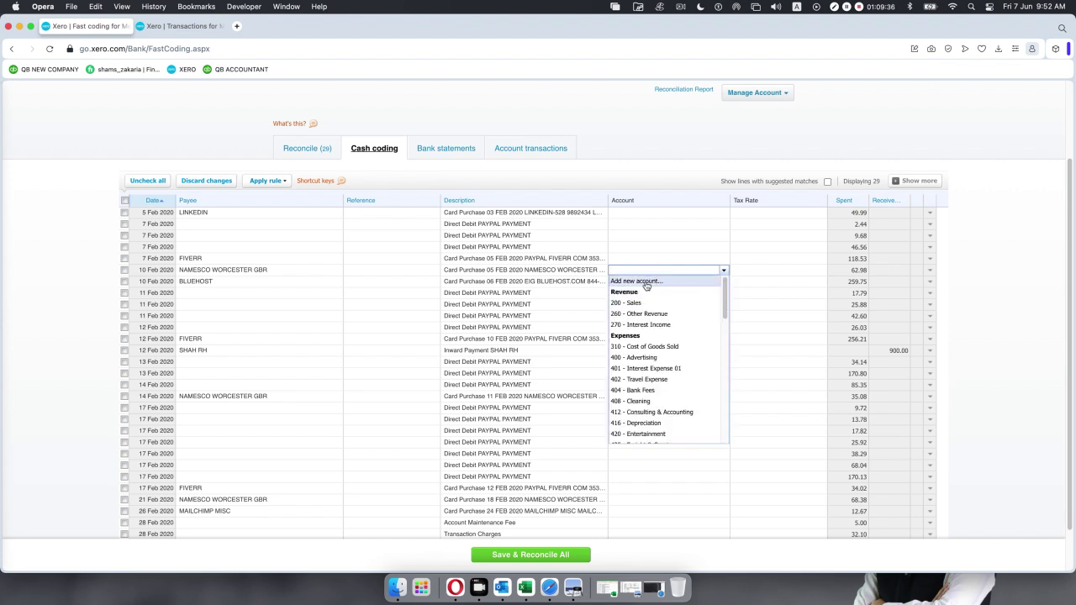
left_click(646, 285)
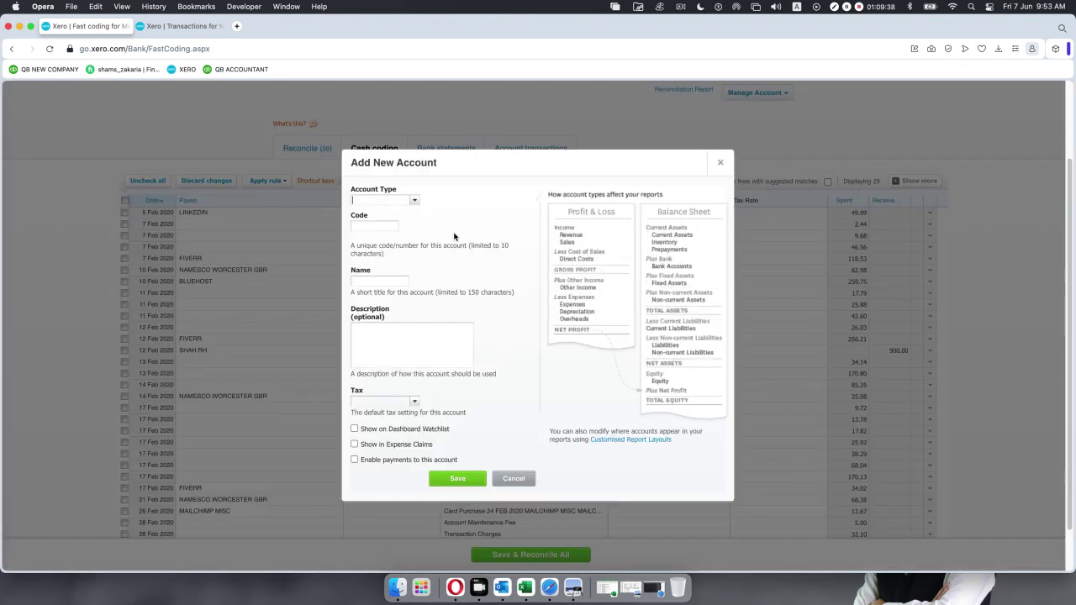
left_click(414, 201)
type("e")
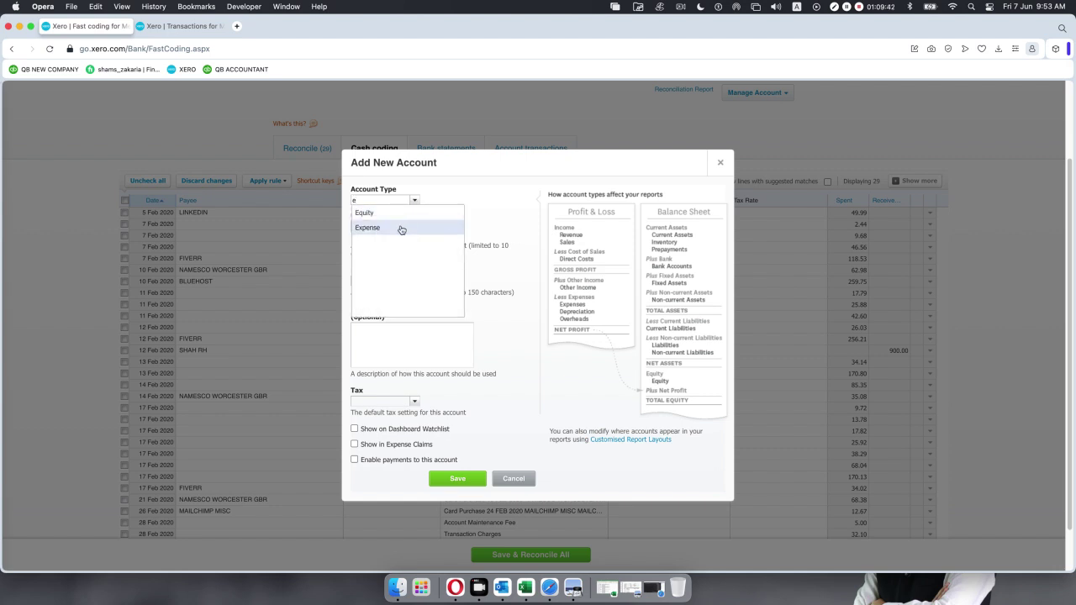
left_click(400, 227)
left_click(372, 226)
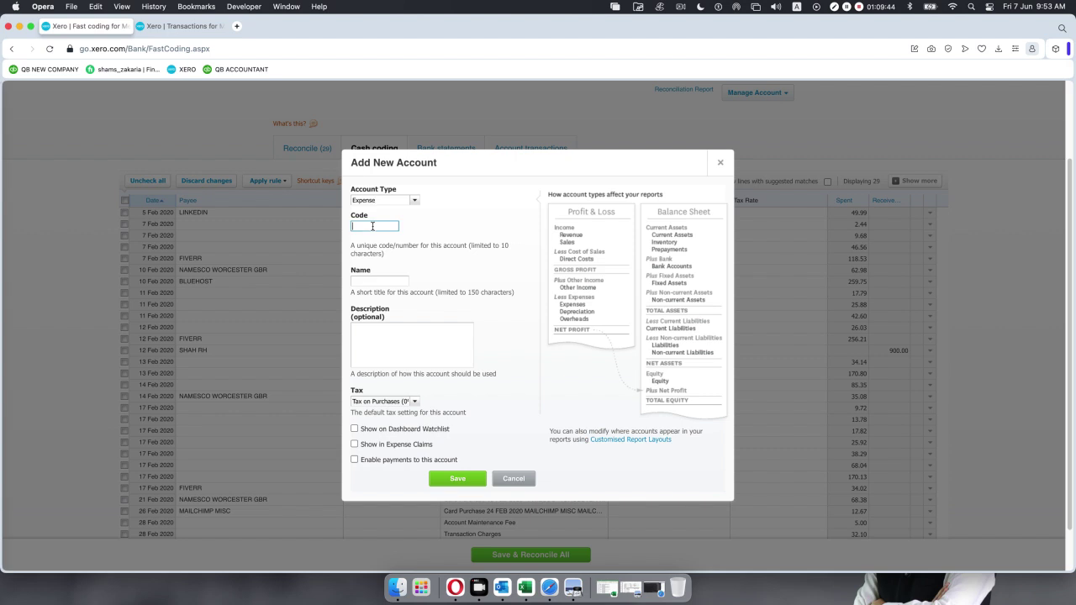
Navigate from the Metro Bank transactions page to the Chart of accounts via the Accounting menu.
left_click(190, 28)
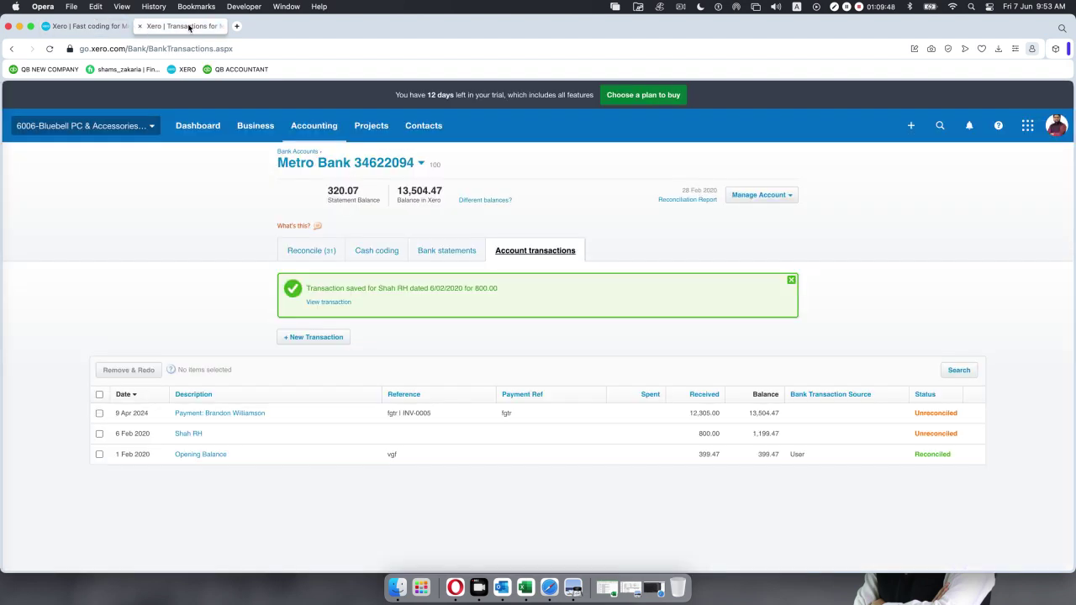
left_click(303, 131)
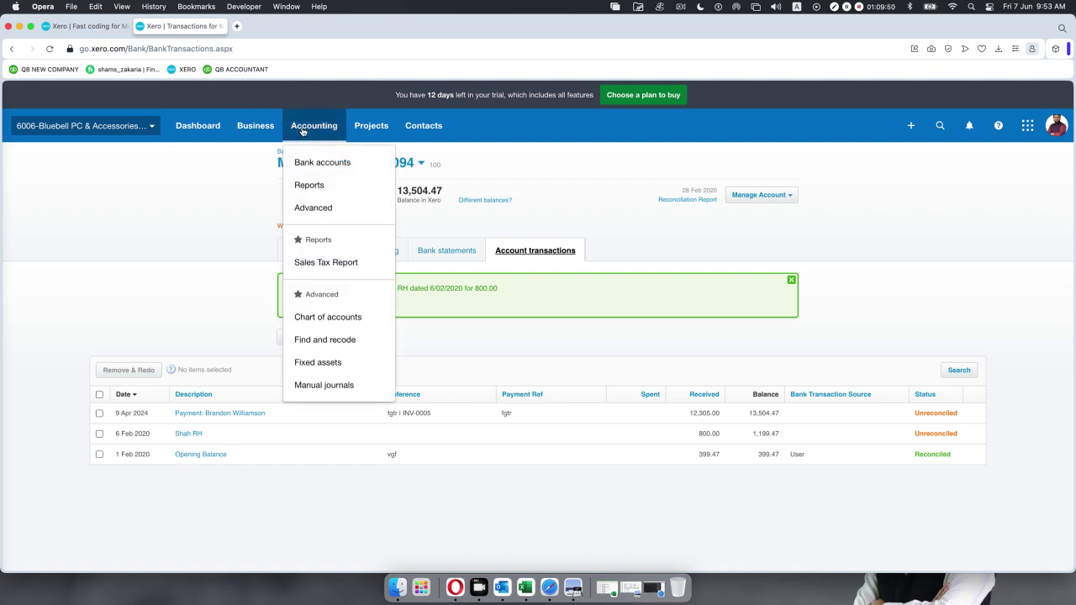
left_click(321, 317)
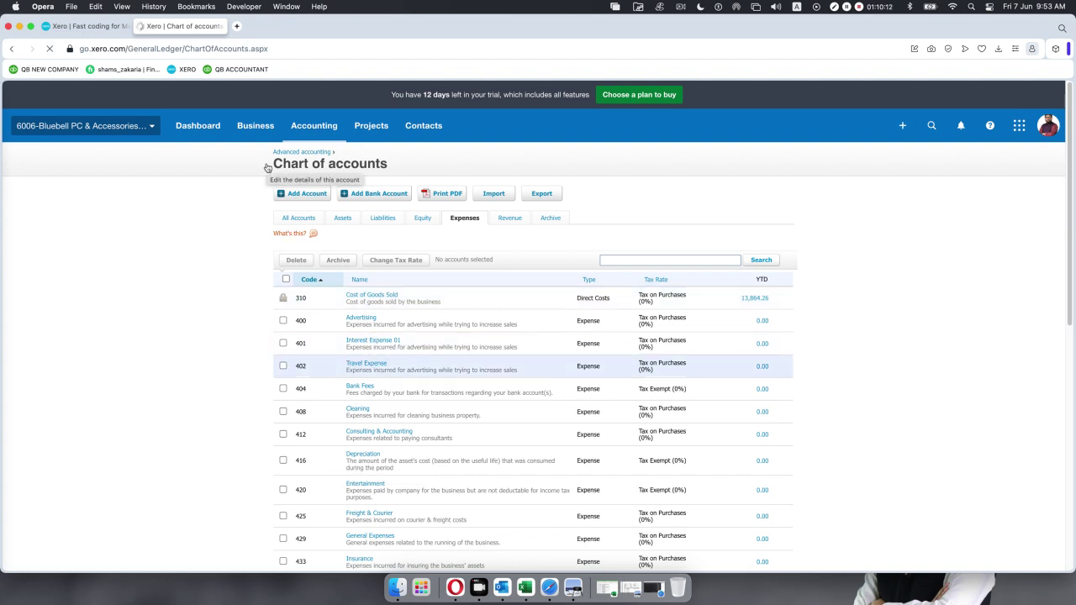
Return to the cash coding tab's Add New Account form for the Expense account.
left_click(95, 26)
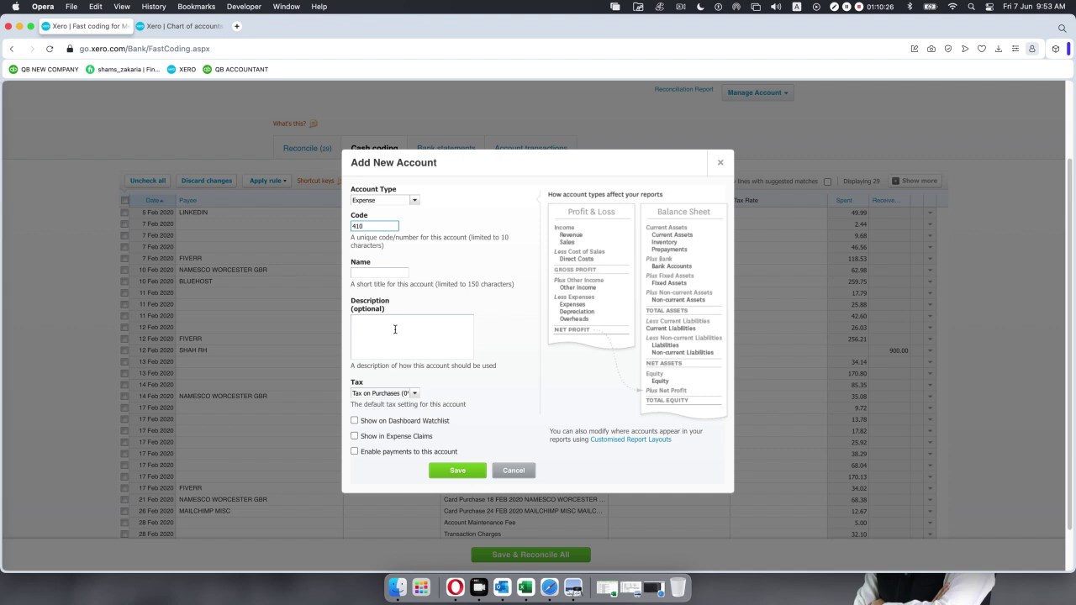
Name new account 410 'Marketing and promotion Expense' and save it onto the 10 Feb NAMESCO line.
left_click(403, 260)
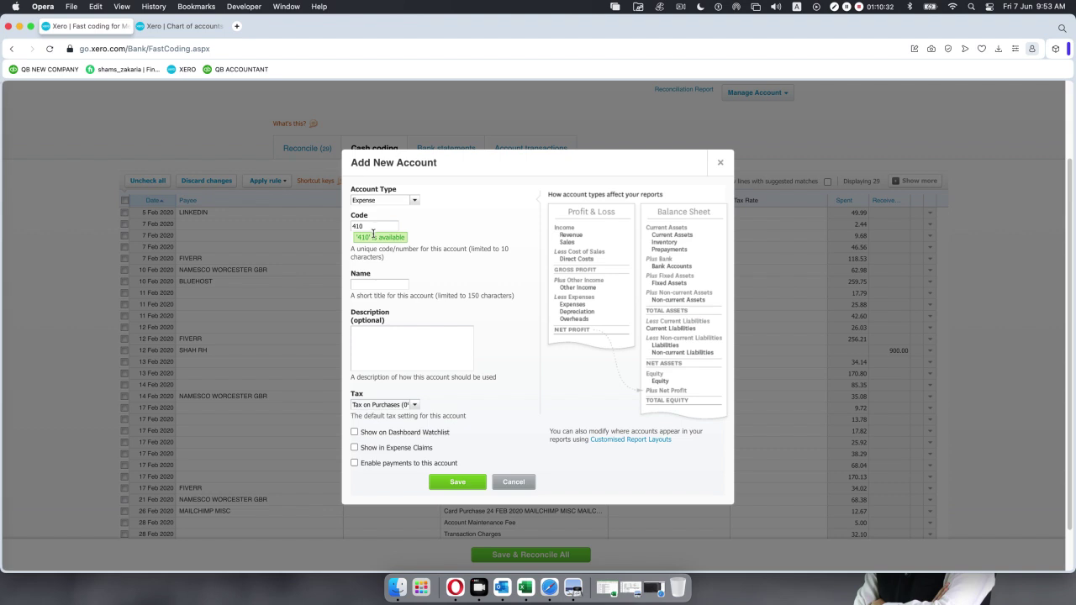
left_click(365, 285)
type("M")
type("arketing")
type(" and pro")
type("motion")
type(" Ex")
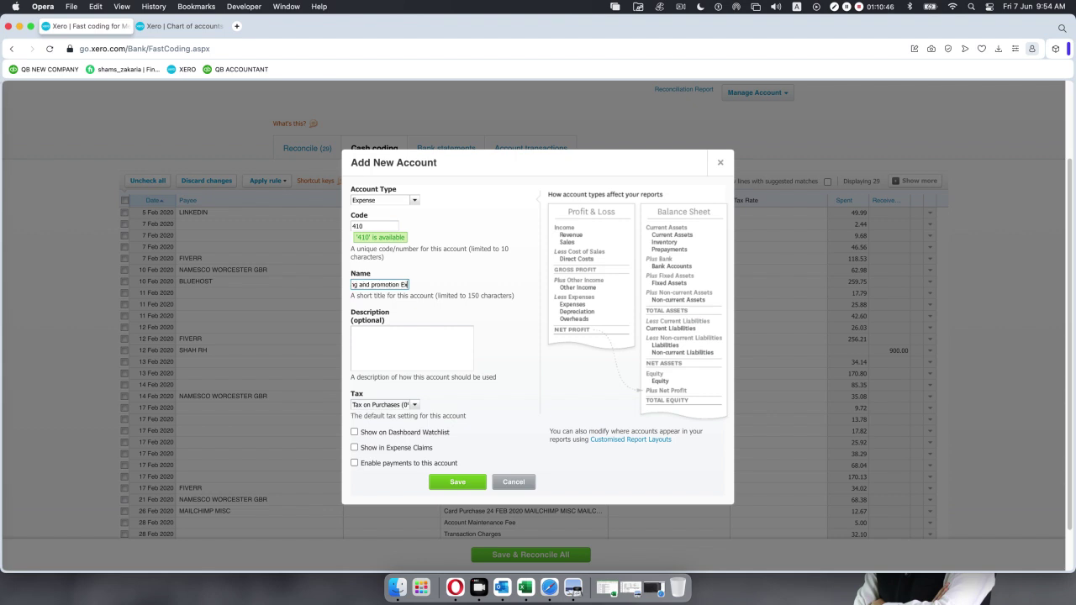
type("pense")
left_click(452, 483)
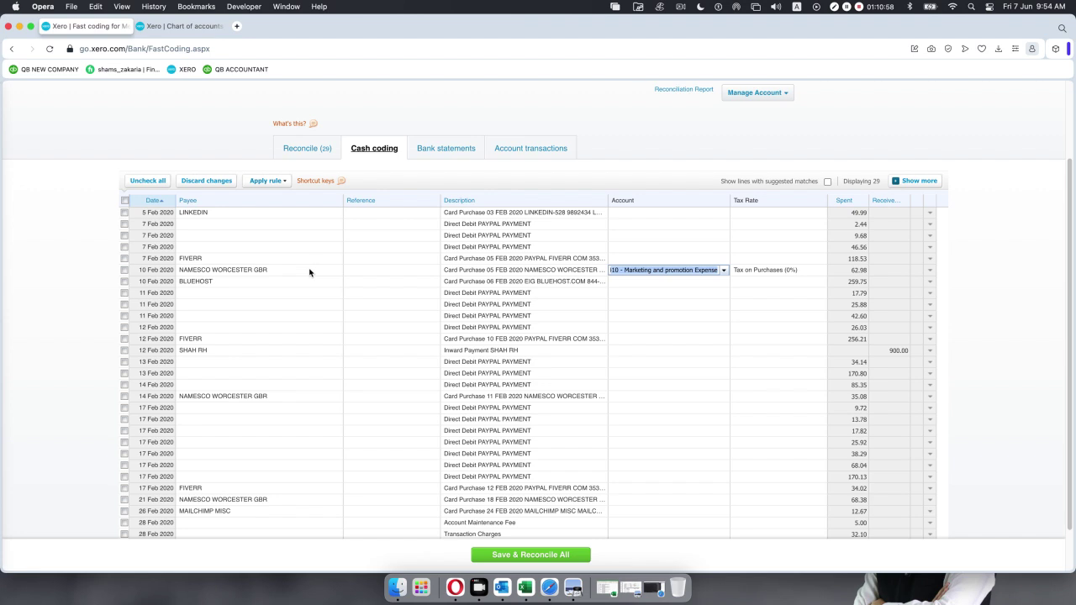
Code the BLUEHOST and 14 Feb NAMESCO payments to 410 - Marketing and promotion Expense.
left_click(642, 281)
left_click(722, 281)
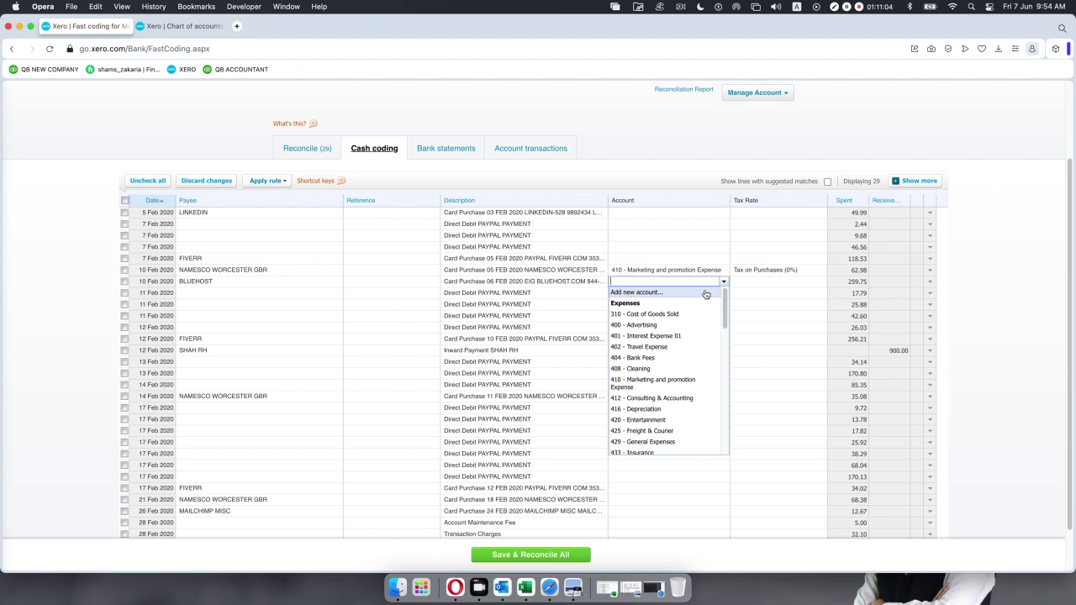
type("410")
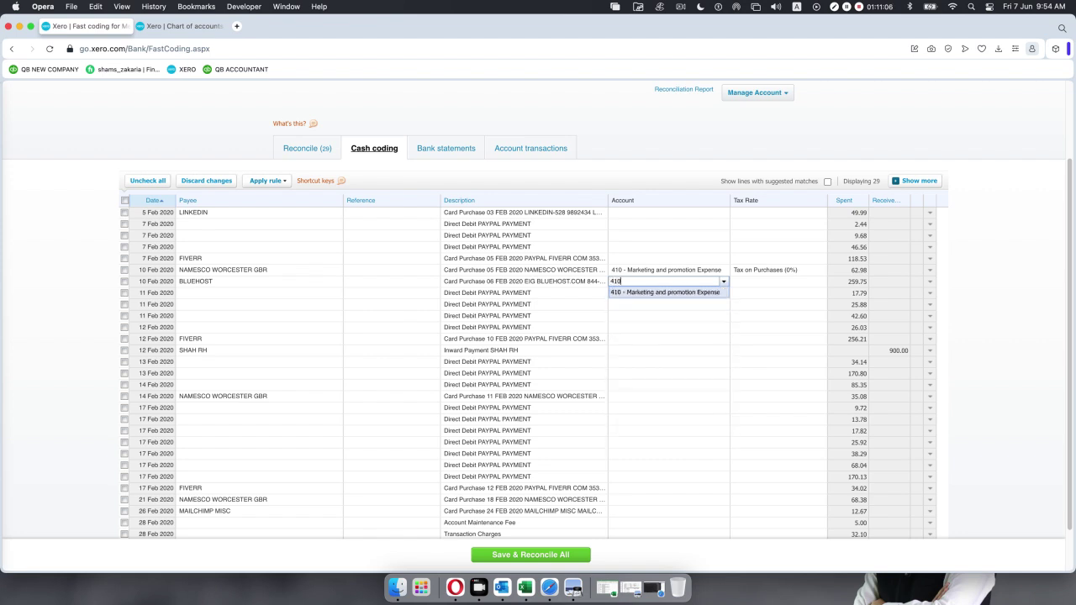
key("Return")
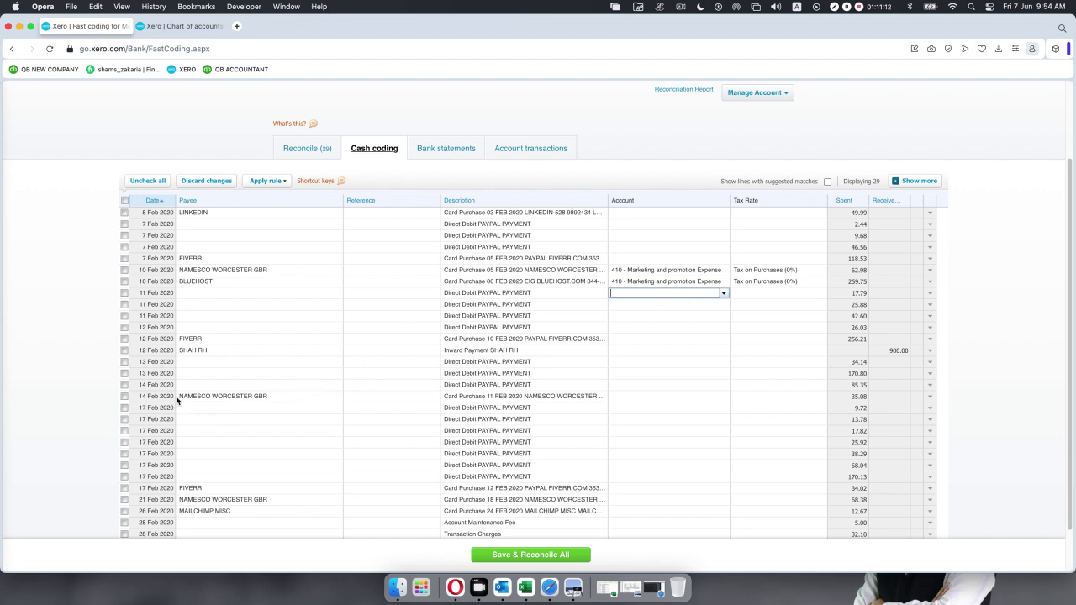
left_click(622, 395)
type("410")
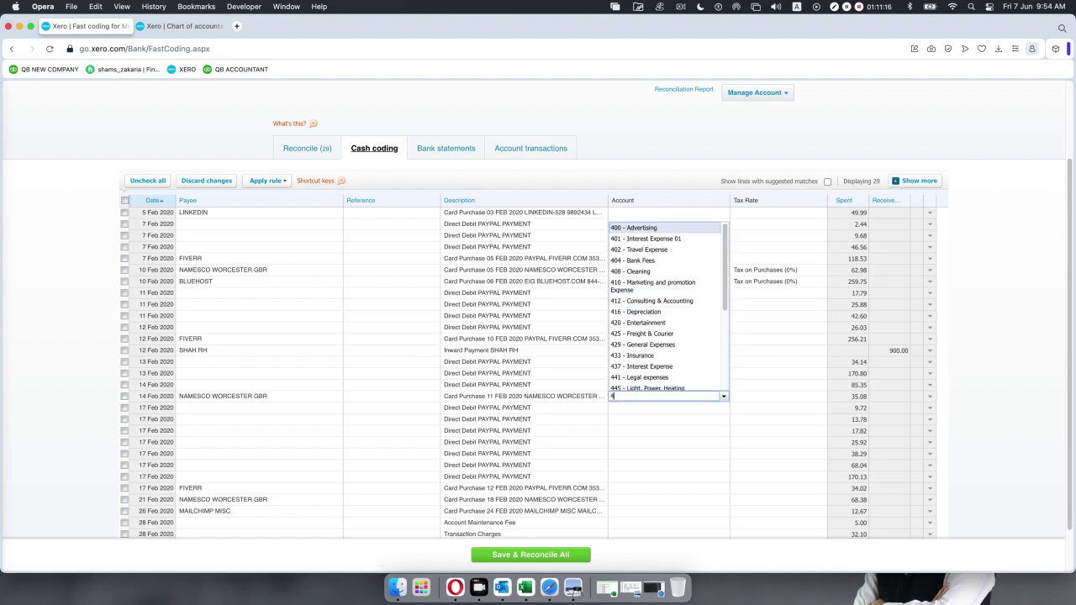
key("Return")
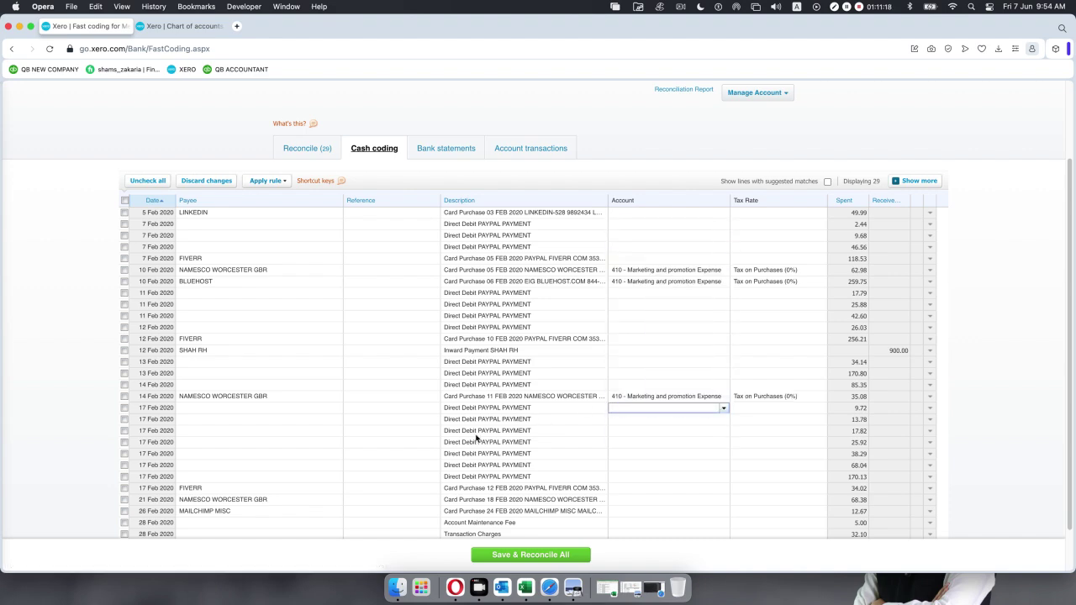
Code the 21 Feb NAMESCO and 26 Feb MAILCHIMP payments to account 410 as well.
scroll(476, 438, "down", 2)
left_click(639, 449)
type("410")
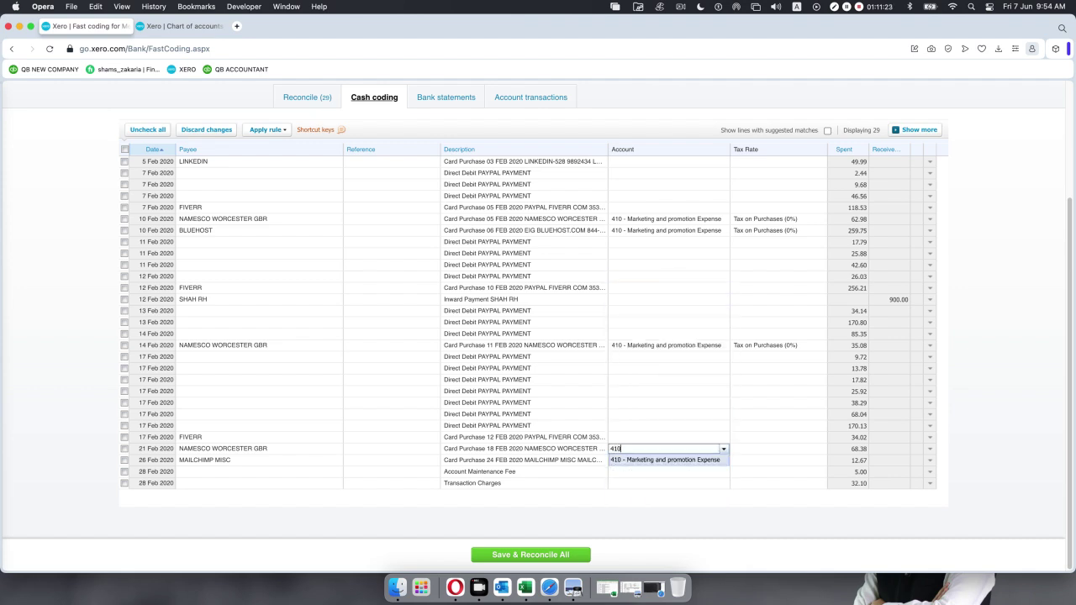
key("Return")
left_click(640, 469)
left_click(638, 460)
type("4")
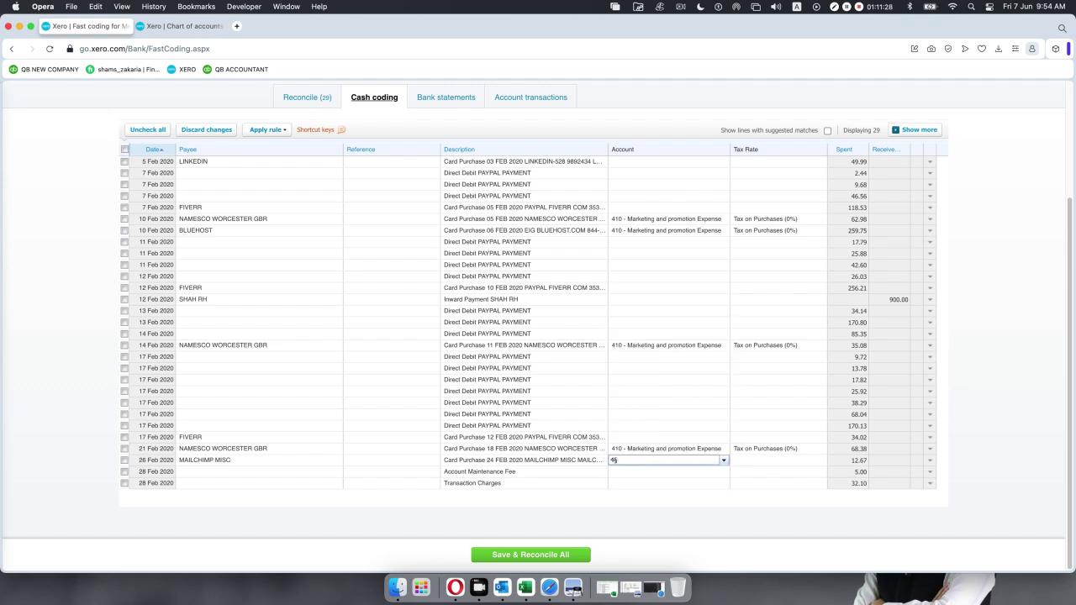
type("5")
key("BackSpace")
type("10")
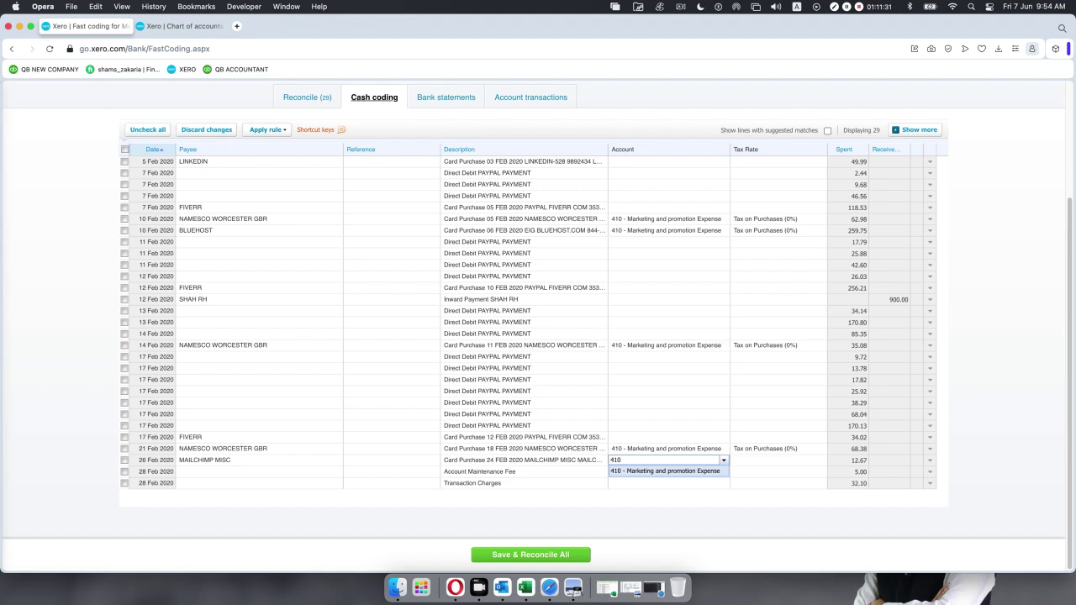
key("Return")
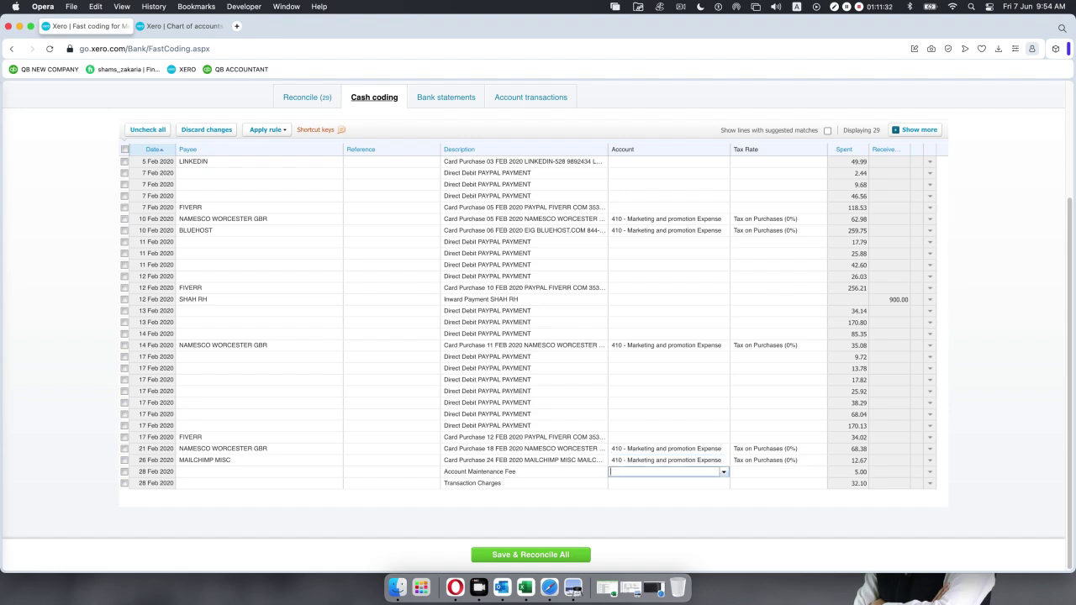
scroll(408, 430, "up", 1)
scroll(408, 429, "up", 2)
scroll(408, 429, "down", 4)
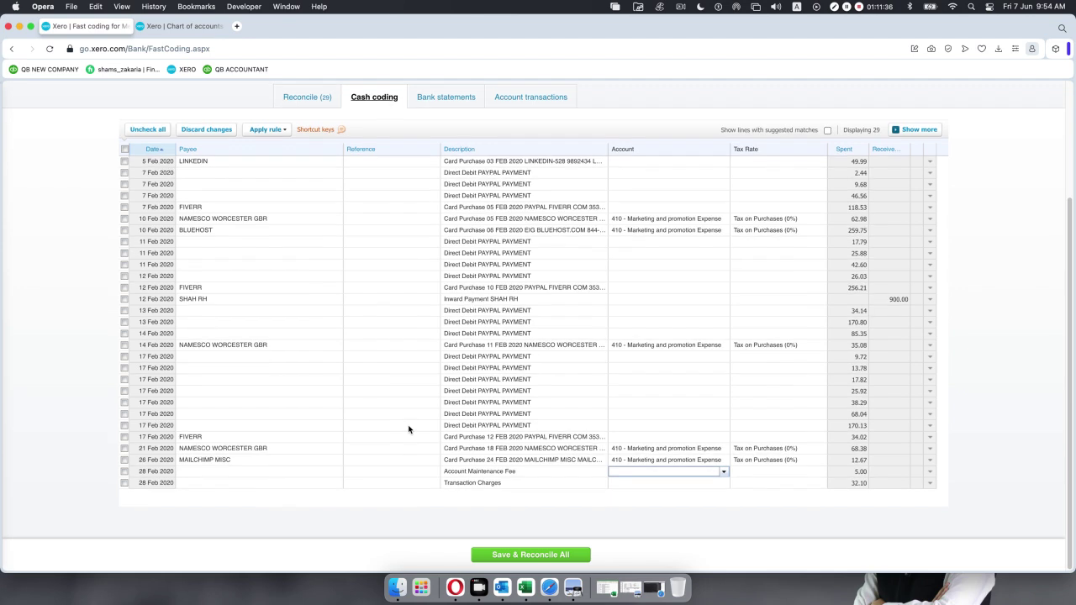
Tick the three NAMESCO, BLUEHOST and MAILCHIMP rows and save and reconcile them.
left_click(123, 219)
left_click(125, 230)
left_click(124, 344)
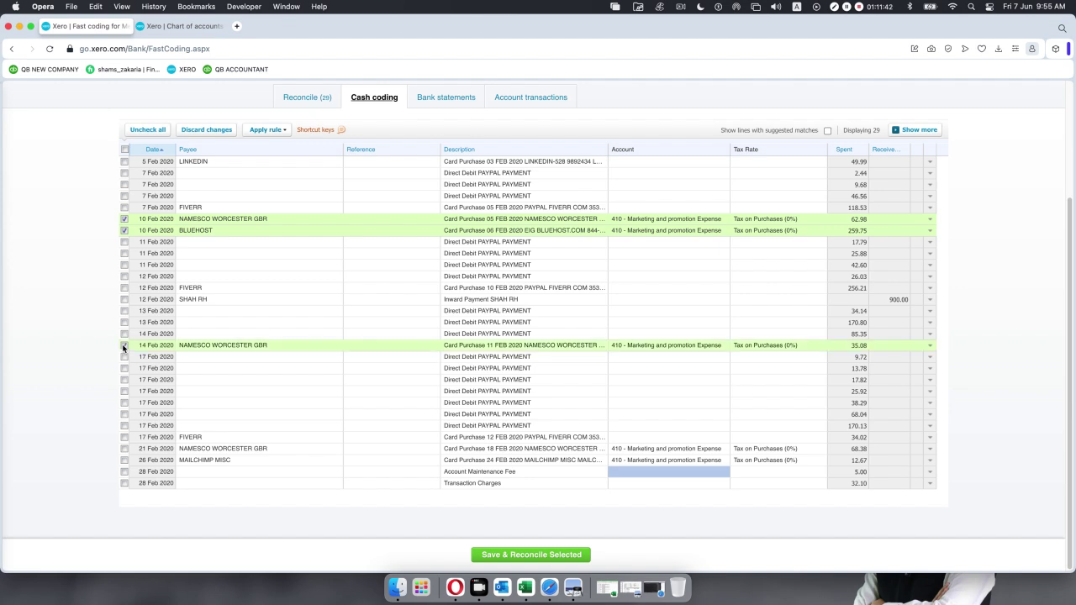
left_click(125, 448)
left_click(123, 460)
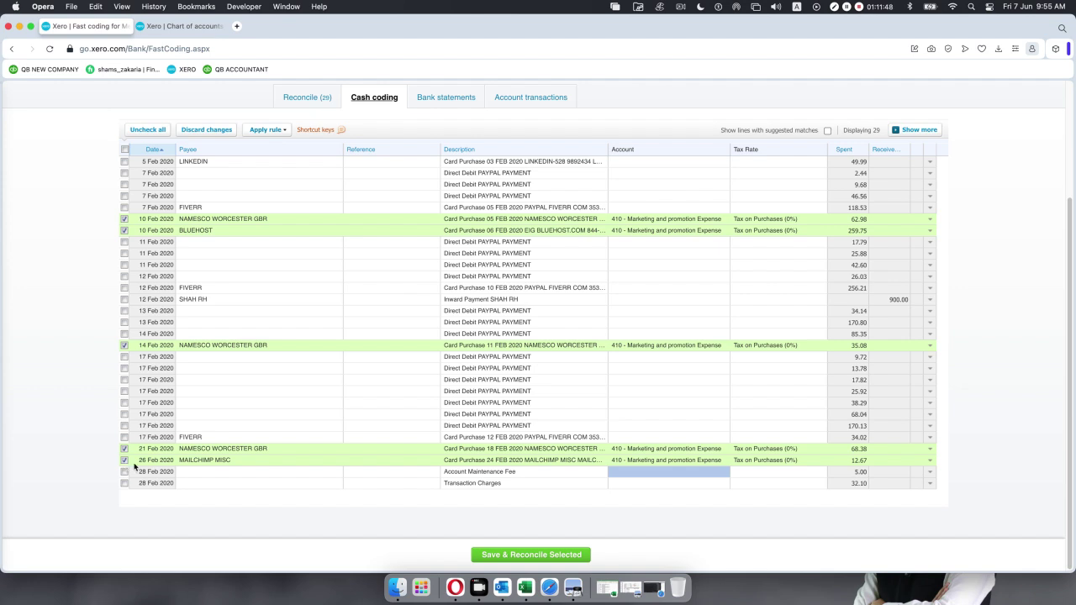
left_click(531, 555)
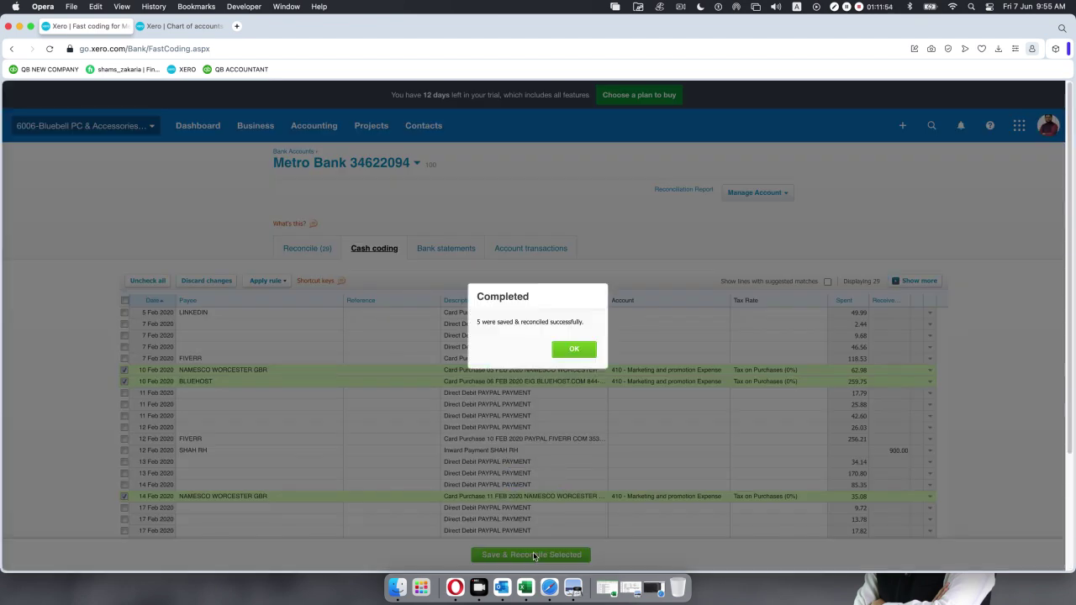
left_click(571, 350)
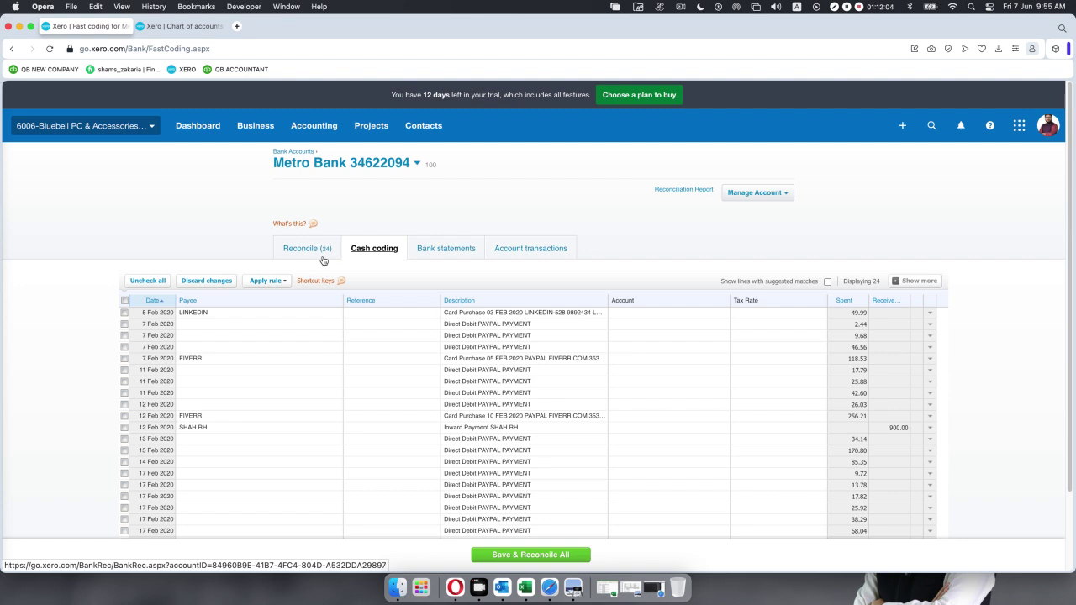
left_click(453, 255)
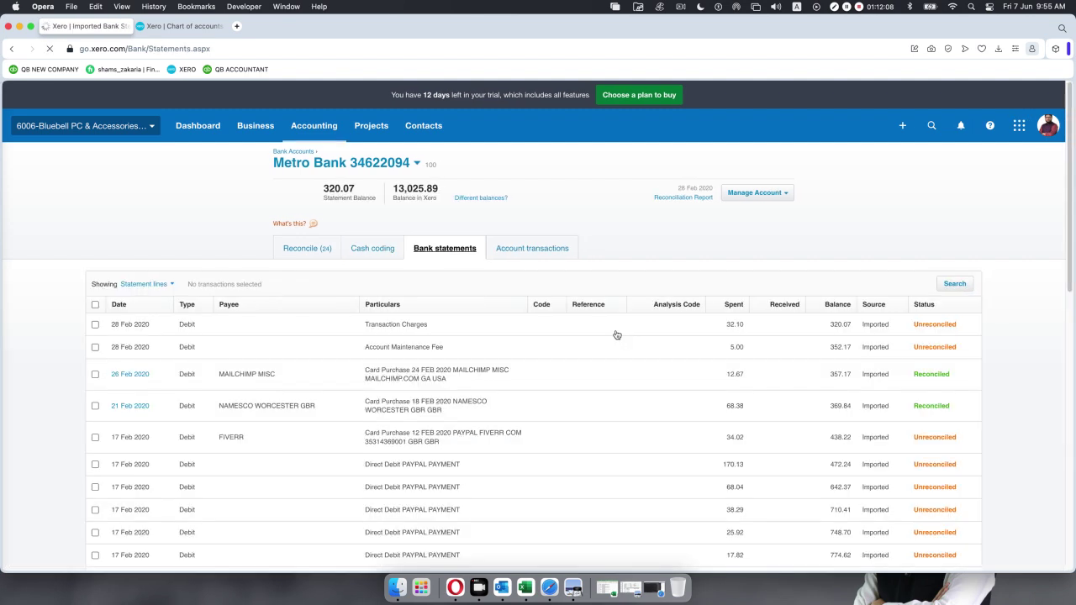
scroll(646, 400, "down", 10)
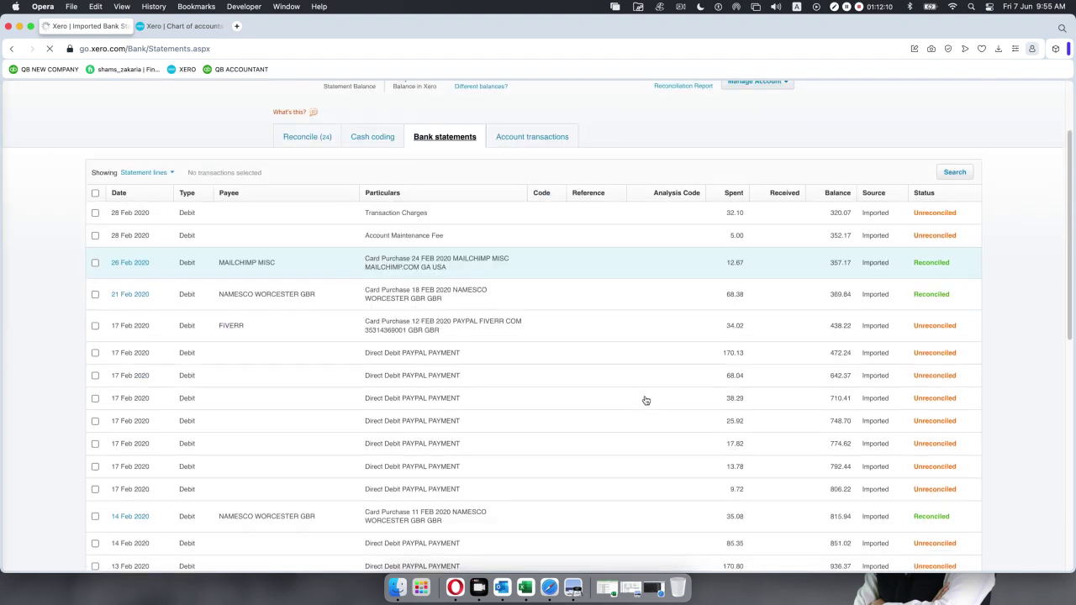
scroll(646, 400, "down", 5)
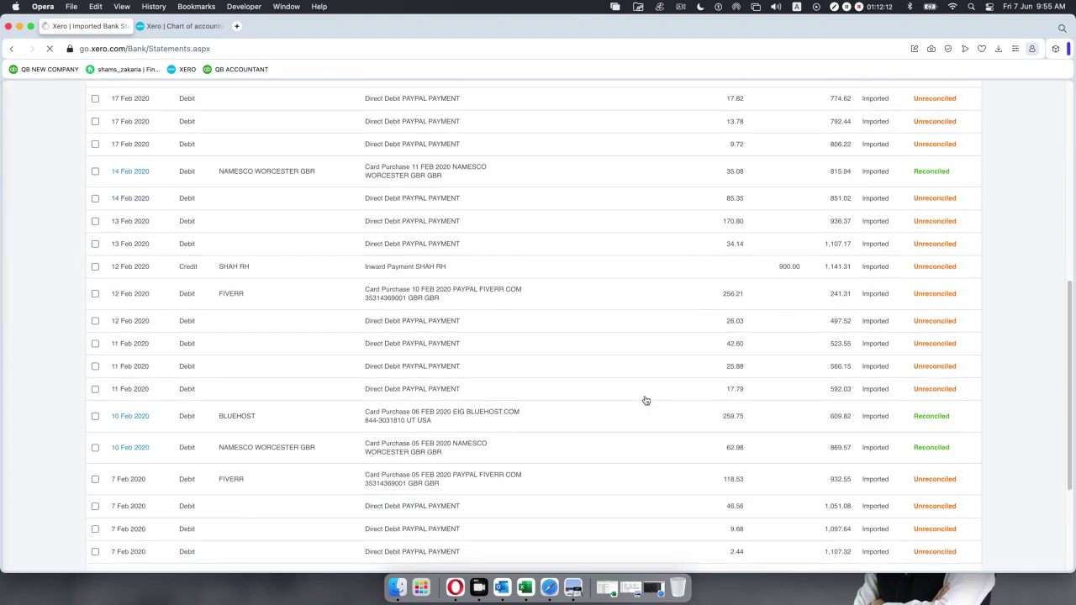
scroll(645, 400, "down", 2)
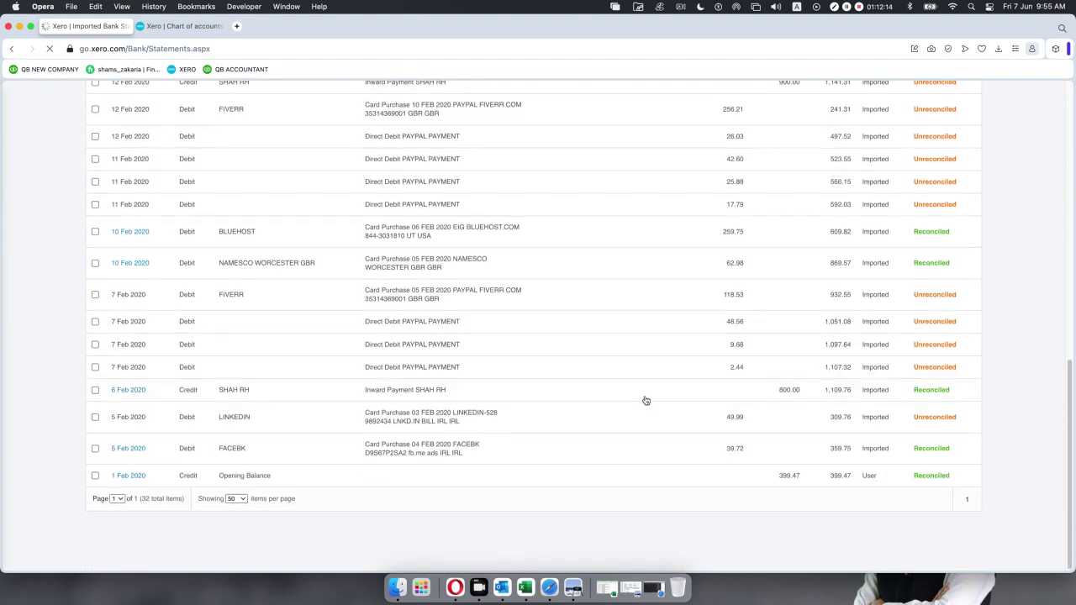
scroll(645, 400, "left", 5)
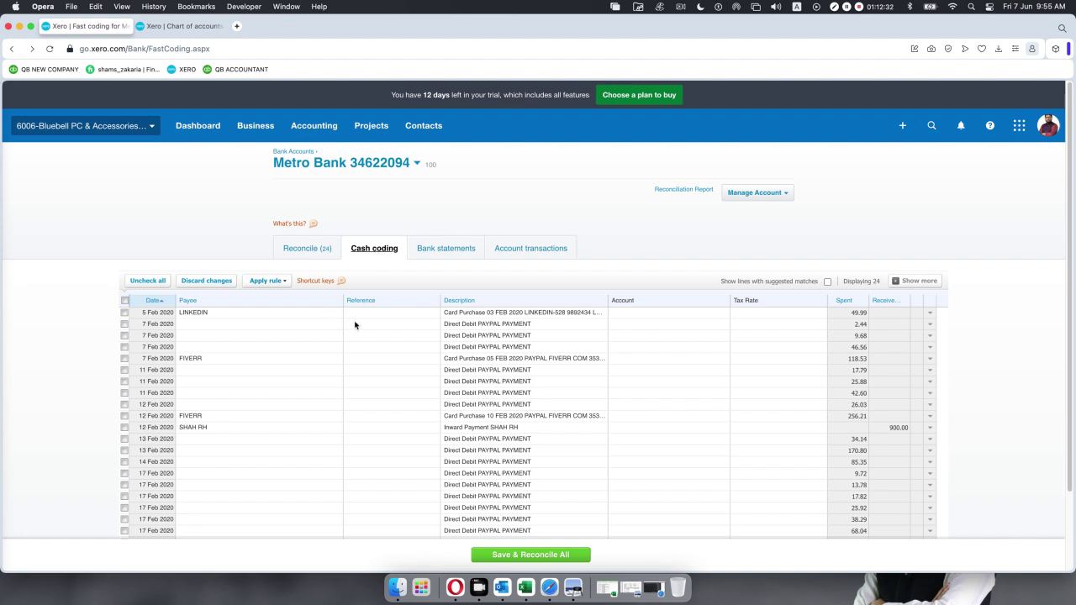
Code the 5 Feb LINKEDIN payment to 400 - Advertising.
left_click(645, 312)
type("ac")
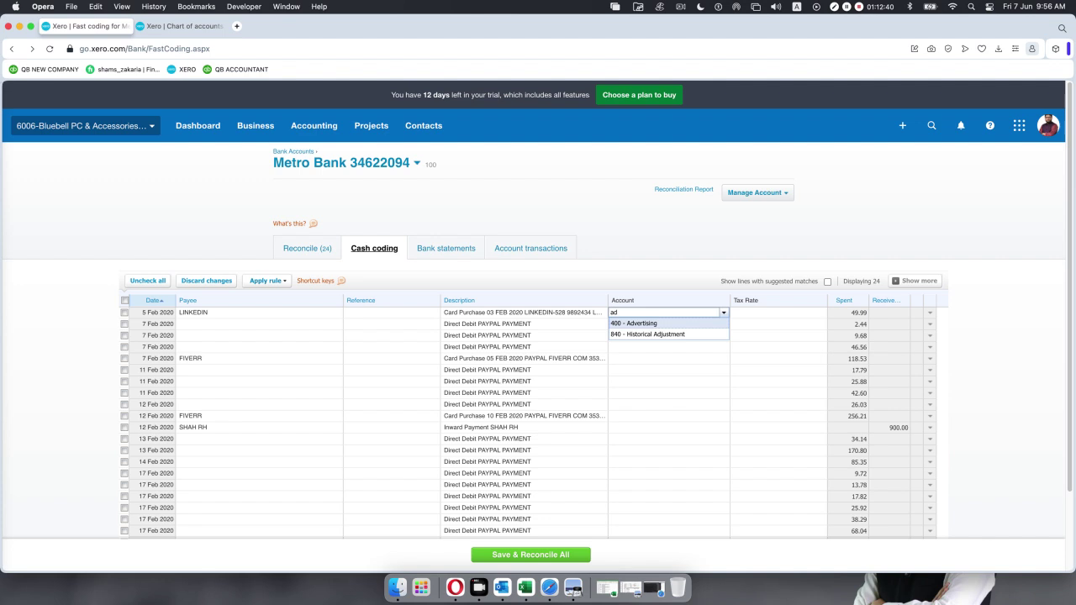
key("Return")
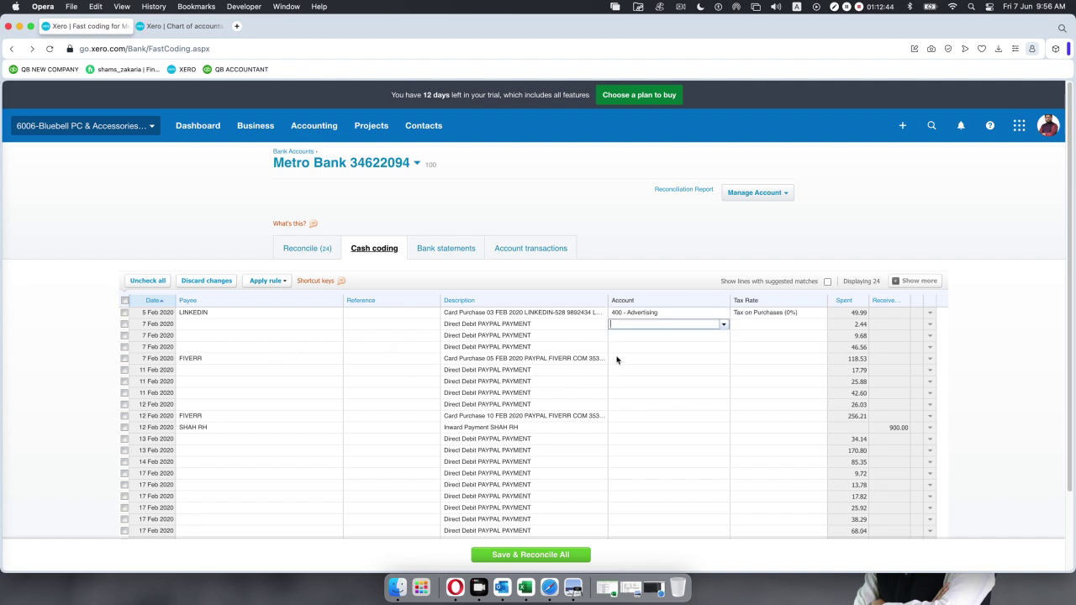
scroll(606, 394, "down", 3)
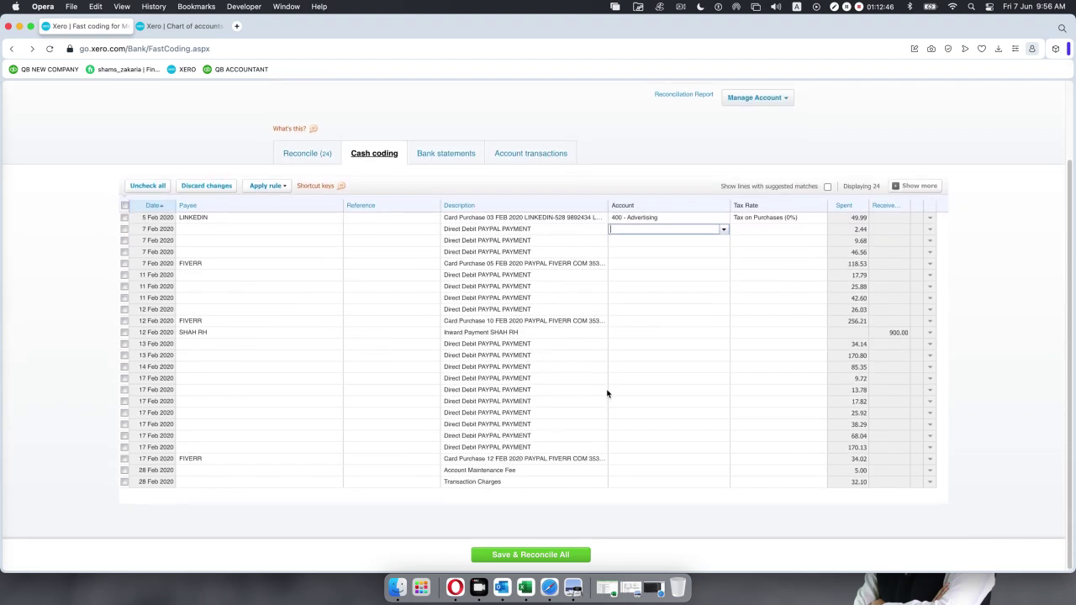
scroll(607, 393, "up", 3)
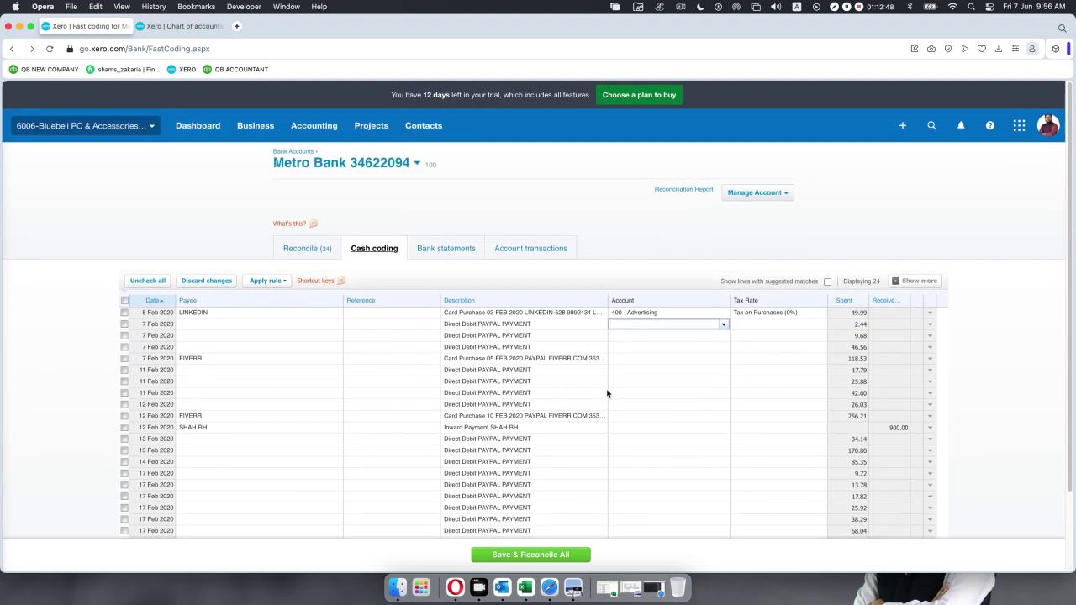
Tick the LINKEDIN row and save and reconcile it.
left_click(124, 313)
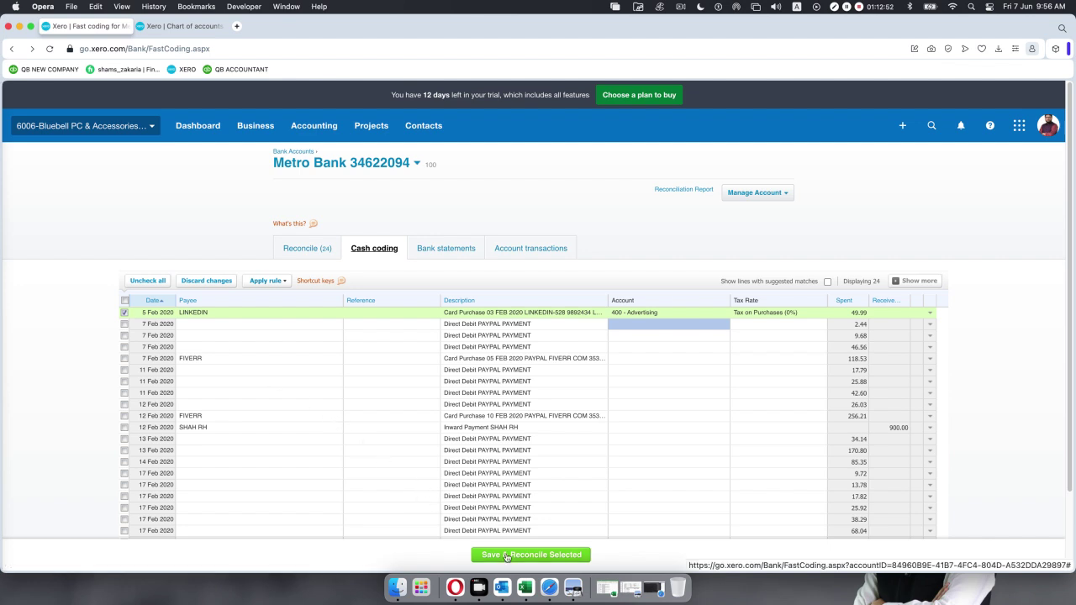
left_click(506, 555)
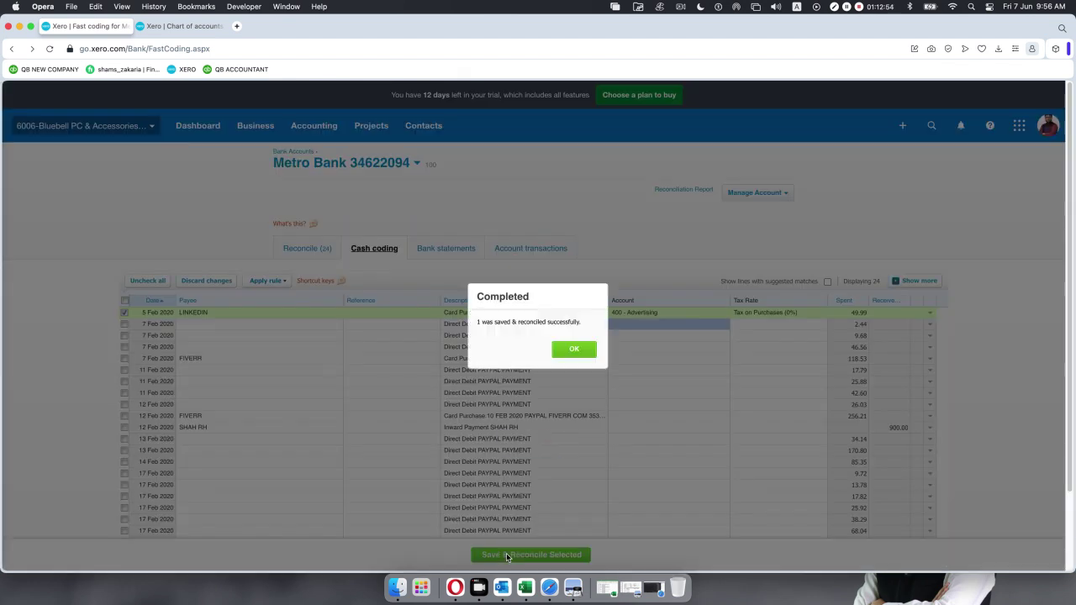
left_click(571, 348)
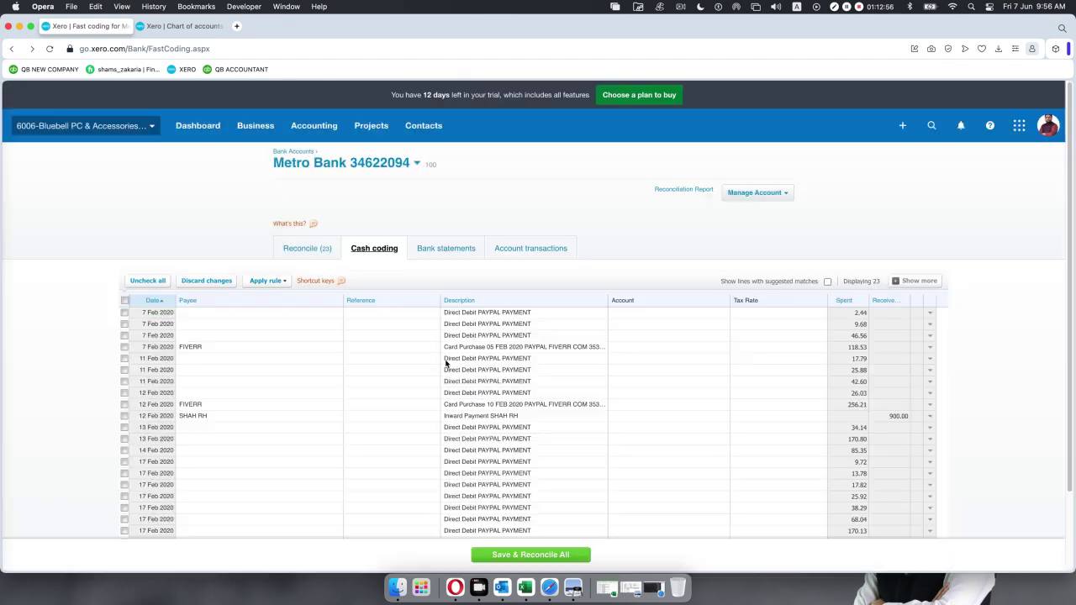
scroll(443, 364, "down", 2)
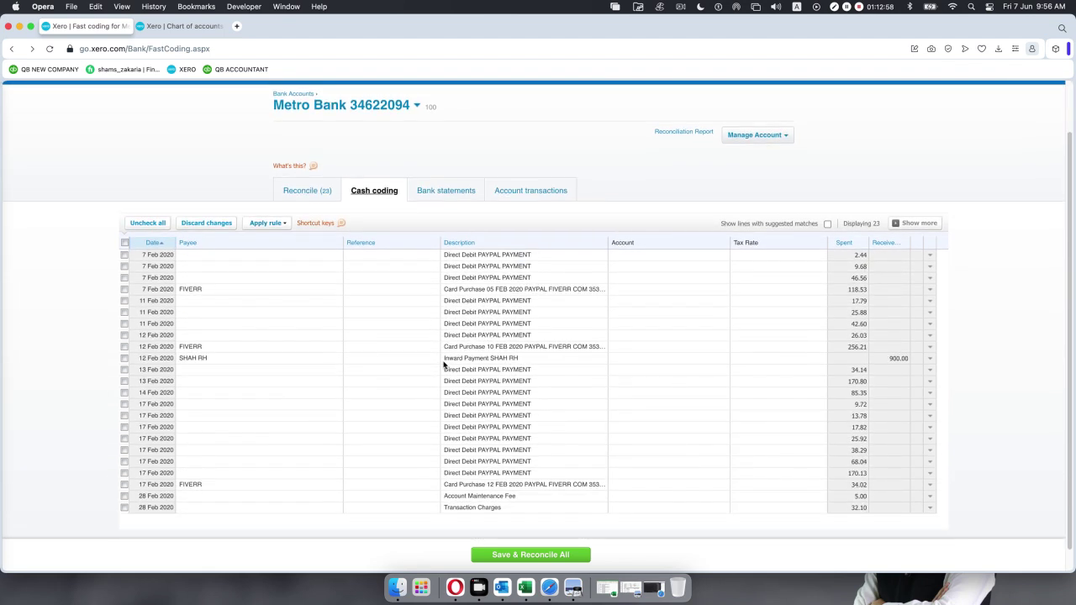
scroll(443, 364, "down", 1)
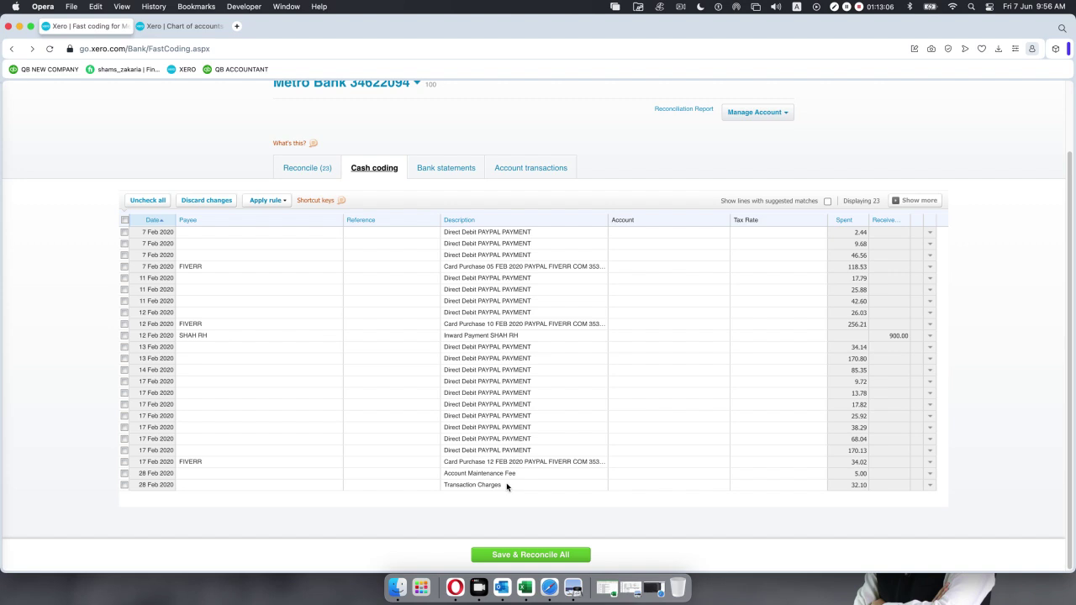
Code the 28 Feb Account Maintenance Fee line to 404 - Bank Fees.
left_click(126, 474)
left_click(126, 485)
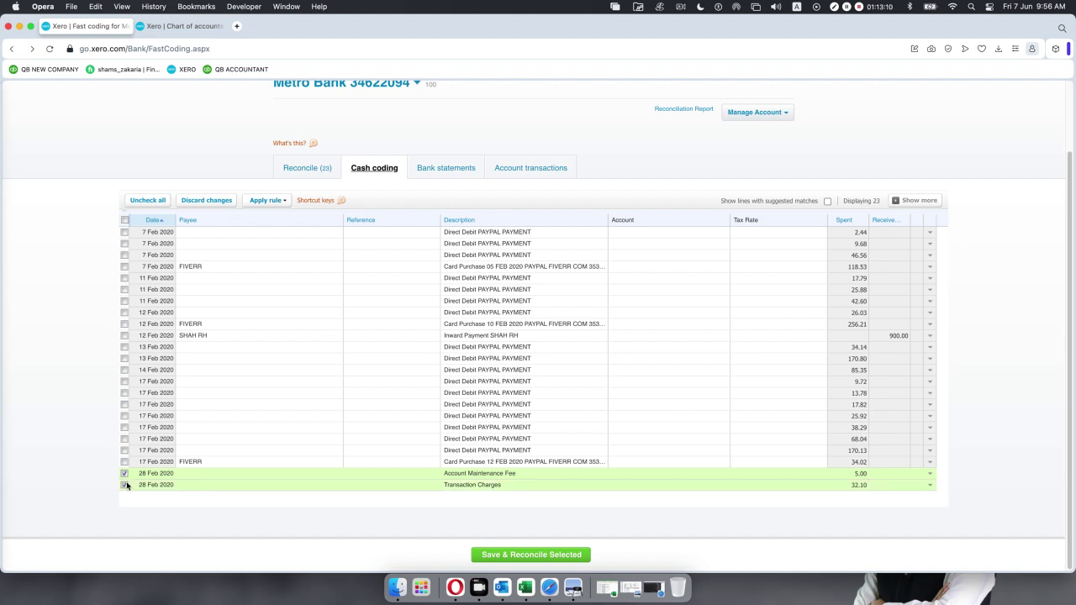
left_click(126, 474)
left_click(126, 485)
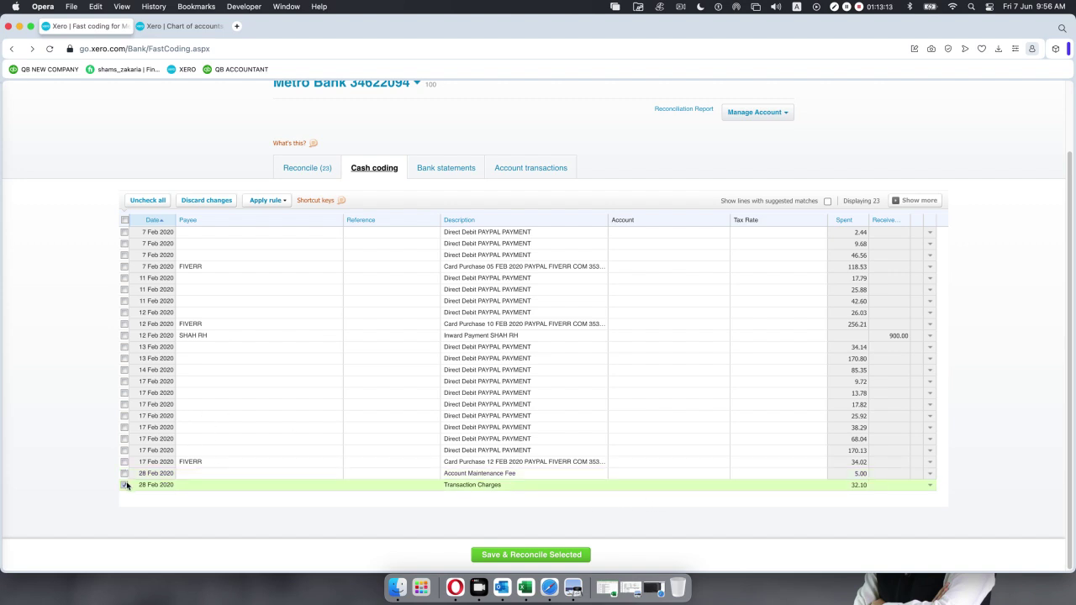
left_click(687, 474)
left_click(725, 475)
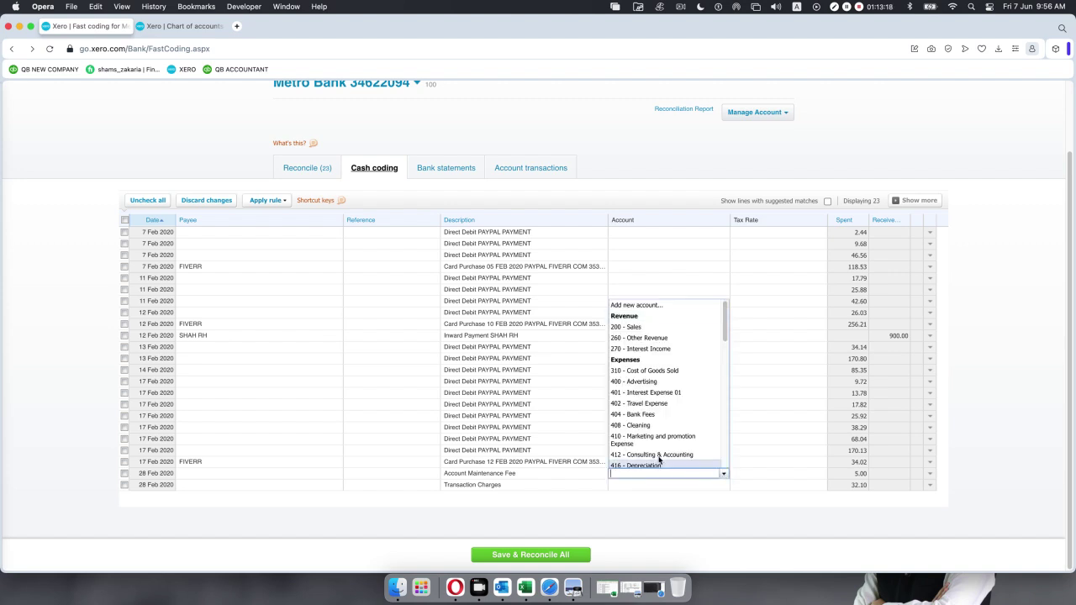
left_click(626, 414)
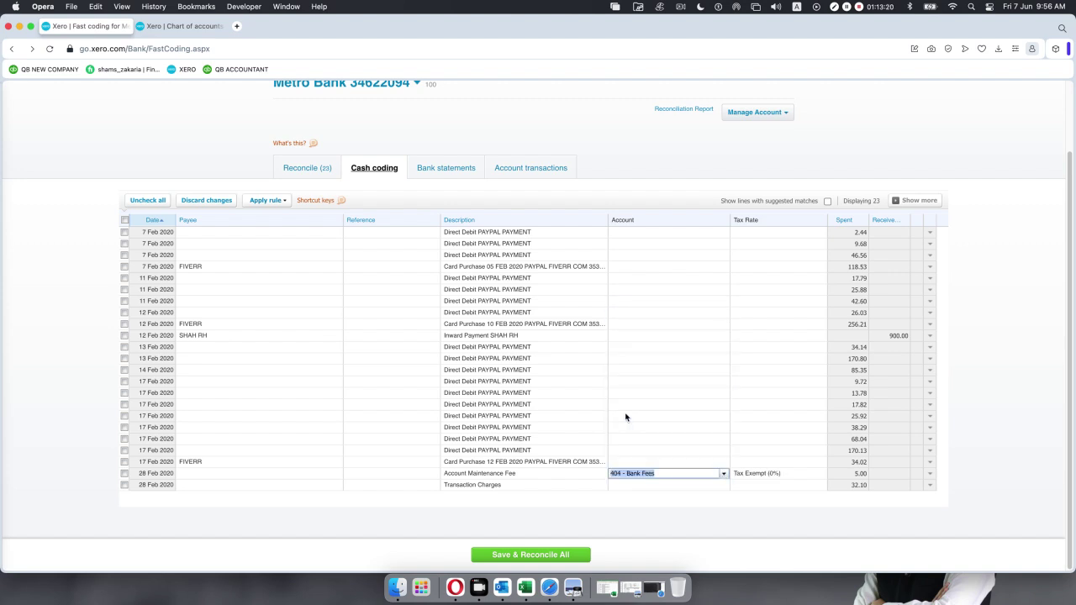
Code the 28 Feb Transaction Charges line to 404 - Bank Fees and bring up Google Meet.
left_click(652, 487)
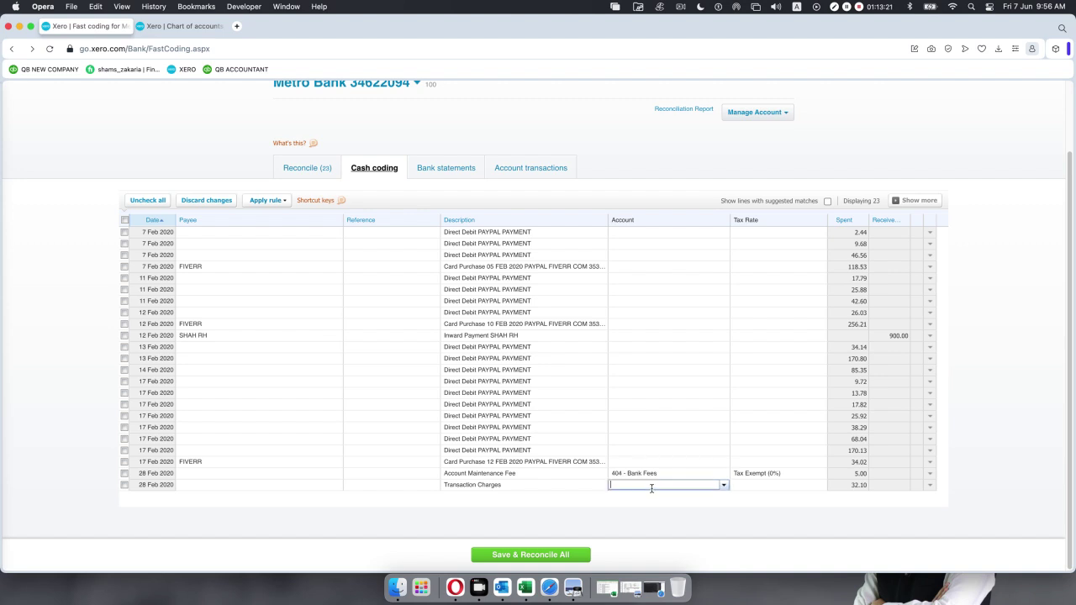
left_click(722, 486)
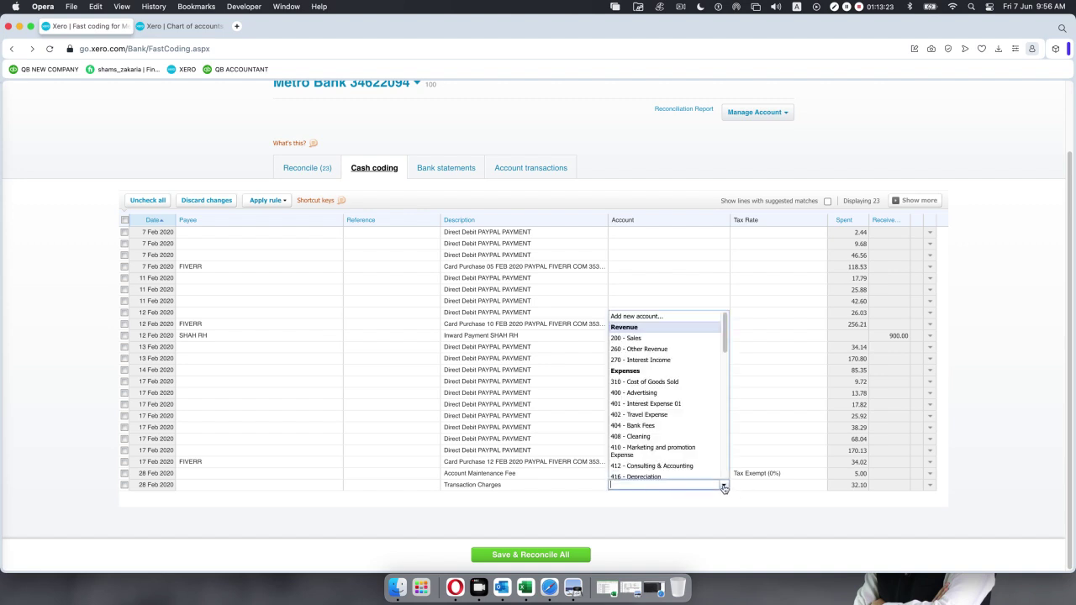
left_click(672, 425)
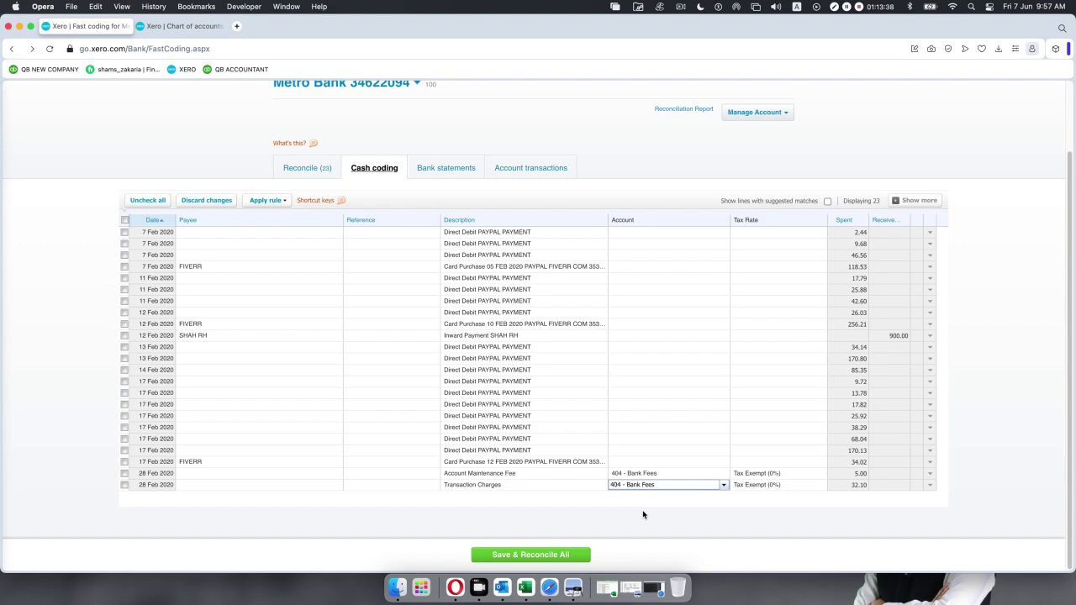
left_click(648, 586)
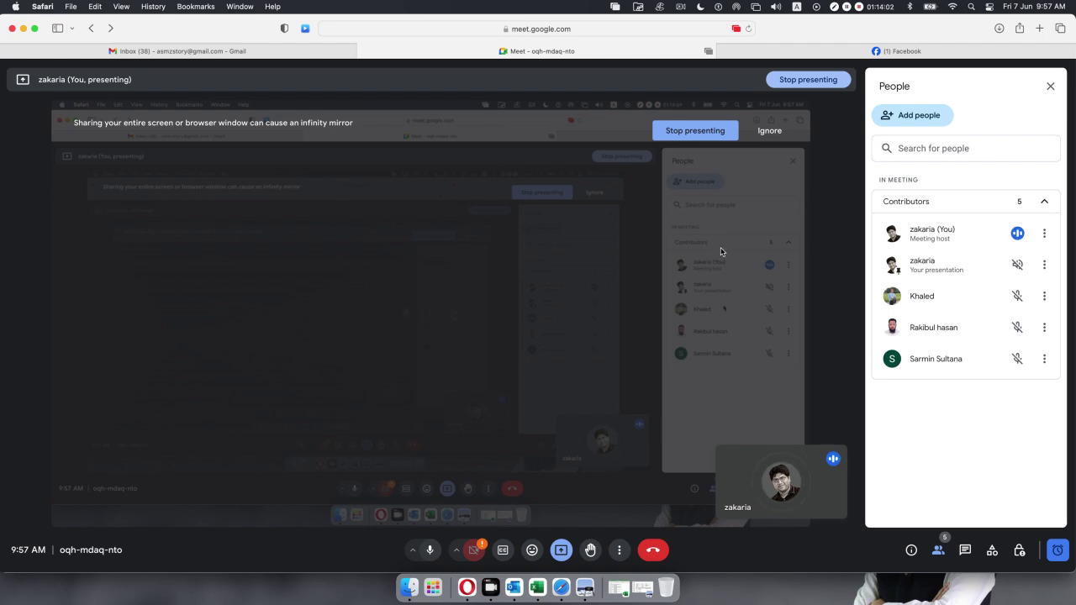
Minimise the Google Meet window and bring the Xero cash coding page back.
left_click(23, 29)
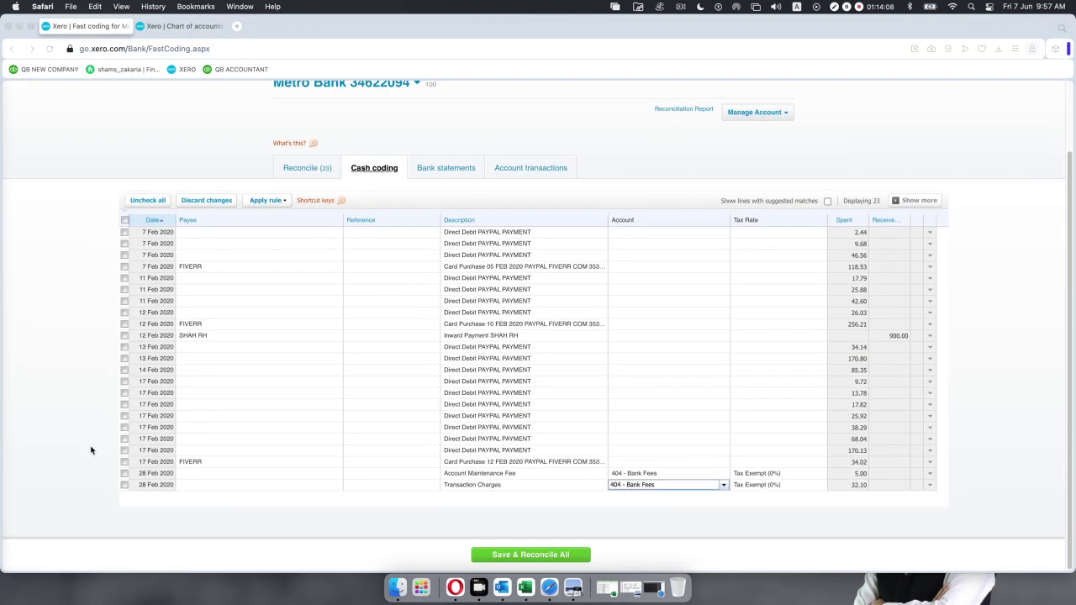
left_click(54, 474)
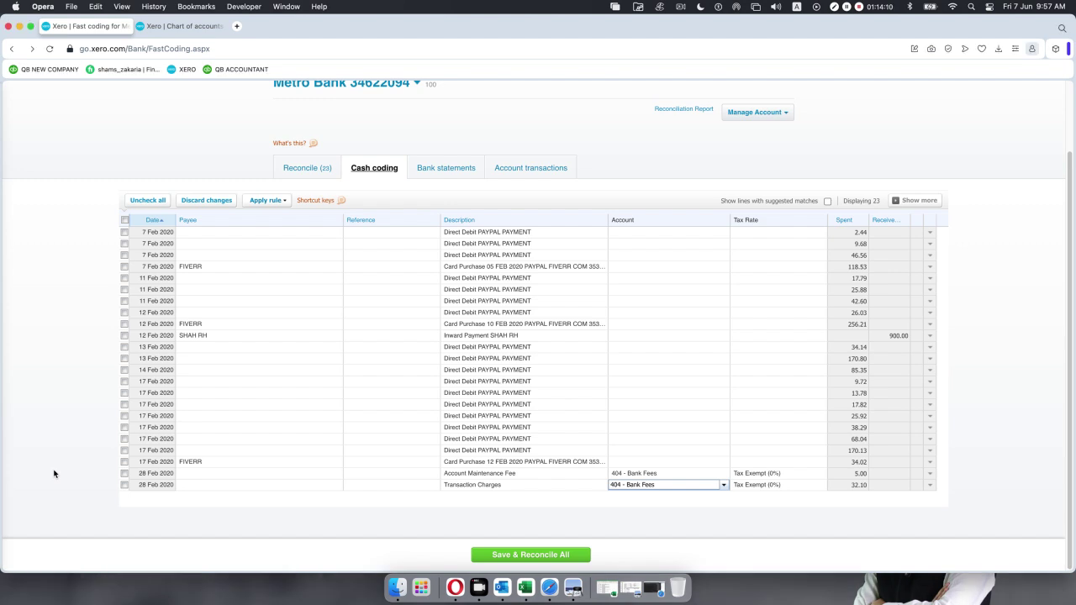
Tick the Account Maintenance Fee and Transaction Charges lines and save and reconcile both.
left_click(124, 485)
left_click(124, 473)
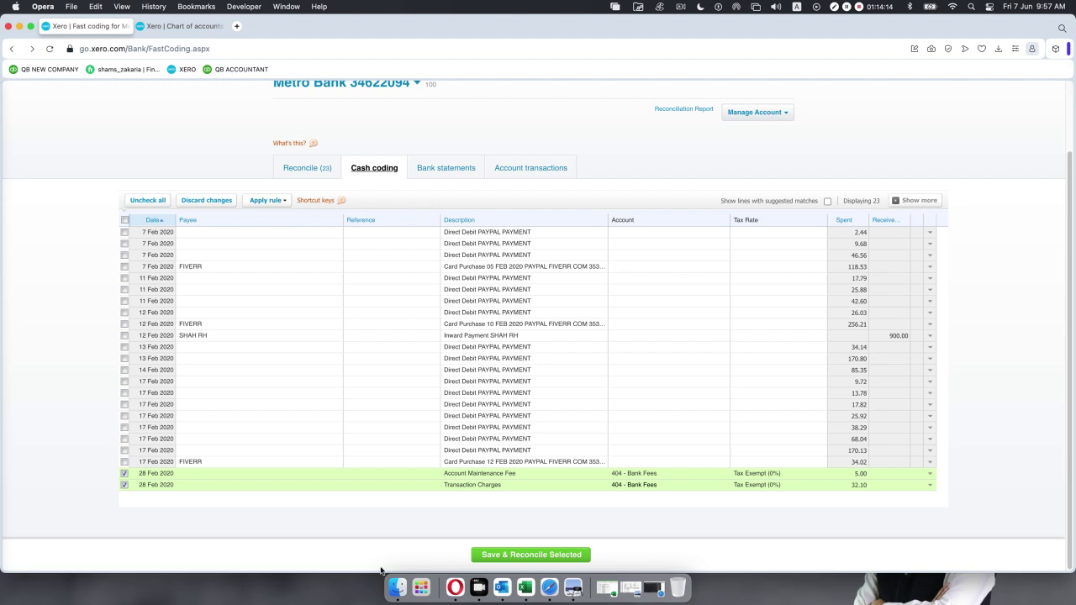
left_click(506, 555)
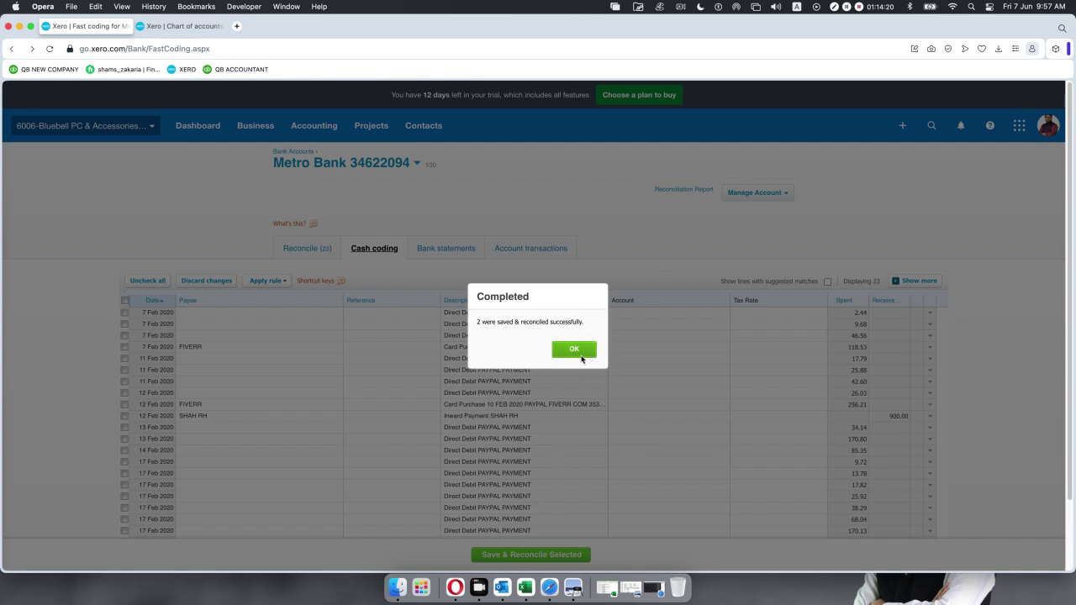
left_click(577, 349)
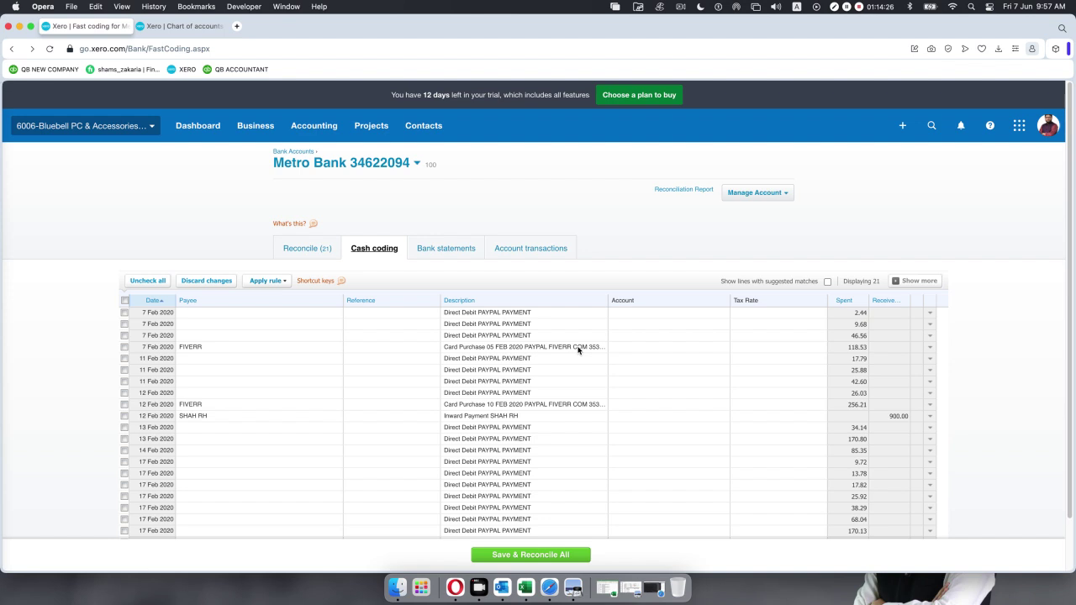
scroll(647, 376, "down", 2)
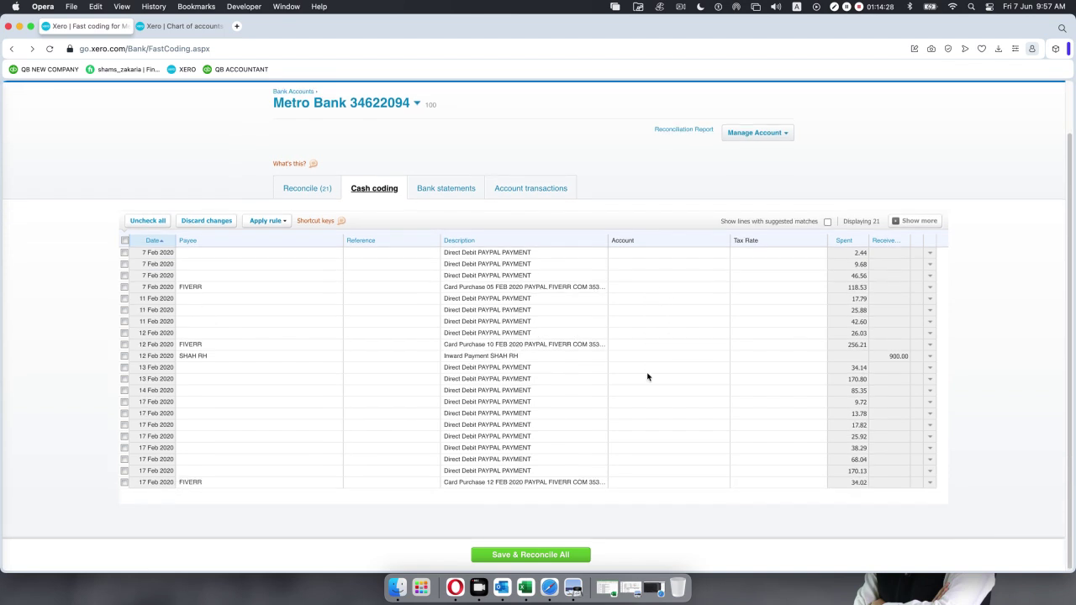
scroll(647, 376, "up", 2)
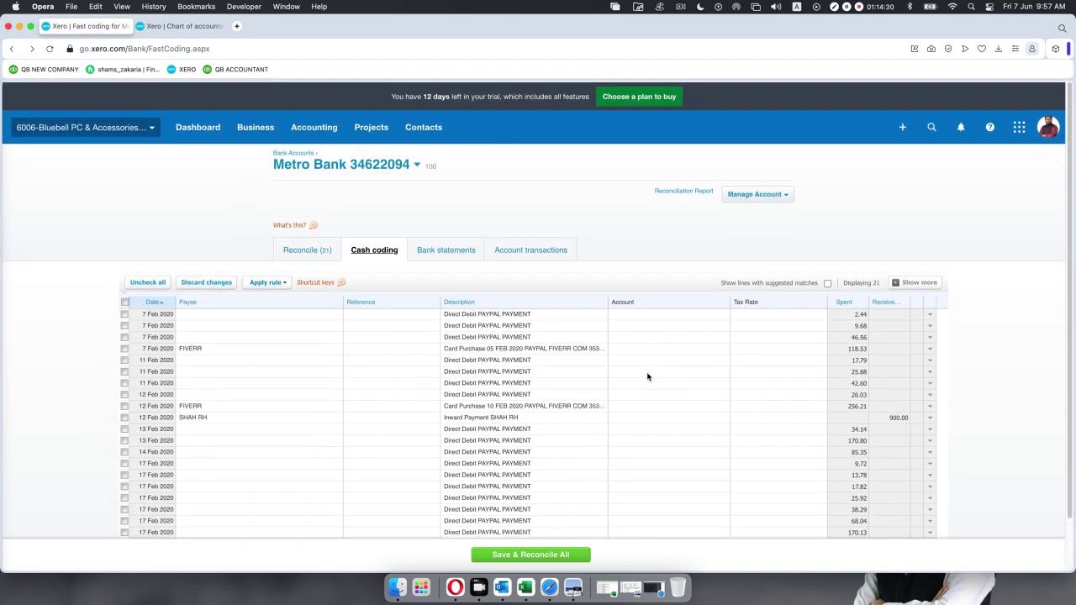
scroll(647, 376, "down", 1)
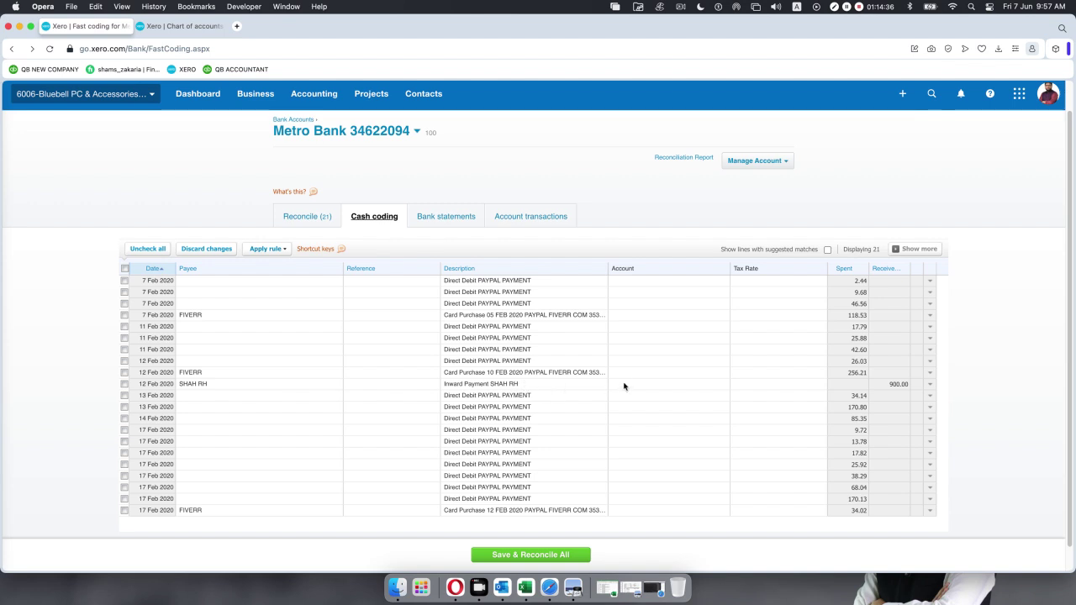
left_click(624, 383)
left_click(724, 385)
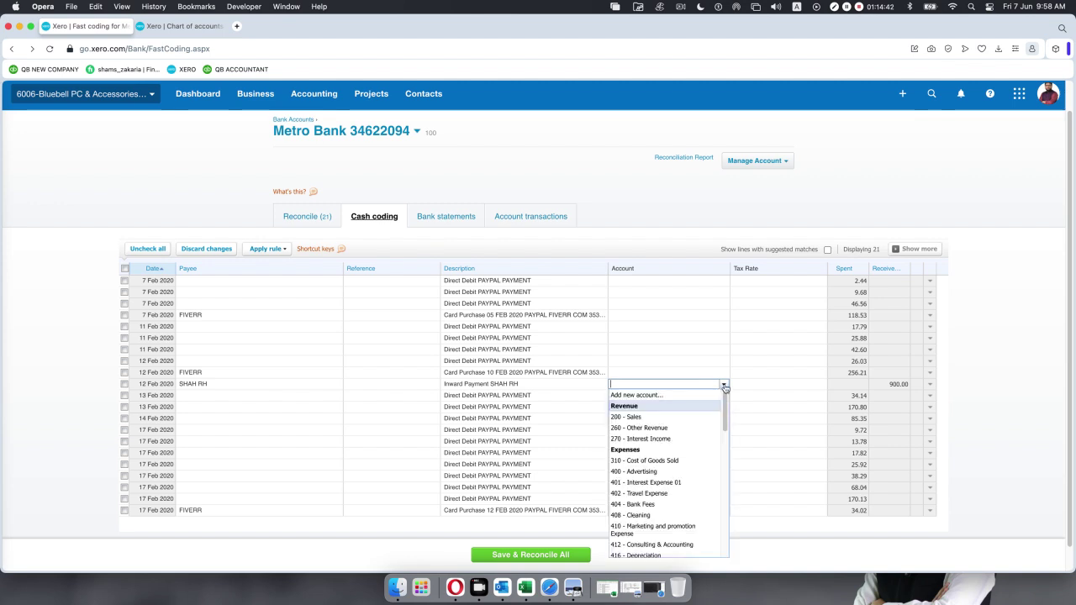
type("200")
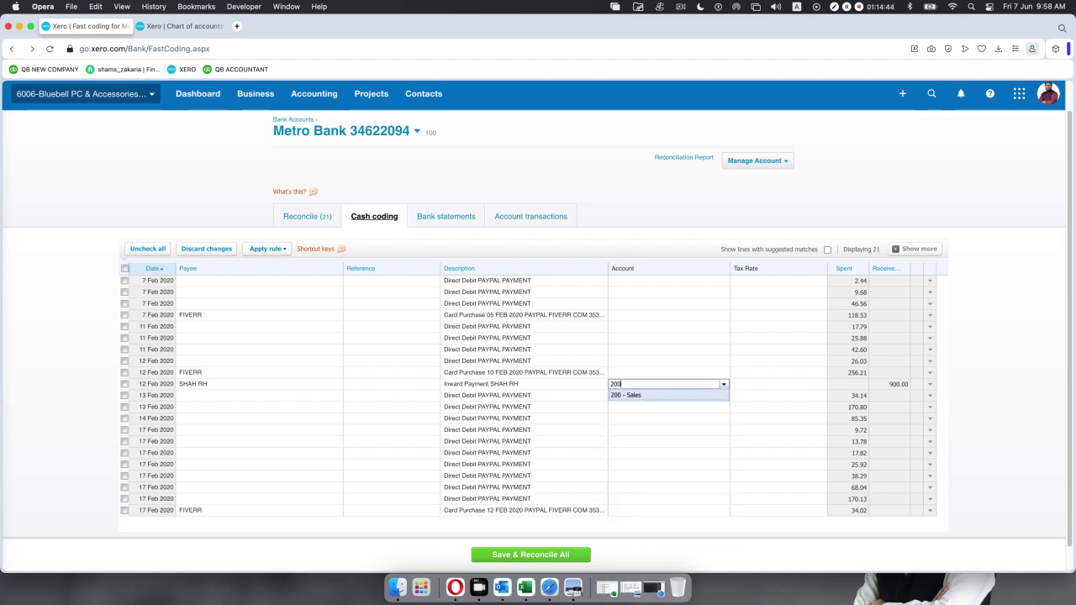
key("Return")
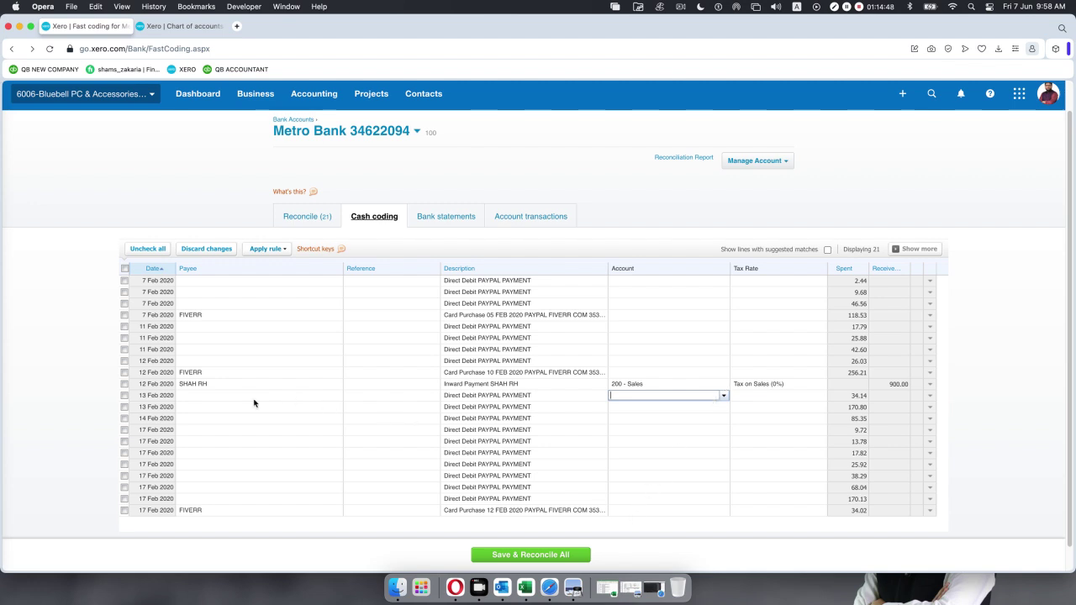
left_click(125, 384)
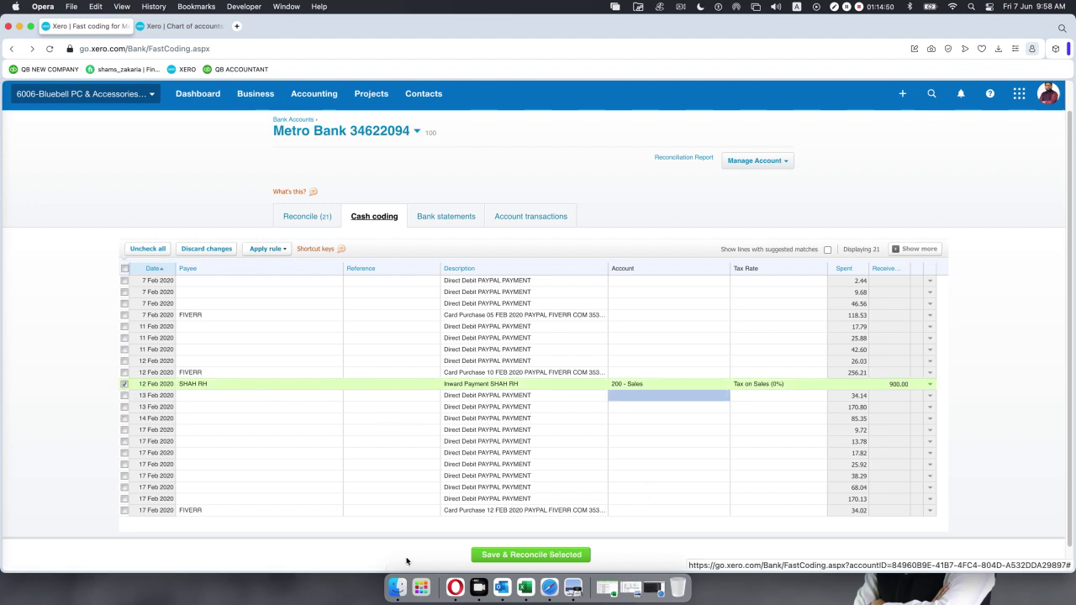
left_click(494, 556)
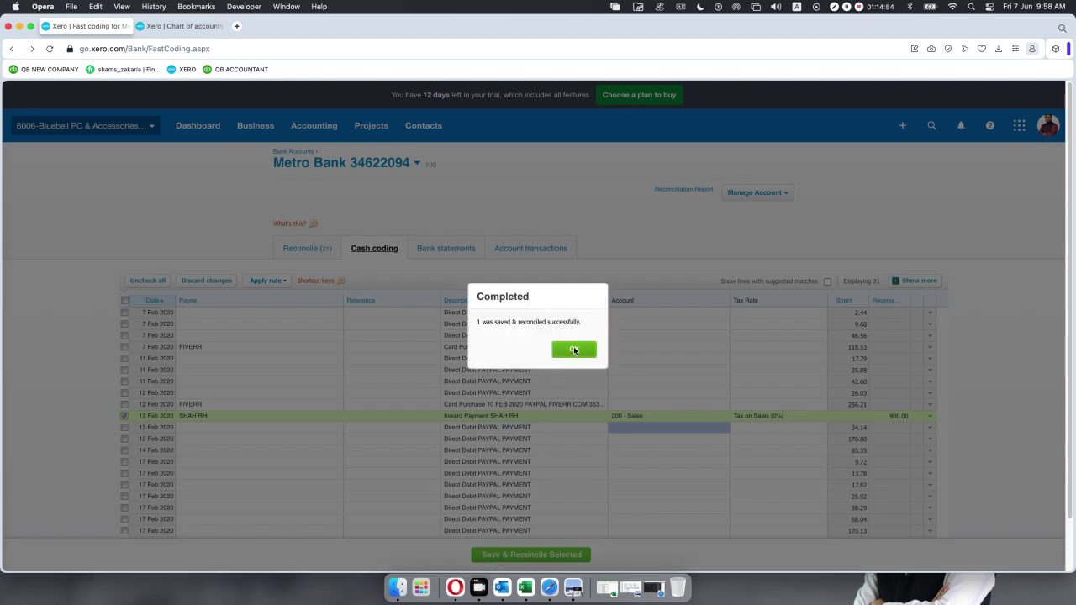
left_click(574, 350)
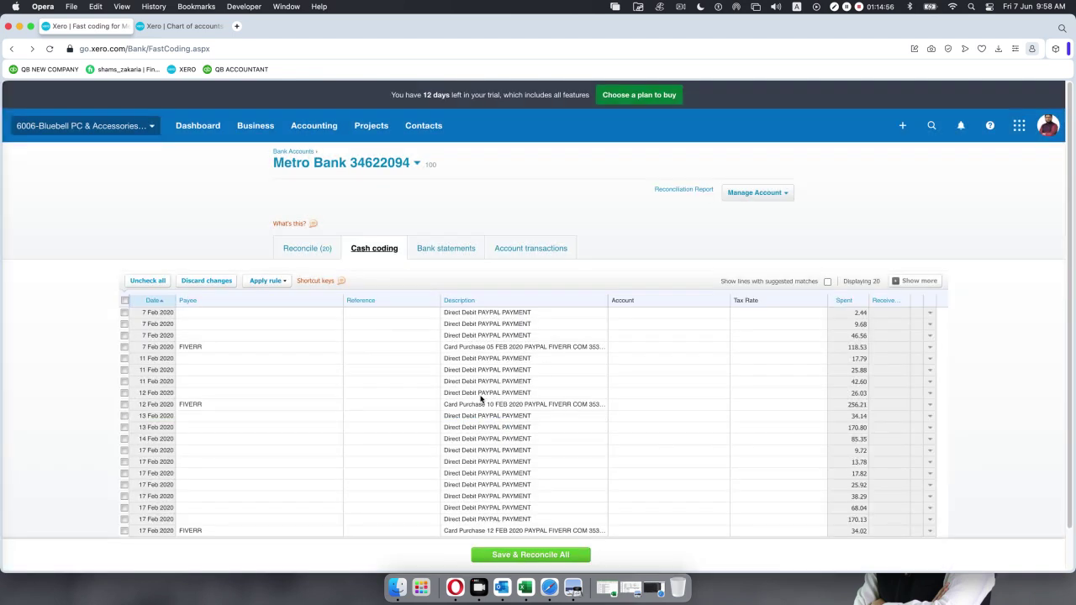
scroll(483, 399, "down", 2)
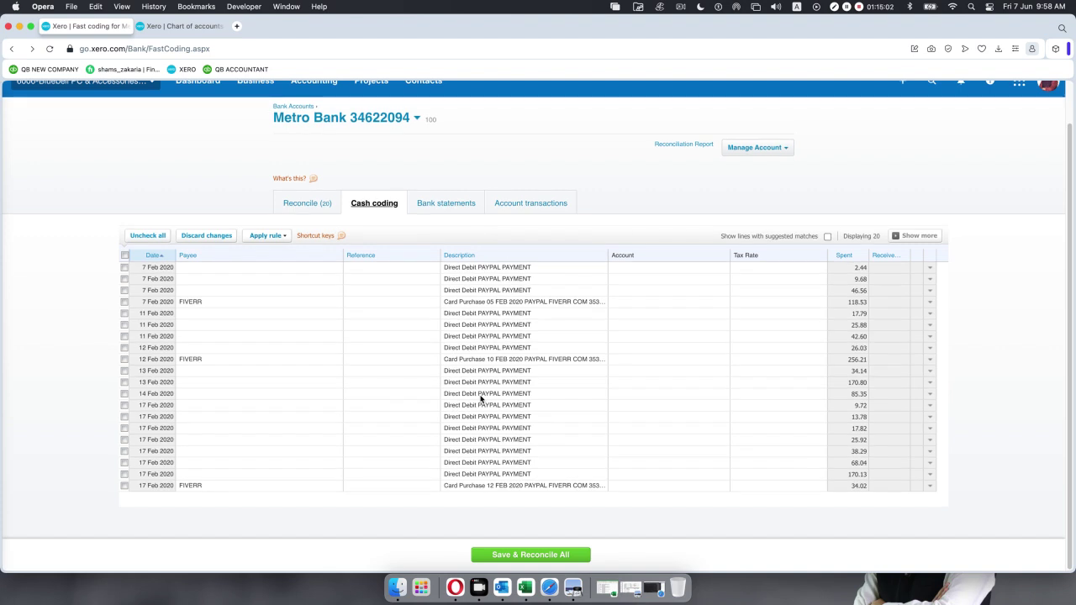
Start a new Expense-type account from the 7 Feb FIVERR line's account list.
left_click(635, 303)
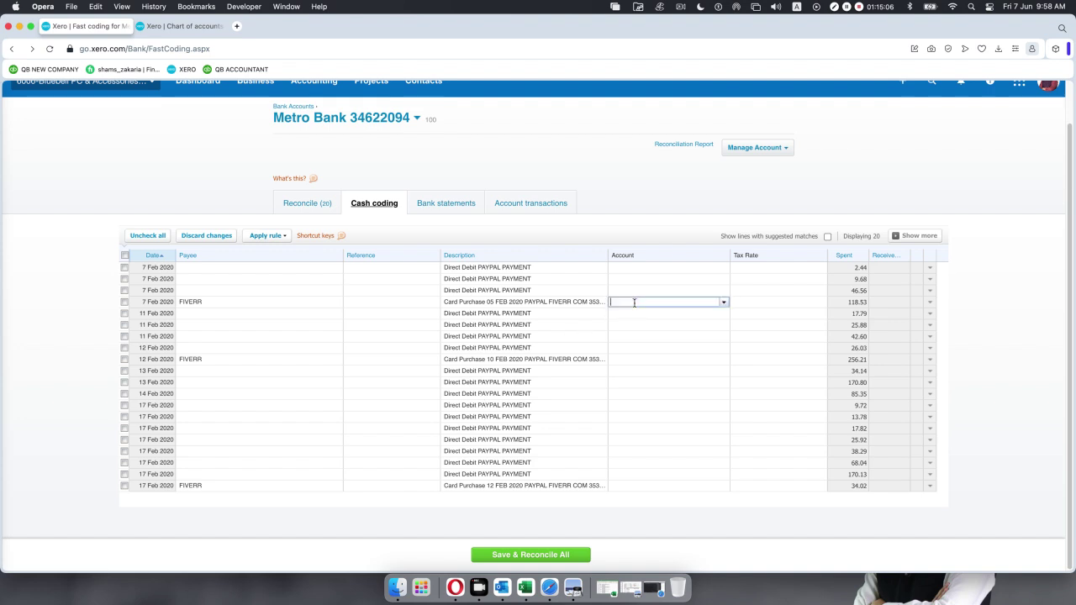
left_click(724, 303)
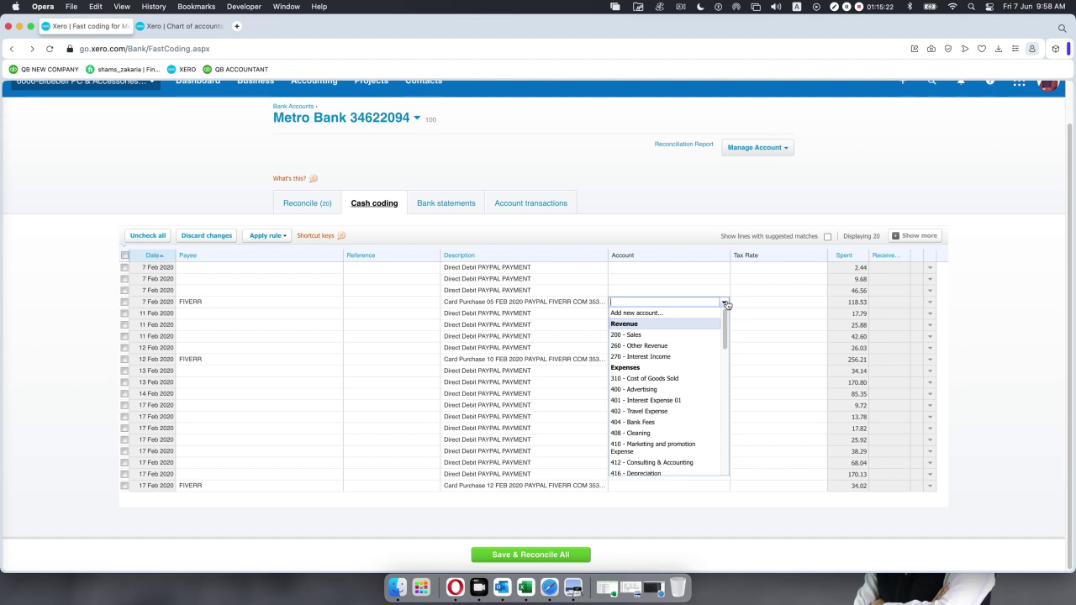
type("ser")
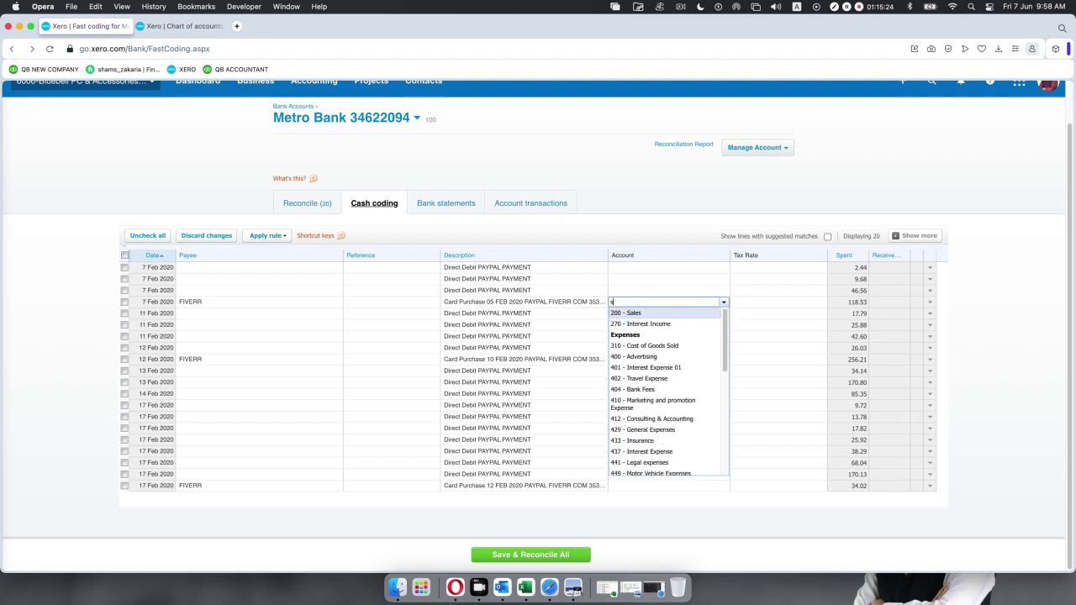
key("BackSpace")
key("BackSpace")
key("BackSpace")
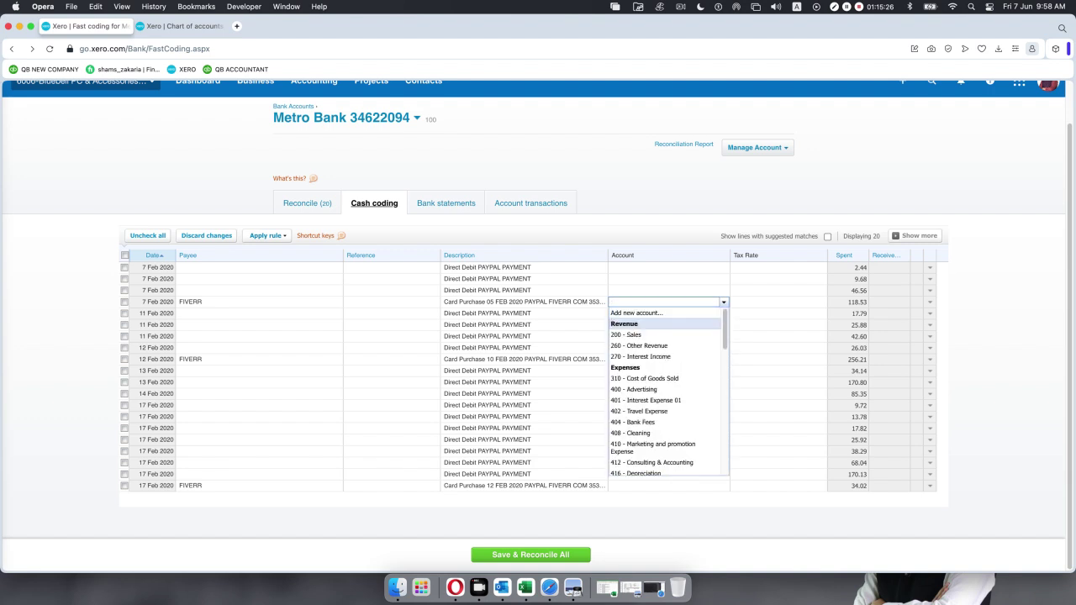
left_click(653, 314)
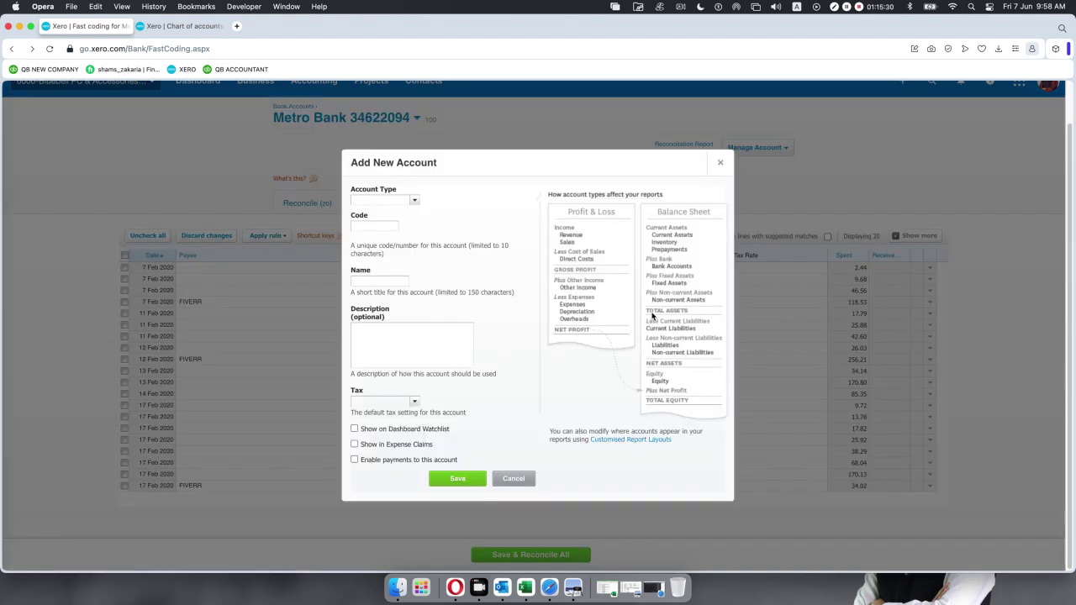
type("ex")
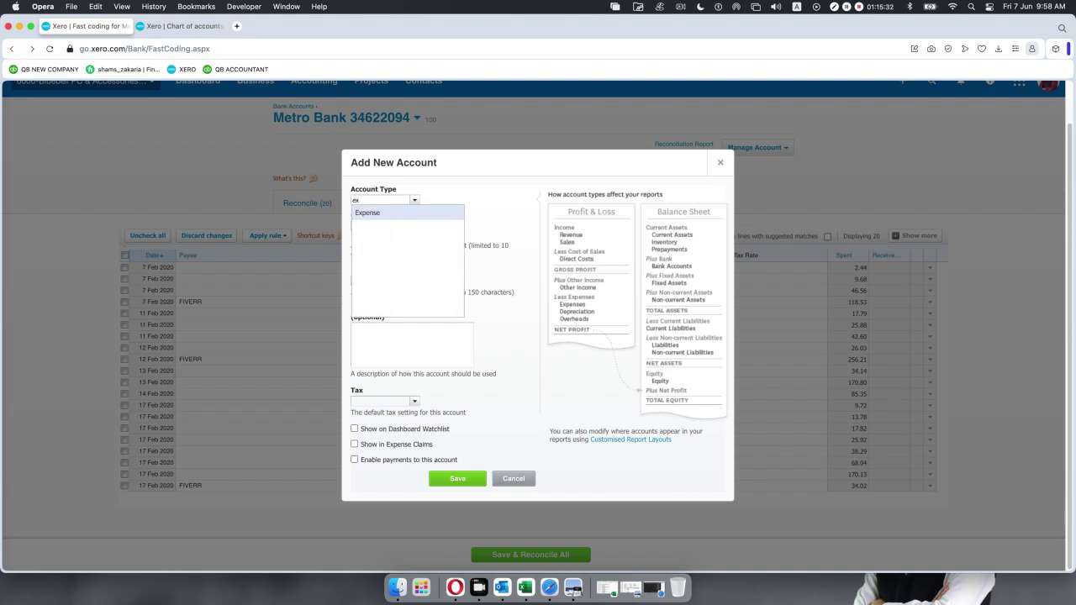
key("Return")
Give the new account code 411 and name 'Online Service Charge', then save it.
left_click(392, 227)
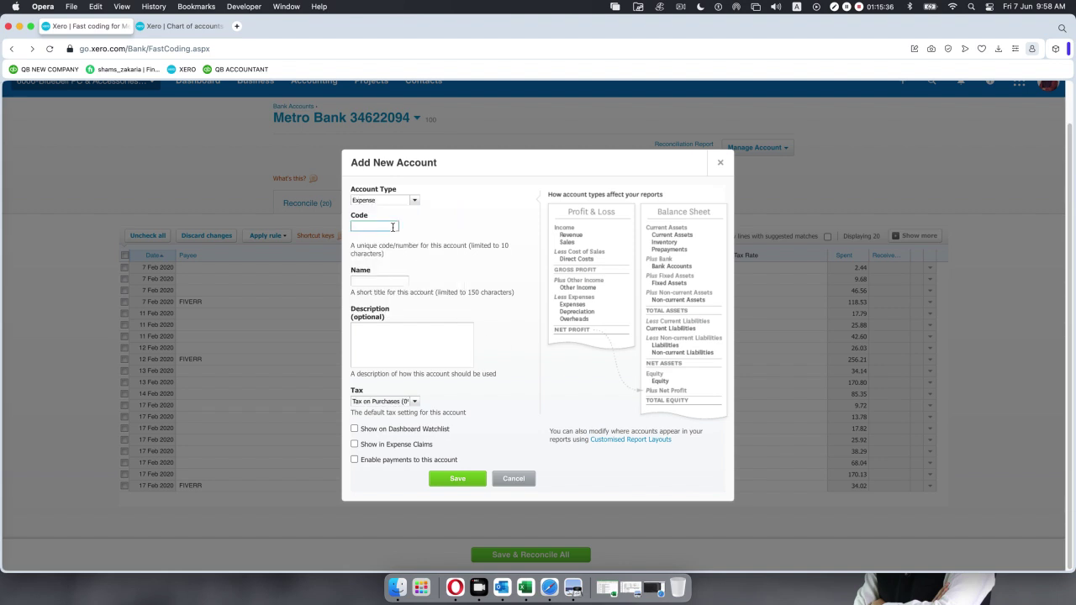
type("411")
left_click(401, 263)
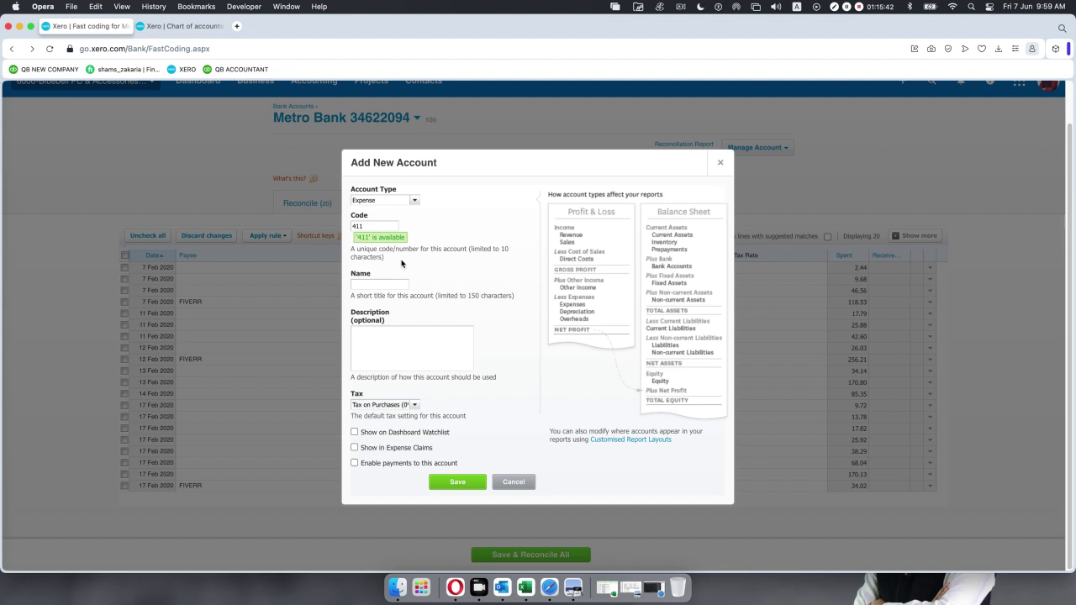
left_click(367, 284)
type("Service")
left_click(352, 284)
type("Online")
key("End")
type("Charge")
left_click(459, 484)
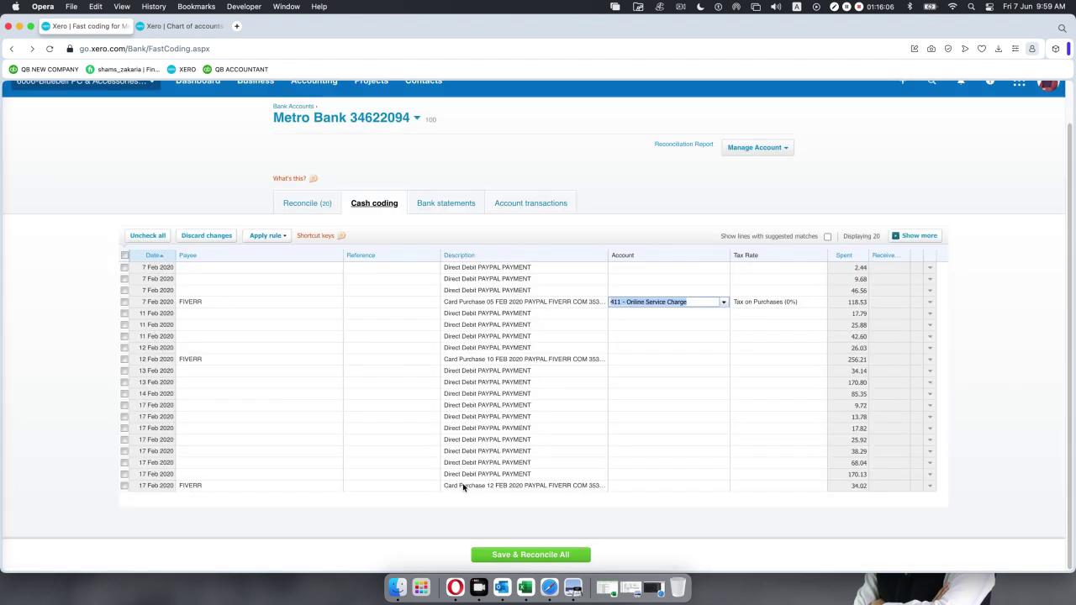
left_click(654, 583)
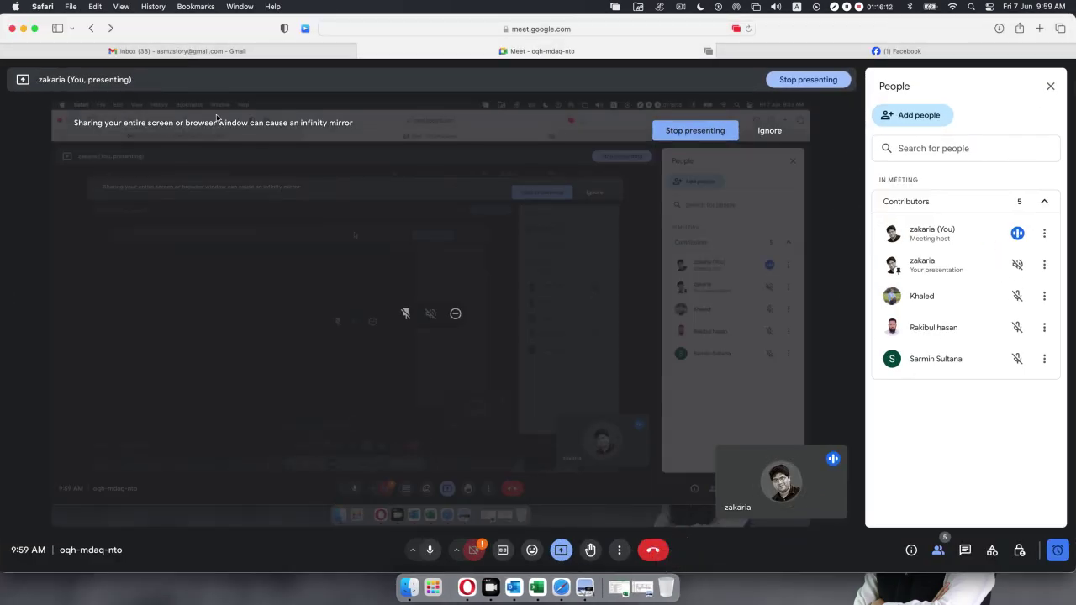
left_click(23, 28)
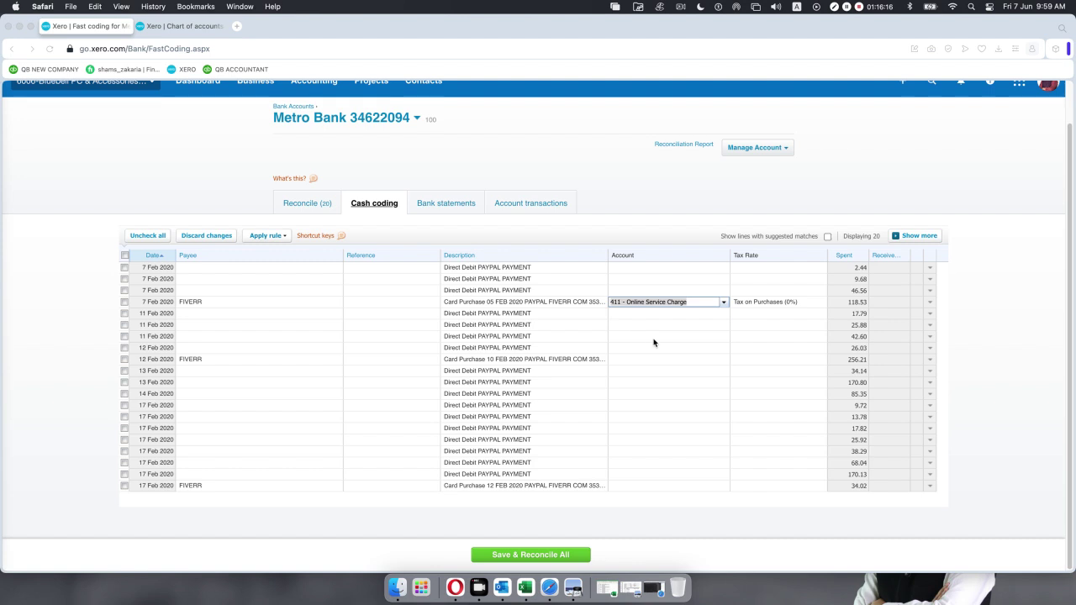
Code the 12 Feb FIVERR 256.21 and 17 Feb FIVERR 34.02 lines to 411.
left_click(632, 359)
type("411")
key("Return")
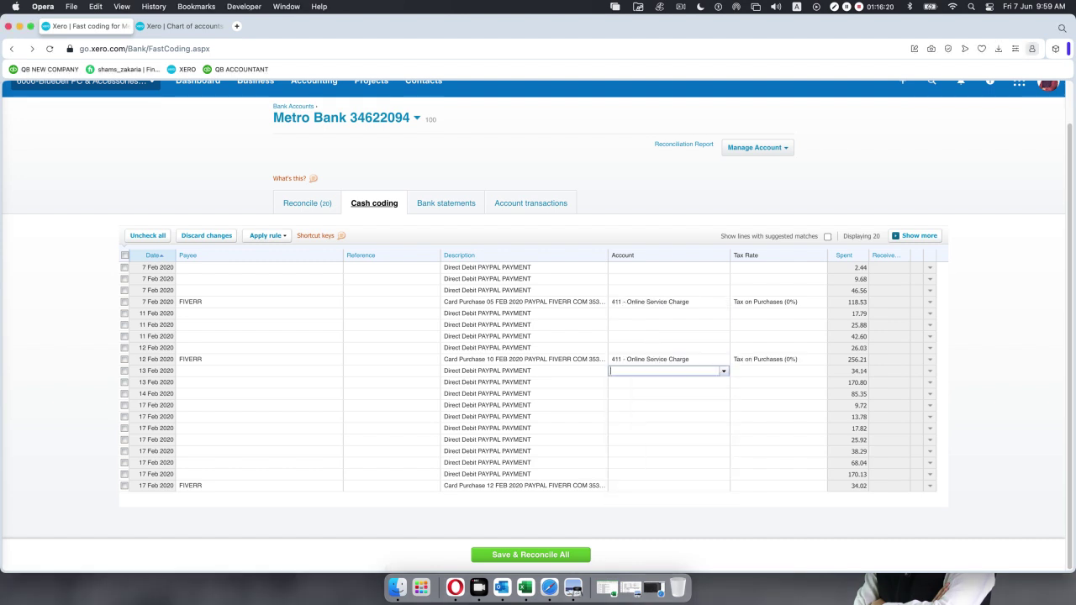
left_click(650, 486)
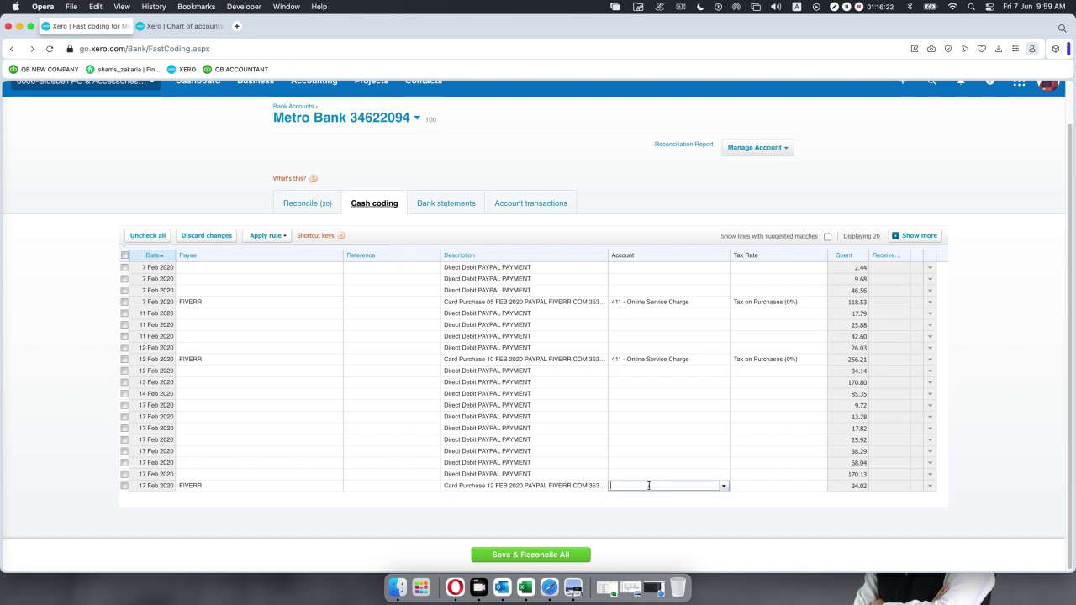
type("411")
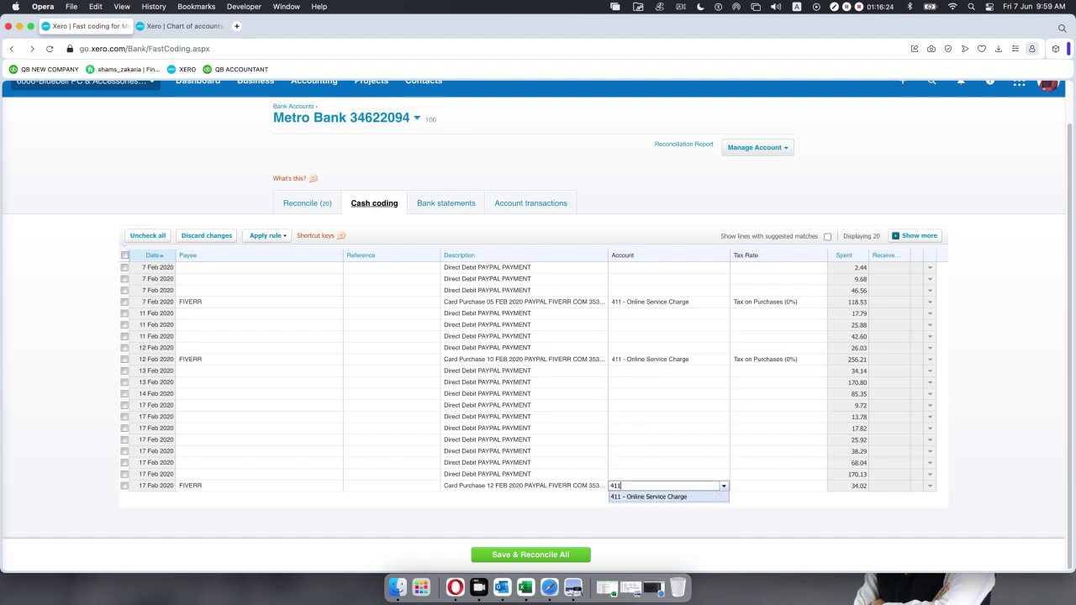
key("Return")
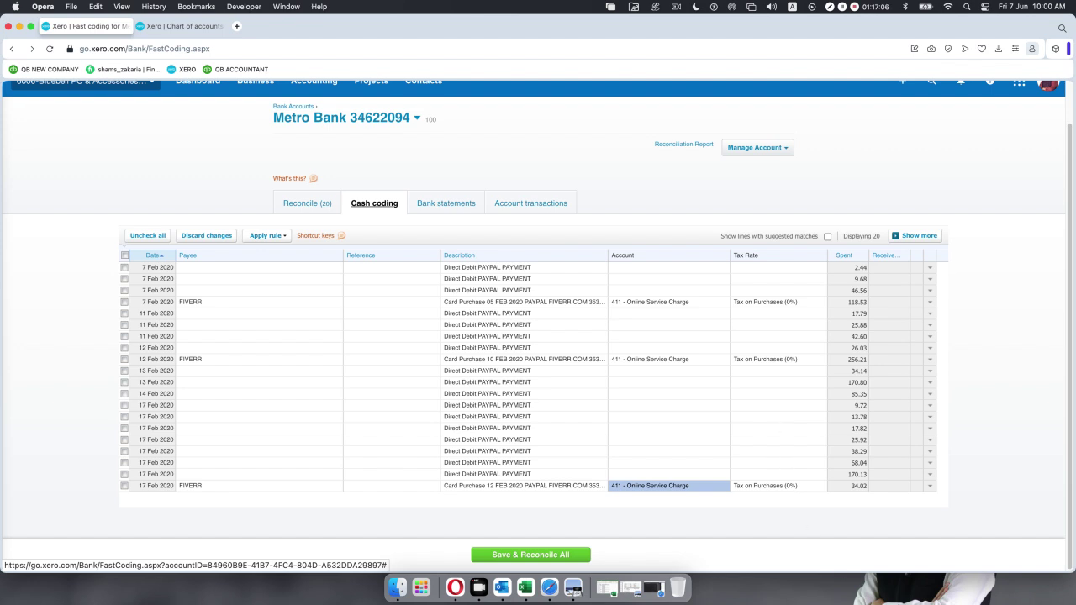
Admit the waiting person into the Google Meet call, then minimize Meet to return to Xero.
left_click(659, 579)
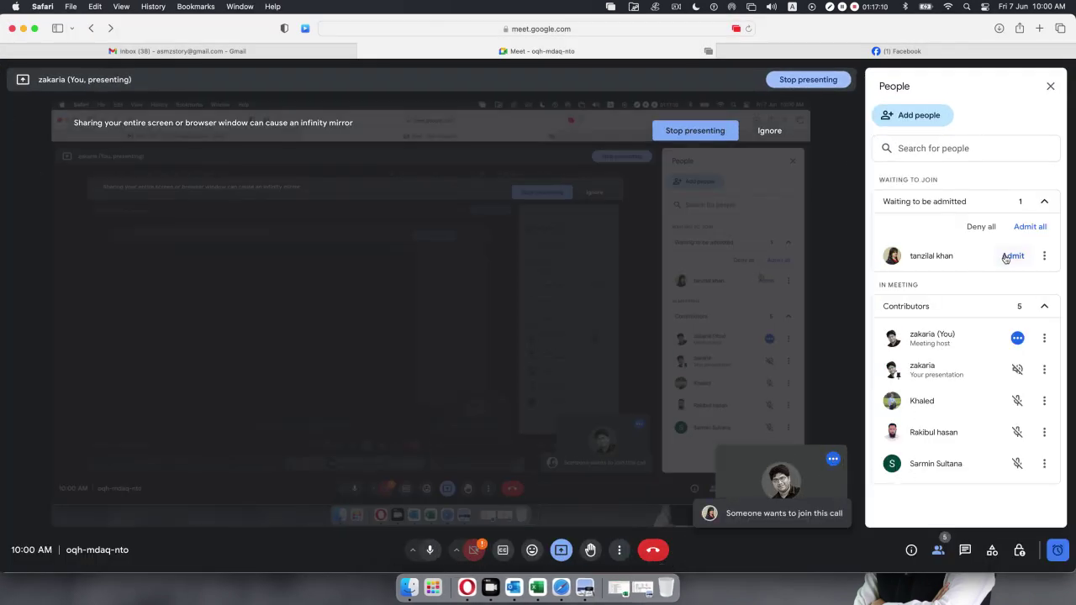
left_click(1011, 256)
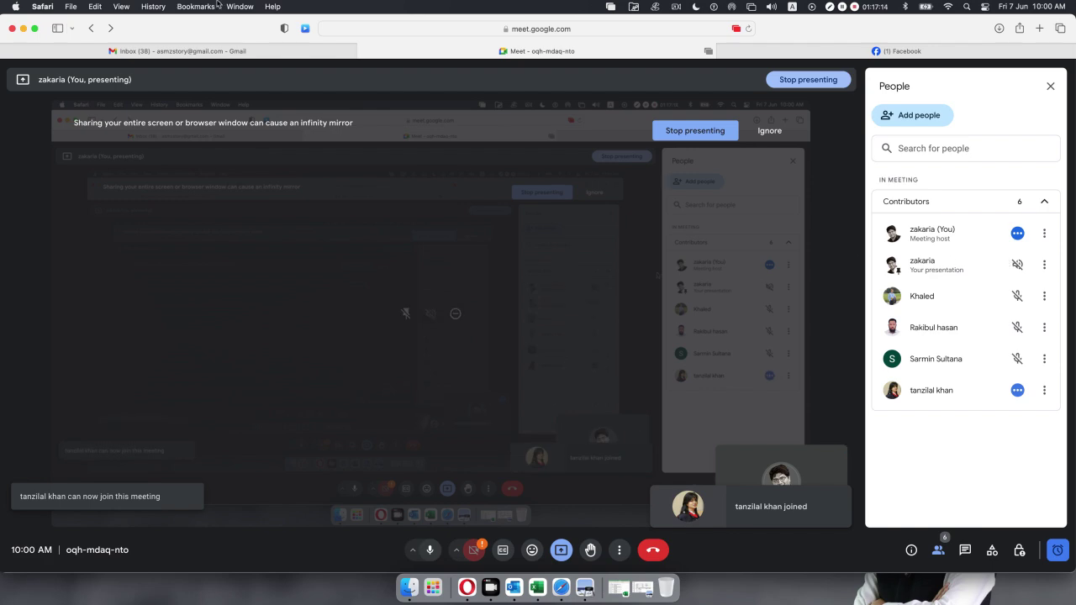
left_click(22, 31)
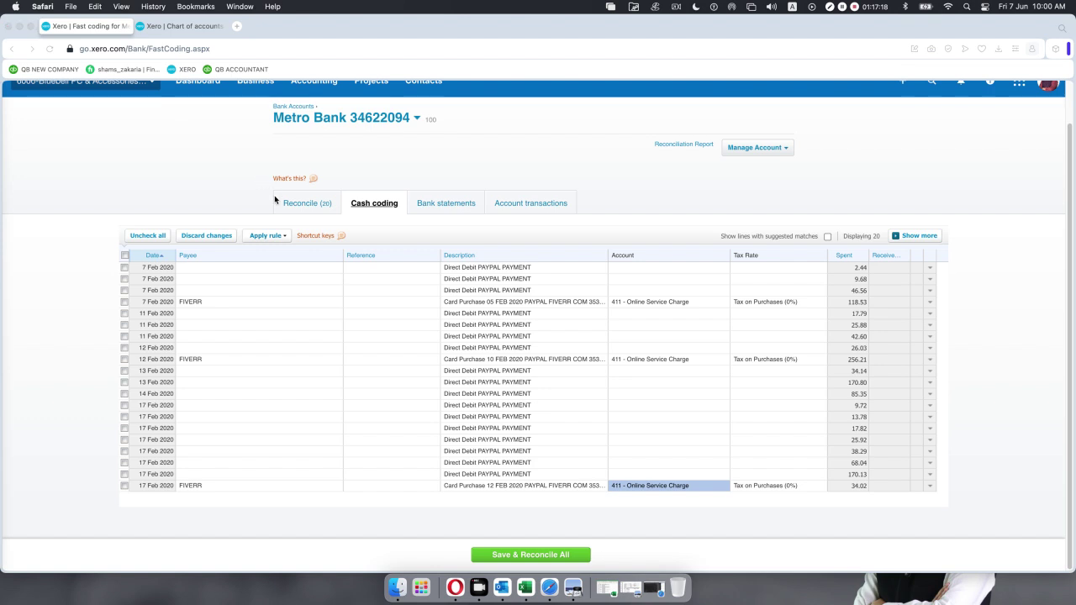
Save and reconcile the 7, 12 and 17 Feb FIVERR lines coded to 411.
left_click(125, 486)
left_click(125, 359)
left_click(125, 301)
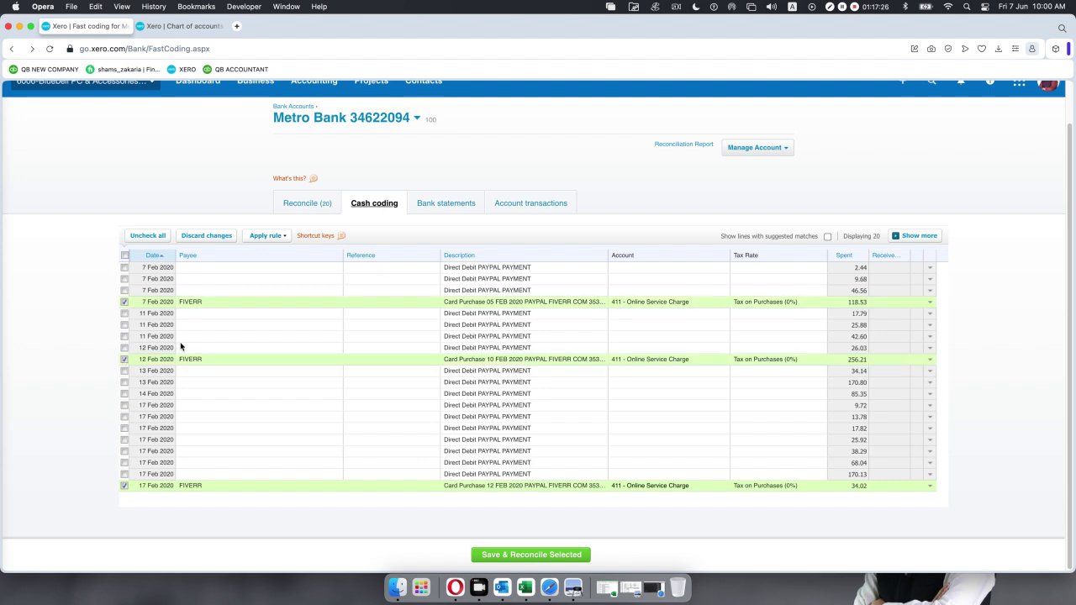
left_click(514, 556)
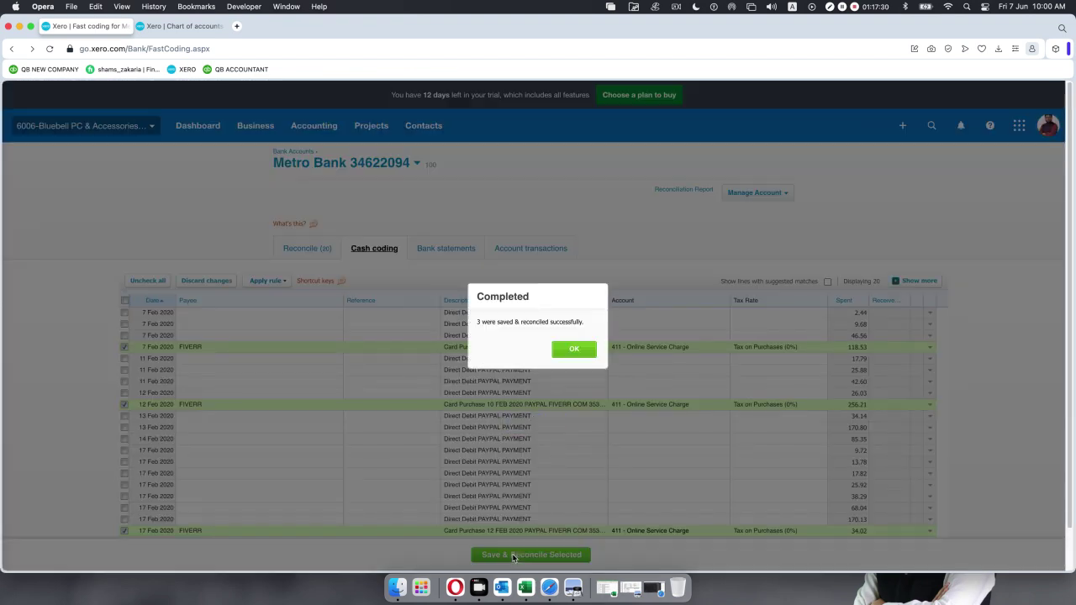
left_click(572, 350)
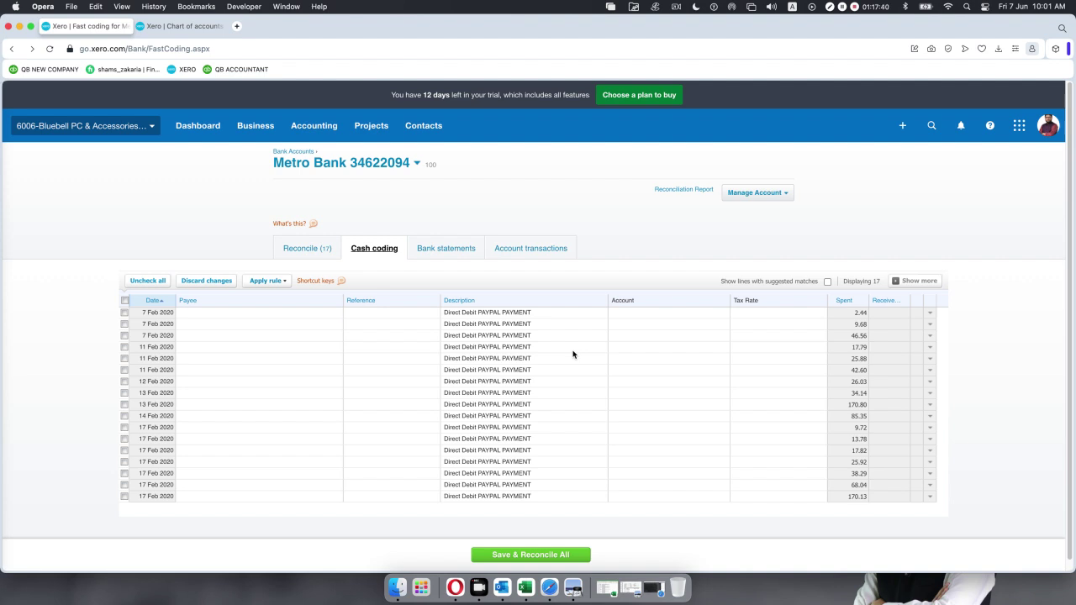
Open the account list for the first PayPal payment, then switch to the Chart of accounts.
left_click(642, 313)
left_click(723, 315)
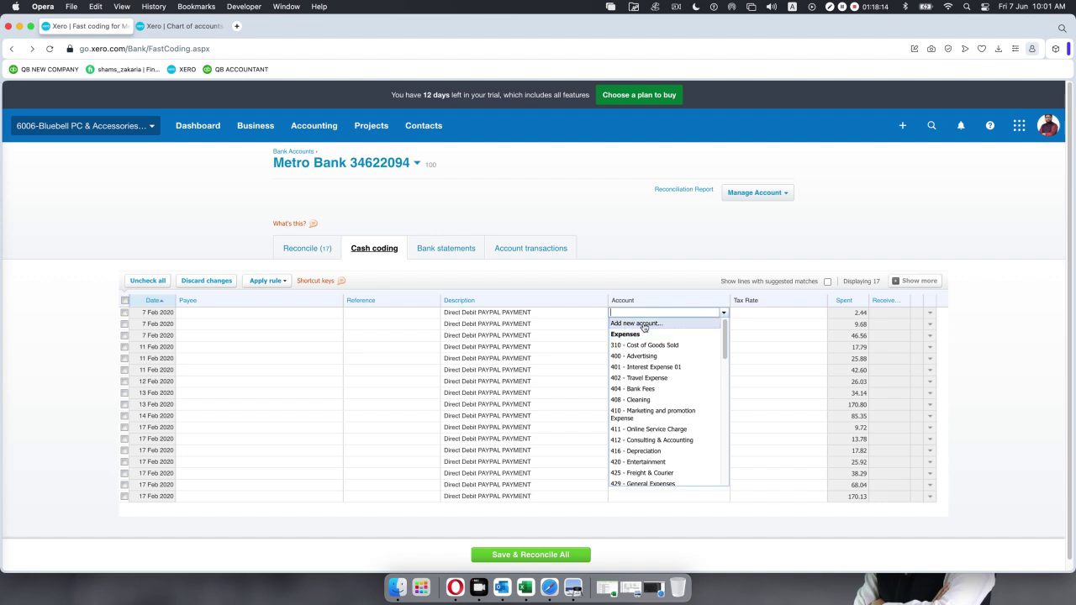
left_click(186, 26)
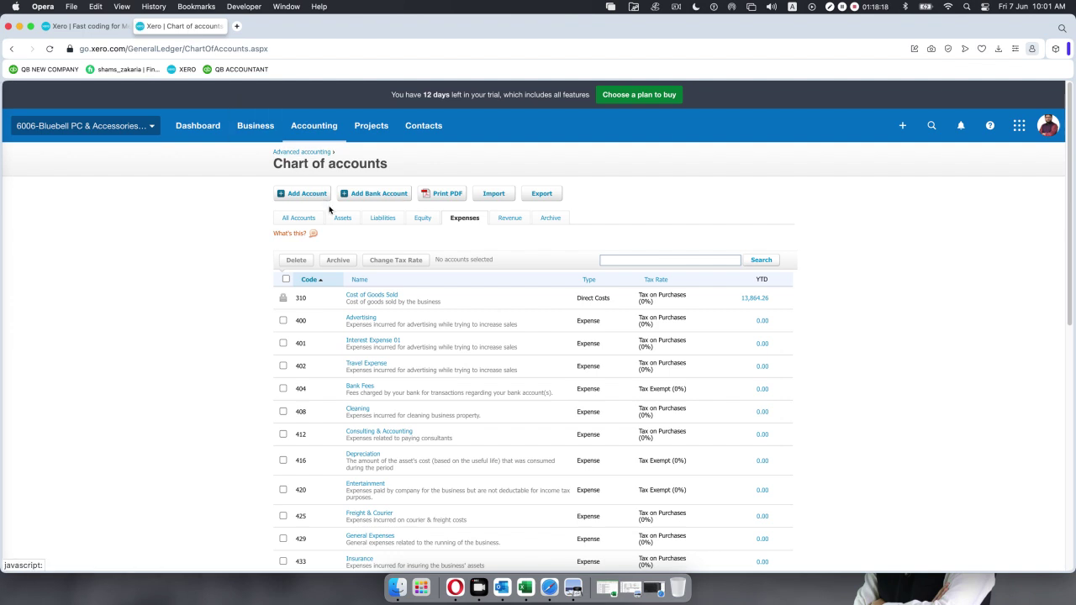
Start a bank account without a bank feed, with bank name and account name 'Paypal'.
left_click(373, 195)
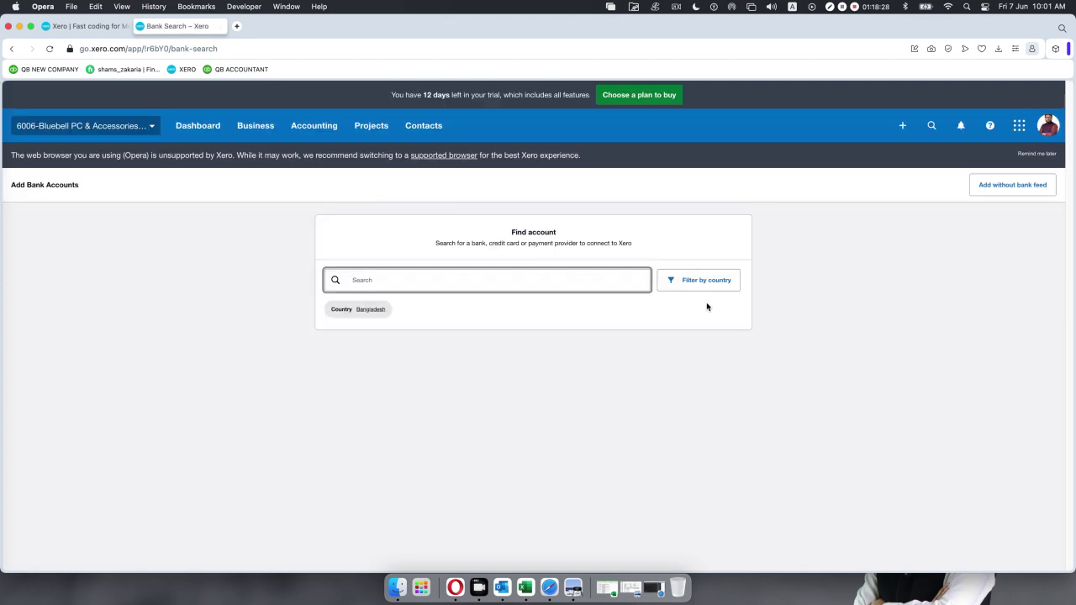
left_click(989, 192)
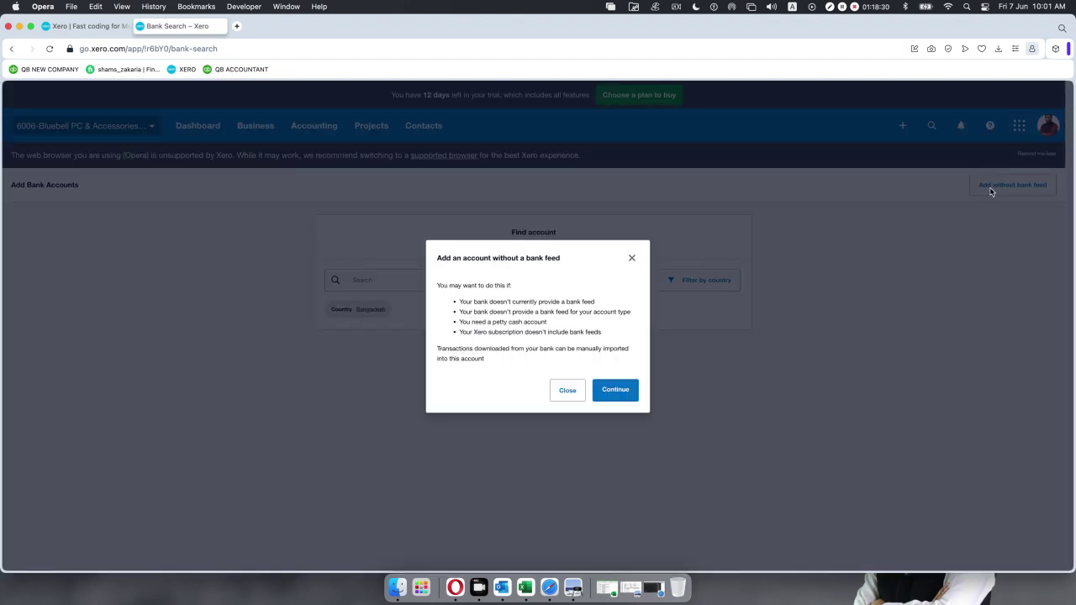
left_click(615, 396)
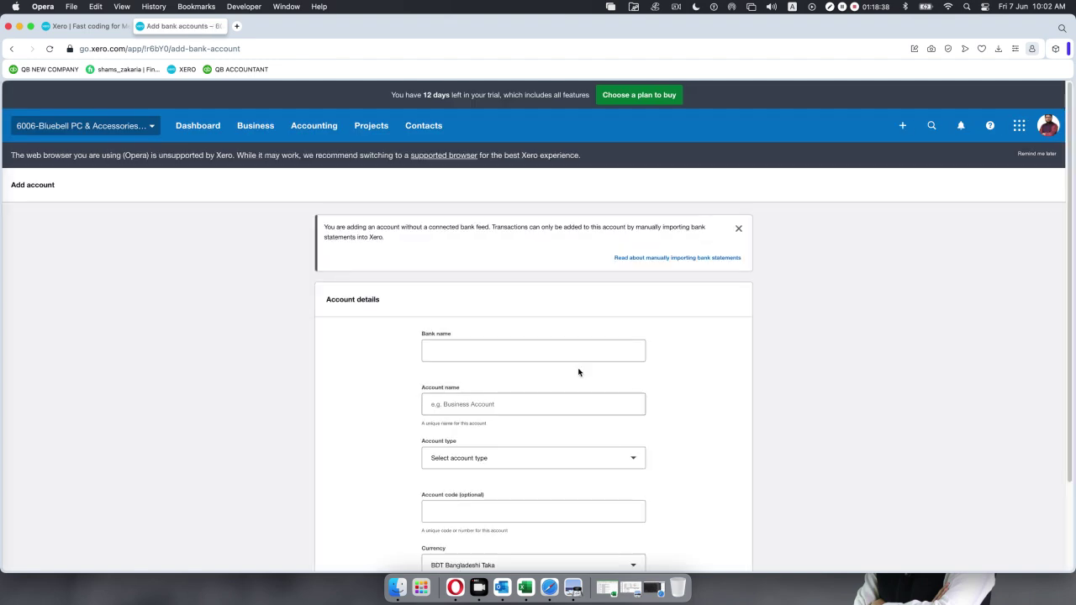
left_click(529, 356)
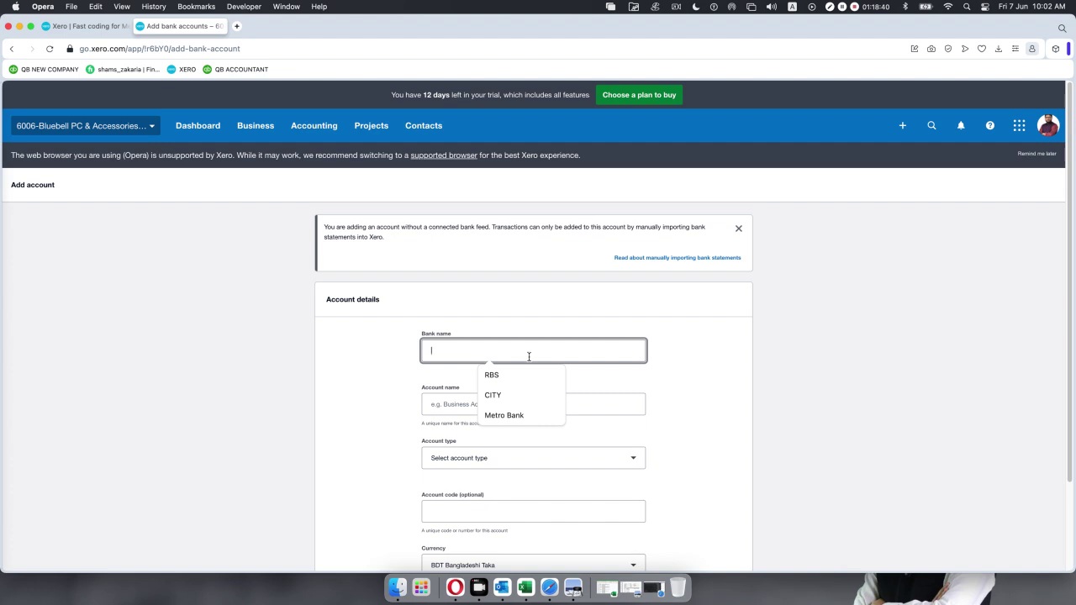
type("Paypal")
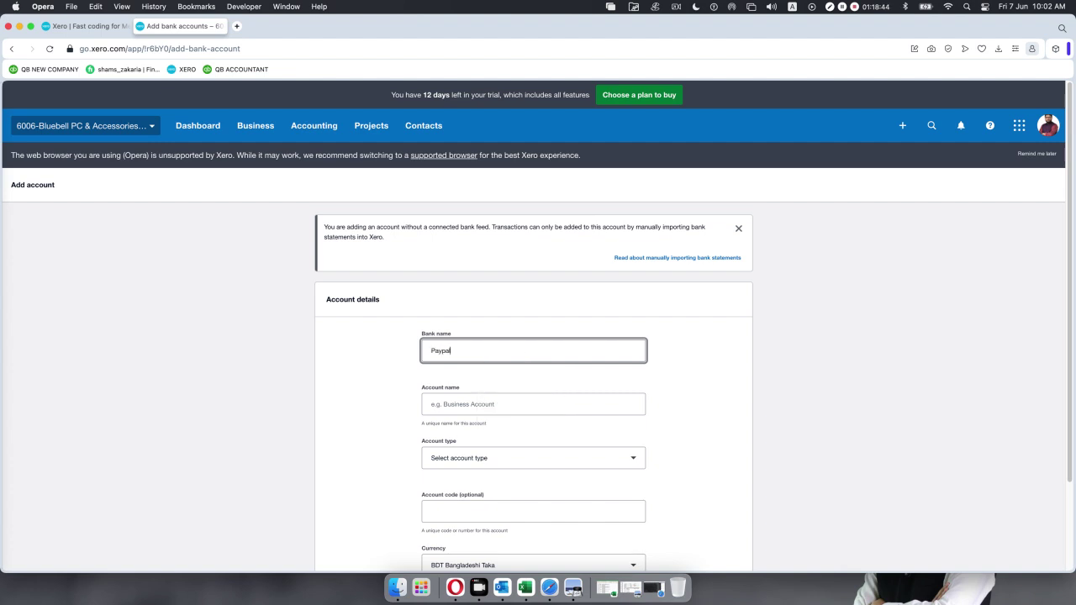
left_click(493, 405)
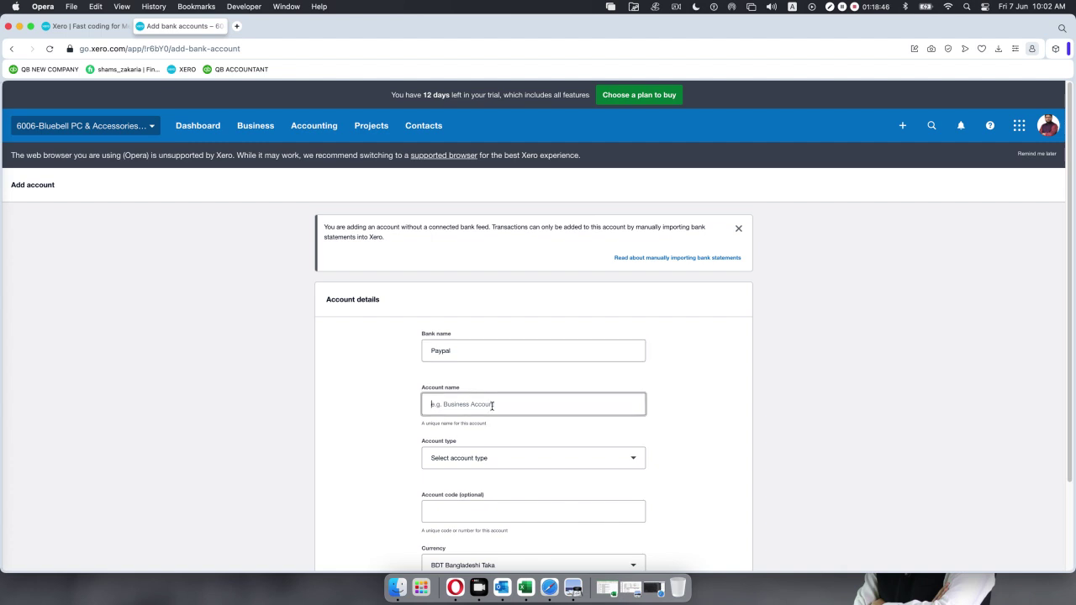
type("Pa")
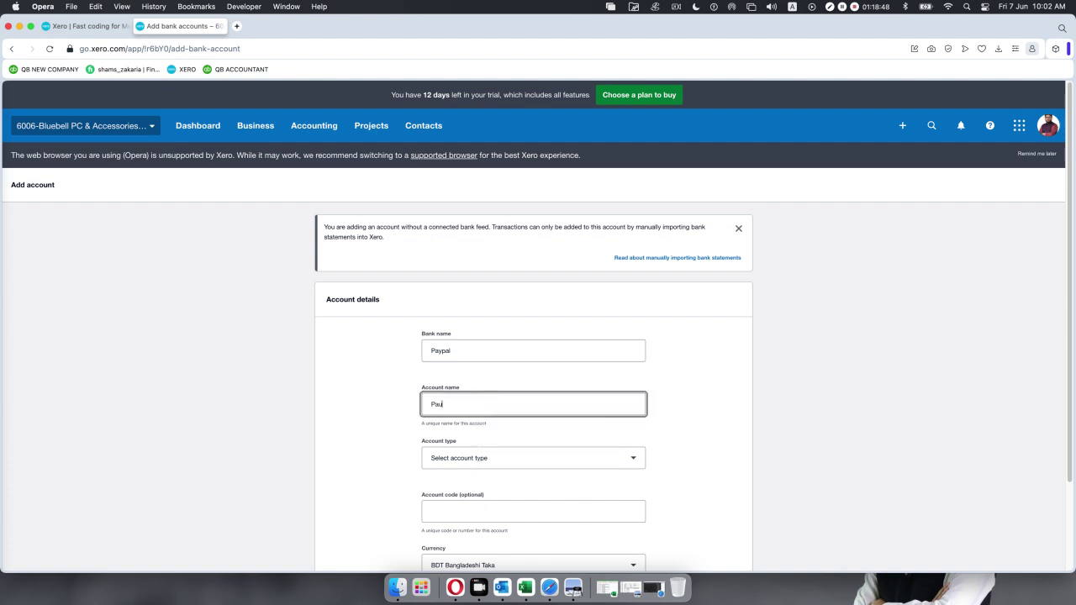
type("ypal")
Set account type Other, enter the bank account number and code 104, and add the account.
left_click(494, 465)
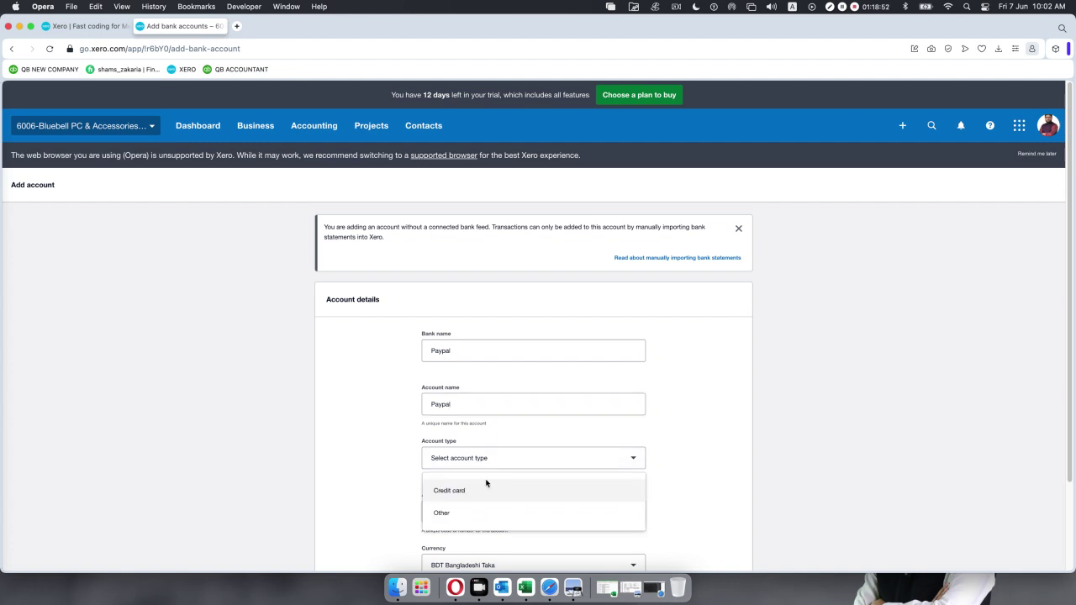
left_click(476, 512)
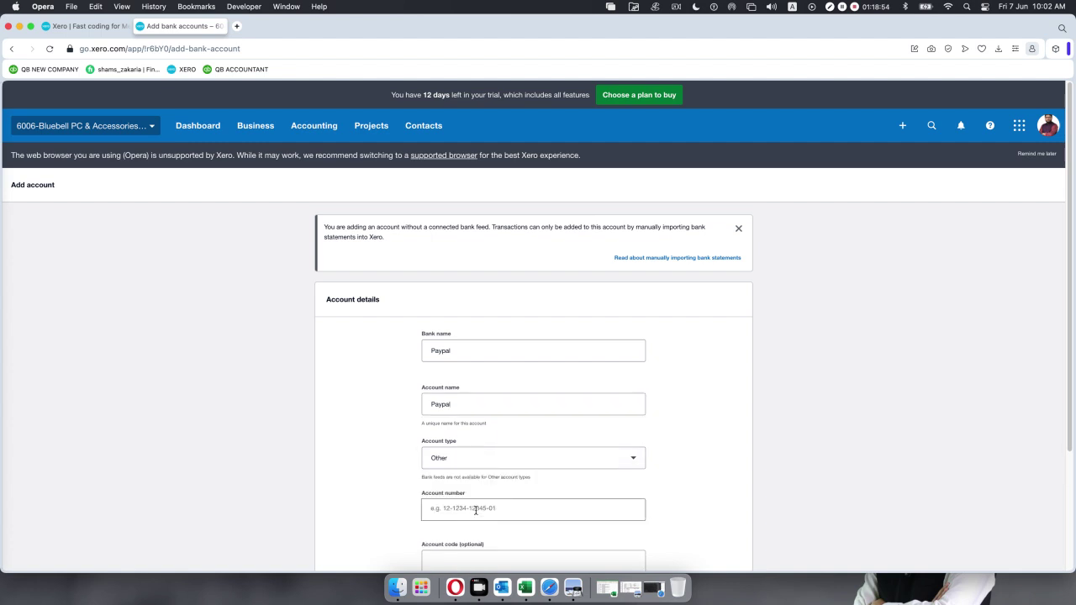
scroll(476, 510, "down", 3)
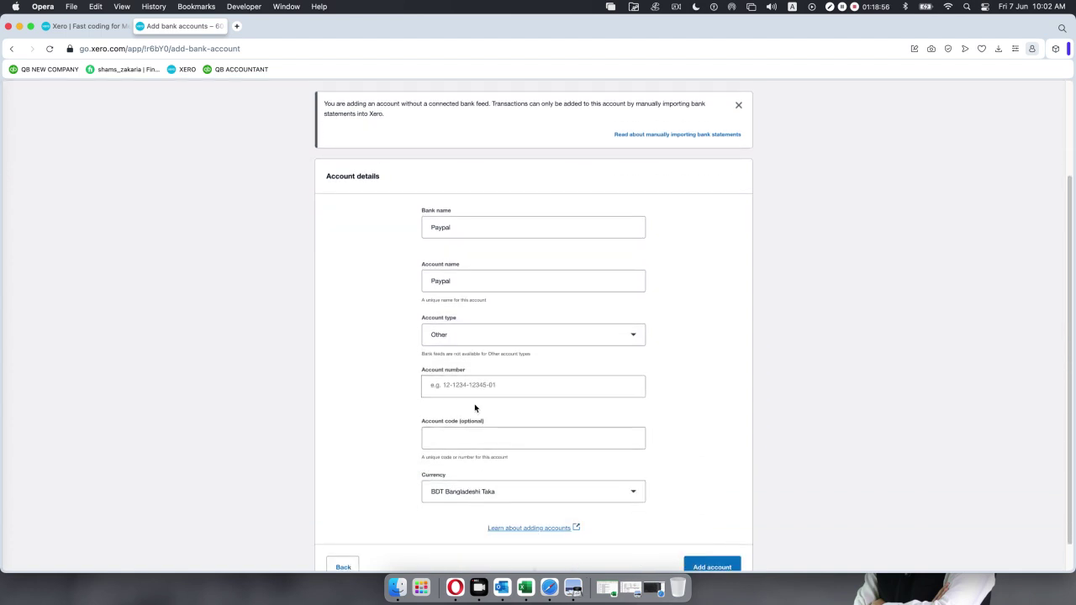
left_click(474, 385)
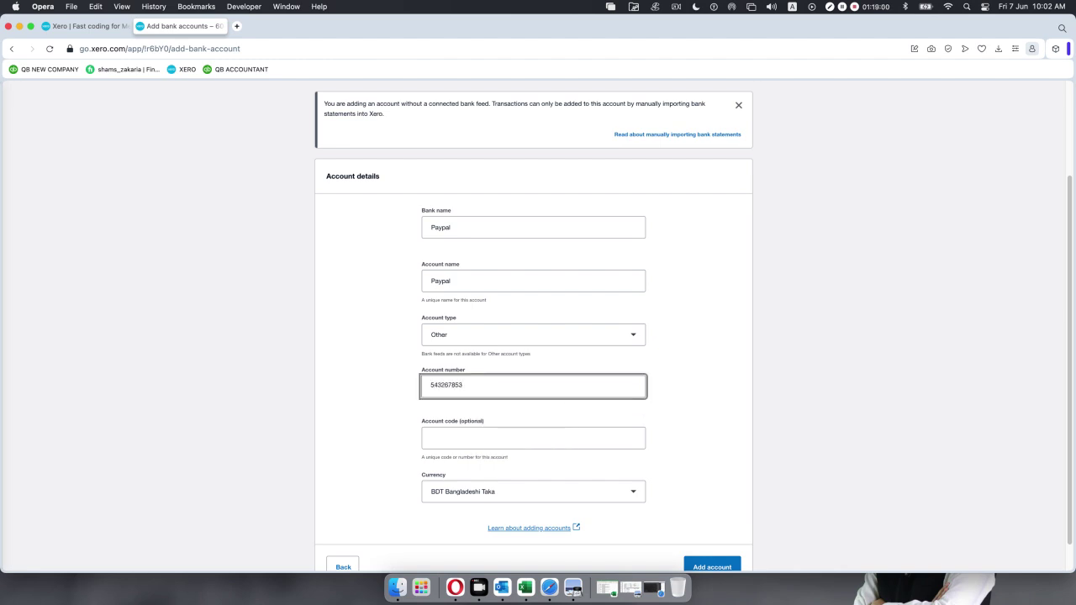
left_click(475, 440)
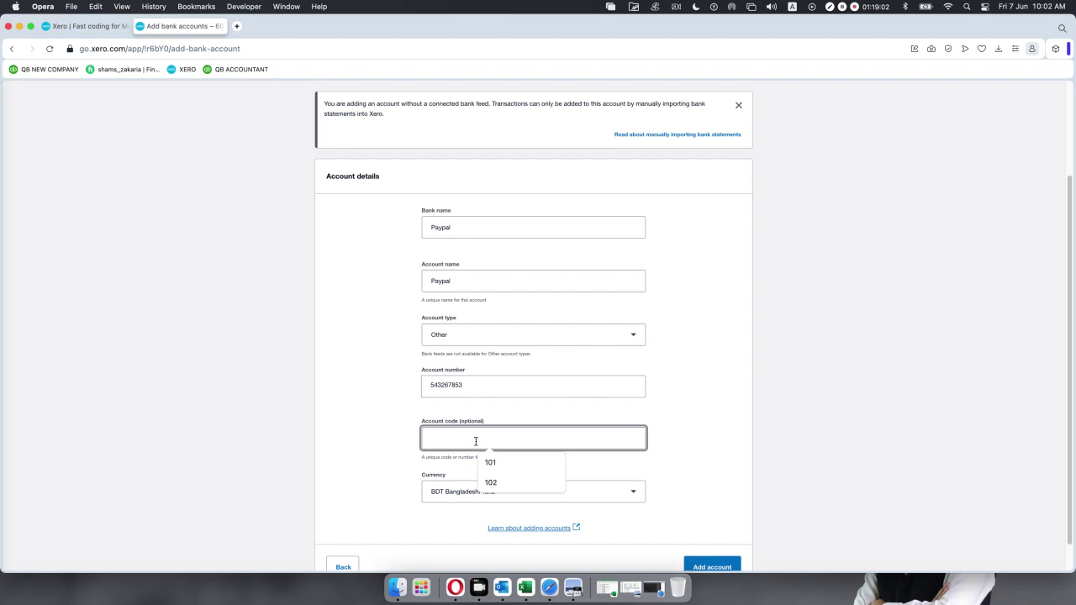
type("100")
key("BackSpace")
type("4")
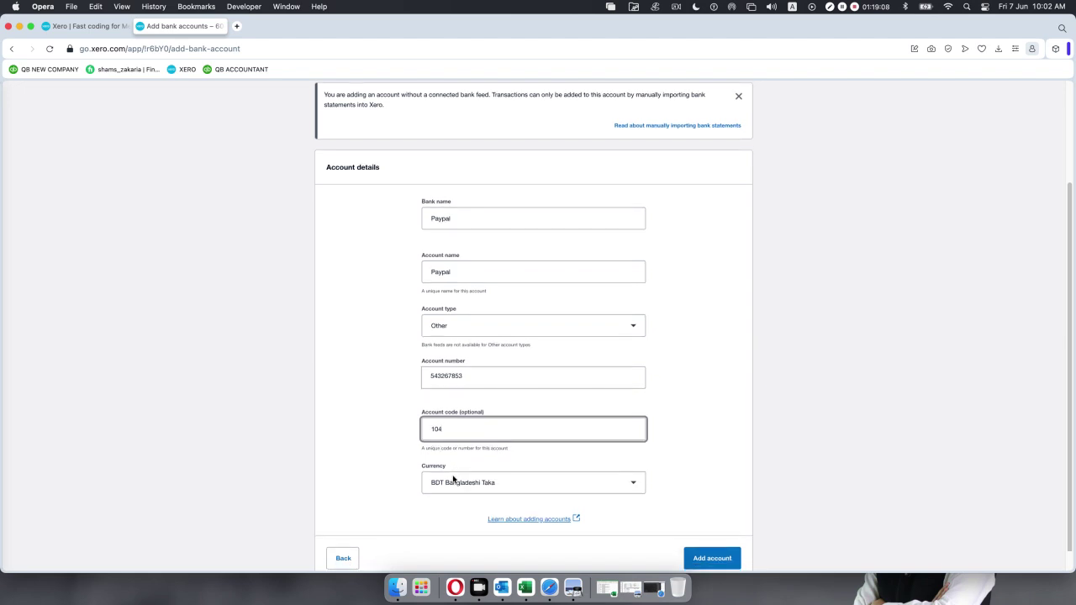
scroll(492, 496, "down", 1)
left_click(717, 537)
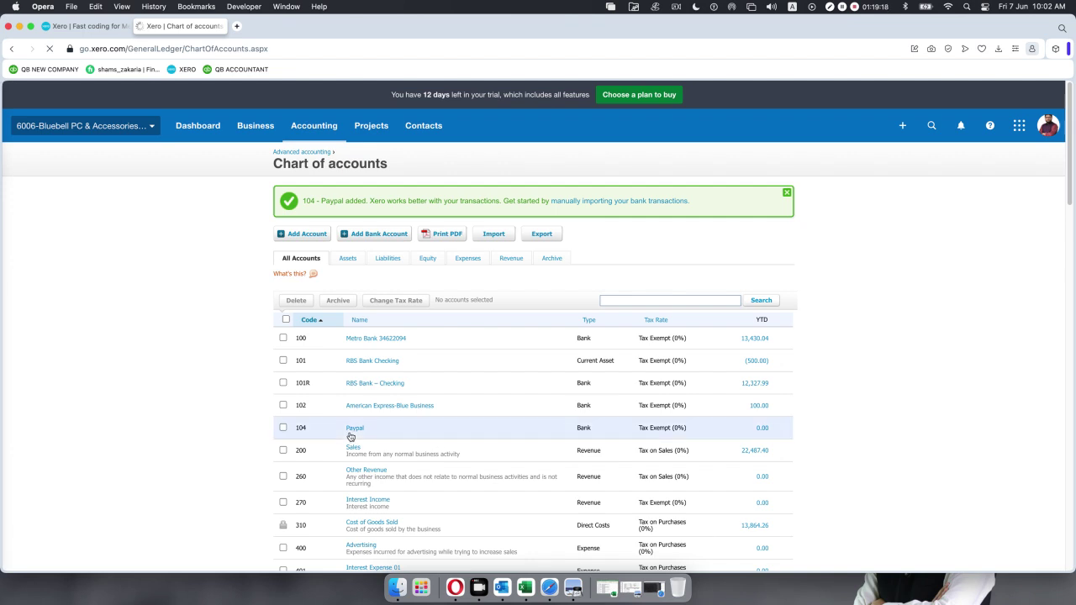
Back on cash coding, try entering account code 104 on the first PayPal line.
left_click(97, 28)
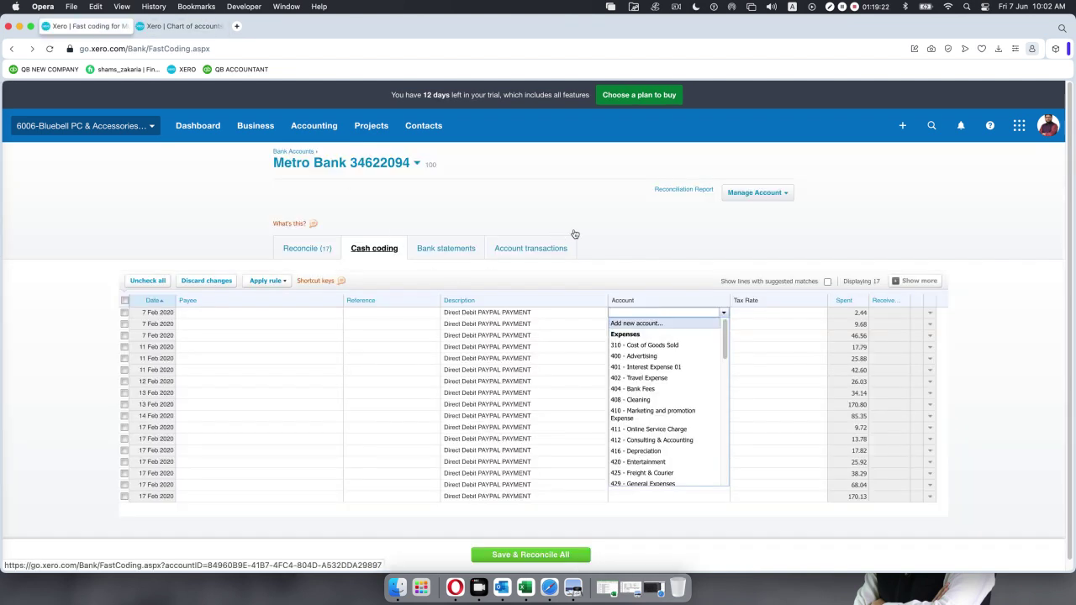
left_click(618, 223)
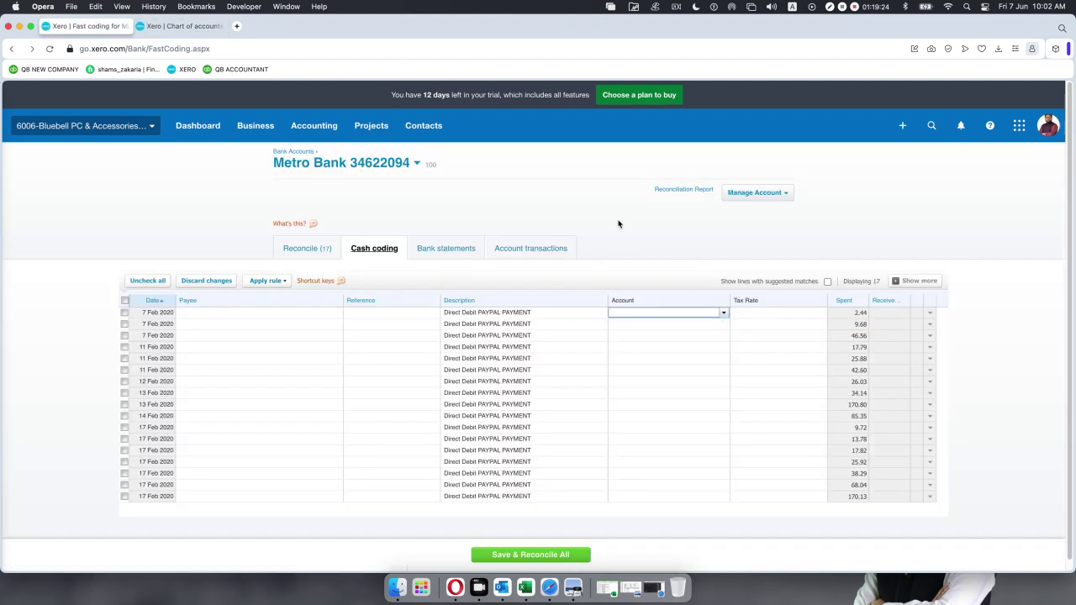
left_click(724, 314)
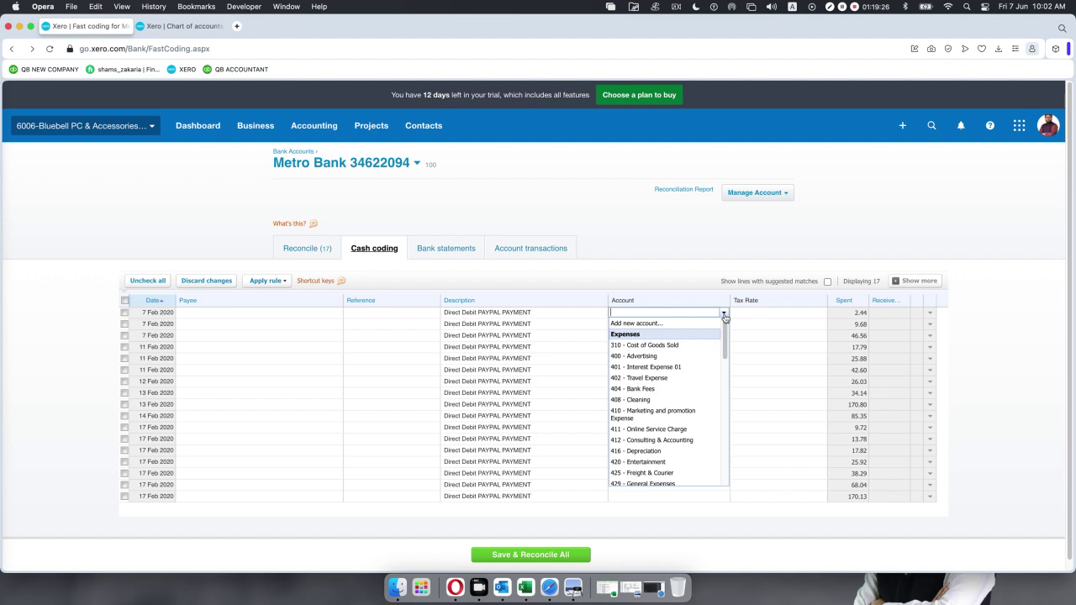
type("1")
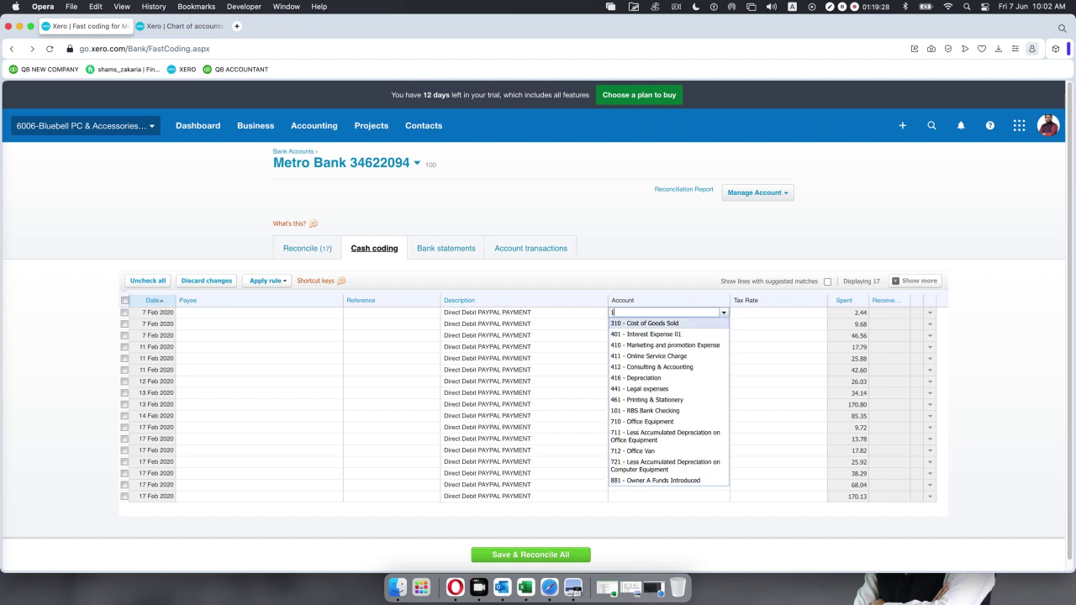
type("0")
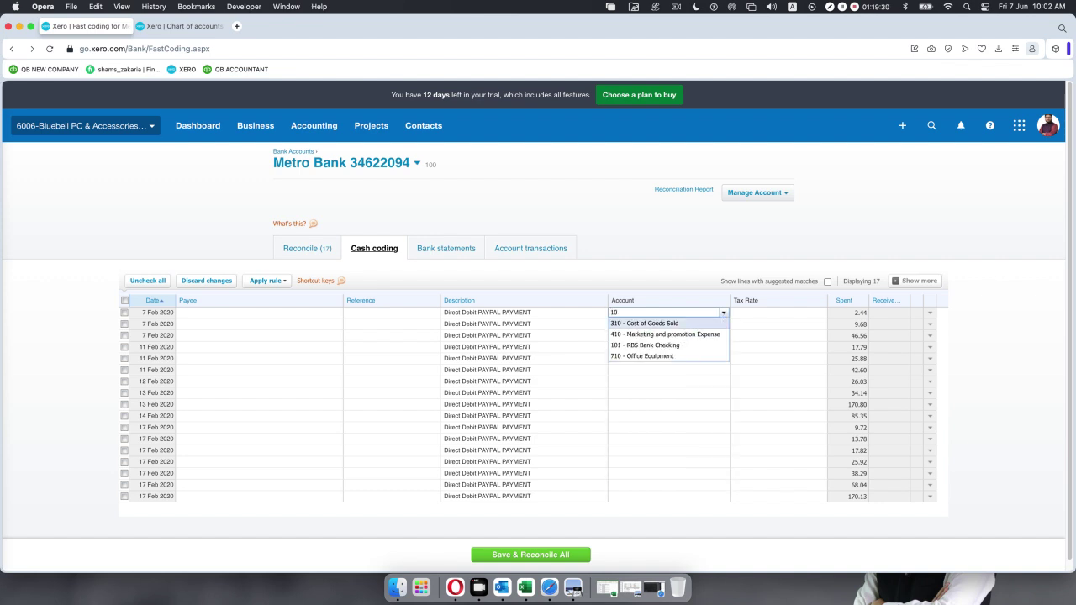
type("4")
type("0")
key("BackSpace")
key("BackSpace")
type("04")
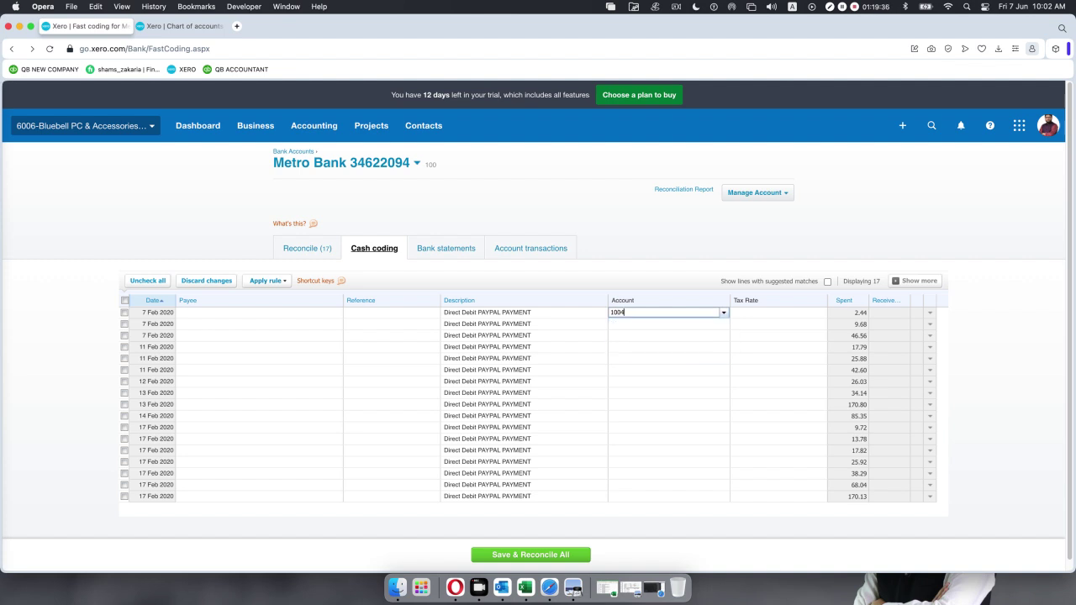
key("BackSpace")
key("BackSpace")
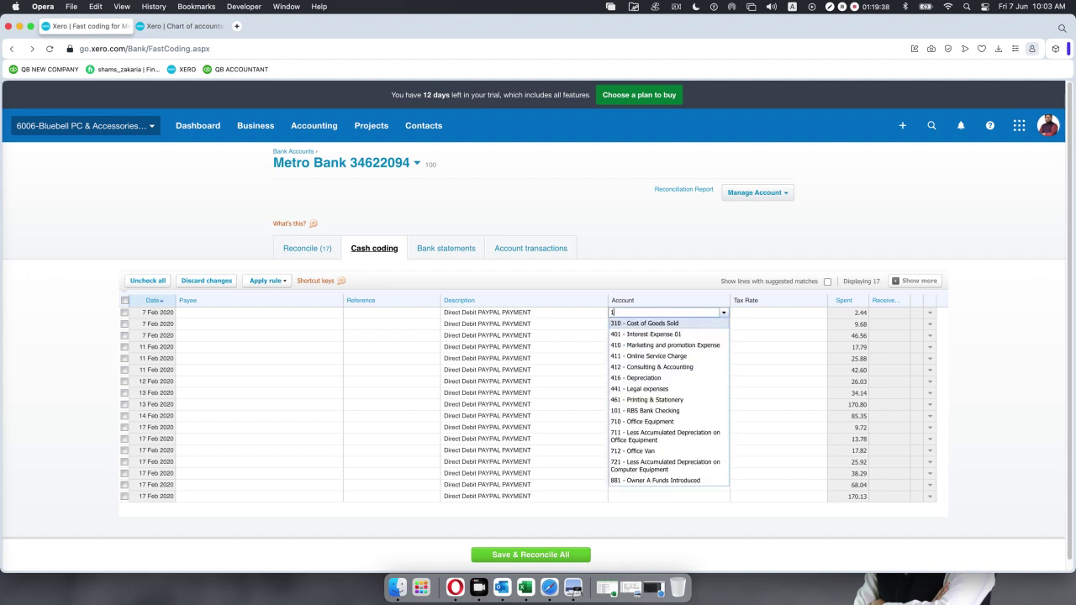
type("04")
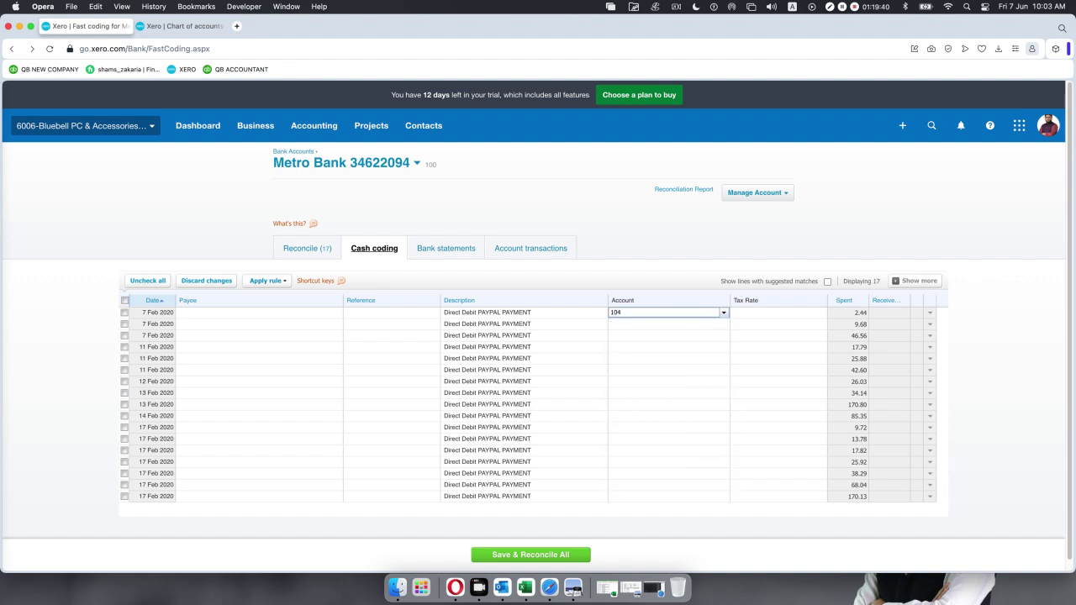
Confirm 104 Paypal is in the Chart of accounts, then reload the cash coding page.
left_click(184, 25)
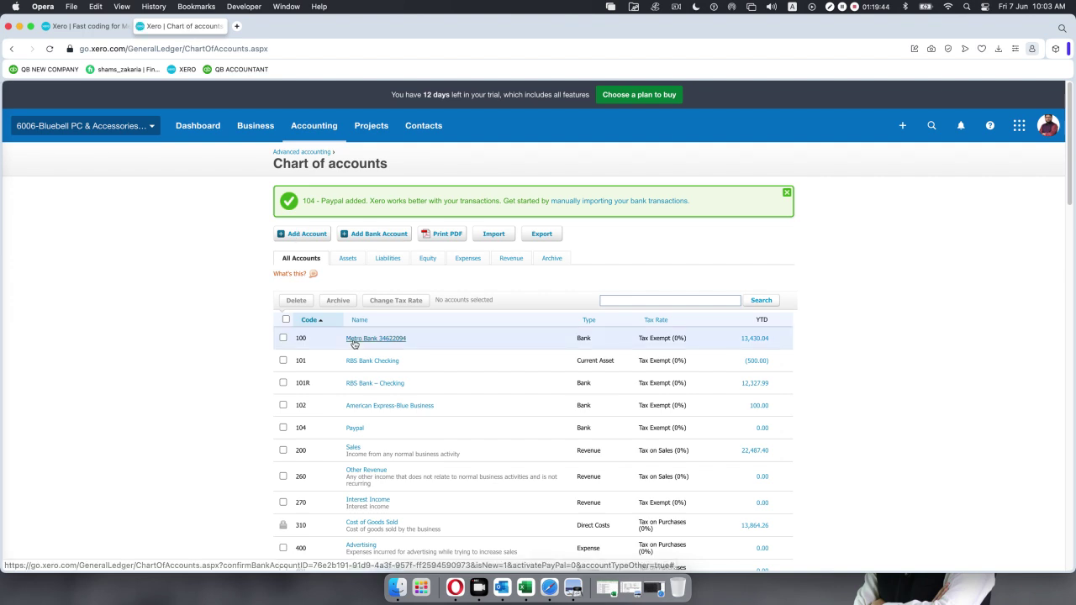
left_click(94, 25)
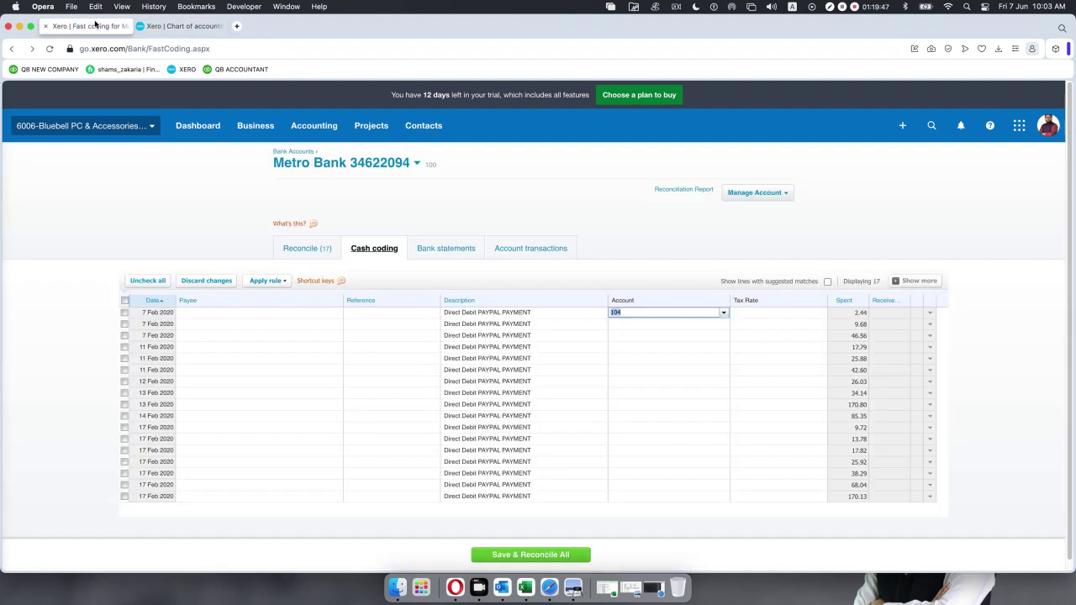
left_click(49, 48)
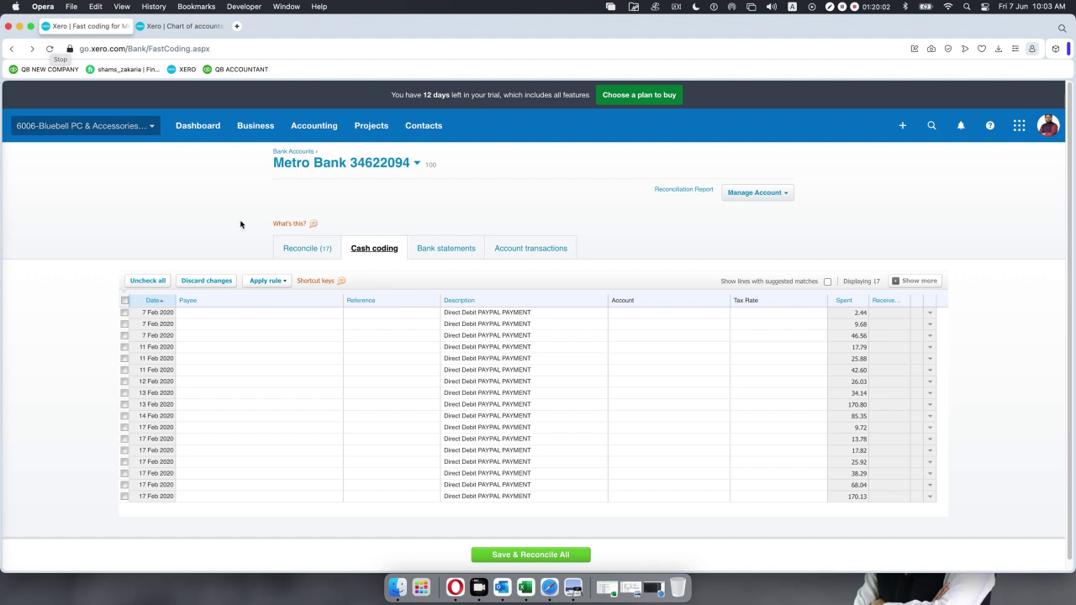
left_click(652, 313)
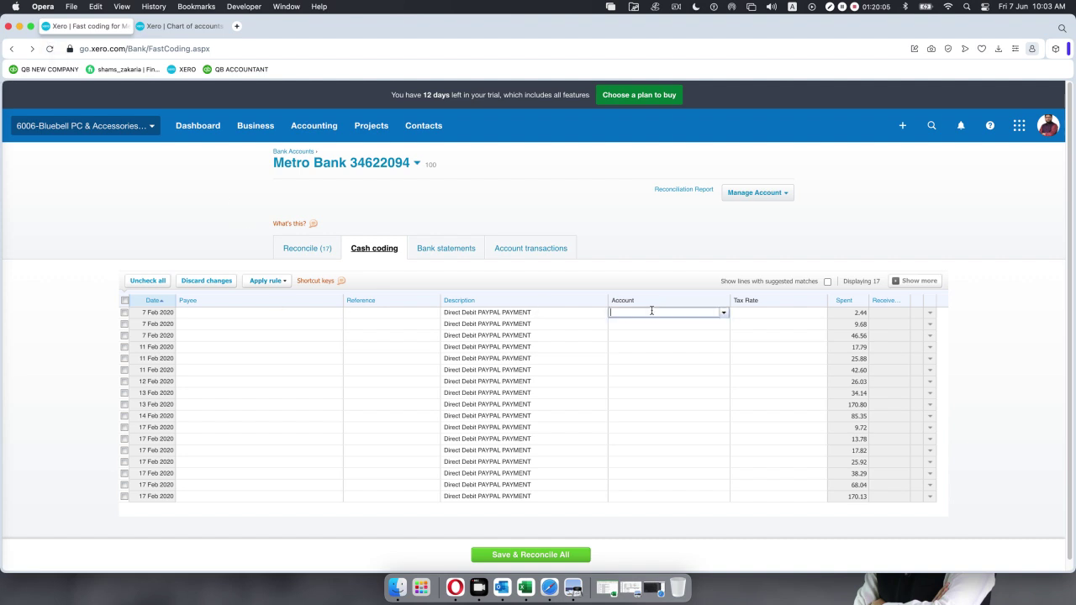
left_click(723, 313)
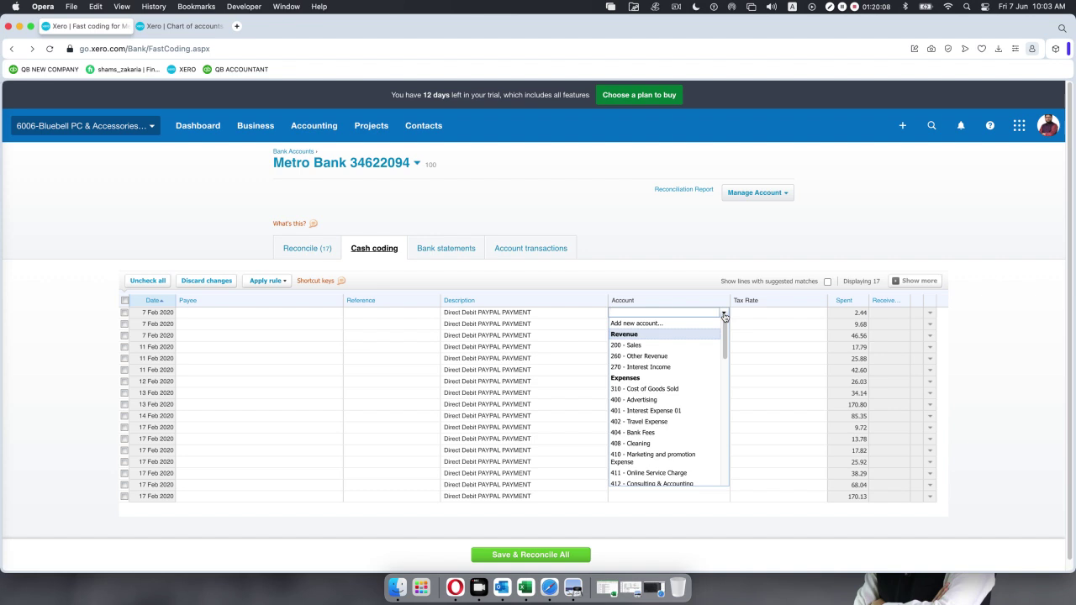
type("104")
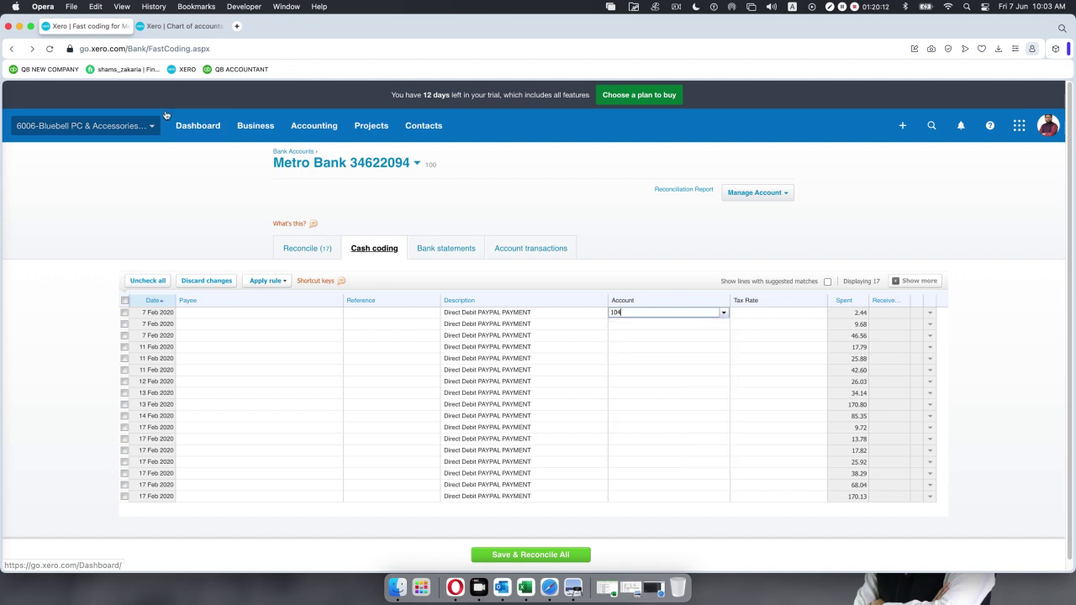
left_click(180, 27)
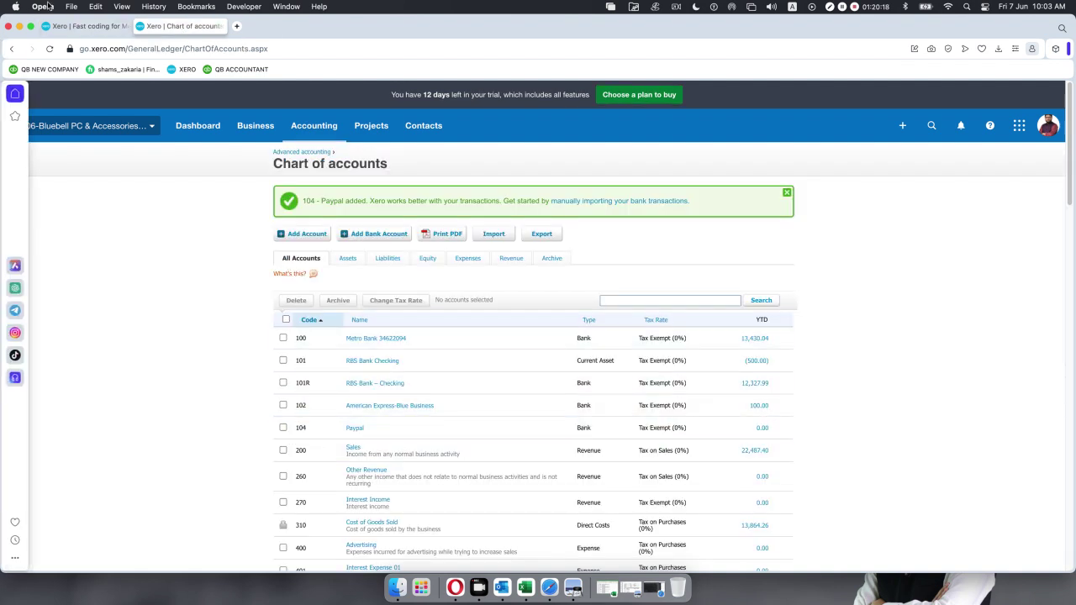
left_click(74, 28)
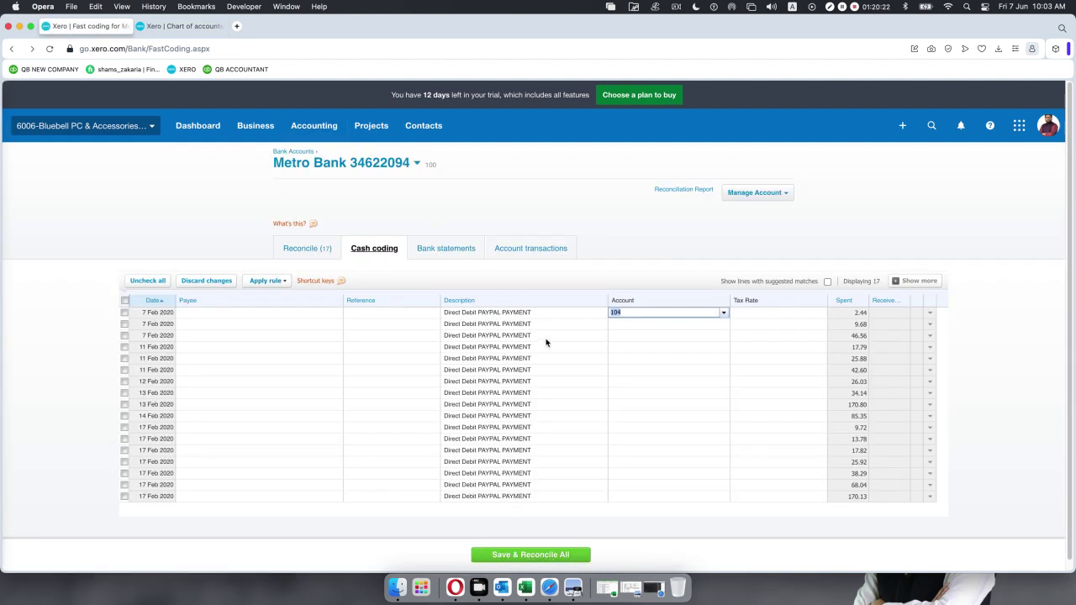
left_click(299, 313)
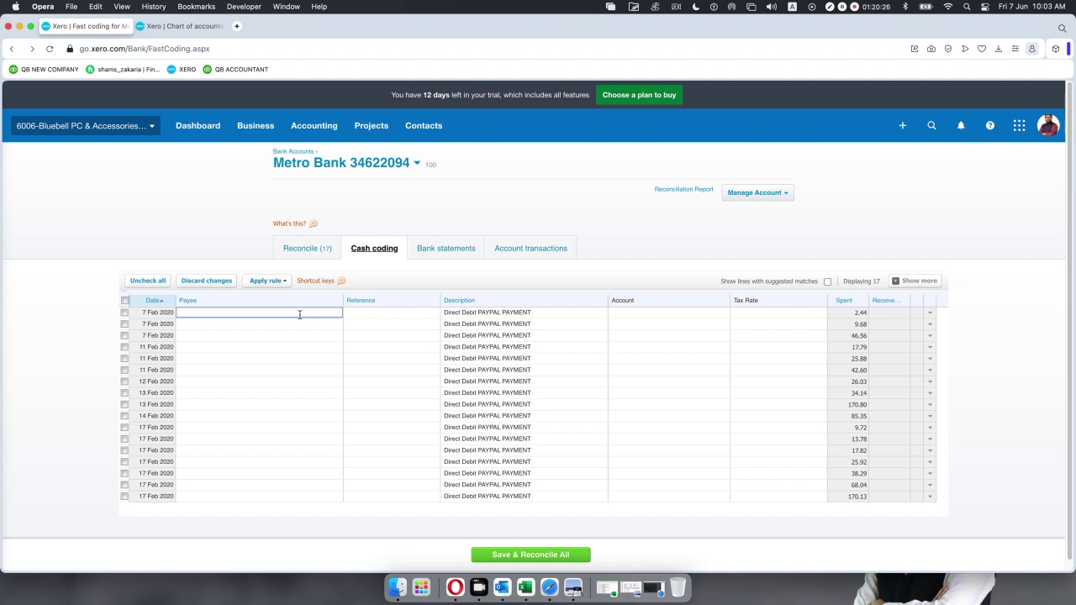
left_click(693, 315)
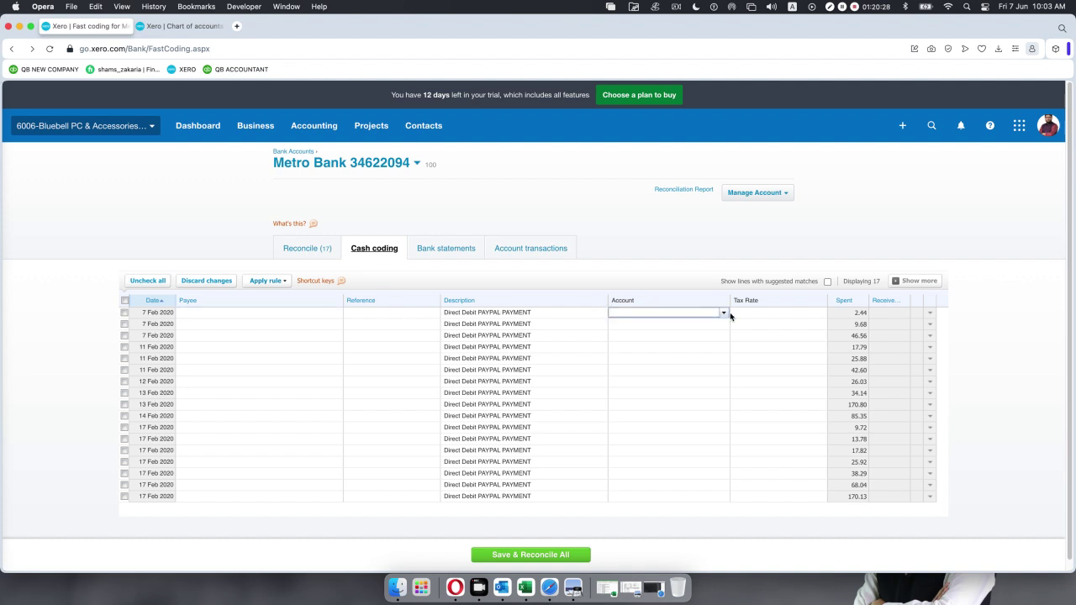
left_click(725, 314)
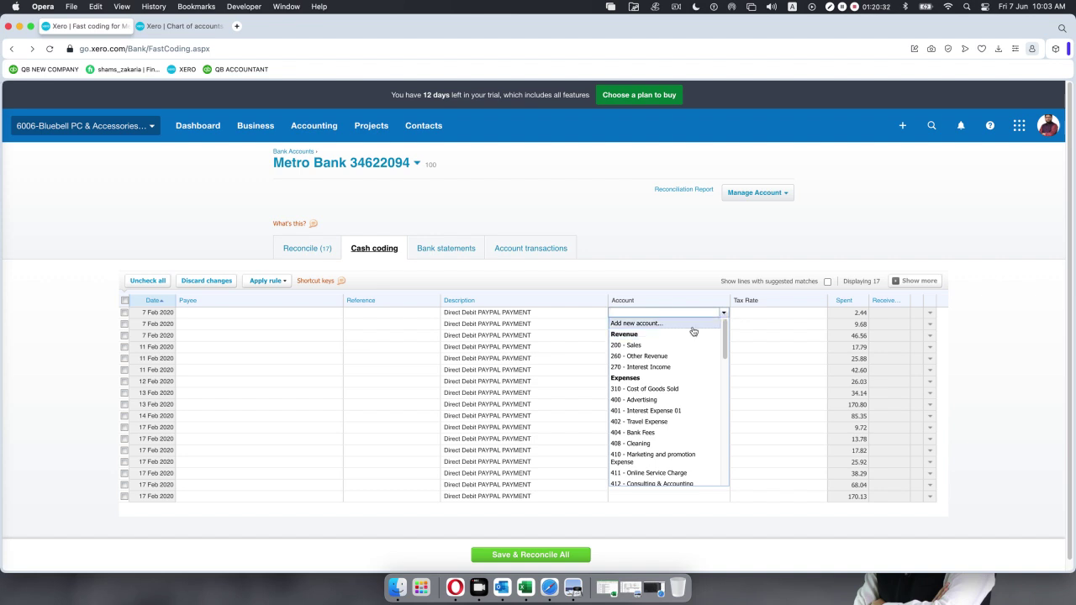
scroll(669, 353, "down", 2)
scroll(670, 352, "down", 3)
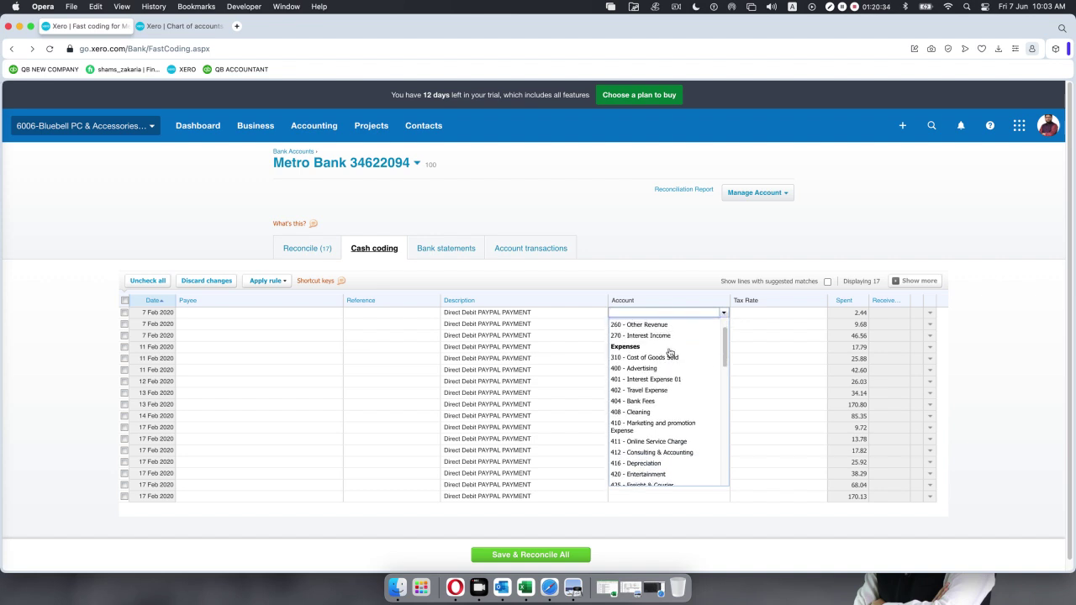
scroll(670, 353, "down", 5)
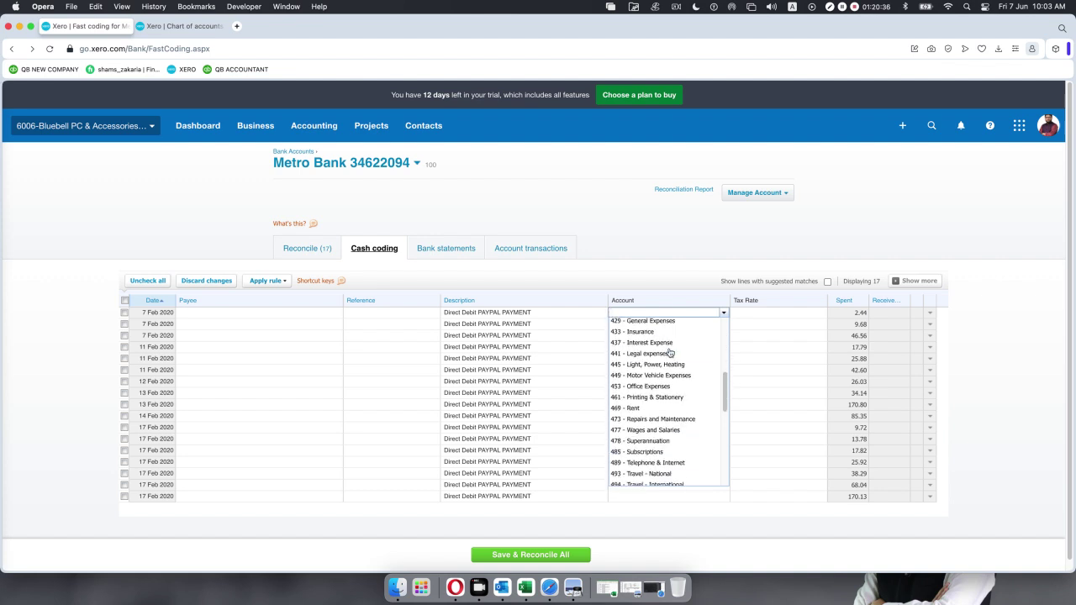
scroll(670, 353, "down", 6)
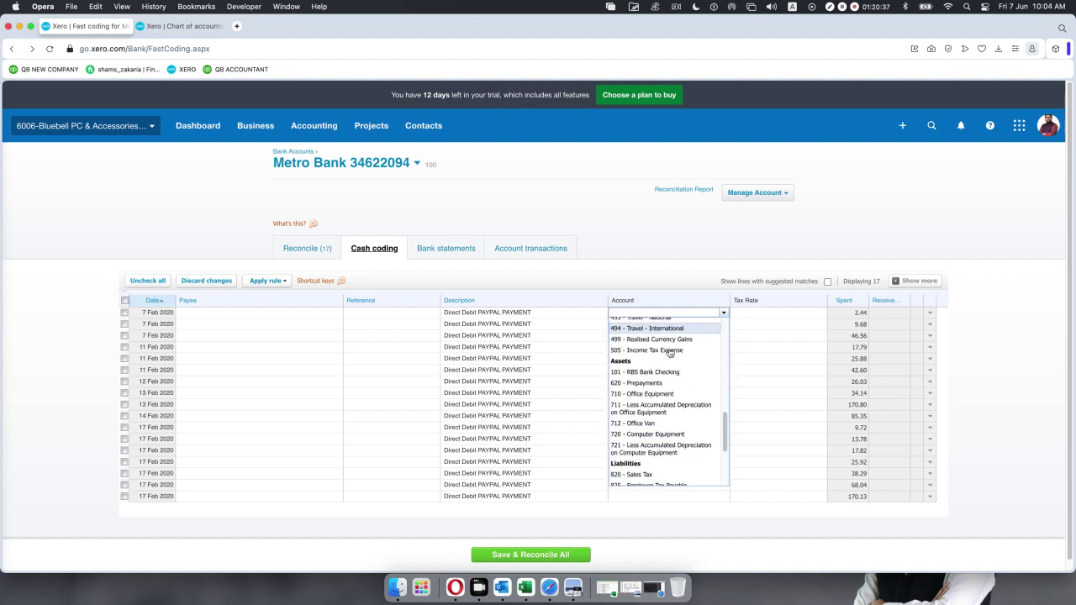
scroll(670, 353, "up", 15)
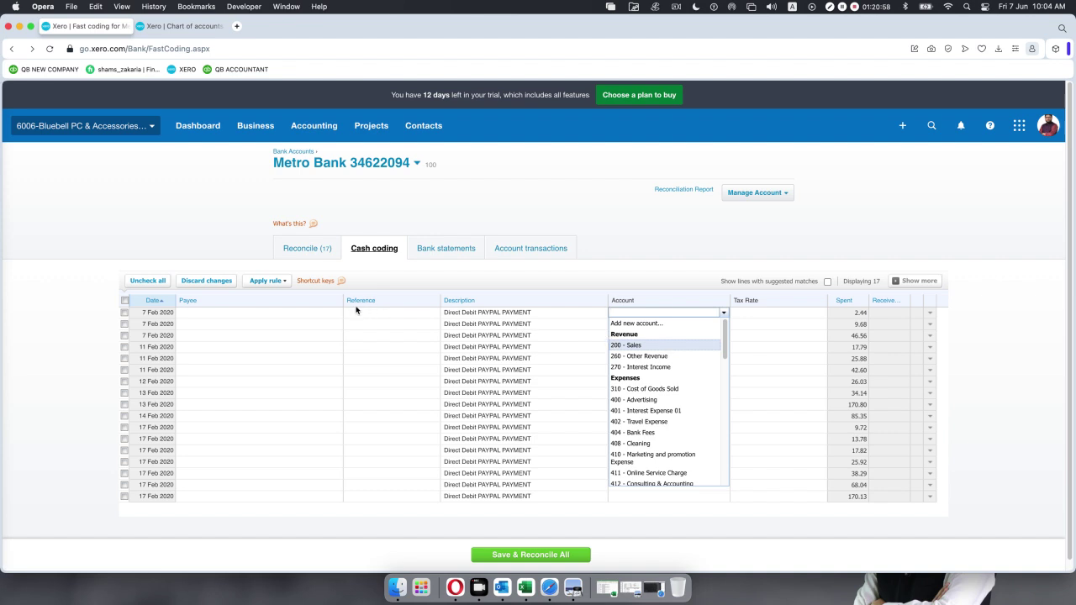
scroll(355, 310, "down", 1)
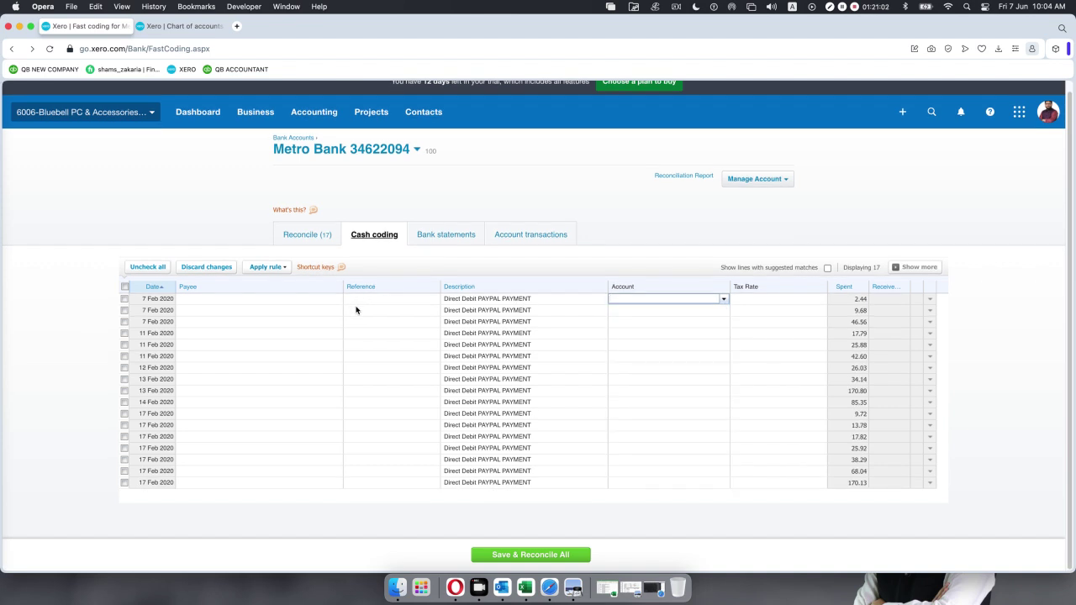
Check the Apply rule menu for existing spend and receive money rules.
scroll(353, 309, "up", 1)
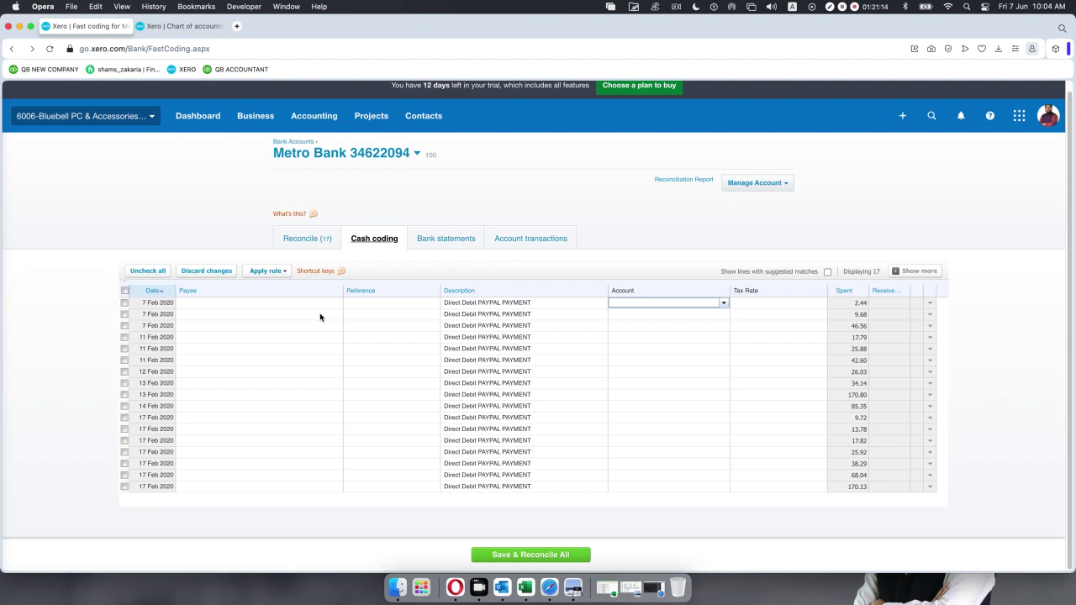
left_click(284, 273)
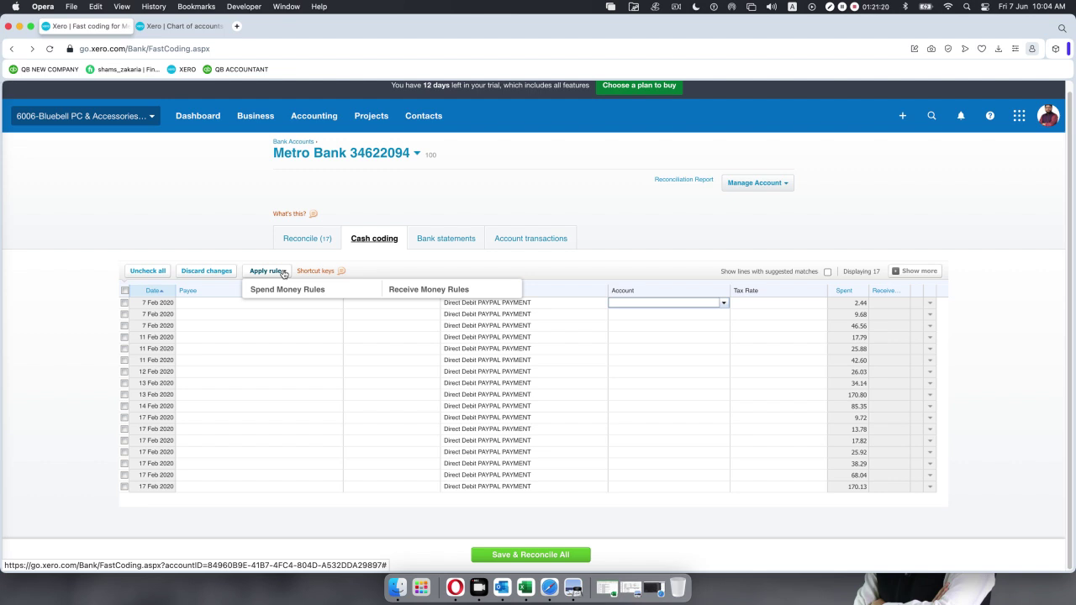
left_click(217, 228)
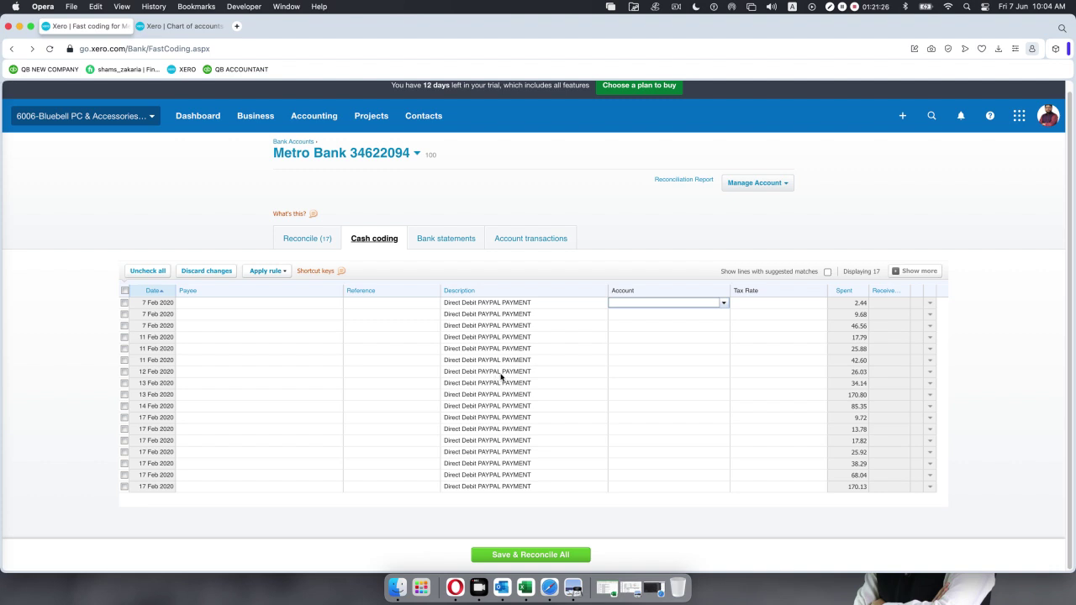
Select then deselect all 17 PayPal lines, and open the first line's account list.
scroll(264, 458, "down", 1)
scroll(264, 458, "up", 1)
left_click(124, 291)
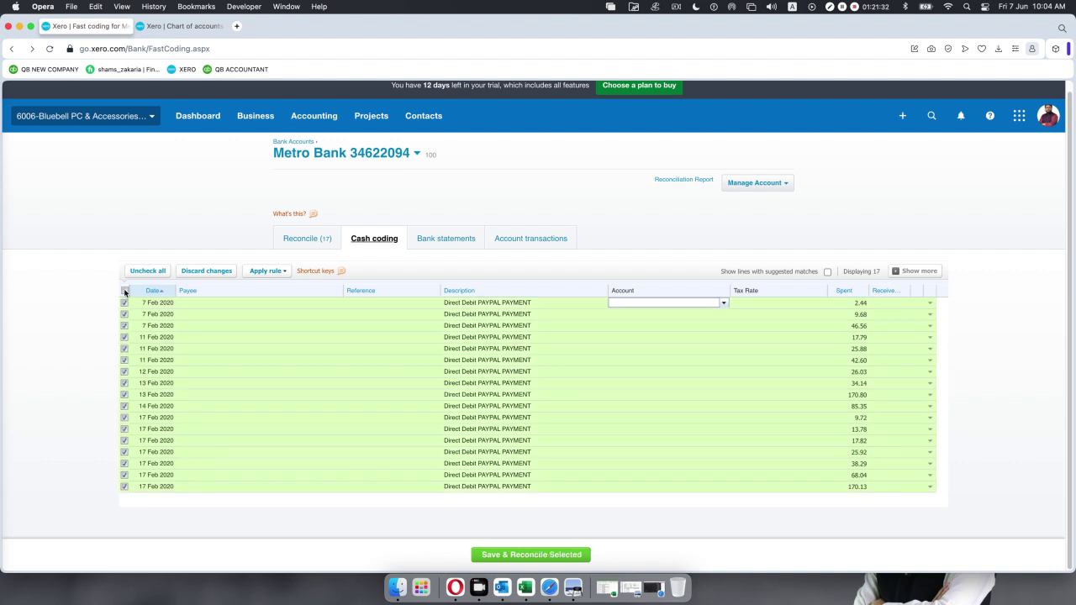
left_click(125, 290)
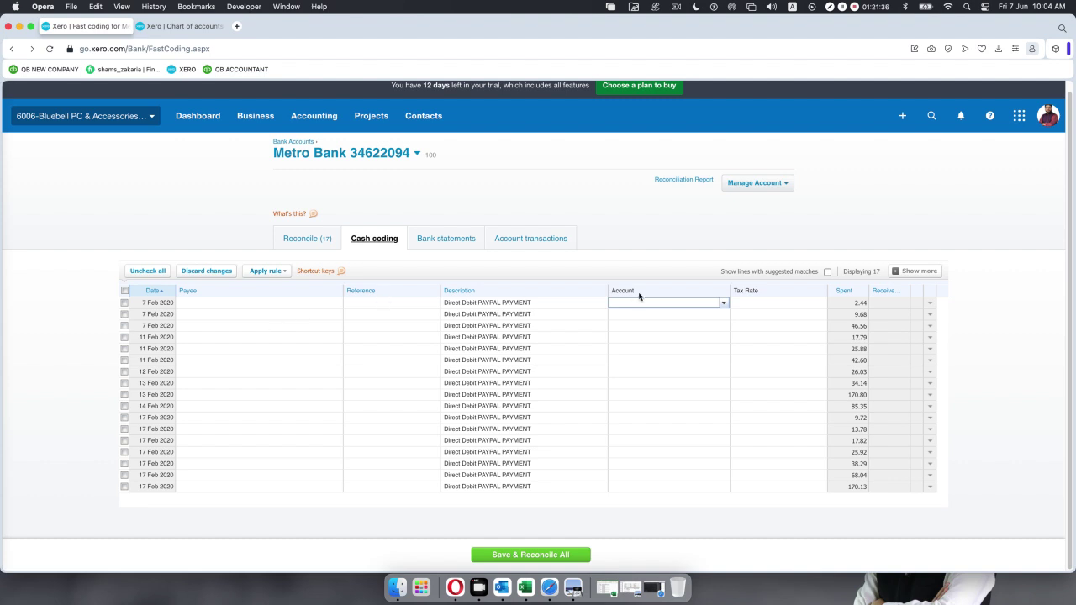
left_click(723, 303)
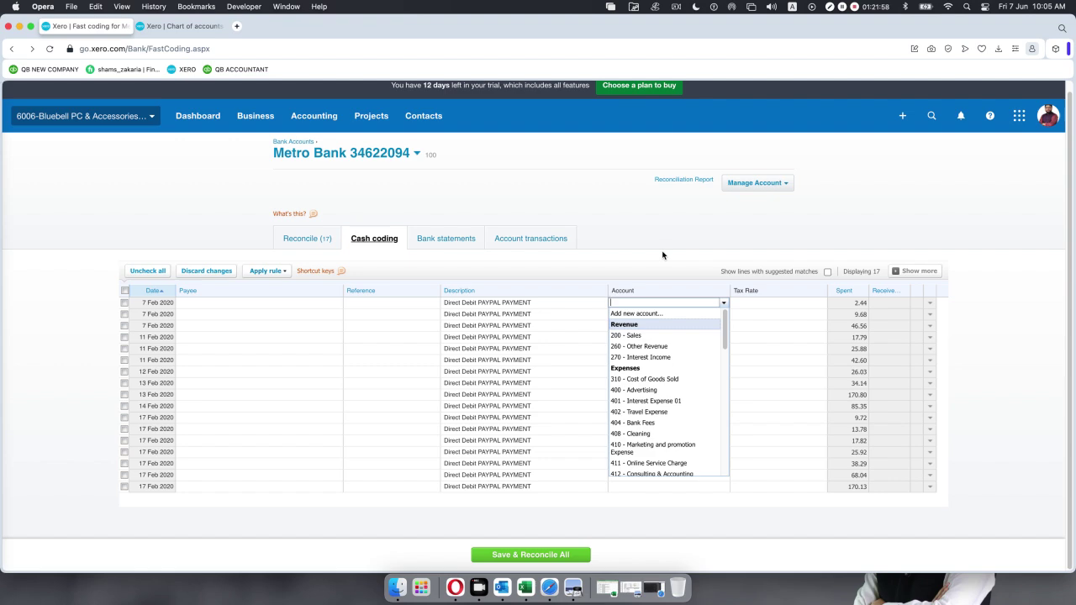
Admit the waiting guest to the Google Meet call, then return to Xero's Cash coding page.
left_click(652, 584)
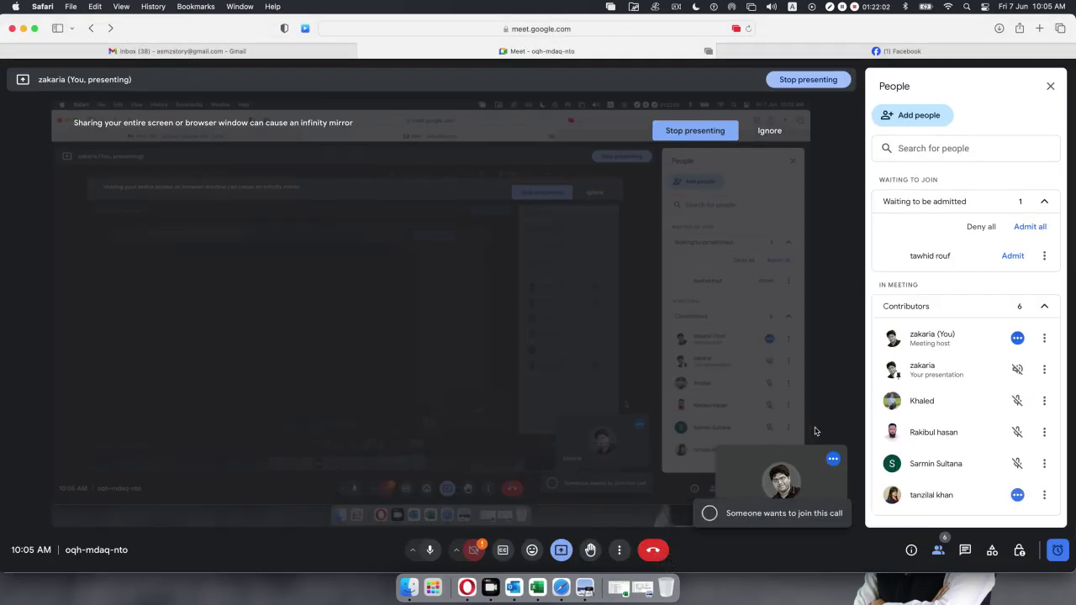
left_click(1012, 256)
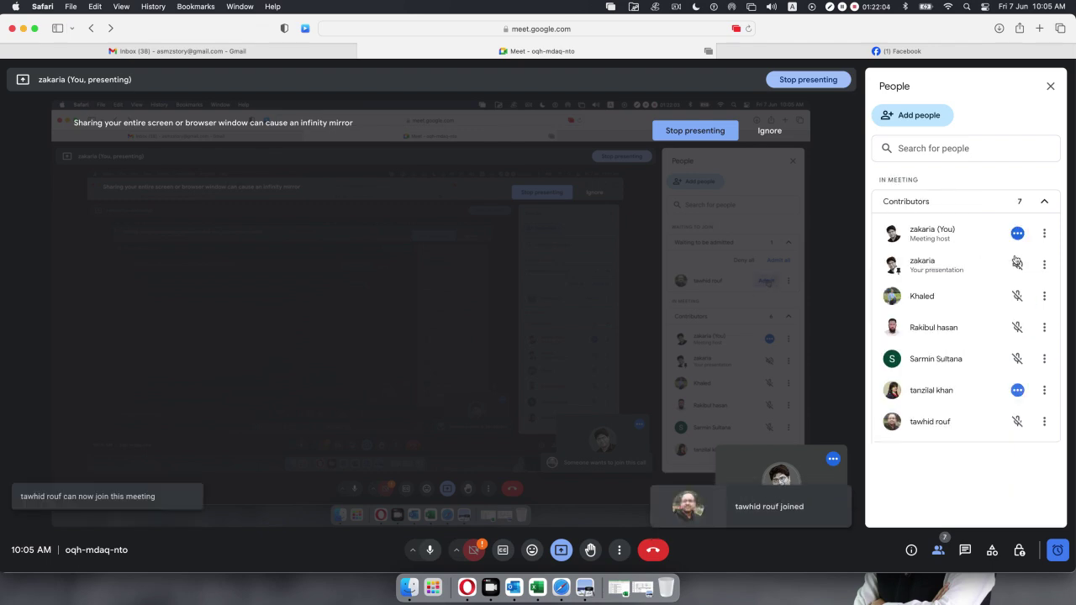
left_click(23, 29)
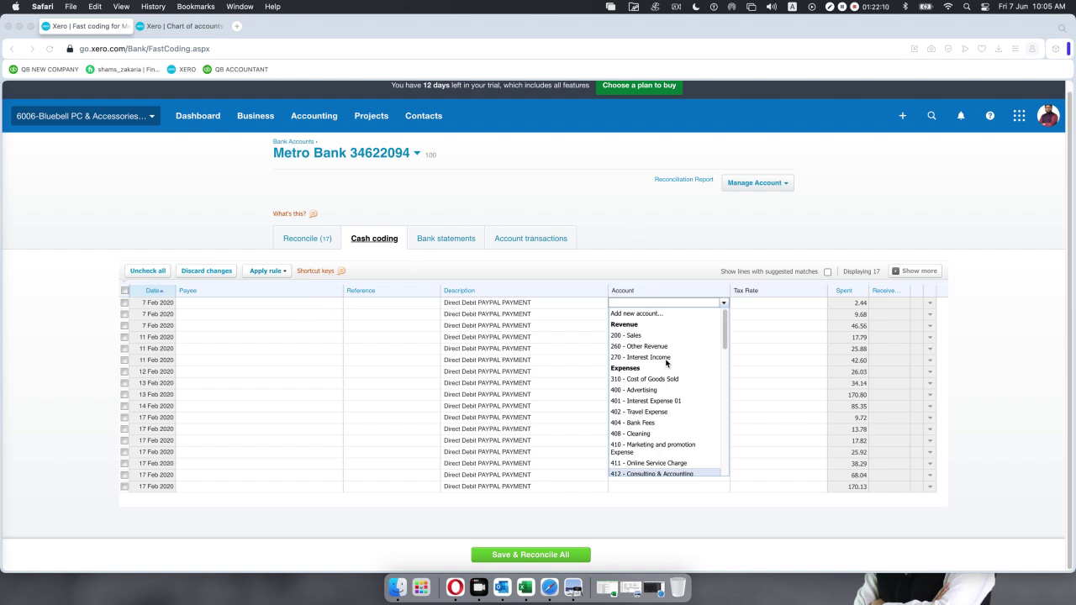
Set the first row's 2.44 PayPal payment account to 411 - Online Service Charge.
scroll(666, 363, "down", 1)
scroll(666, 363, "down", 5)
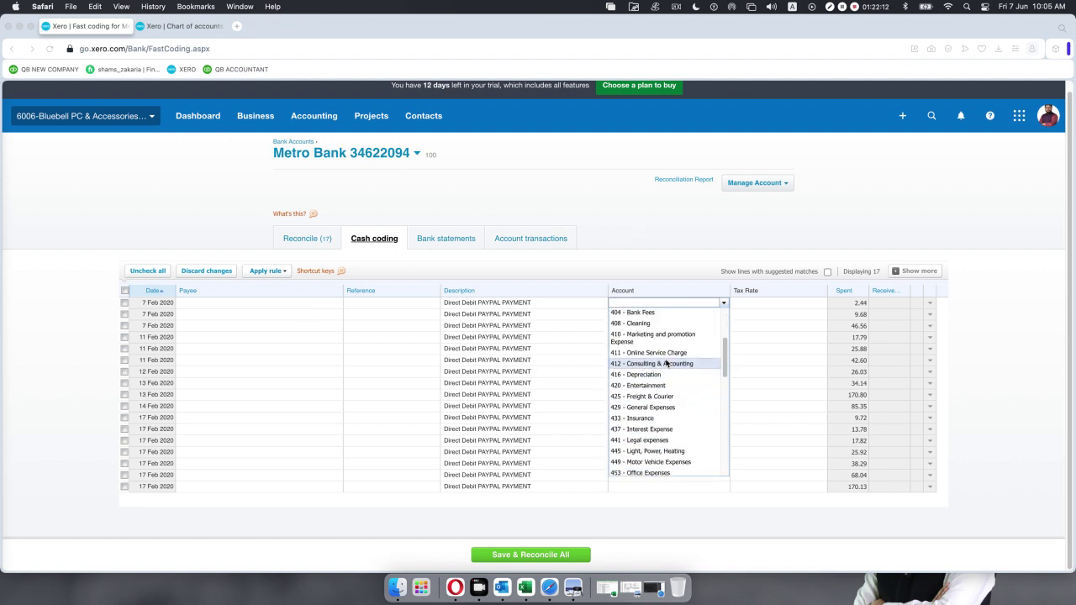
scroll(666, 363, "down", 4)
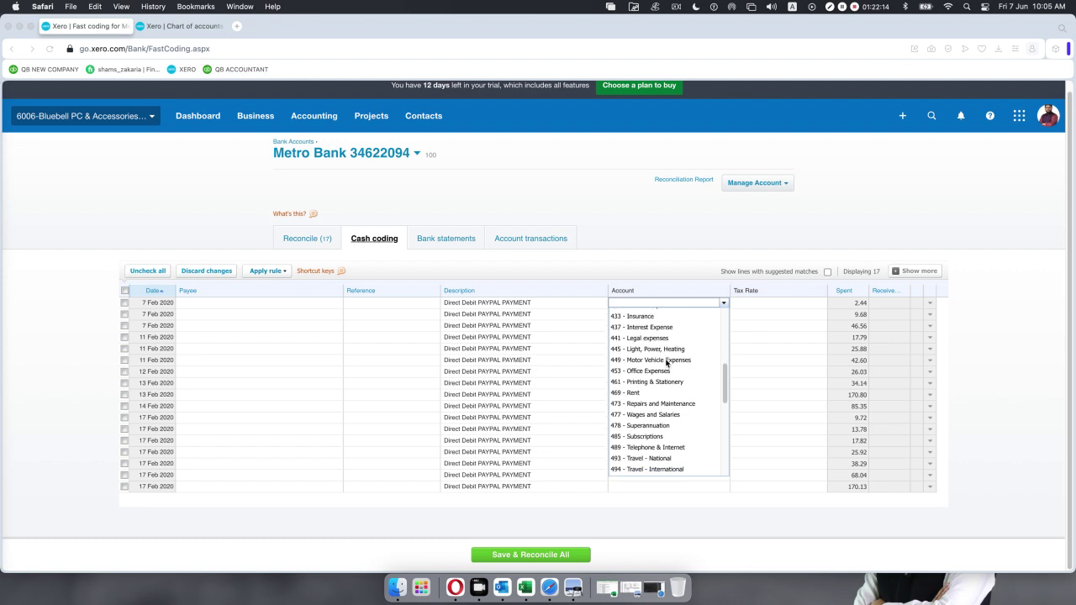
scroll(666, 363, "down", 2)
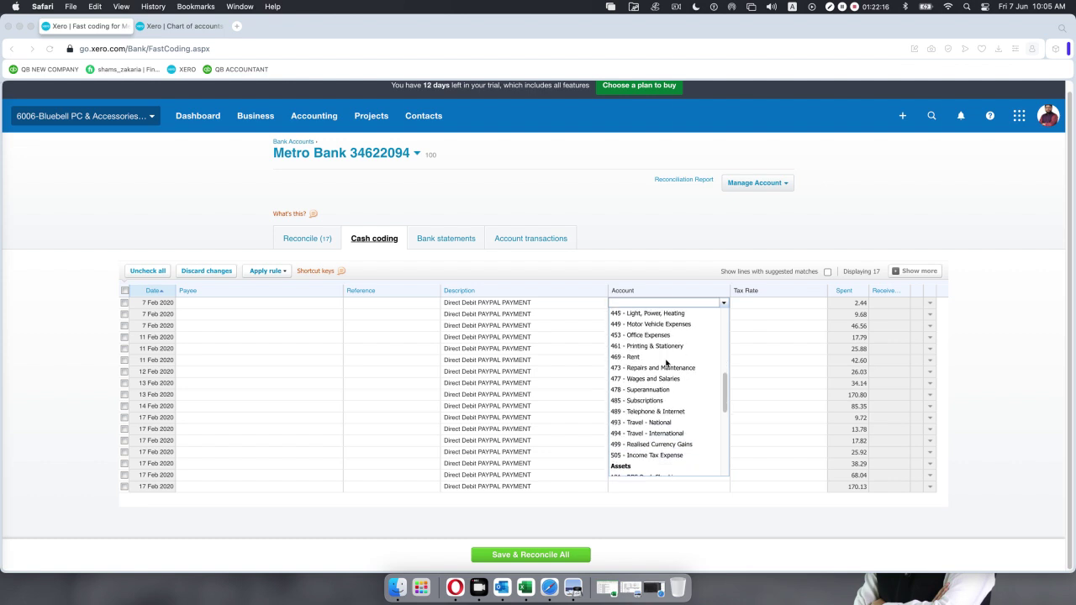
scroll(666, 363, "up", 10)
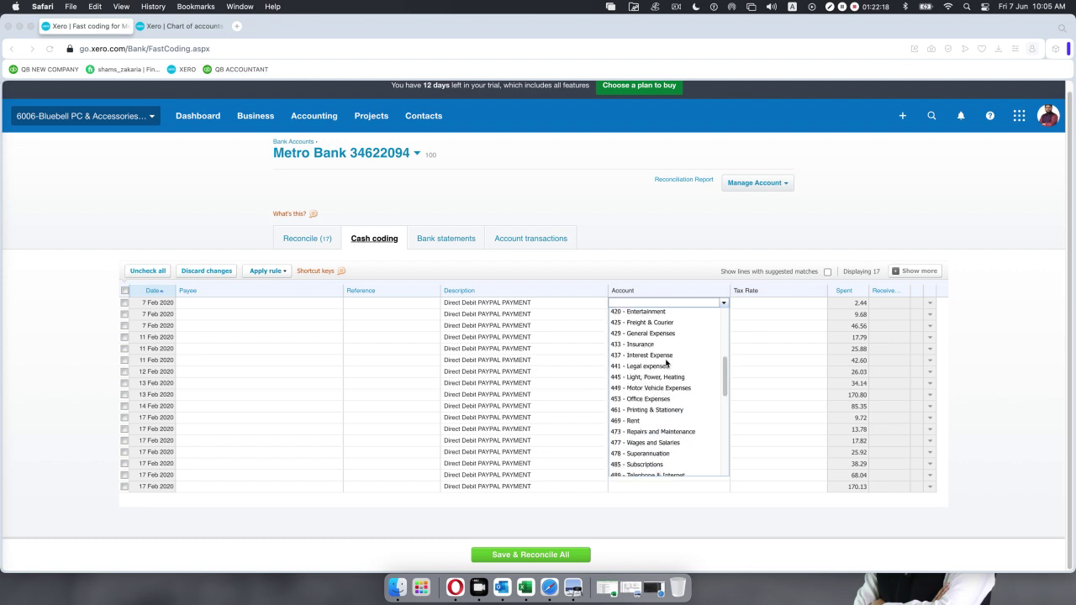
left_click(630, 302)
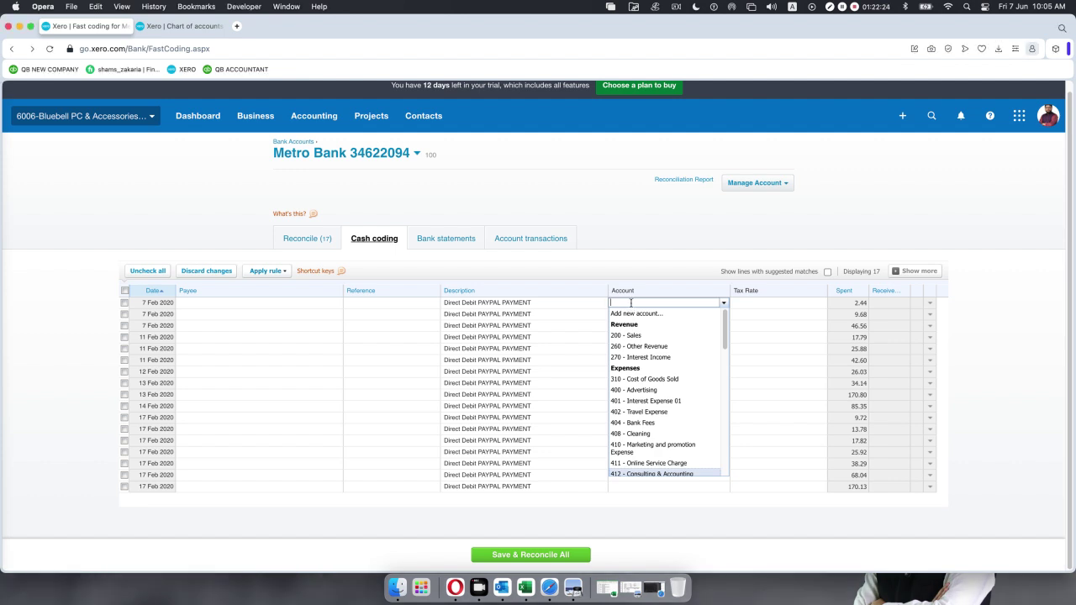
scroll(630, 378, "down", 3)
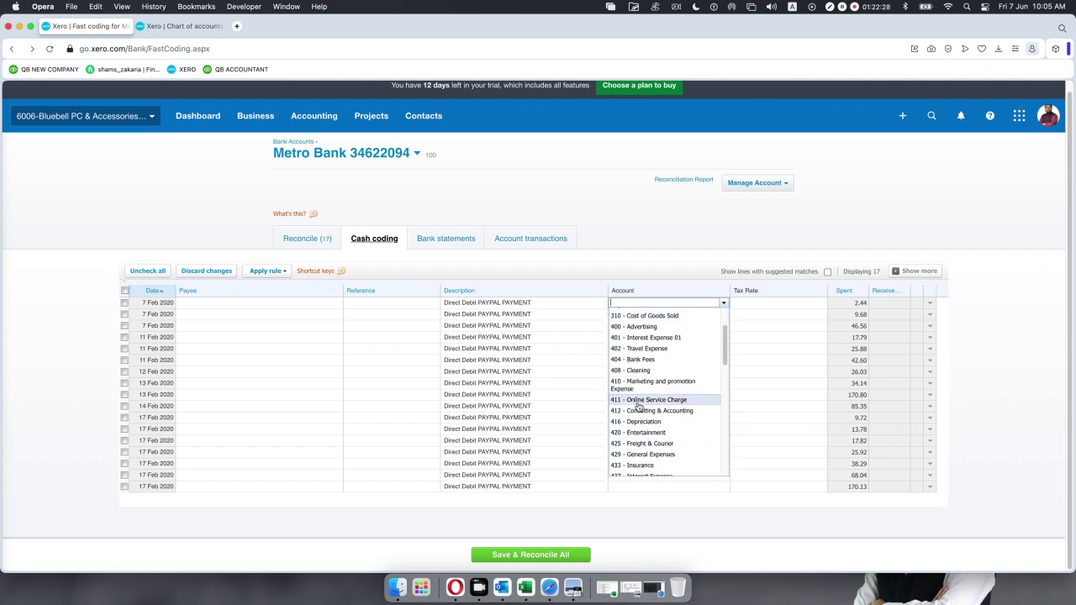
left_click(637, 403)
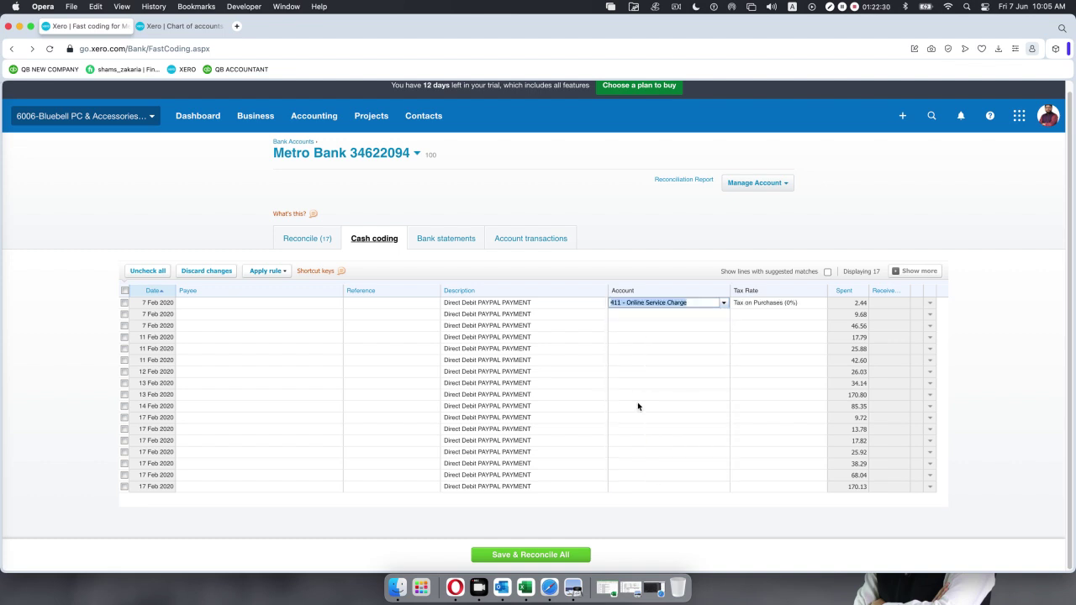
Code the 9.68, 46.56, 17.79, 25.88, 42.60 and 26.03 PayPal payments to 411 - Online Service Charge.
left_click(716, 313)
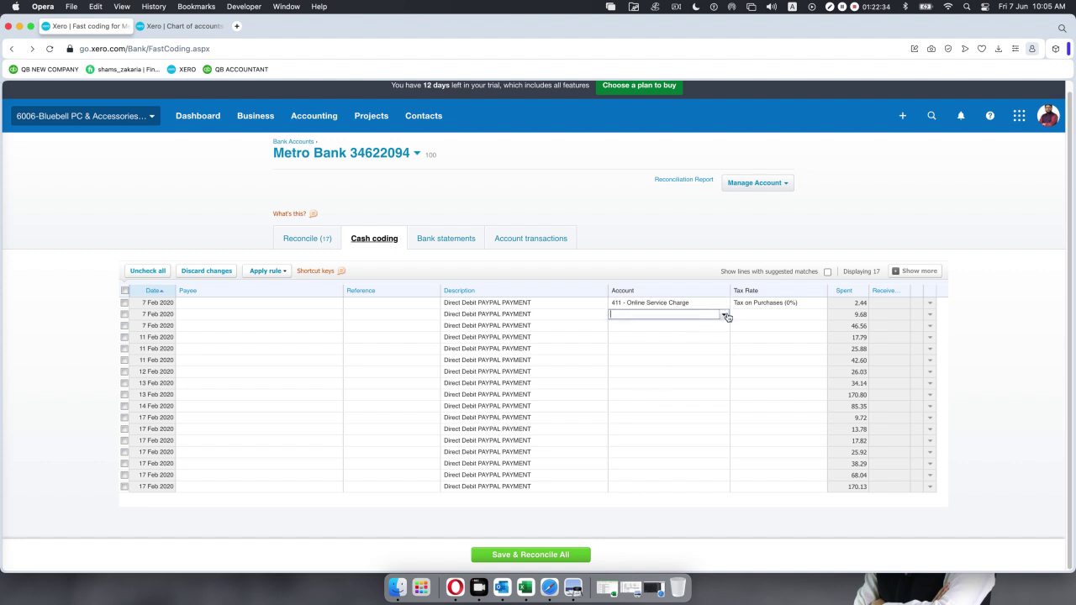
left_click(725, 315)
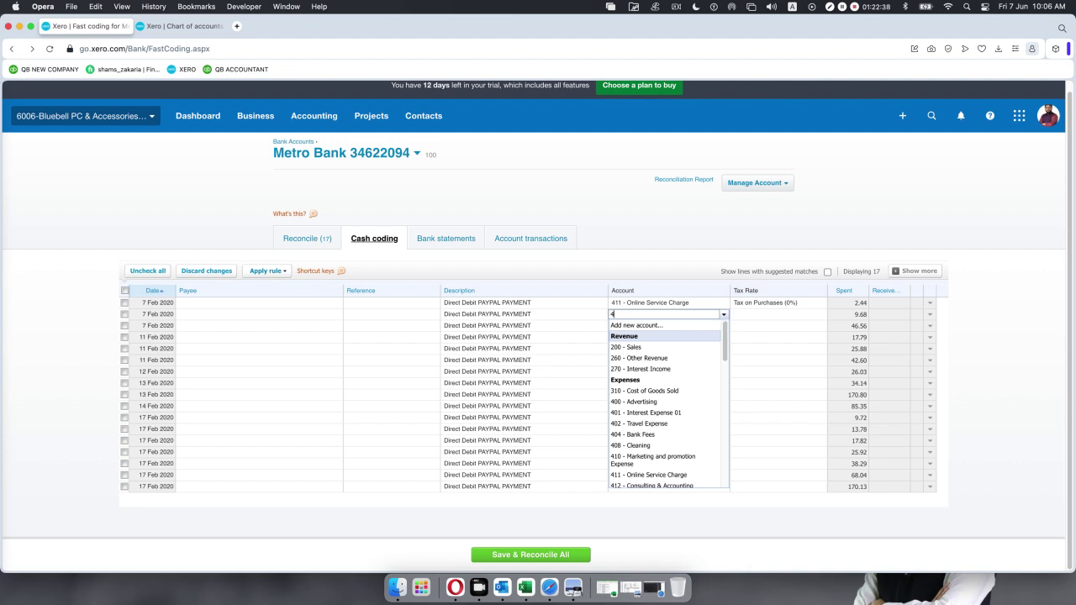
type("411")
key("Return")
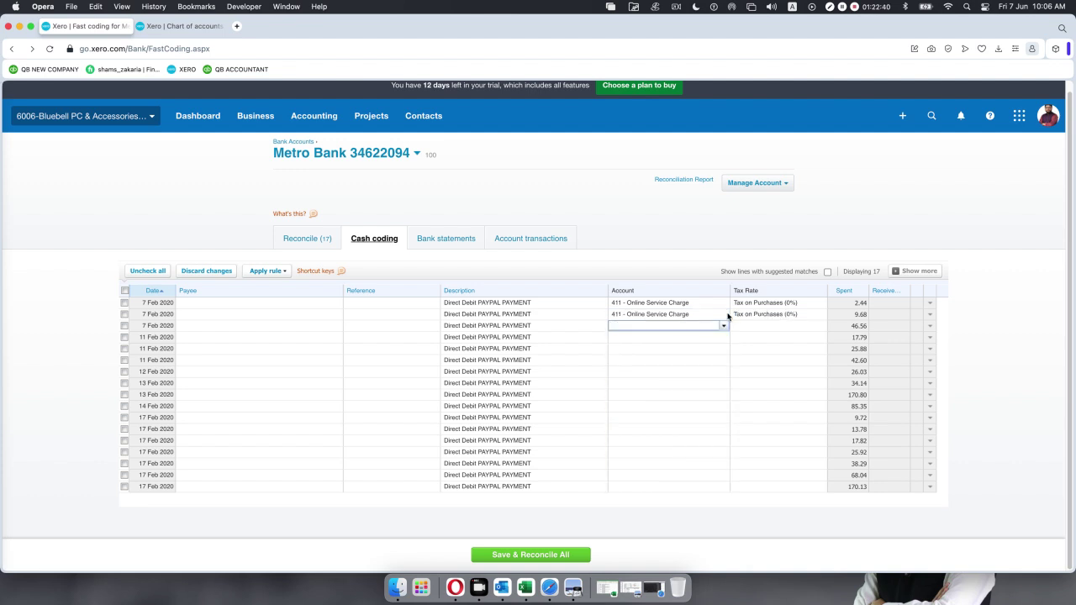
left_click(723, 327)
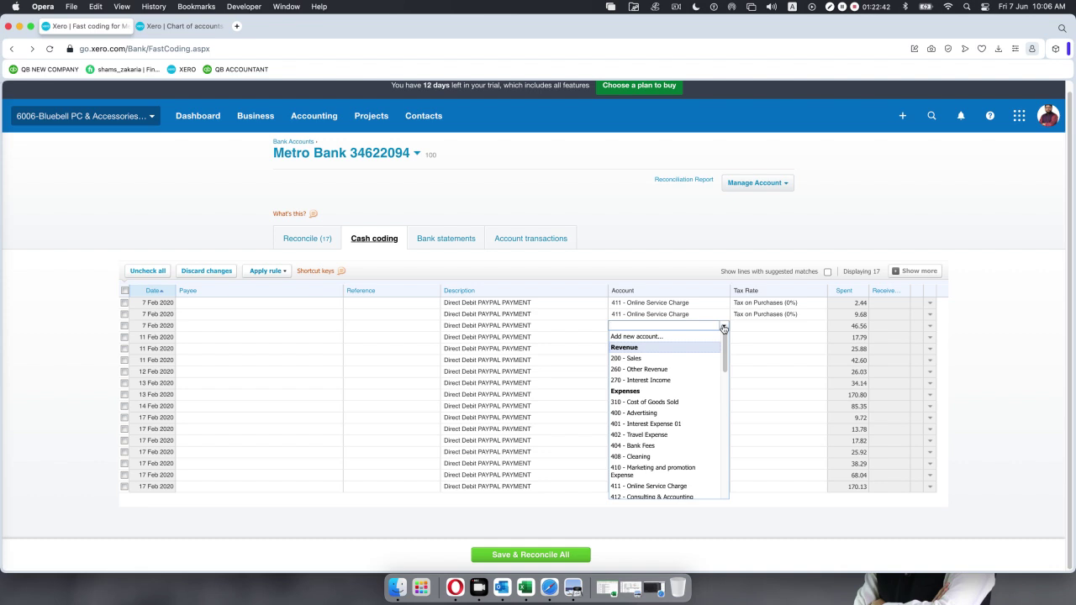
type("411")
key("Return")
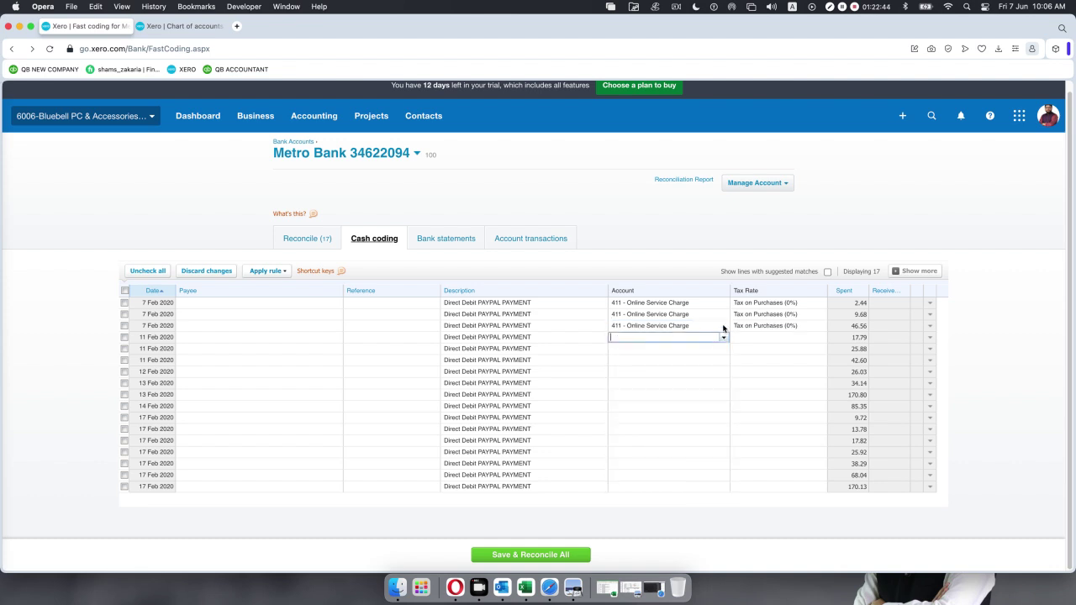
left_click(722, 338)
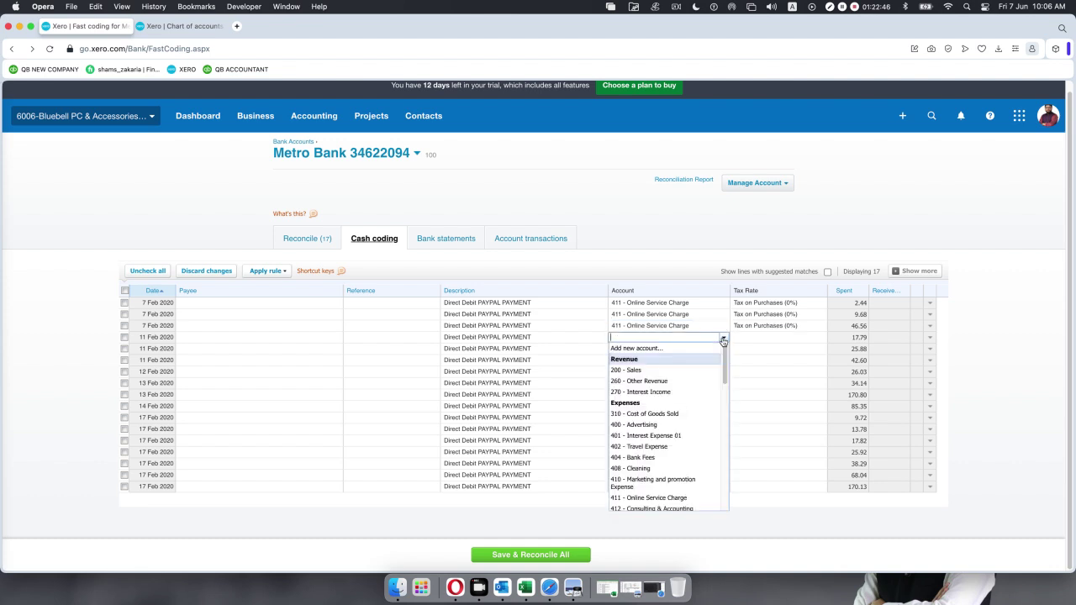
type("411")
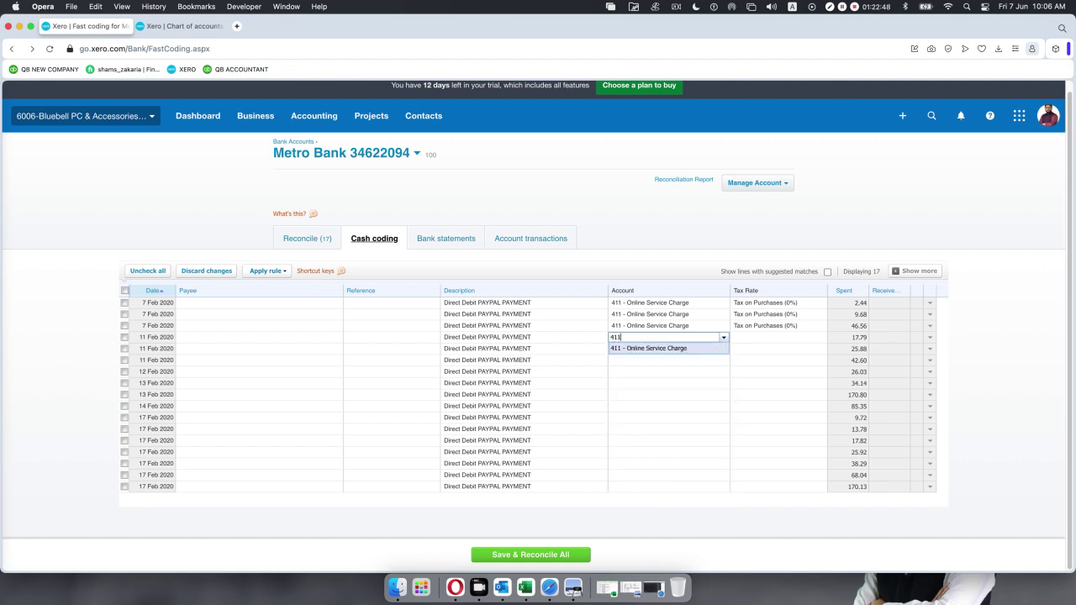
key("Return")
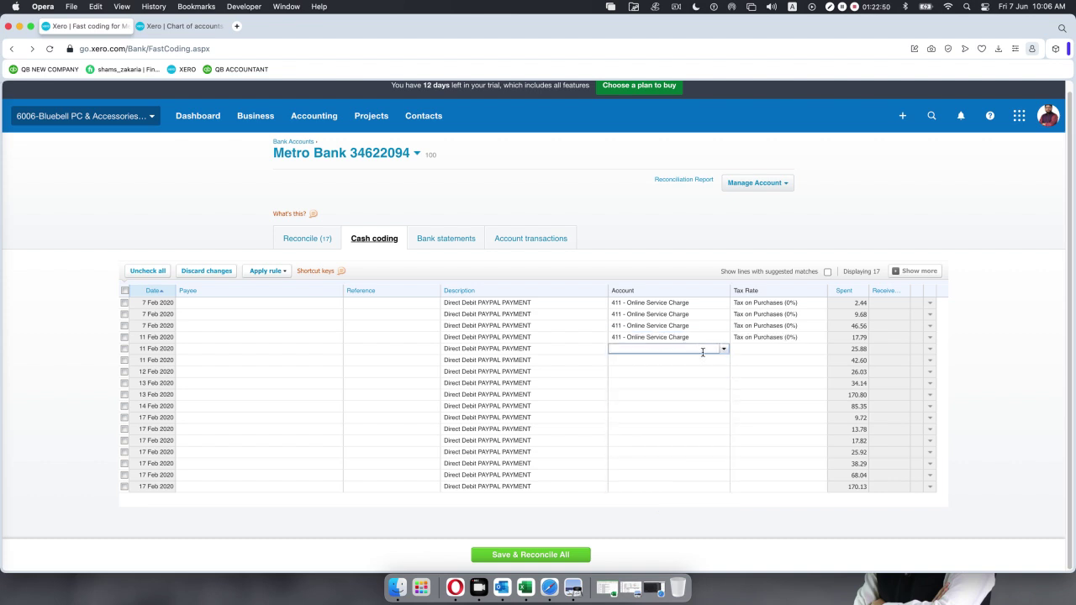
left_click(725, 350)
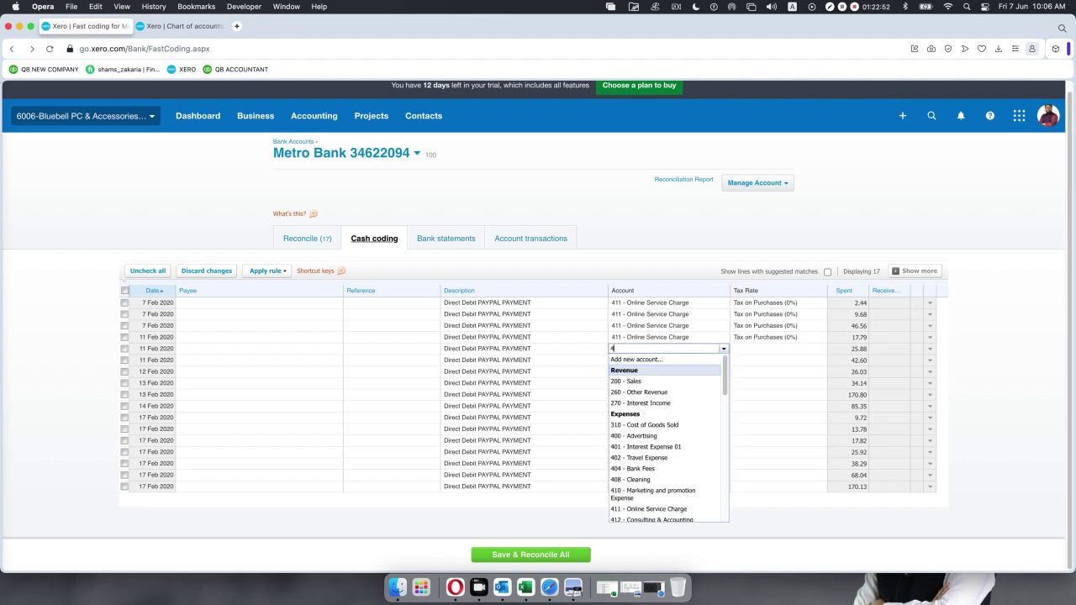
type("411")
key("Return")
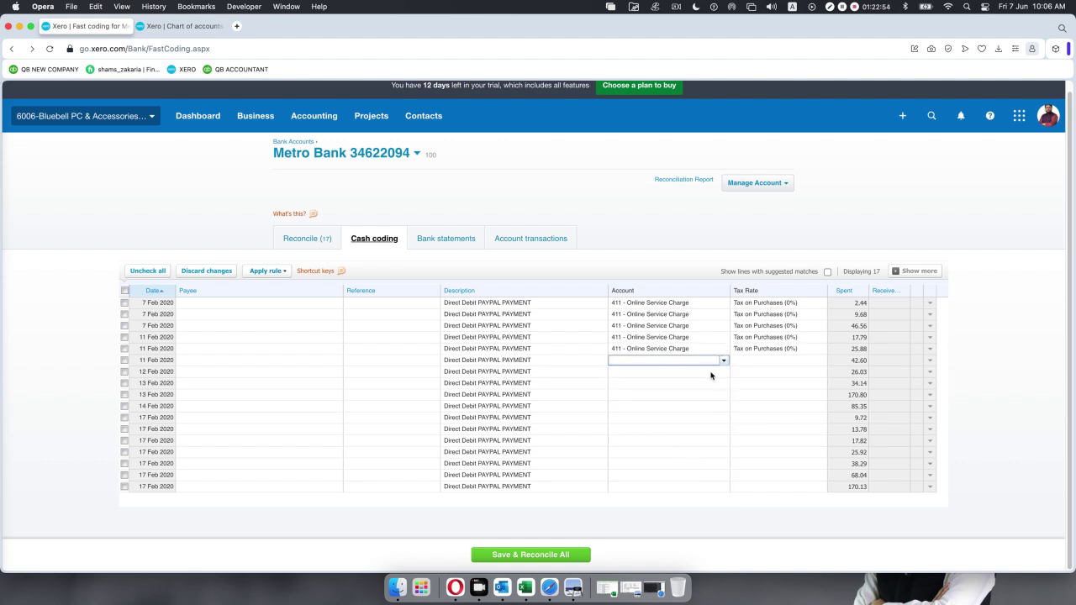
type("4")
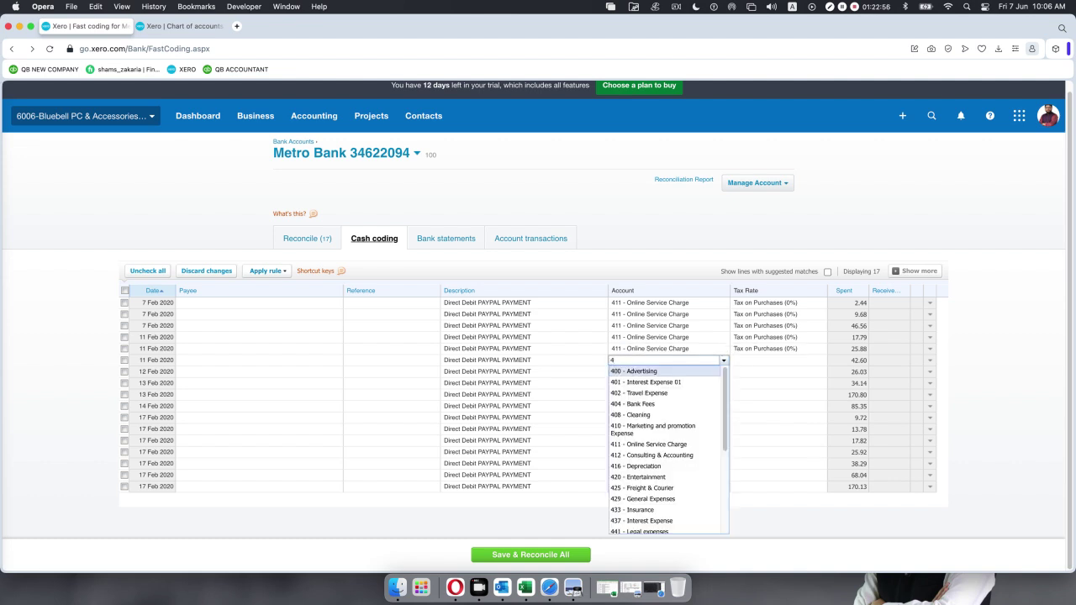
type("11")
key("Return")
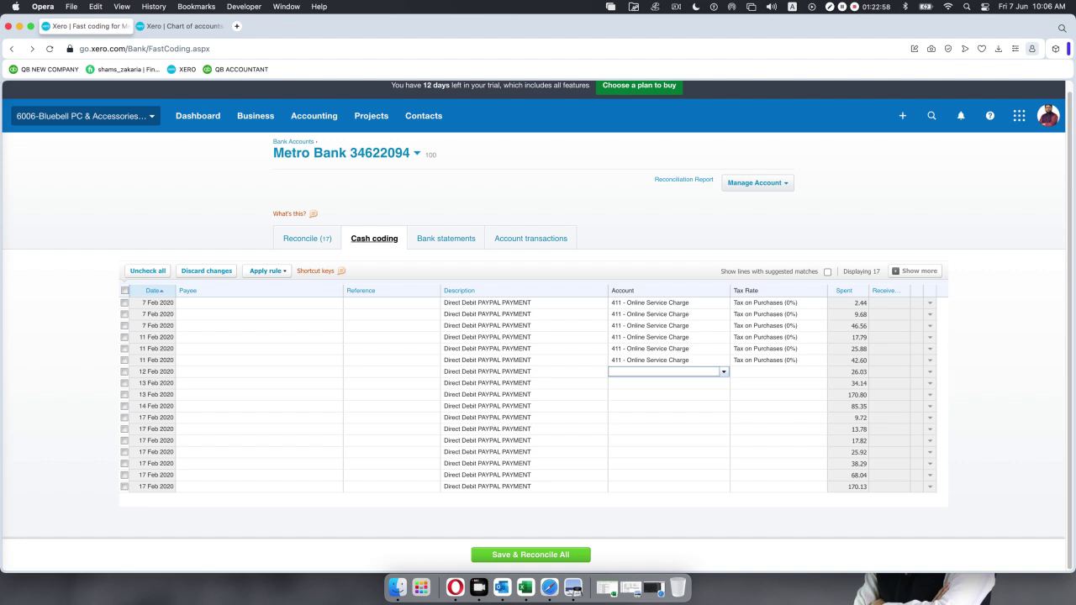
left_click(722, 373)
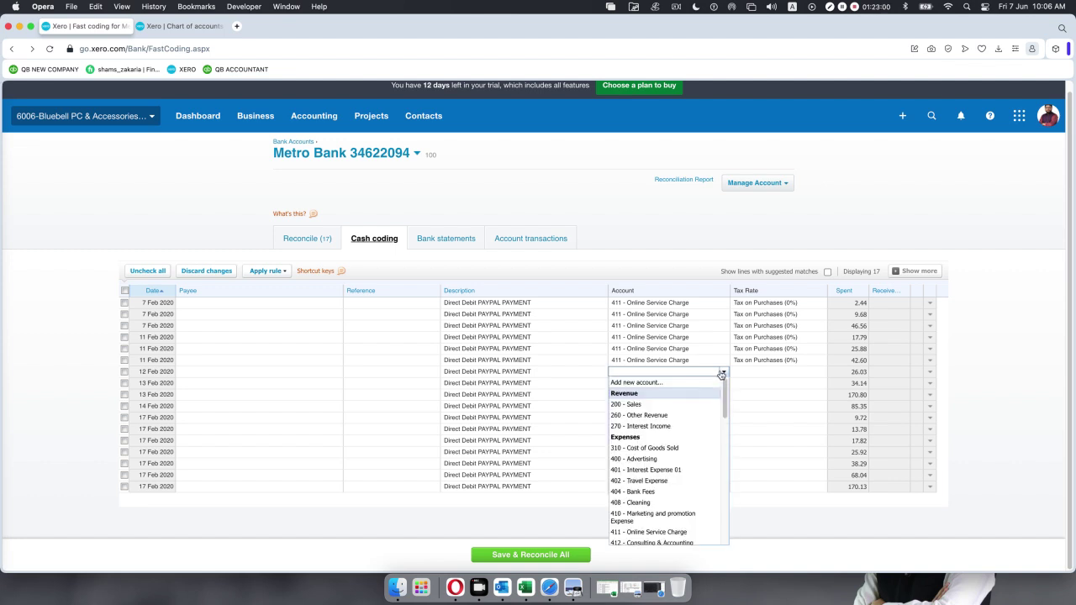
type("411")
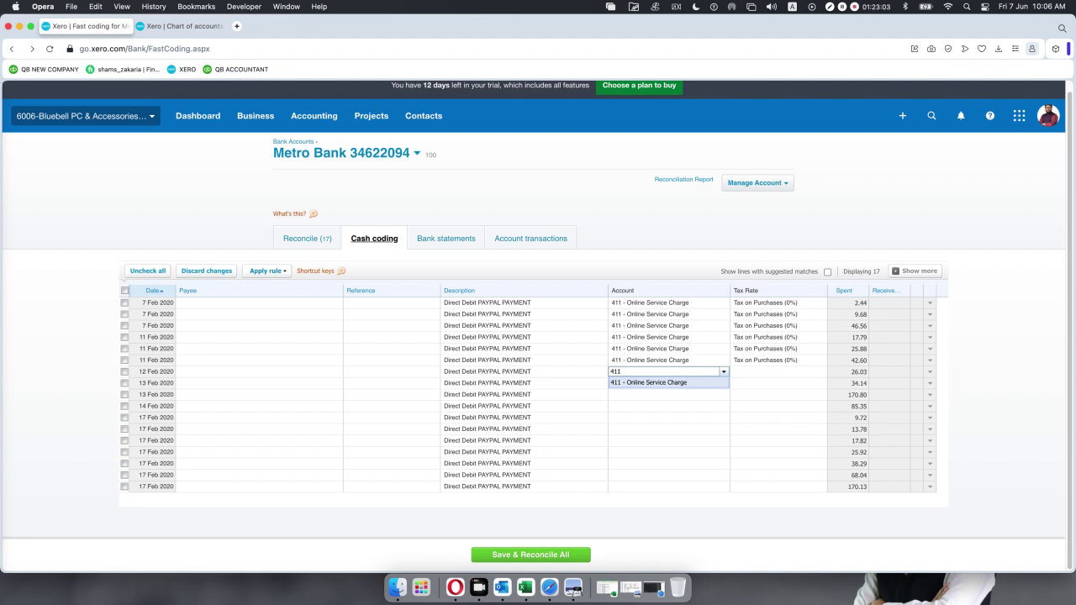
key("Return")
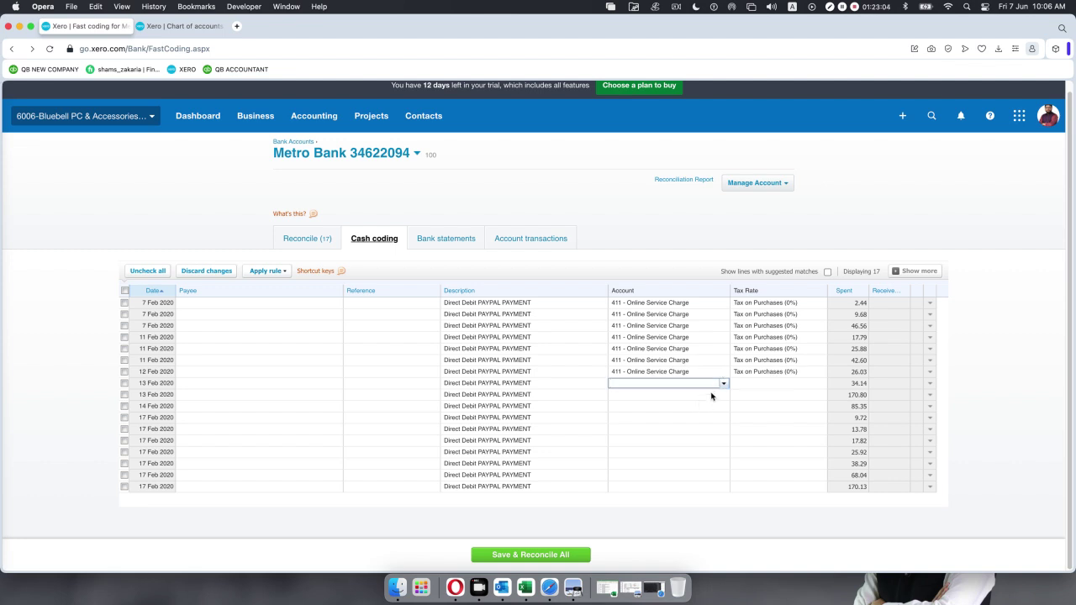
Code the 34.14, 170.80, 9.72, 85.35 and 13.78 PayPal lines to 411 - Online Service Charge.
left_click(722, 384)
type("411")
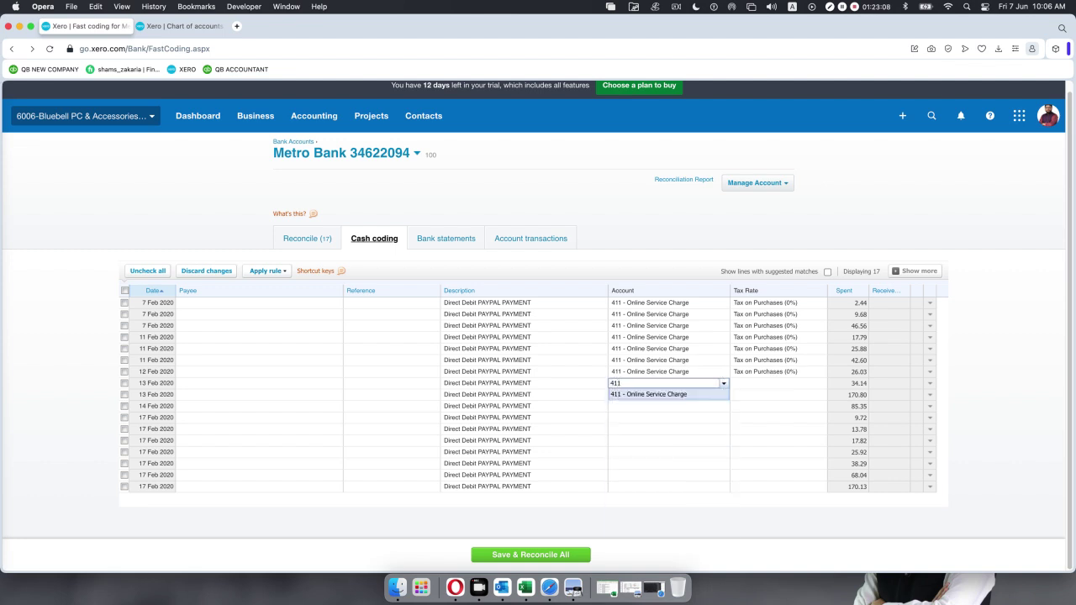
key("Return")
left_click(721, 397)
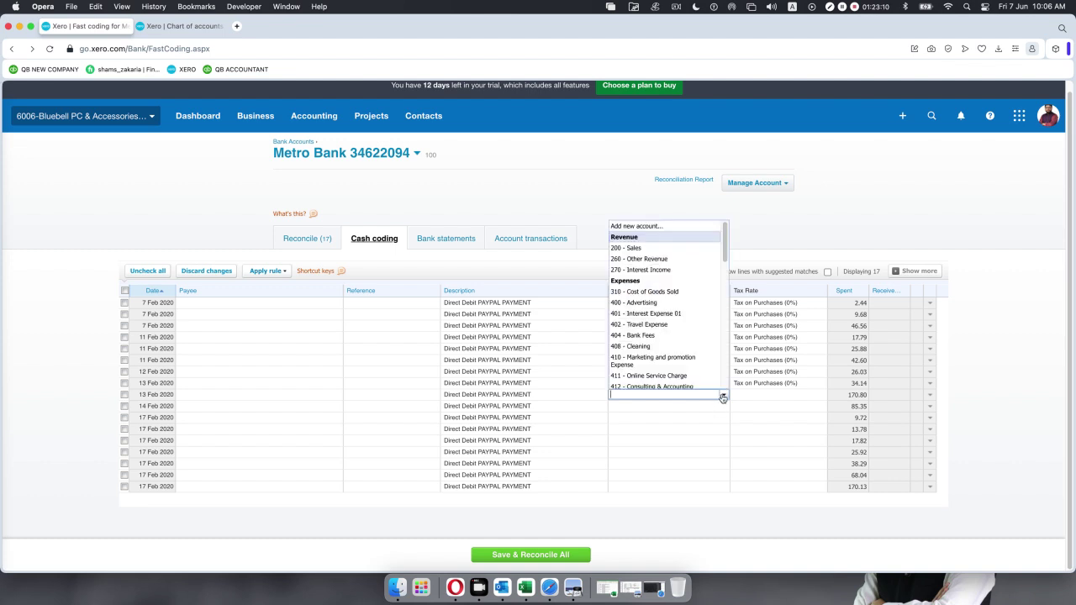
type("411")
key("Return")
left_click(718, 416)
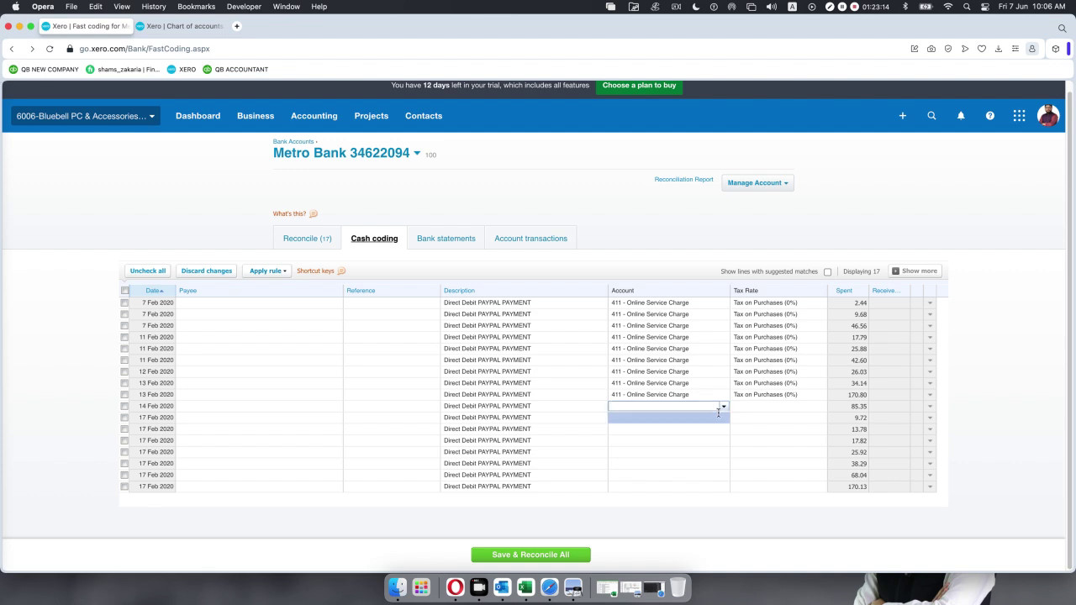
left_click(720, 415)
type("411")
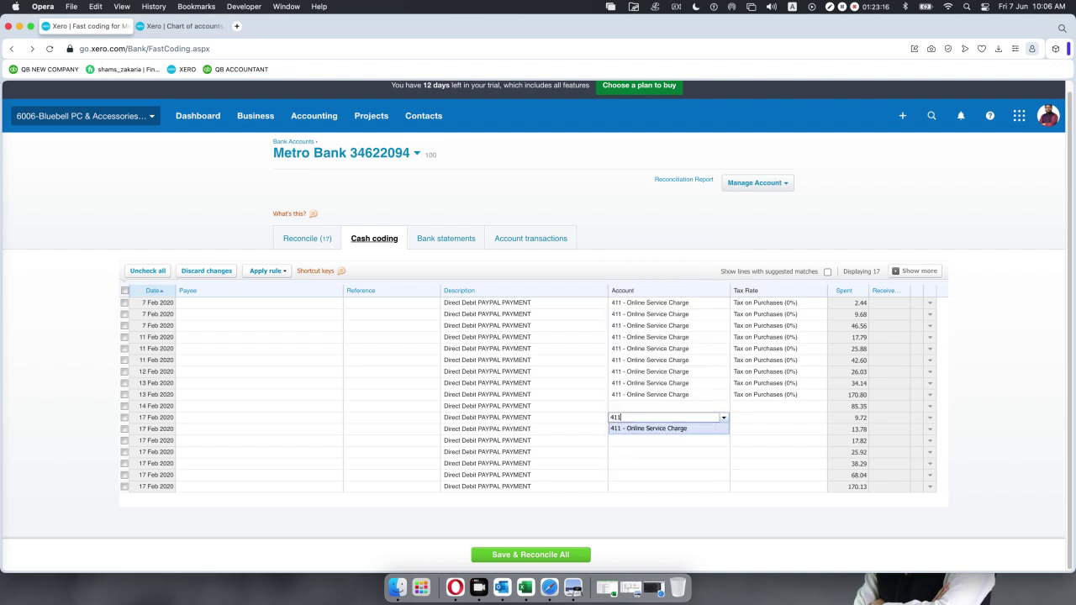
key("Return")
left_click(708, 406)
type("411")
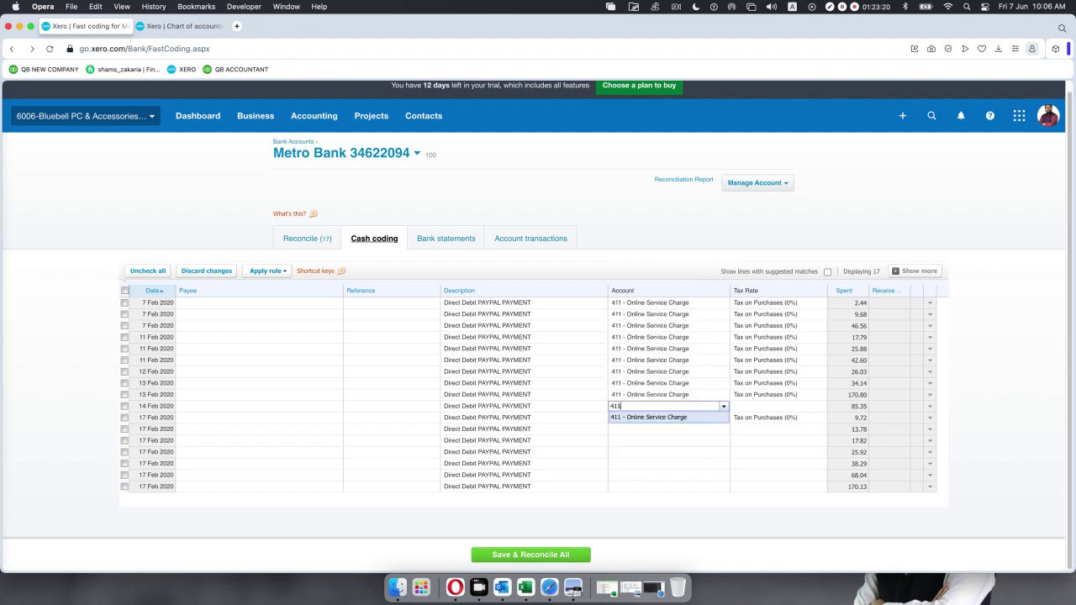
left_click(697, 417)
left_click(696, 431)
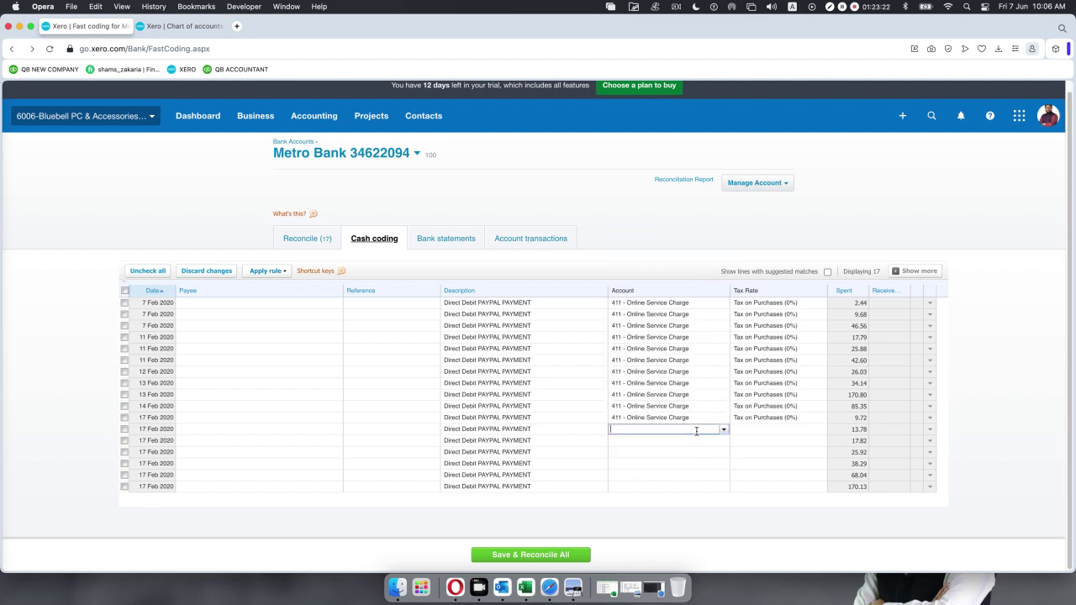
type("411")
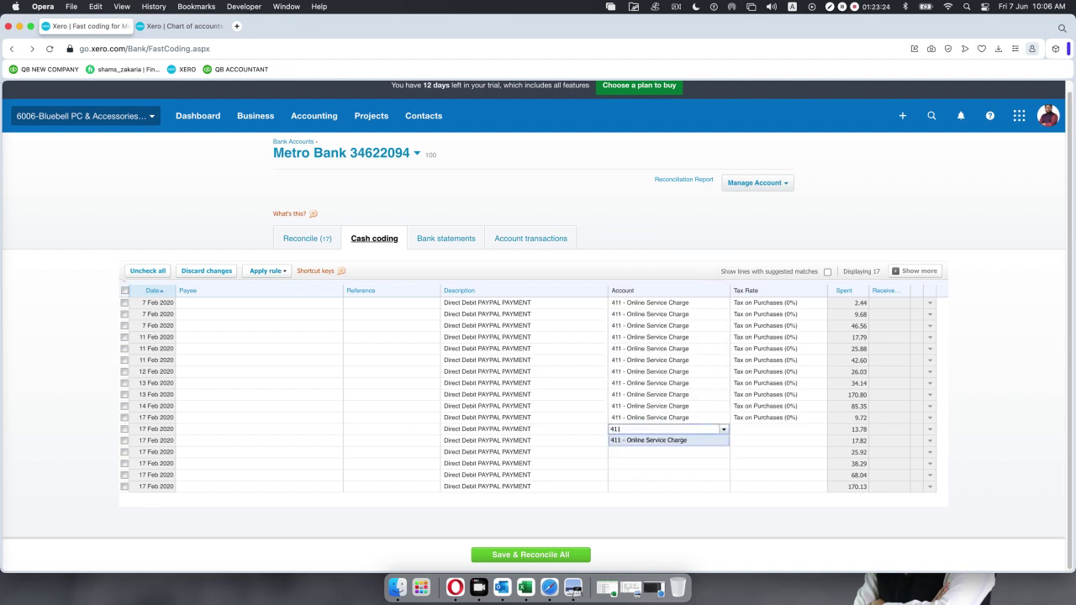
key("Return")
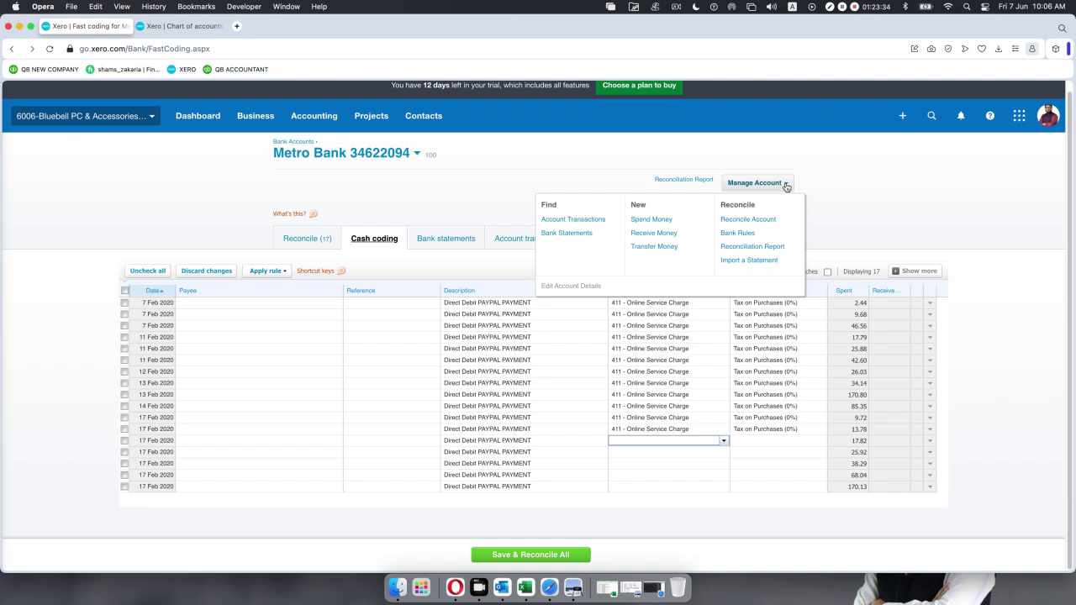
Enter account 411 for the 2.44, 9.68, 46.56, 17.79, 25.88, 42.60 and 26.03 lines.
left_click(655, 248)
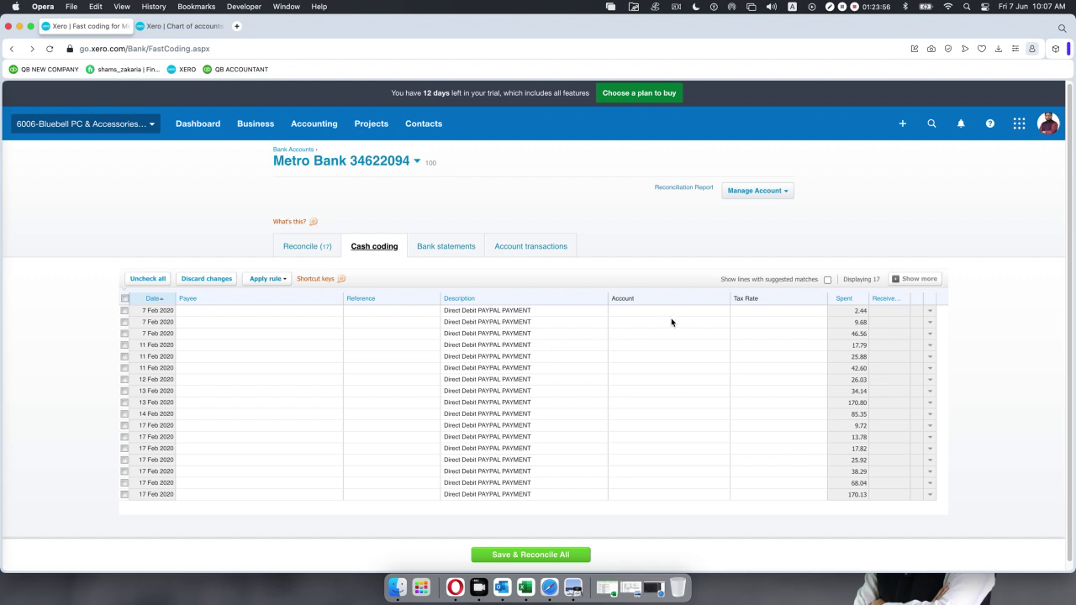
left_click(713, 311)
left_click(723, 311)
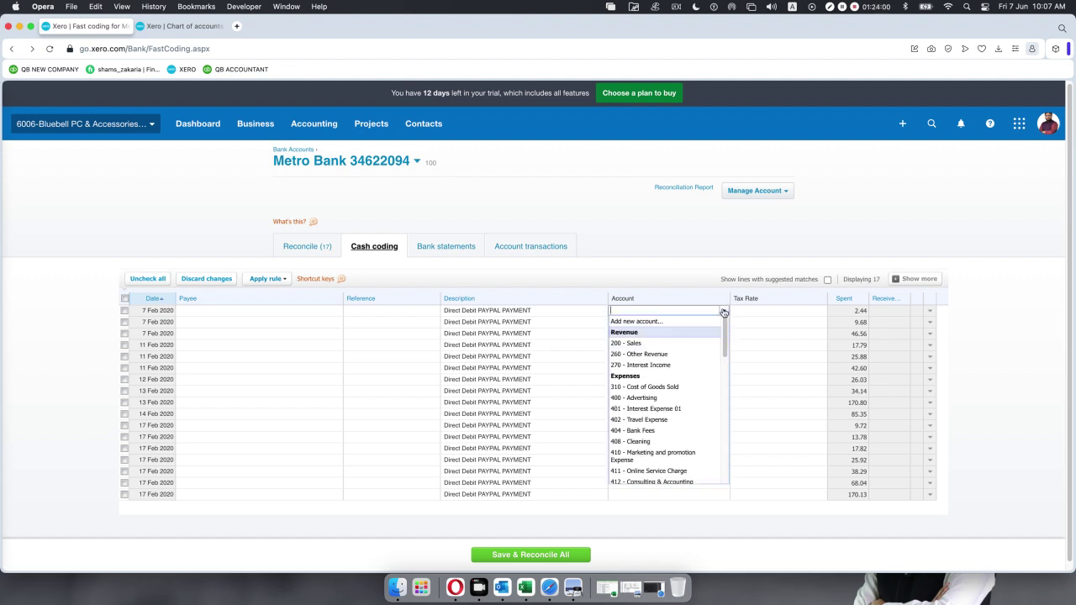
type("411")
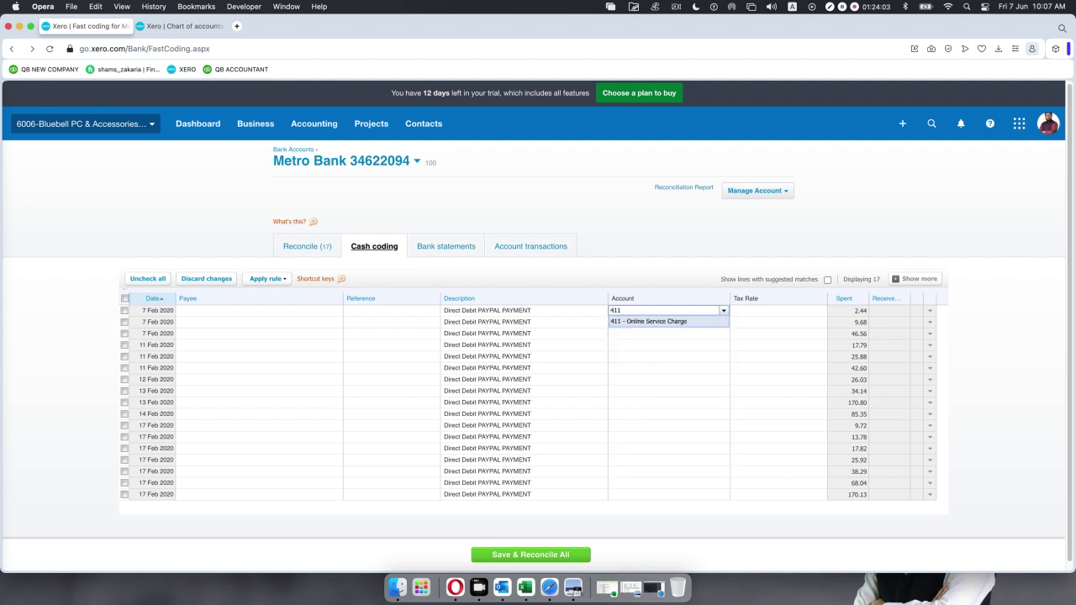
key("Return")
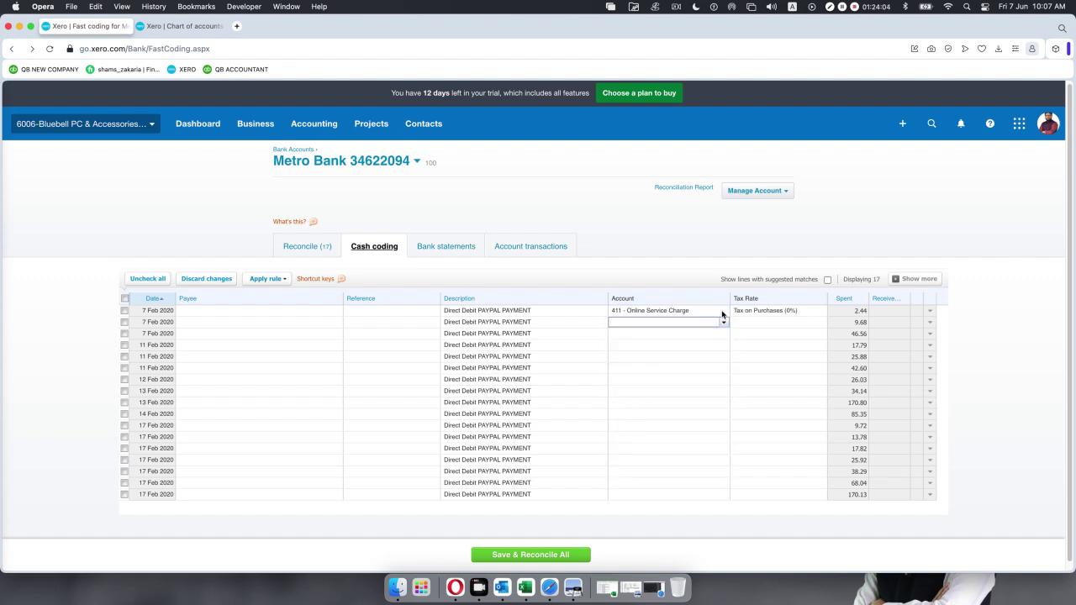
type("411")
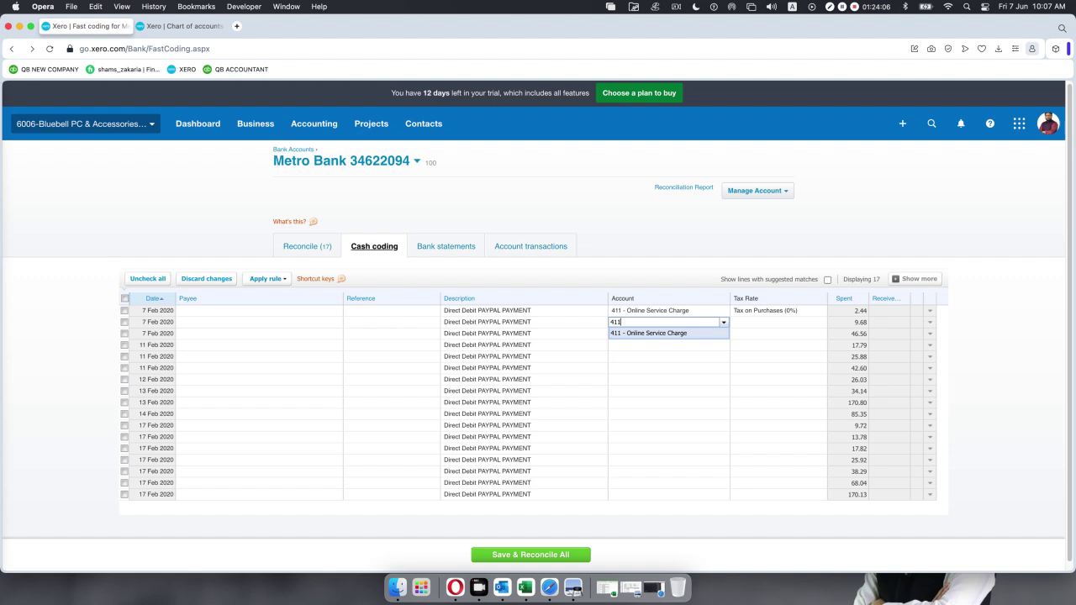
key("Return")
type("411")
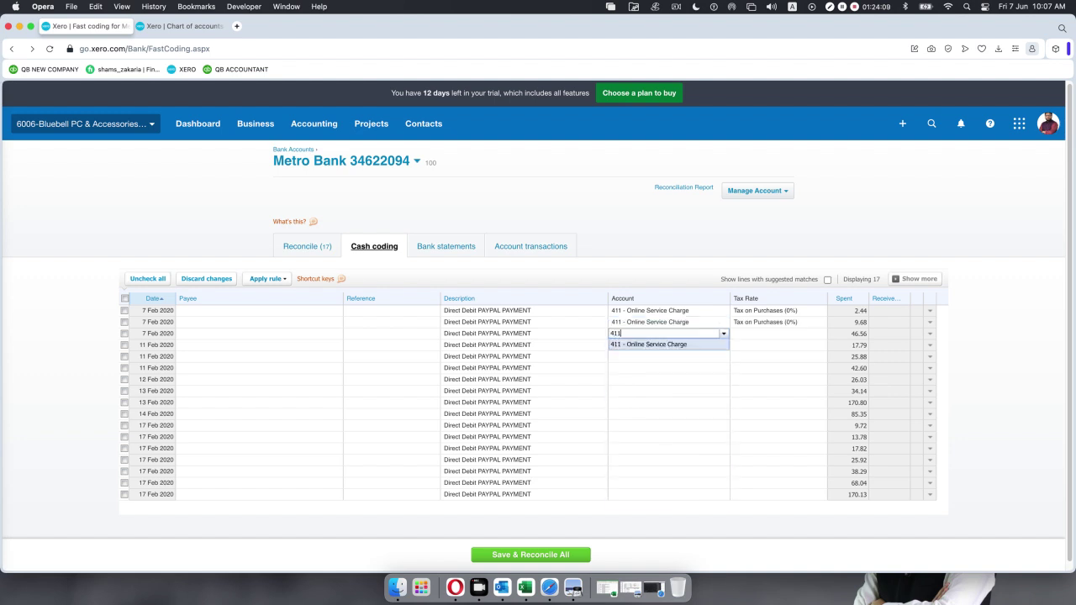
key("Return")
type("411")
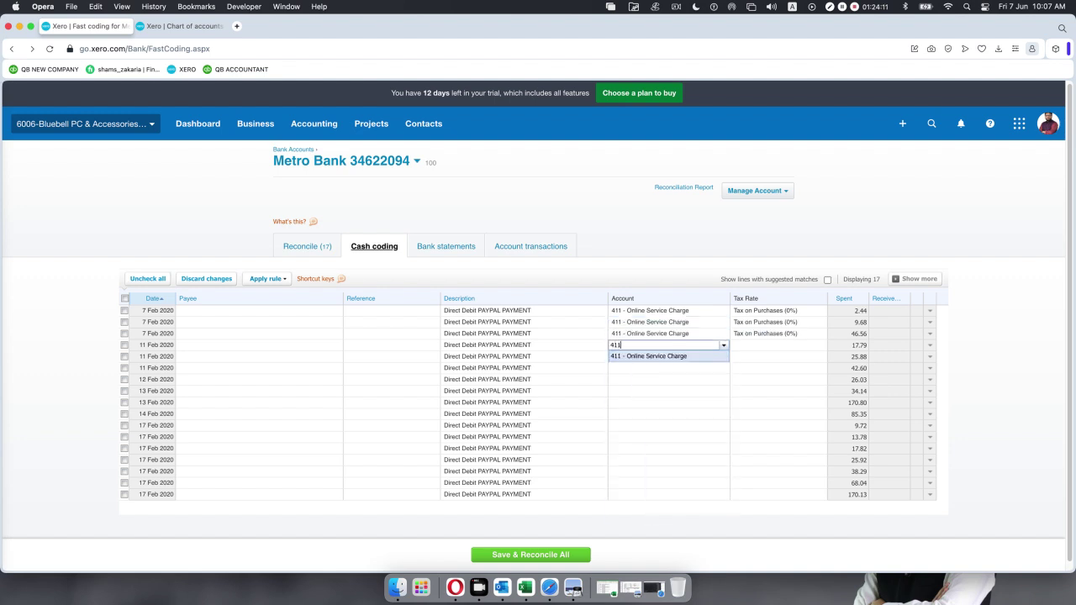
key("Return")
type("411")
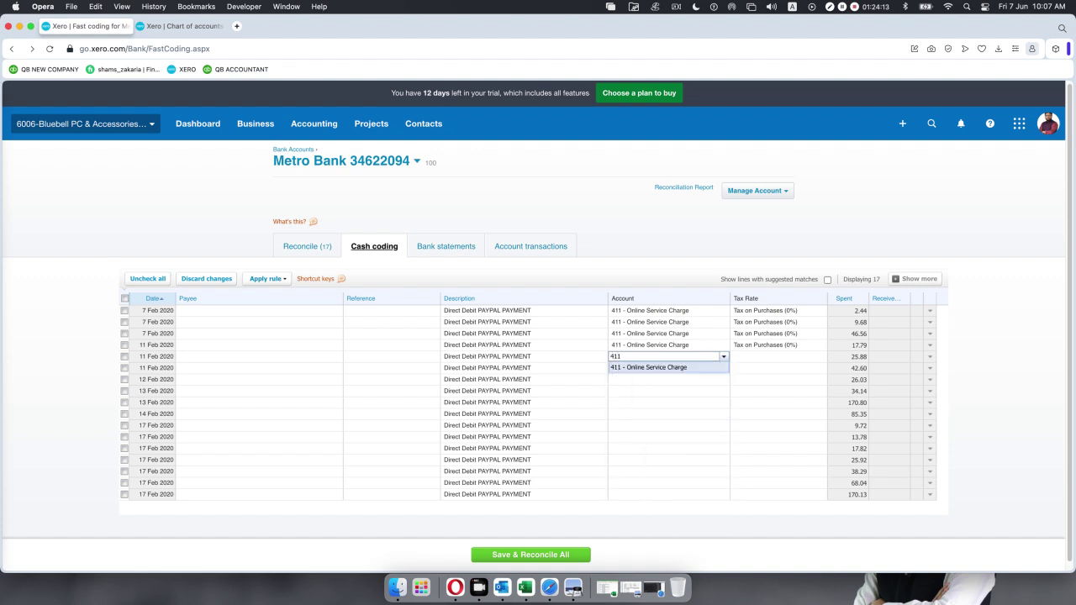
key("Return")
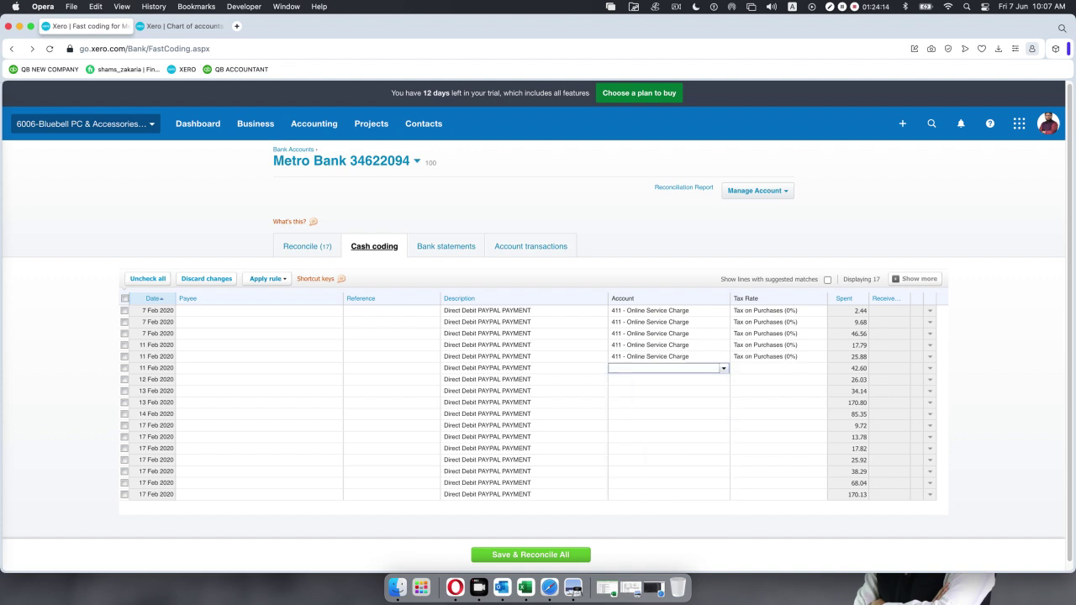
type("411")
key("Return")
type("411")
key("Return")
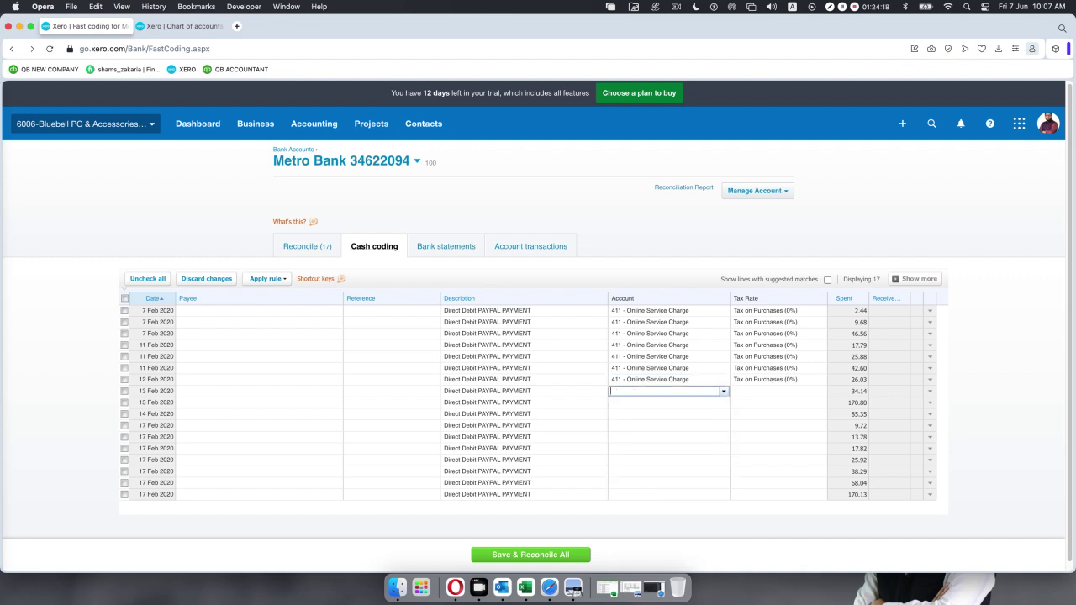
Enter account 411 for the 34.14 through 170.13 lines, finishing all 17 PayPal payments.
type("411")
key("Return")
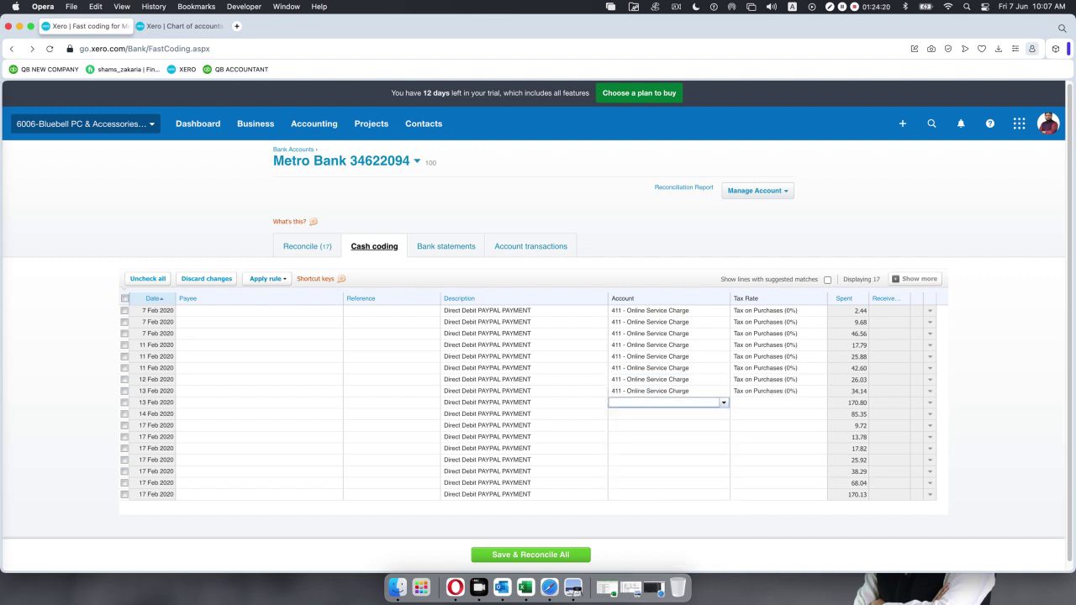
type("411")
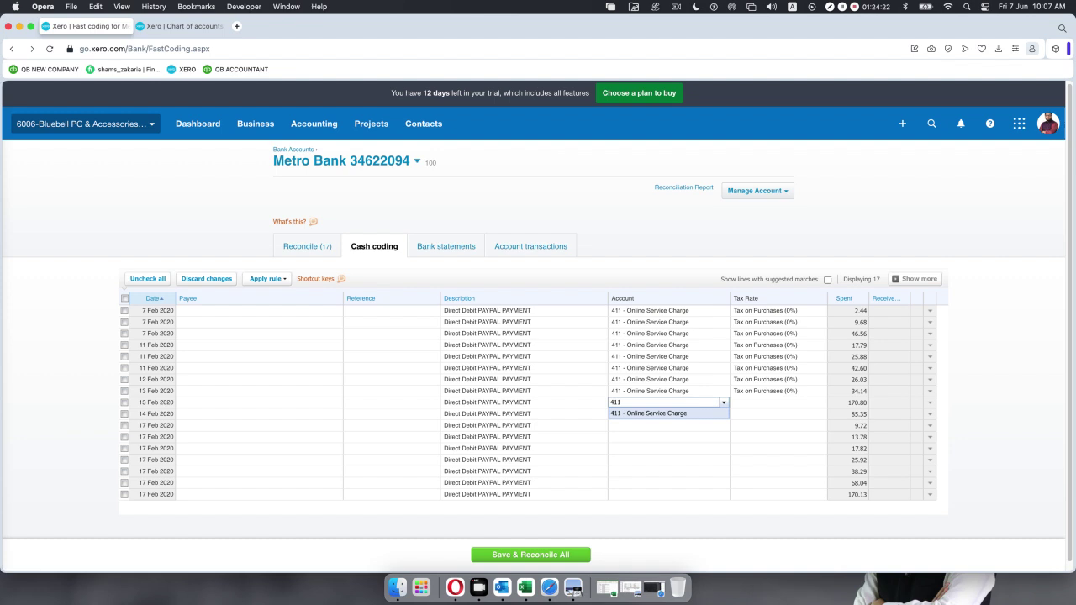
key("Return")
type("411")
key("Return")
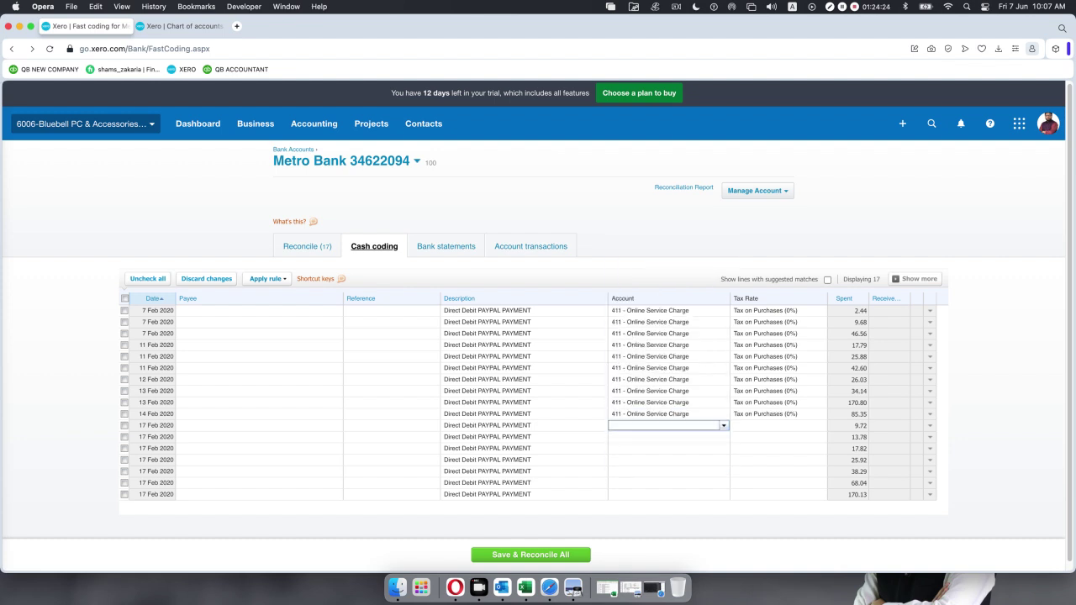
type("411")
key("Return")
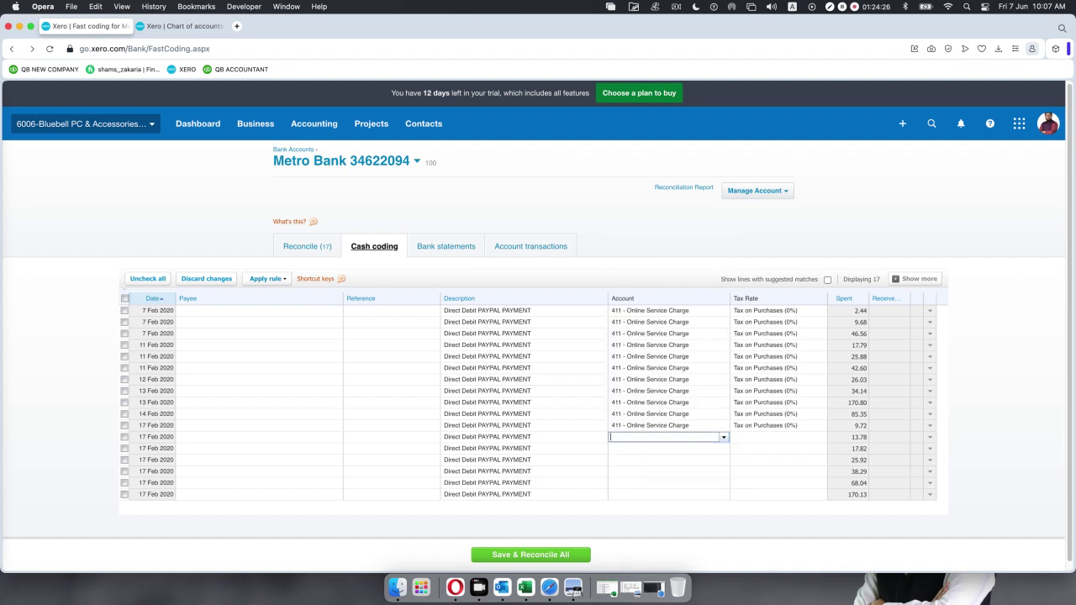
type("411")
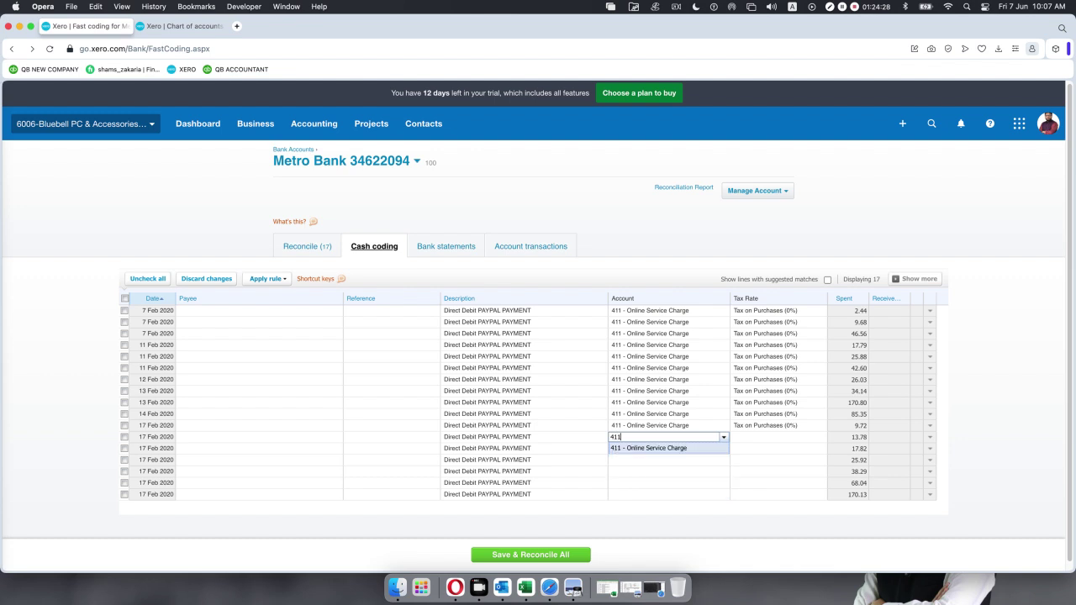
key("Return")
type("411")
key("Return")
type("411")
key("Return")
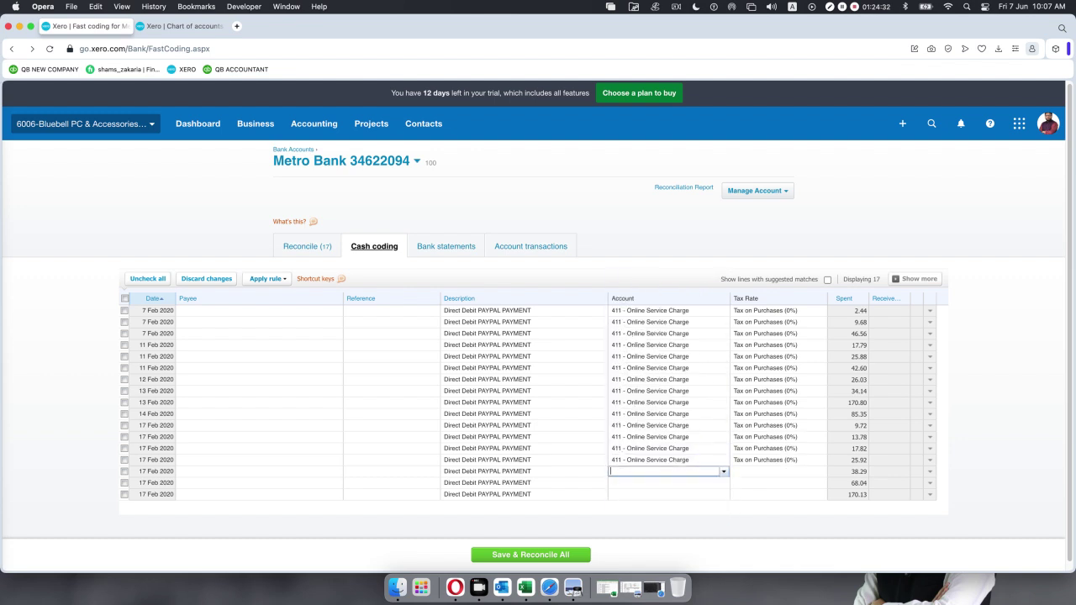
type("411")
key("Return")
type("411")
key("Return")
type("411")
key("Return")
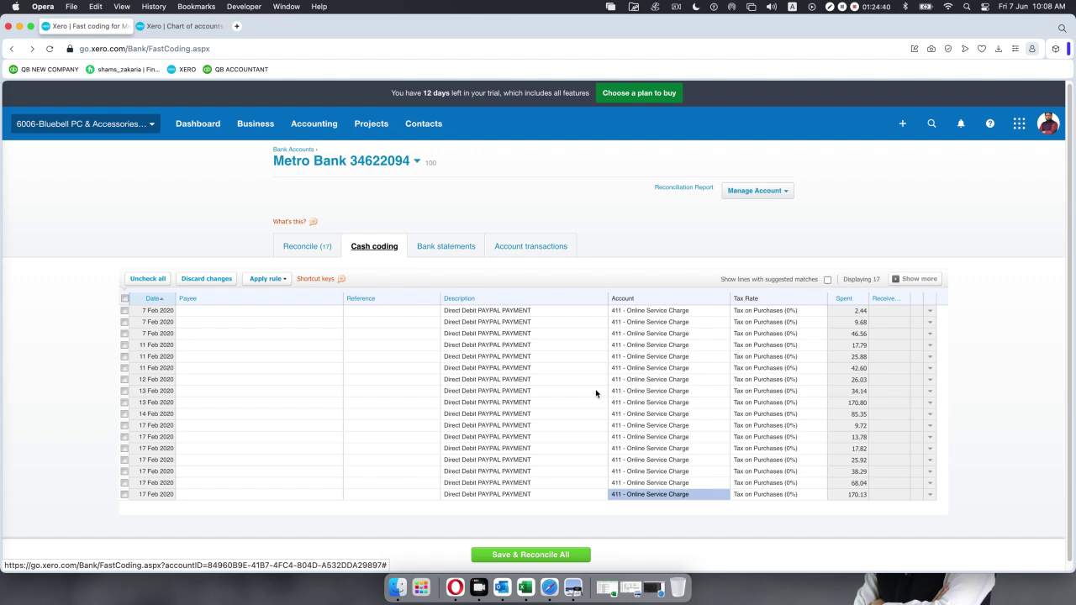
Select all 17 coded lines, save and reconcile them, and dismiss the Completed message.
left_click(125, 299)
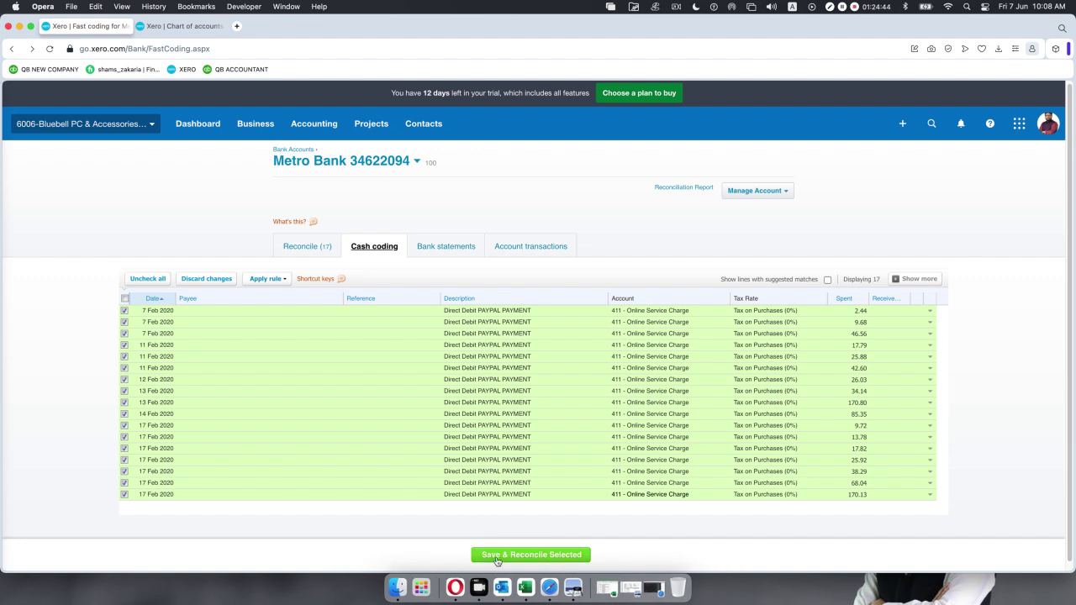
left_click(508, 555)
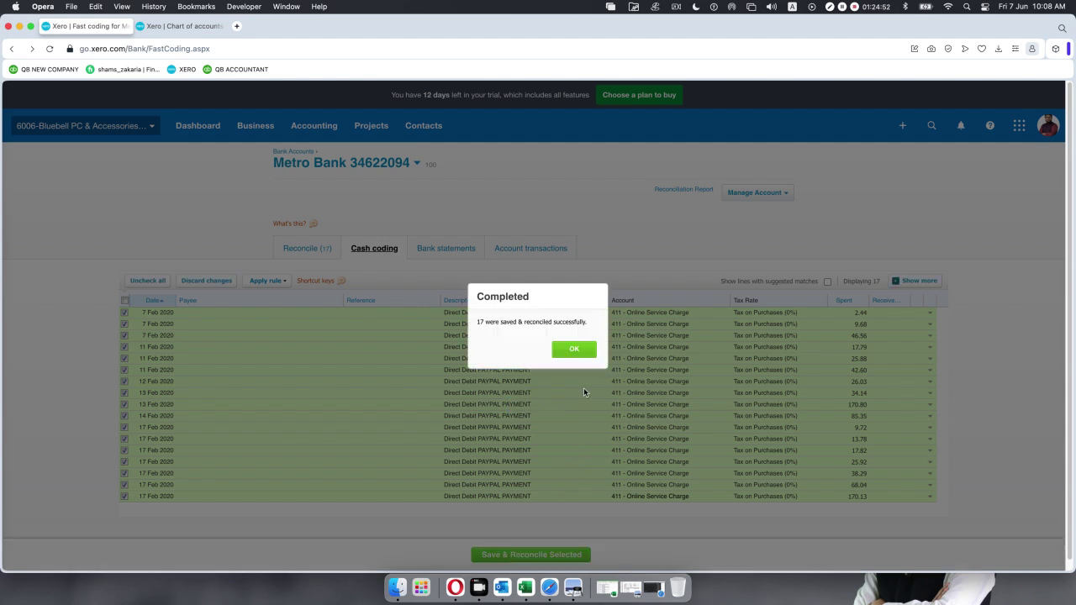
left_click(573, 351)
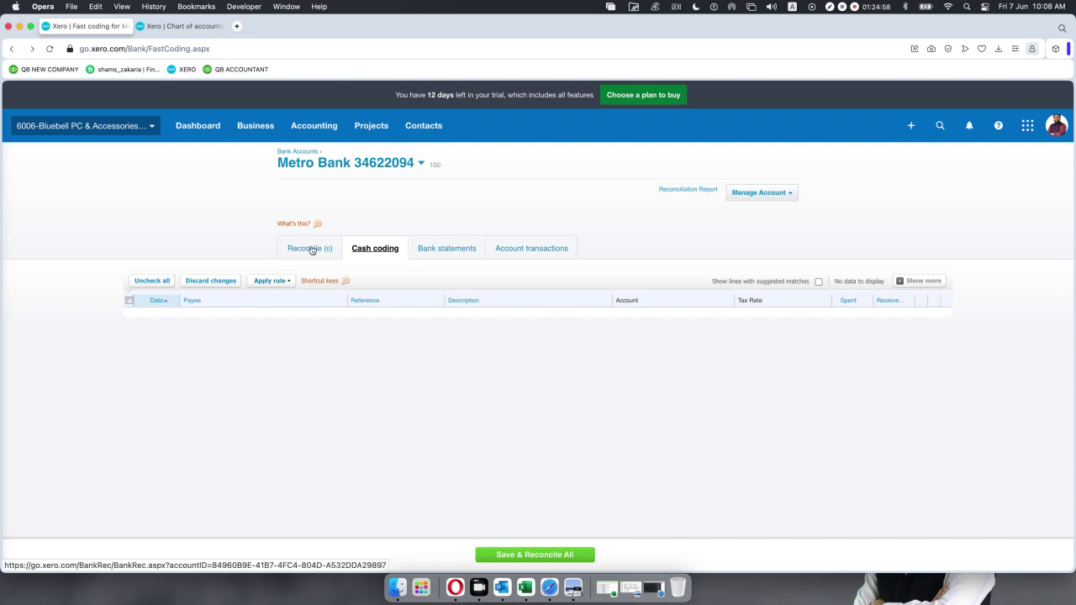
Check the Bank statements lines all show Reconciled at 320.07, then bring up Manage Account.
left_click(451, 251)
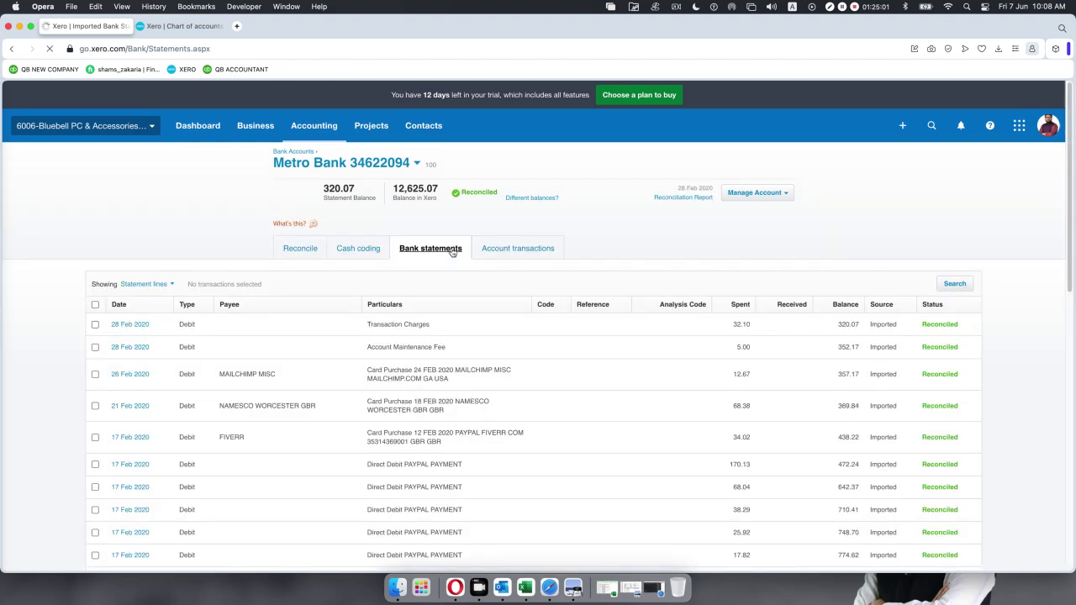
scroll(745, 396, "down", 4)
scroll(746, 396, "down", 6)
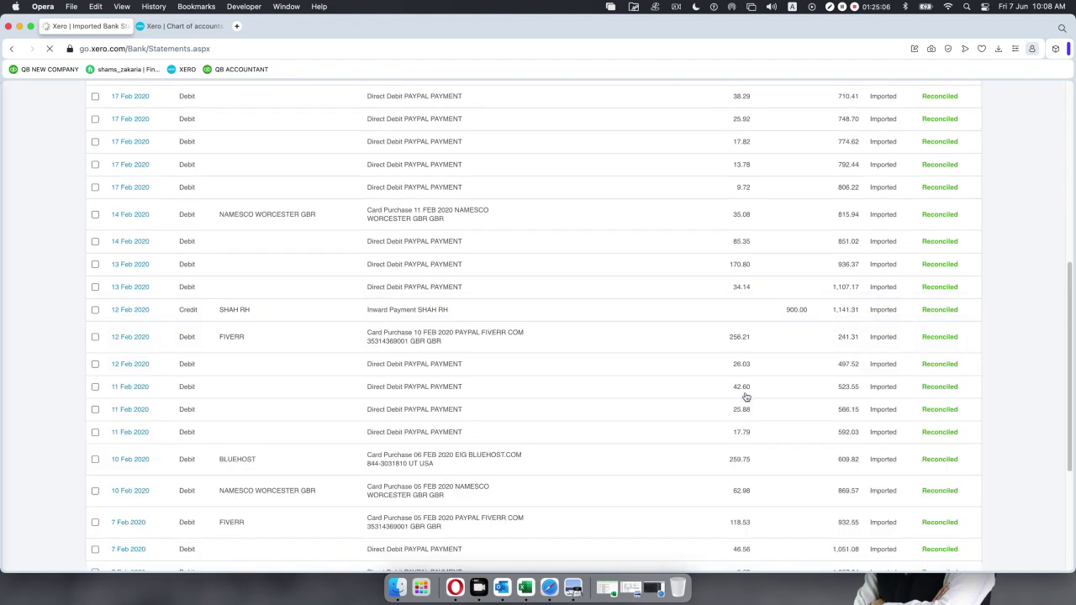
scroll(745, 396, "down", 5)
scroll(745, 396, "up", 9)
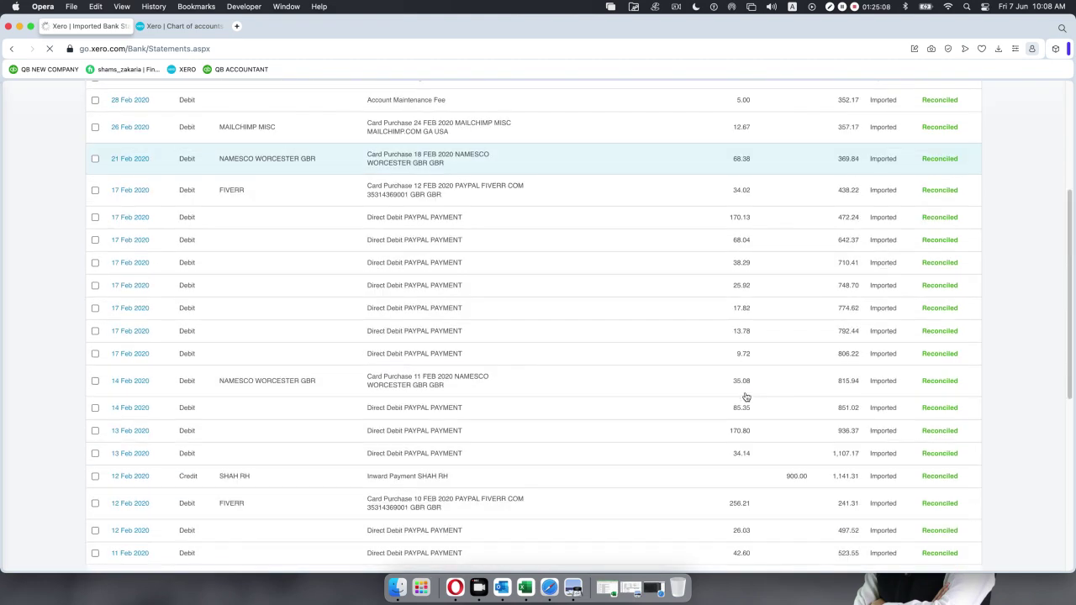
scroll(745, 397, "up", 4)
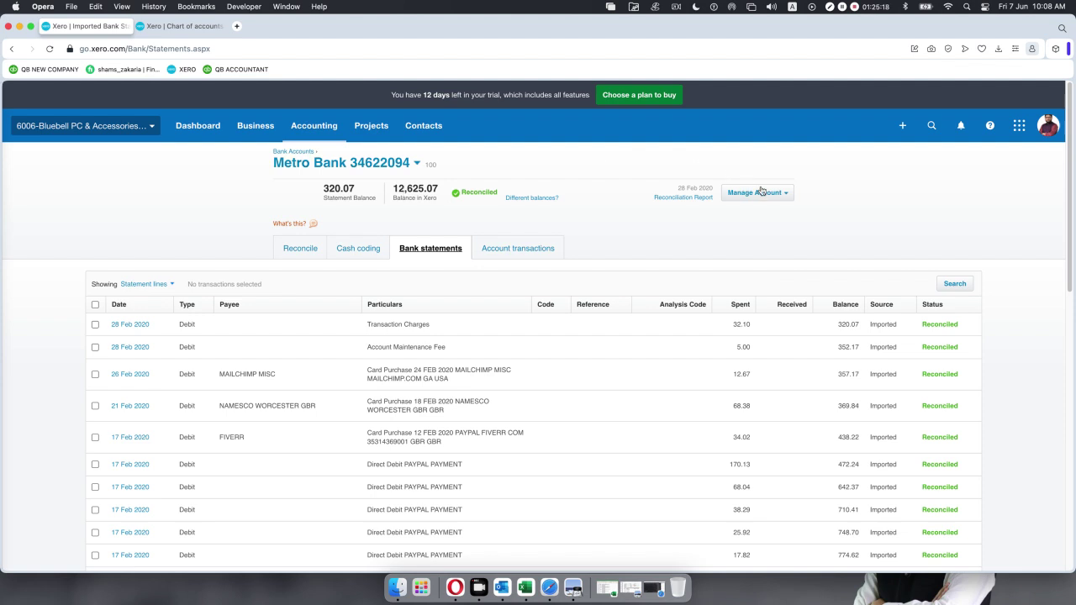
left_click(785, 196)
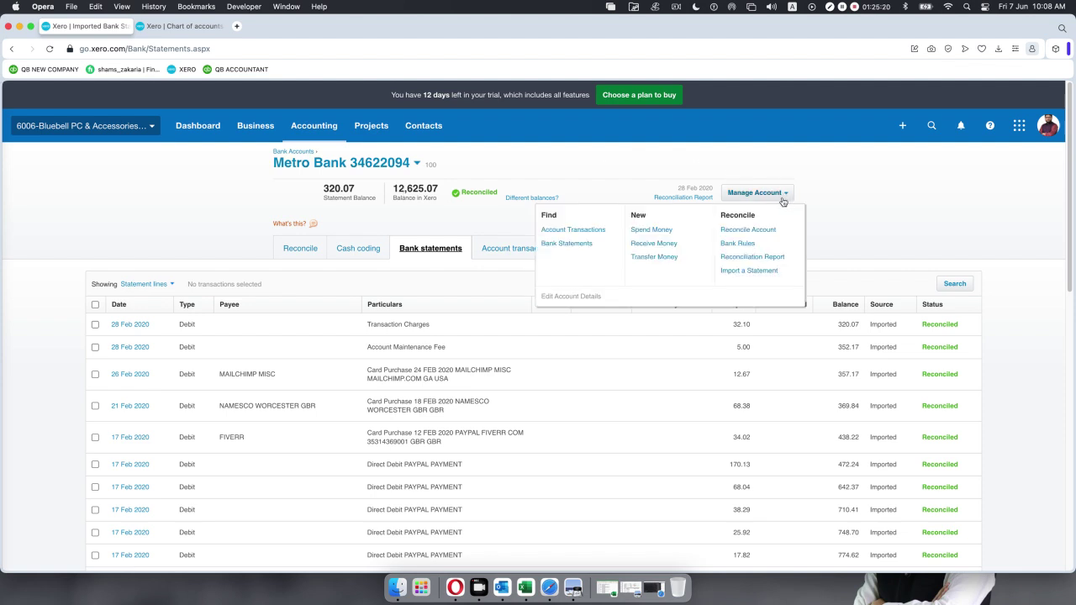
left_click(763, 257)
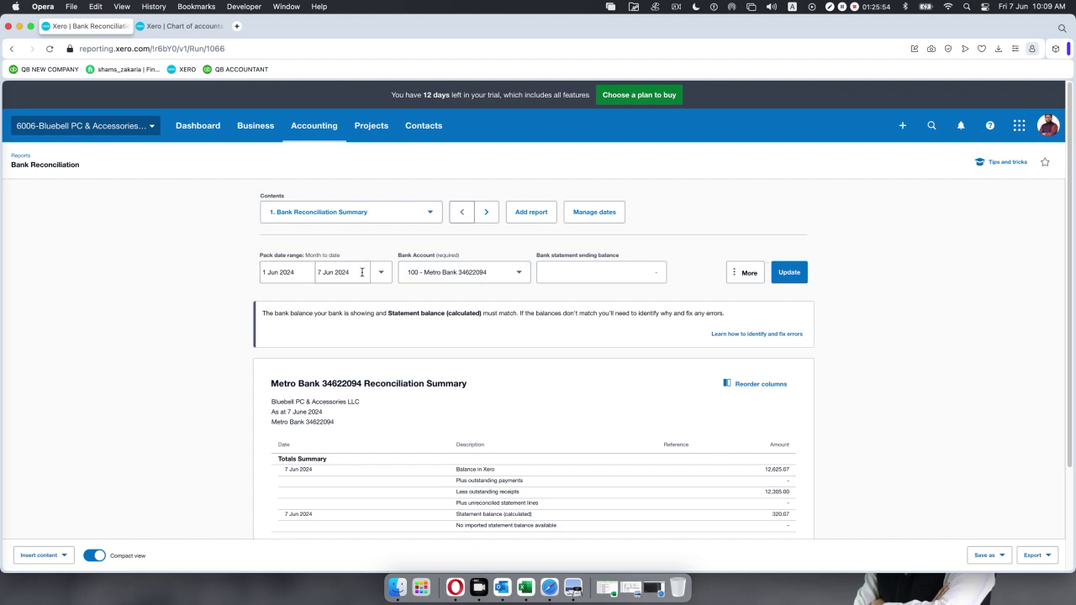
Set the report's start date to 1 Feb 2020.
left_click(303, 275)
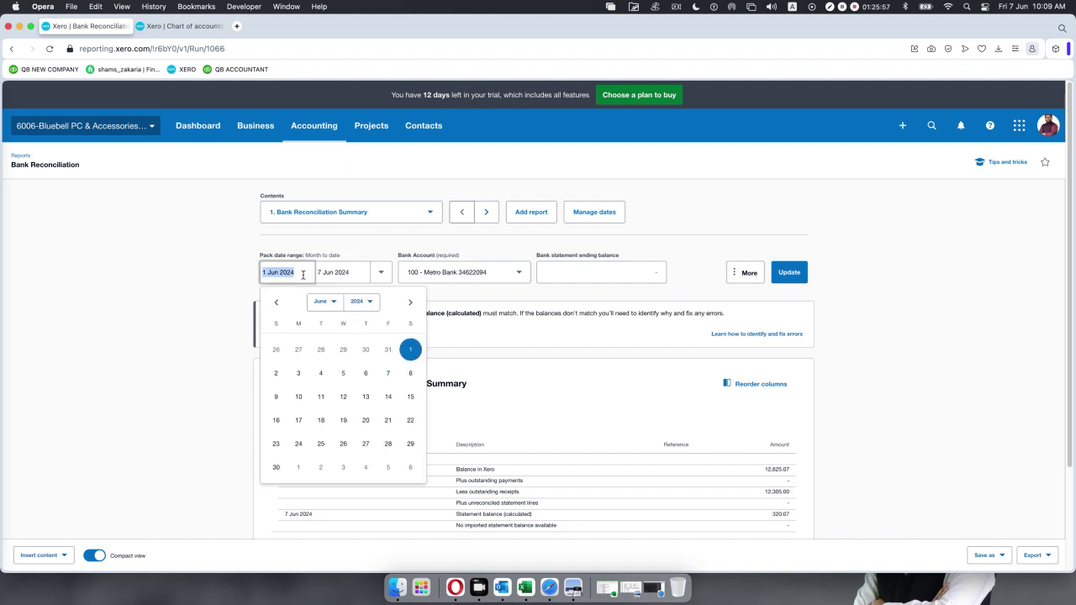
left_click(371, 305)
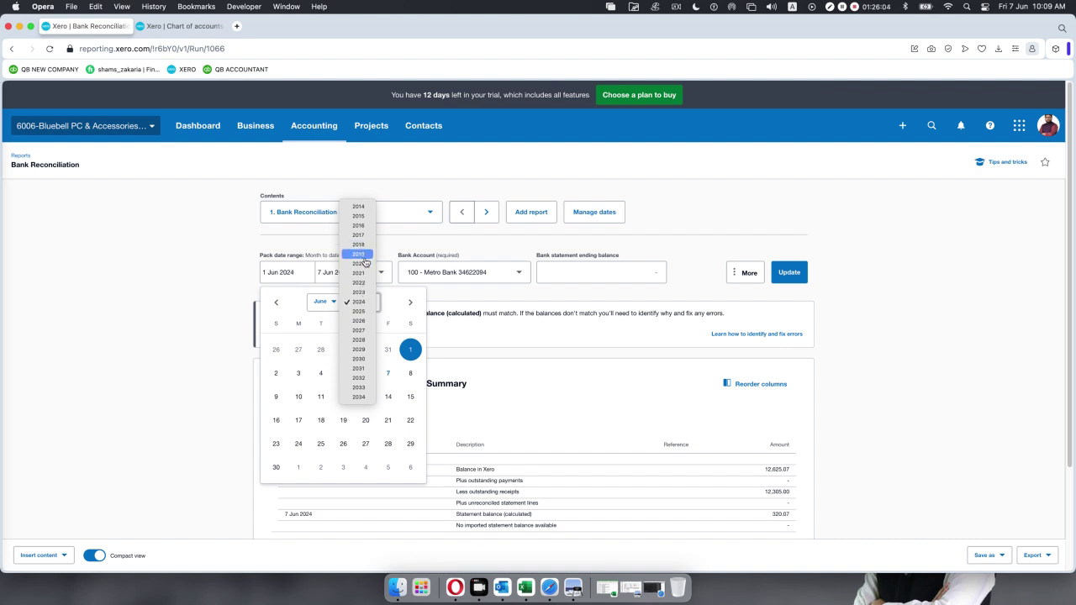
key("Escape")
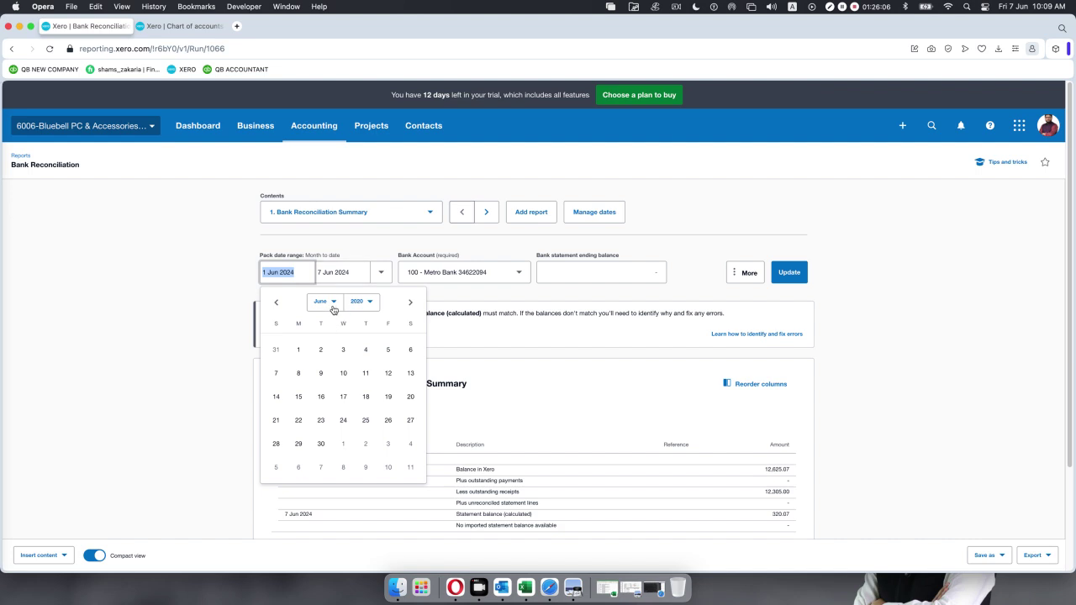
left_click(332, 306)
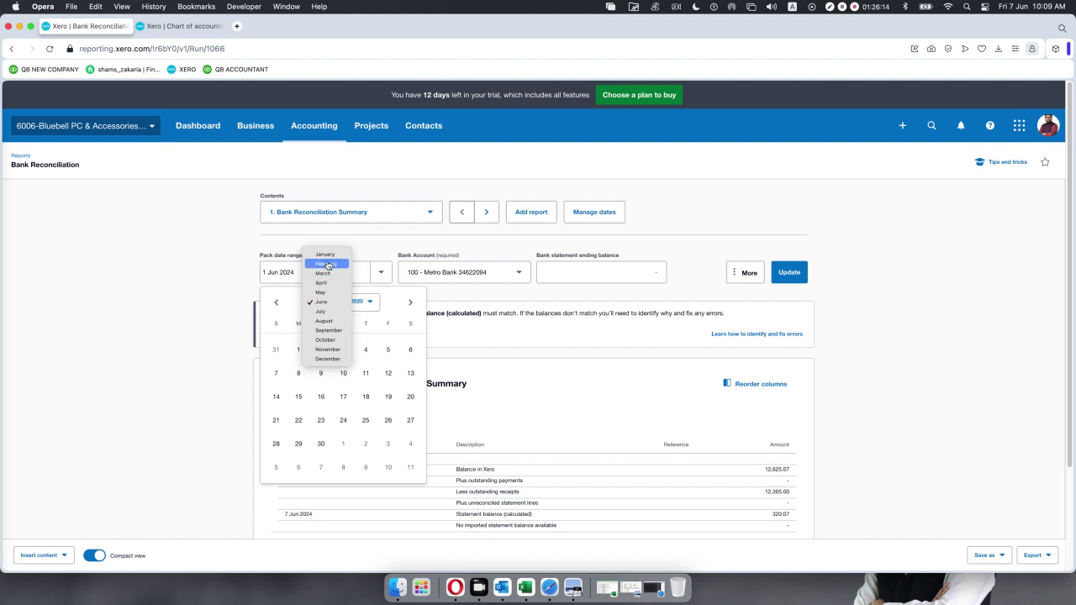
key("Escape")
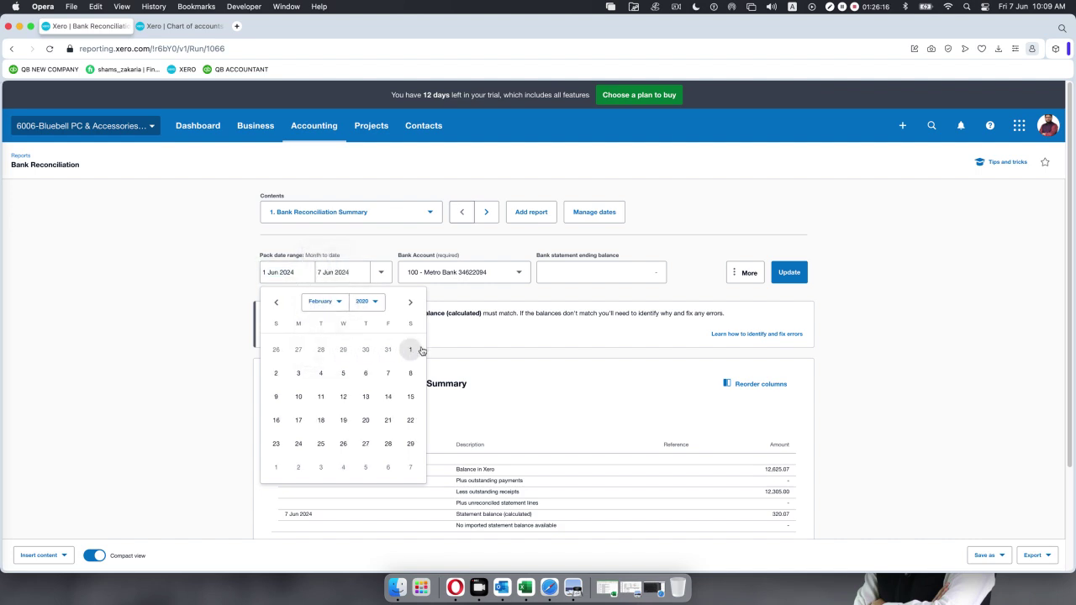
left_click(411, 349)
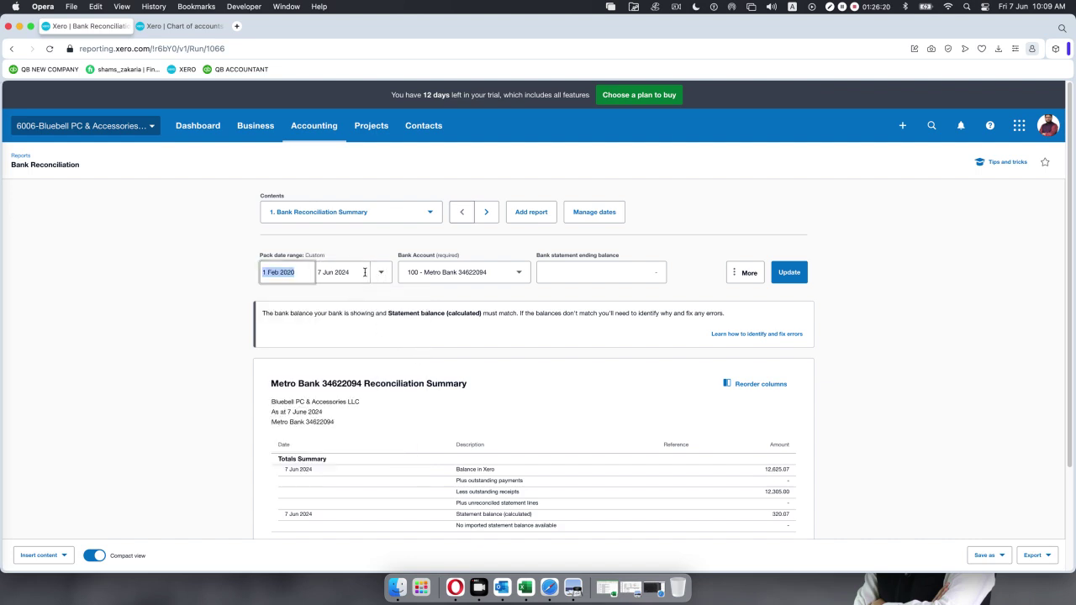
Set the end date to 29 Feb 2020 and the bank statement ending balance to 320.07.
left_click(367, 273)
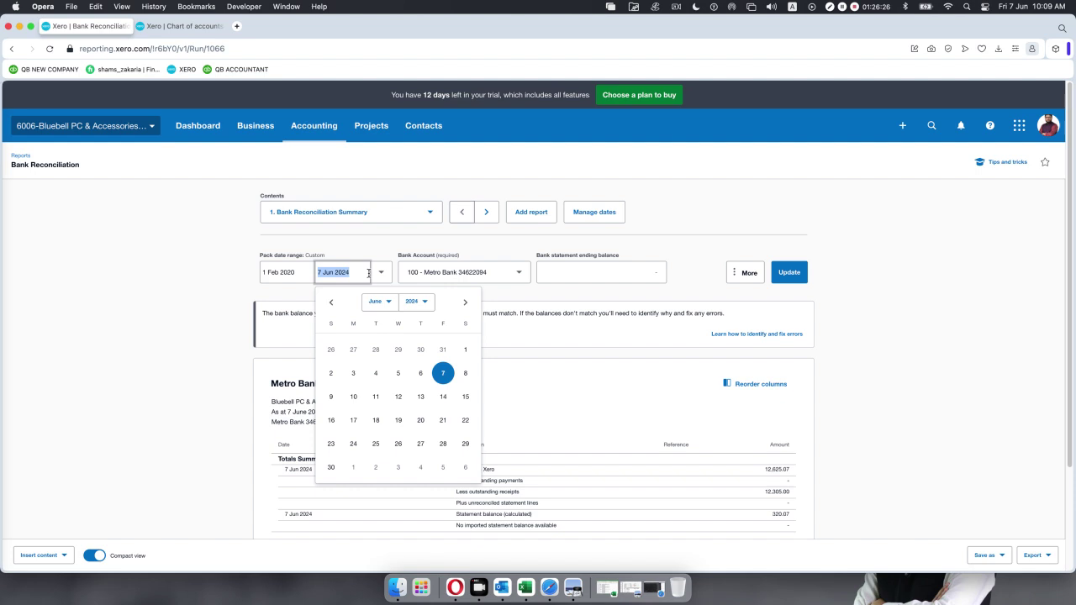
left_click(426, 302)
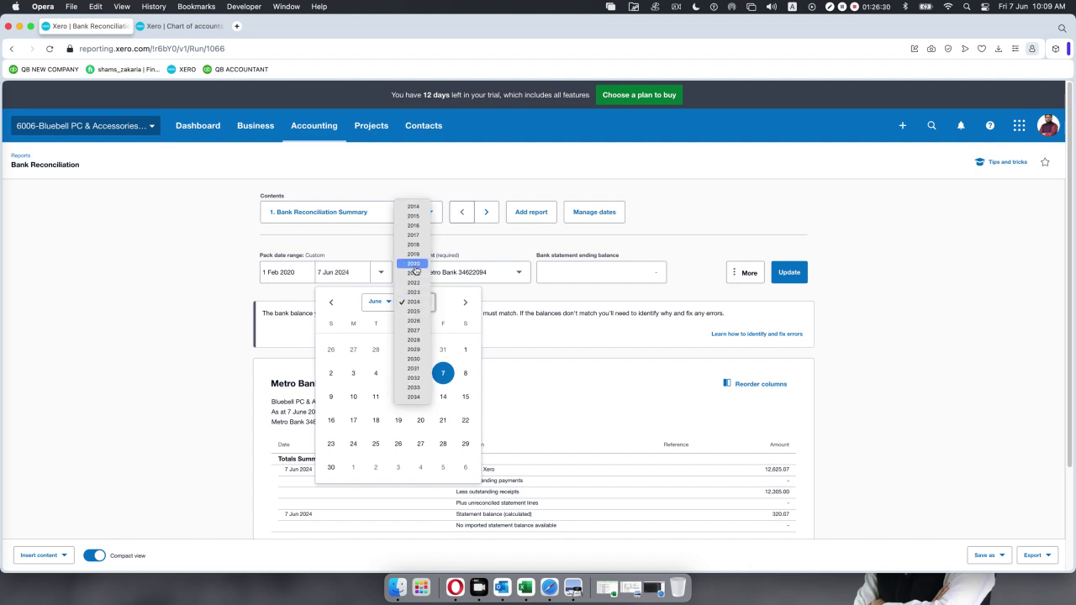
left_click(414, 264)
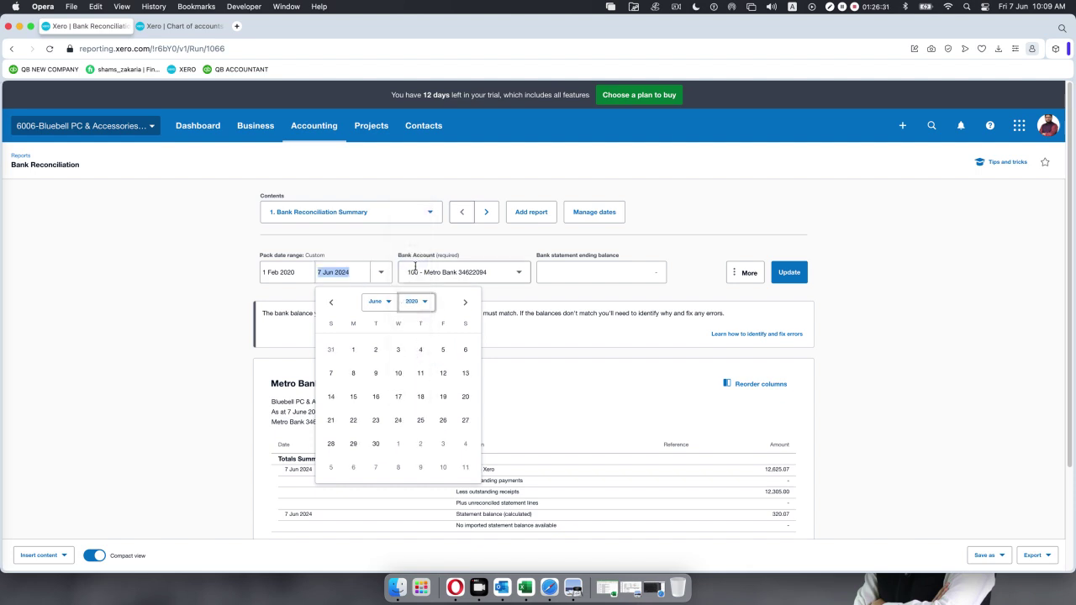
left_click(389, 303)
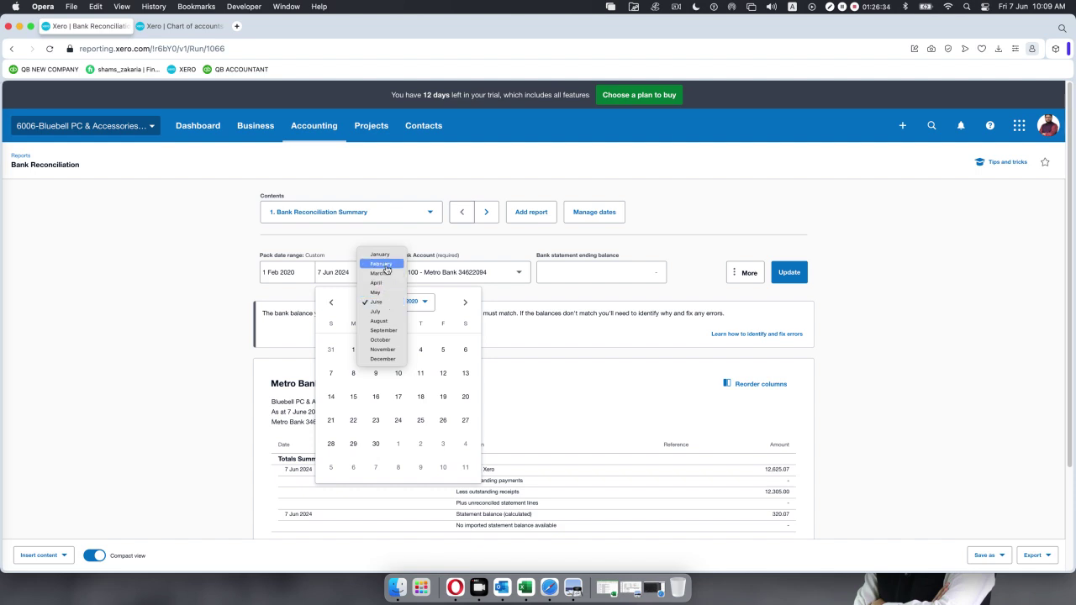
left_click(383, 266)
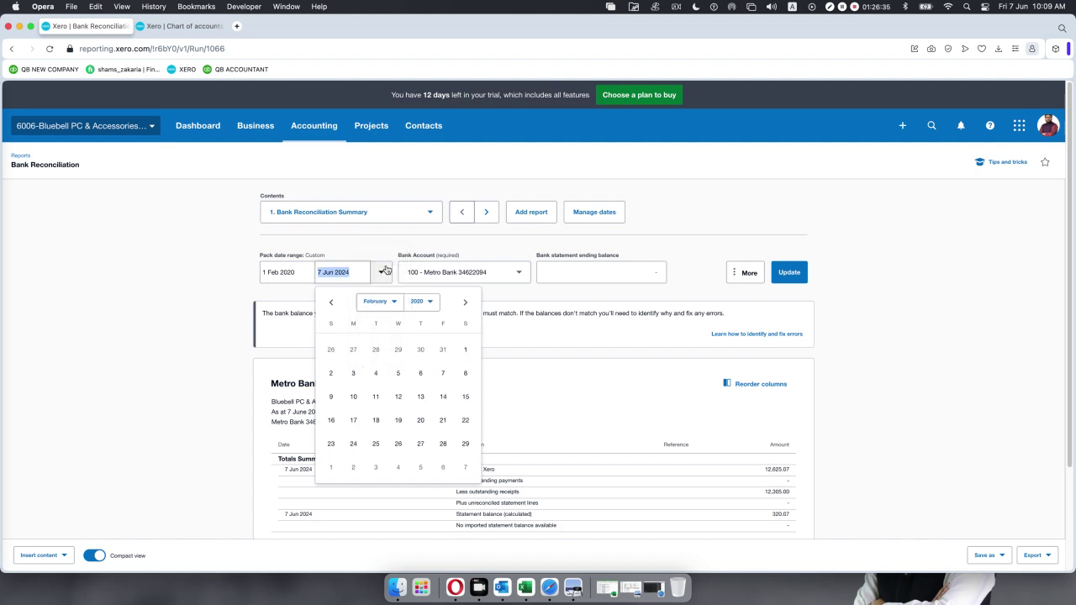
left_click(466, 443)
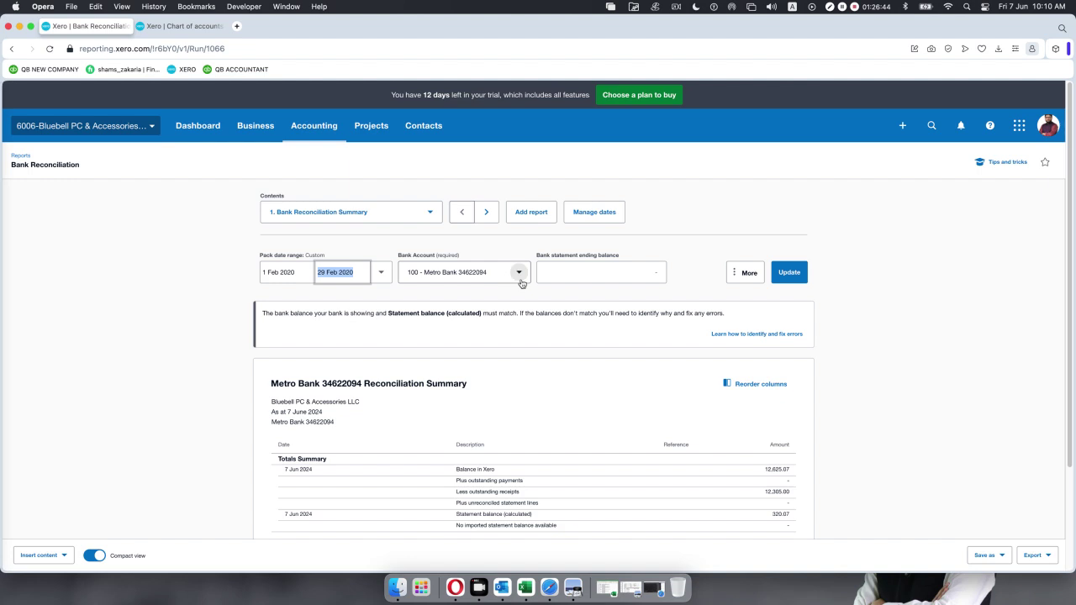
left_click(568, 273)
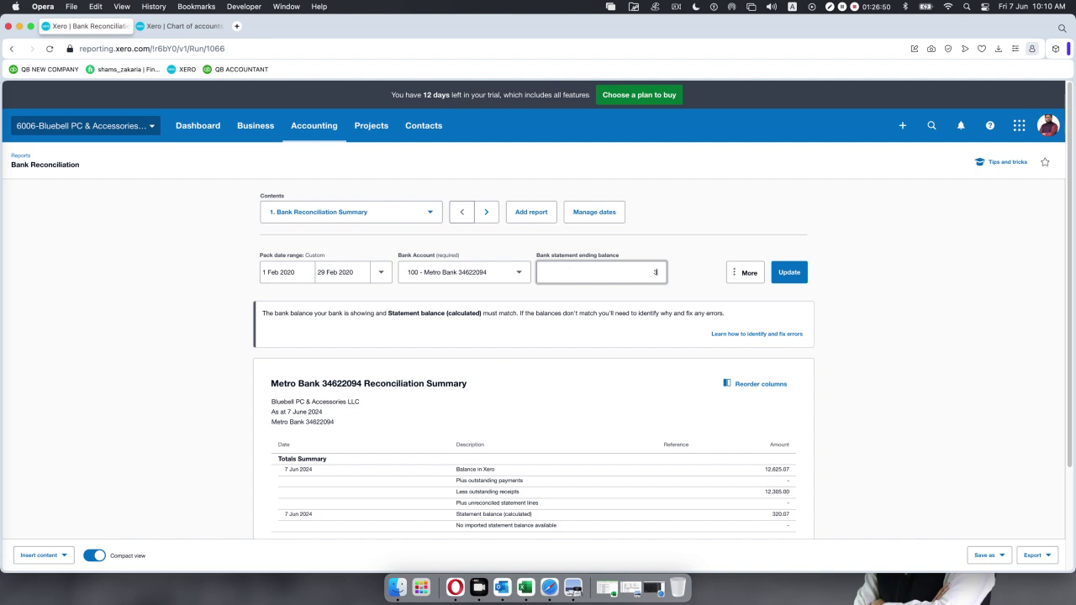
type("20.07")
Update the report and confirm Xero and statement balances both read 320.07 at 29 Feb 2020.
left_click(791, 273)
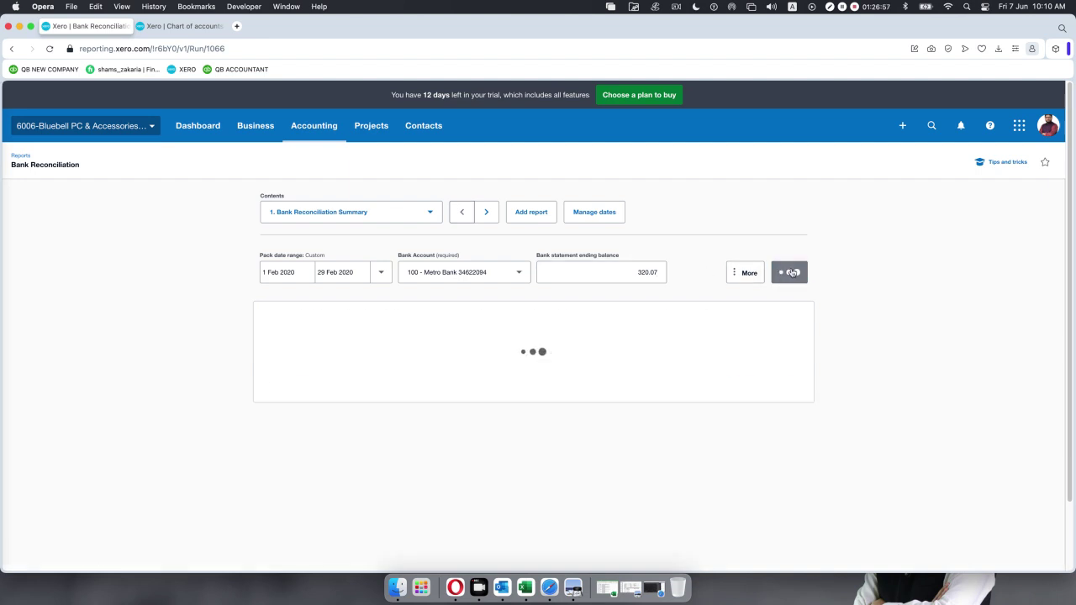
scroll(767, 359, "down", 3)
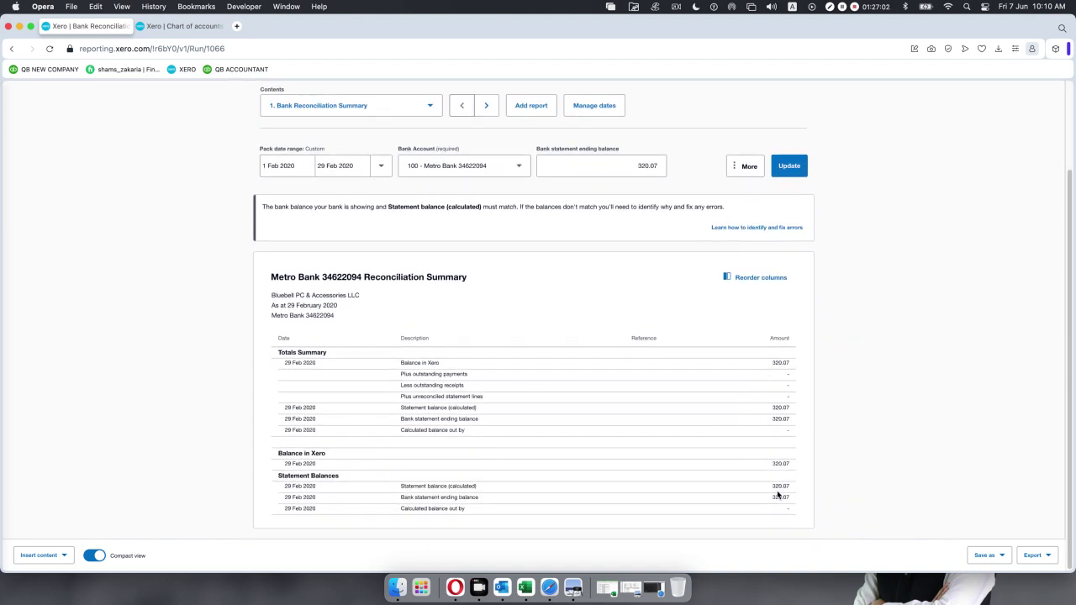
scroll(779, 382, "down", 1)
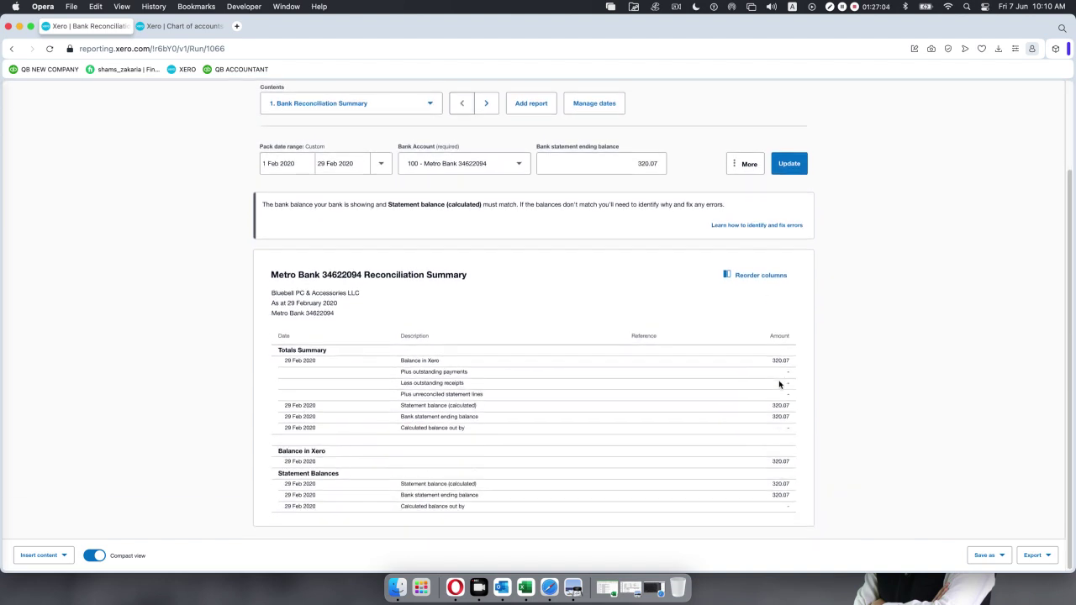
scroll(632, 403, "up", 1)
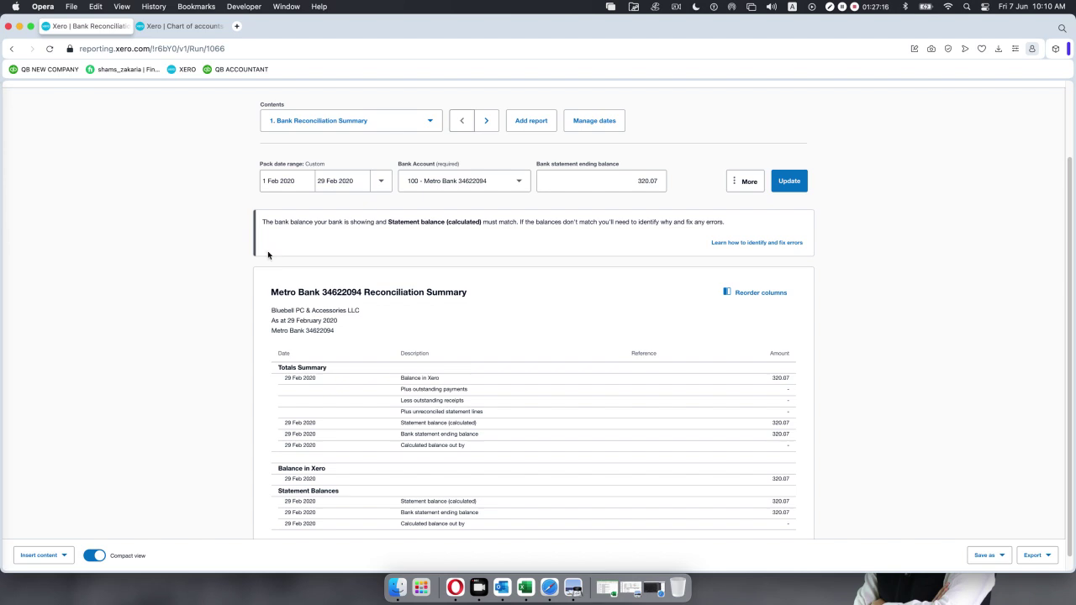
left_click(173, 27)
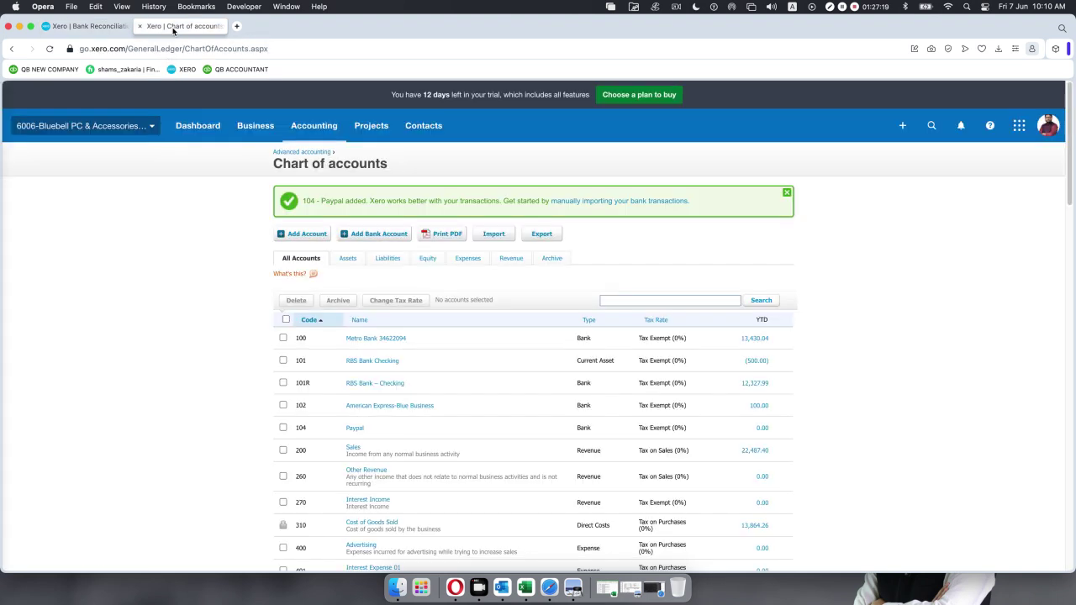
left_click(315, 130)
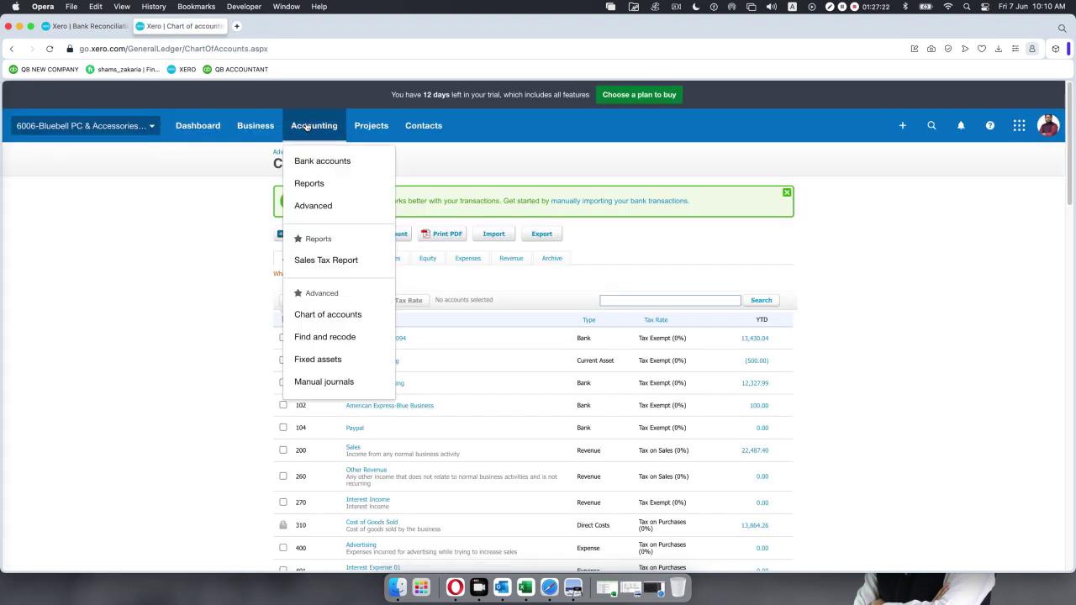
left_click(309, 166)
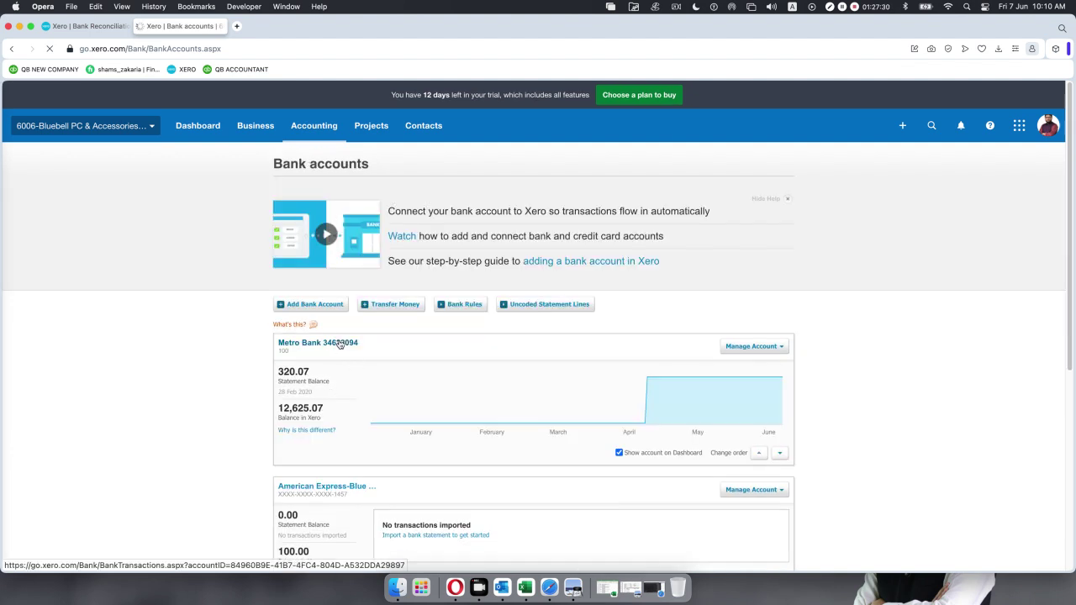
left_click(339, 344)
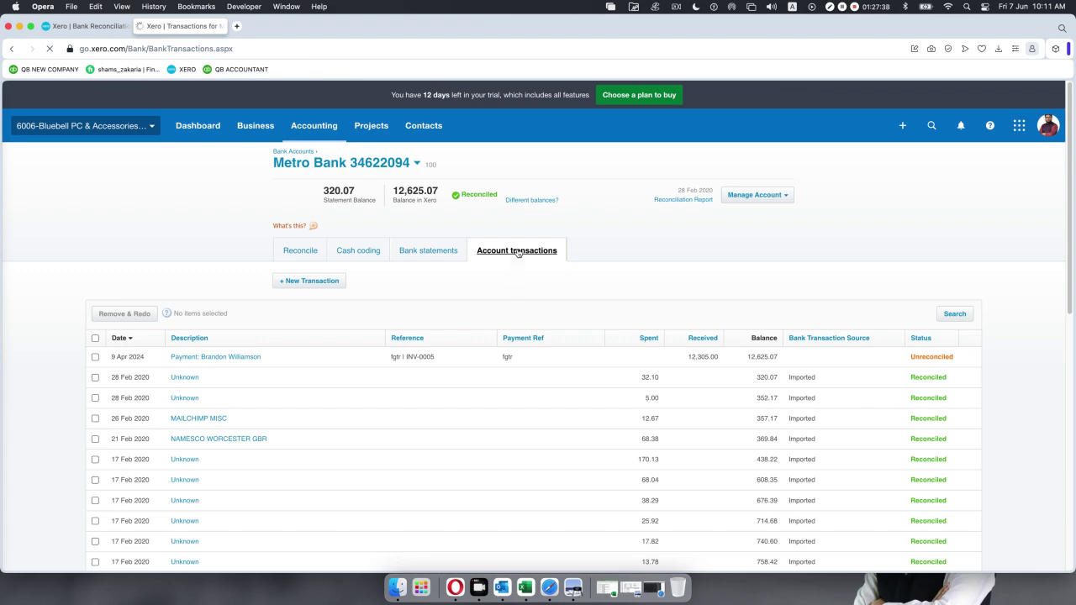
scroll(533, 303, "down", 7)
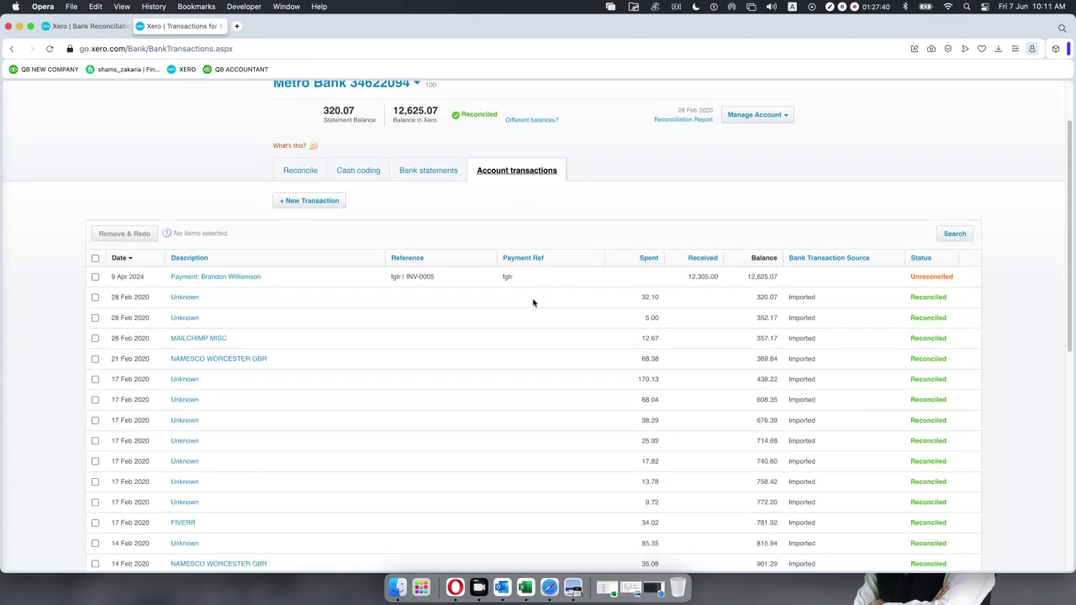
scroll(534, 303, "down", 6)
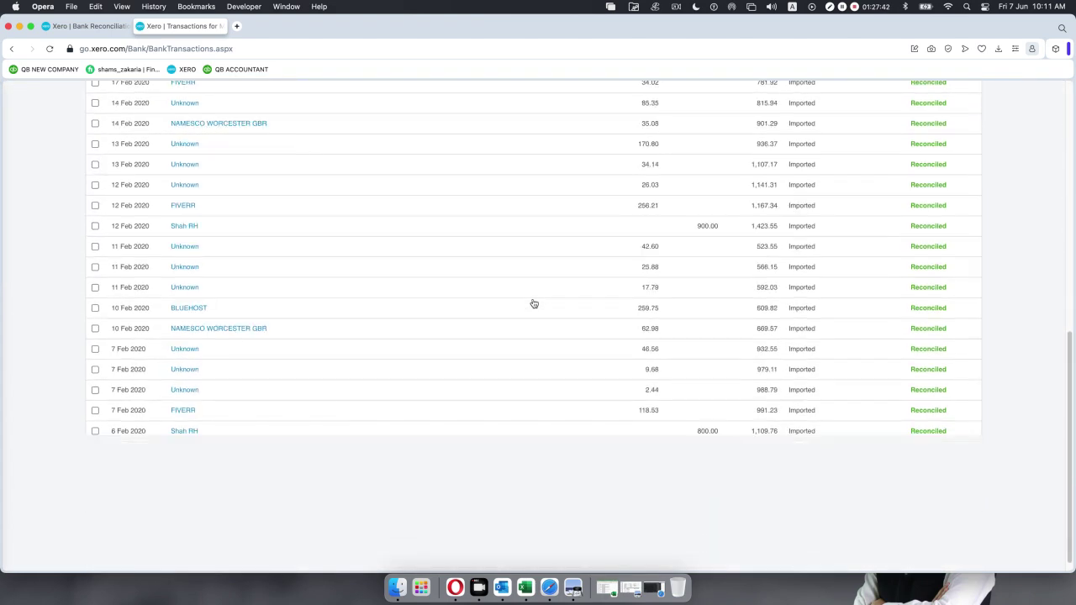
scroll(534, 304, "up", 4)
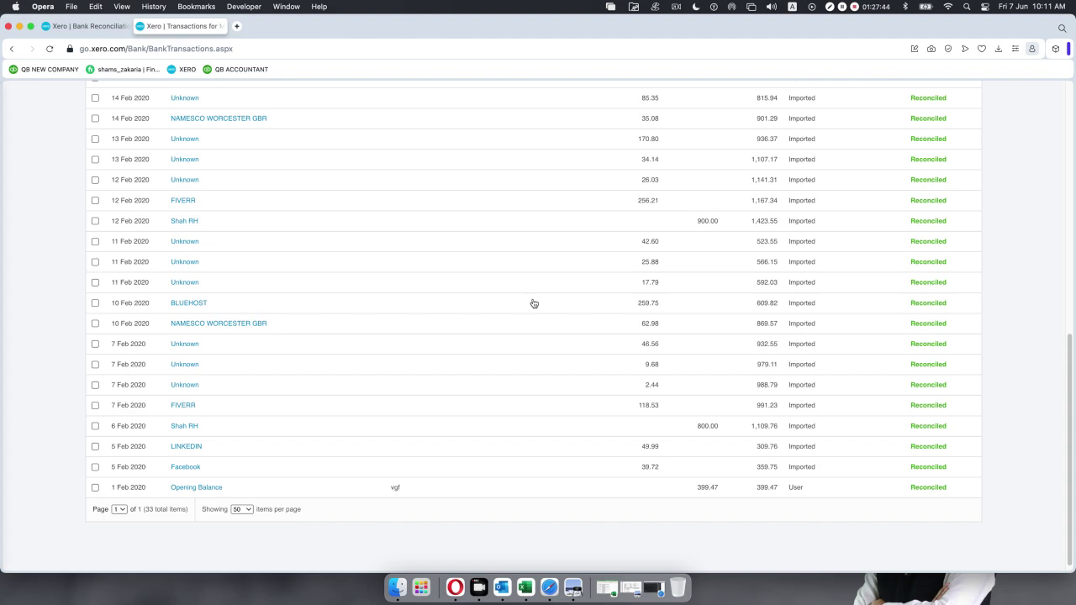
scroll(534, 303, "up", 8)
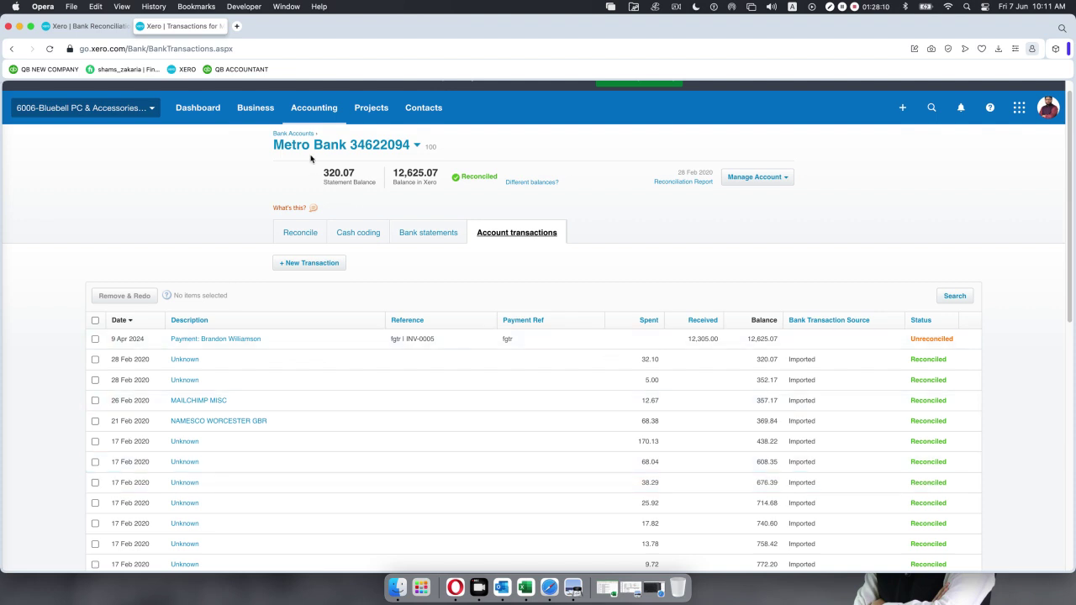
Return to the Feb 2020 Metro Bank Reconciliation Summary and verify 320.07 matches the statement, nothing out.
left_click(87, 27)
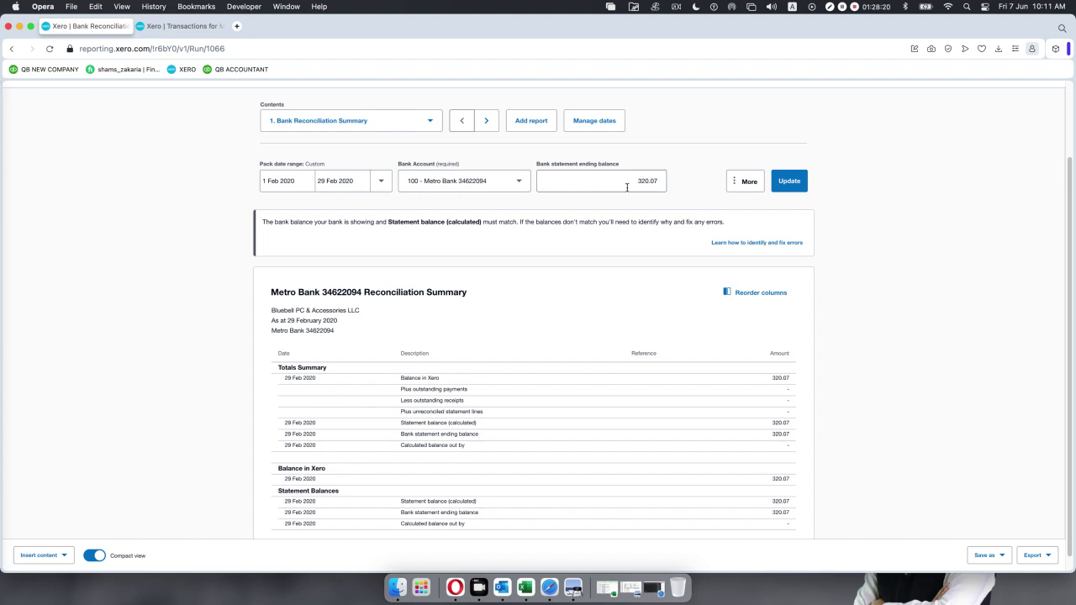
scroll(621, 264, "down", 1)
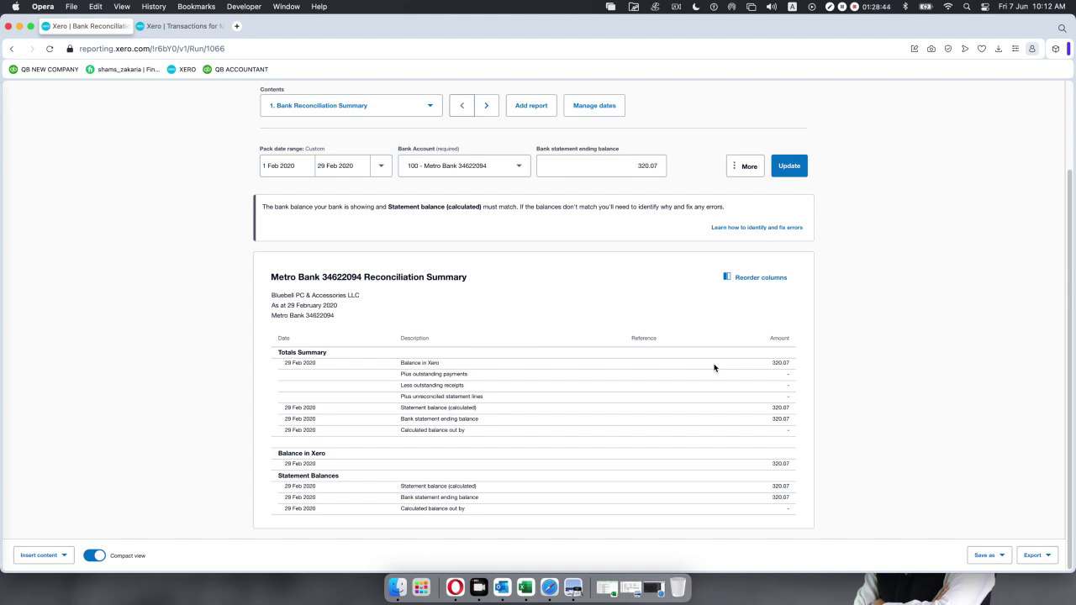
scroll(415, 405, "down", 1)
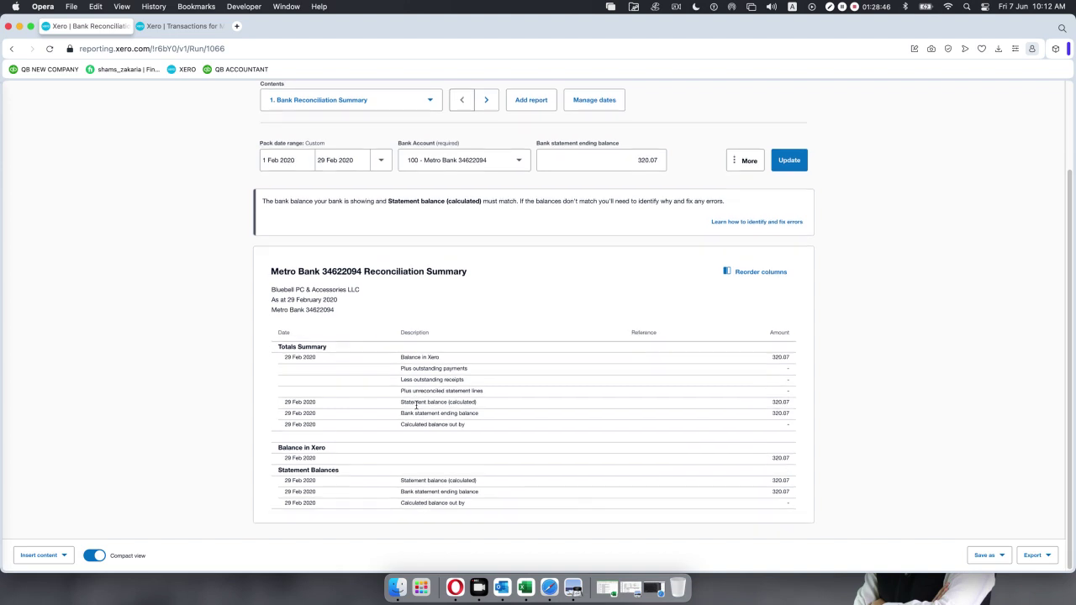
scroll(305, 482, "up", 1)
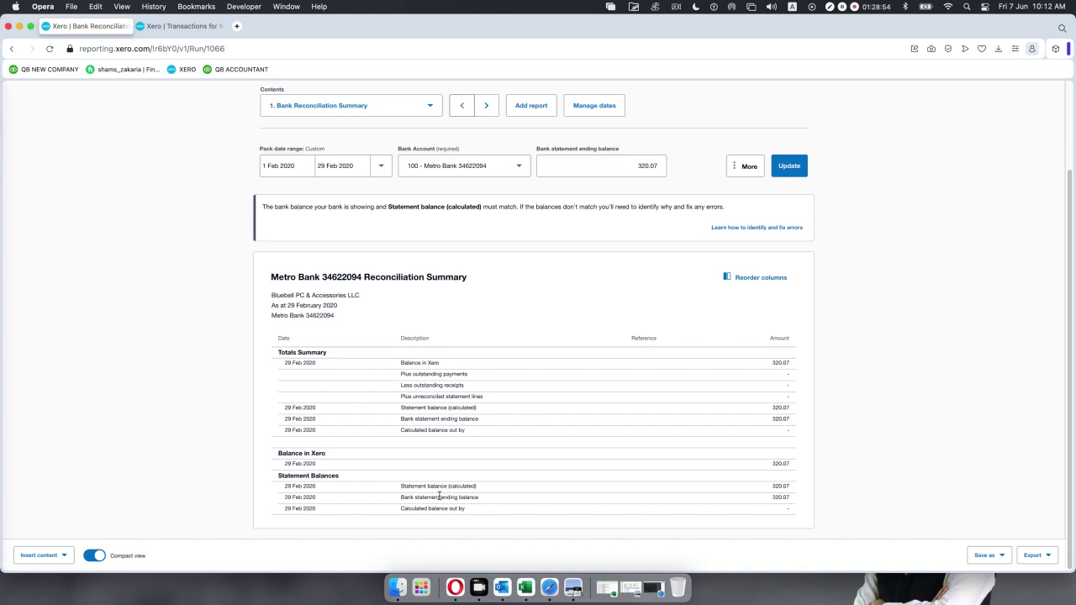
scroll(624, 364, "down", 1)
scroll(624, 364, "up", 1)
scroll(624, 364, "up", 3)
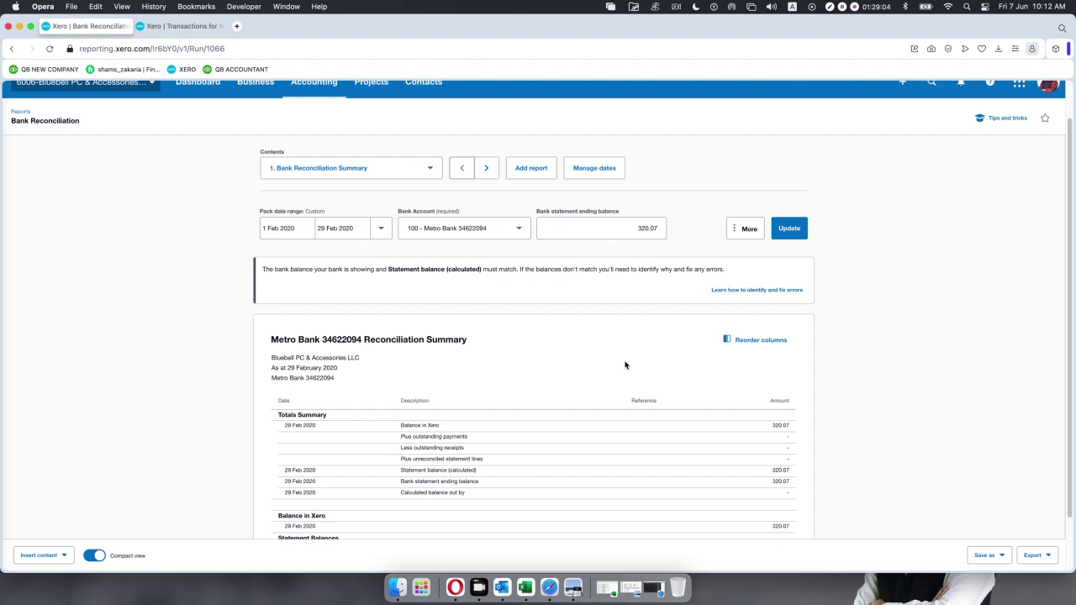
scroll(625, 364, "down", 3)
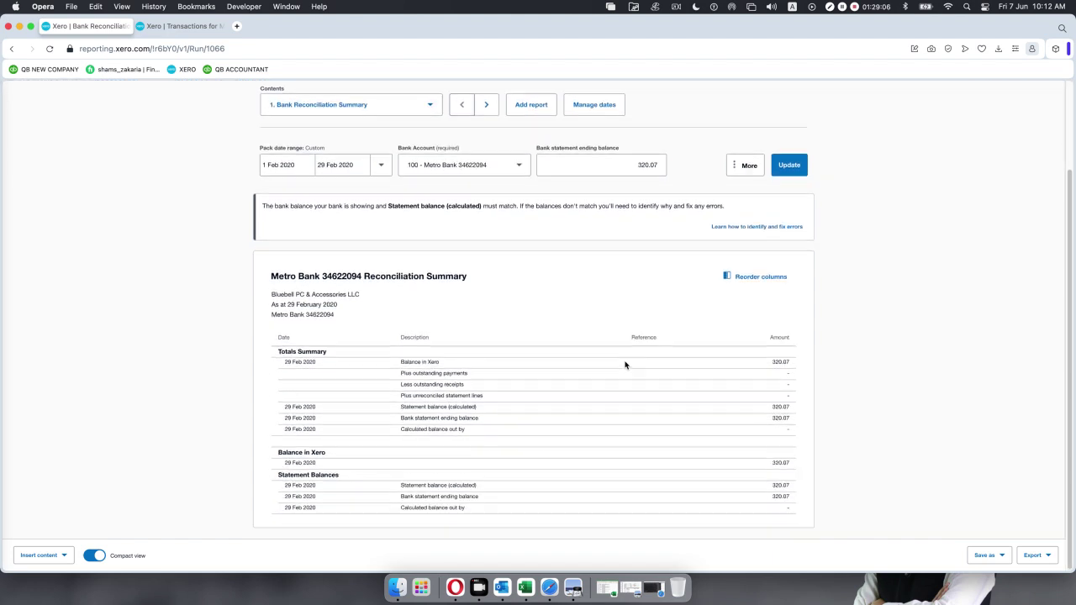
scroll(624, 364, "up", 3)
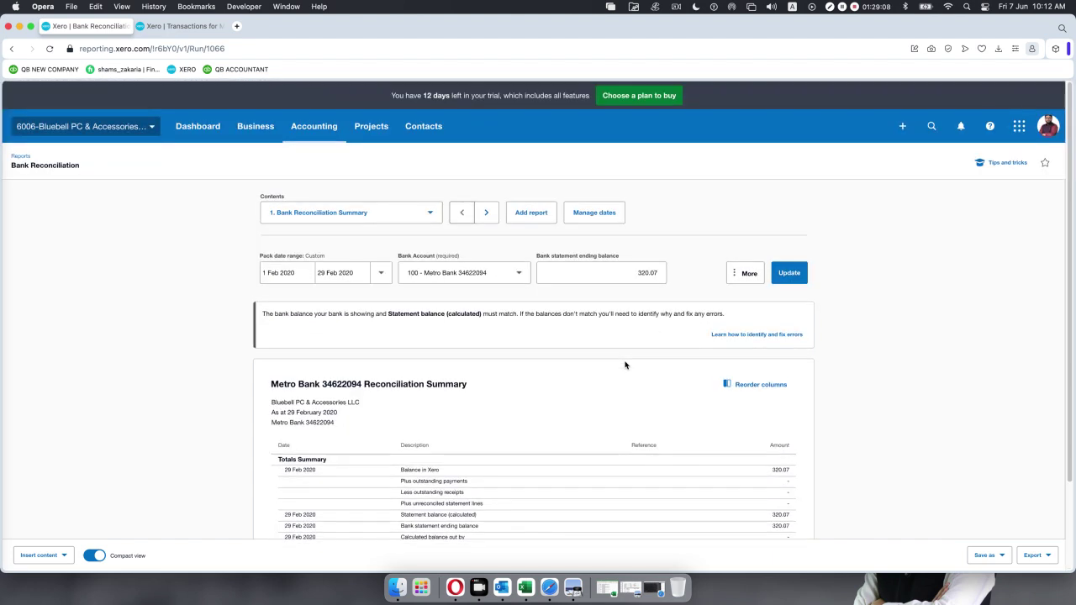
Add a Bank Reconciliation Summary report to the pack, found by searching 'recon'.
left_click(526, 214)
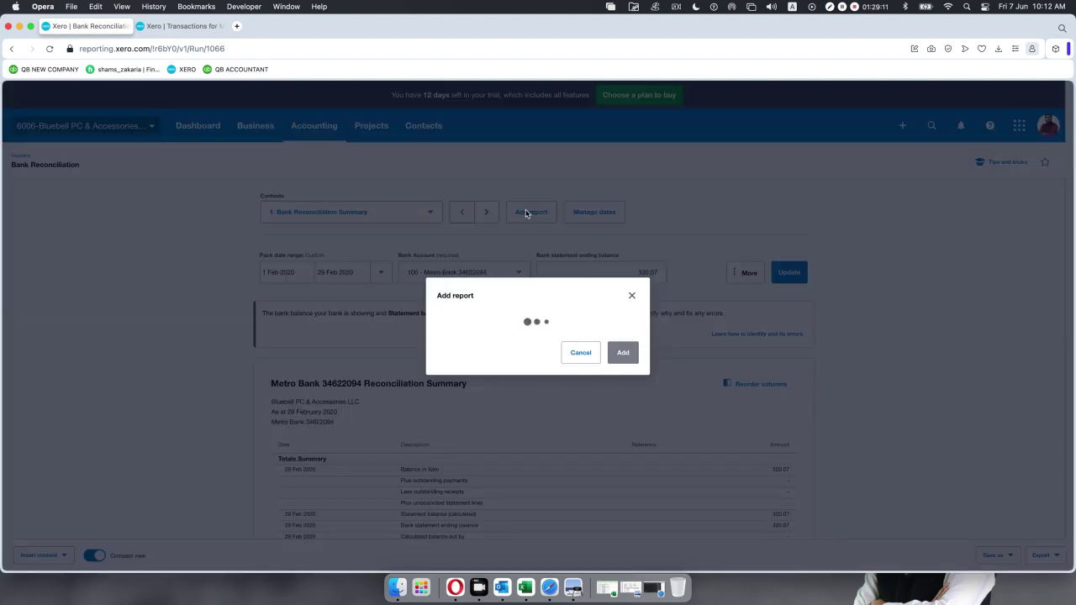
left_click(626, 341)
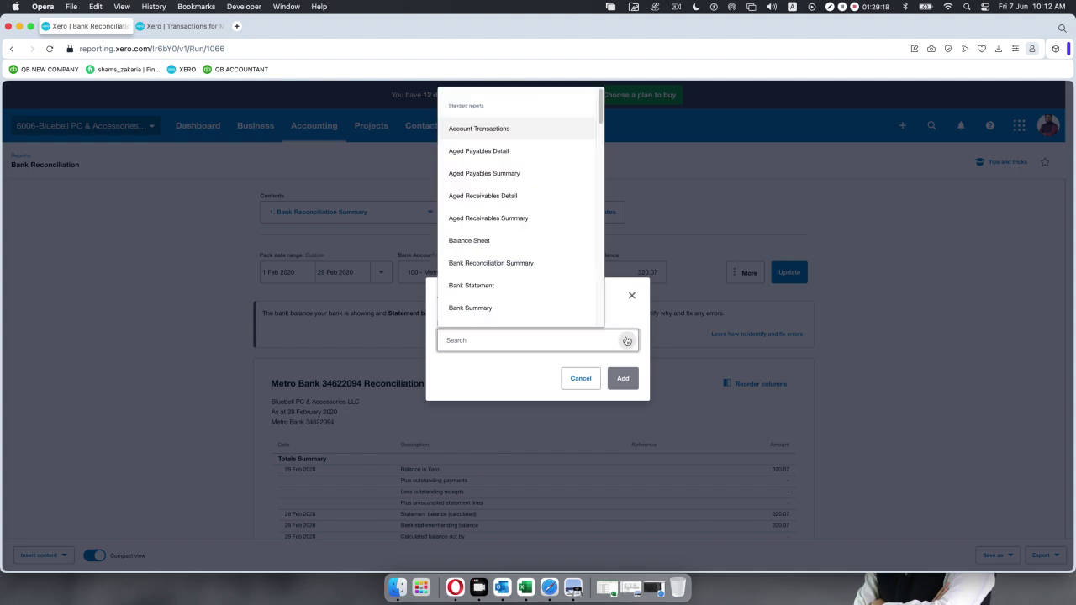
type("re")
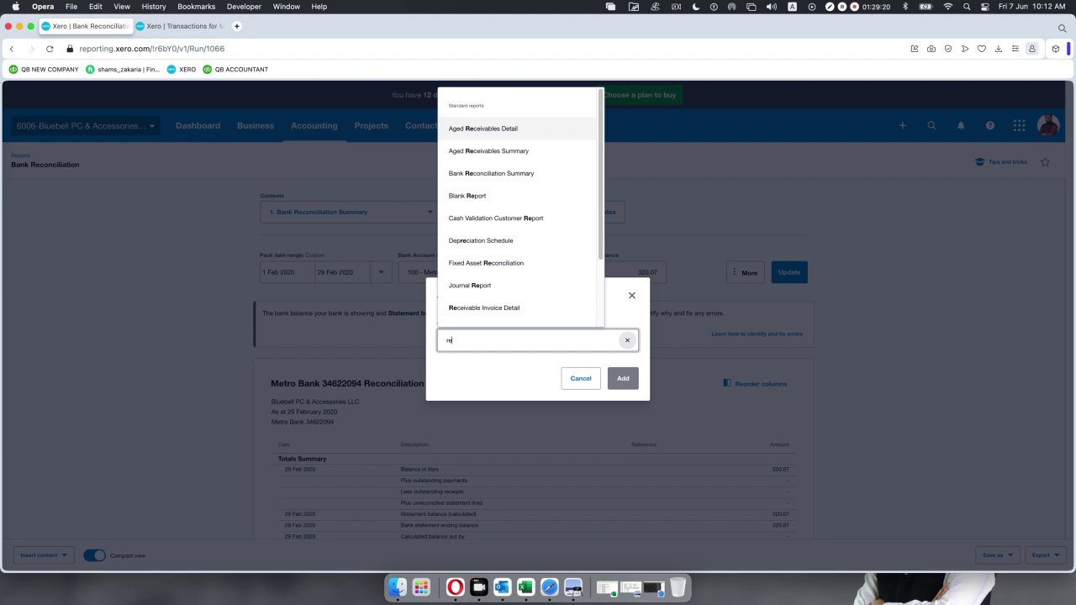
type("con")
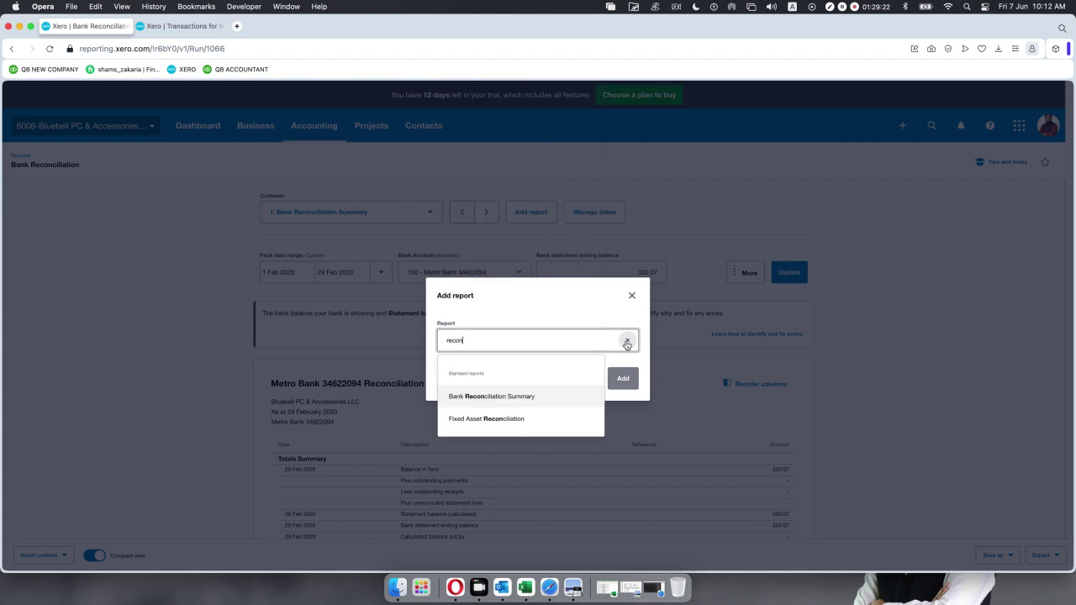
left_click(532, 398)
left_click(621, 377)
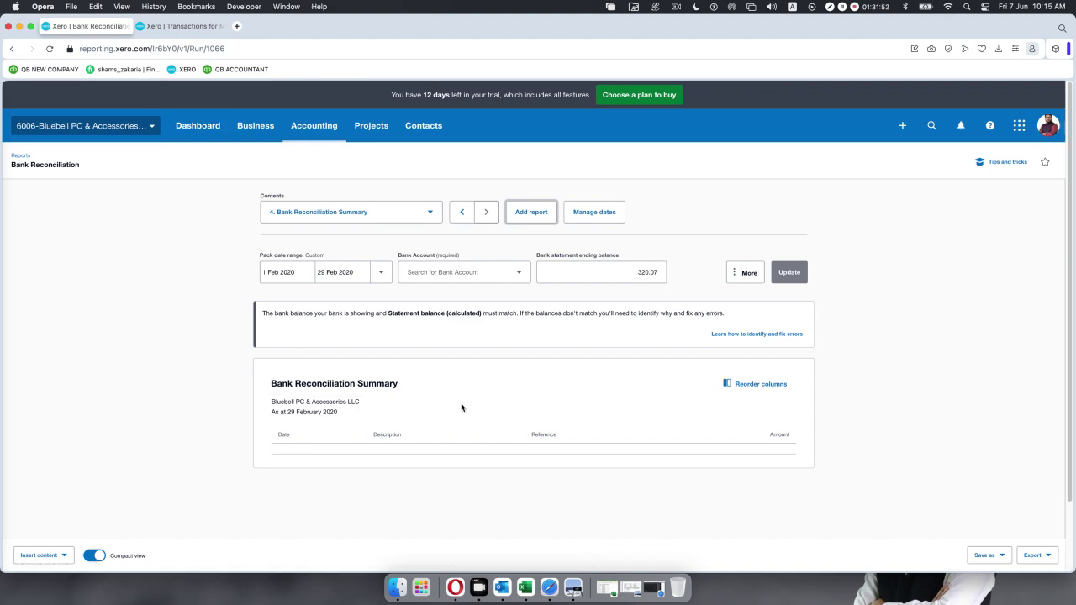
Restore the minimized Google Meet call window from the Dock.
left_click(659, 580)
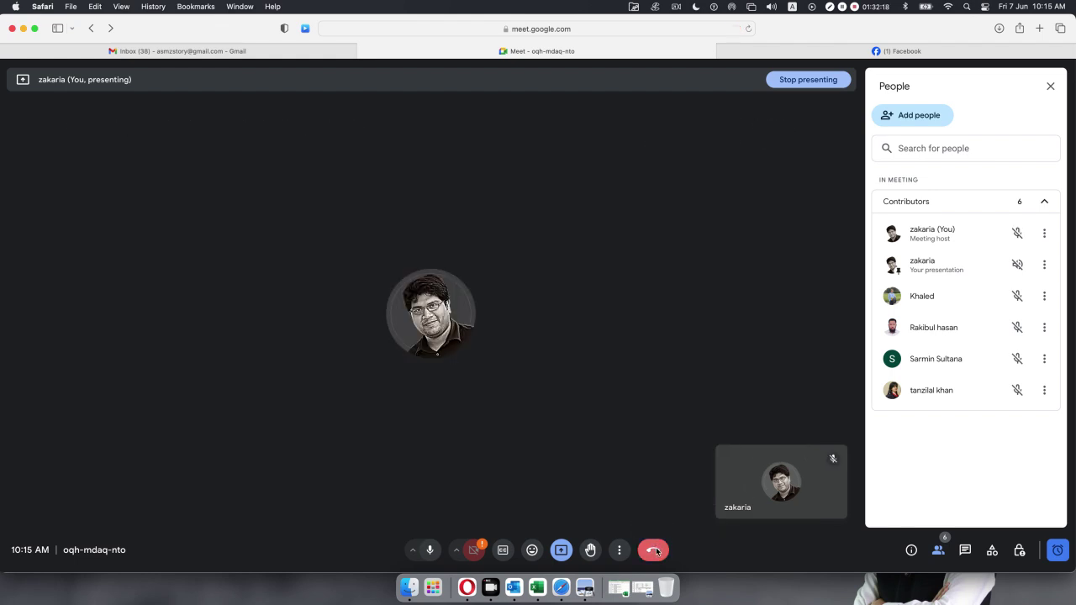
End the Google Meet call and minimize its Safari window to the Dock.
left_click(653, 551)
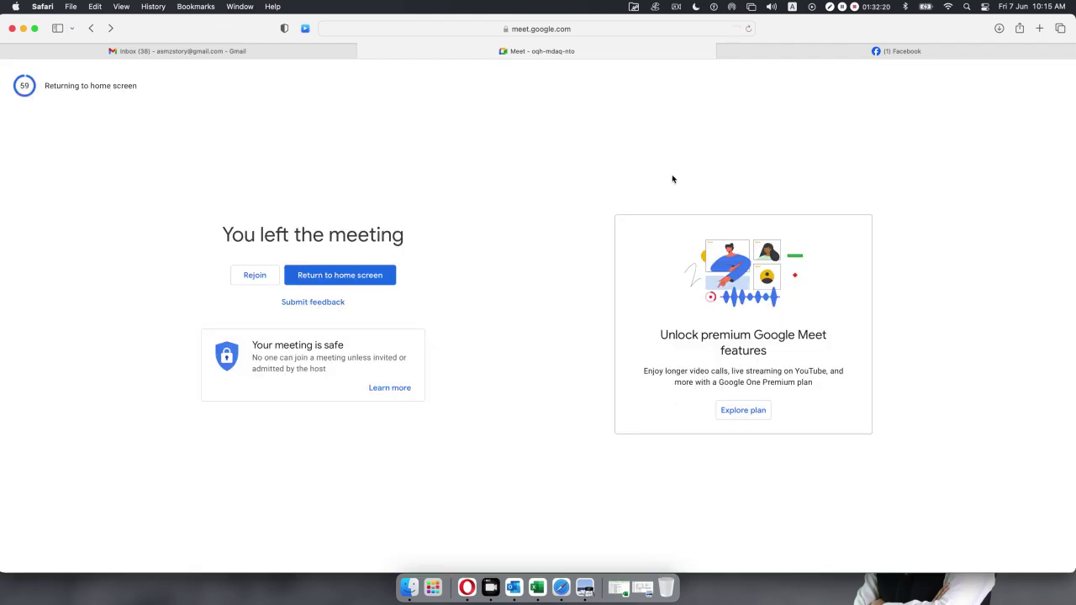
left_click(24, 29)
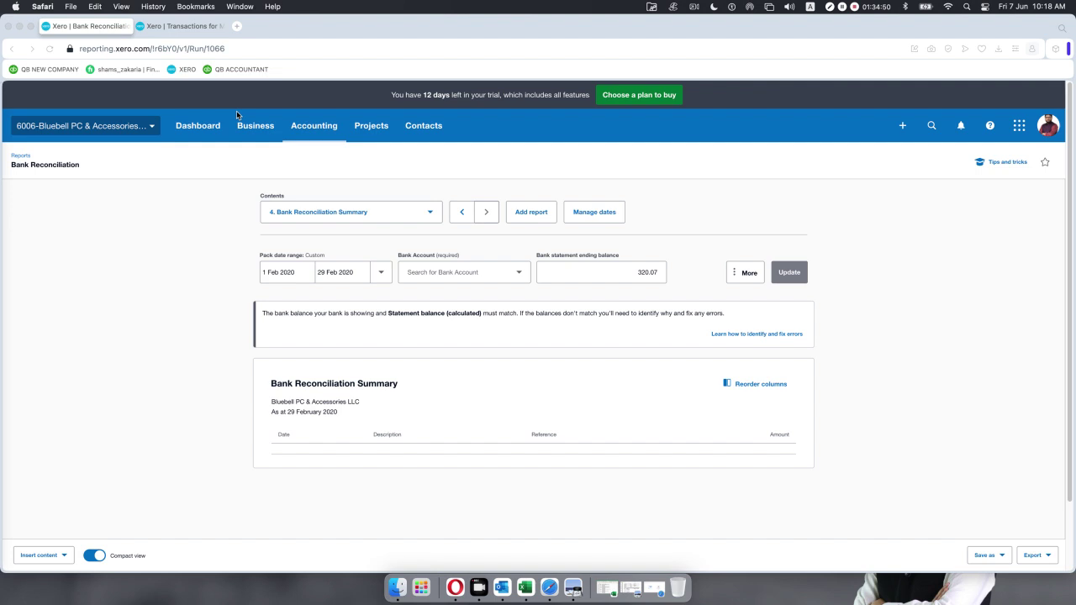
Open Intuit Accounts sign-in from Speed Dial in a new tab, then another blank Speed Dial tab.
left_click(236, 28)
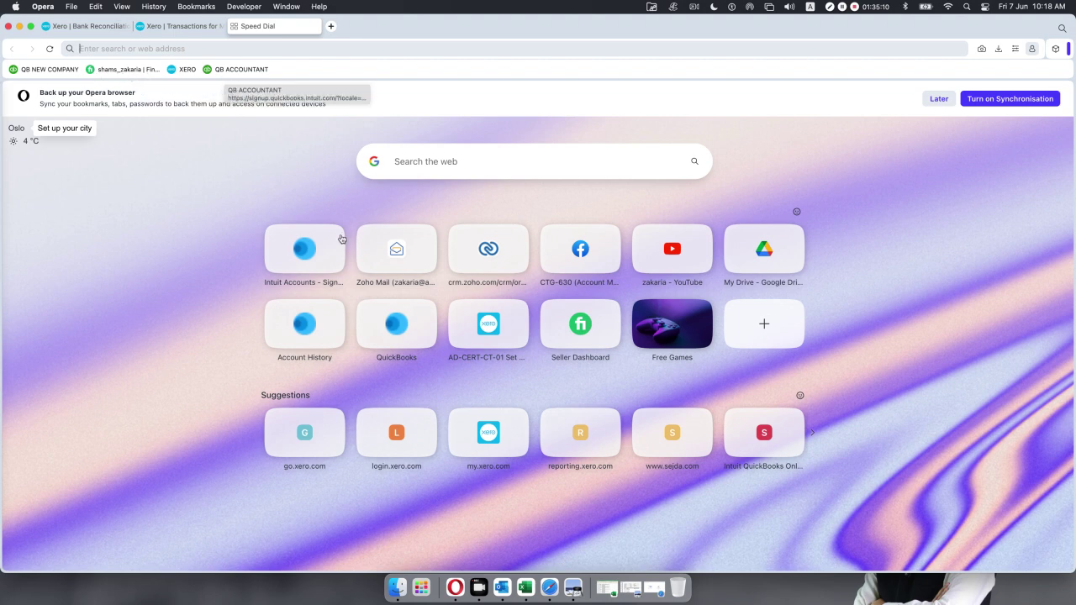
left_click(328, 248)
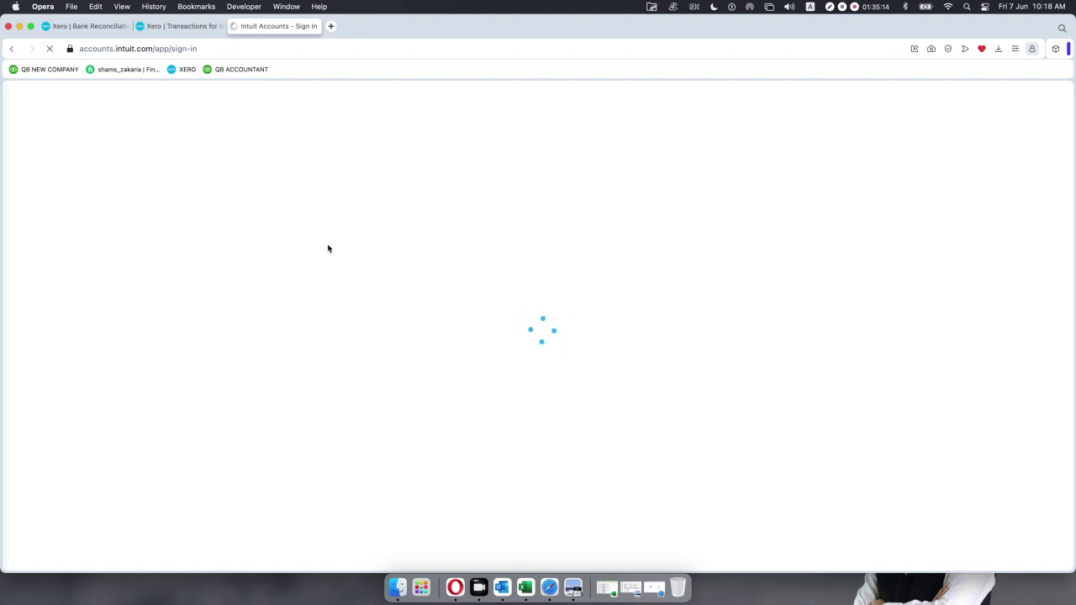
left_click(333, 26)
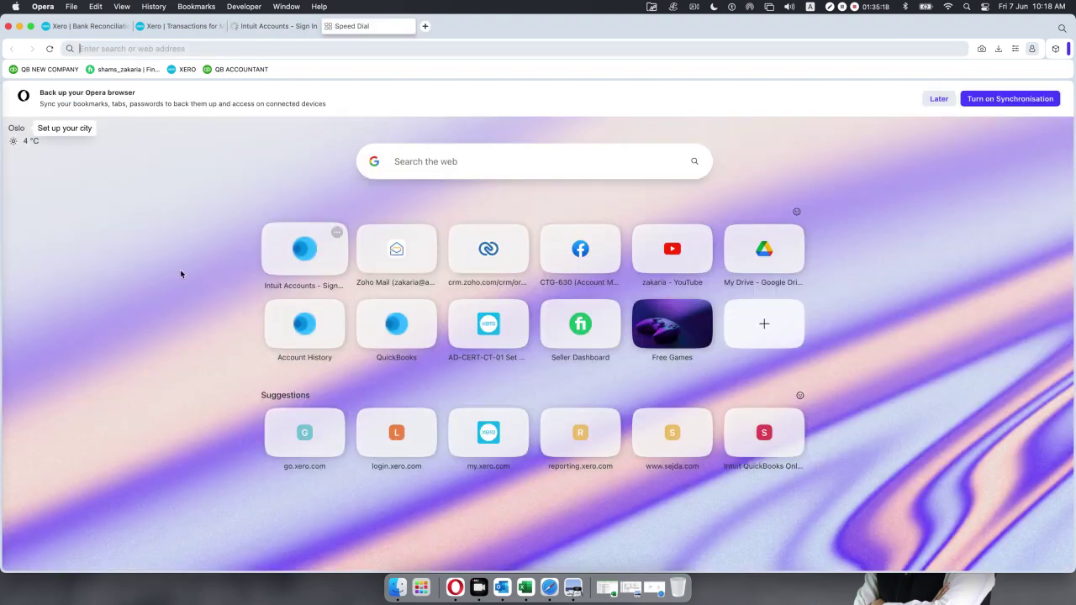